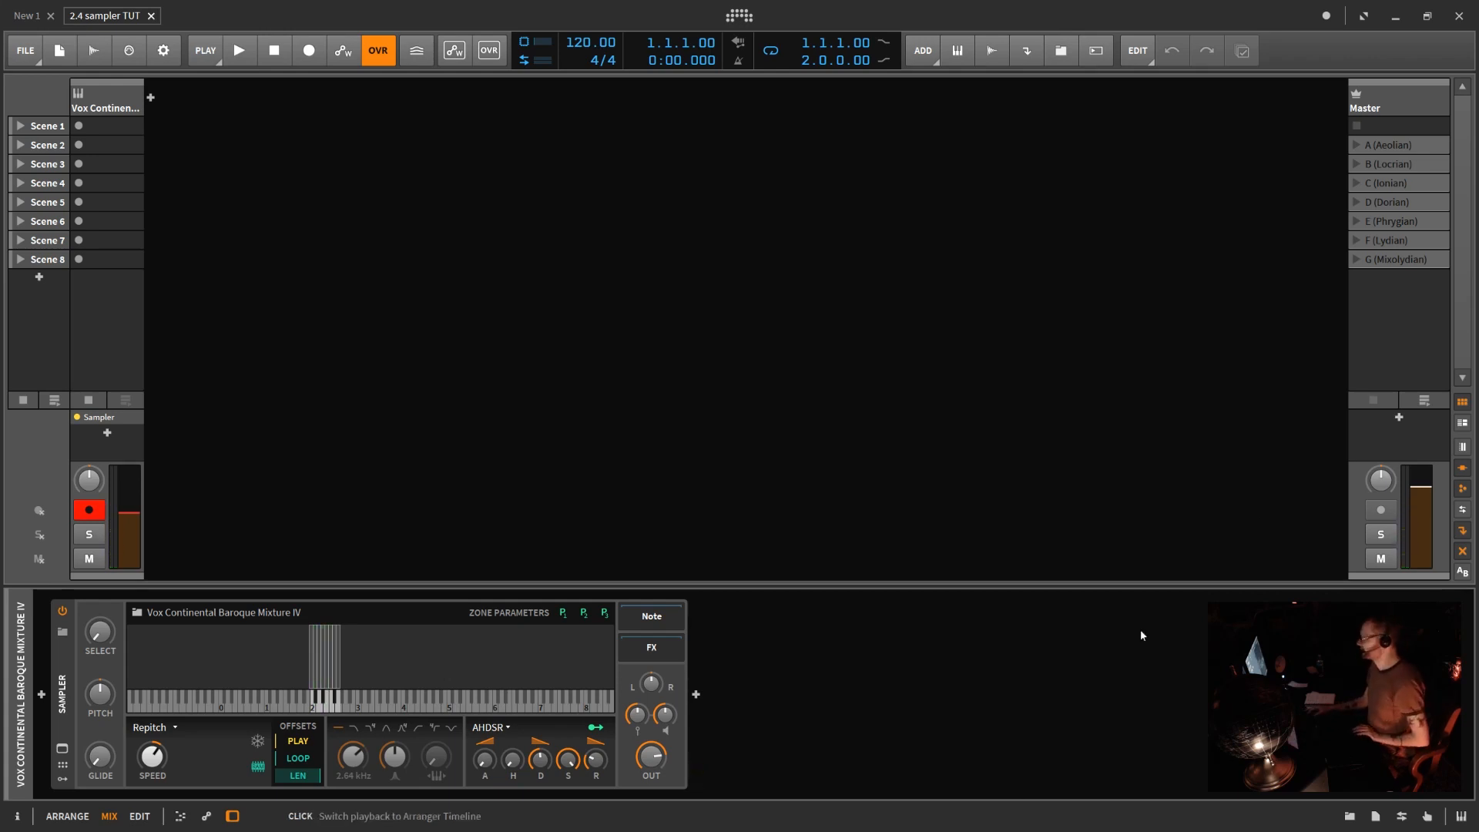
- Open the Sampler's multisample editor and display the WhyYouDidnt zone's waveform in an enlarged waveform area
left_click(63, 748)
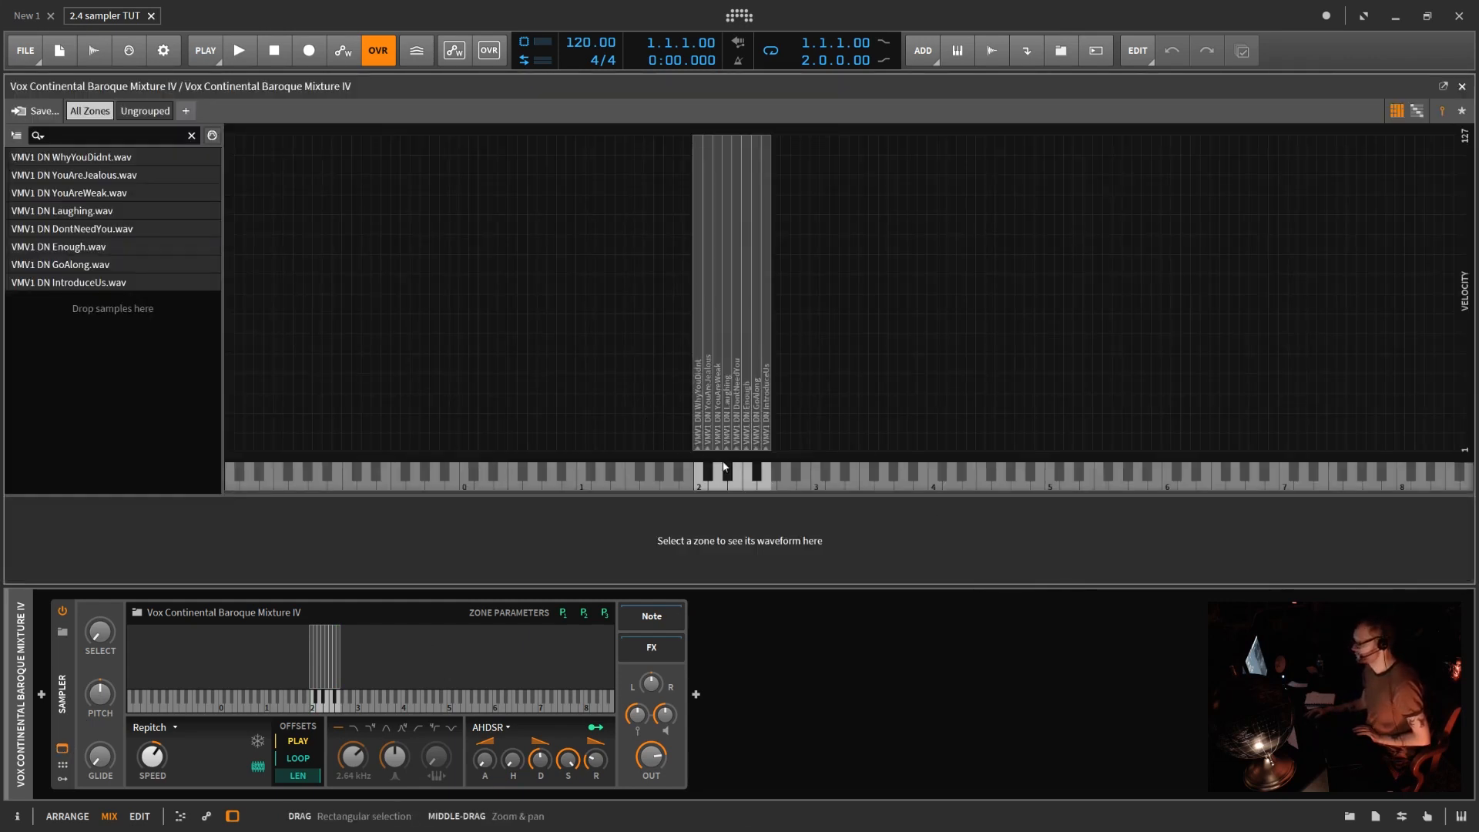
left_click(696, 309)
left_click_drag(754, 497, 757, 322)
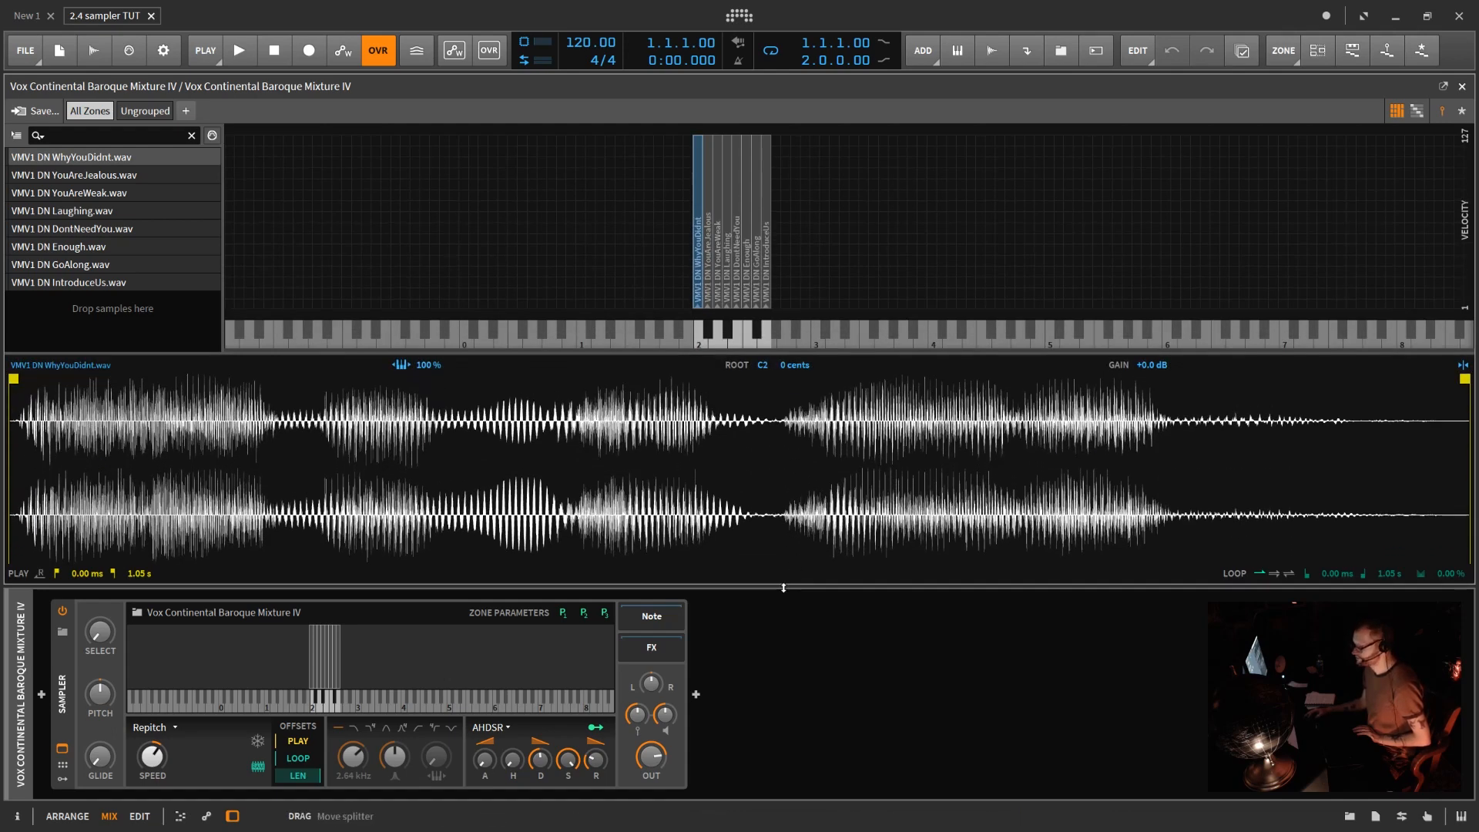
- Collapse the device panel to enlarge the multisample editor and widen its zone list
left_click_drag(782, 587, 776, 829)
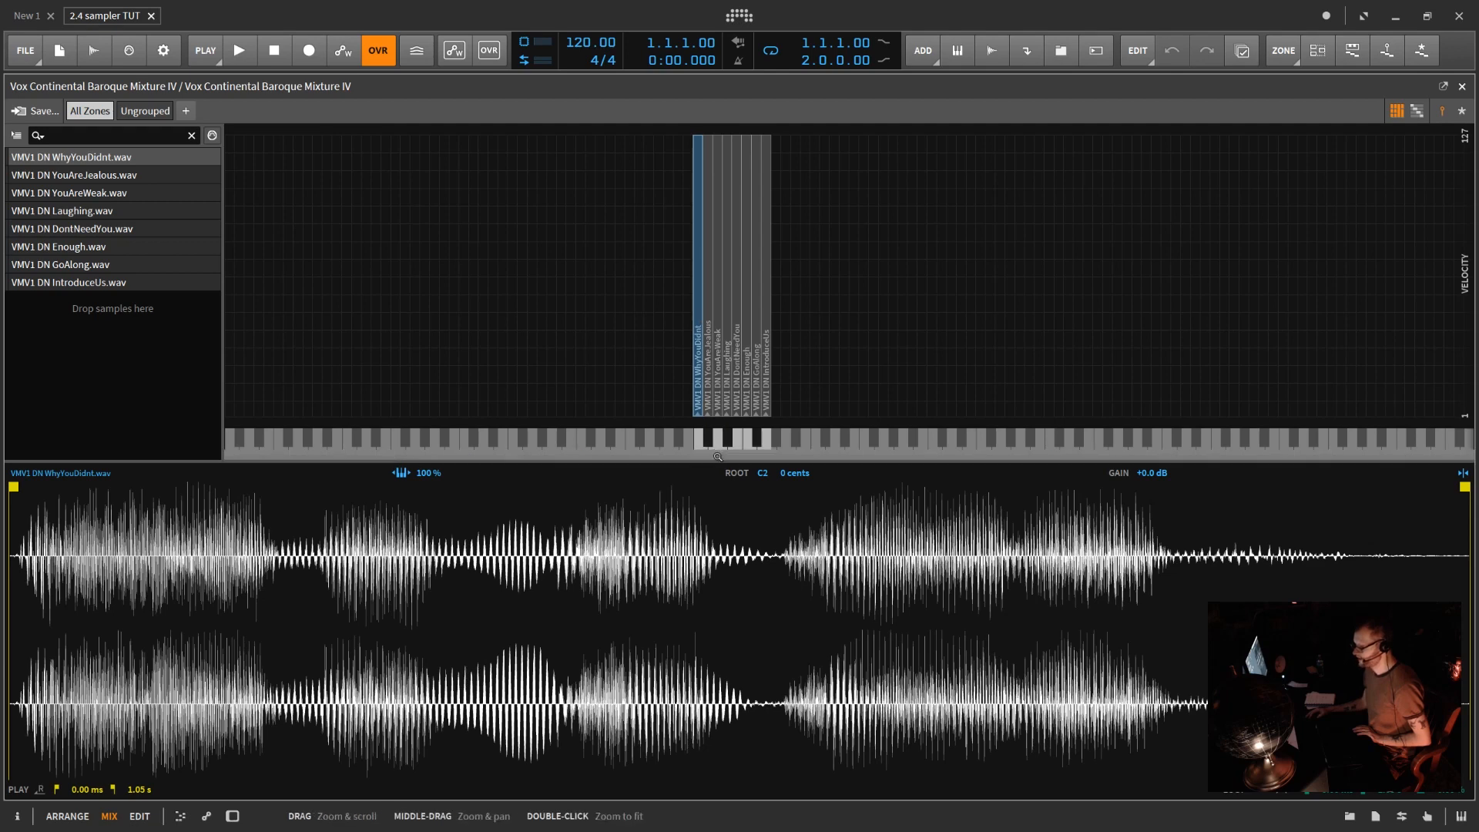
mouse_move(716, 432)
left_mouse_down()
mouse_move(716, 493)
mouse_move(1410, 489)
mouse_move(713, 474)
mouse_move(594, 524)
mouse_move(717, 469)
mouse_move(705, 424)
left_mouse_up()
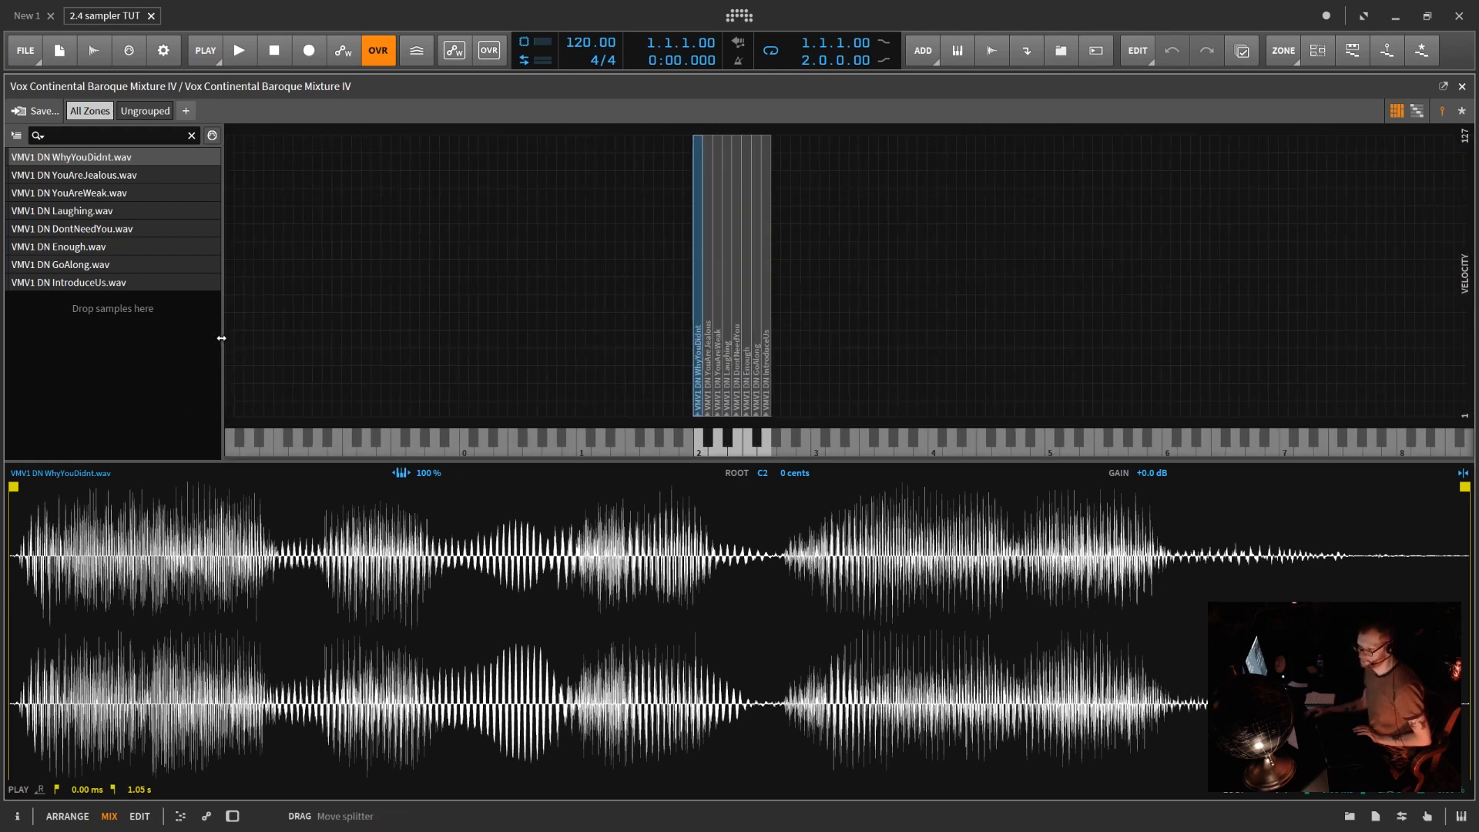
left_click_drag(222, 339, 355, 336)
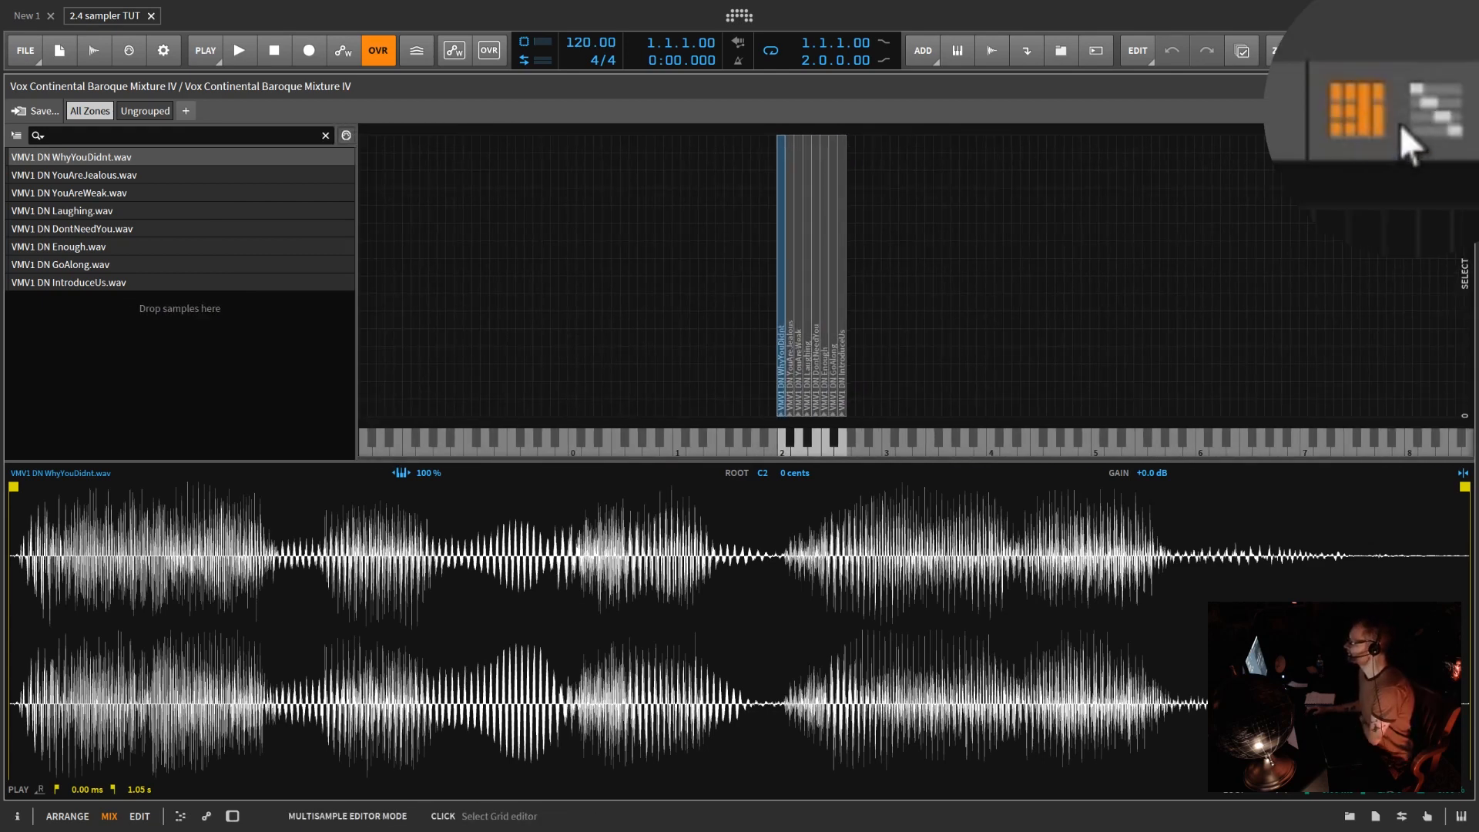
- Switch the zone editor to the list view and compare the zones' velocity ranges with their select ranges
left_click(1416, 111)
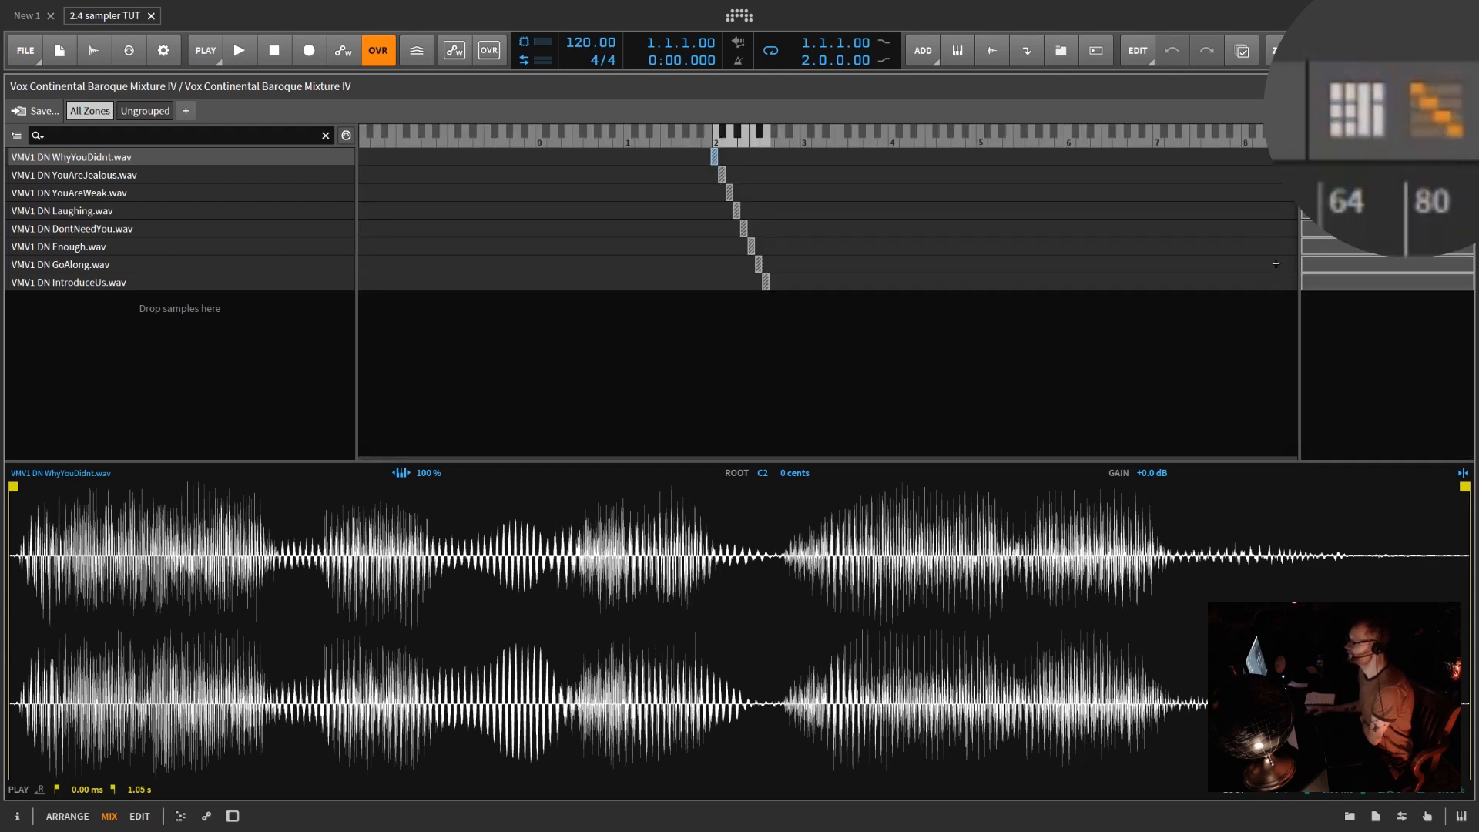
left_click_drag(1299, 184, 792, 158)
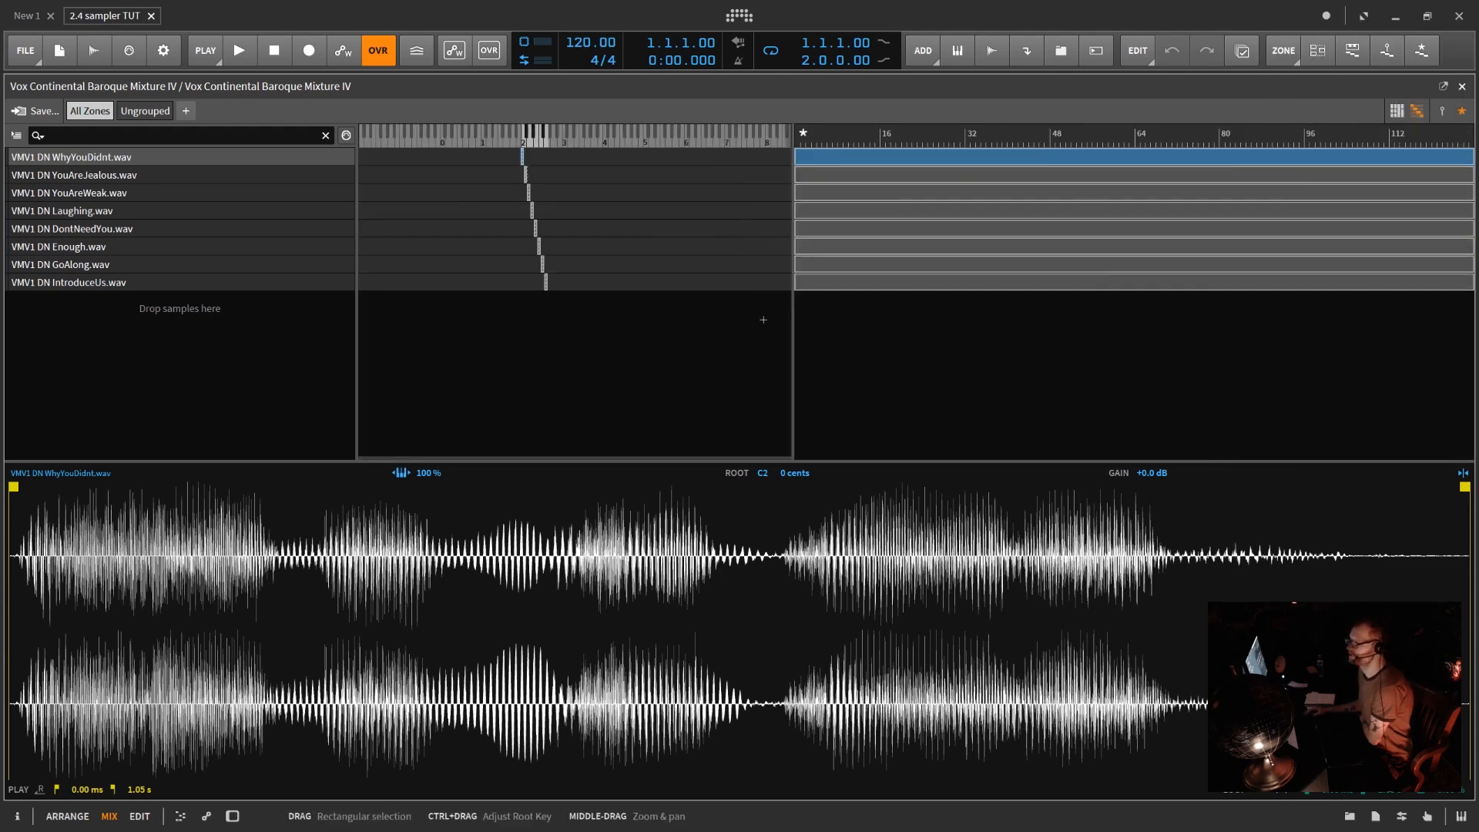
left_click(1442, 113)
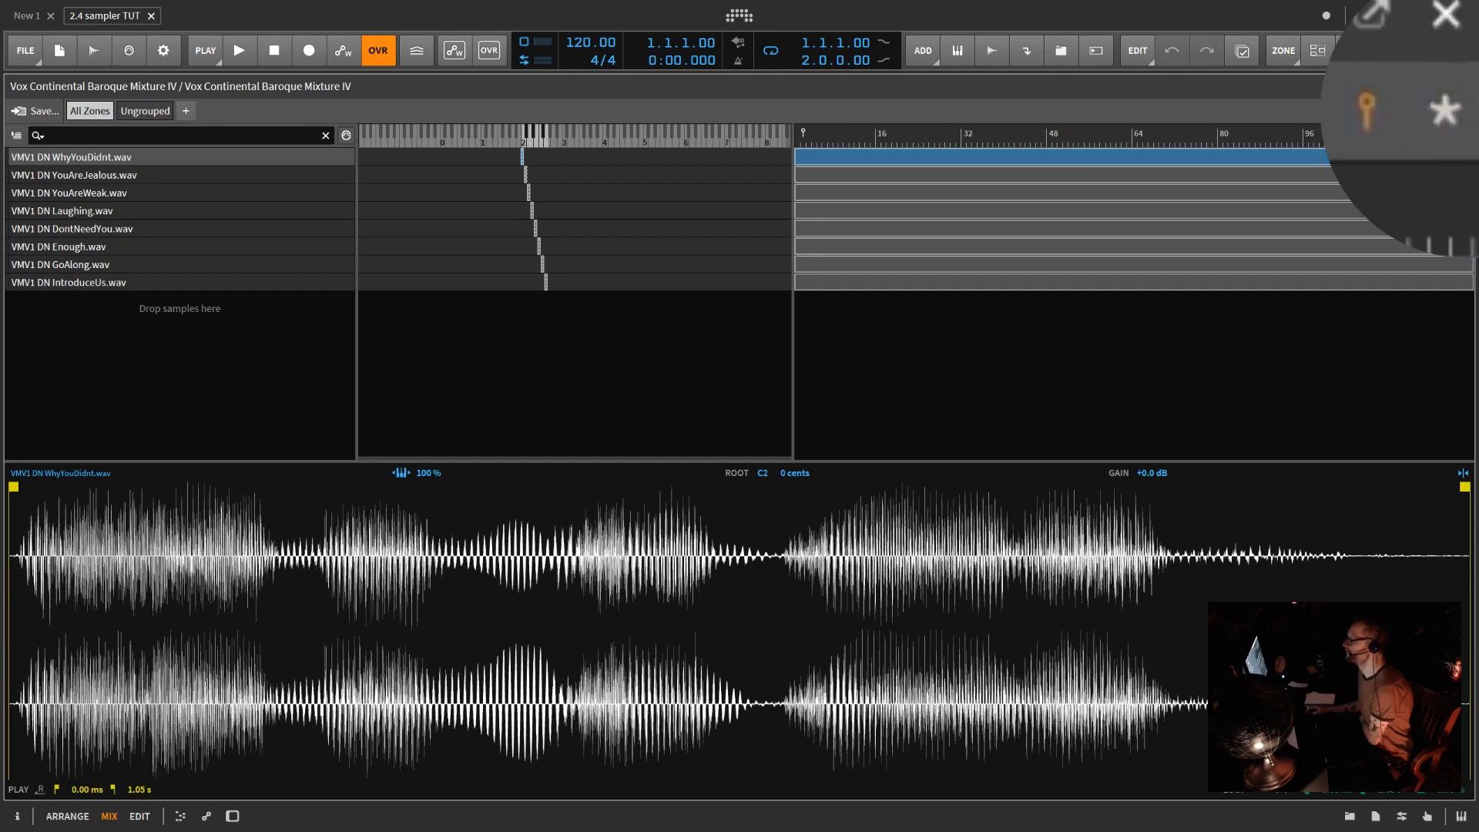
left_click(1461, 111)
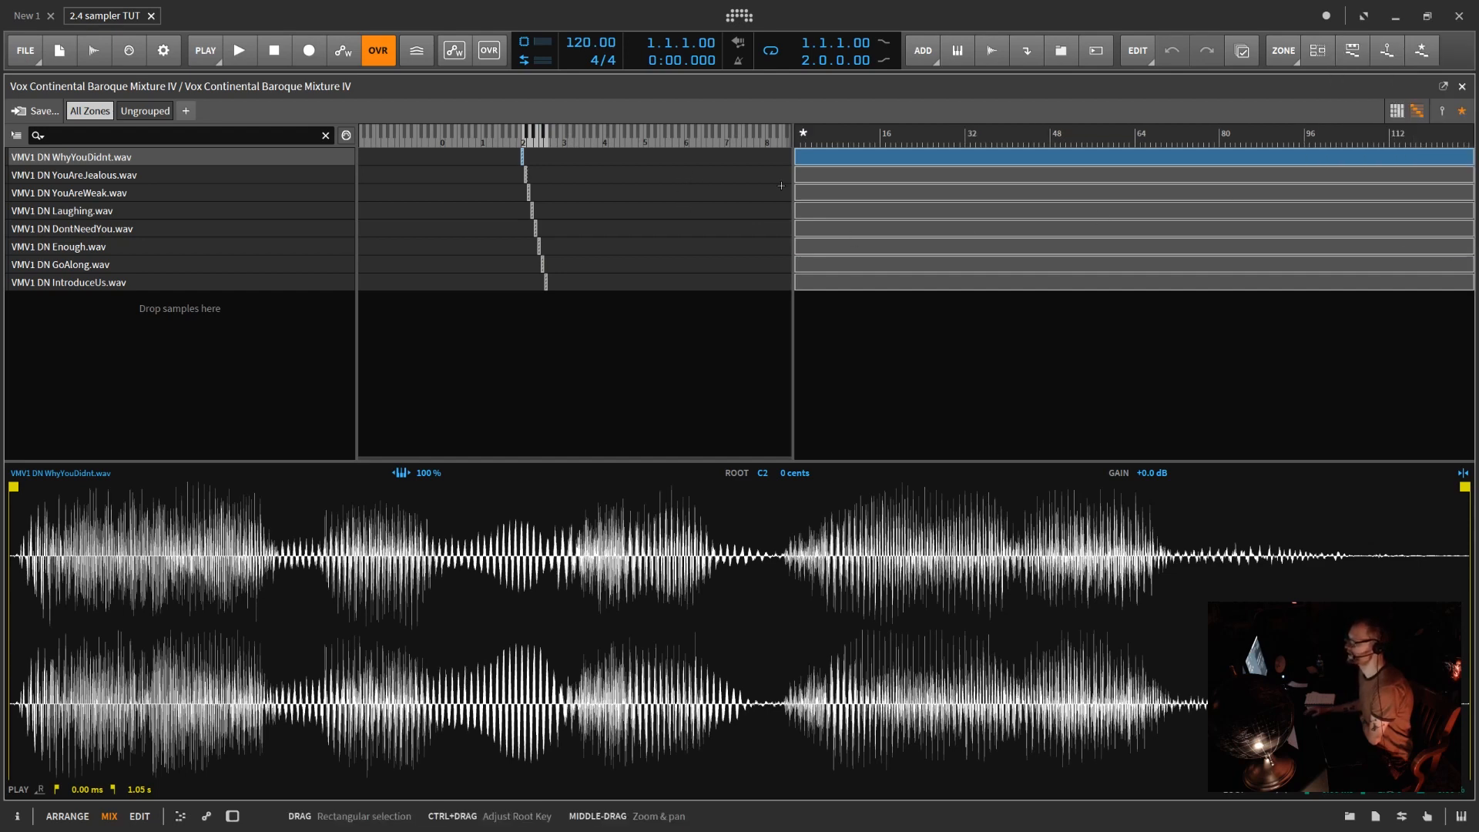
- Widen the key range and zone name columns, and display the waveform of VMV1 DN DontNeedYou.wav
left_click_drag(792, 185, 1016, 296)
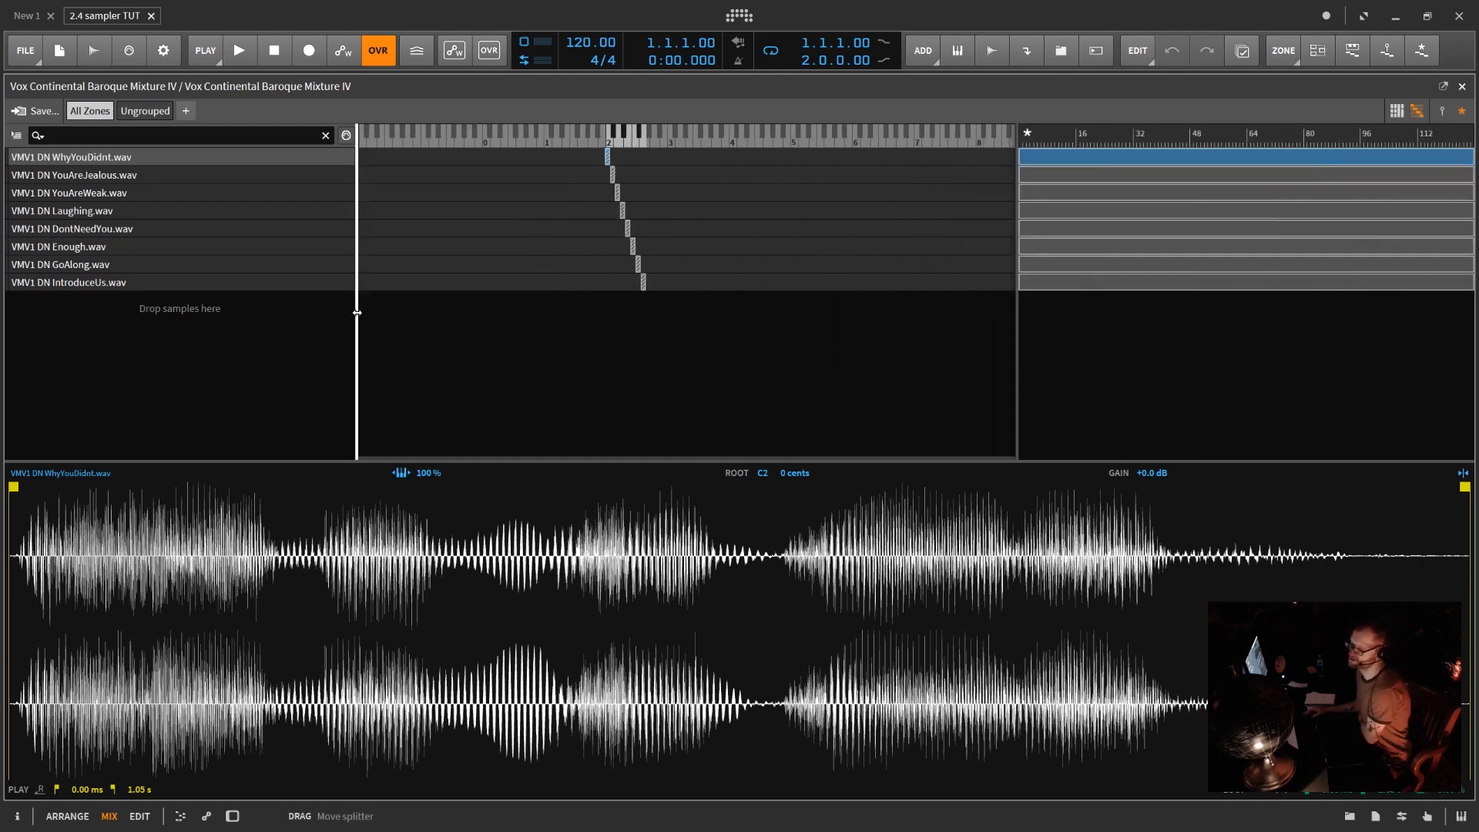
left_click_drag(352, 325, 462, 342)
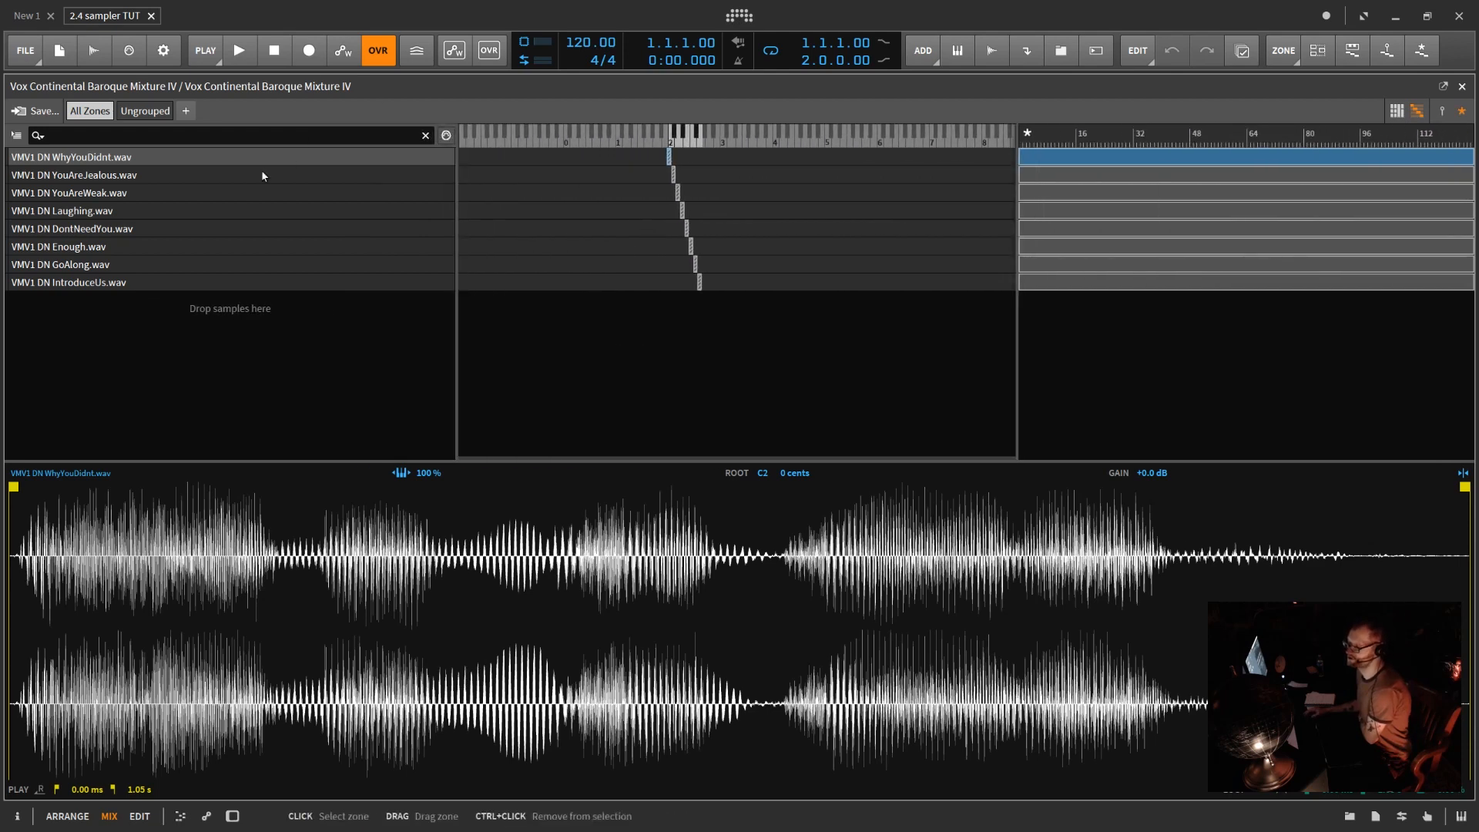
left_click(219, 194)
left_click(218, 226)
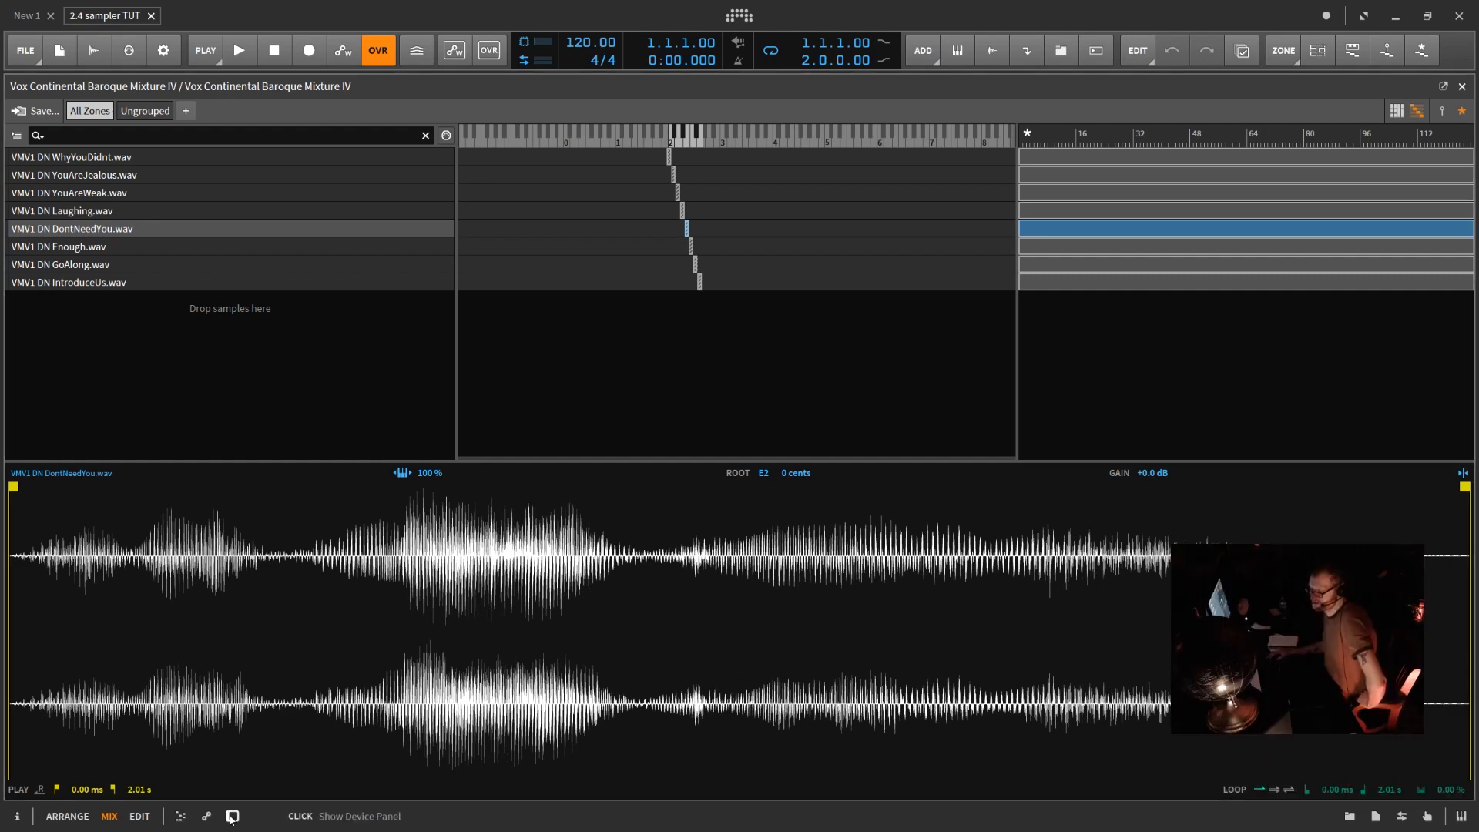
- Show the device panel again and return the zone editor to the grid view with no zone selected
left_click(232, 816)
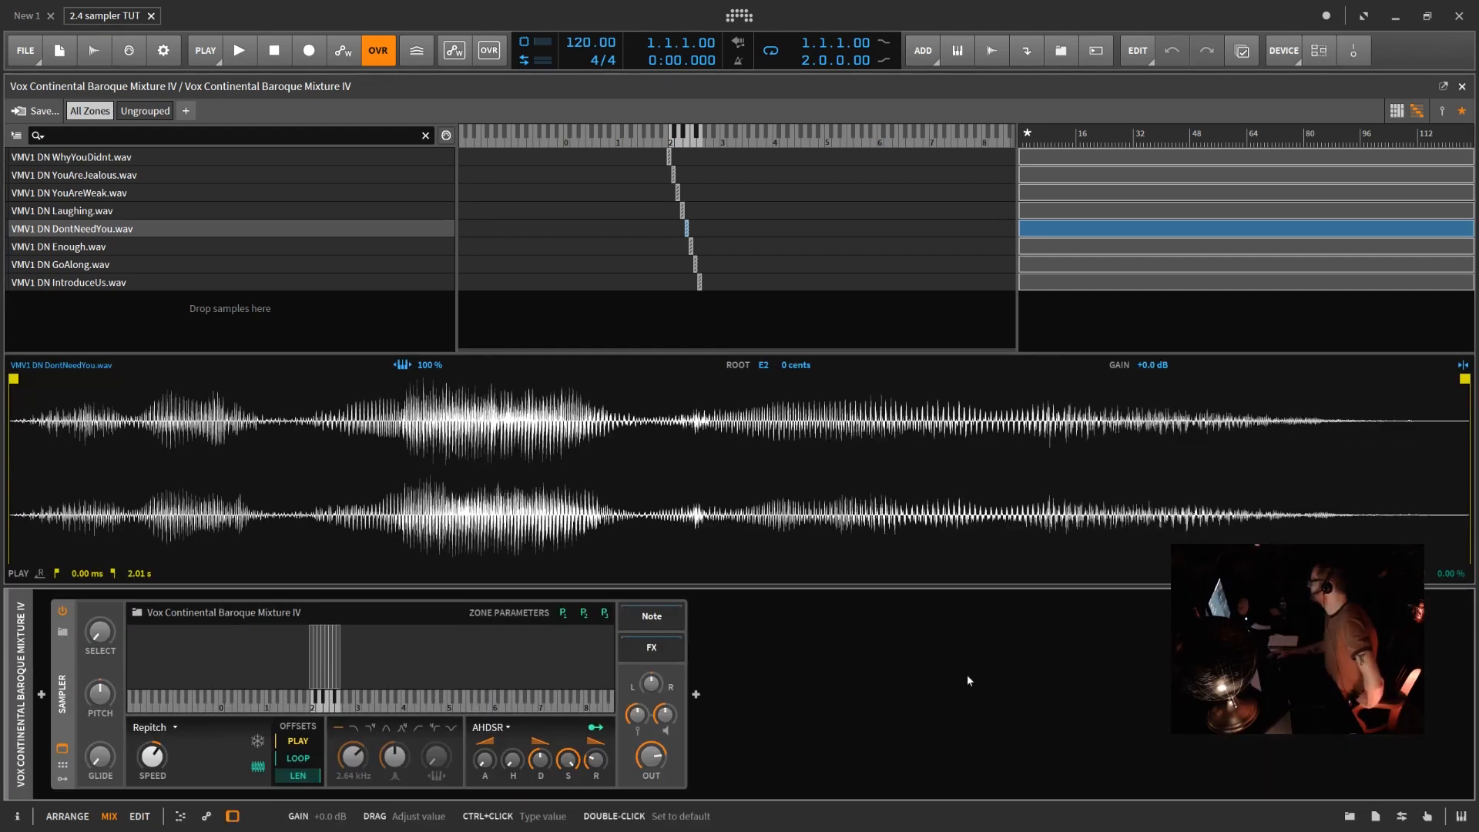
left_click(232, 817)
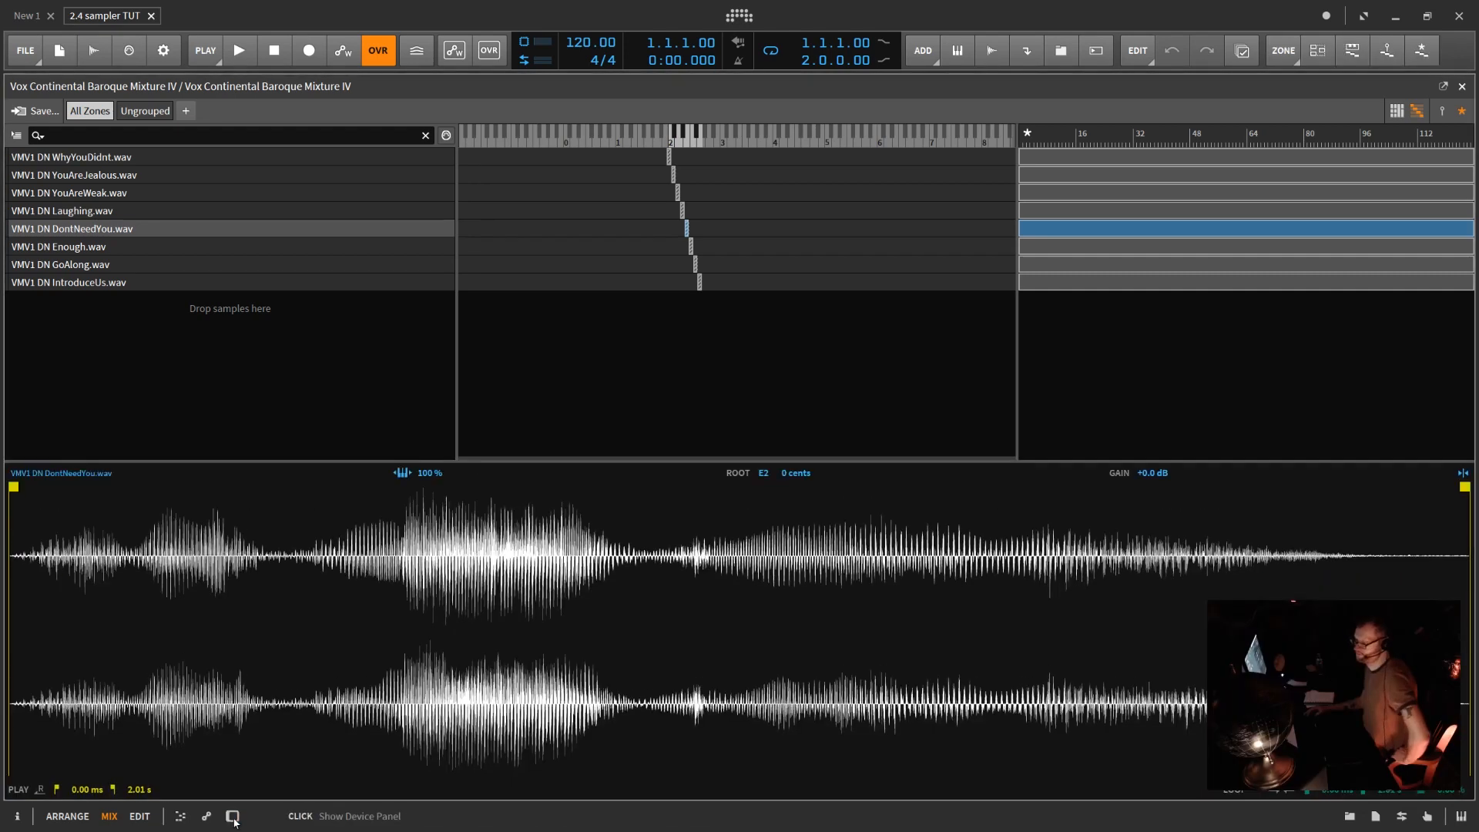
left_click(233, 817)
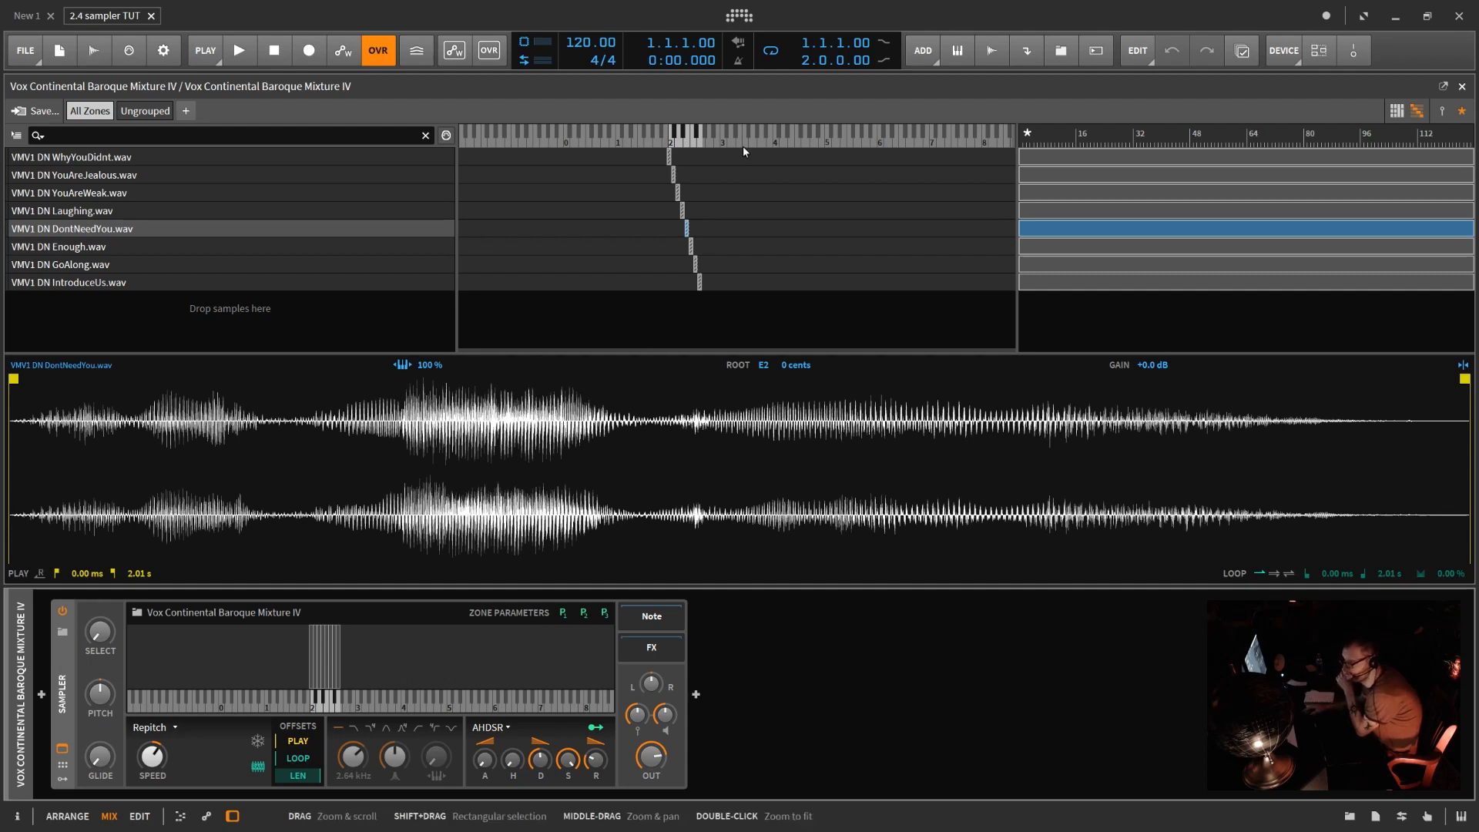
left_click(1396, 110)
left_click(618, 185)
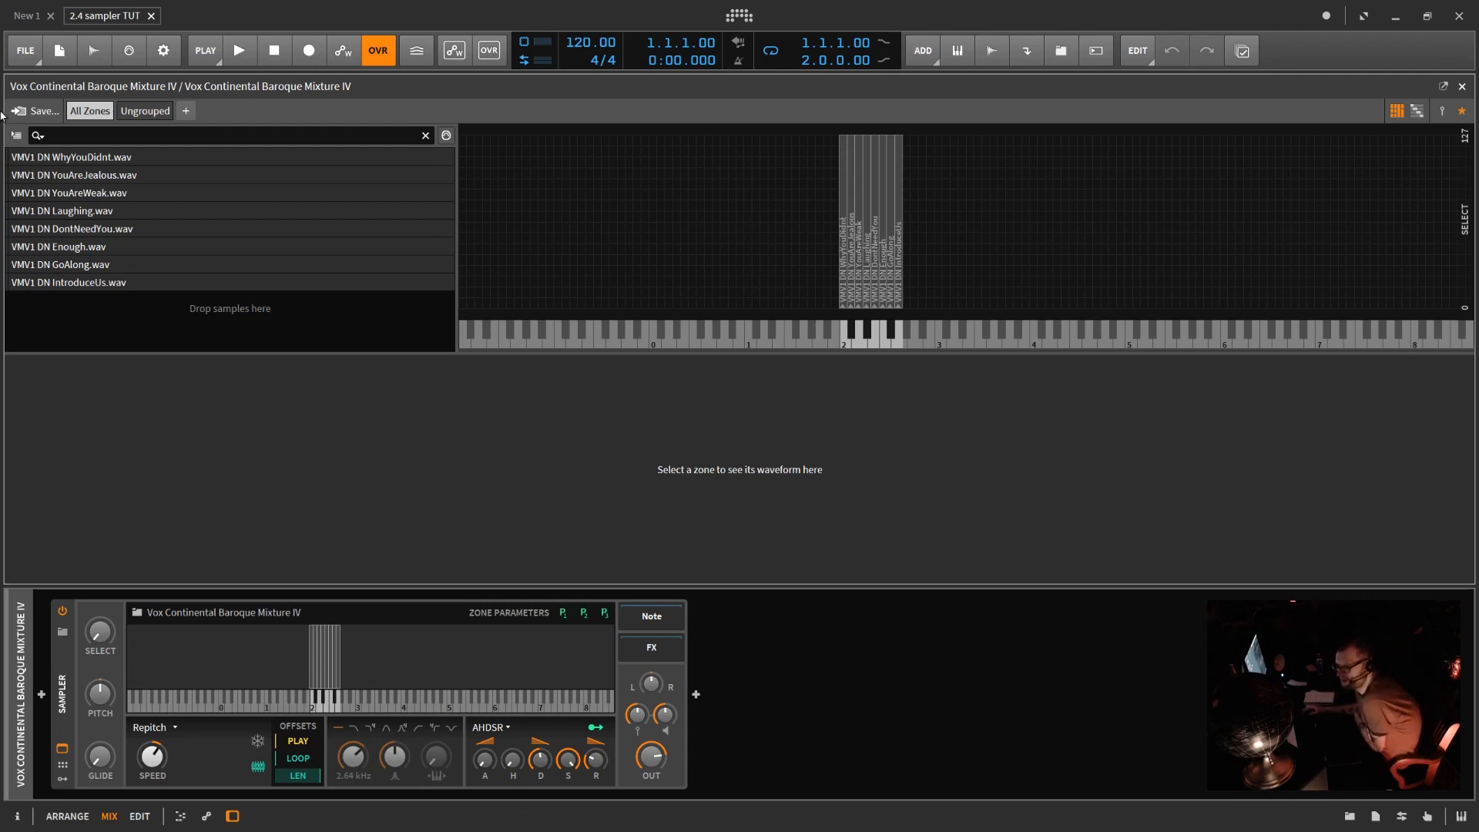
- View the options for saving the multisample to the library and close them without saving
left_click(49, 107)
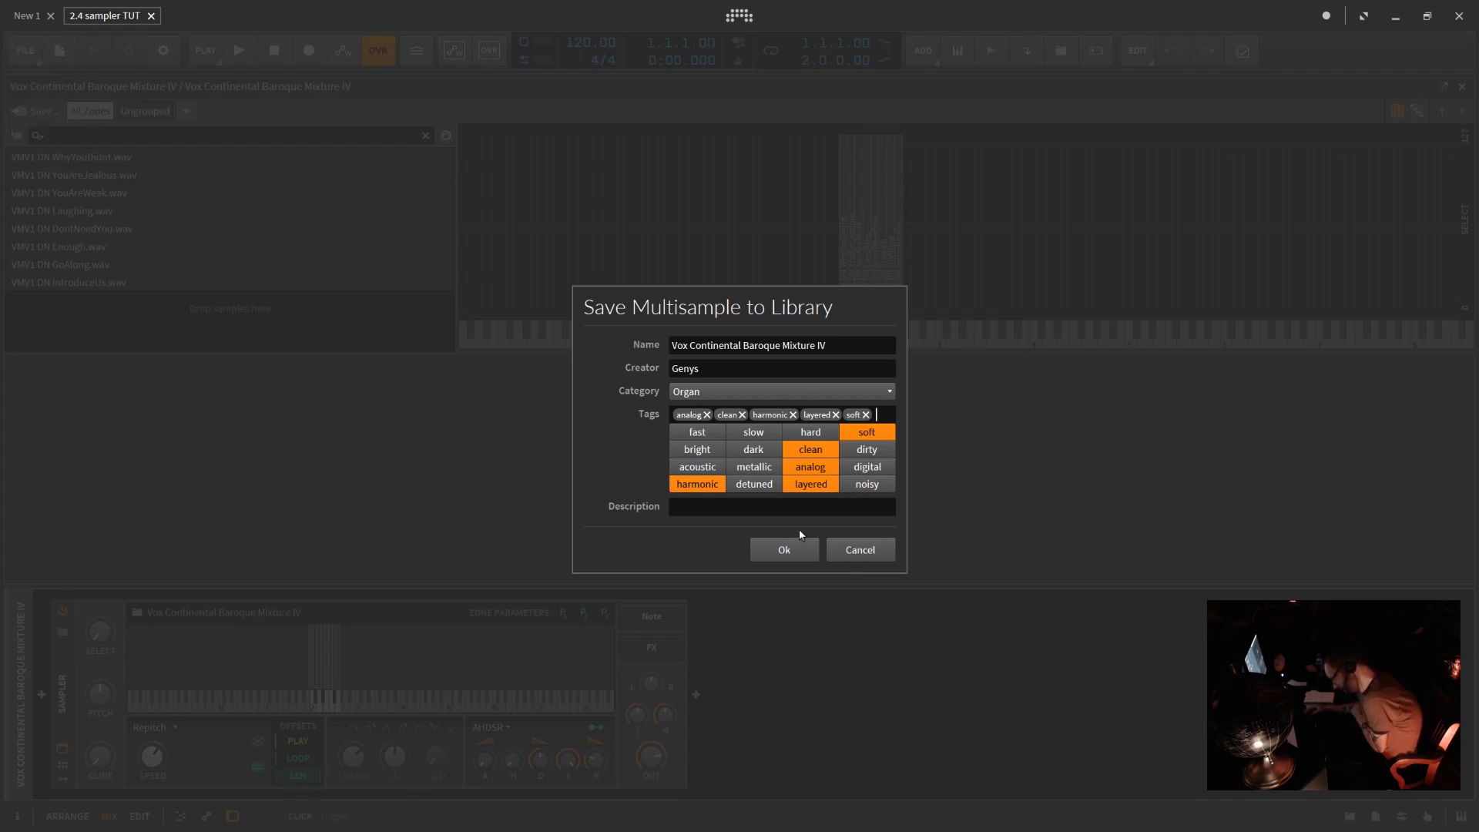
left_click(861, 549)
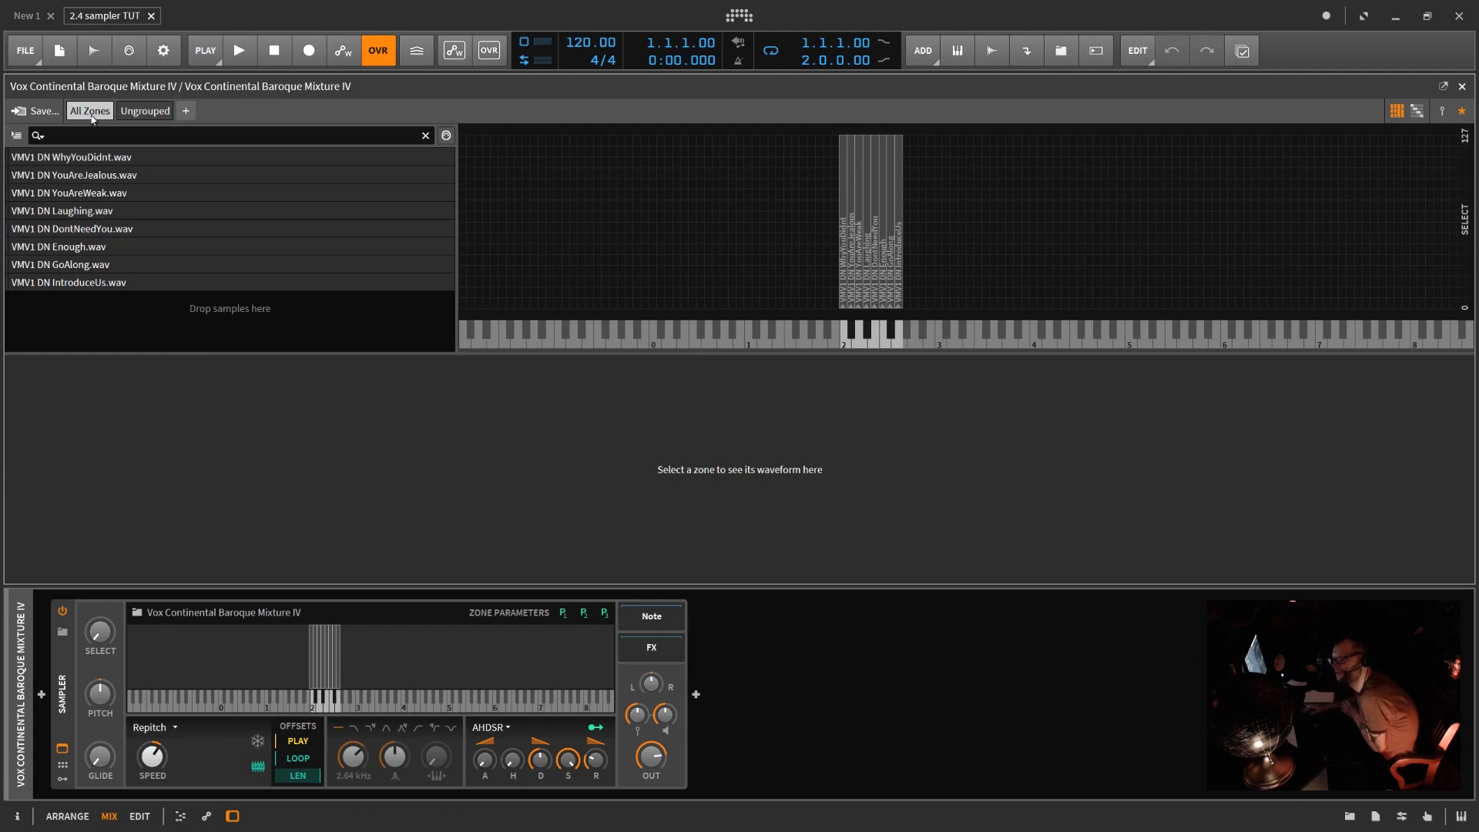
- Create a new zone group and move the YouAreJealous, DontNeedYou and IntroduceUs samples into it
left_click(205, 108)
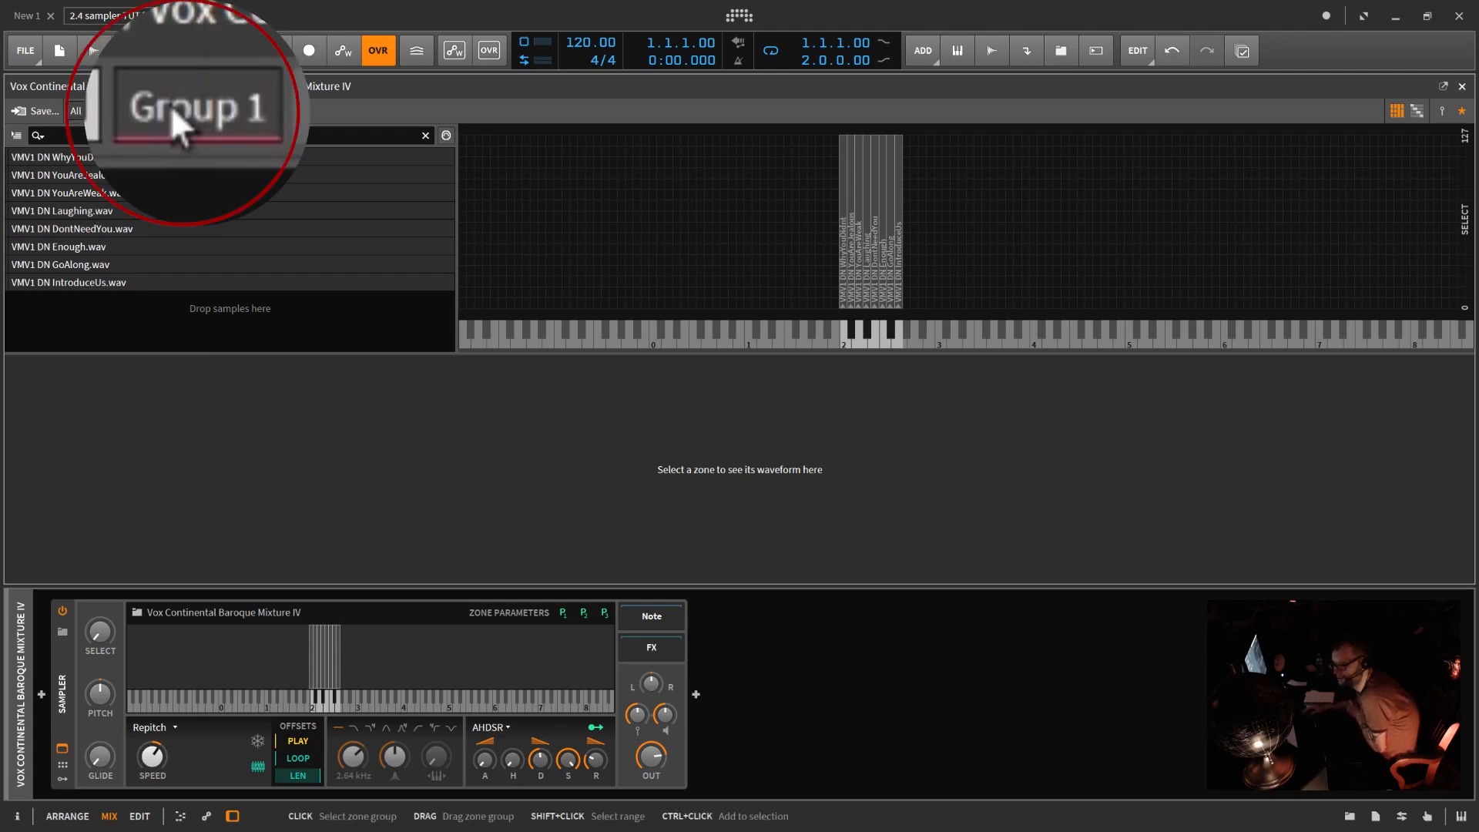
left_click(104, 175)
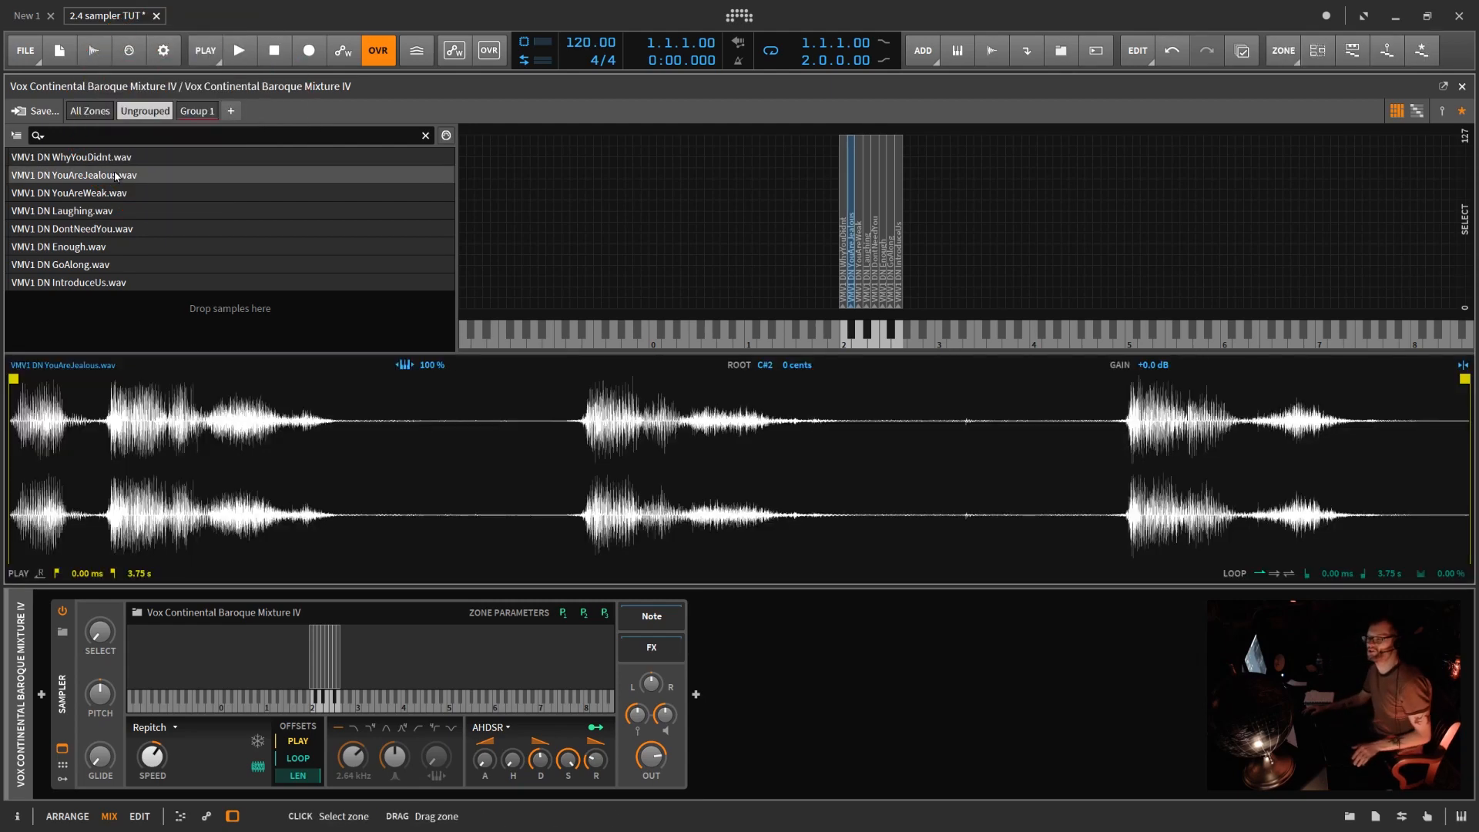
left_click(101, 228, "ctrl")
left_click(108, 284, "ctrl")
left_click_drag(108, 283, 196, 114)
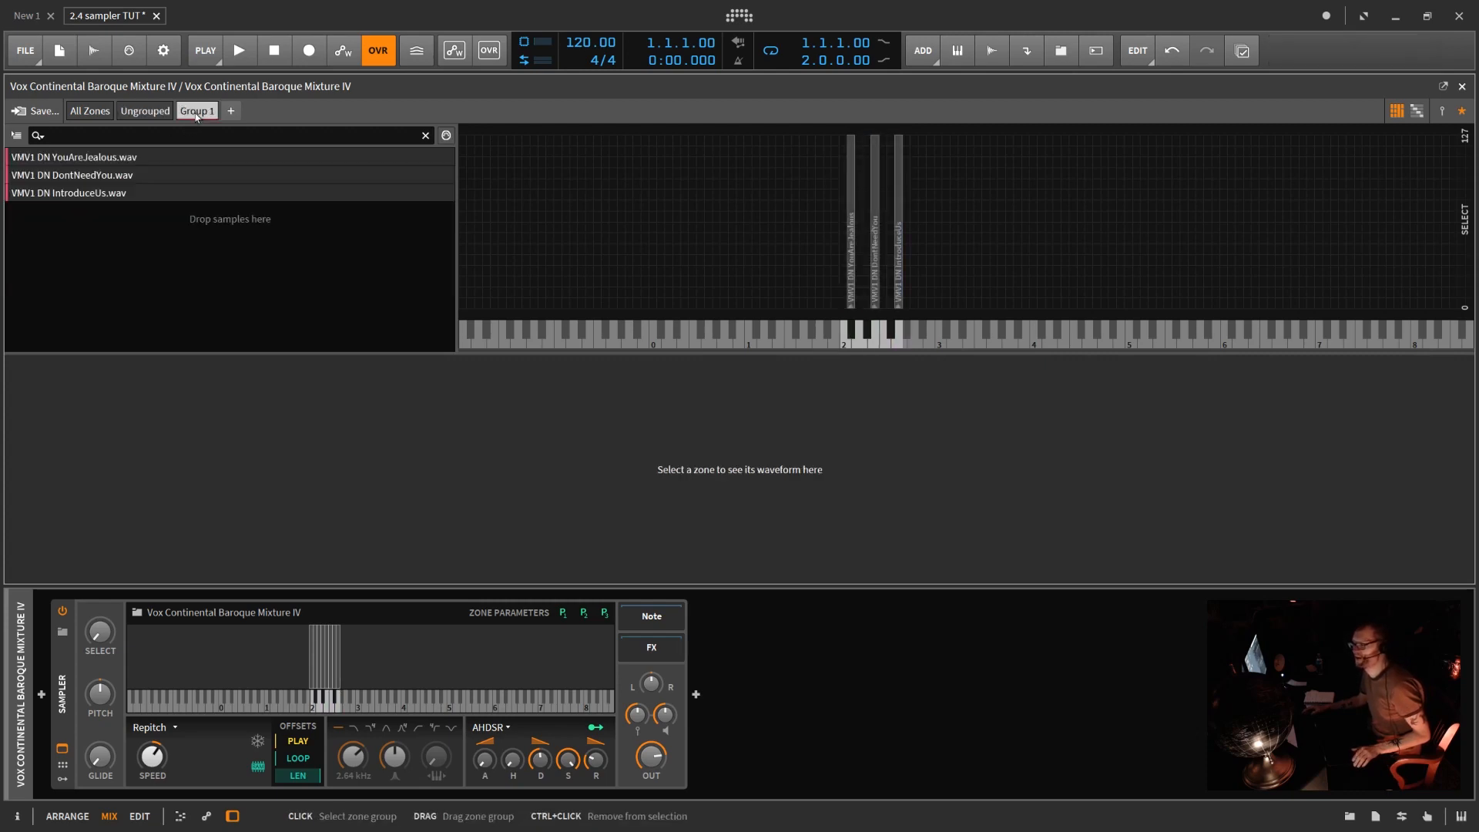
- View the ungrouped zones, all zones and the zones of Group 1 in turn
left_click(147, 112)
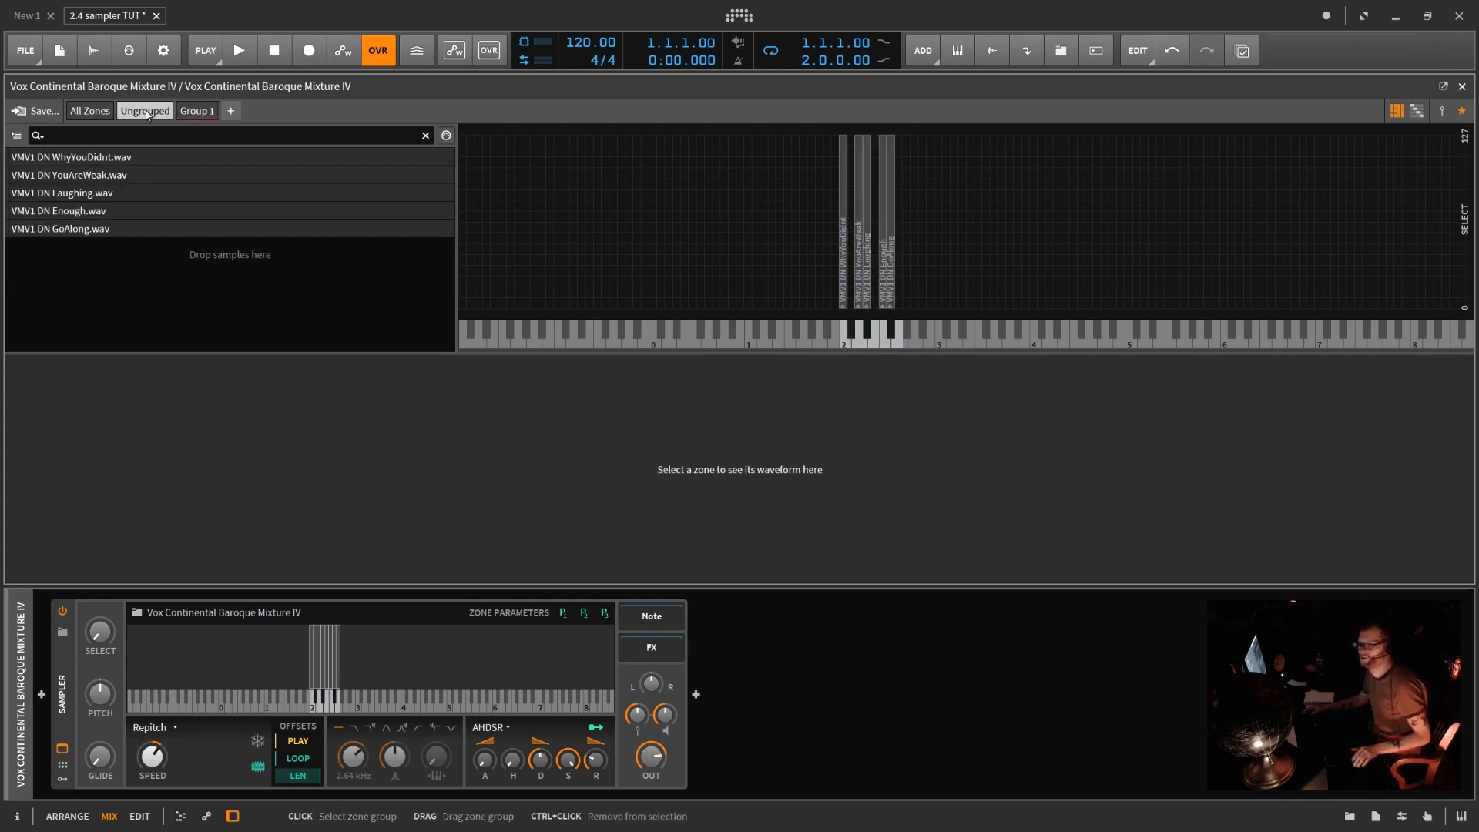
left_click(92, 111)
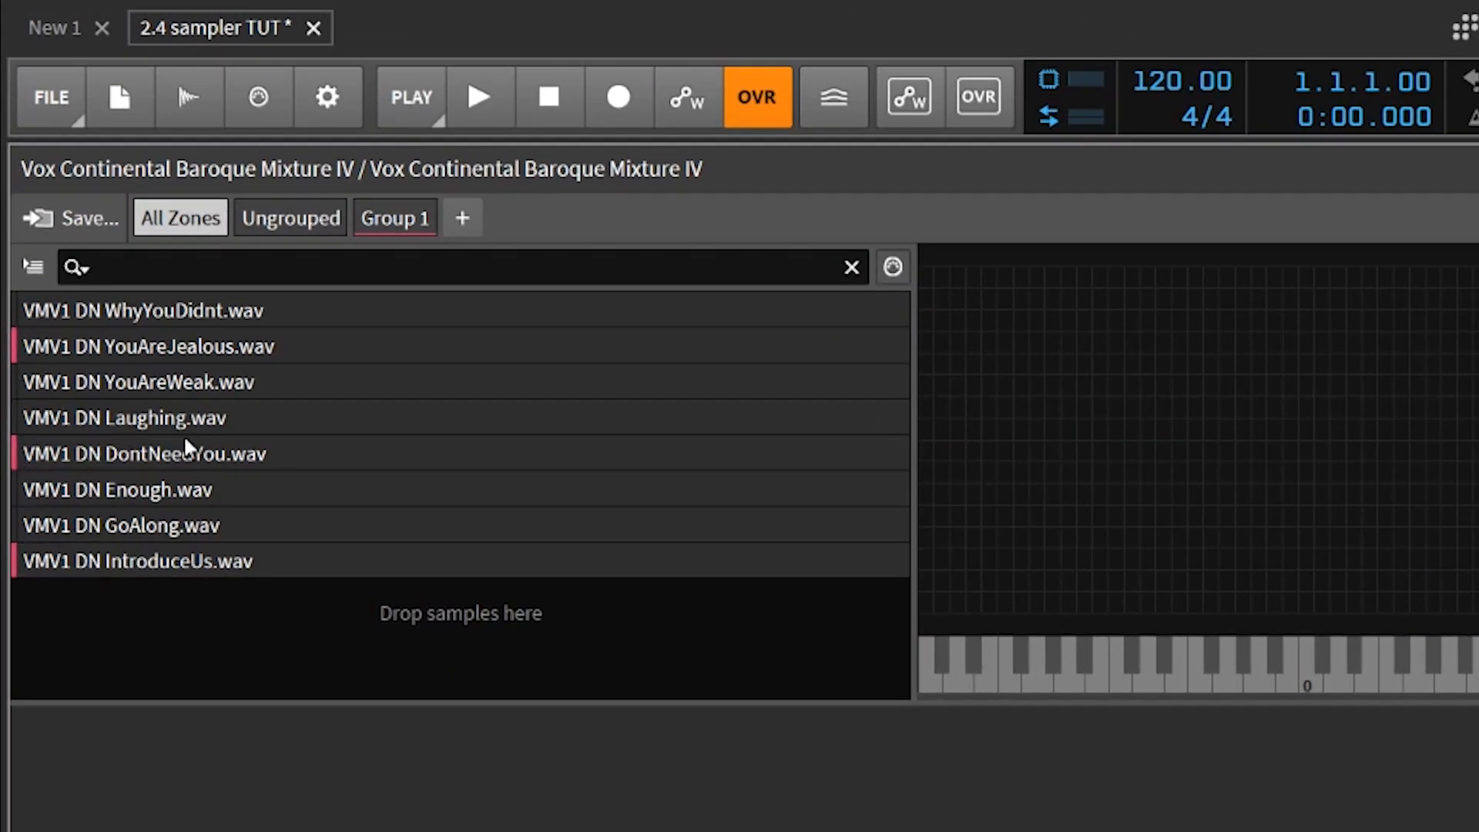
left_click(410, 220)
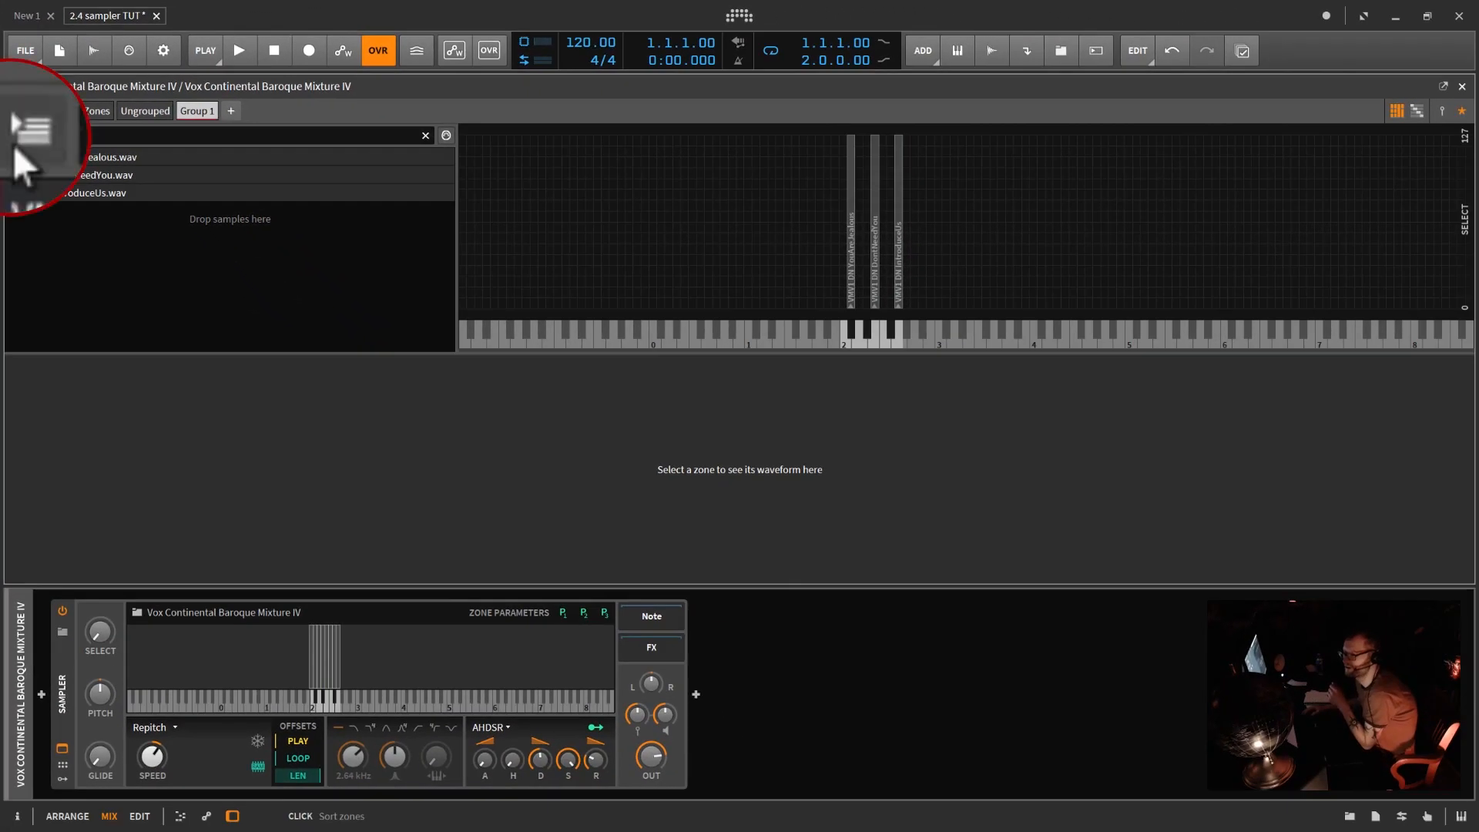
- View the zone sorting options without applying one, and try out the Sampler's Select control, ending at 0%
left_click(24, 129)
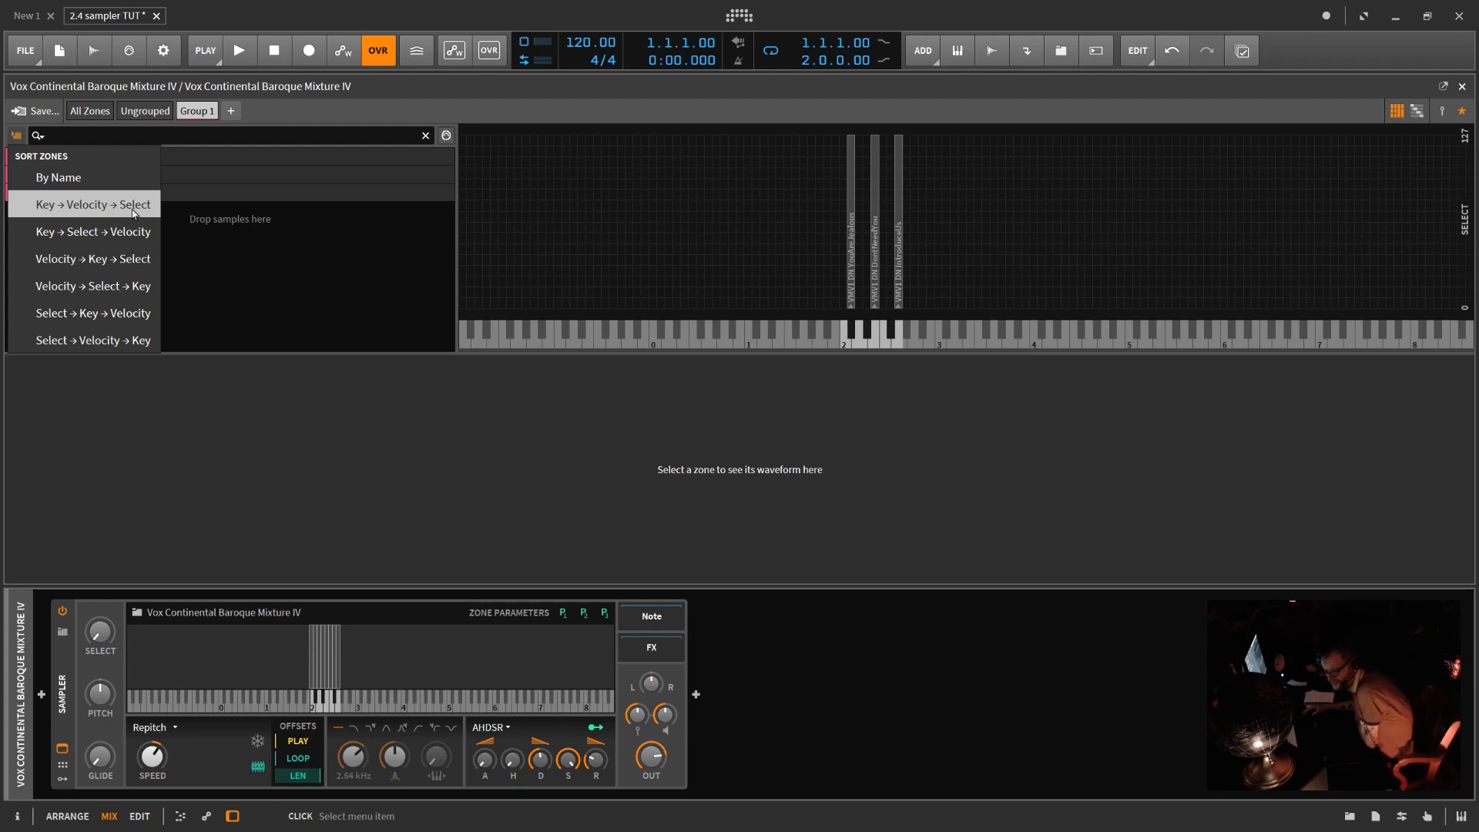
left_click(99, 465)
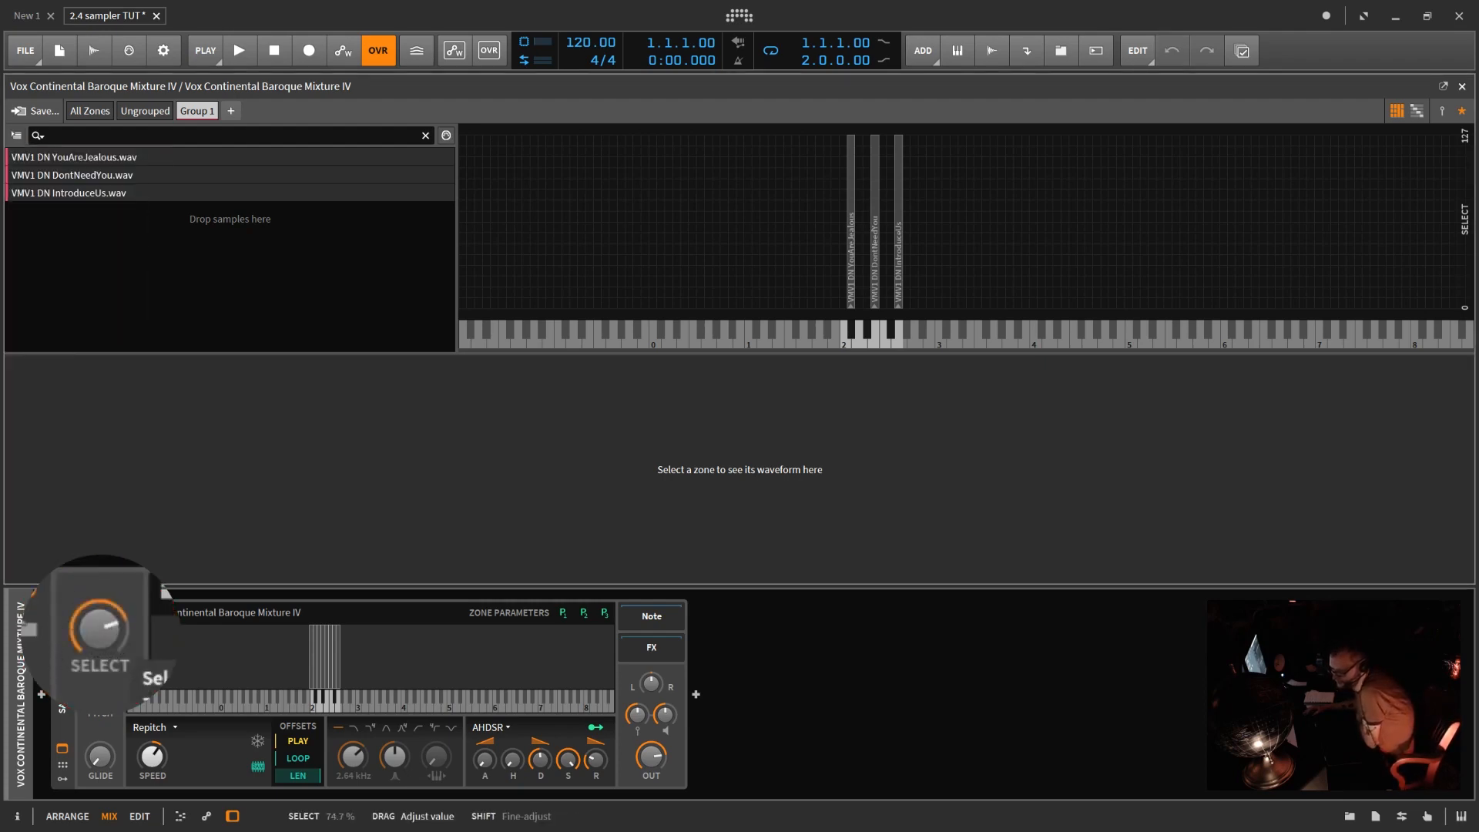
left_click_drag(100, 633, 100, 701)
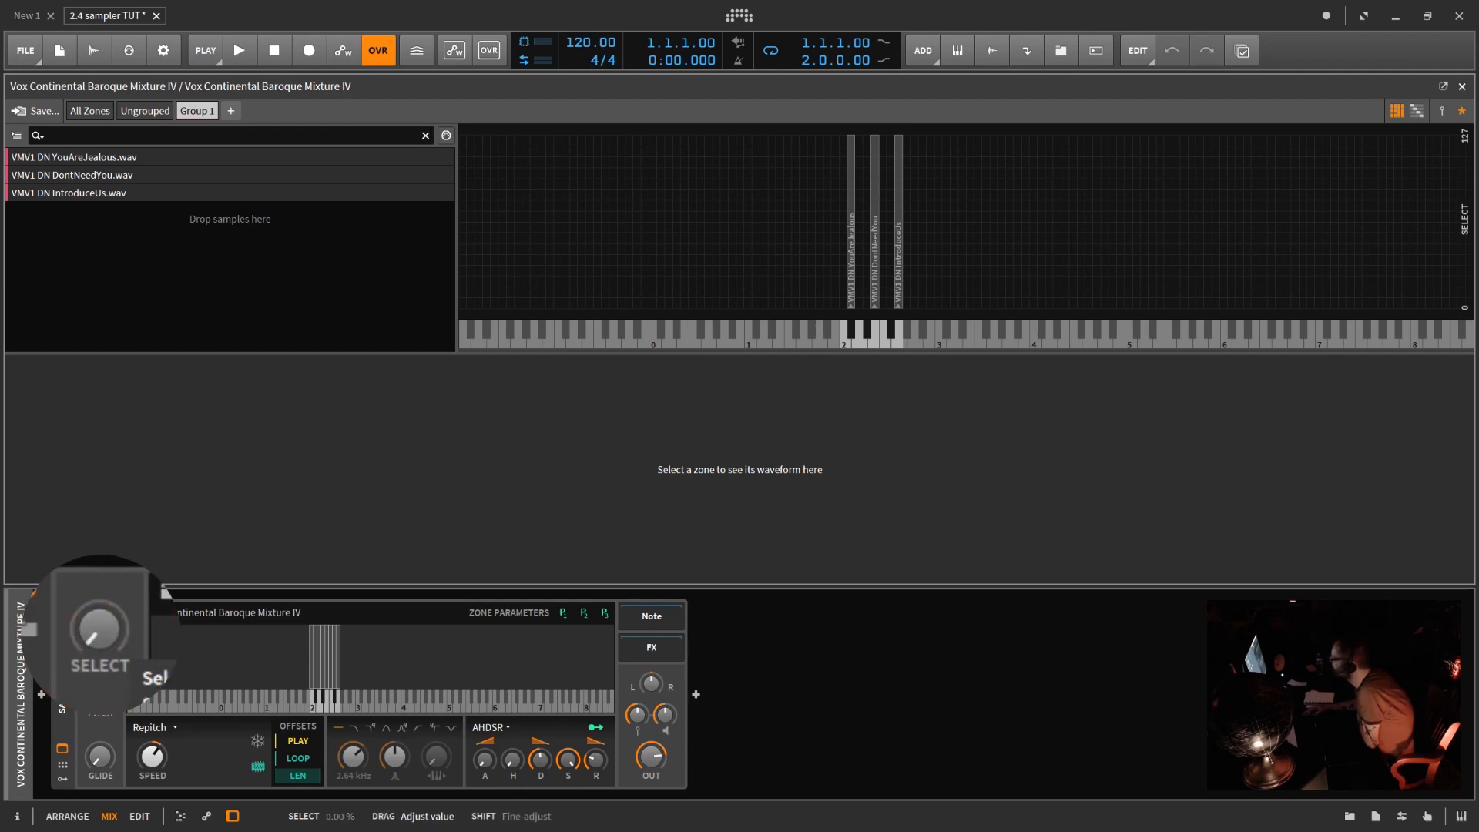
- In the list view, set the select ranges of YouAreJealous to about 0–30, DontNeedYou to about 28–73 and IntroduceUs to about 72–127
left_click(1417, 111)
left_click_drag(1010, 159, 886, 151)
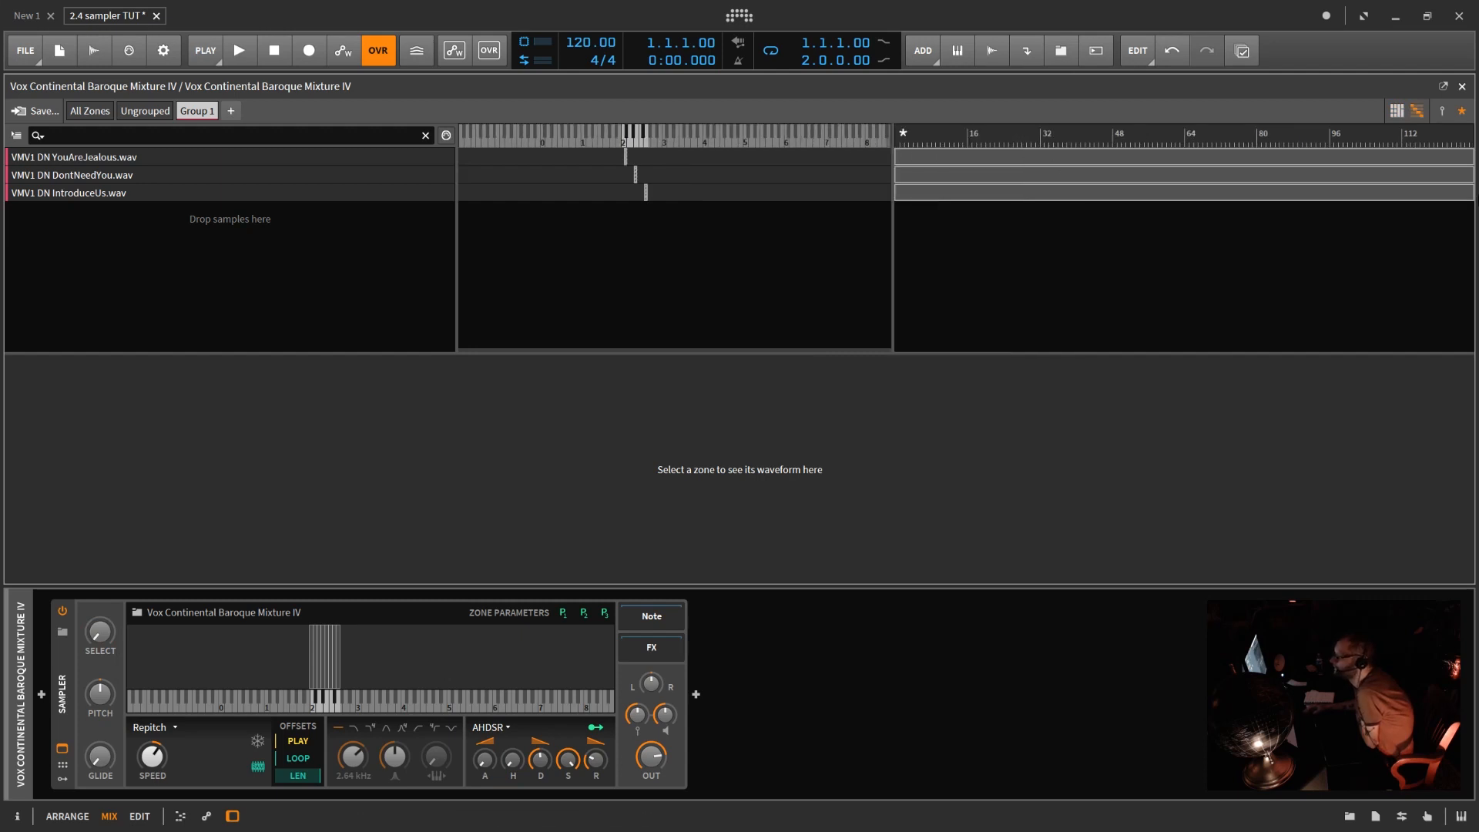
left_click(931, 158)
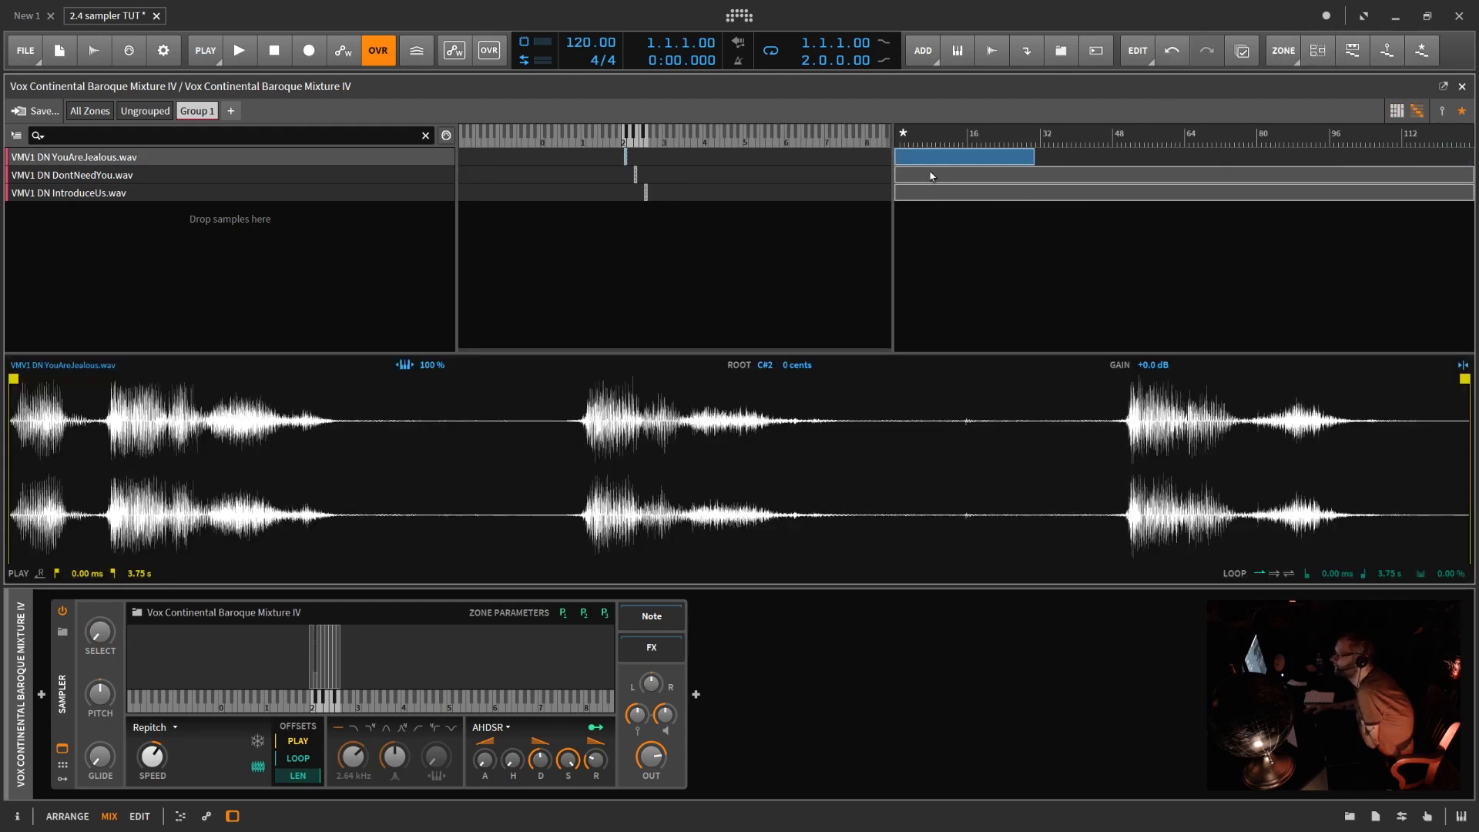
left_click_drag(930, 175, 1093, 174)
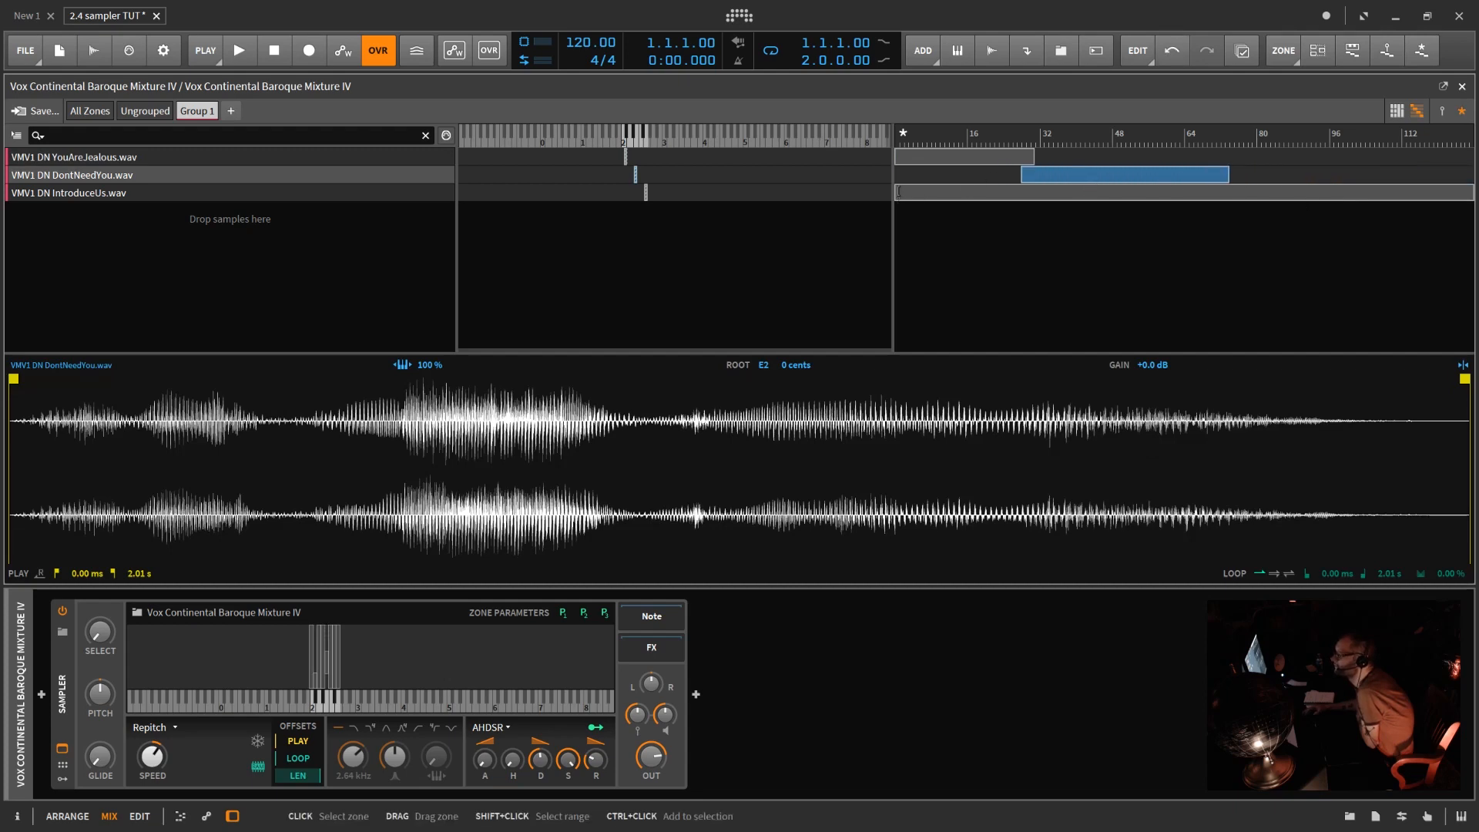
left_click_drag(898, 192, 1221, 192)
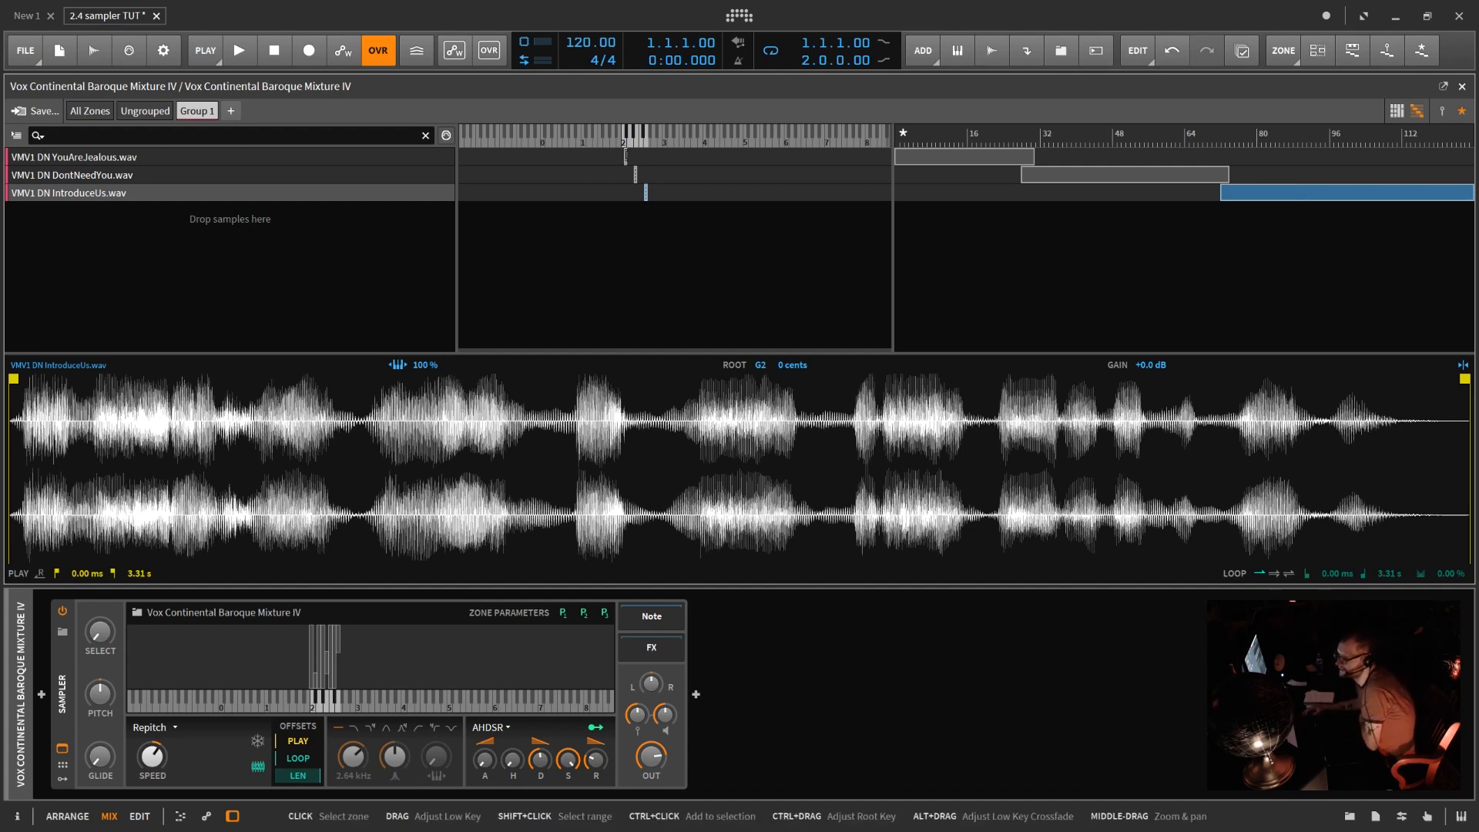
- Extend the low keys of YouAreJealous, DontNeedYou and IntroduceUs down about 1, 1.5 and 2.5 octaves so their key ranges overlap
left_click(624, 157)
left_click_drag(618, 152, 587, 155)
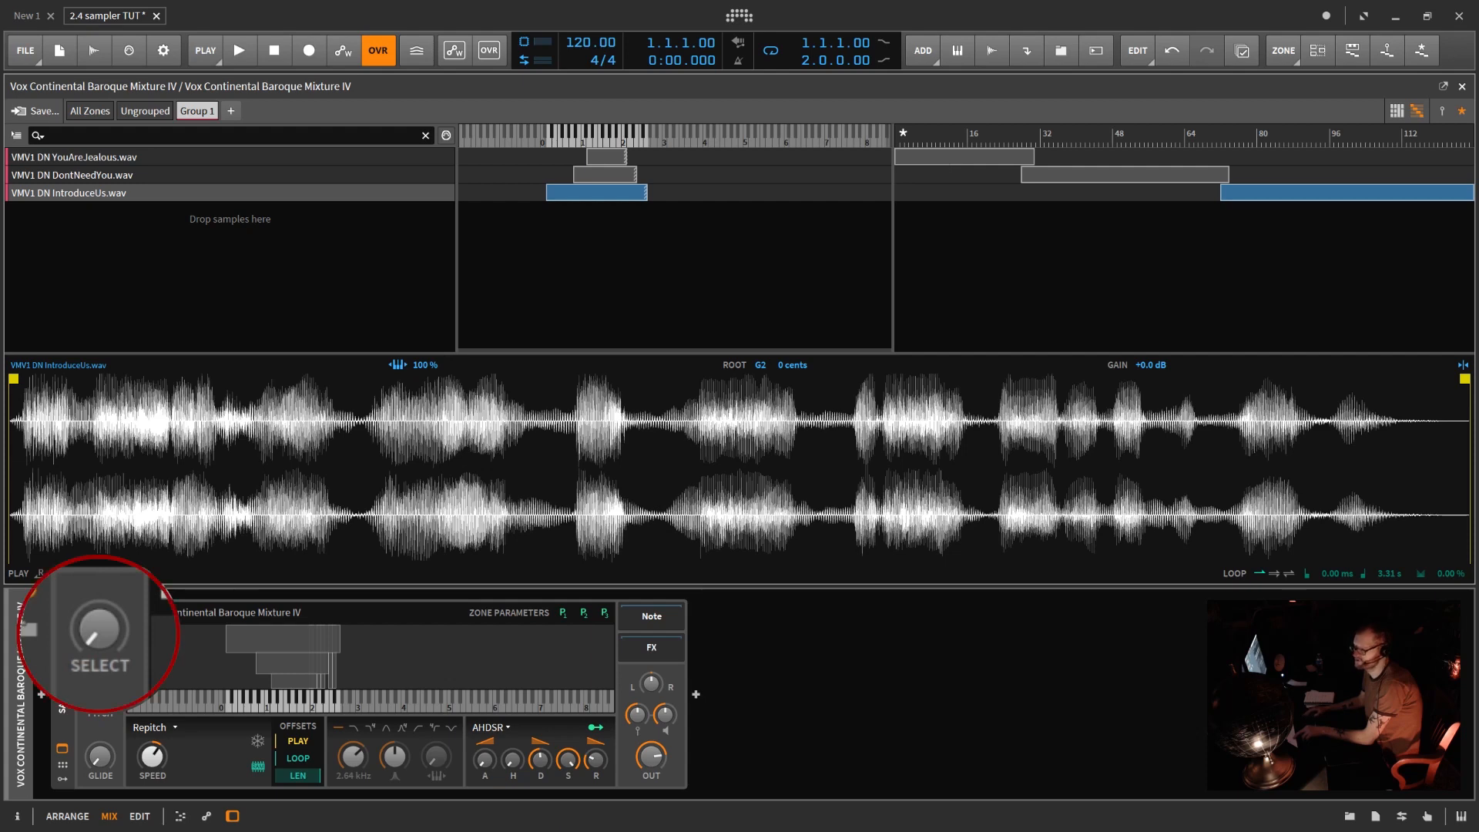
- Test how the Select control switches between the overlapping zones, and switch the zone range display to velocity
mouse_move(105, 635)
left_mouse_down()
mouse_move(105, 516)
mouse_move(105, 638)
left_mouse_up()
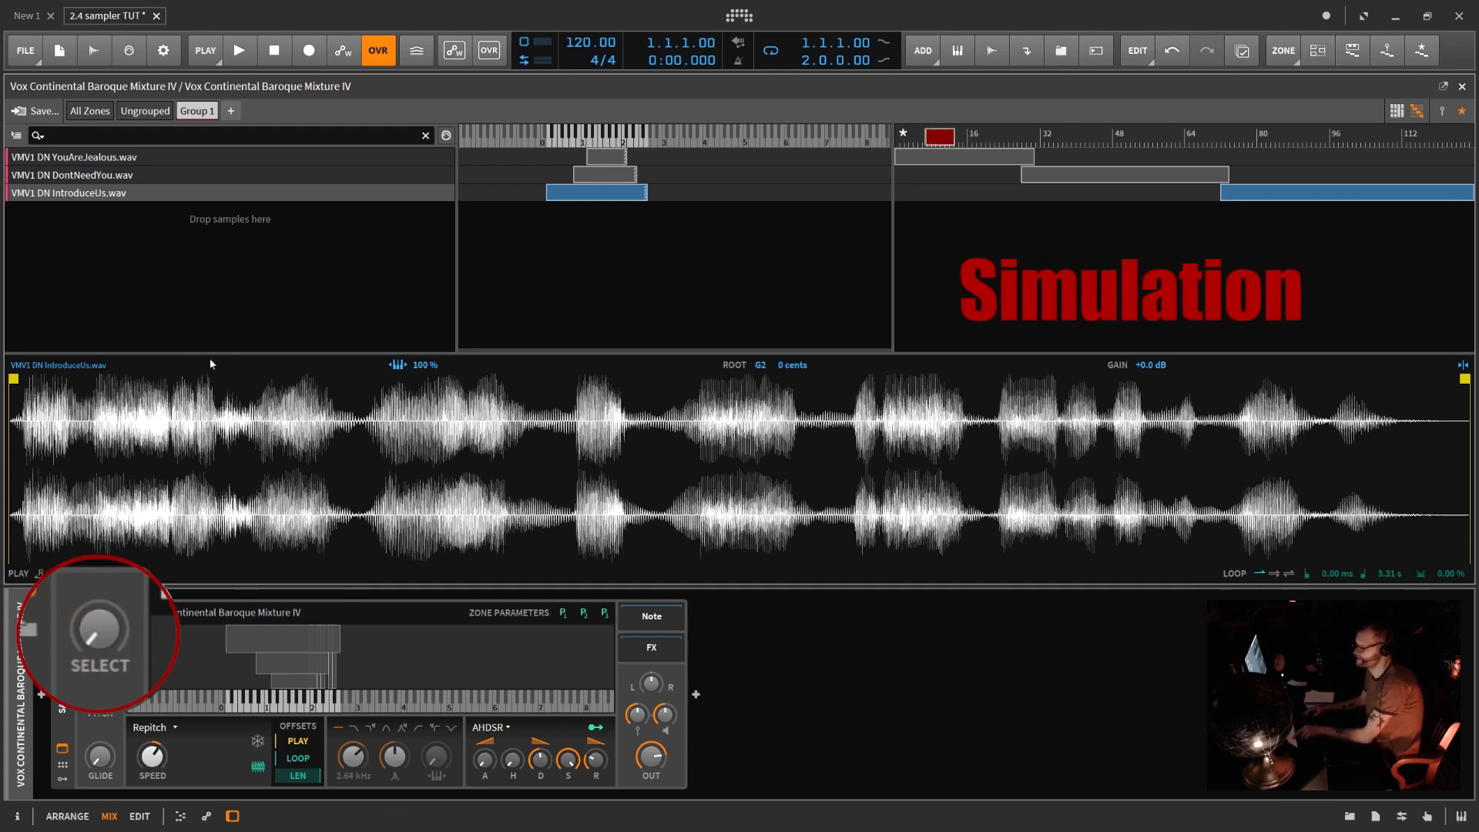
mouse_move(86, 672)
left_mouse_down()
mouse_move(86, 599)
mouse_move(86, 736)
mouse_move(86, 505)
mouse_move(87, 737)
left_mouse_up()
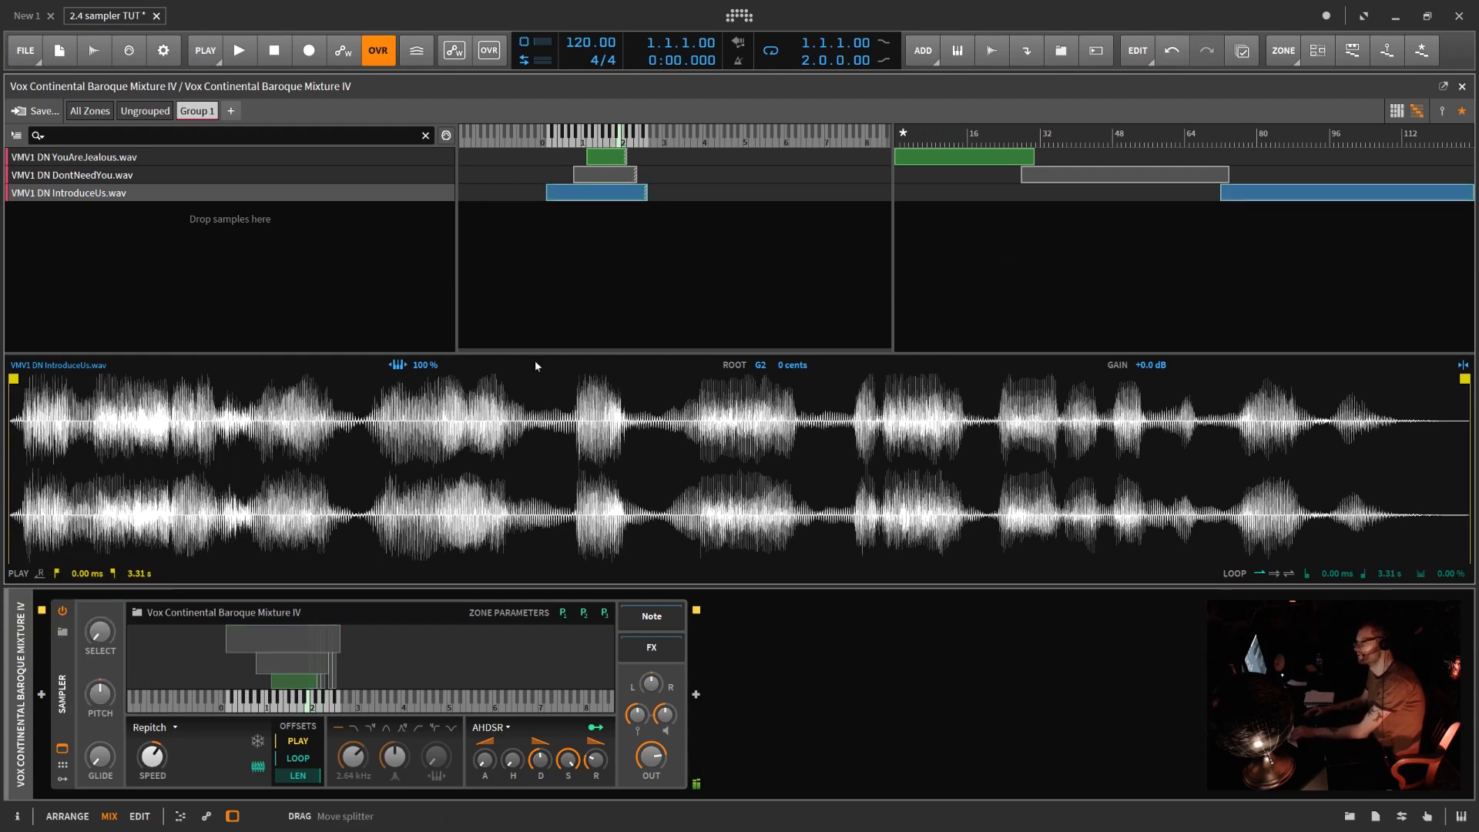
left_click(1443, 113)
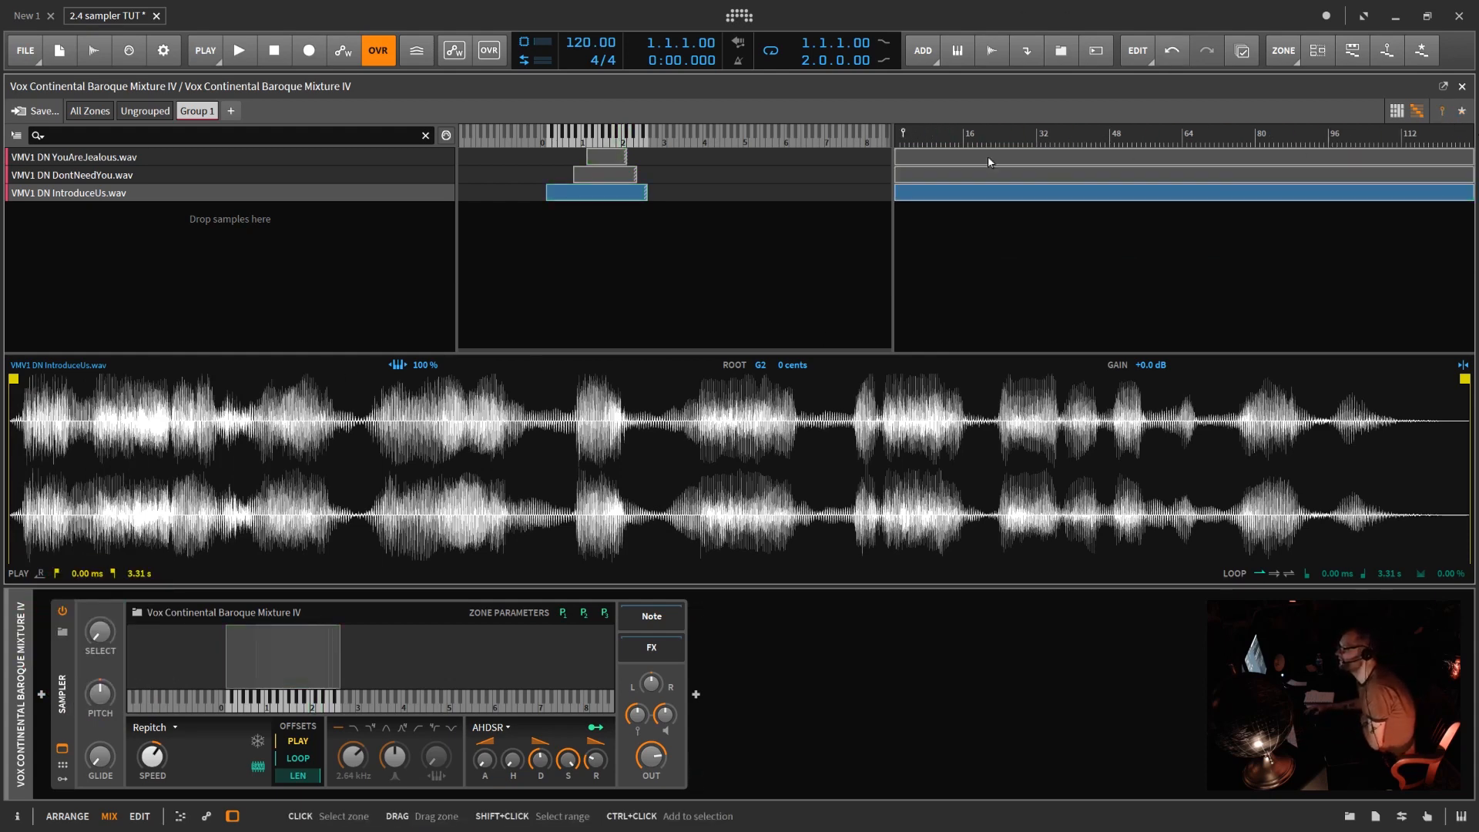
- Set the YouAreJealous zone's velocity range to about 1–39, and select the DontNeedYou zone
left_click_drag(1471, 159, 1071, 156)
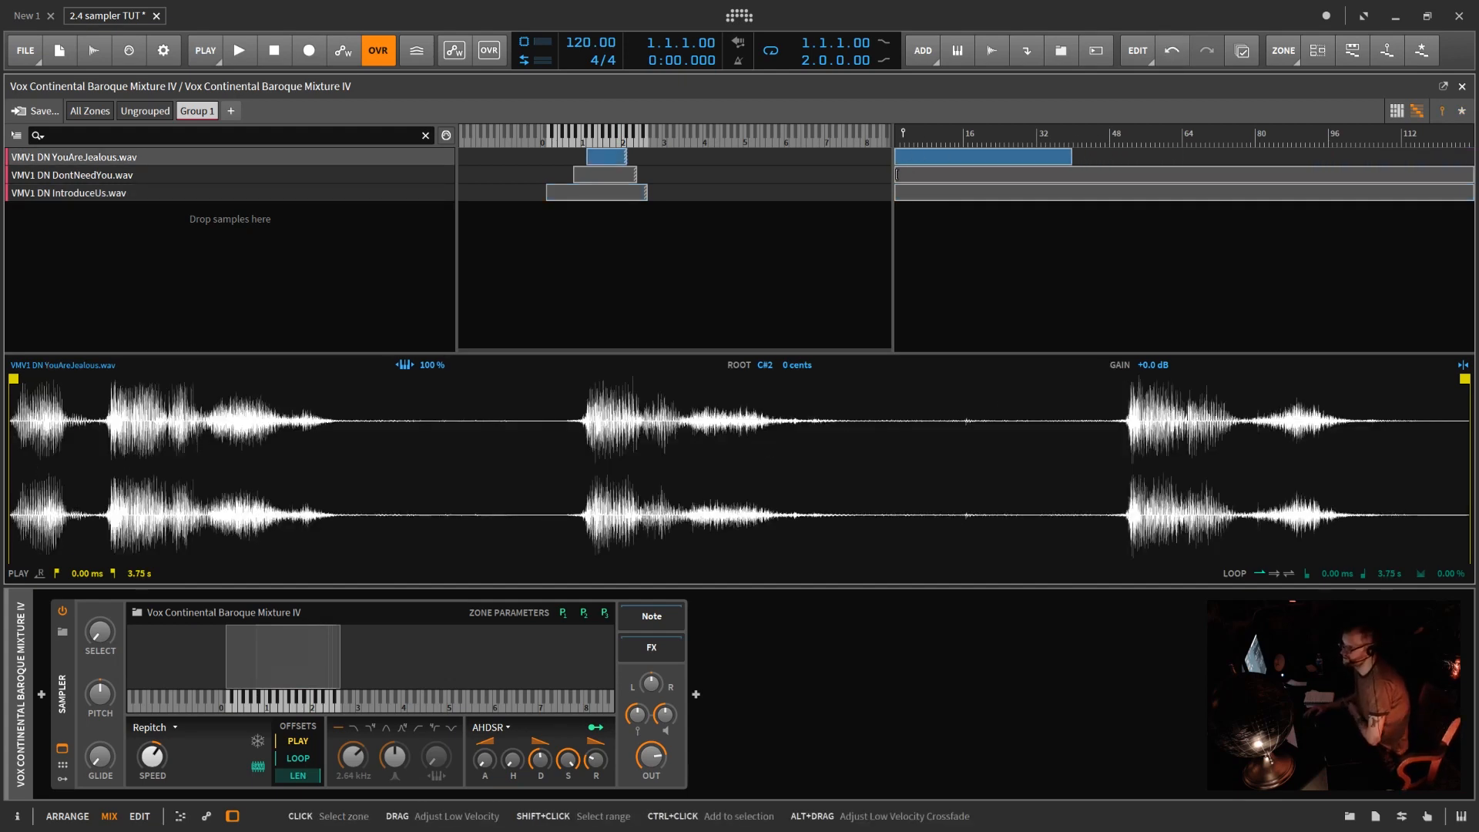
left_click(903, 174)
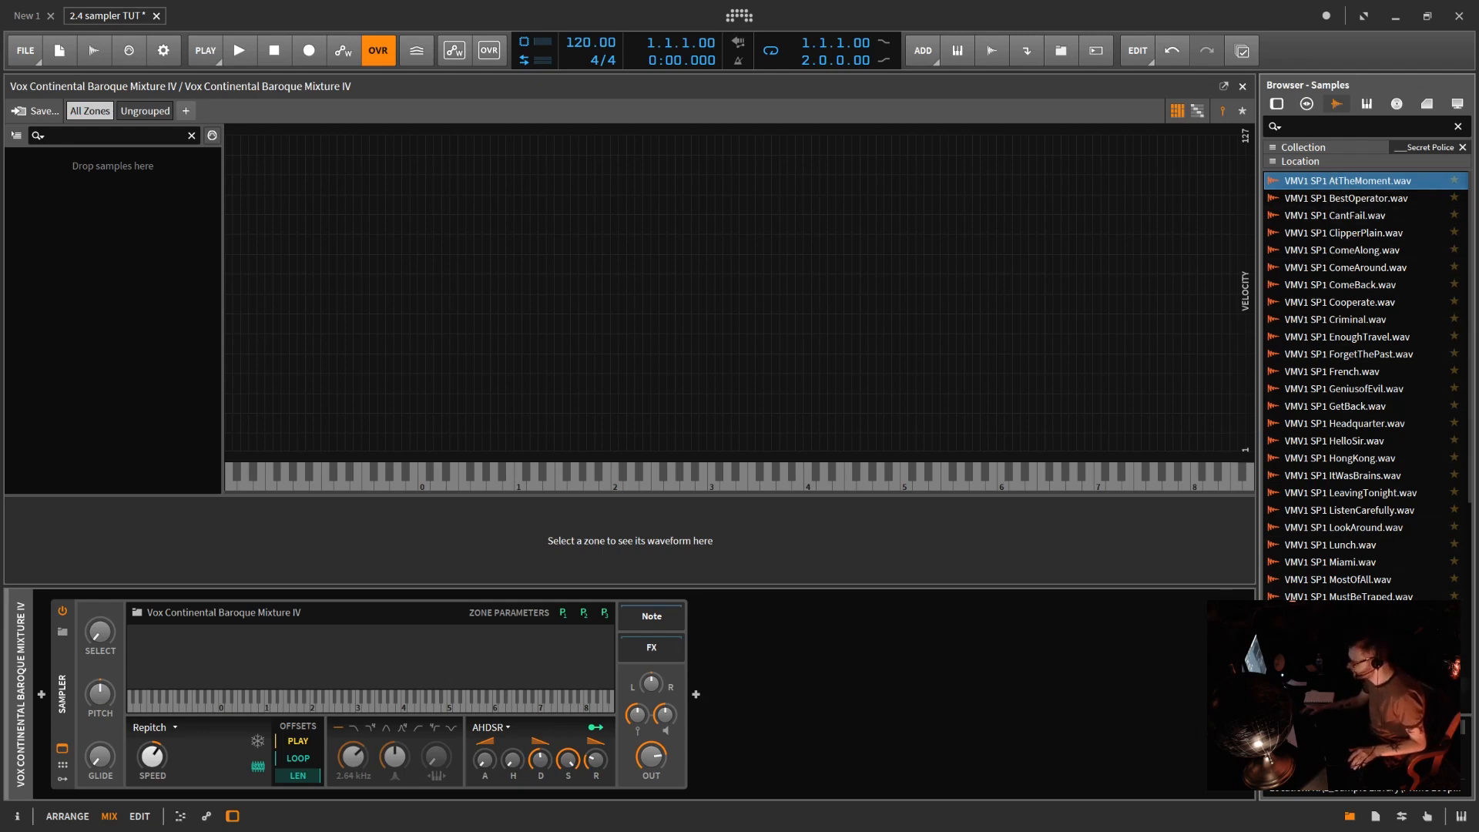
- Load the samples from VMV1 SP1 AtTheMoment through Lunch into the empty multisample as new zones
left_click(1331, 549, "shift")
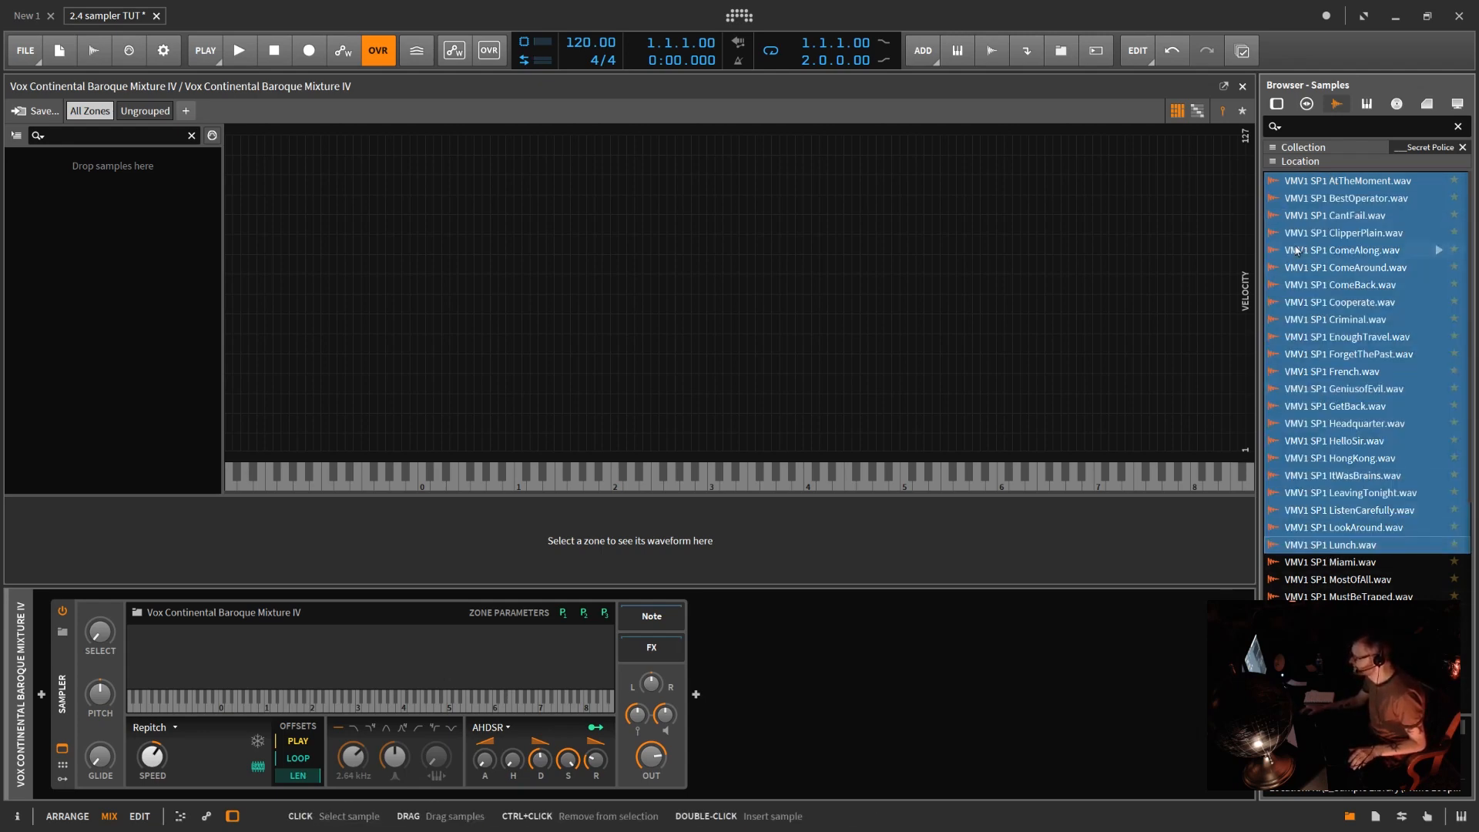
left_click_drag(1298, 187, 624, 441)
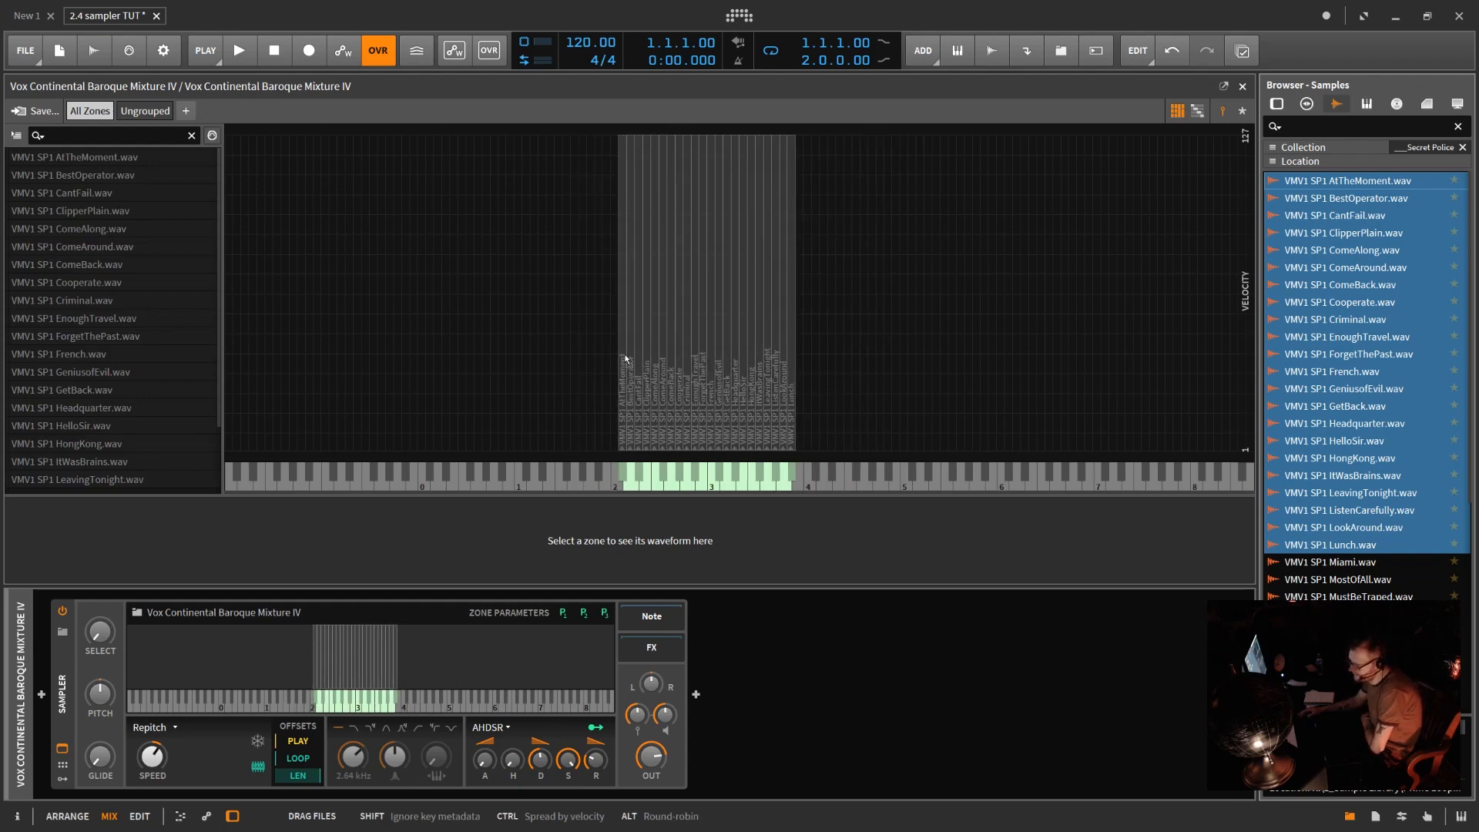
left_click_drag(626, 359, 617, 270)
left_click_drag(614, 349, 621, 166)
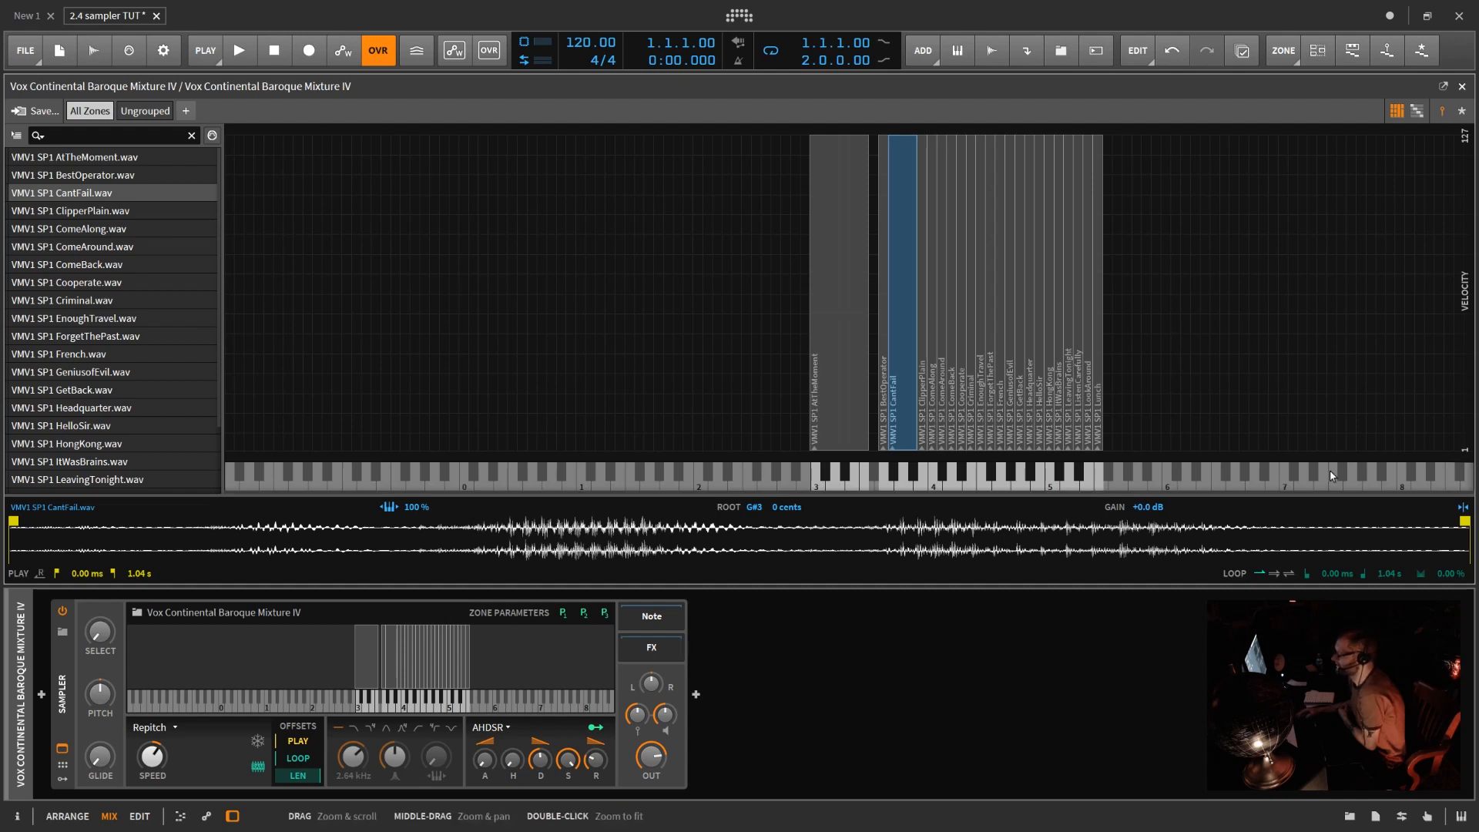
- Show the velocity axis and lower the high velocity of all zones together to about 74
left_click_drag(1178, 341, 909, 445)
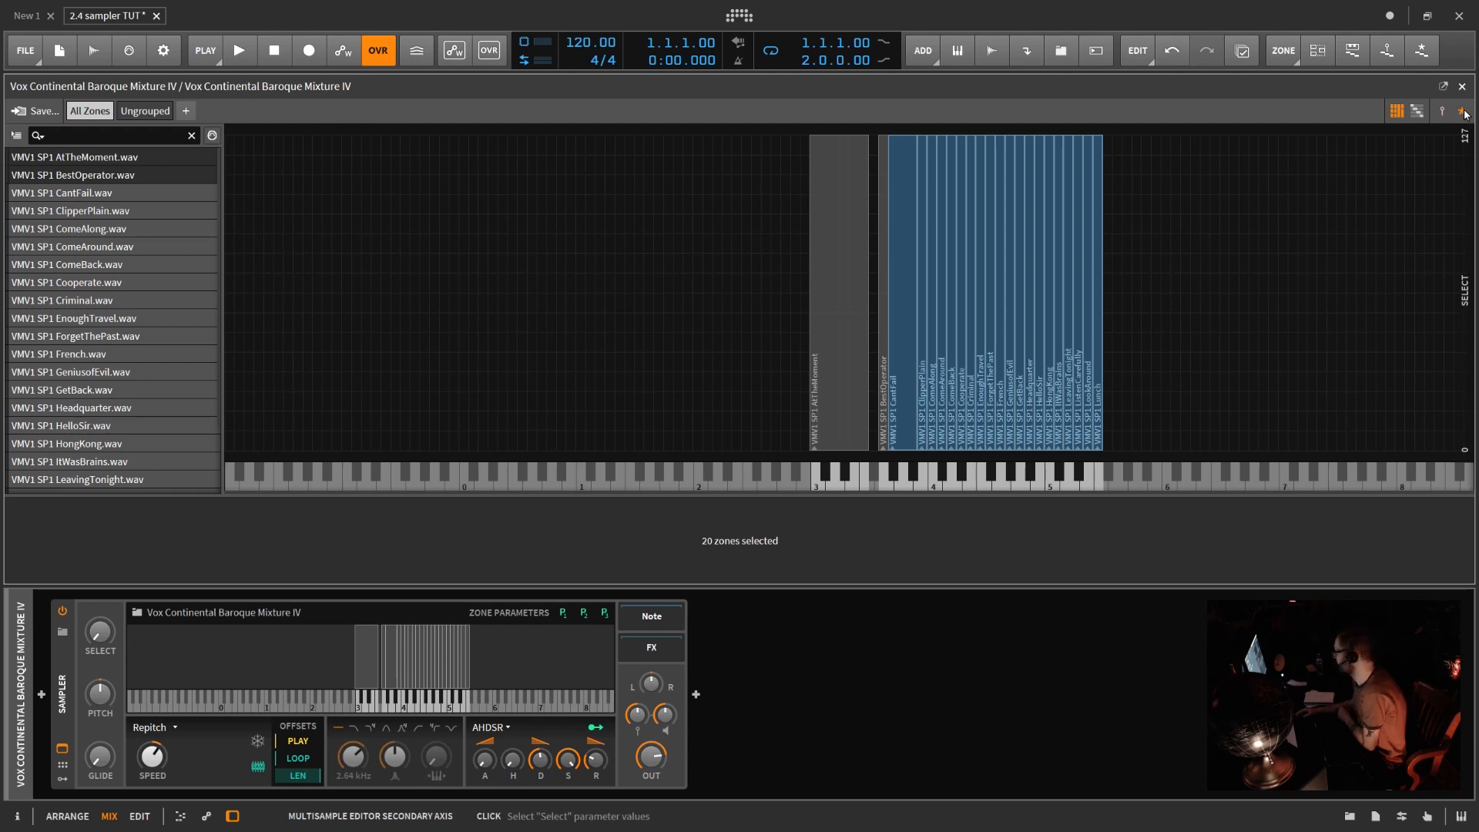
left_click(1442, 112)
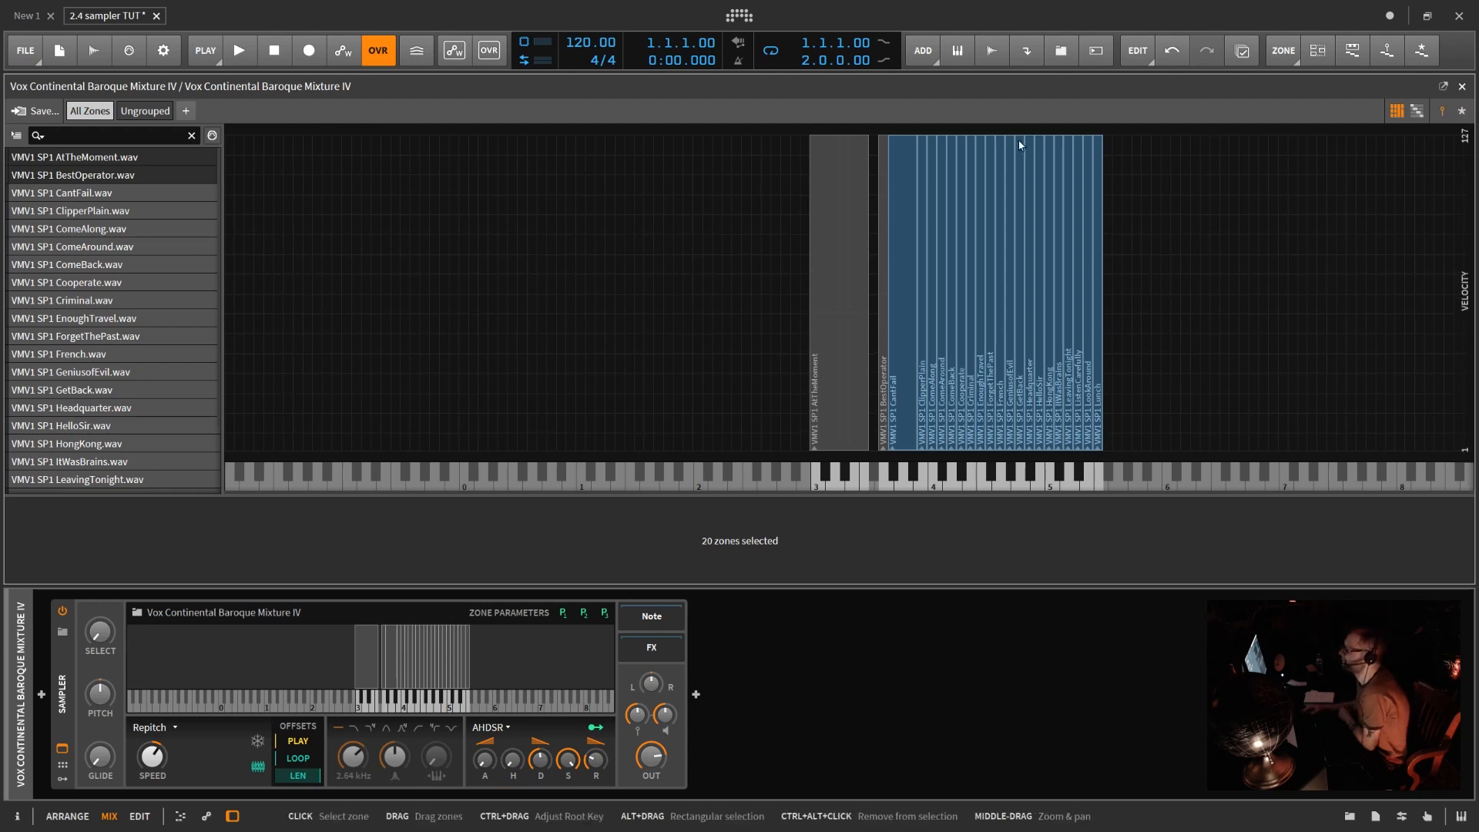
mouse_move(1008, 137)
left_mouse_down()
mouse_move(1020, 399)
mouse_move(1020, 137)
left_mouse_up()
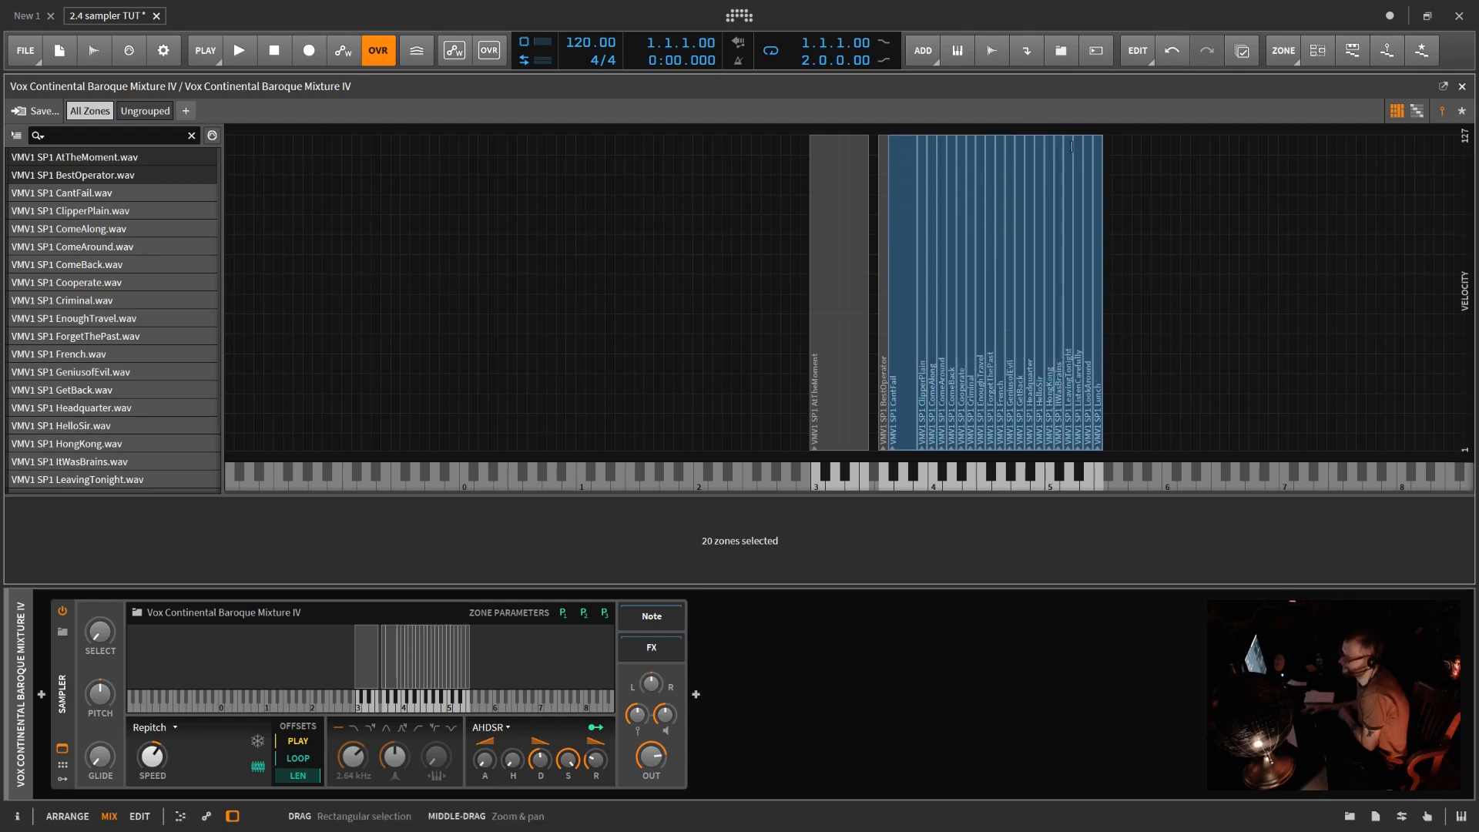
left_click_drag(1169, 401, 703, 196)
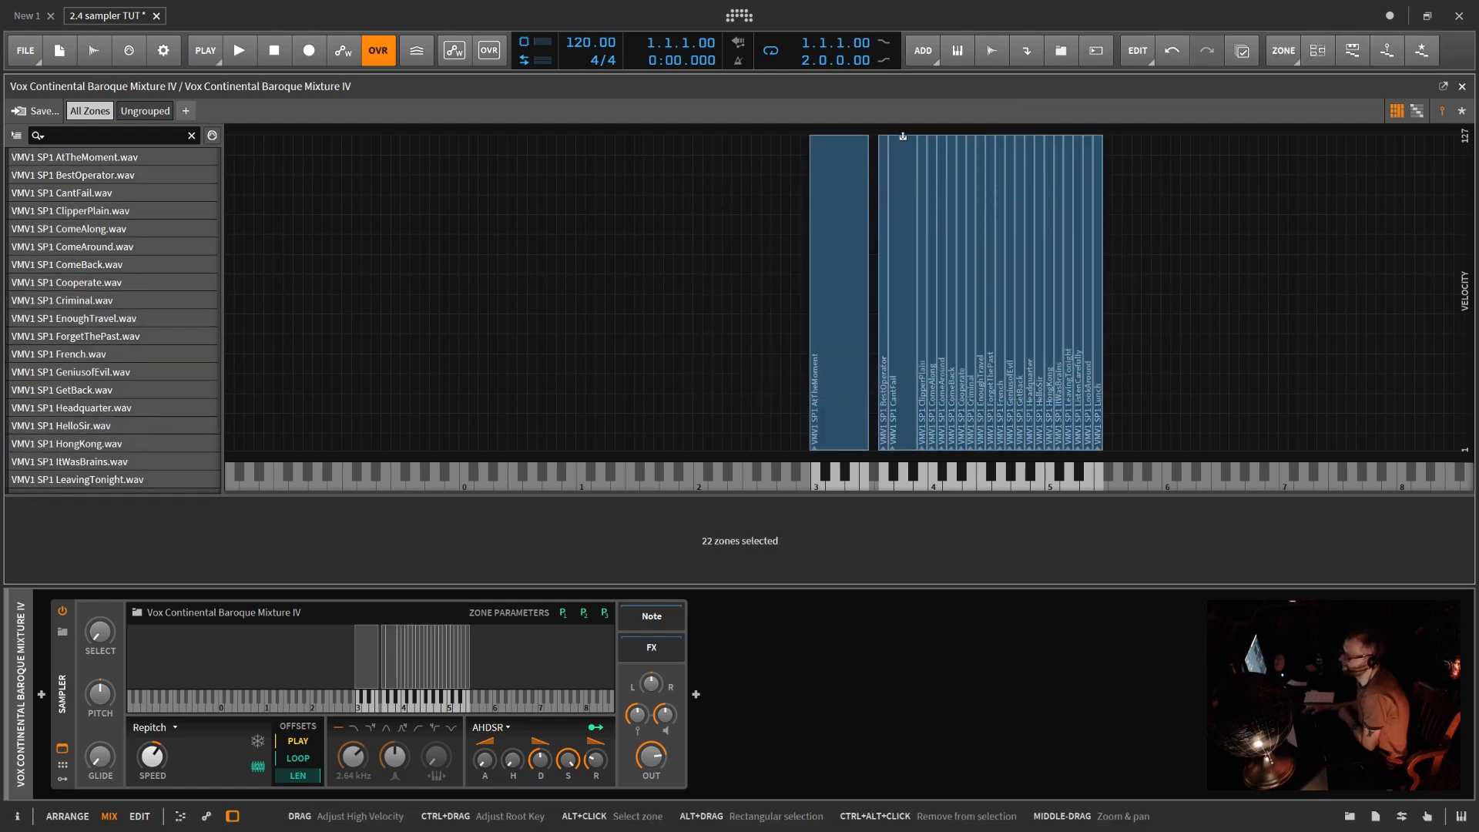
left_click_drag(901, 139, 901, 267)
left_click(1228, 306)
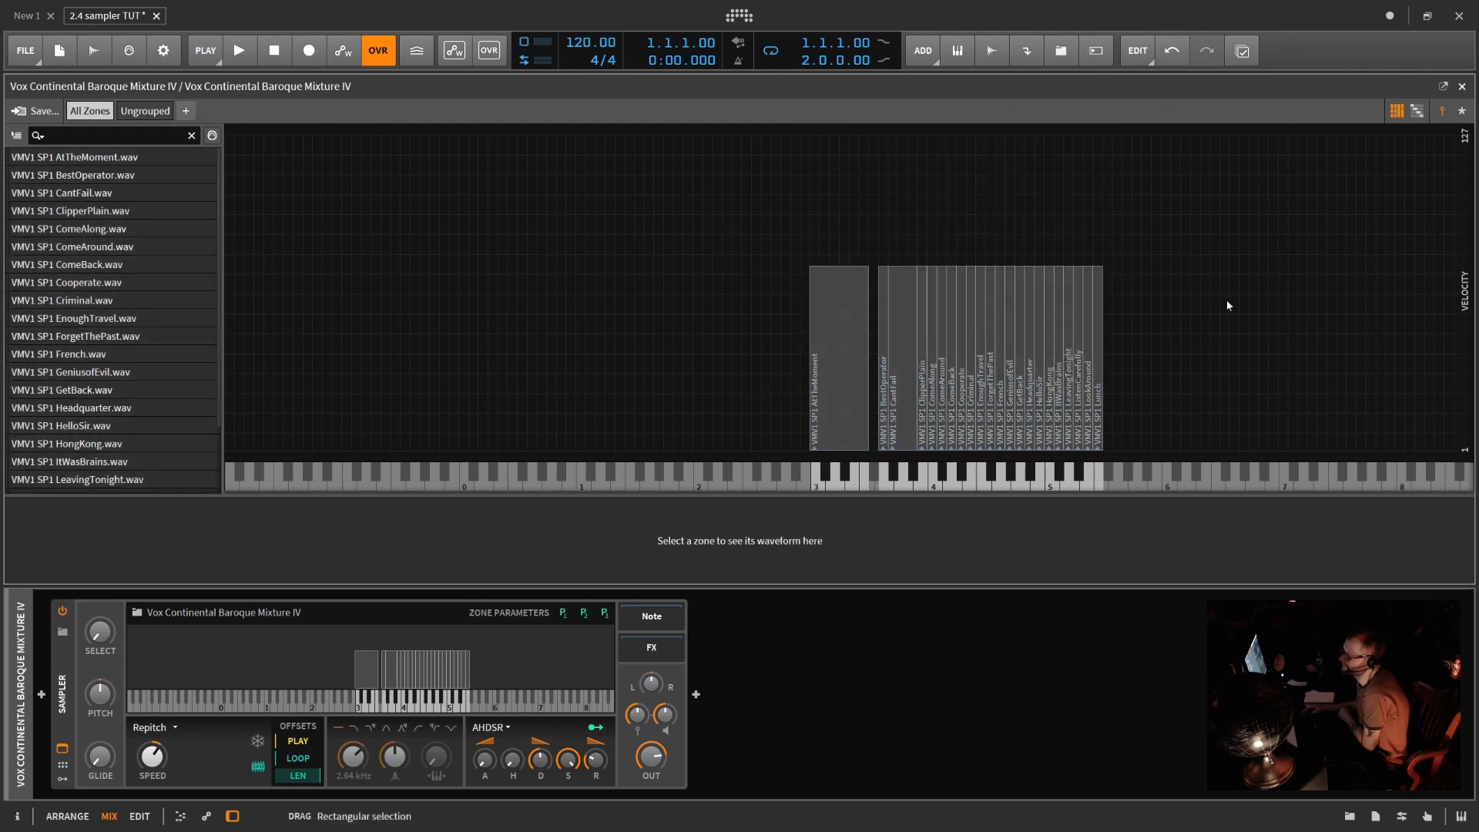
- Set the Criminal zone's high velocity to about 37 and the LeavingTonight zone's to about 96
left_click(971, 278)
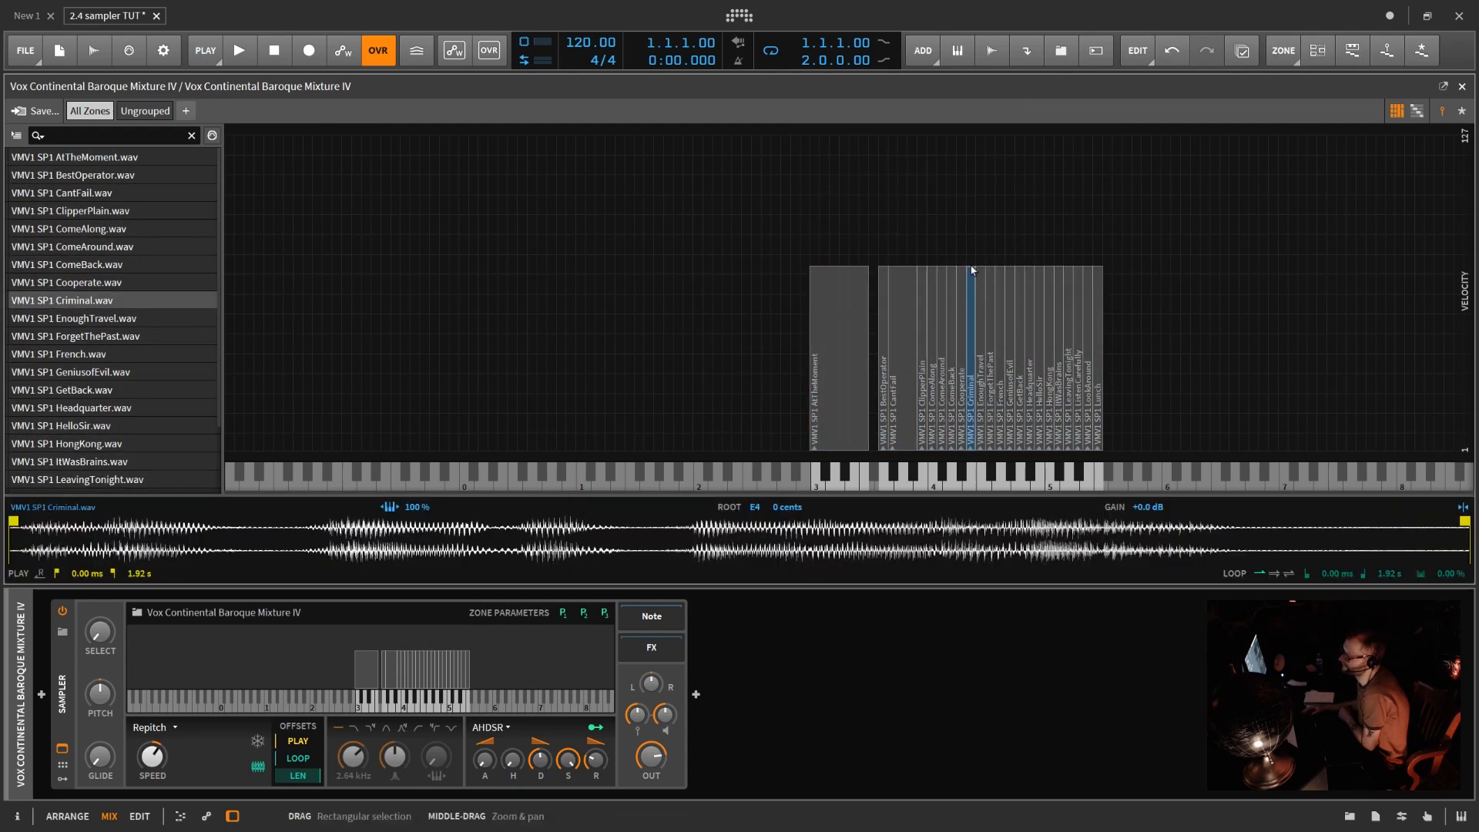
left_click_drag(971, 279, 976, 361)
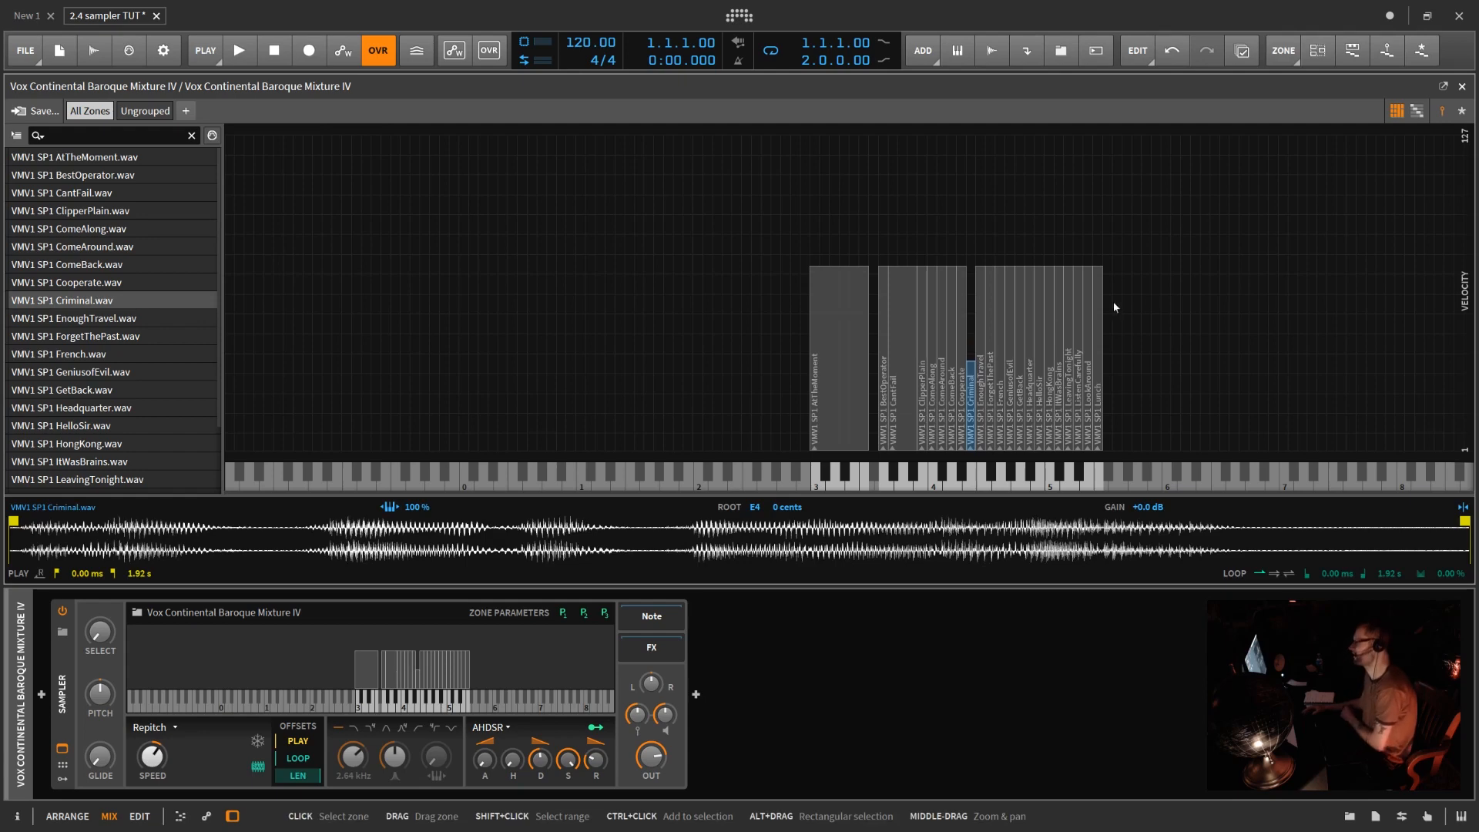
left_click(1068, 260)
left_click(1066, 275)
left_click_drag(1067, 267, 1067, 212)
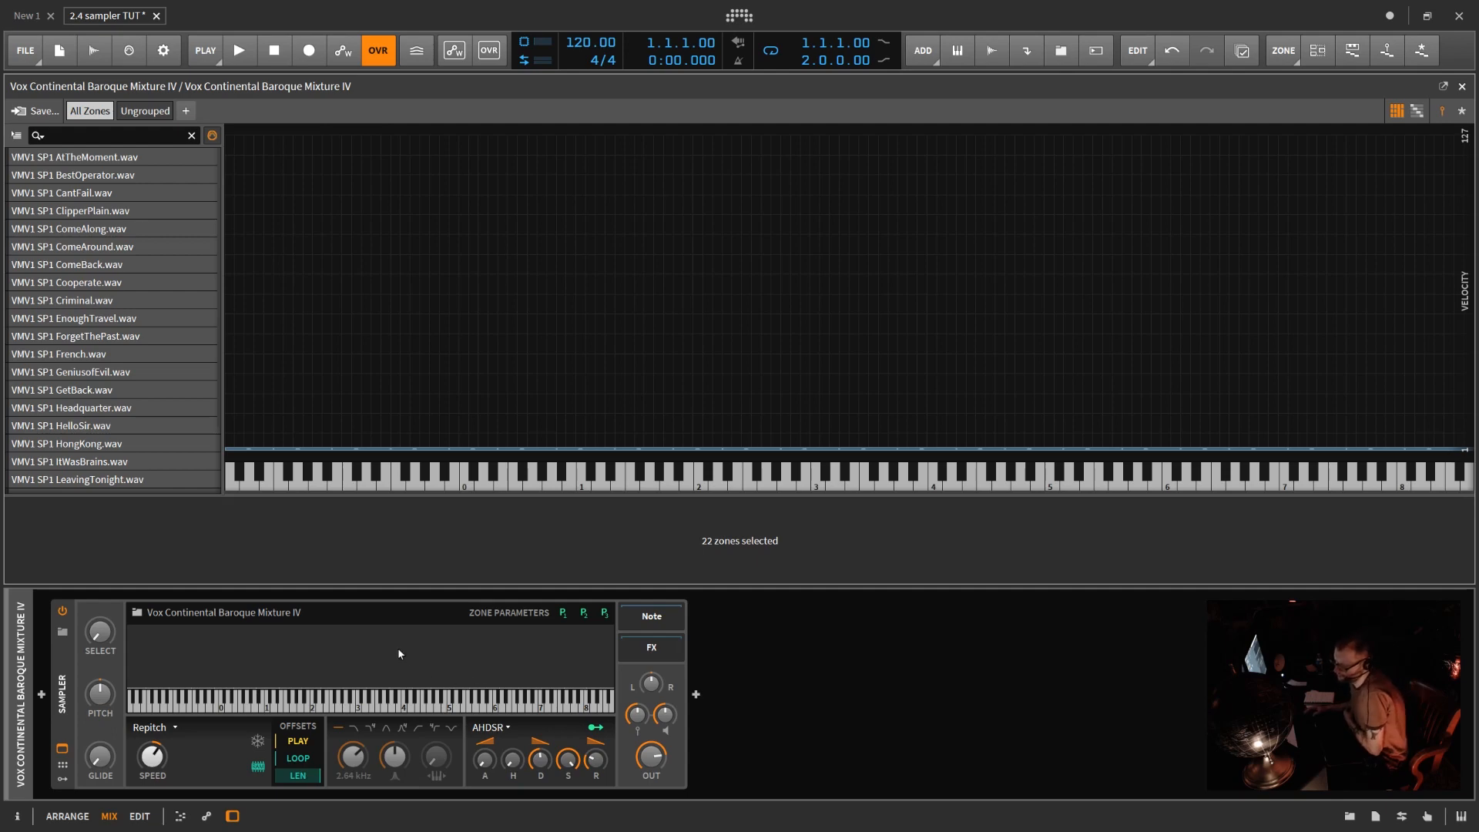
- Clear the Sampler's current multisample and create a new empty one, with the sample browser open
right_click(399, 654)
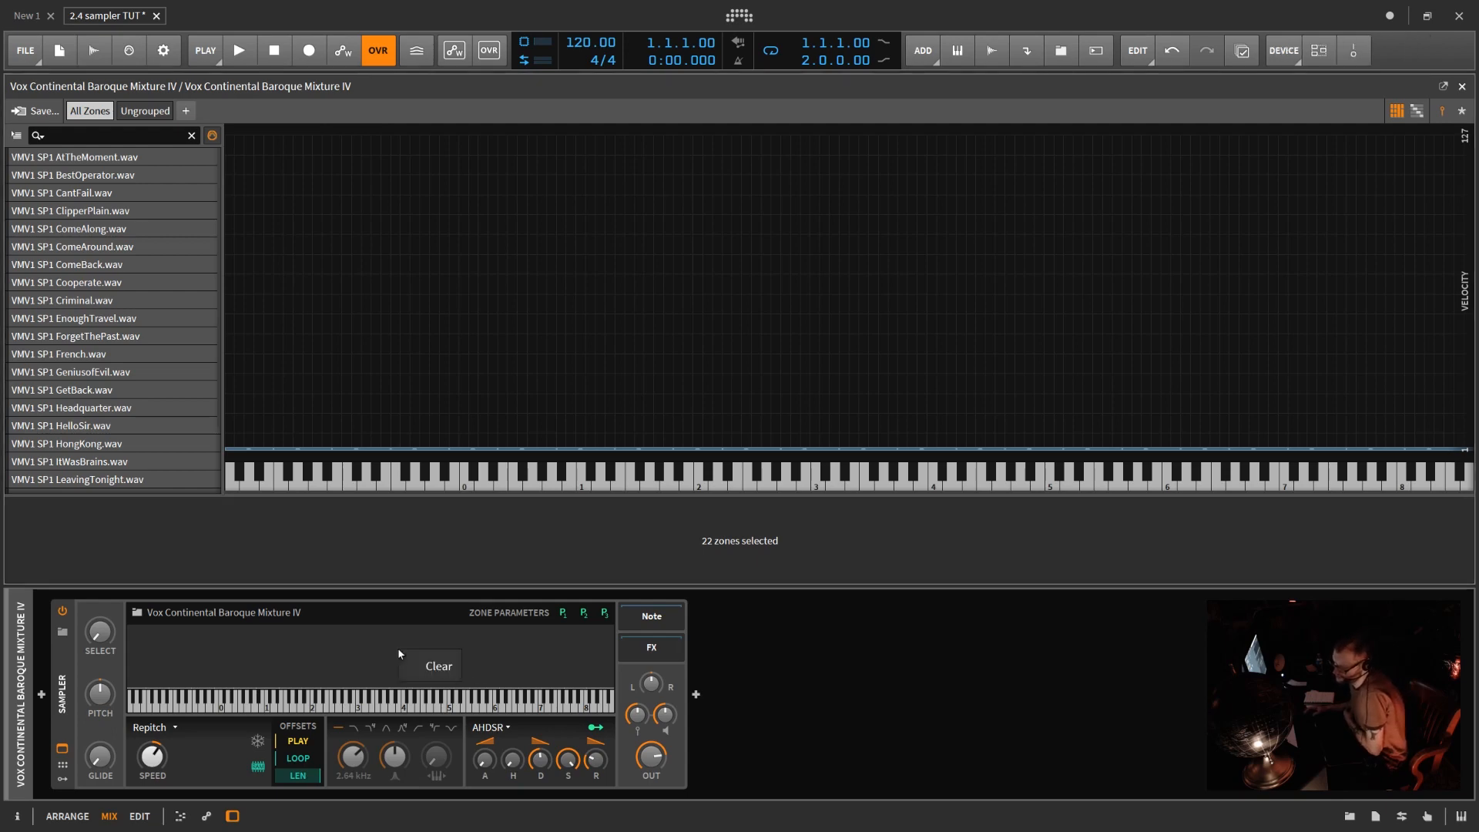
left_click(436, 667)
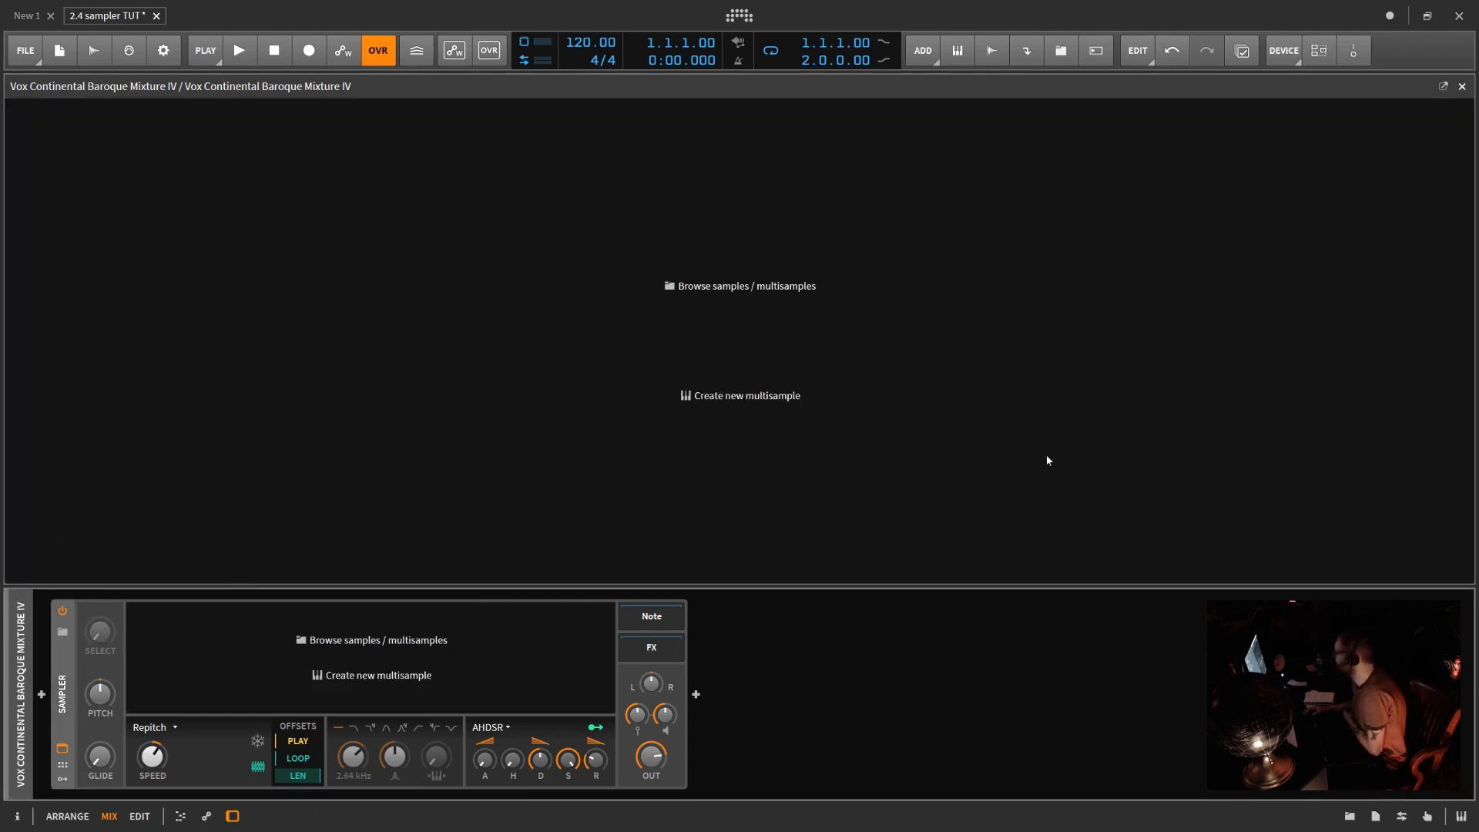
left_click(1349, 816)
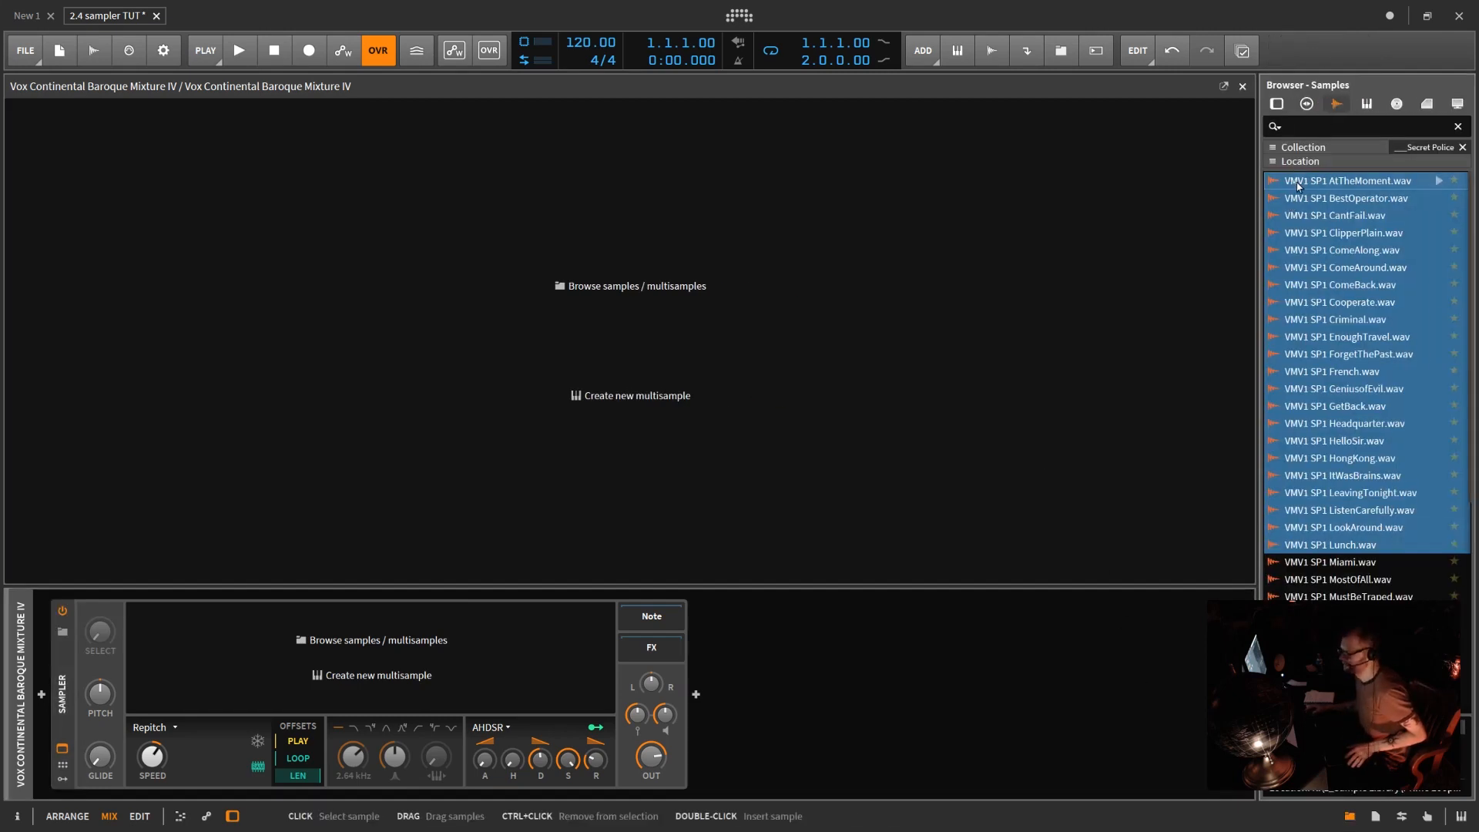
key("ctrl+z")
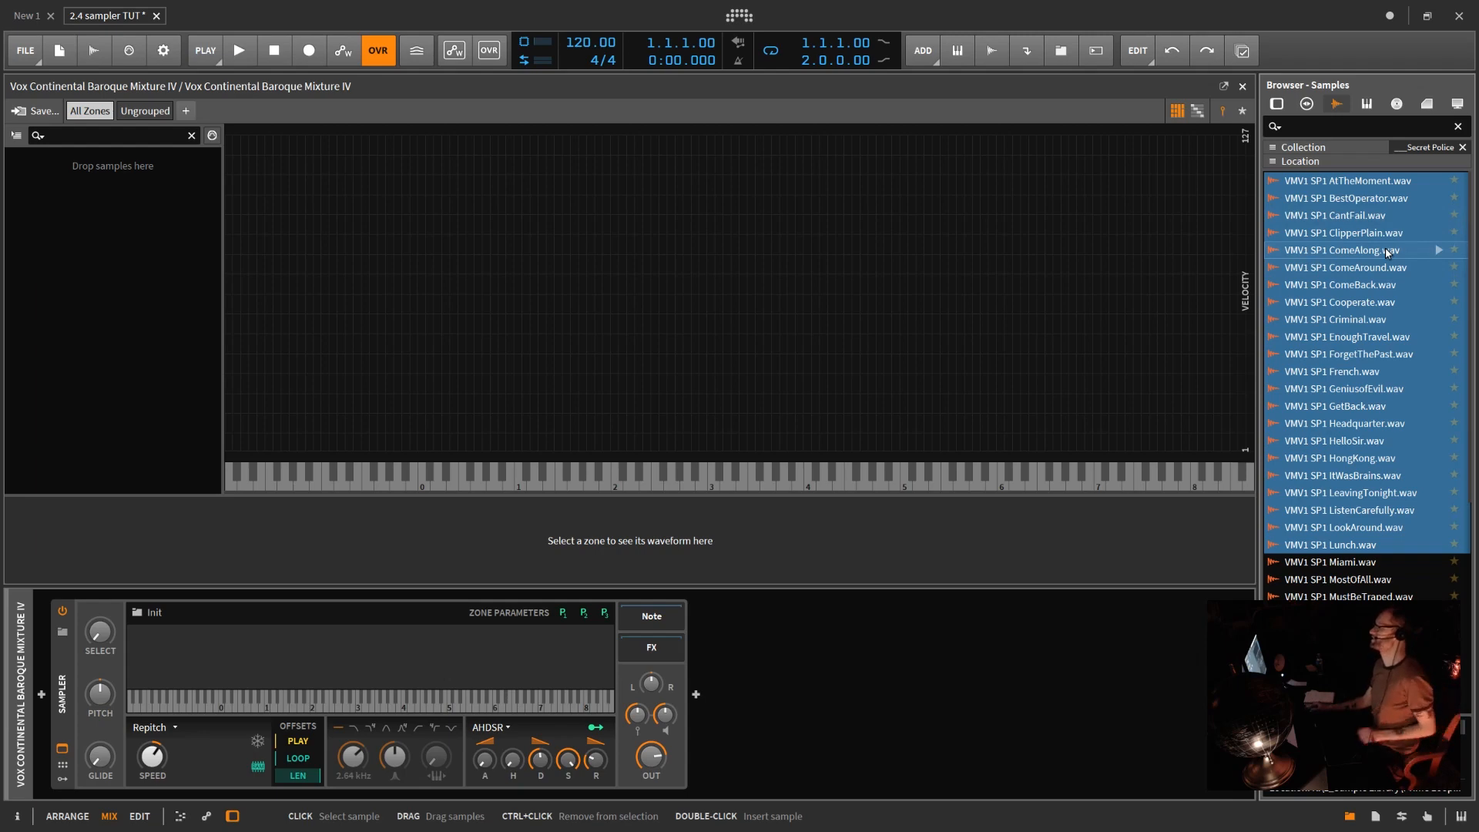
- Load every sample of the Secret Police collection into the Sampler as separate zones starting at C1, and close the browser
scroll(1386, 254, "down", 5)
left_click(1386, 410)
scroll(1386, 409, "up", 5)
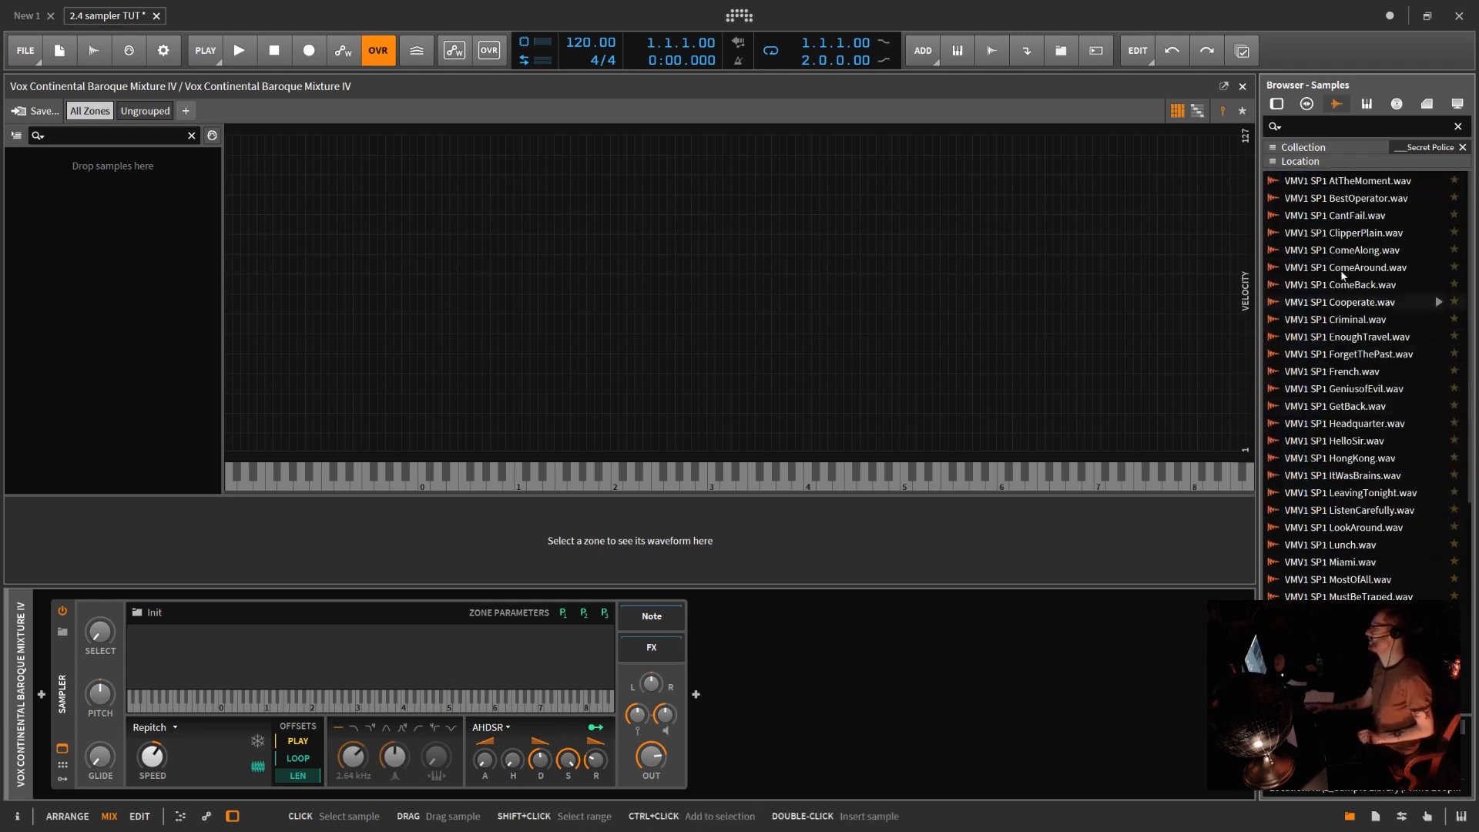
scroll(1386, 285, "down", 5)
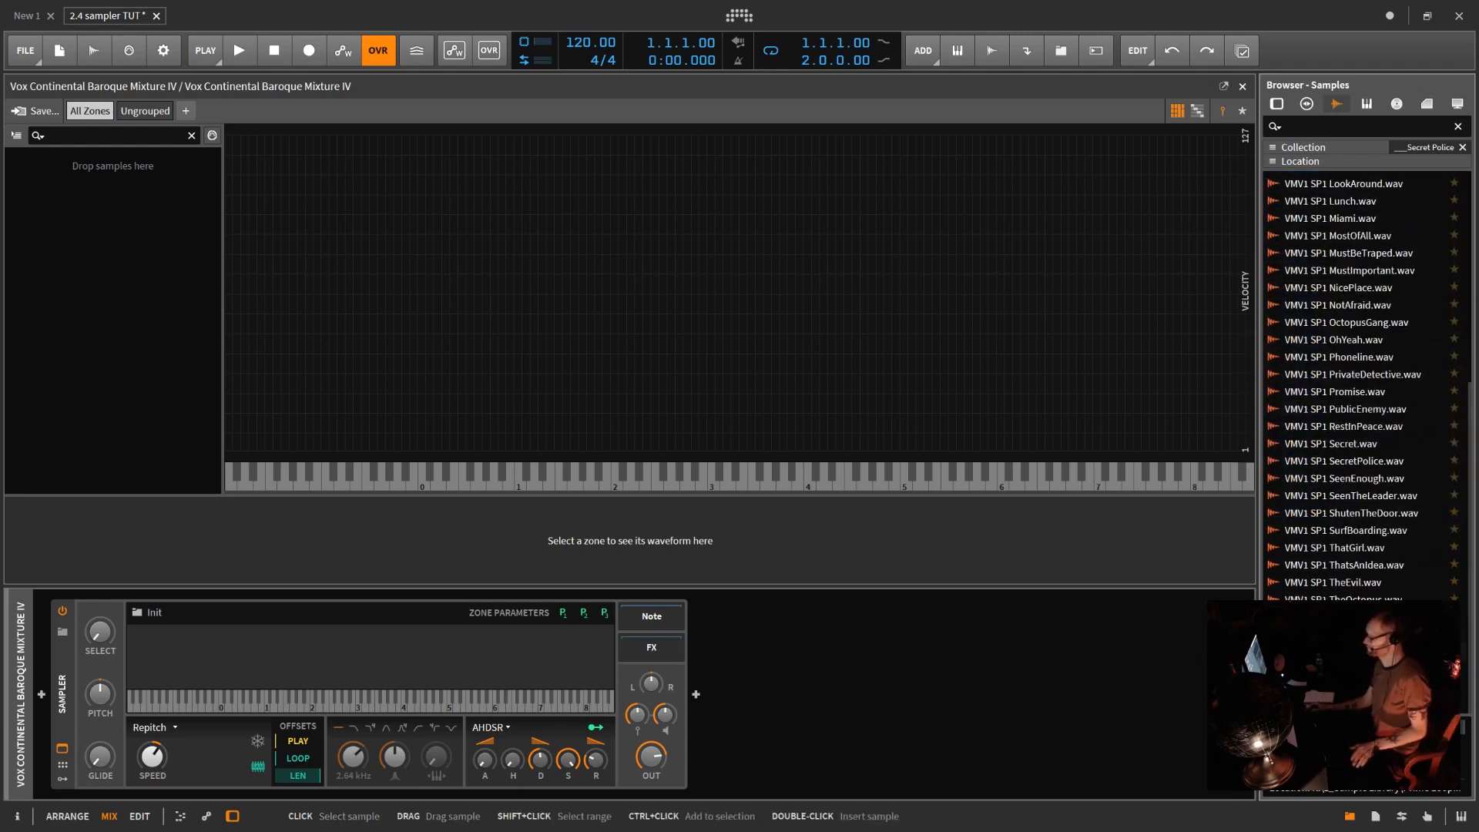
key("ctrl+a")
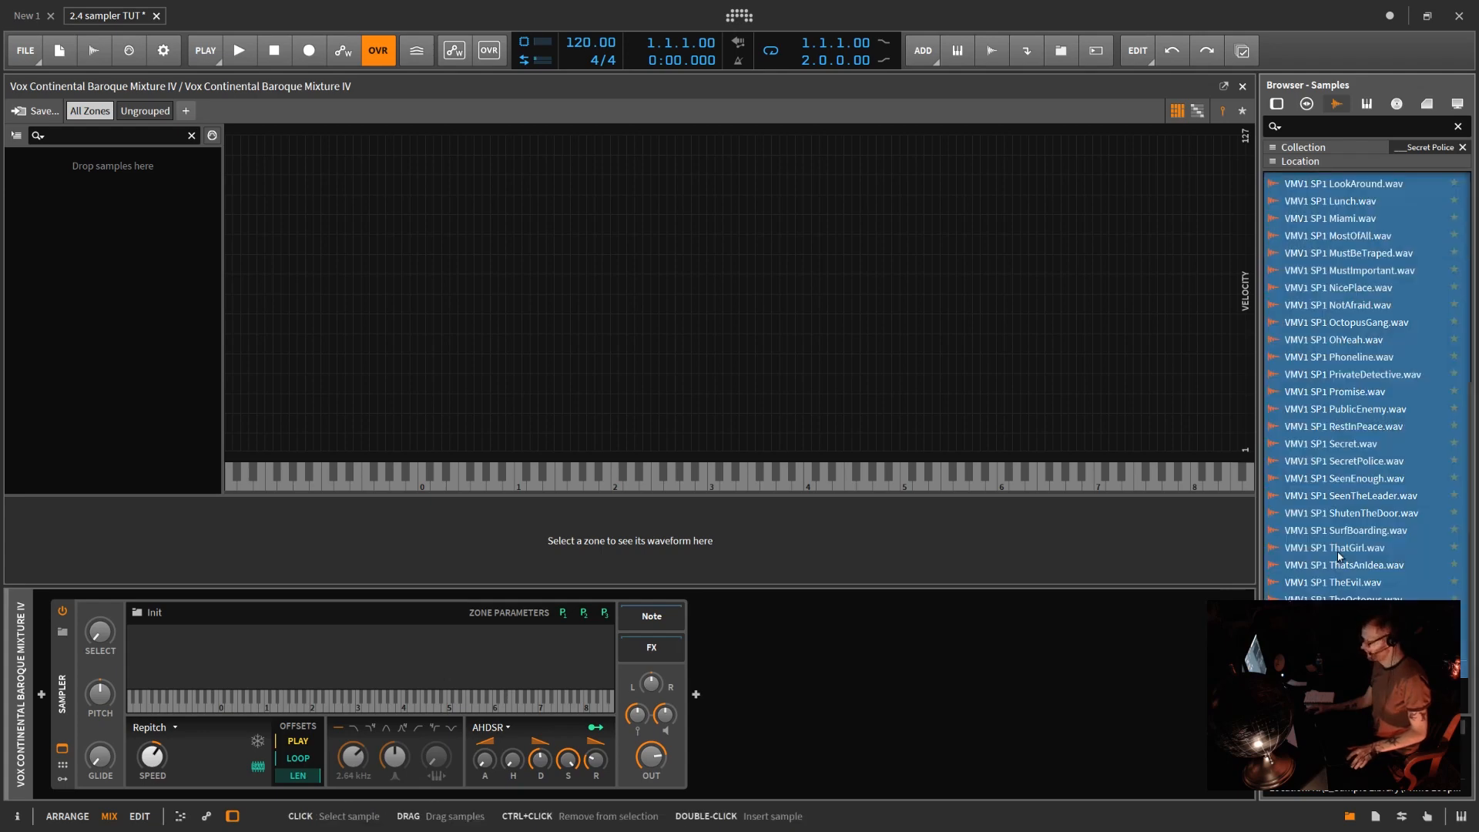
left_click_drag(1356, 330, 343, 663)
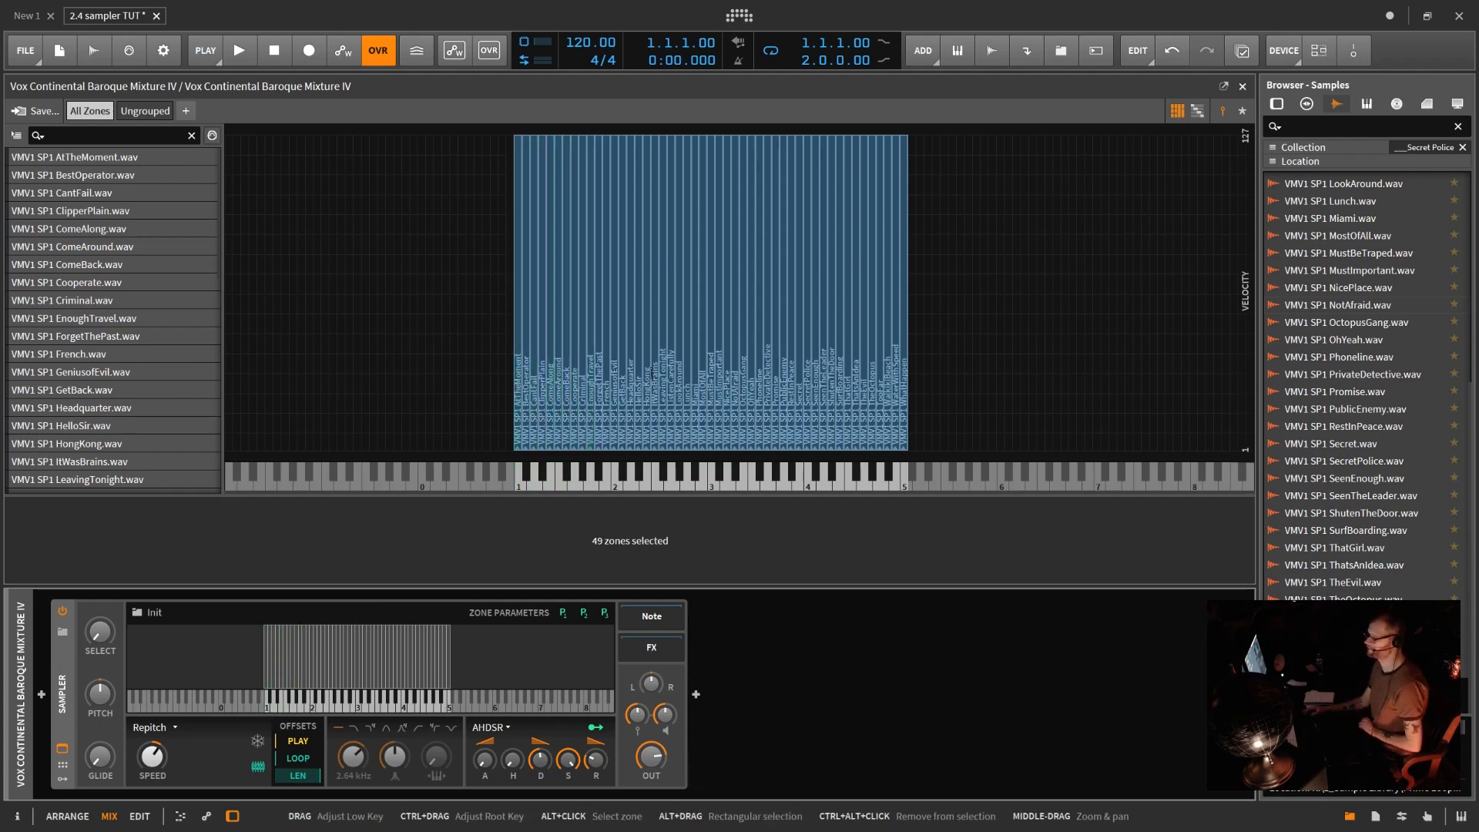
left_click(1349, 816)
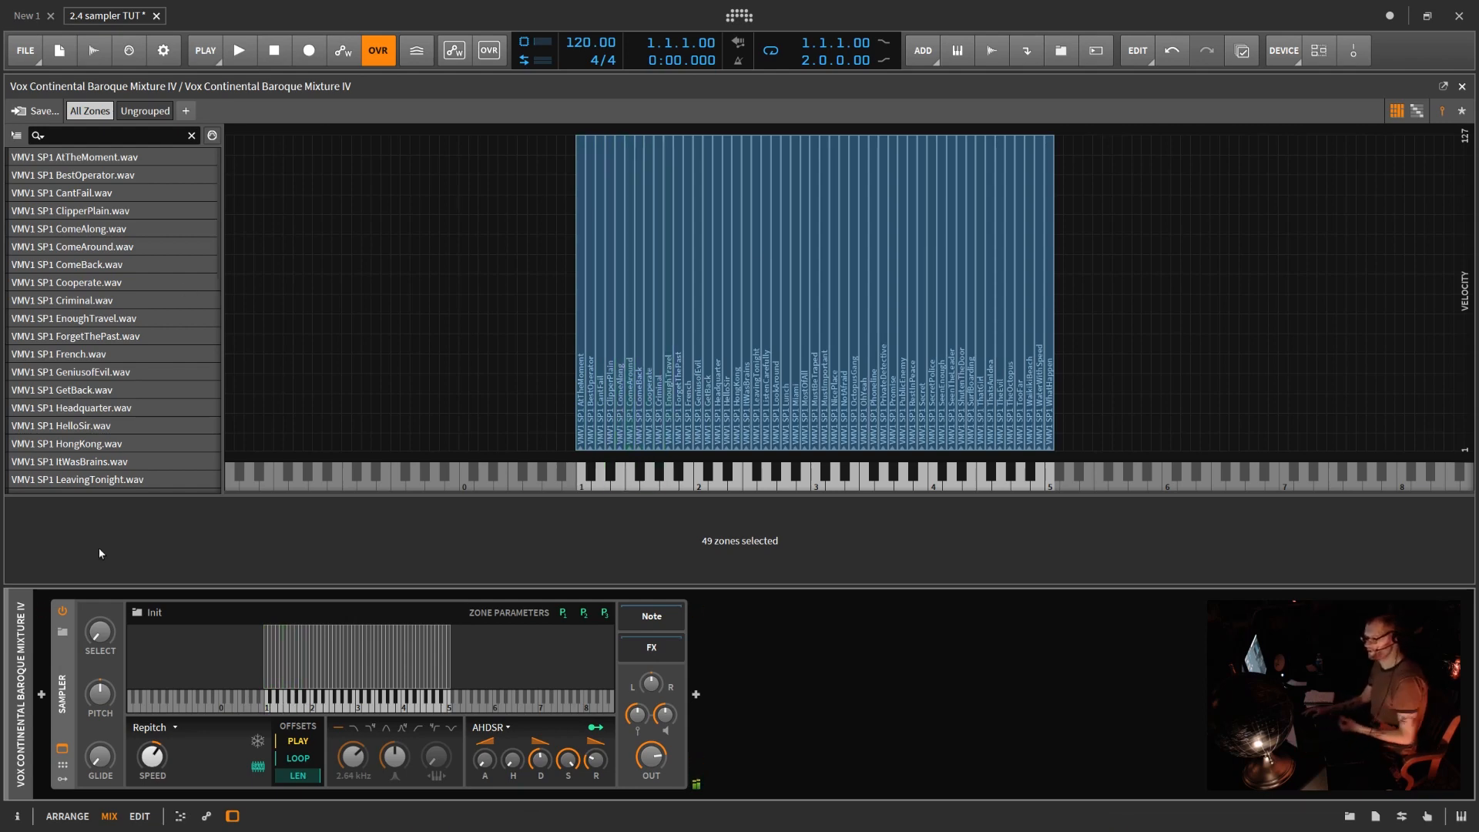
- Try out the Sampler's Monophonic voice mode
left_click(17, 816)
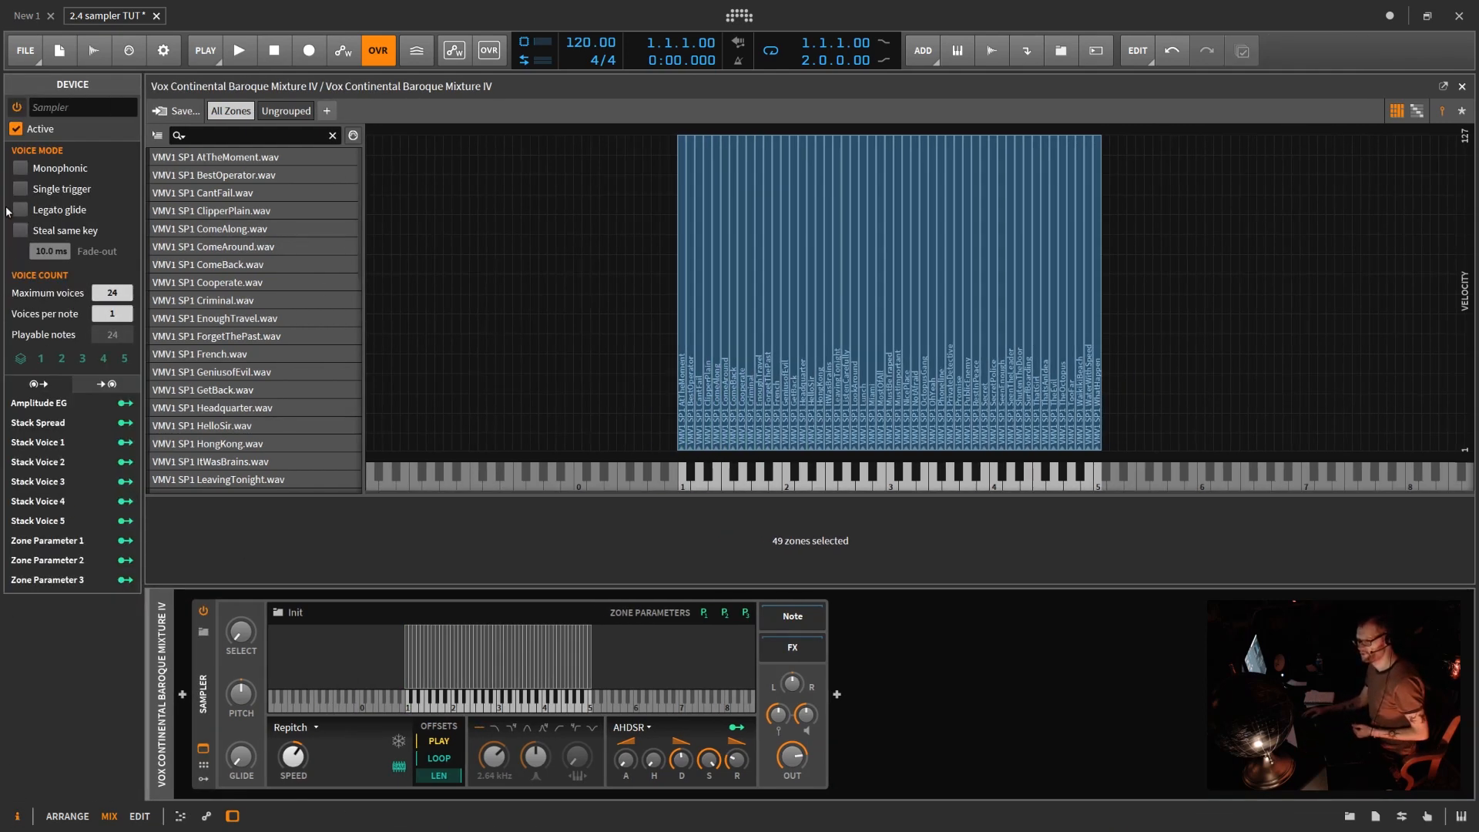
left_click(20, 168)
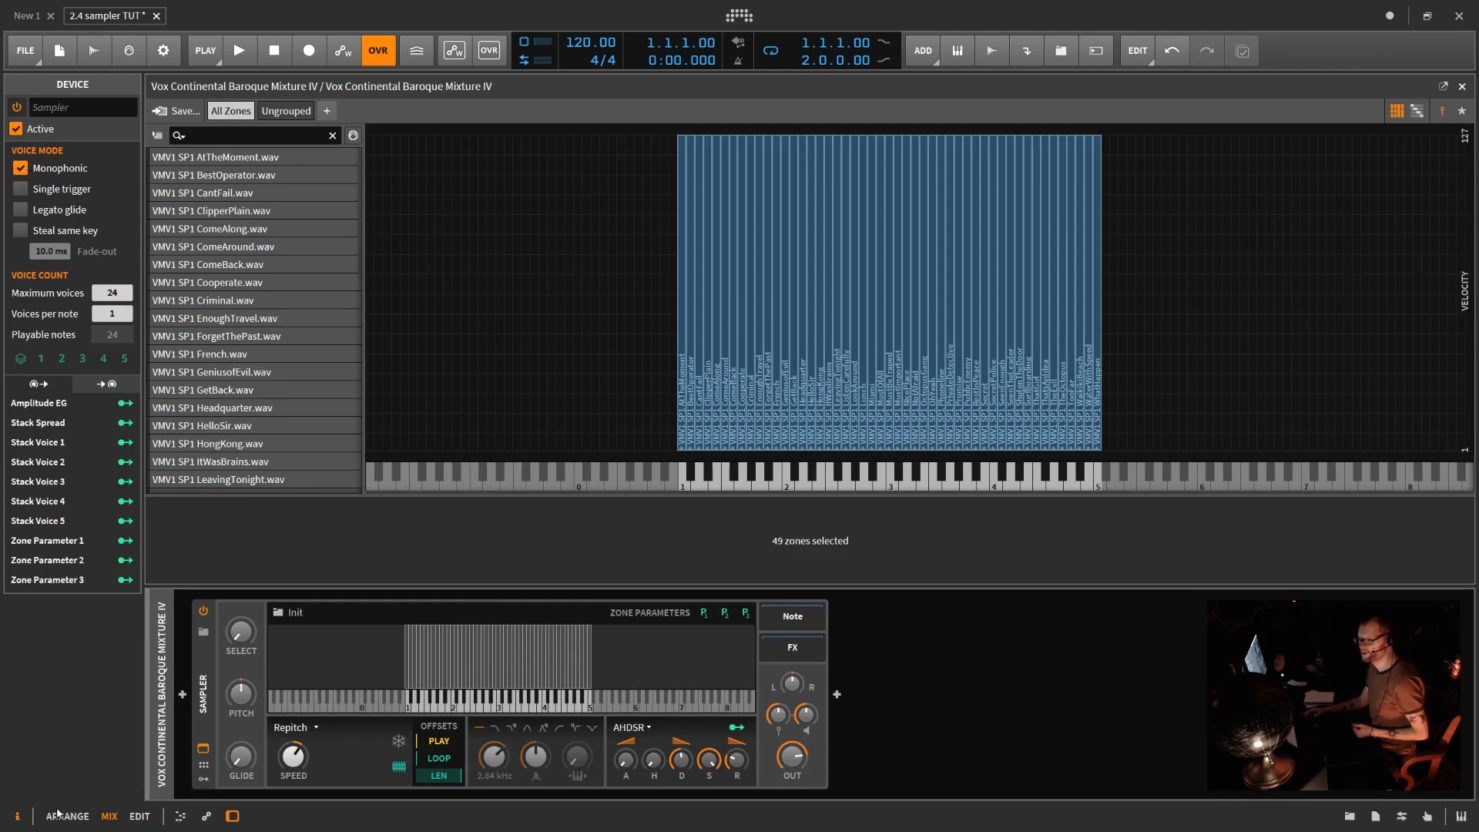
left_click(17, 816)
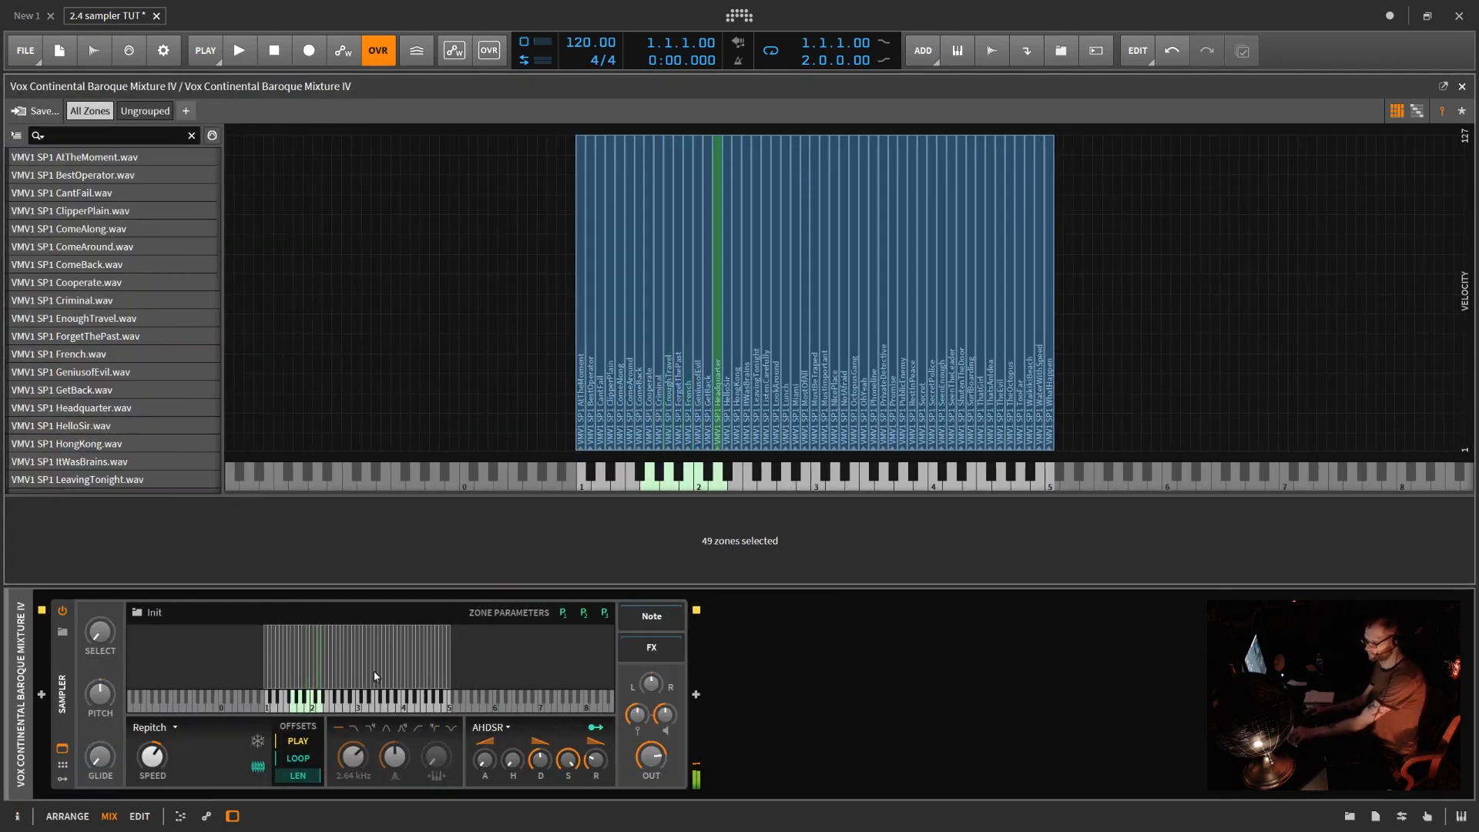
- Turn off Monophonic, and enable Single trigger and Steal same key with a fade-out of 138 ms
left_click(17, 816)
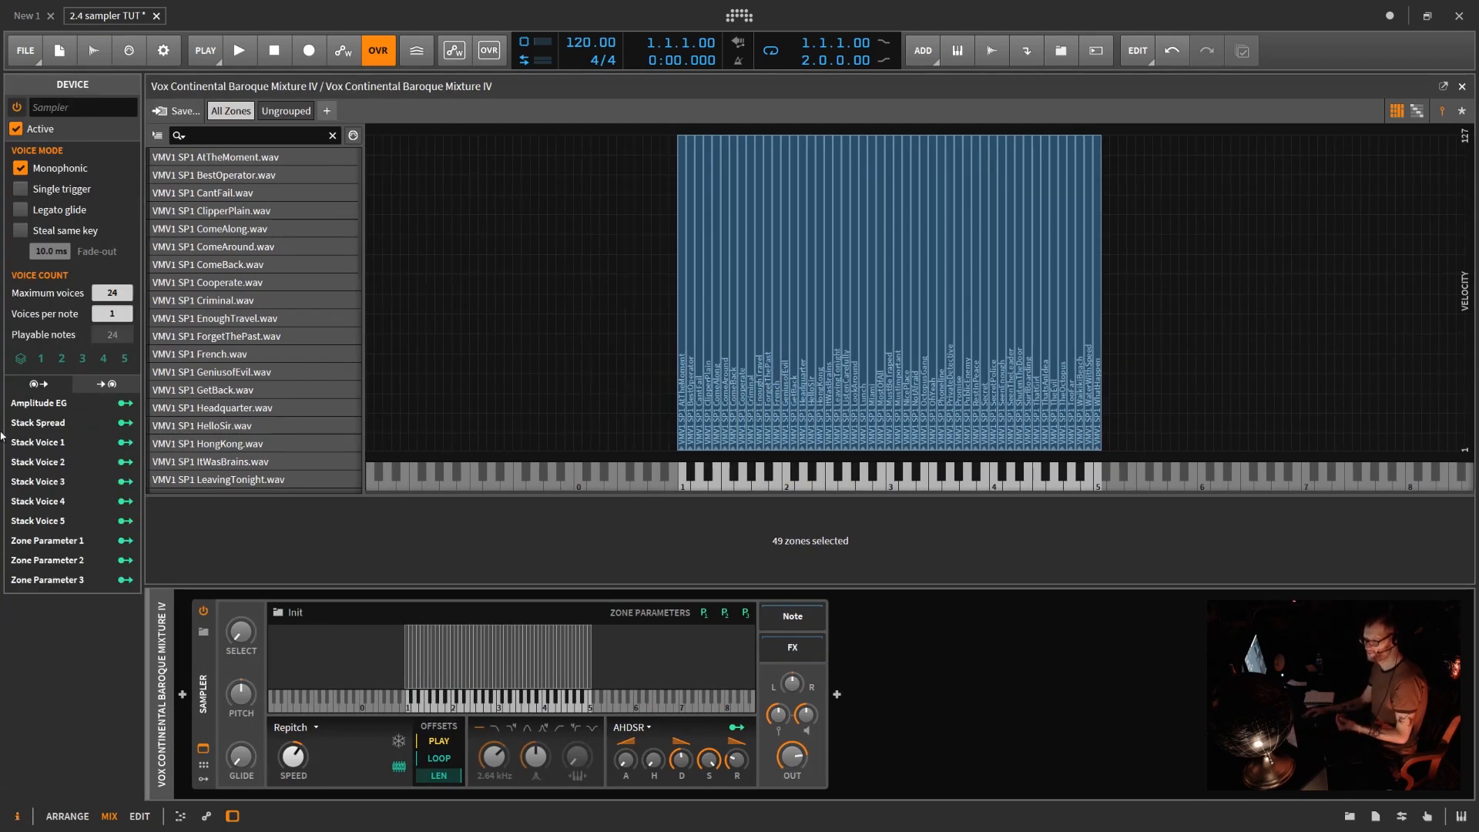
left_click(20, 168)
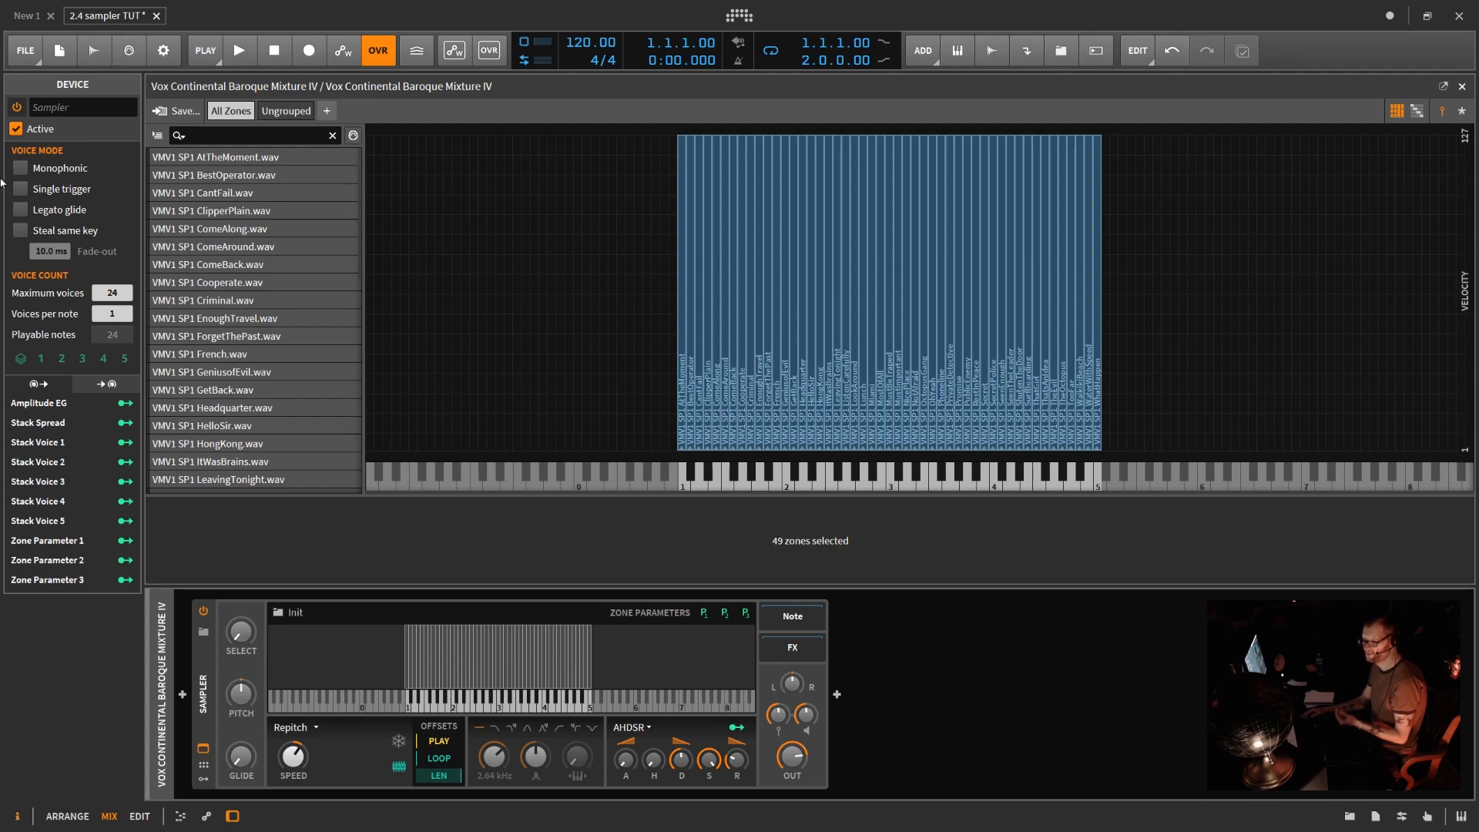
left_click(20, 189)
left_click(23, 231)
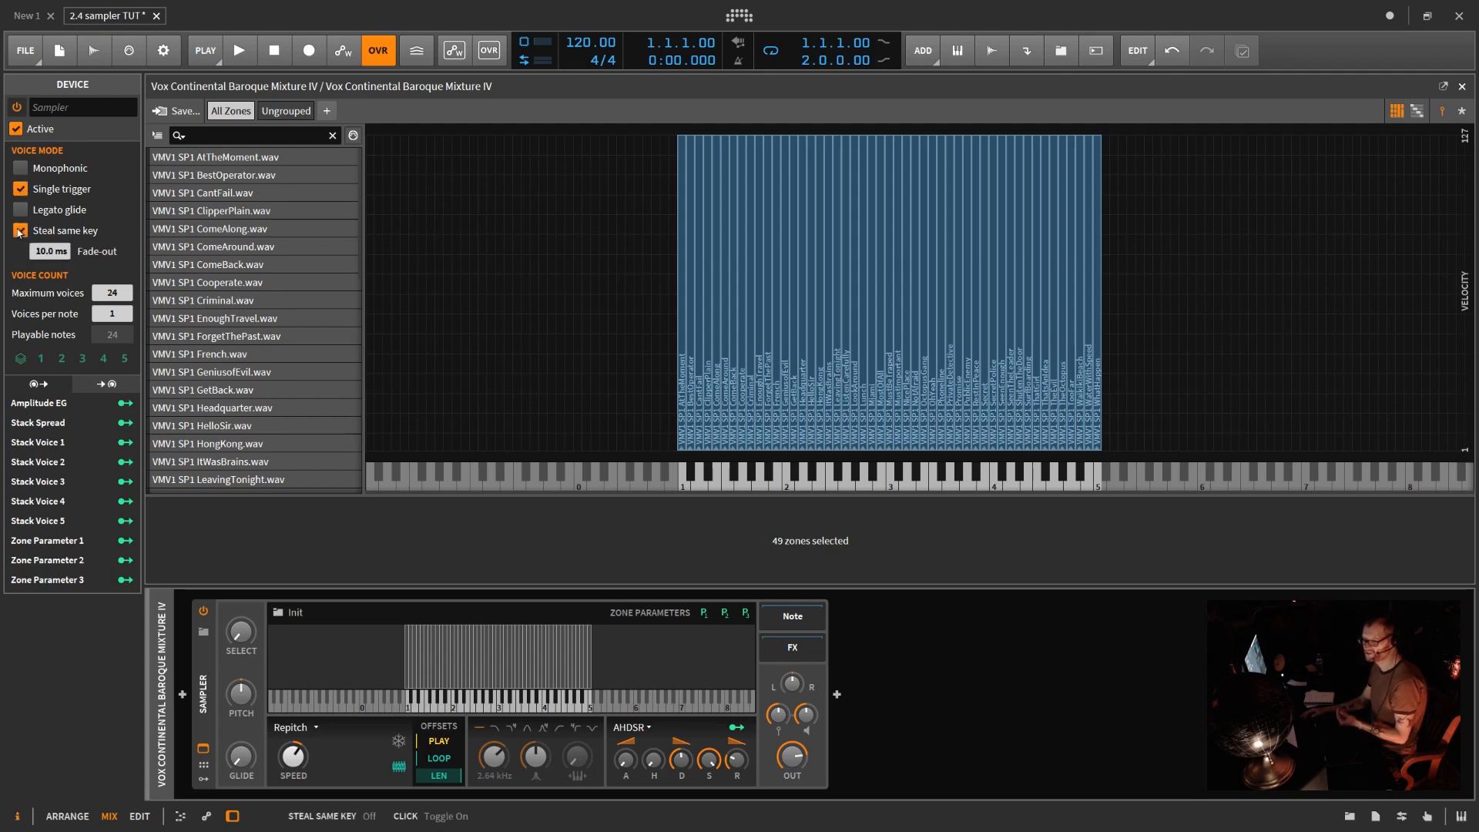
left_click_drag(50, 251, 50, 233)
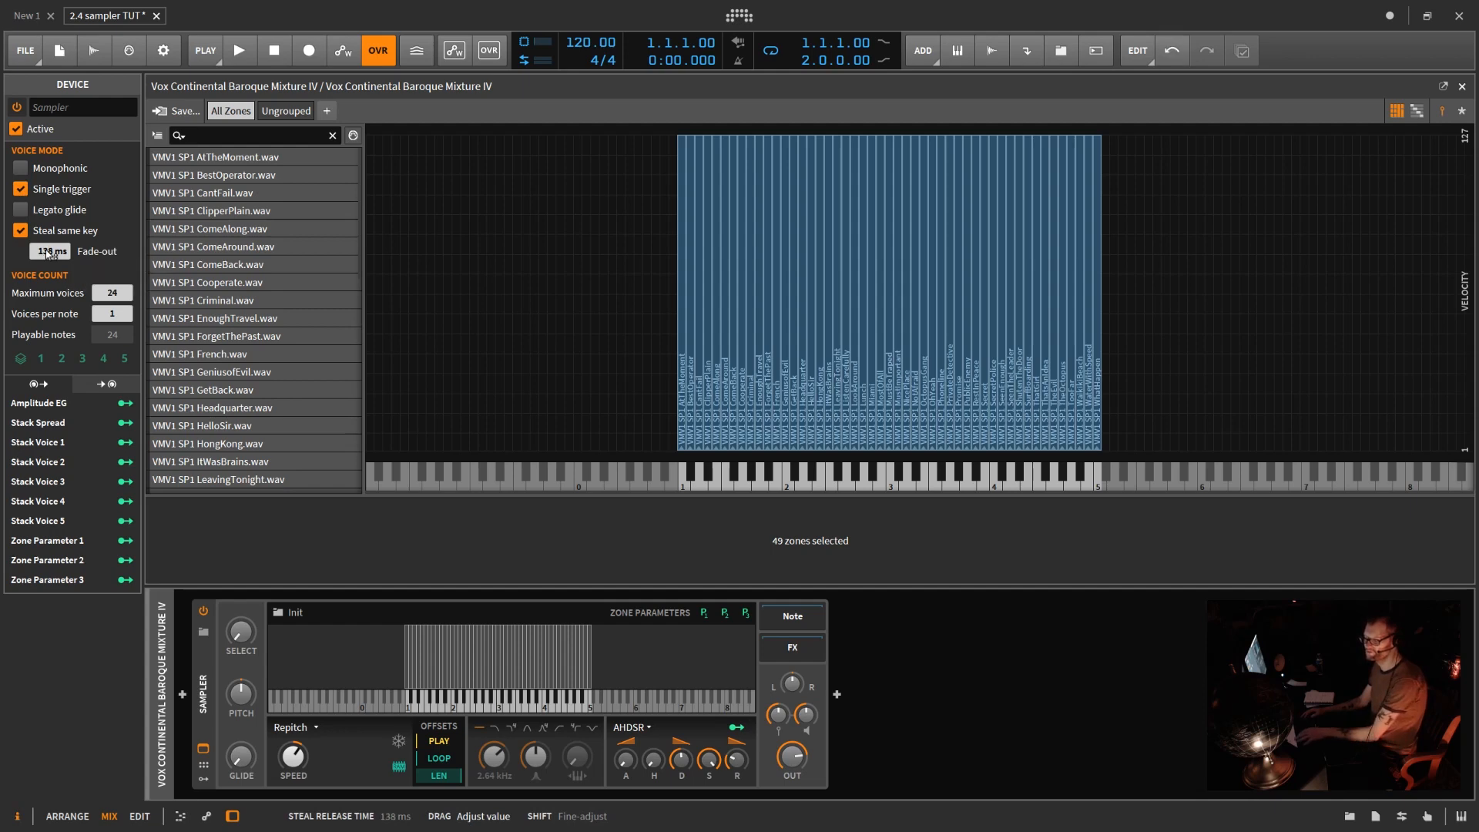
left_click(17, 818)
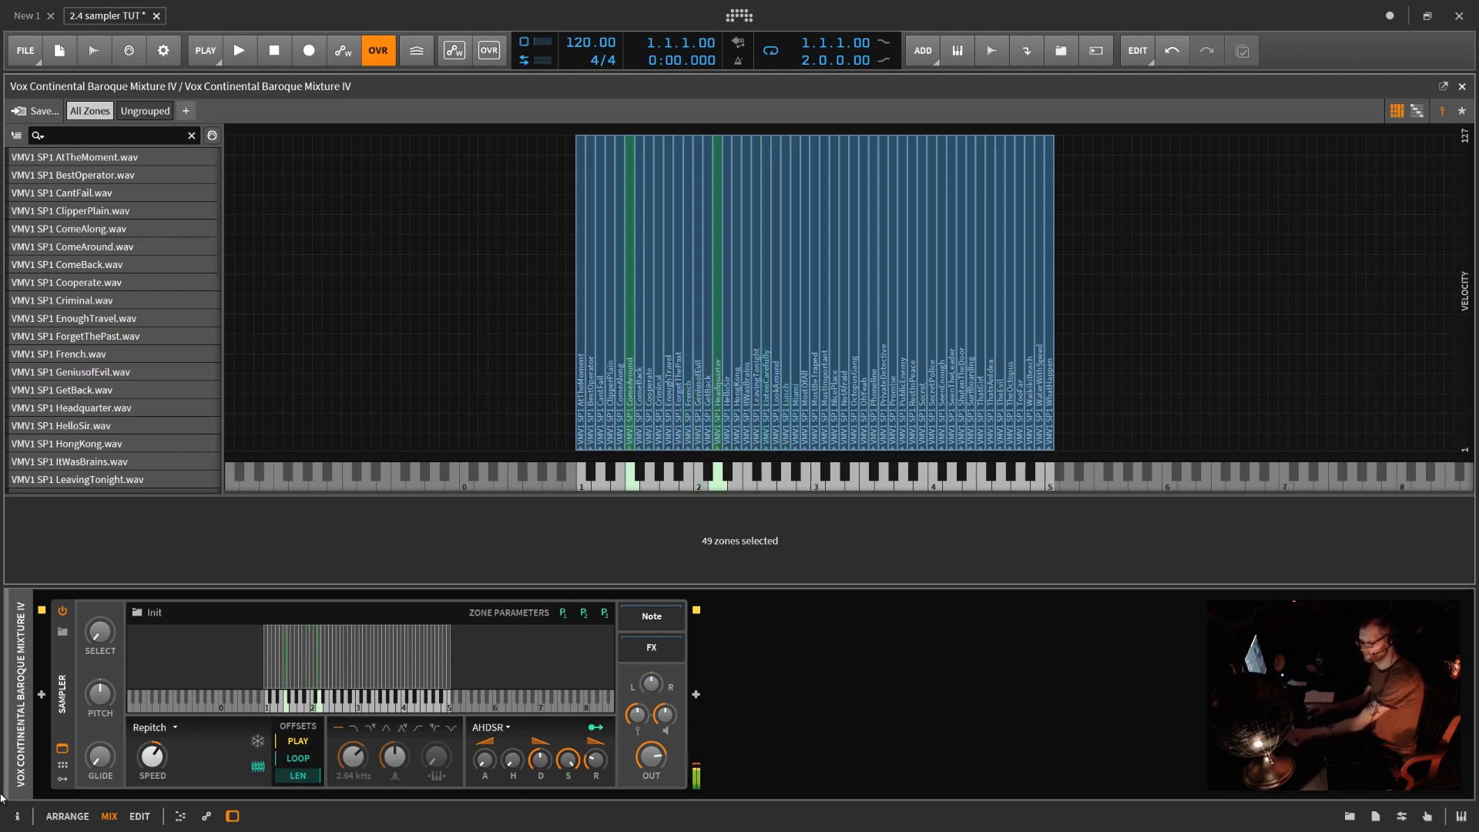
- Enlarge the waveform display with the ItWasBrains zone selected, and turn on automatic selection of the zone being played
left_click(1108, 201)
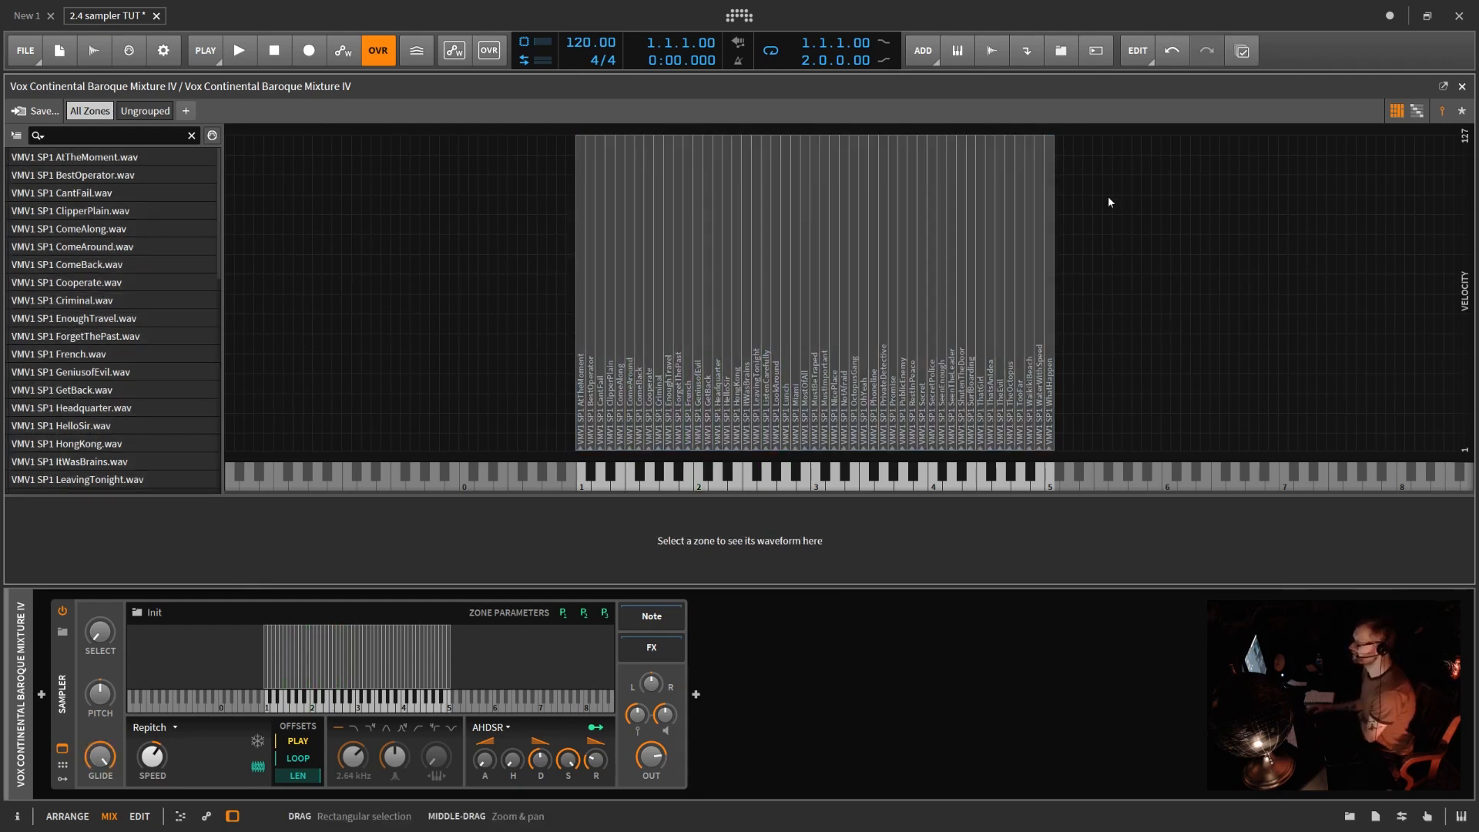
left_click(884, 297)
left_click(678, 323)
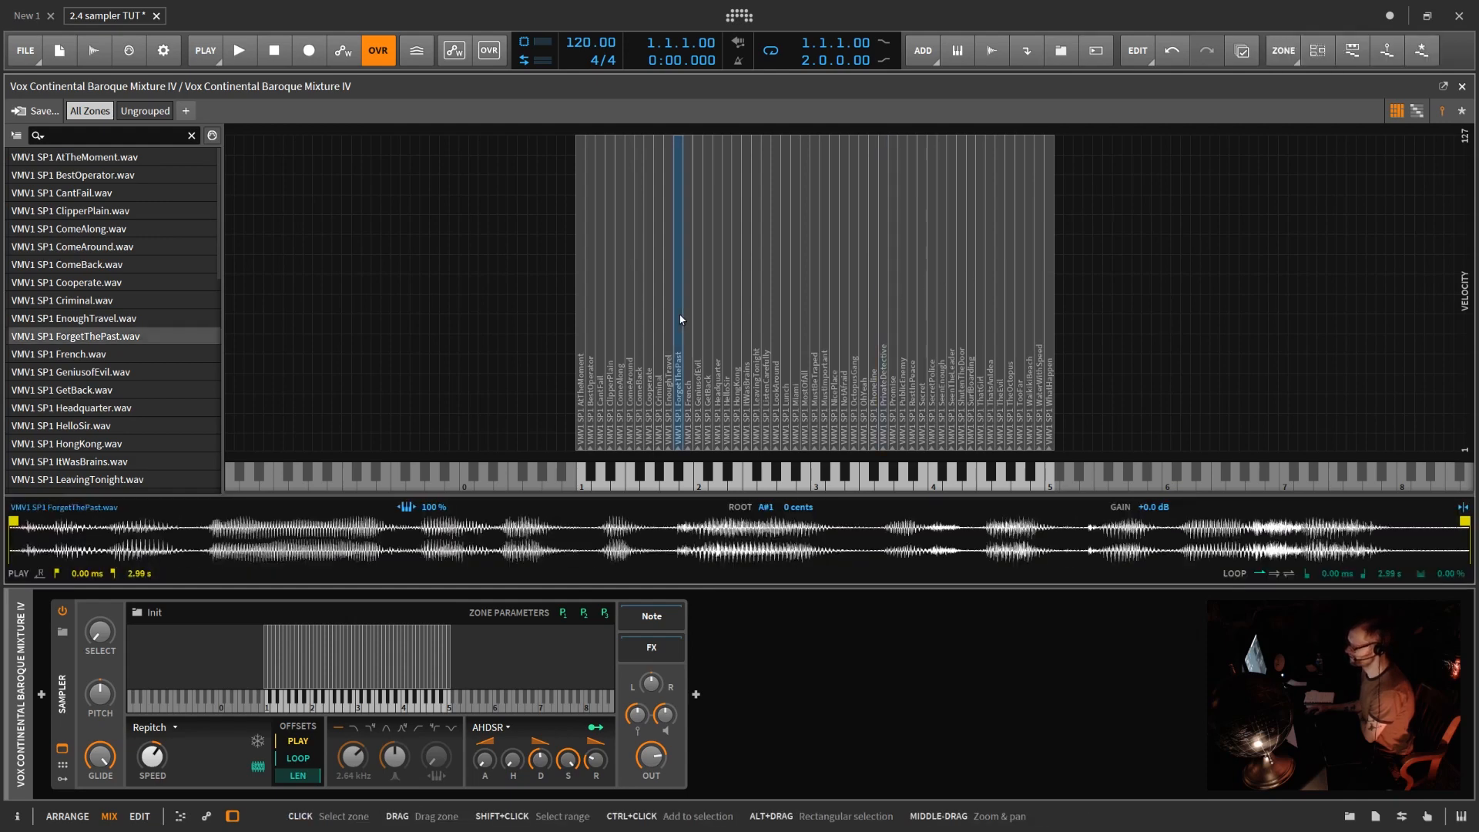
left_click(746, 333)
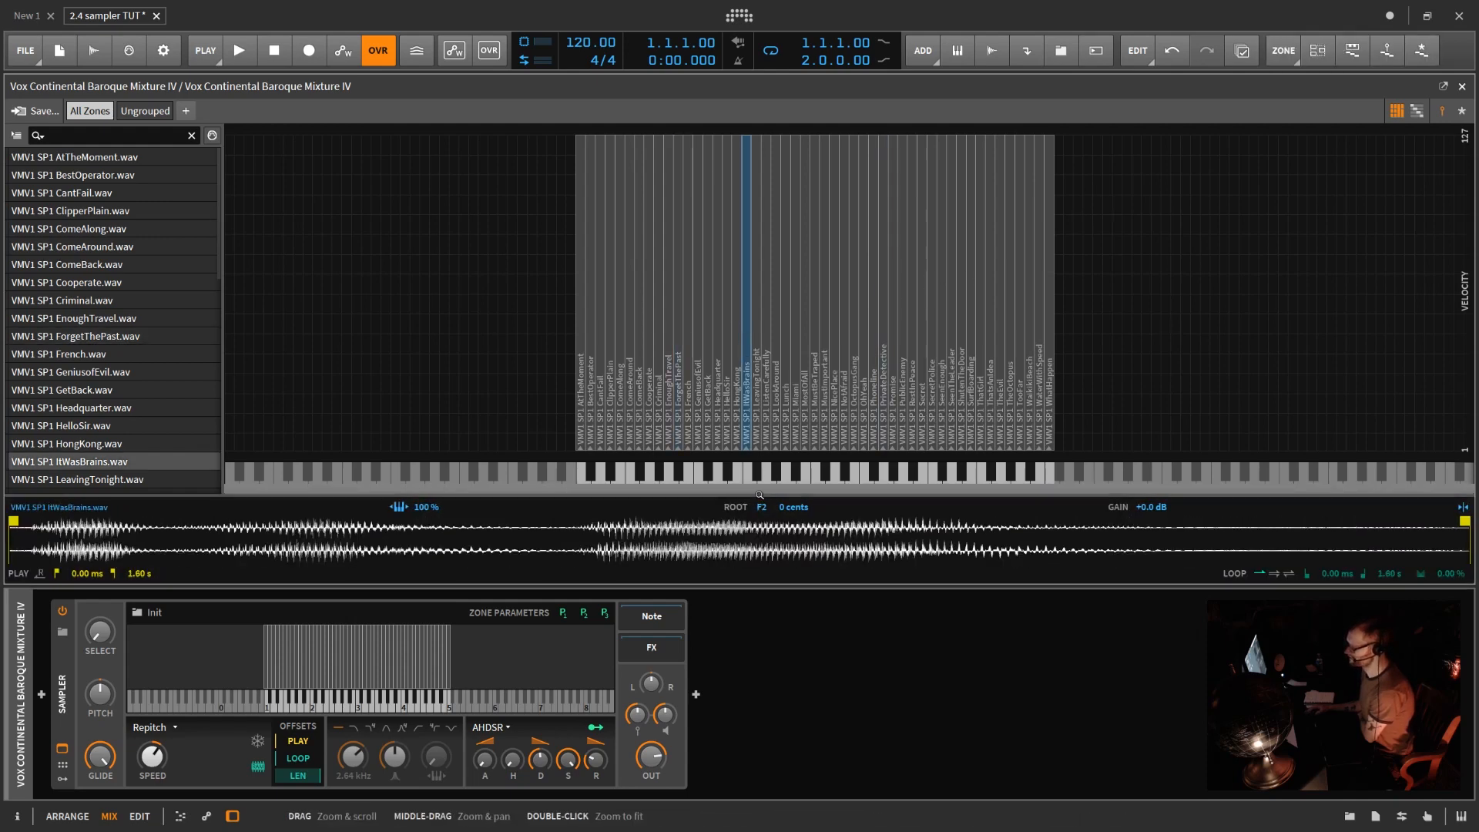
left_click_drag(759, 495, 763, 357)
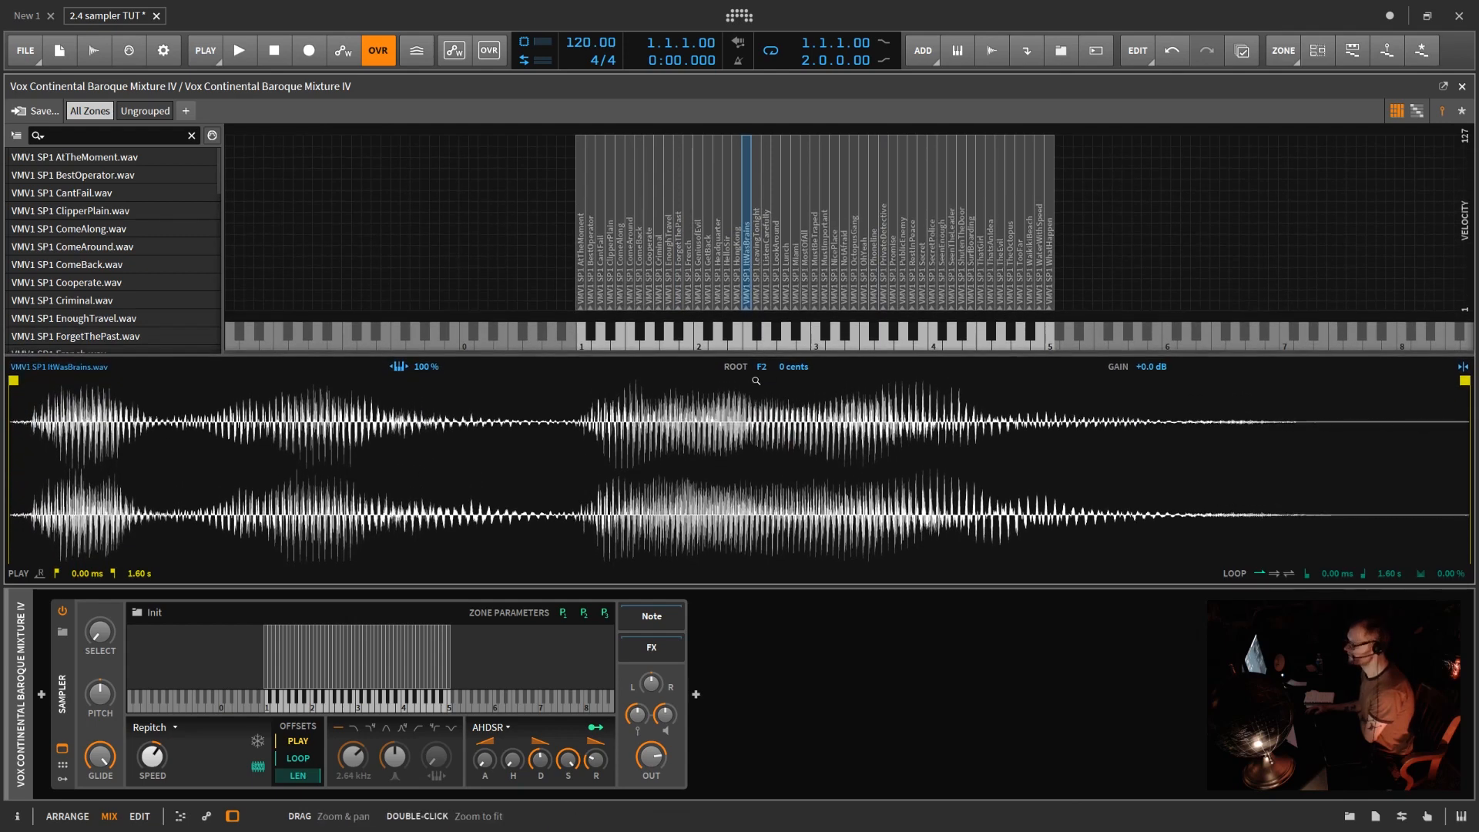
left_click(210, 140)
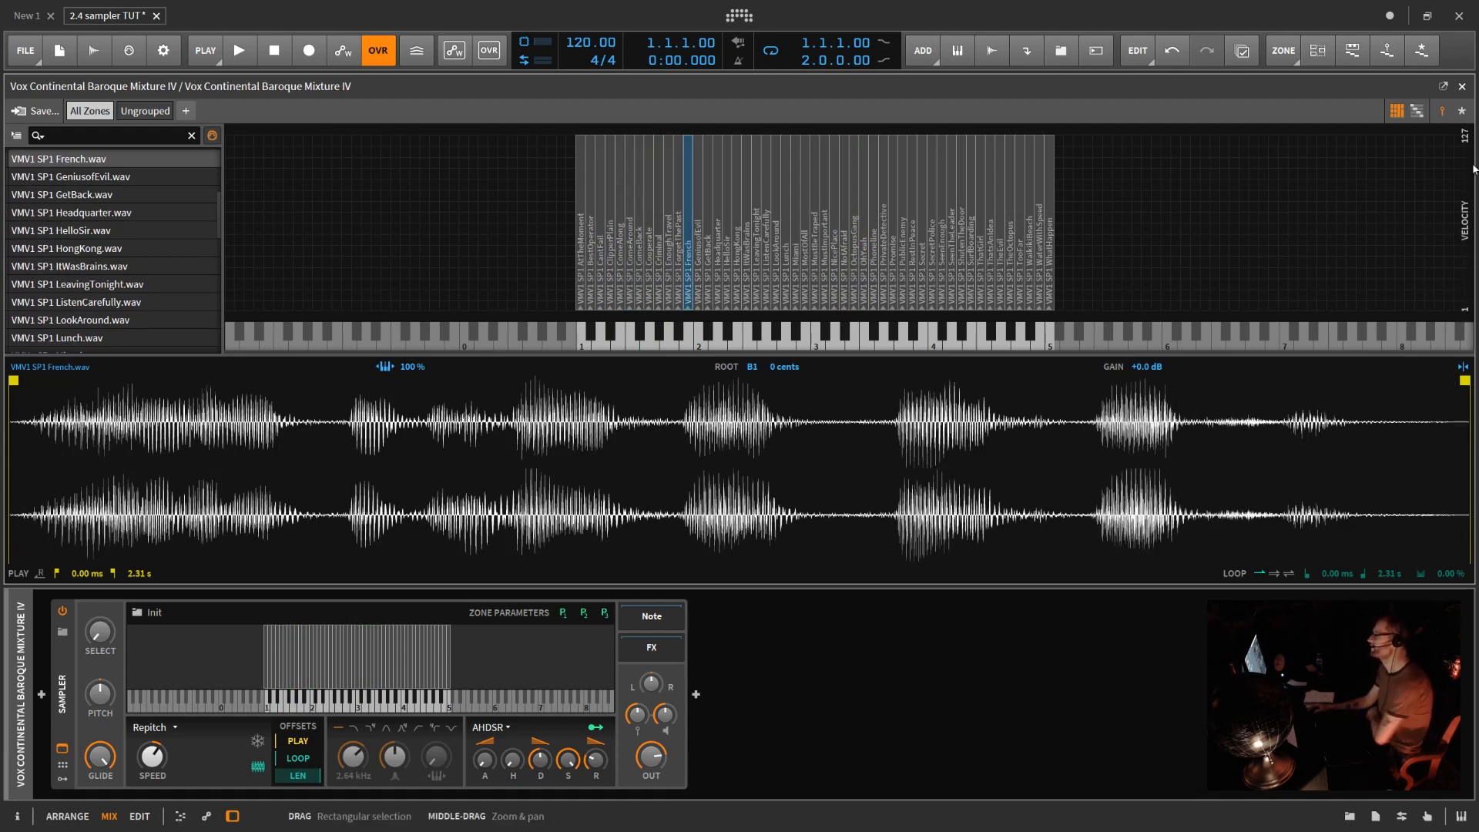
- Select all zones, distribute their velocity ranges equally, and try adjusting their low and high velocity limits together
left_click(1462, 112)
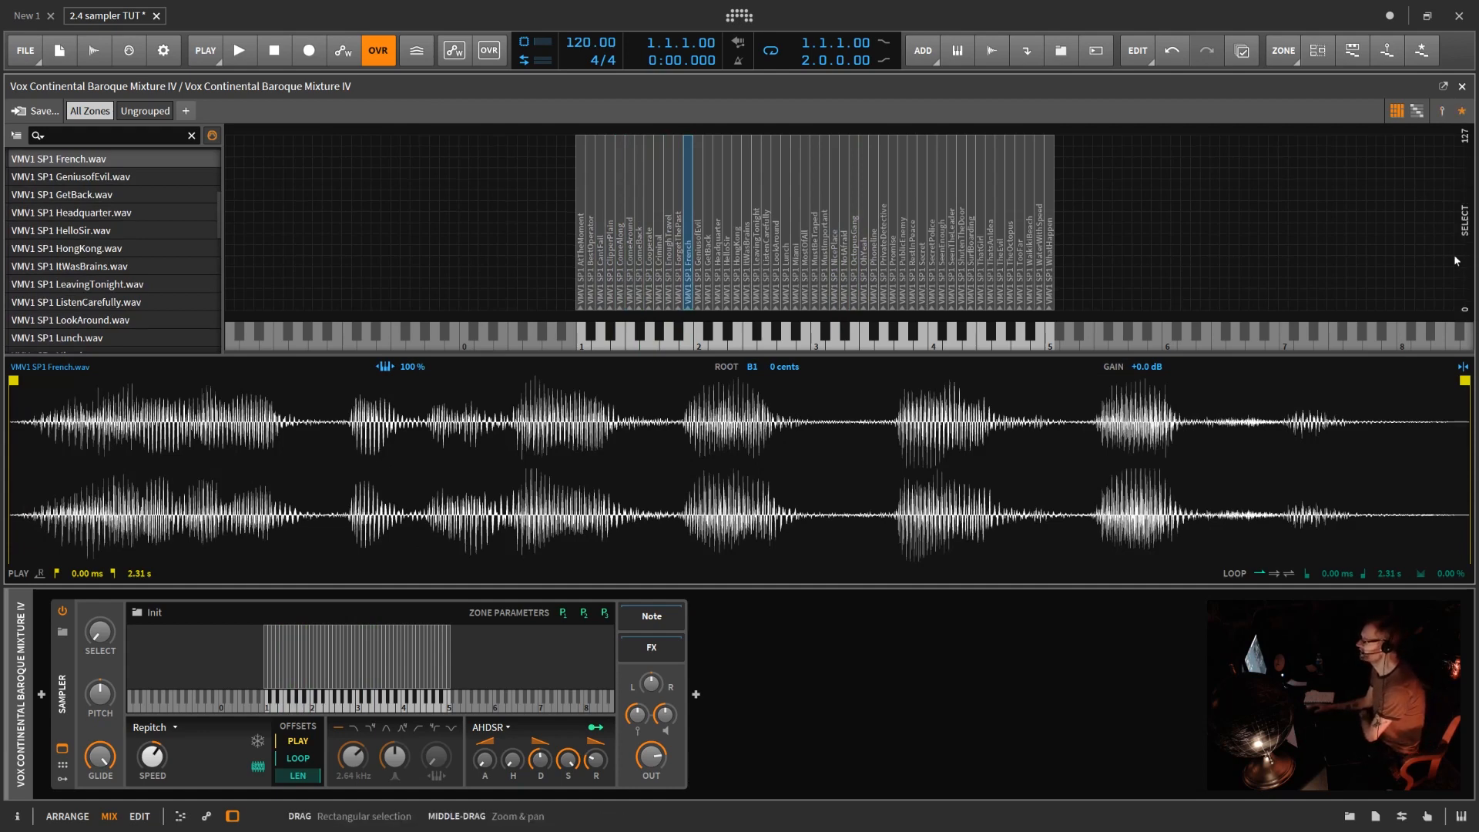
left_click_drag(1135, 215, 554, 296)
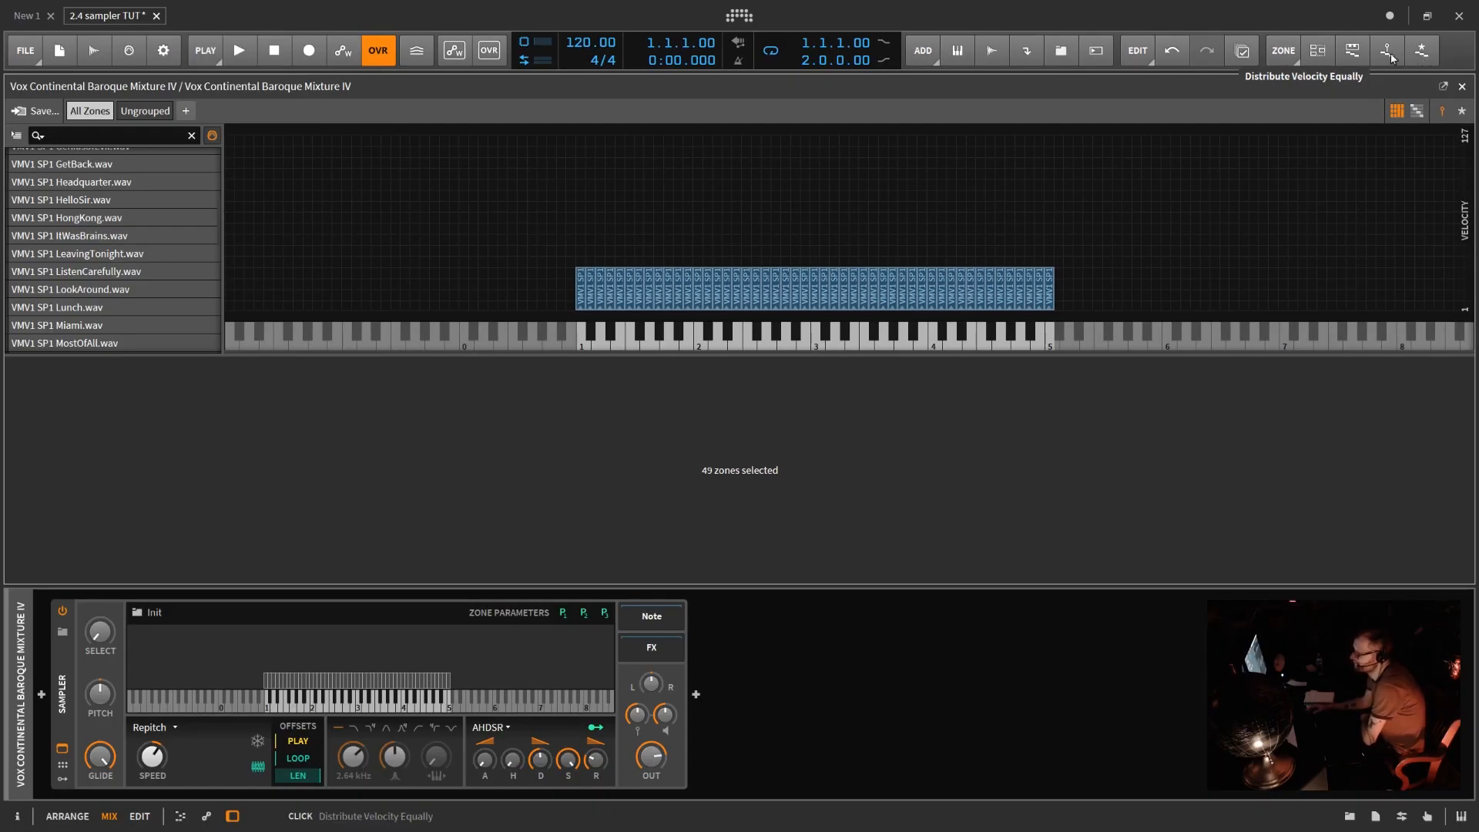
left_click(1392, 59)
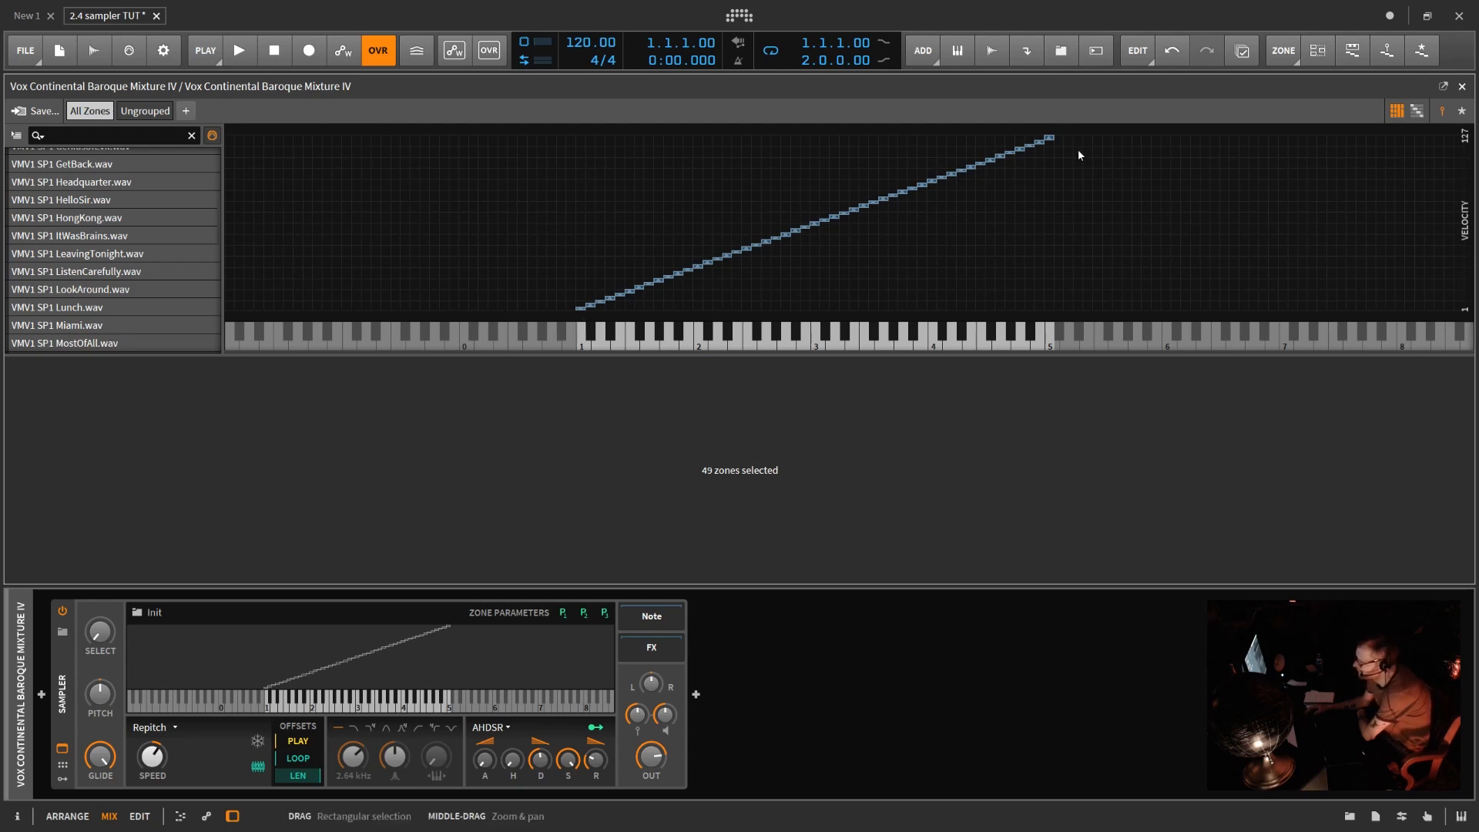
left_click_drag(1048, 141, 1078, 432)
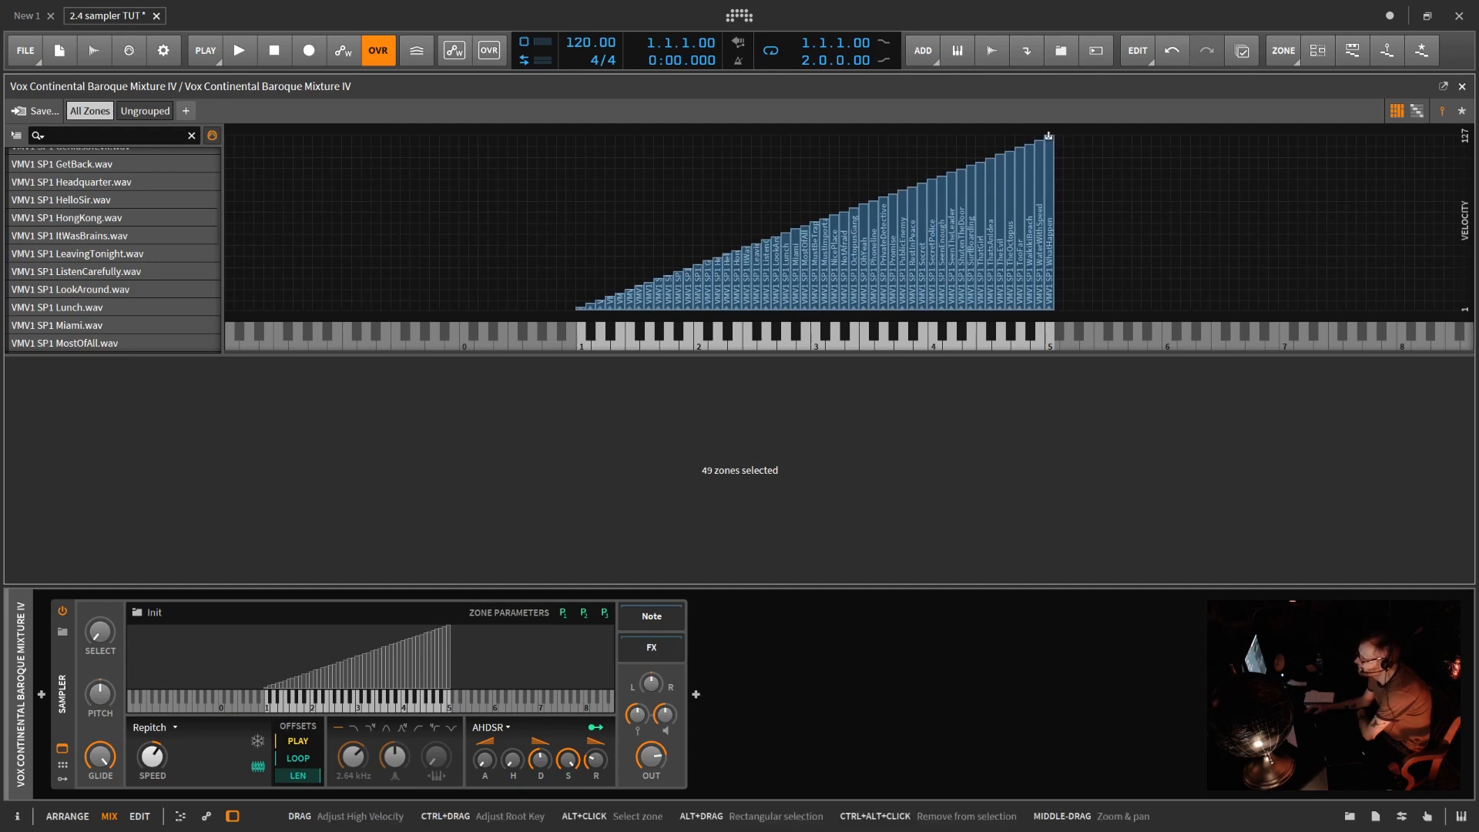
left_click_drag(1049, 132, 1063, 370)
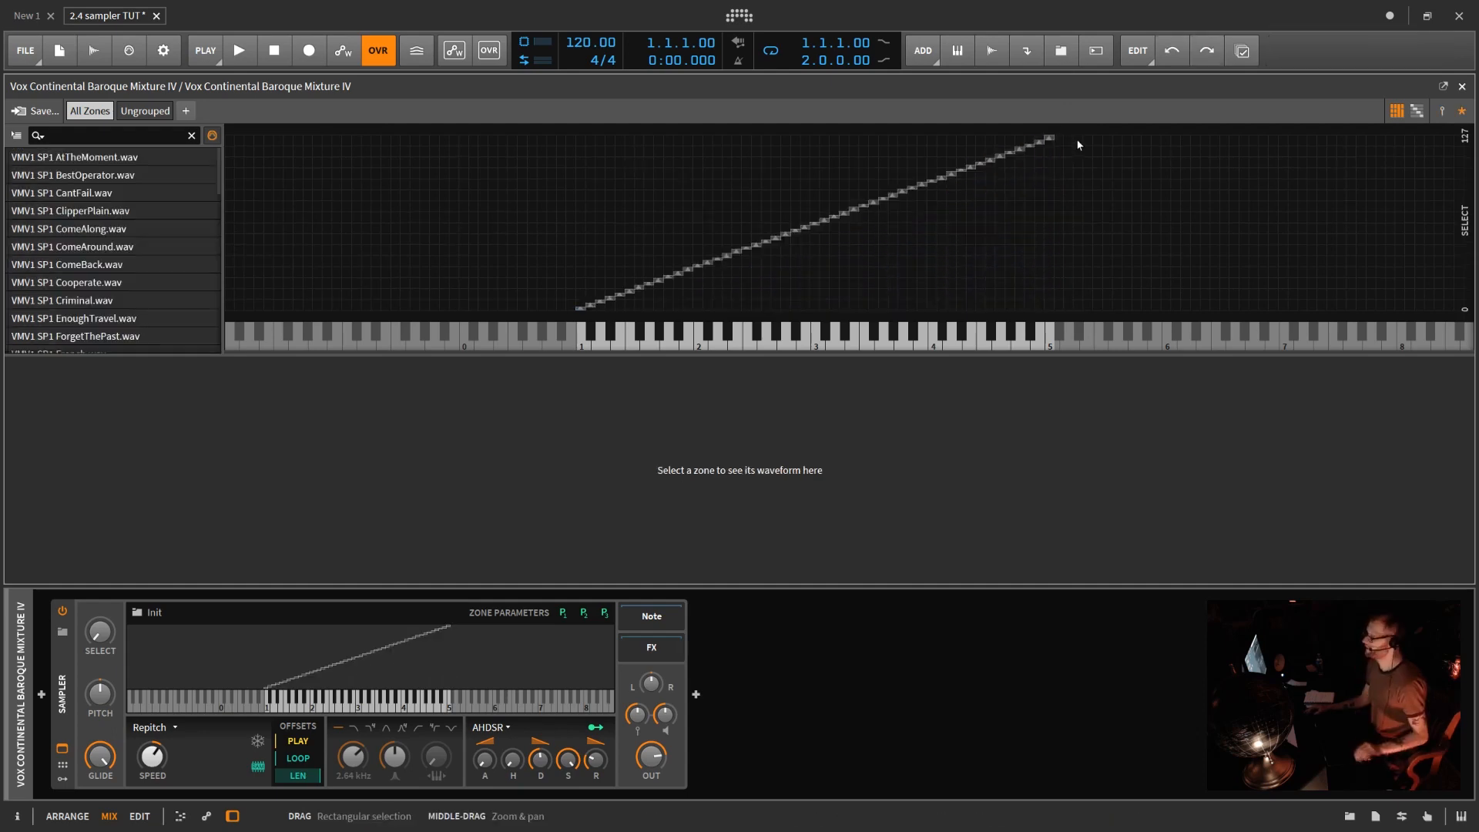
- Select all zones in the Select display, expand their select ranges to the full 0 to 127, and deselect them
left_click_drag(1077, 140, 1030, 166)
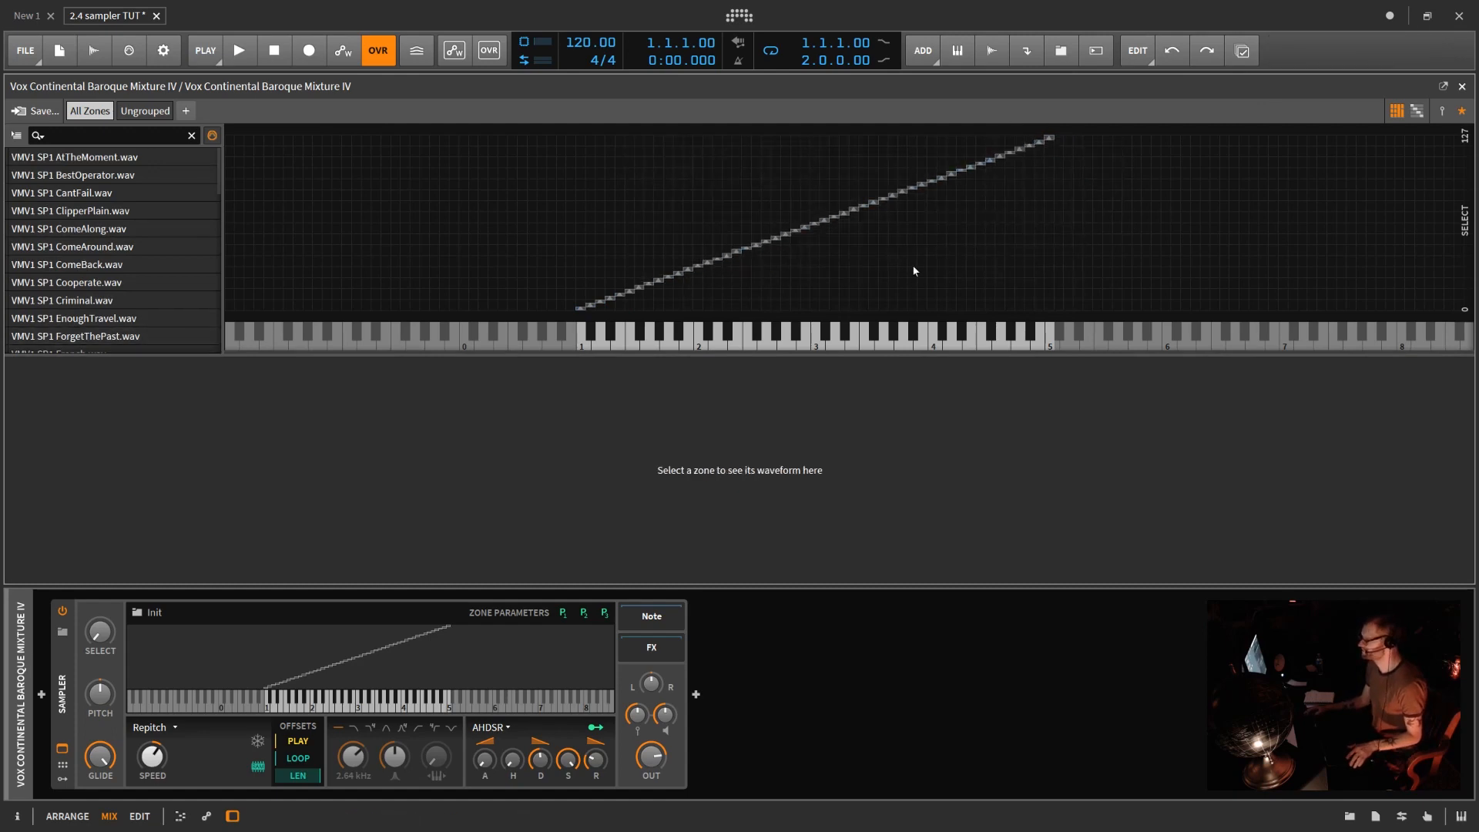
left_click(894, 194)
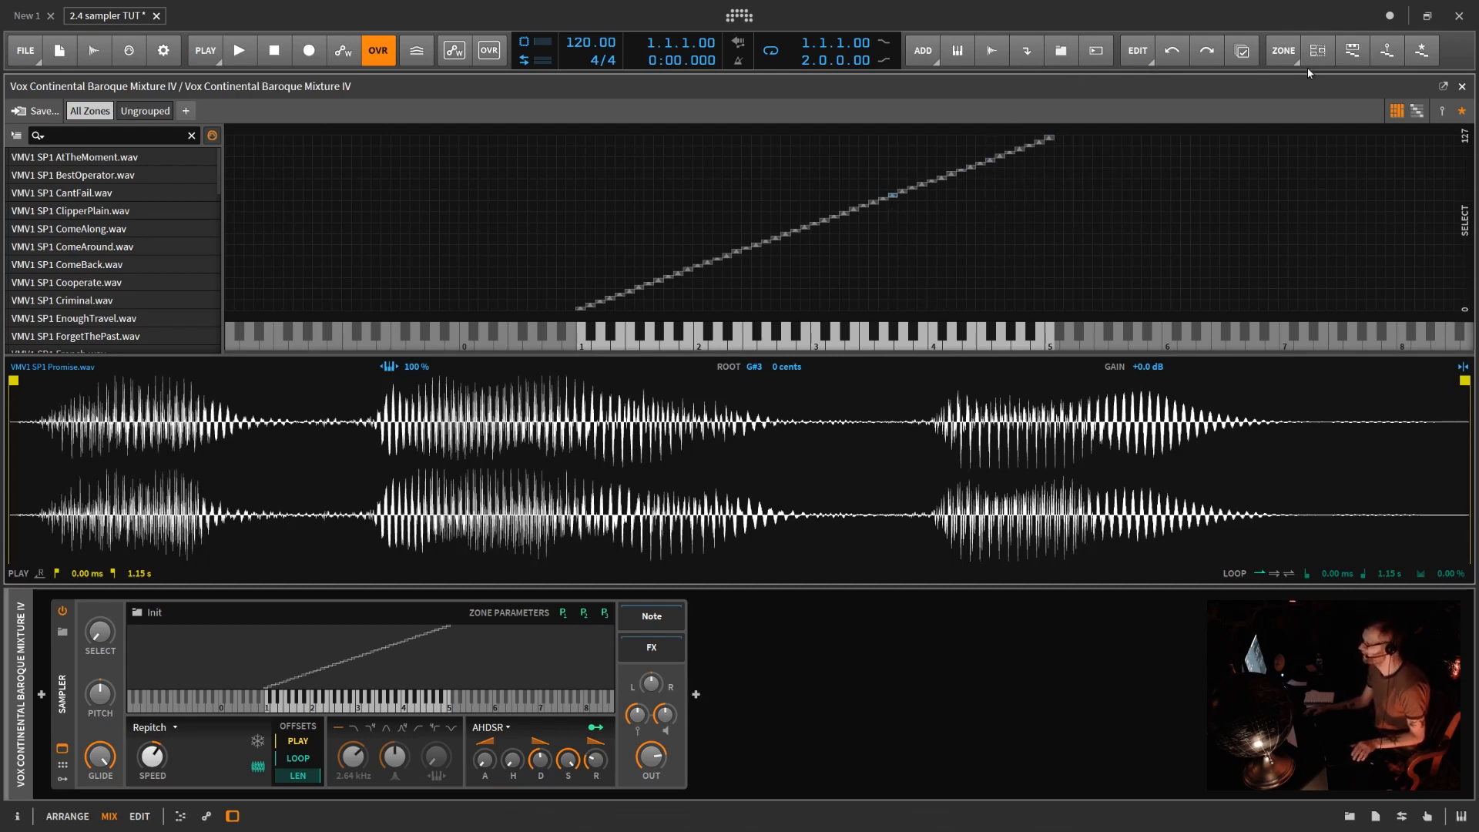
left_click(1241, 50)
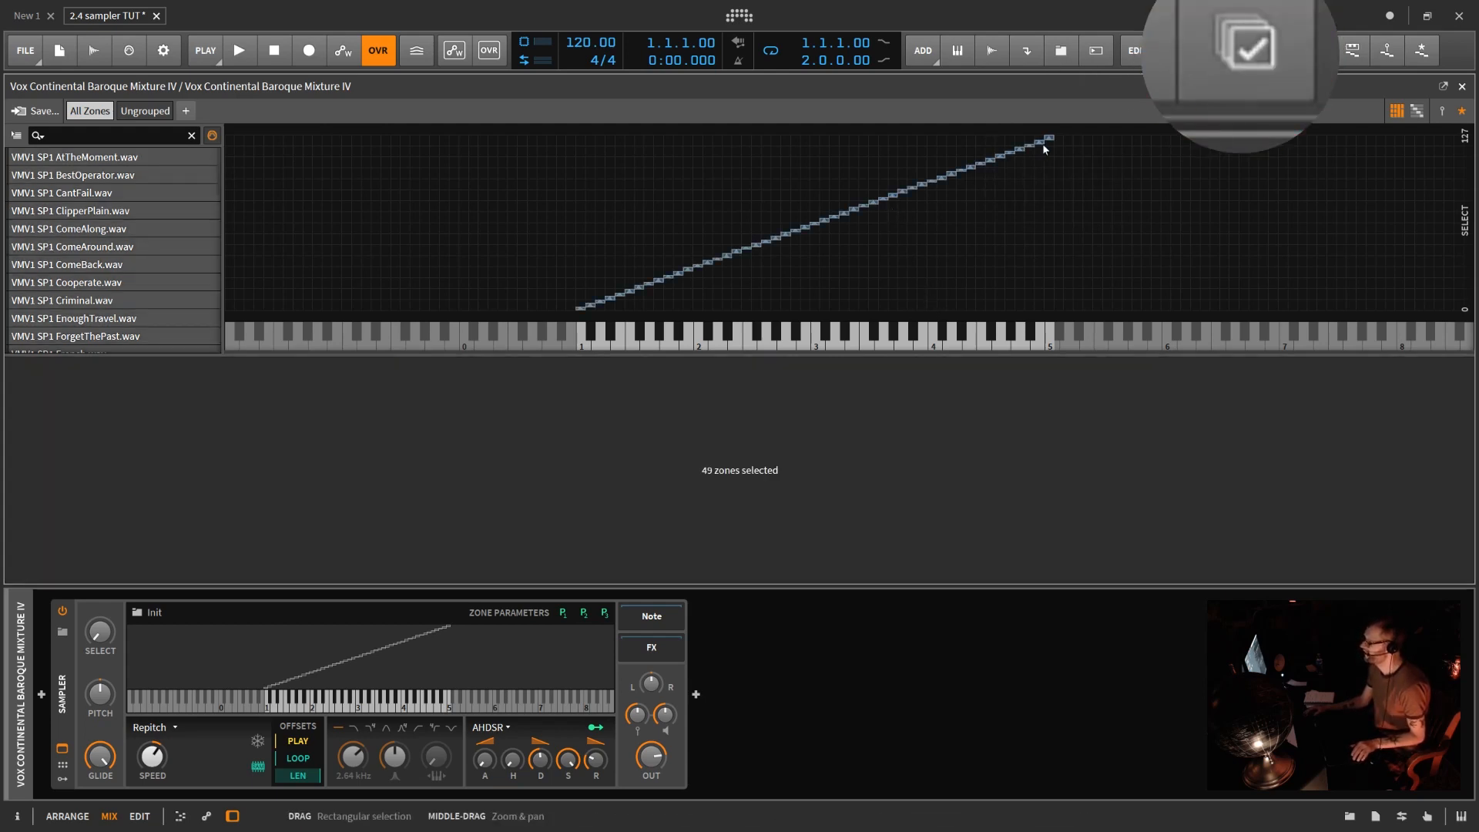
left_click_drag(1050, 138, 1049, 324)
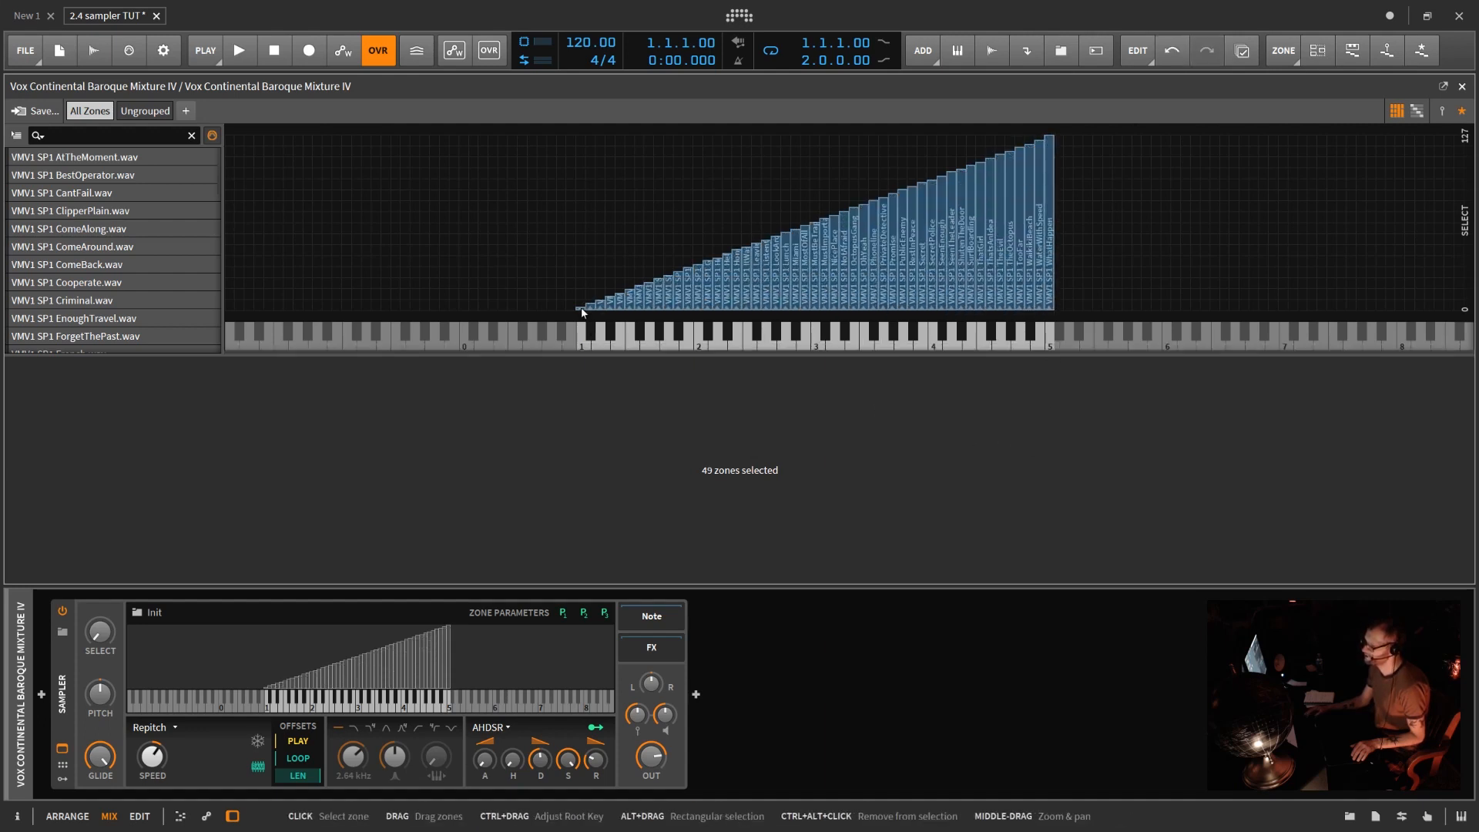
left_click_drag(578, 299, 578, 136)
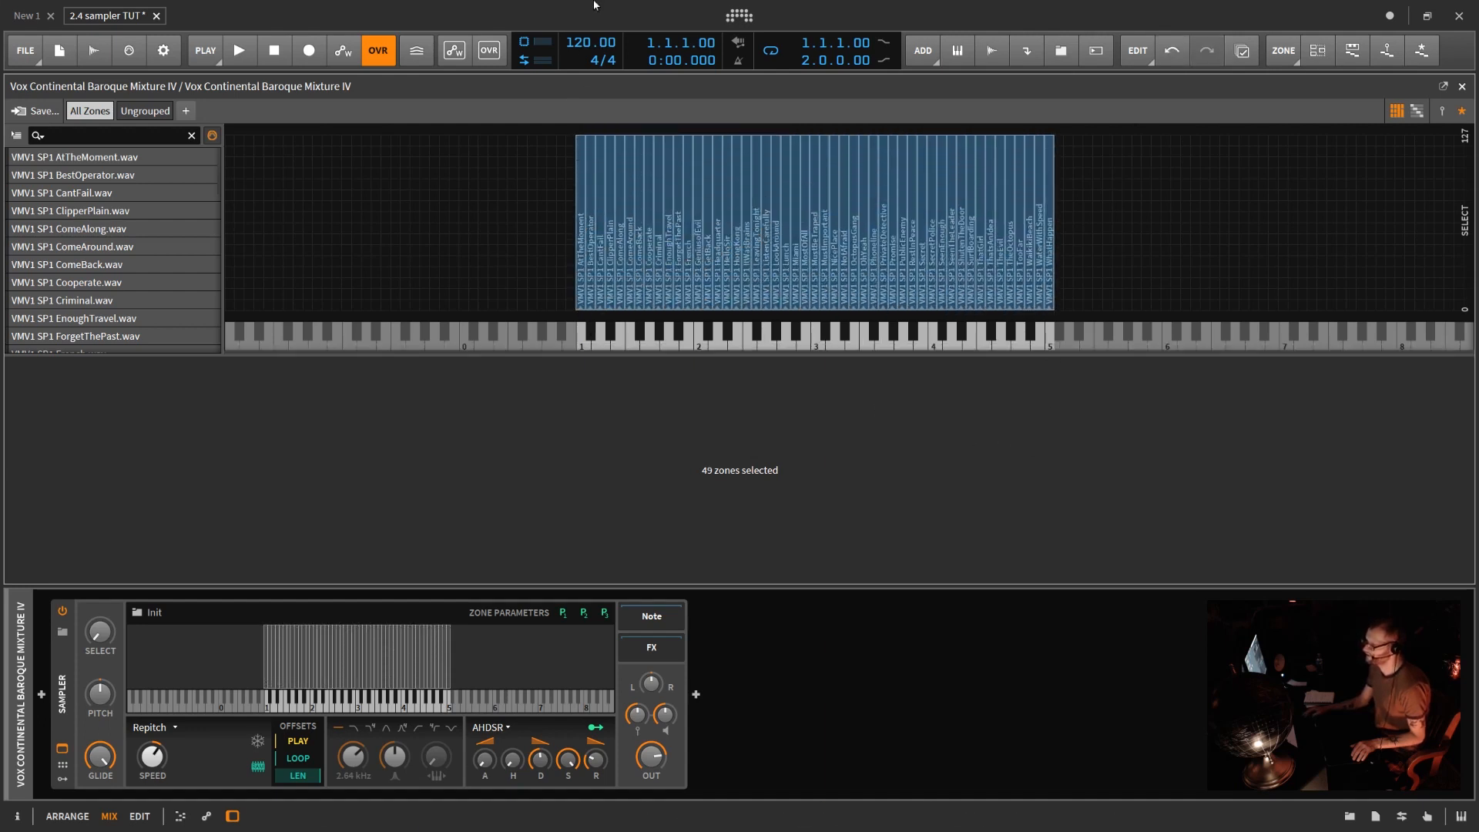
left_click(1186, 243)
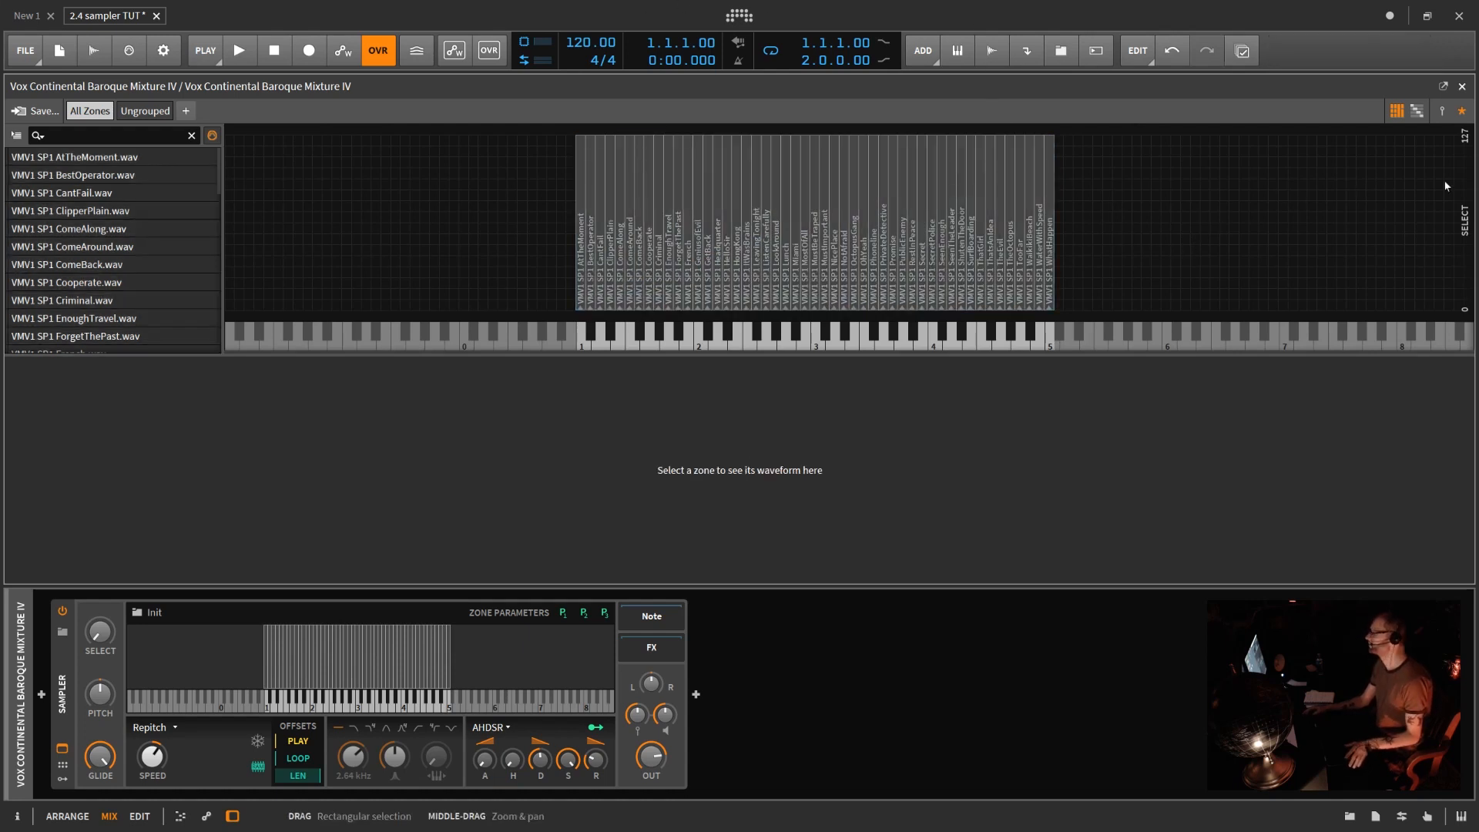
- Widen the select-range area of the list view and enlarge the zone editor by shrinking the waveform display
left_click(1462, 112)
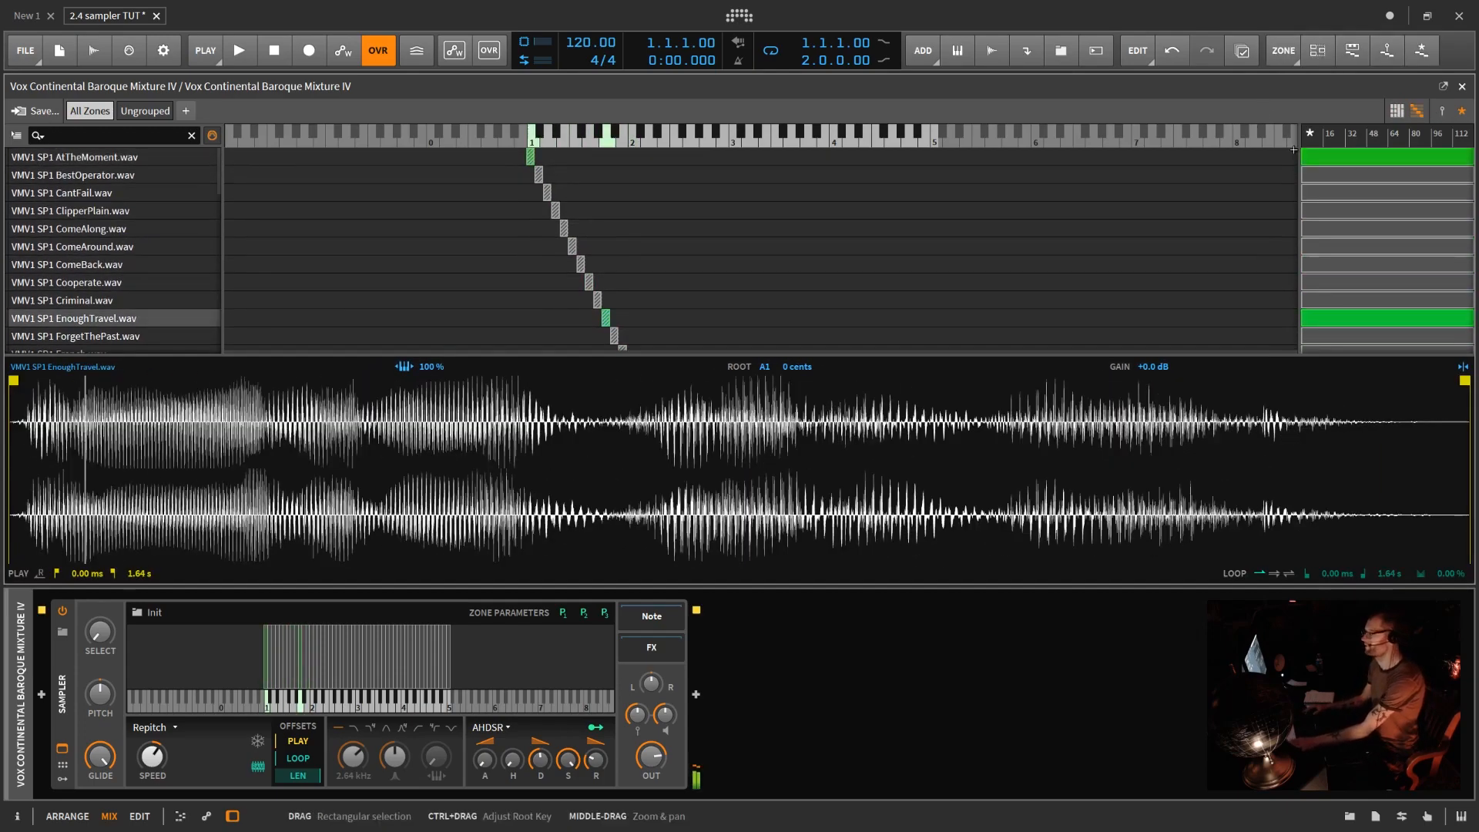
left_click_drag(1299, 147, 1013, 146)
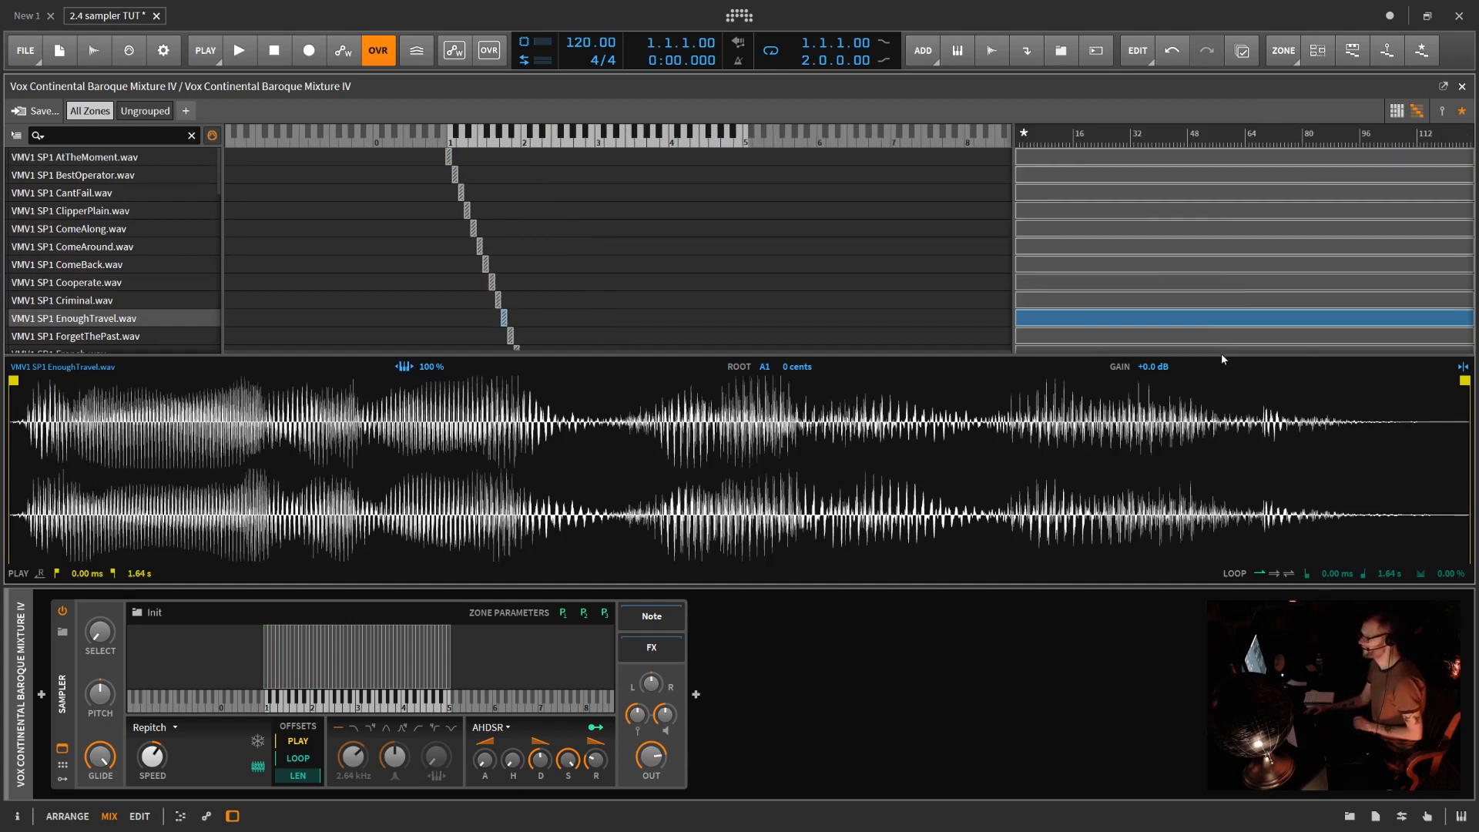
left_click_drag(1221, 357, 1220, 509)
- Compare the grid and list views, trying rectangular selection of zones in the grid, and finish in the list view
left_click(1396, 110)
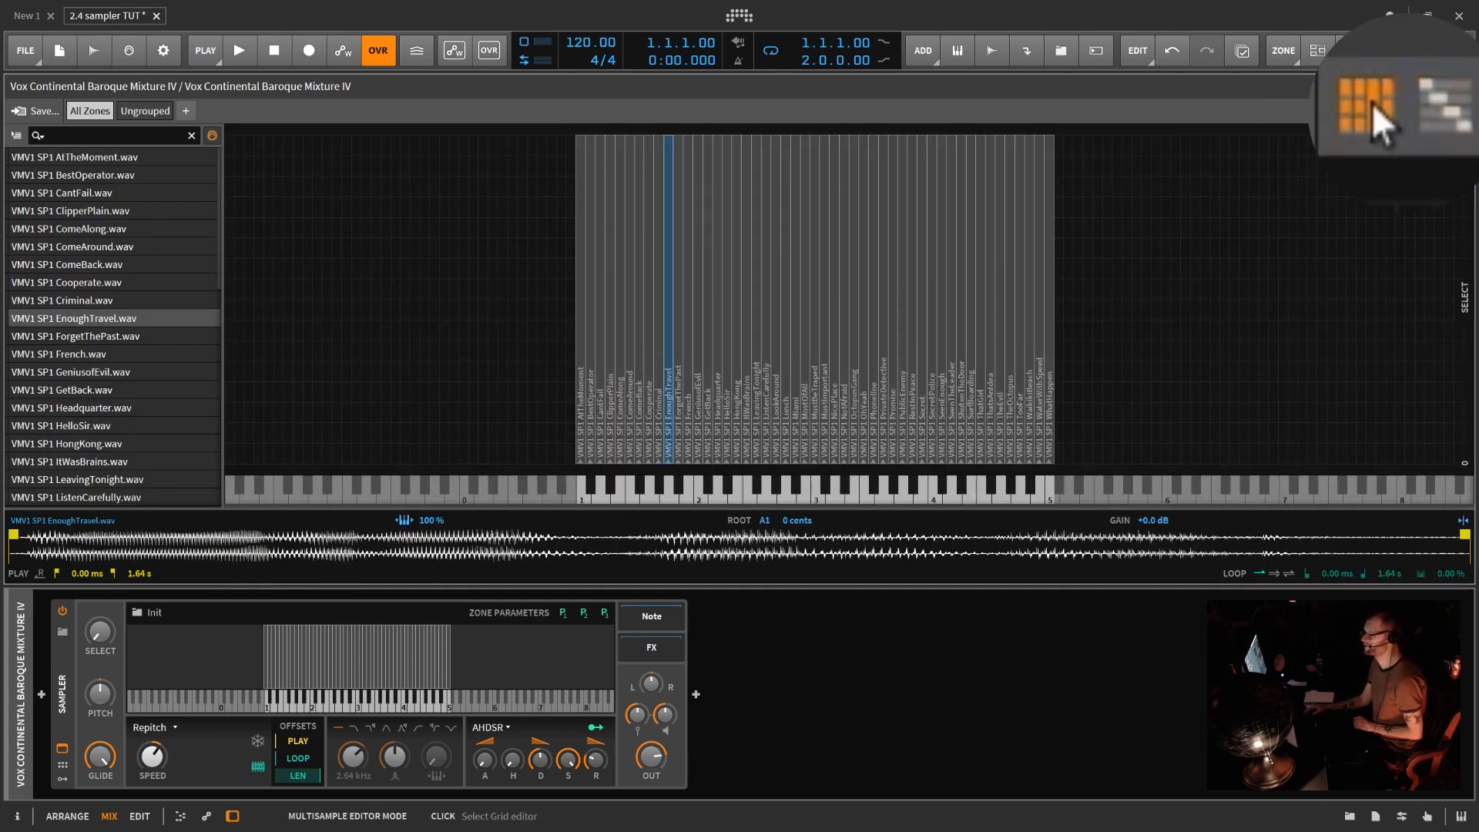
left_click(1452, 112)
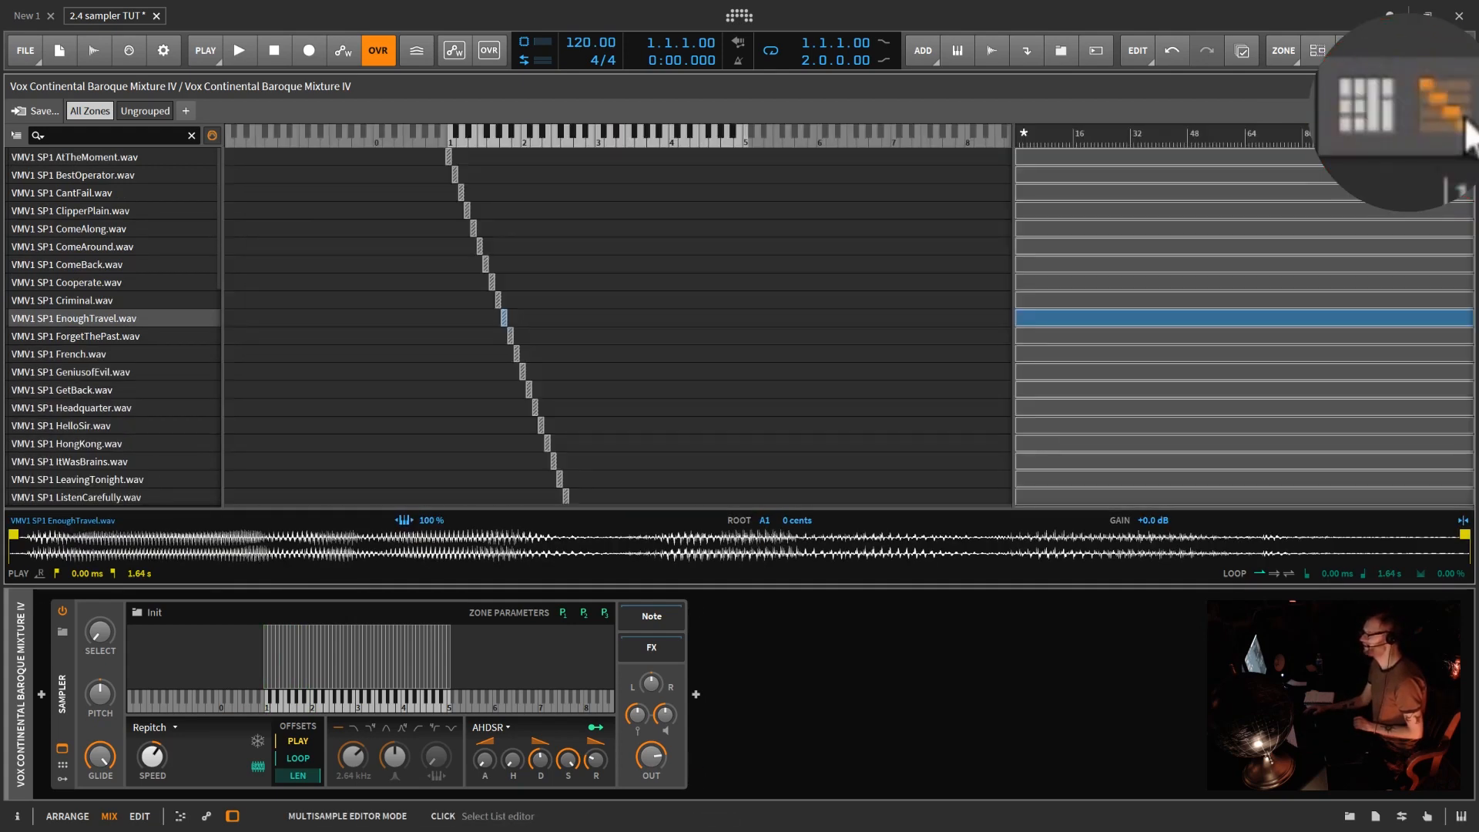
left_click(1383, 116)
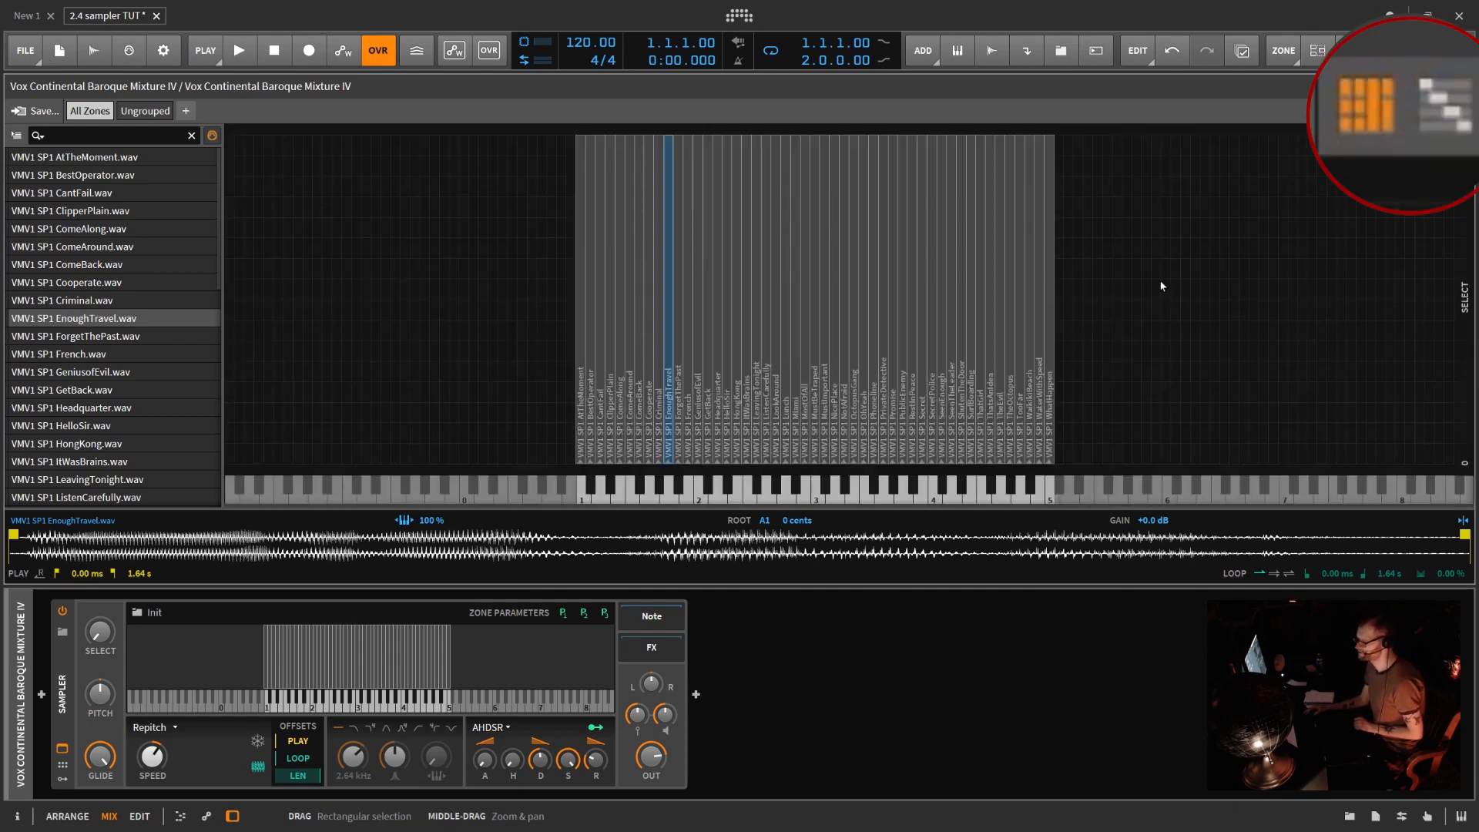
left_click_drag(1160, 280, 764, 430)
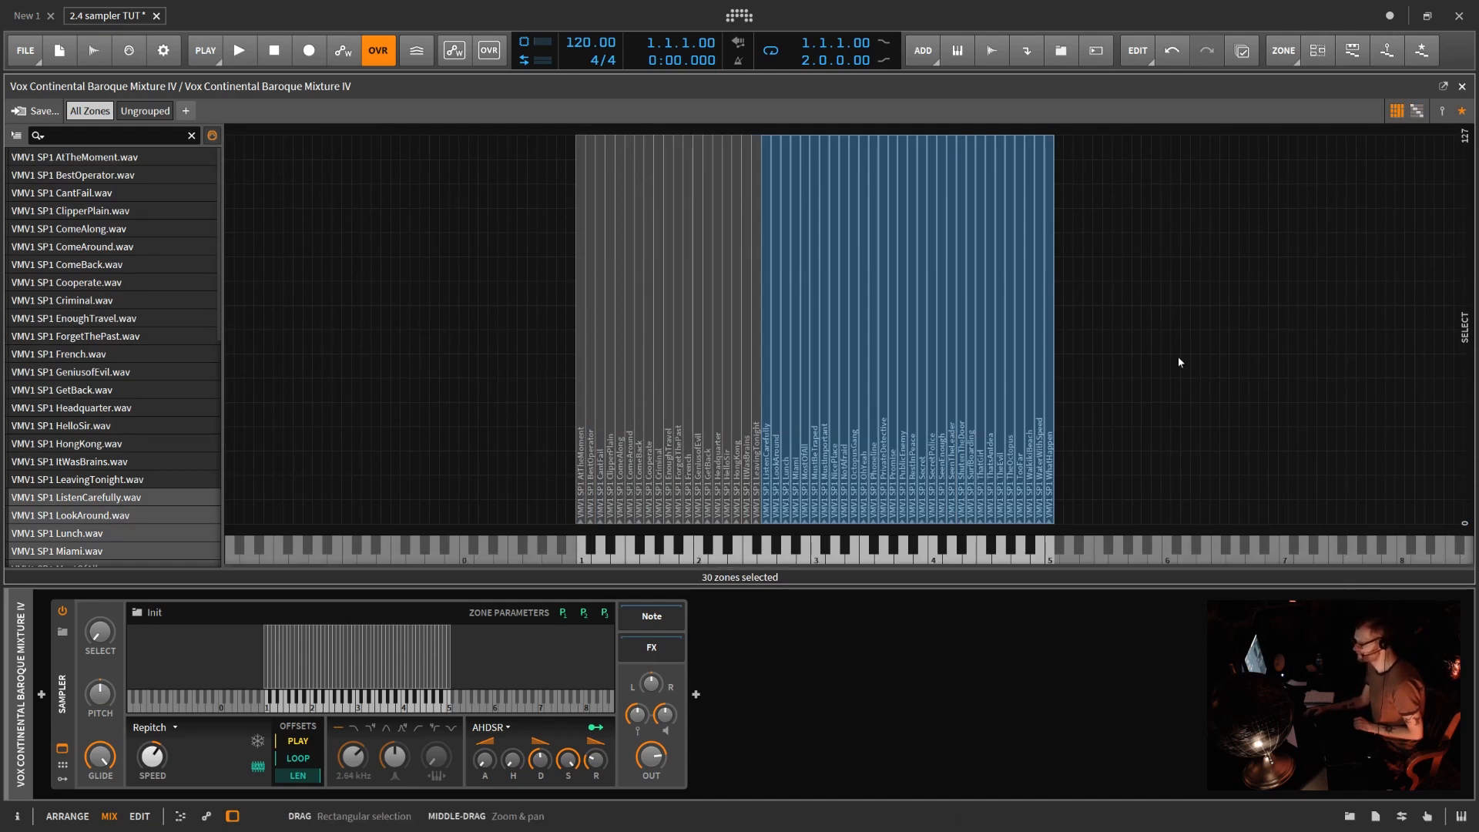
left_click_drag(1177, 356, 474, 489)
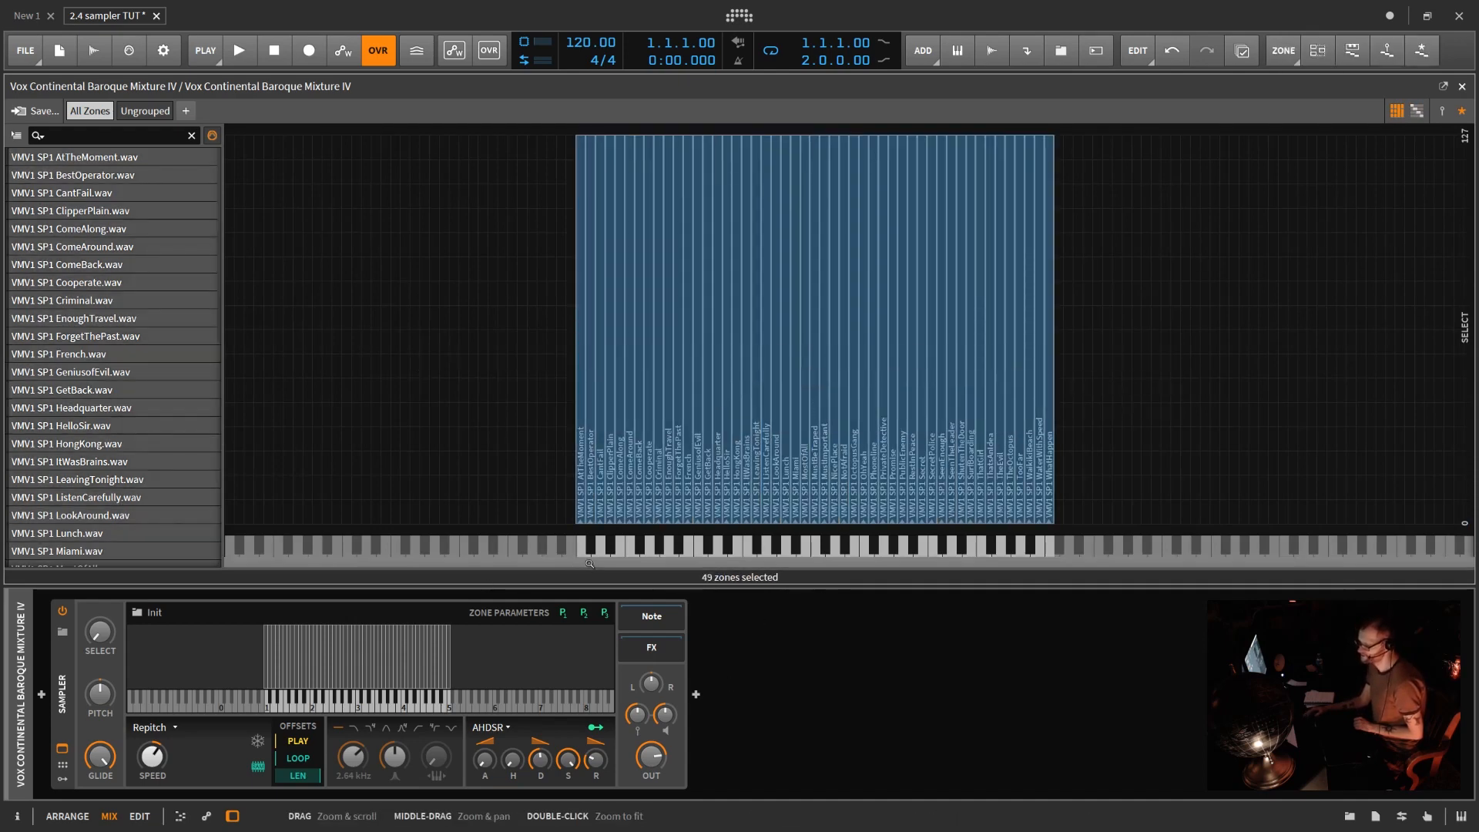
left_click(581, 545)
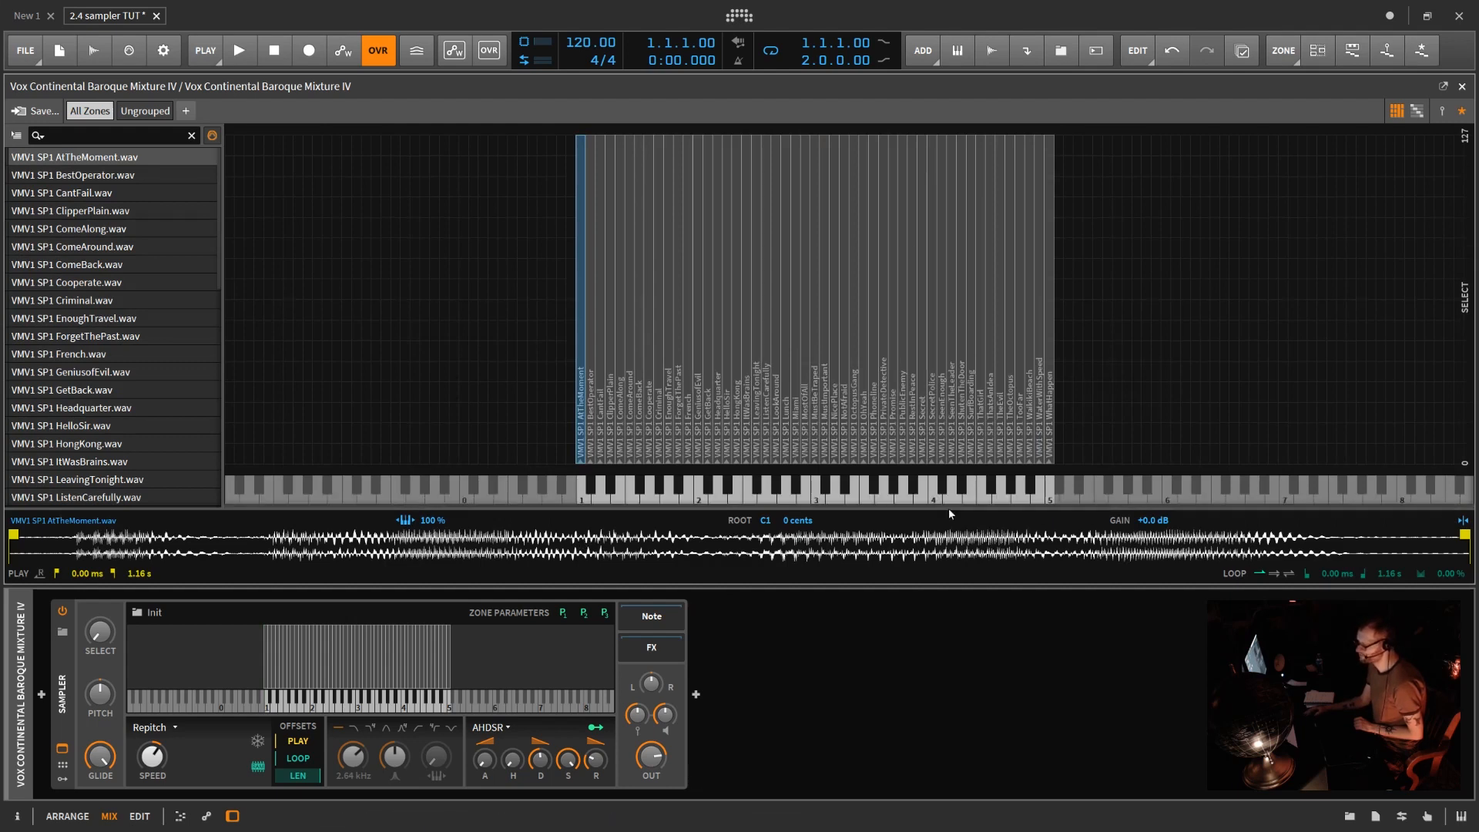
left_click(1417, 110)
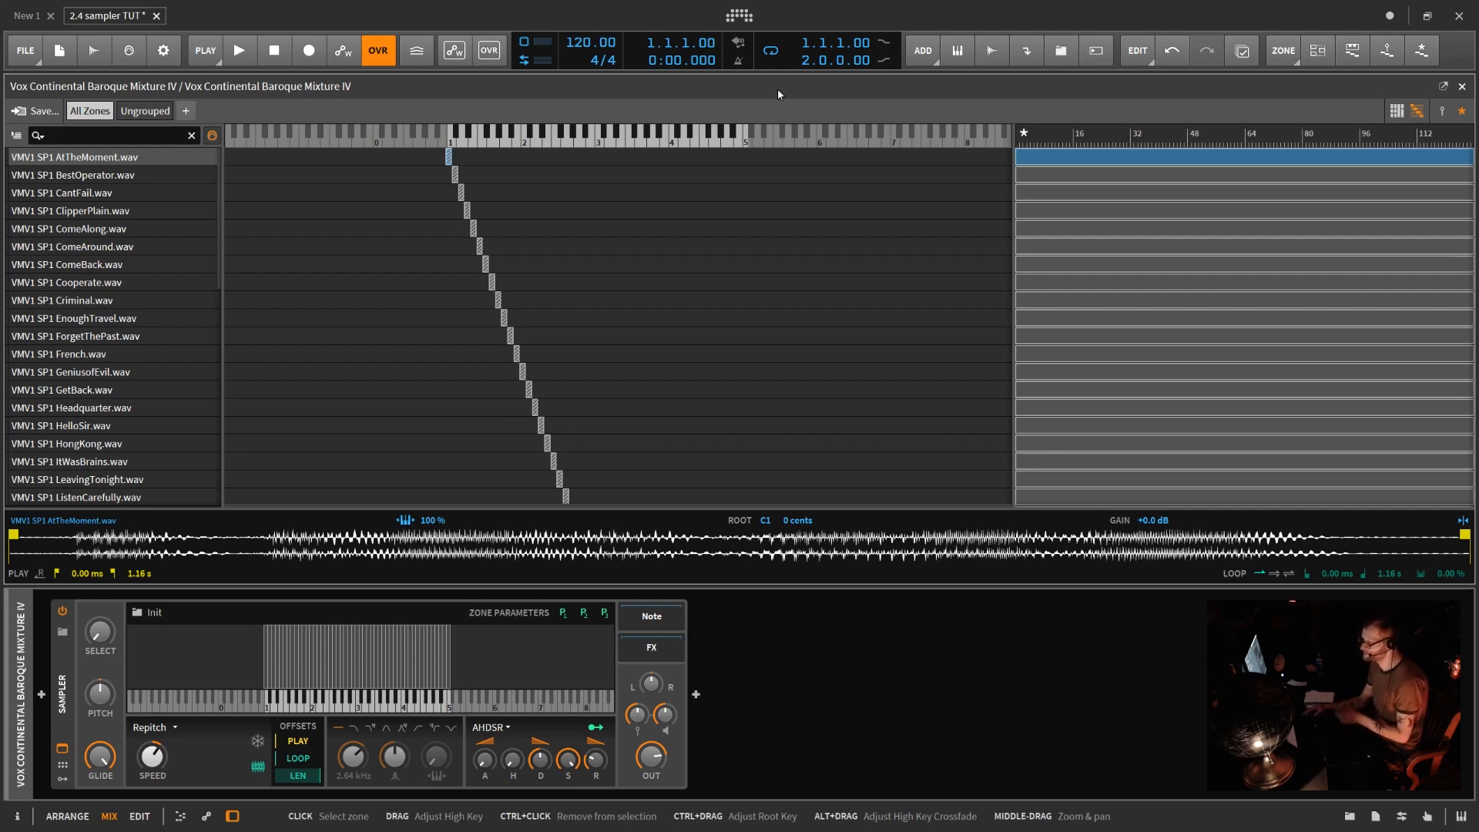
- Extend the key ranges of all zones across the entire keyboard, and select the Cooperate zone
left_click(1253, 61)
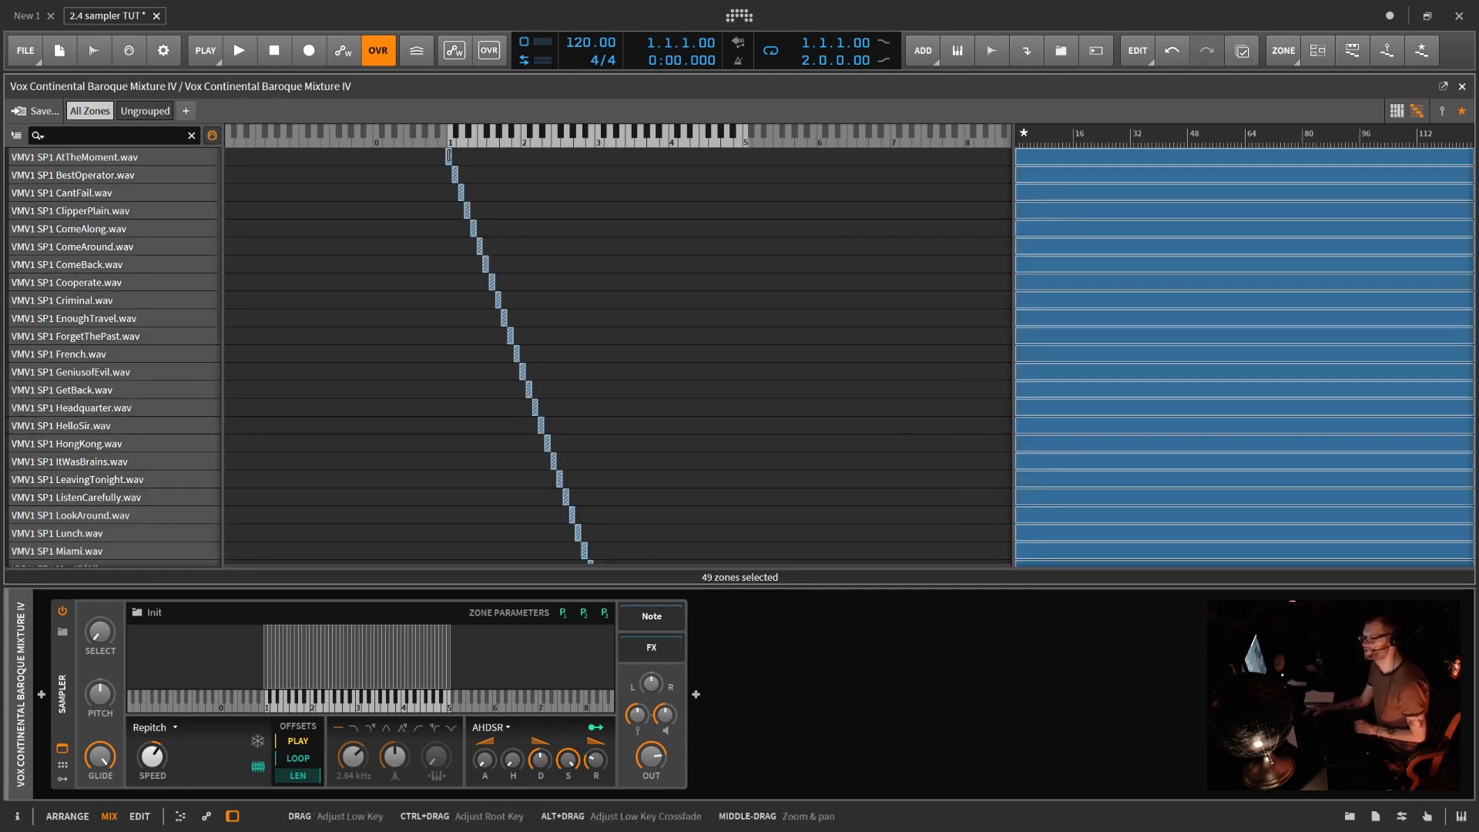
left_click_drag(450, 157, 1056, 181)
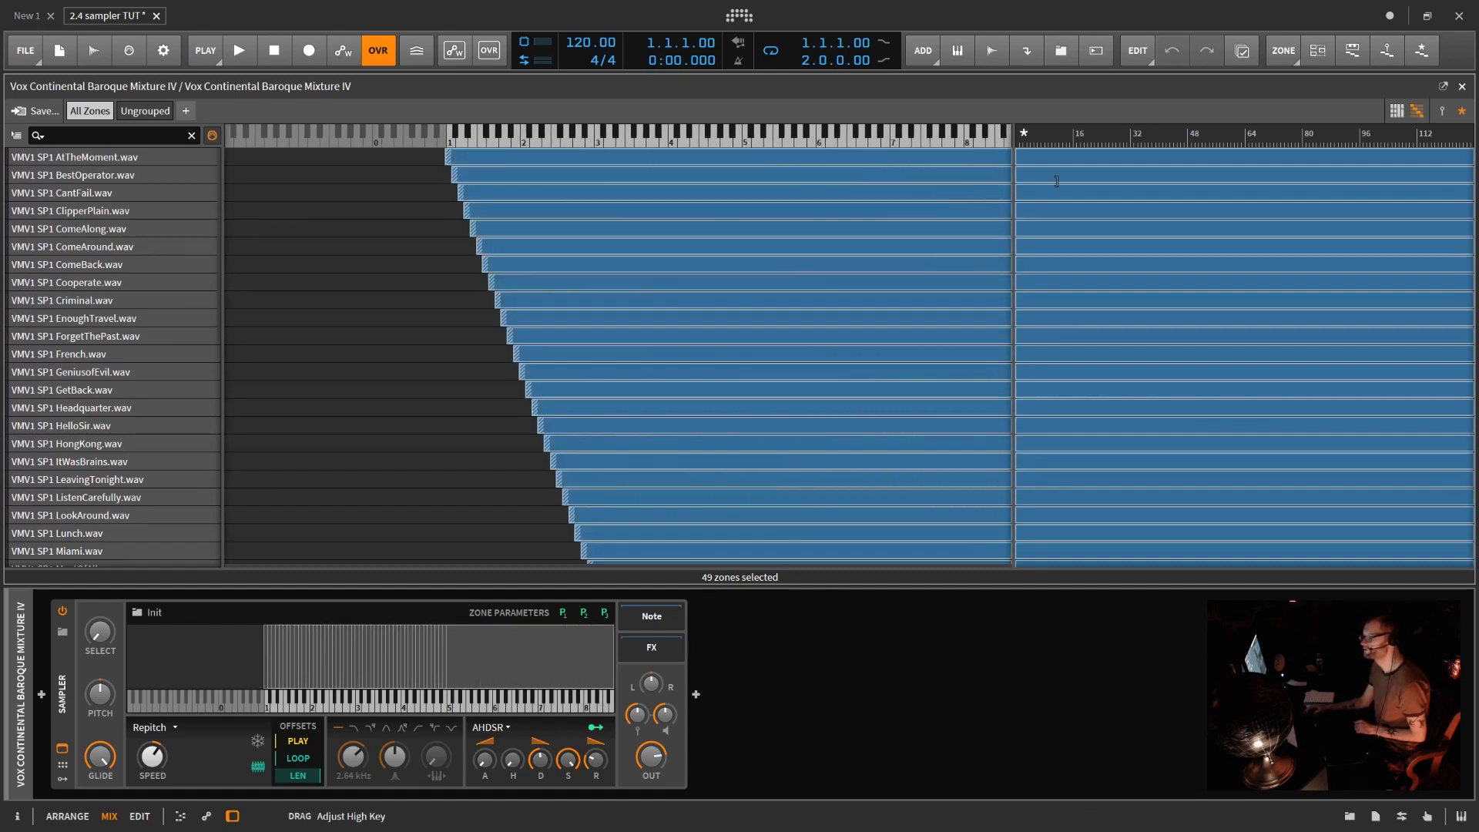
scroll(740, 537, "down", 5)
left_click_drag(742, 527, 231, 553)
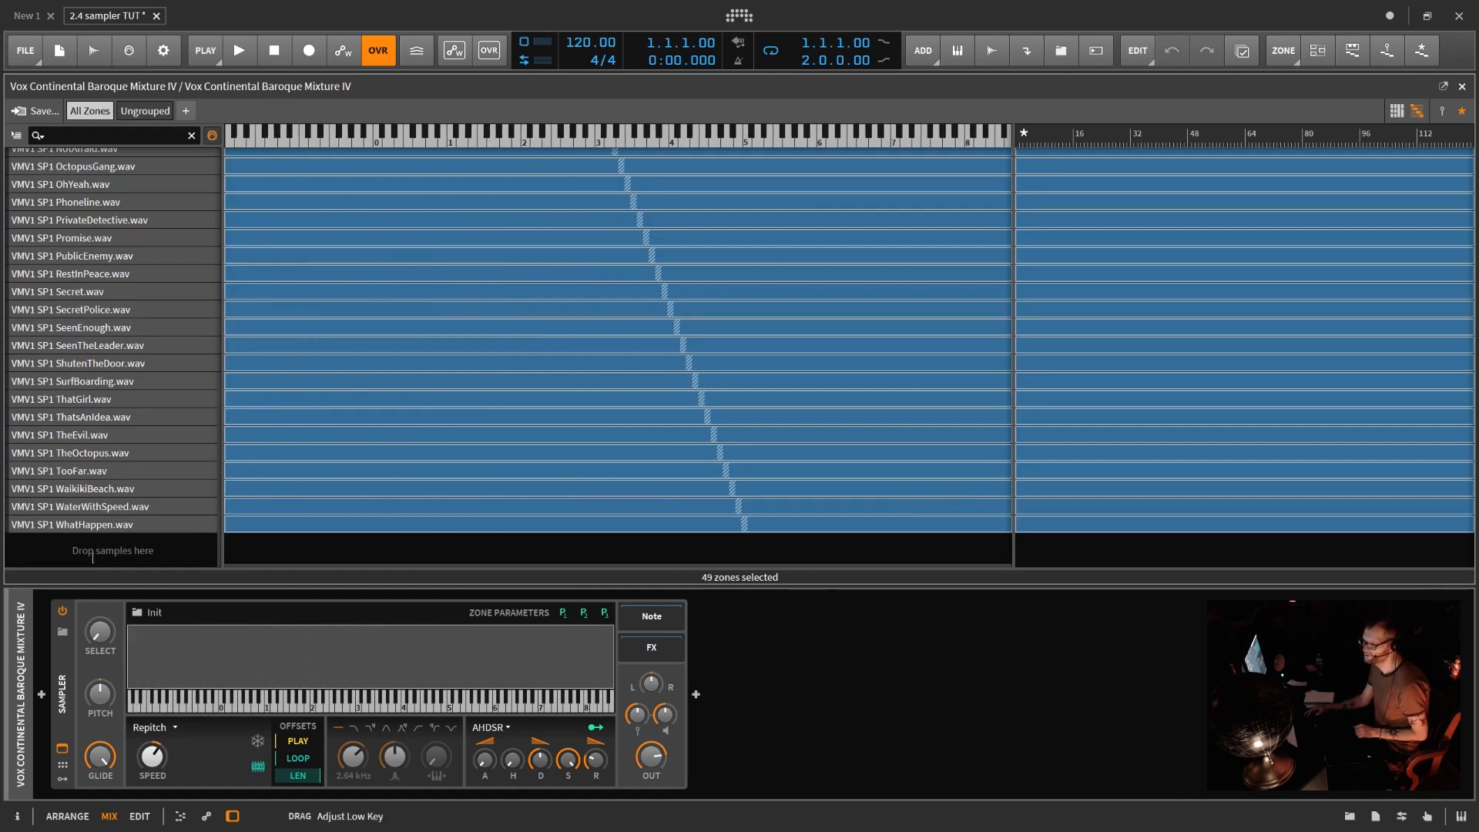
scroll(719, 277, "up", 10)
left_click(720, 280)
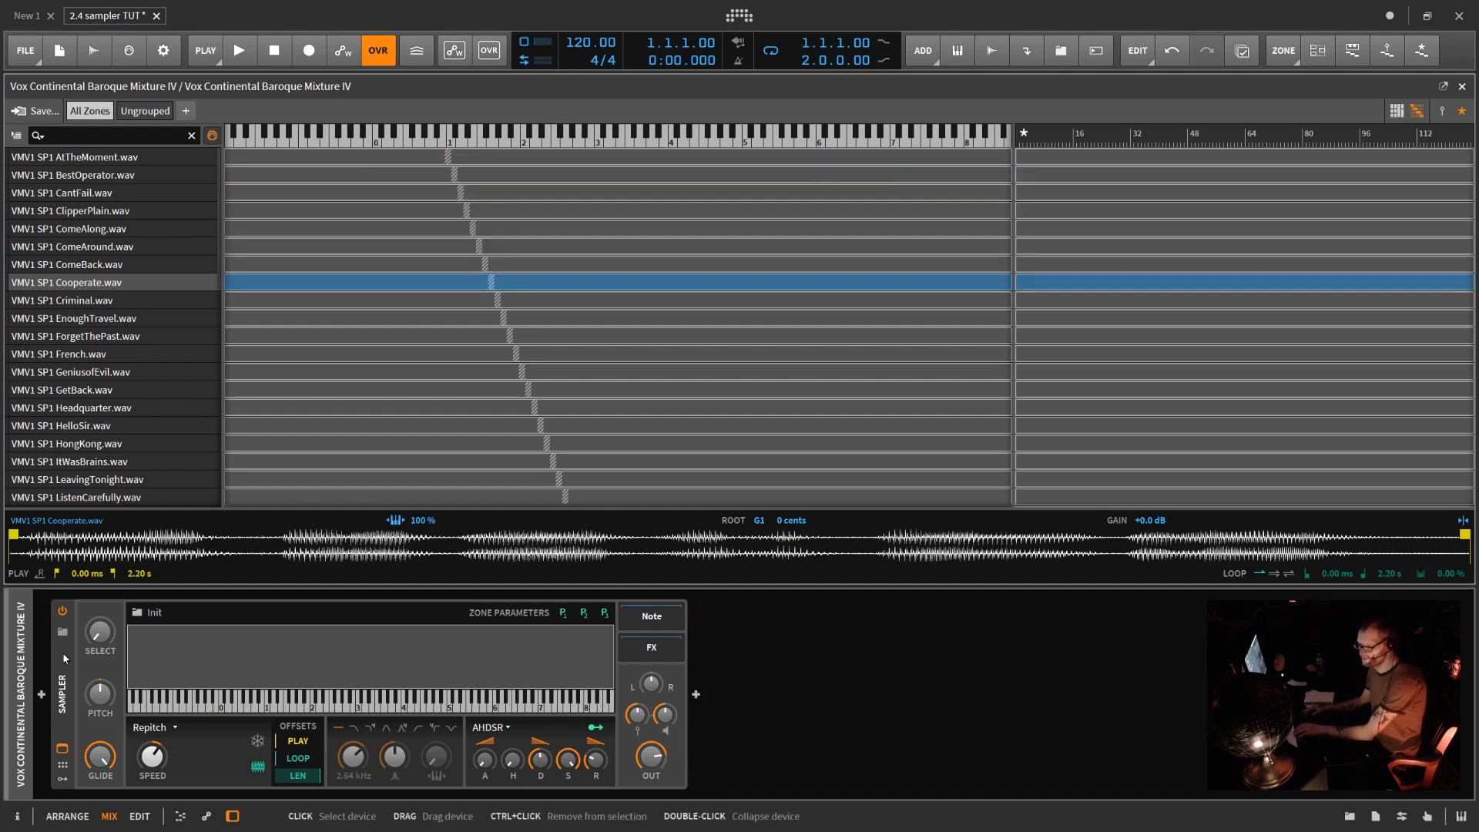
left_click(19, 816)
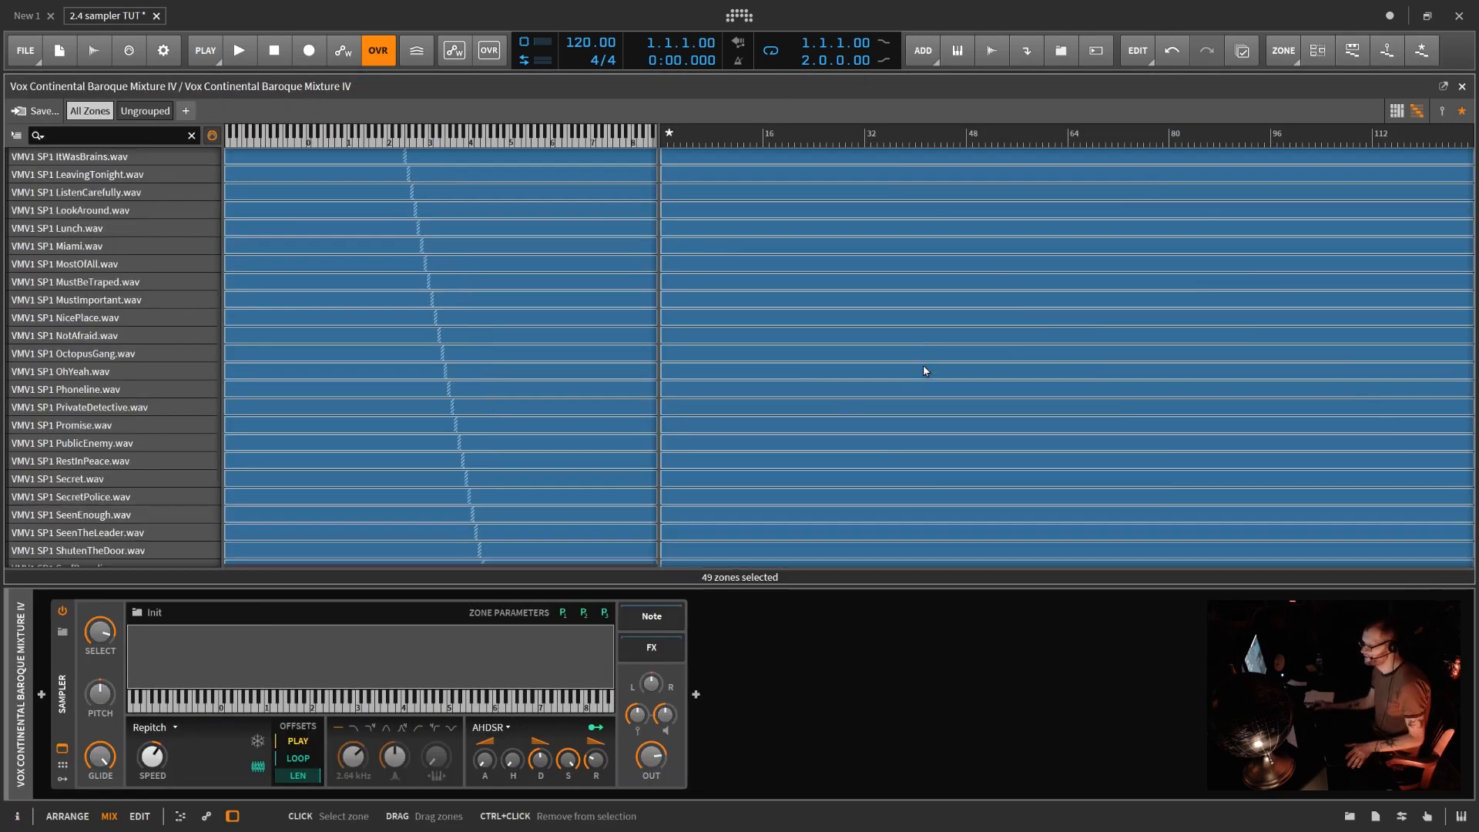
scroll(923, 364, "up", 5)
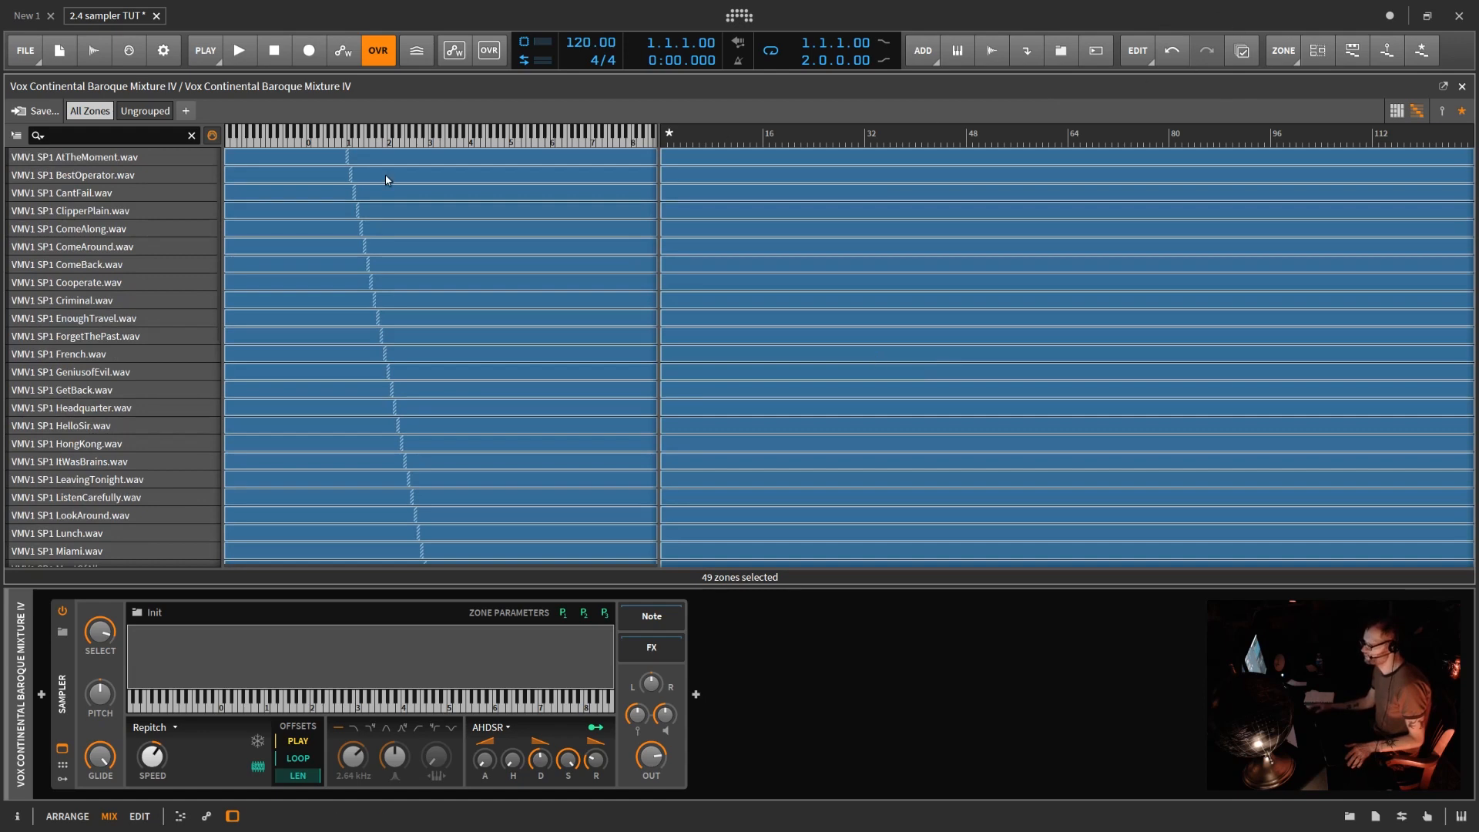
right_click(473, 294)
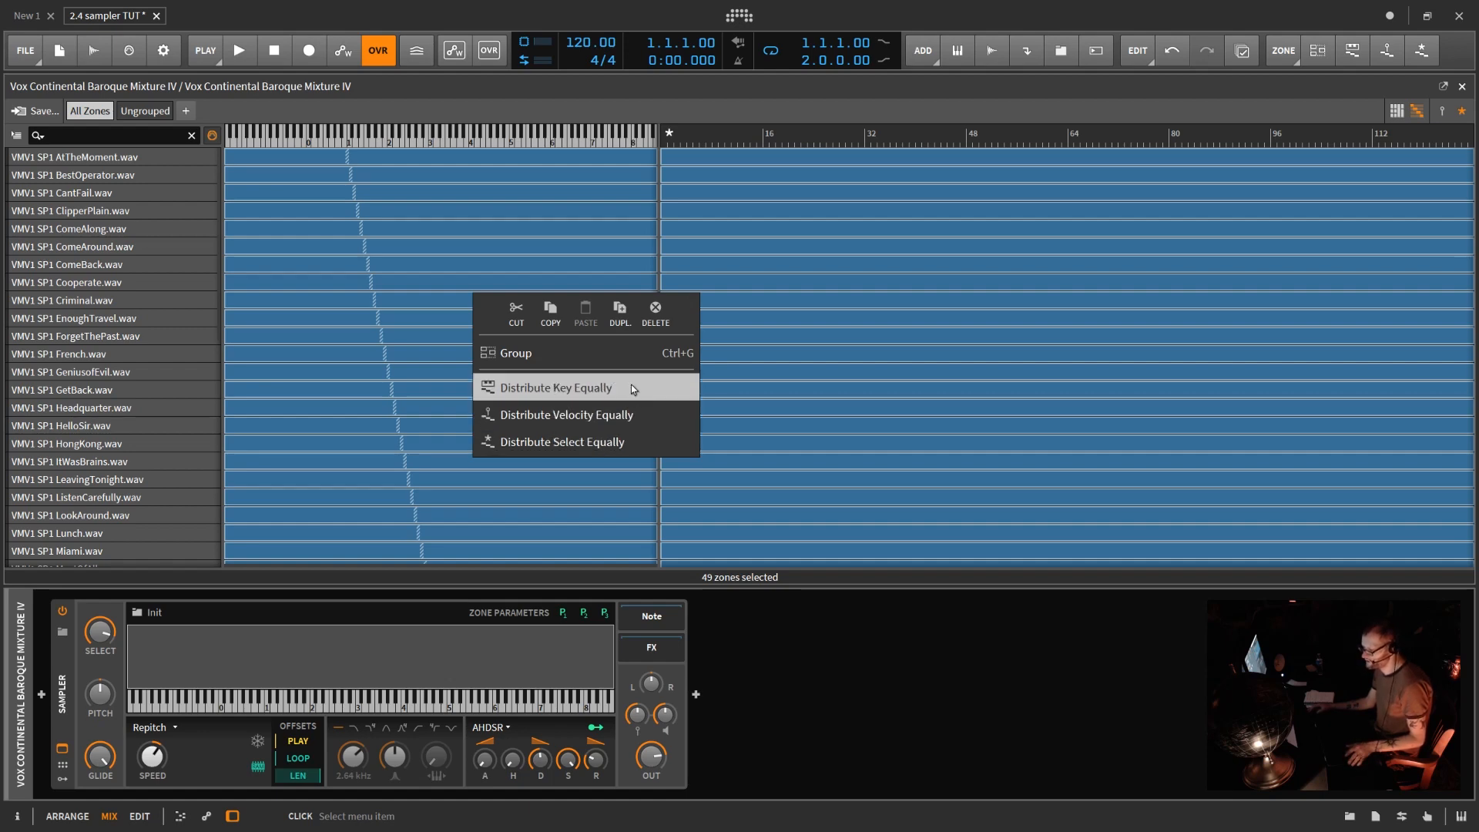
left_click(621, 509)
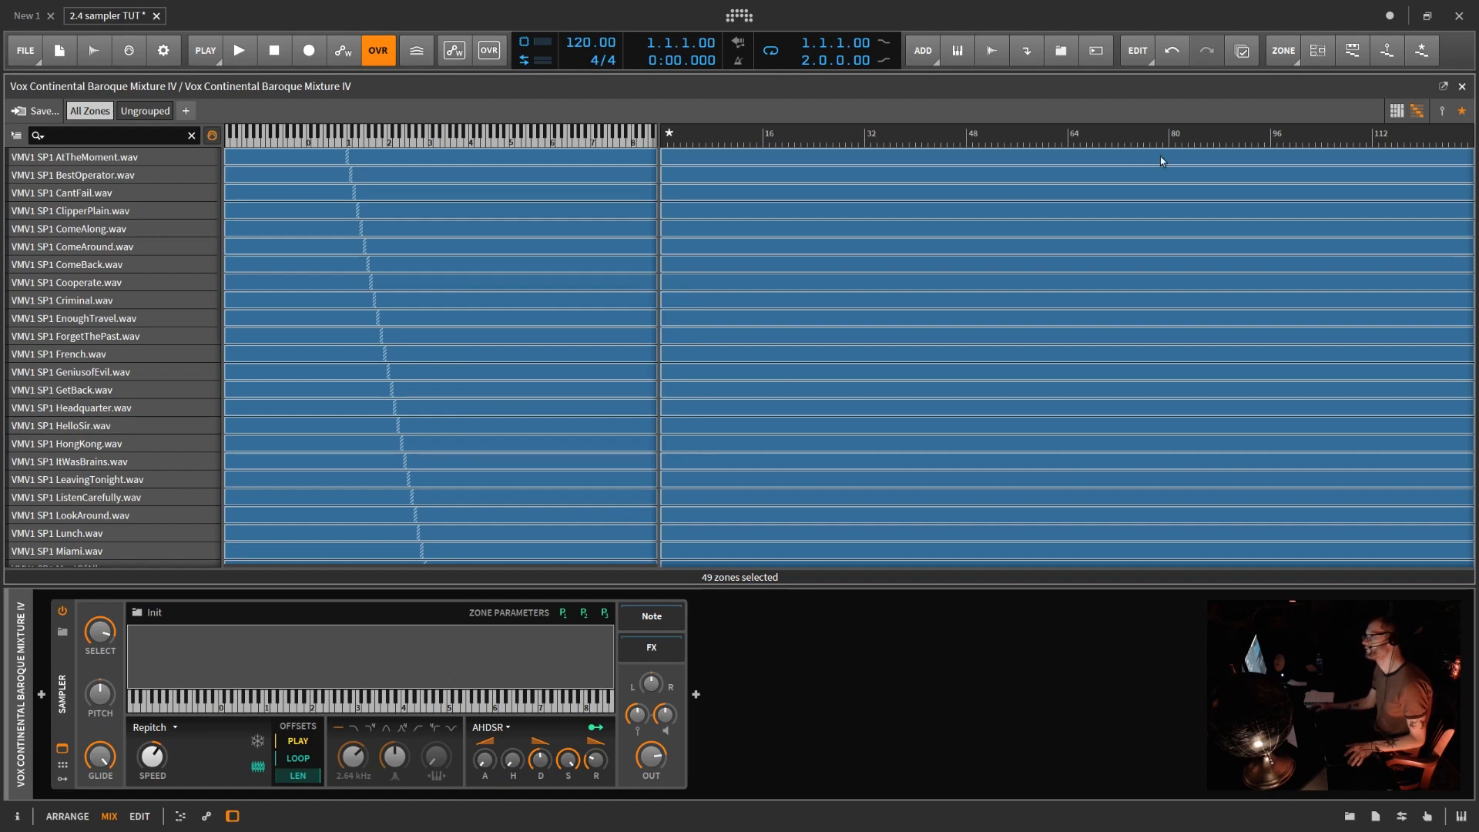
- Show the velocity ranges, distribute the velocity of all zones equally, and look over the whole zone list
left_click(1443, 112)
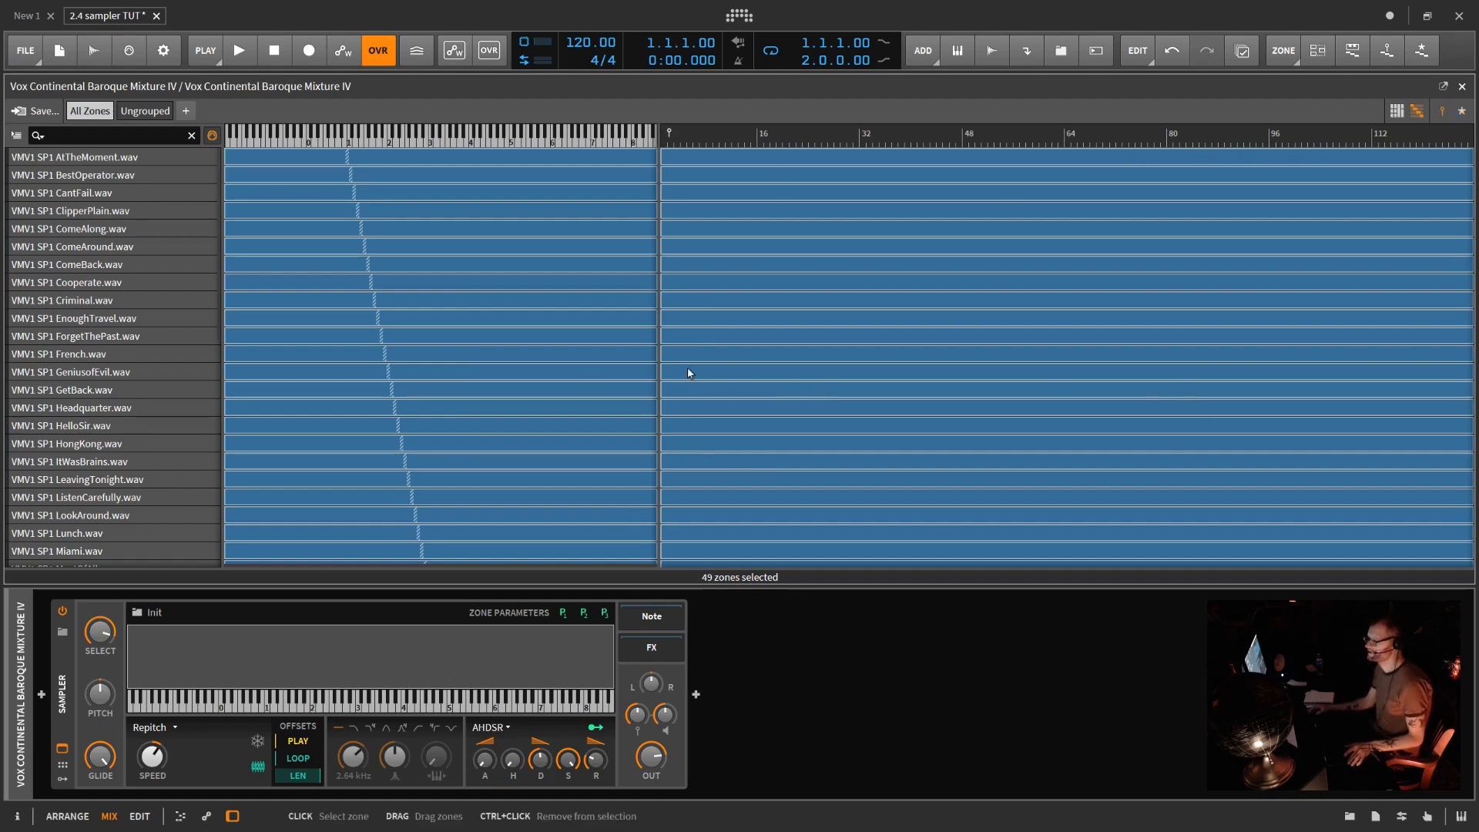
right_click(533, 348)
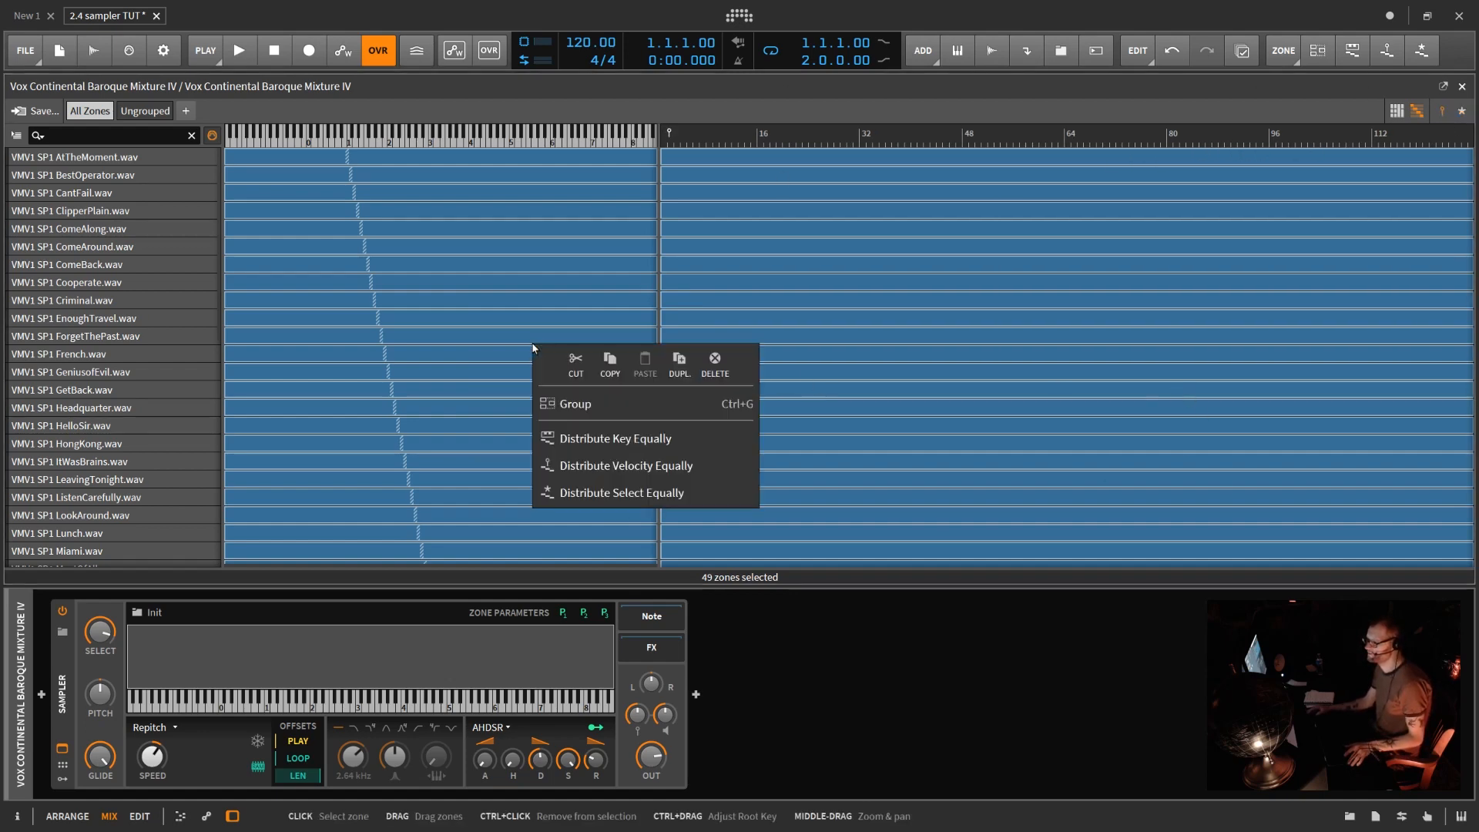
left_click(621, 465)
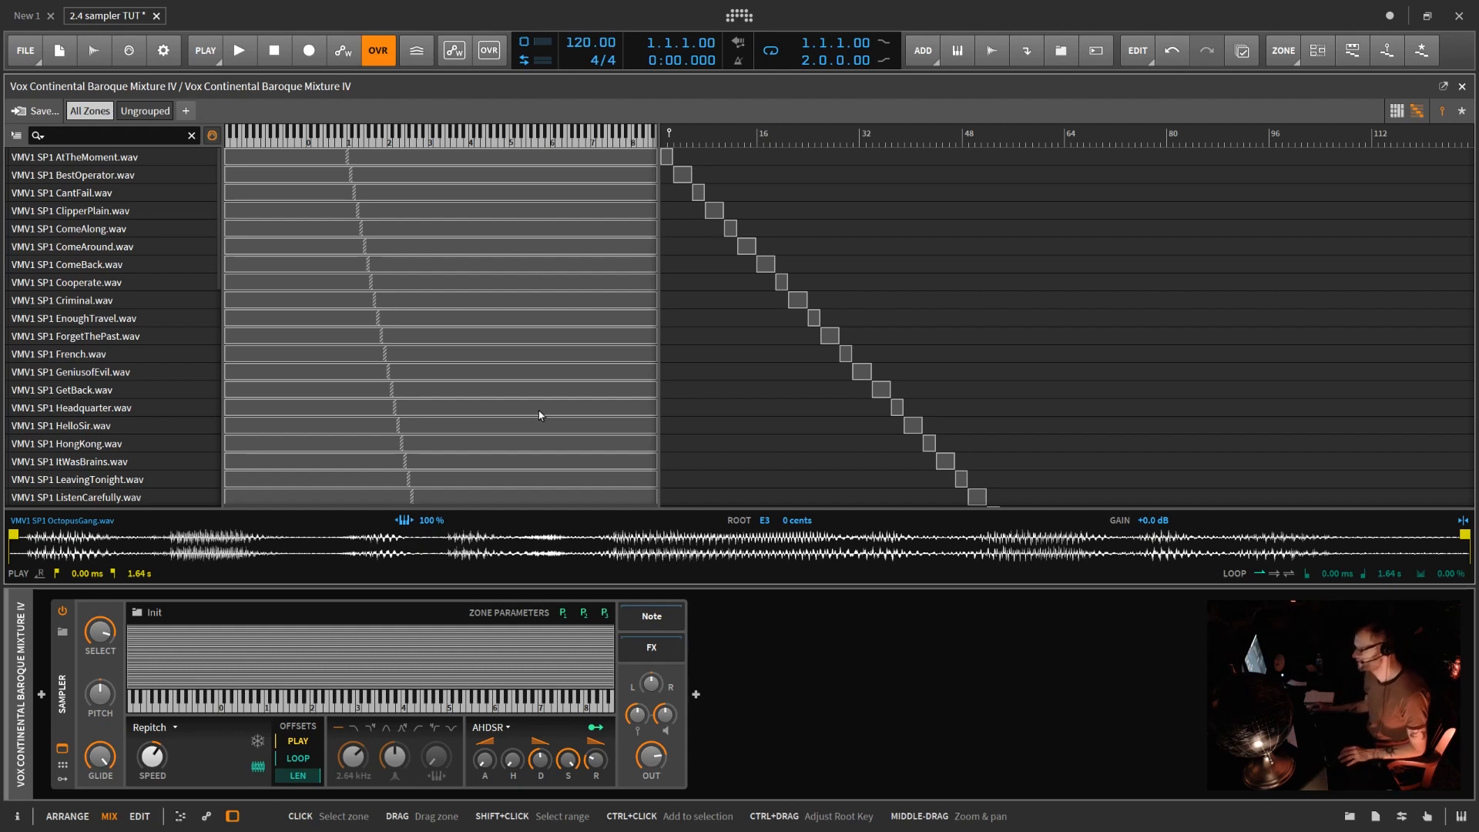
scroll(539, 415, "down", 12)
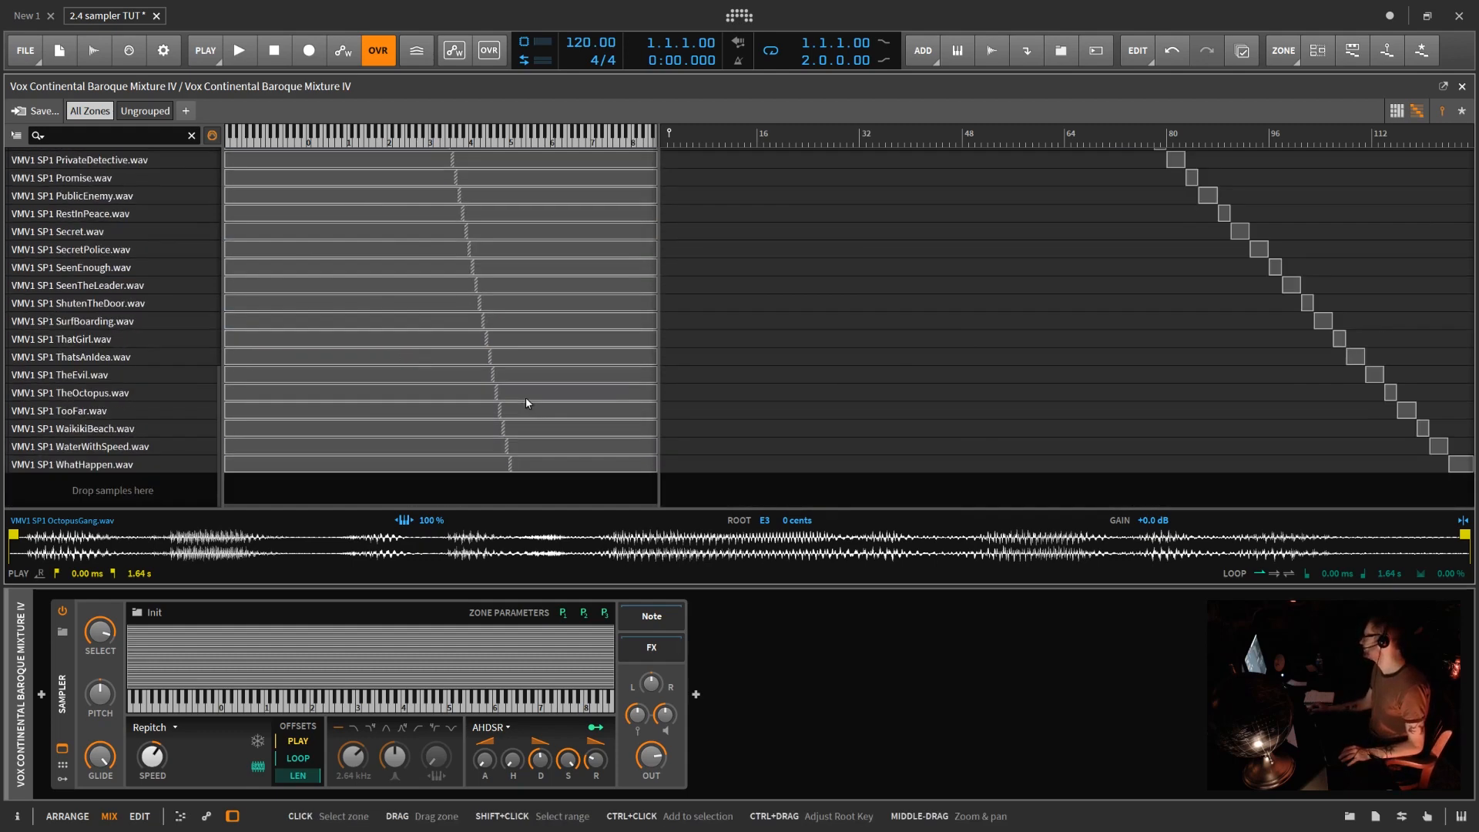
scroll(521, 399, "up", 12)
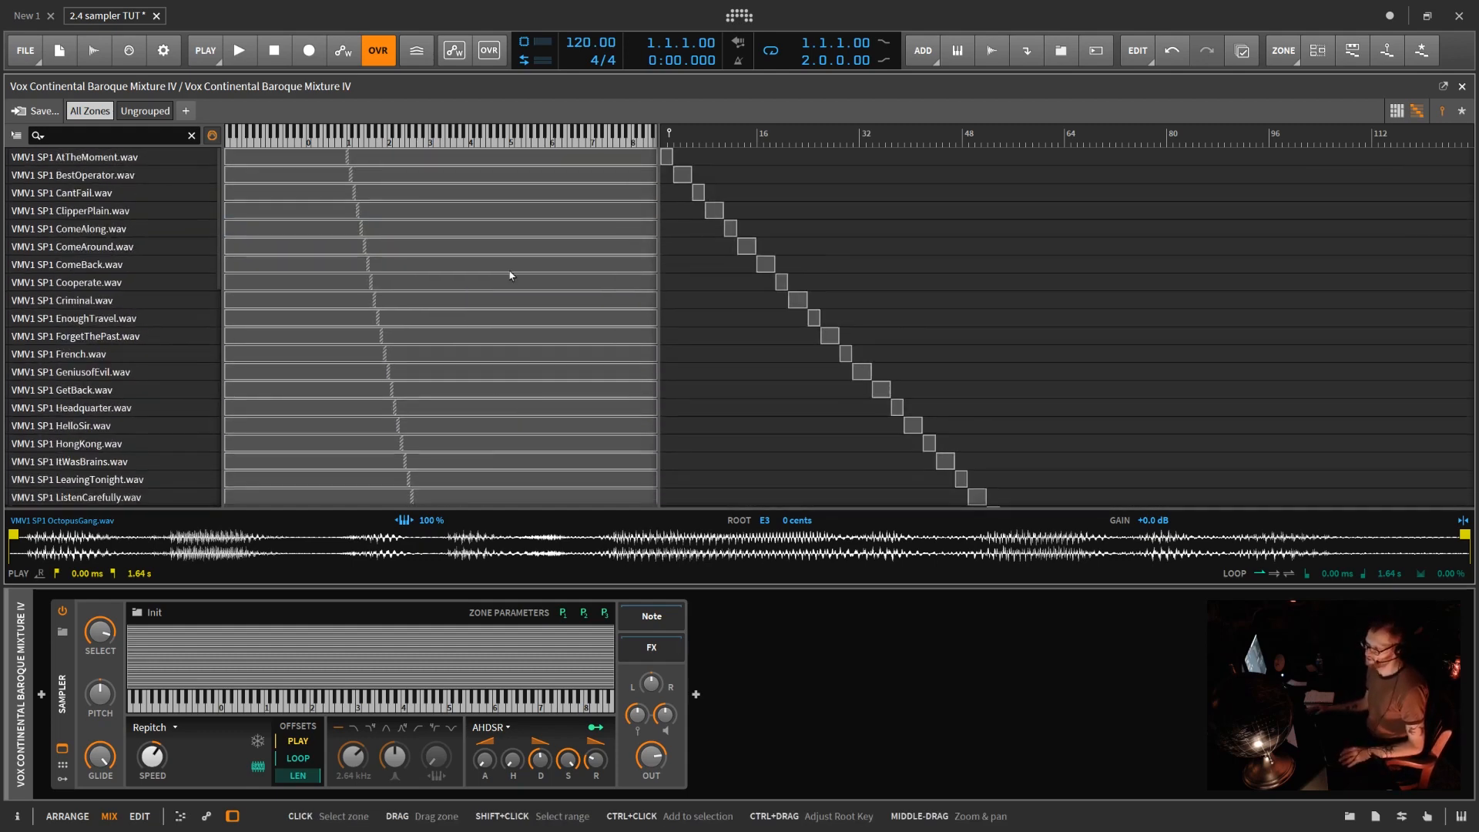
- Select the ClipperPlain zone in the zone list, without applying any zone command
left_click(530, 194)
right_click(524, 191)
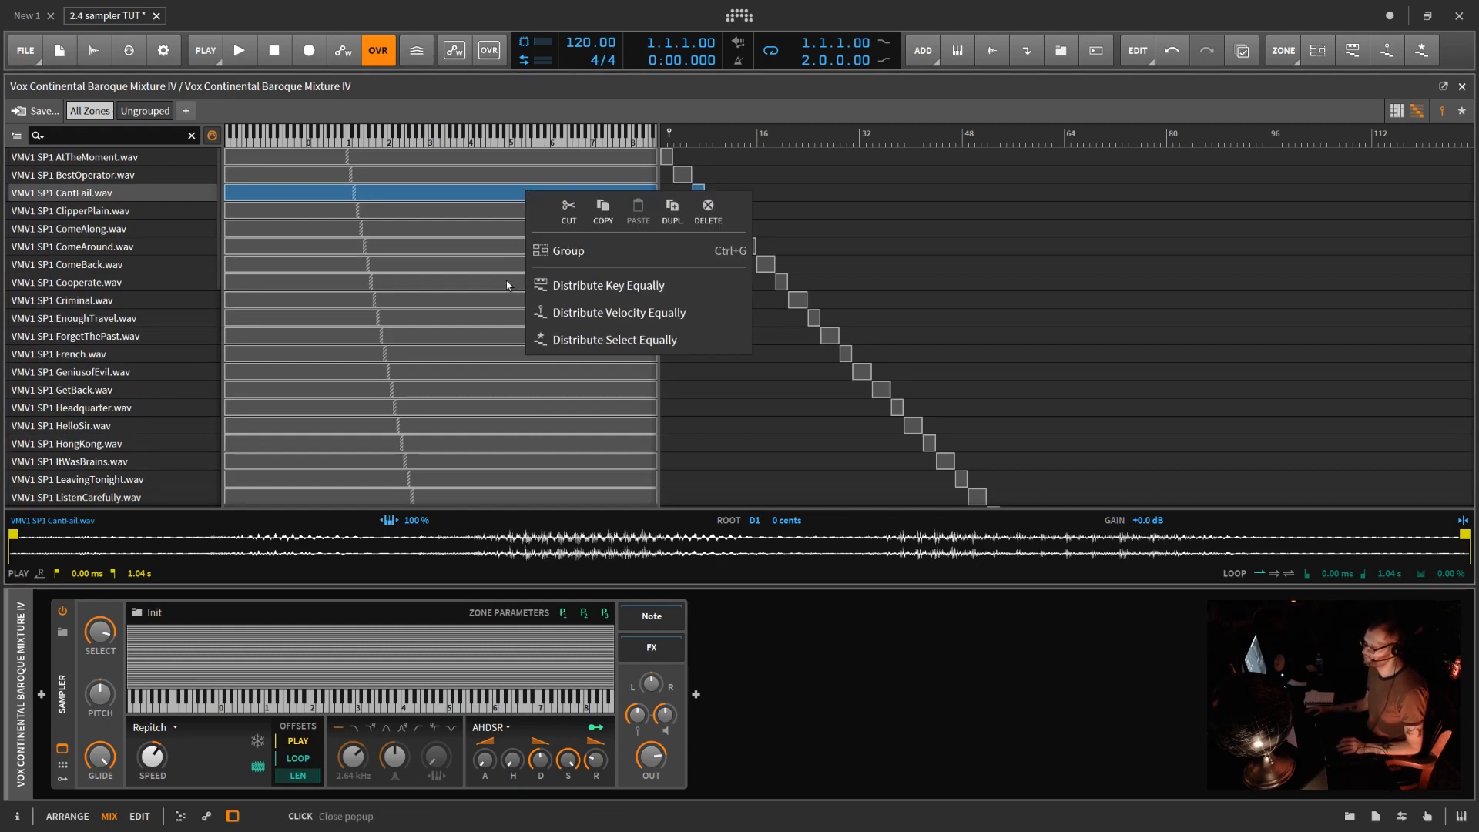
left_click(501, 247)
left_click(507, 208)
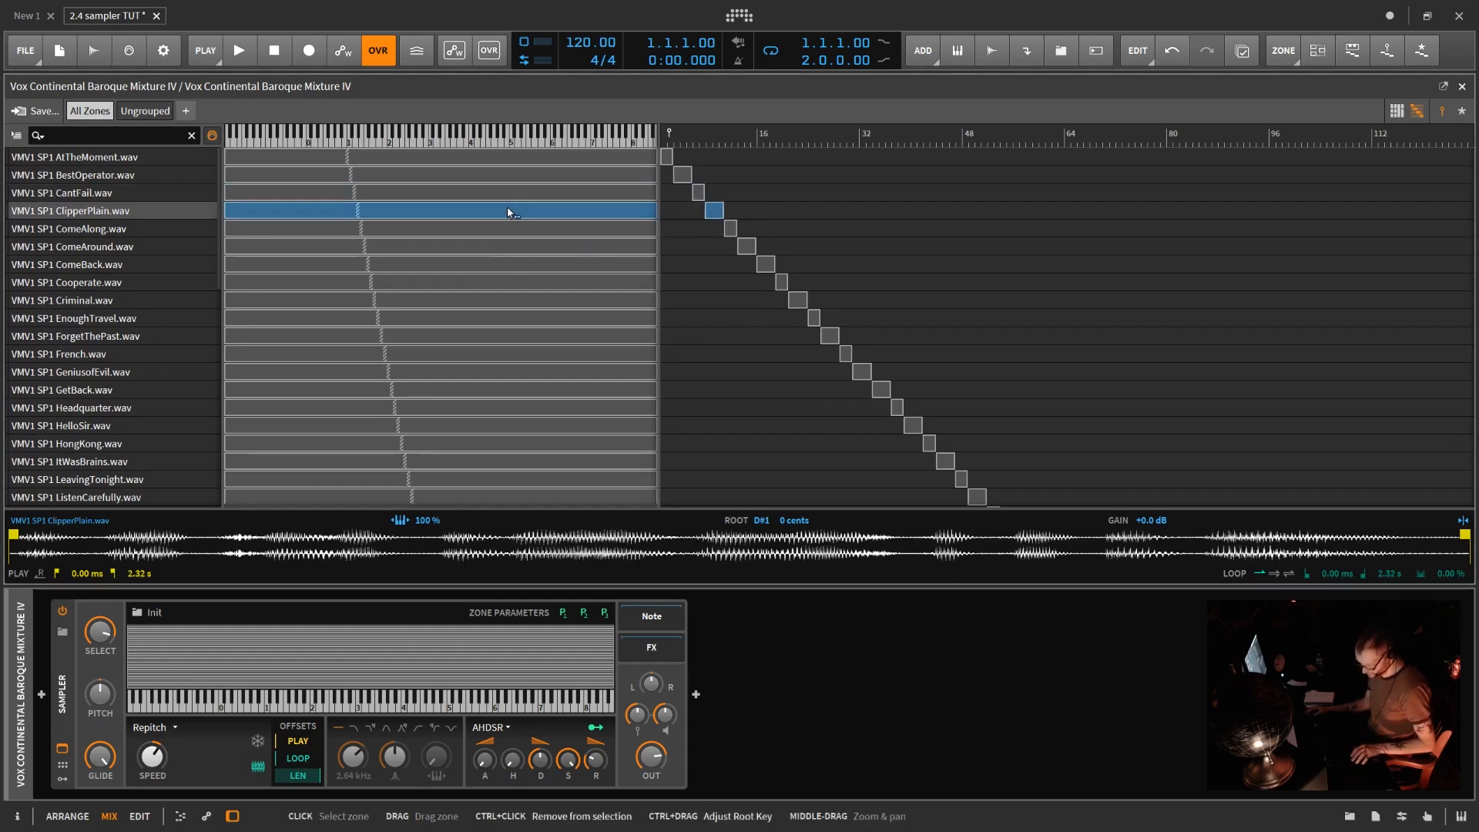
- Lower the low velocity limit of all zones so neighbouring velocity ranges overlap, and select the Cooperate zone
key("ctrl+a")
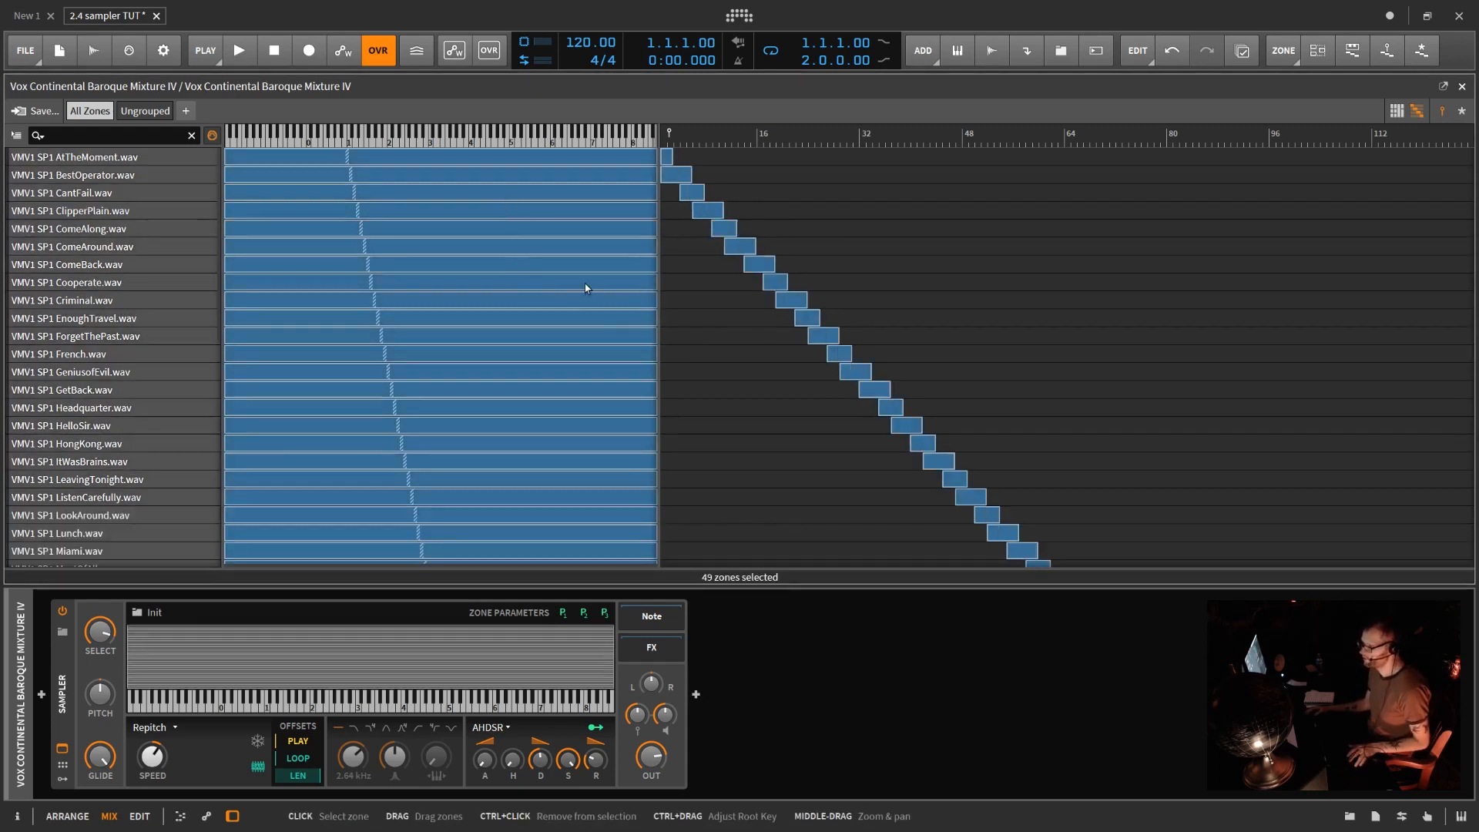
left_click(748, 304)
left_click(775, 282)
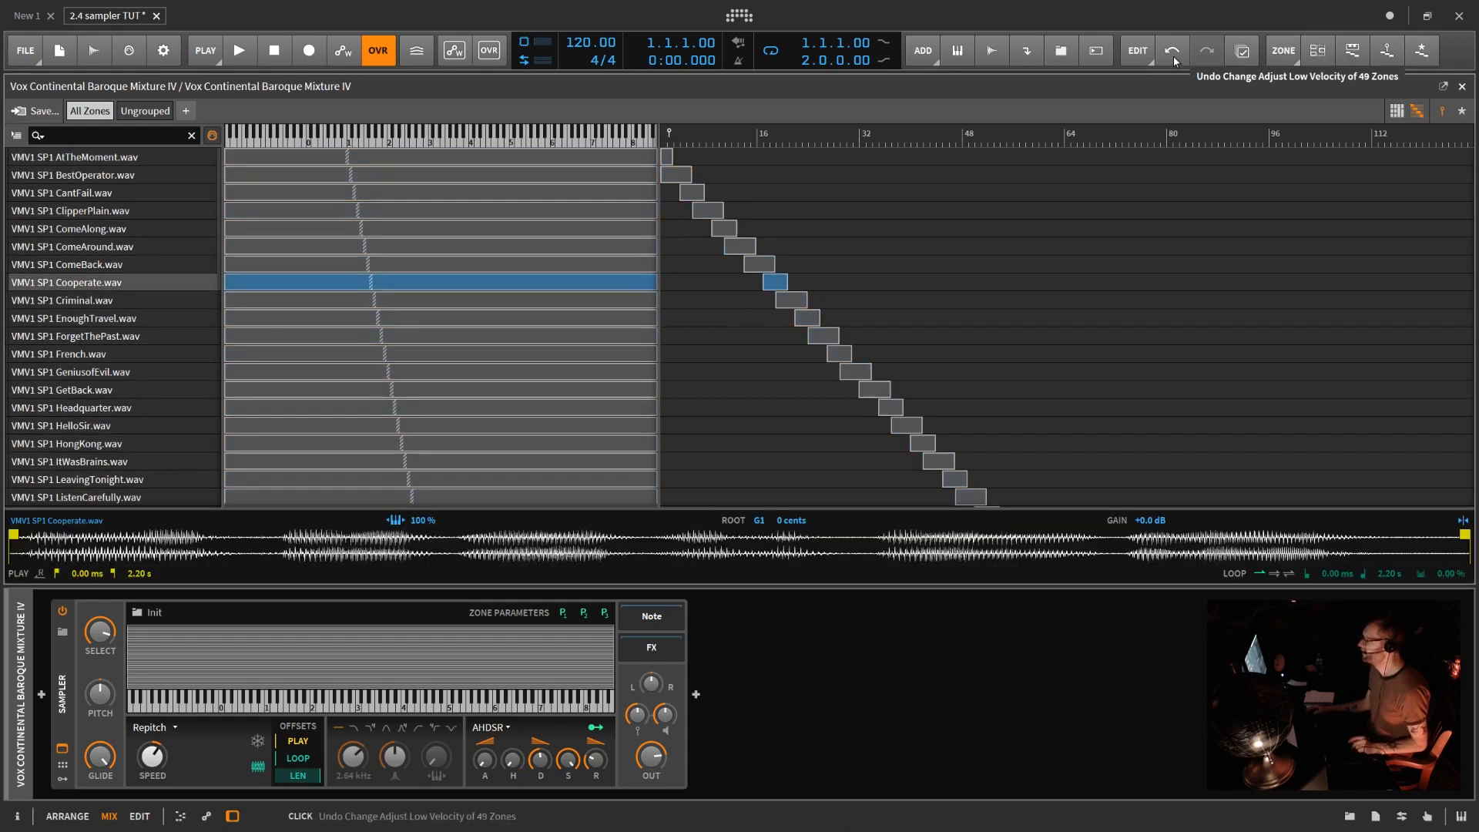
left_click(1242, 48)
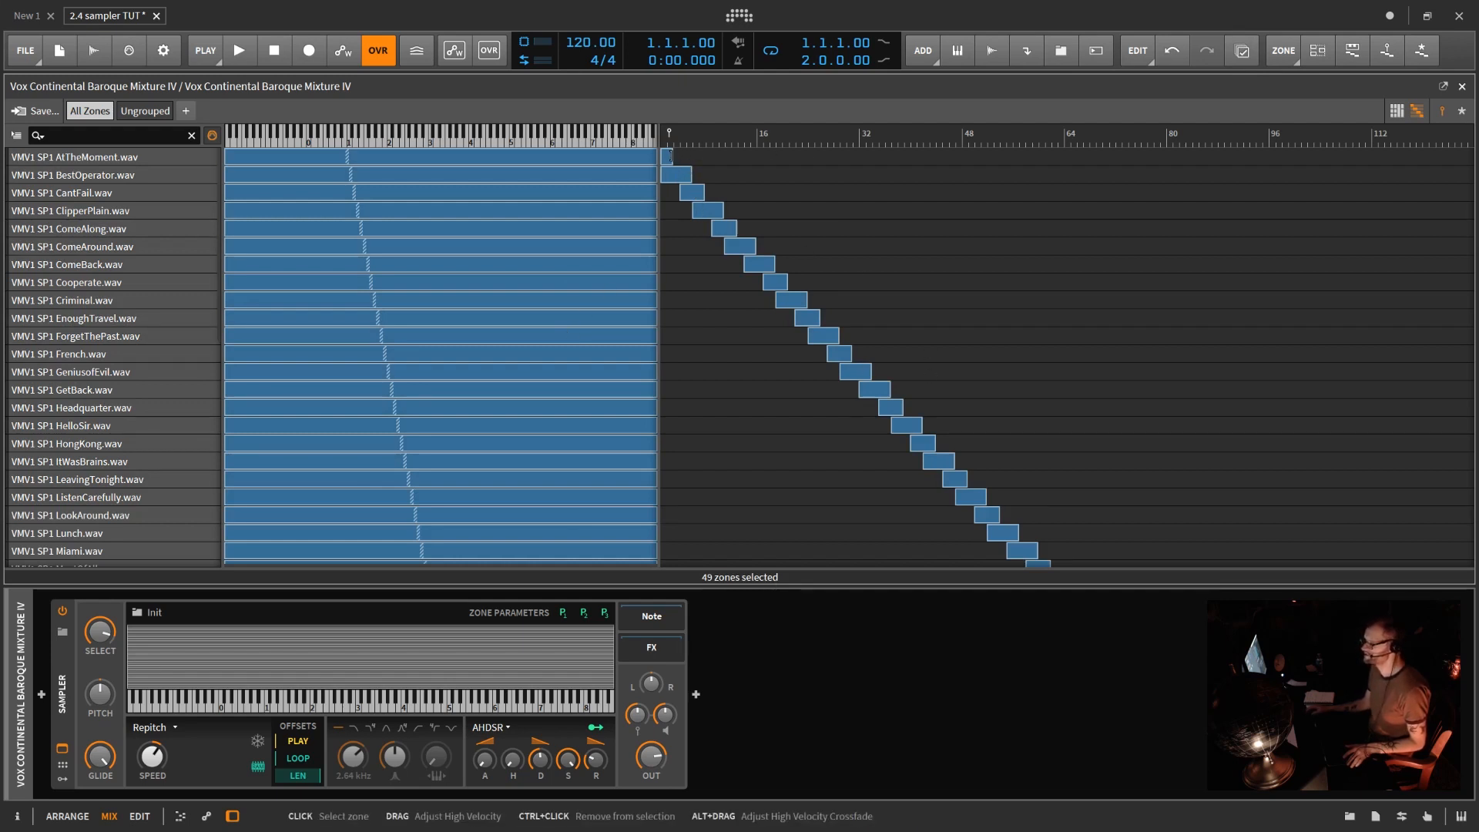
- Extend the high and low velocity limits of all selected zones to cover the full velocity range
left_click_drag(670, 158, 1292, 343)
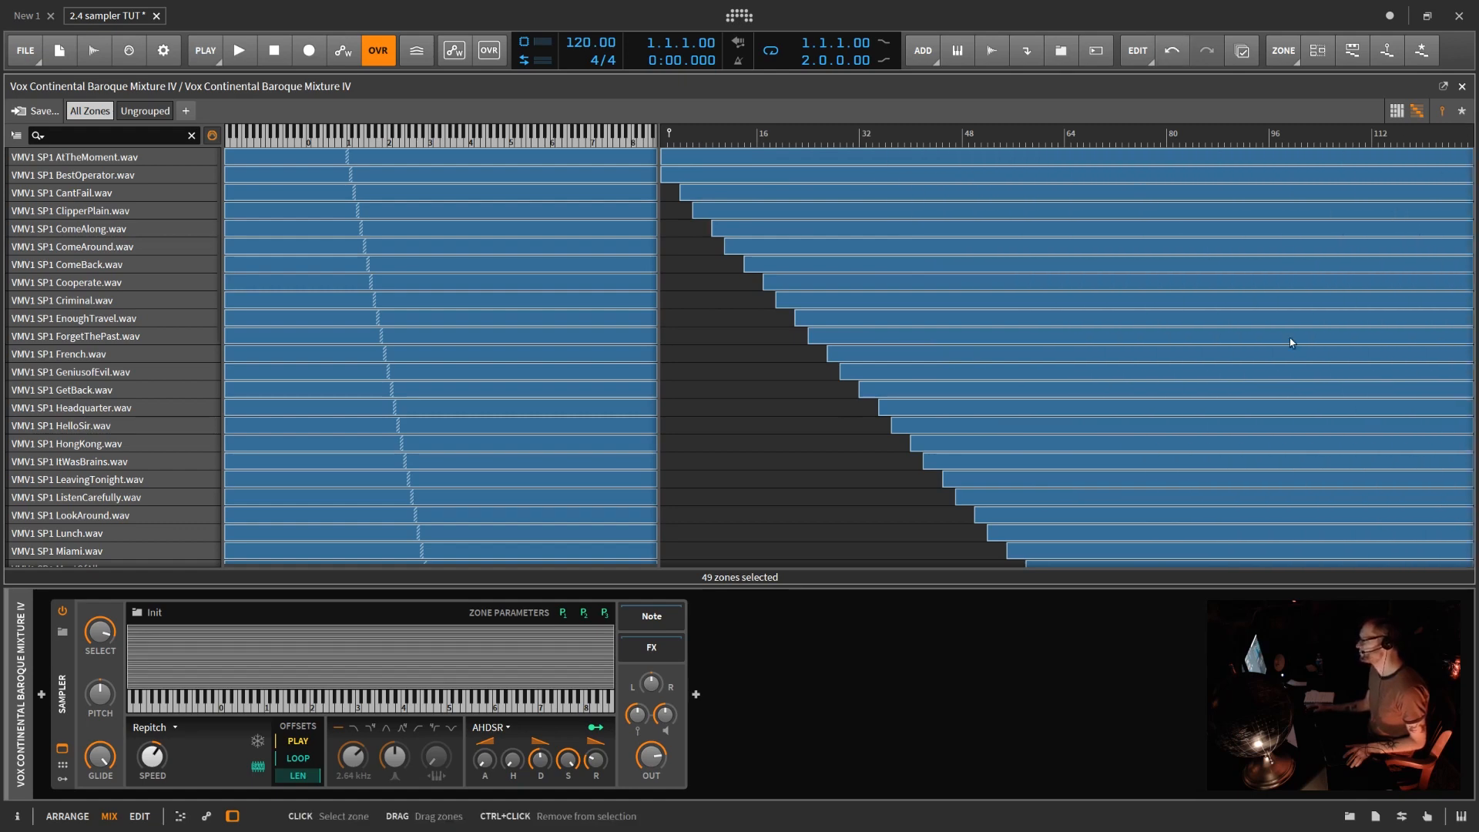
scroll(1117, 478, "down", 5)
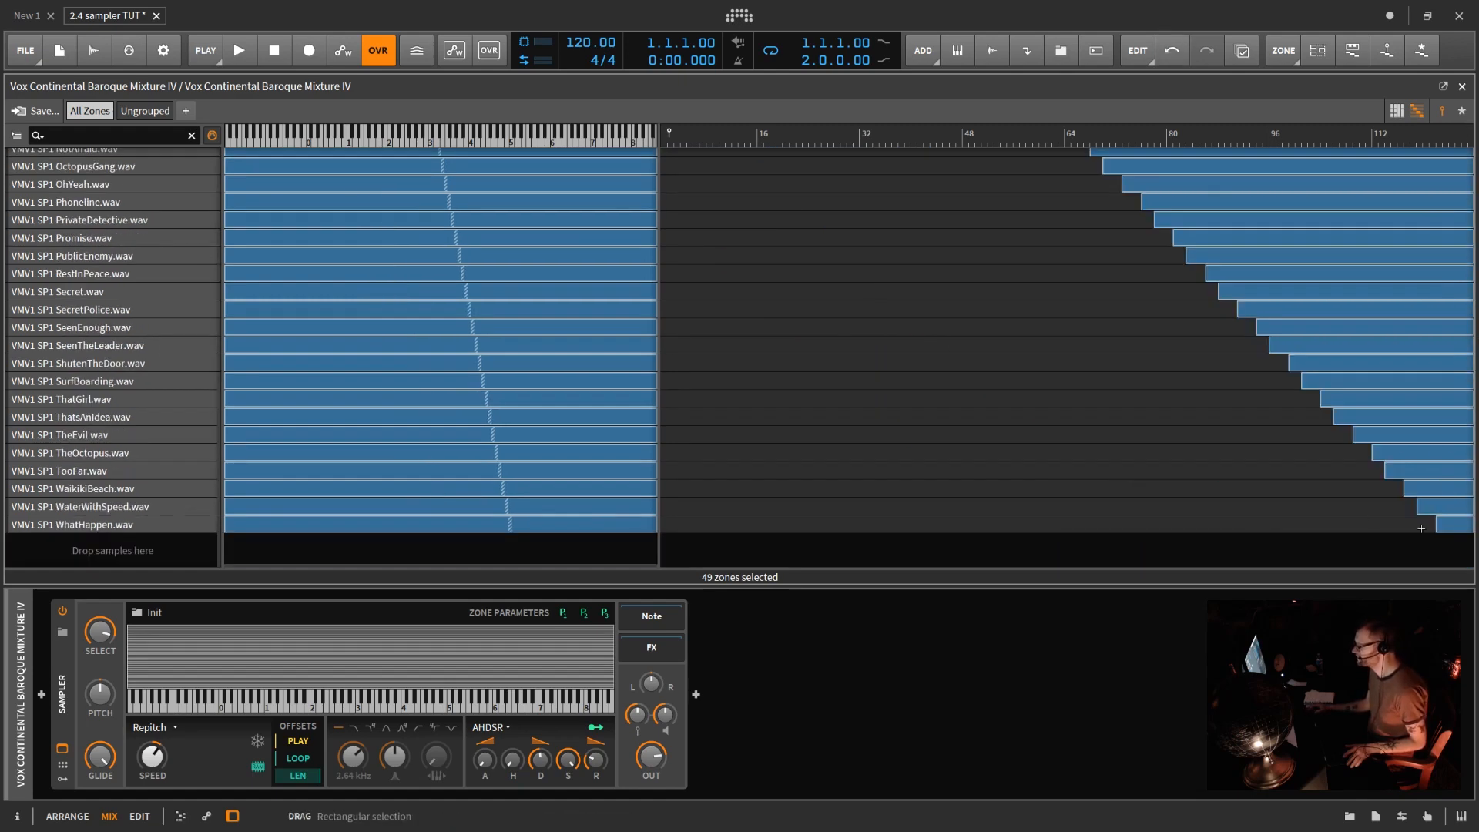
left_click_drag(1437, 527, 363, 524)
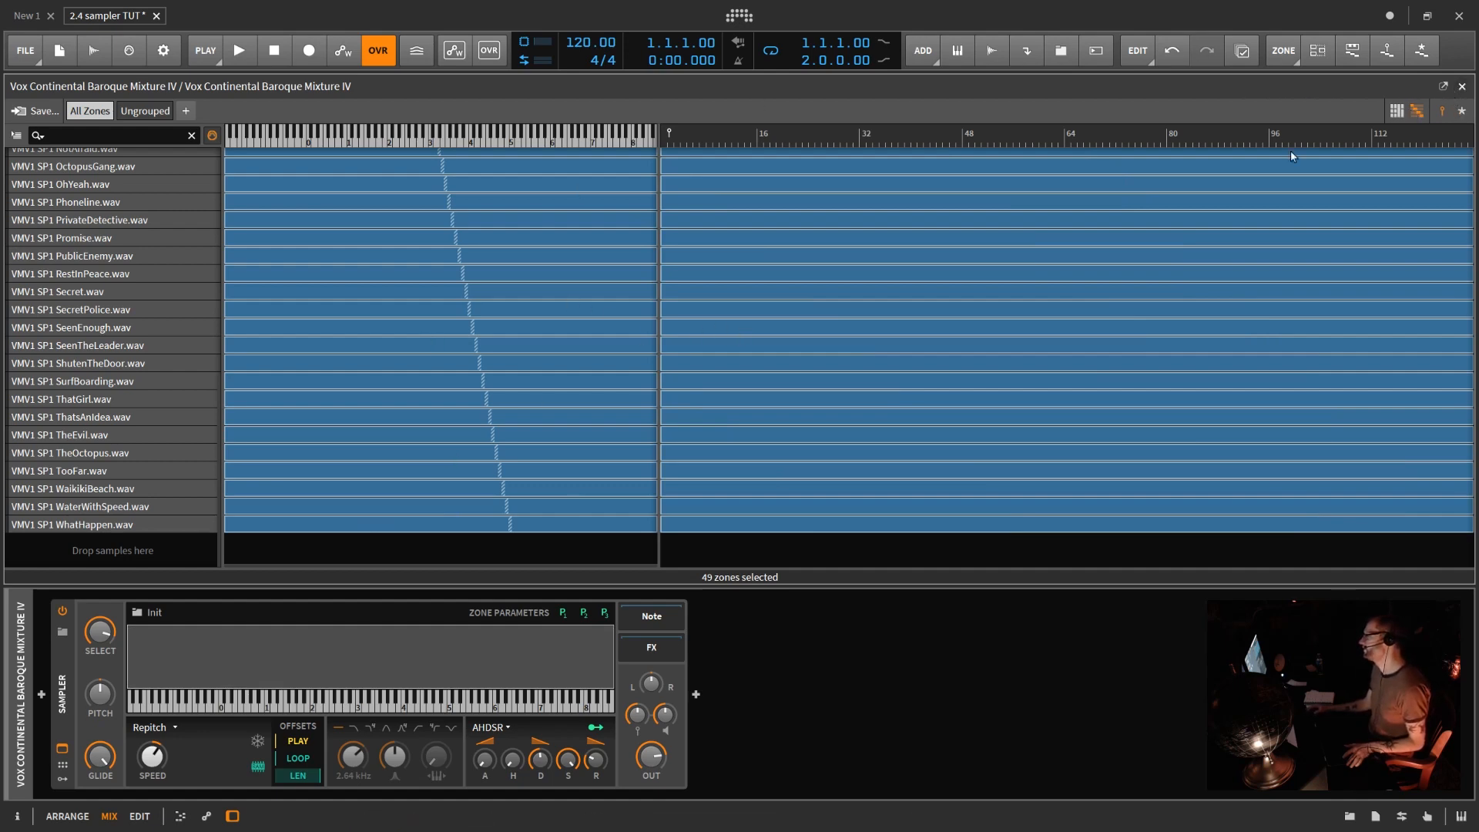
- Distribute the key ranges of all zones equally, look over the zone list, and select the LeavingTonight zone
right_click(471, 281)
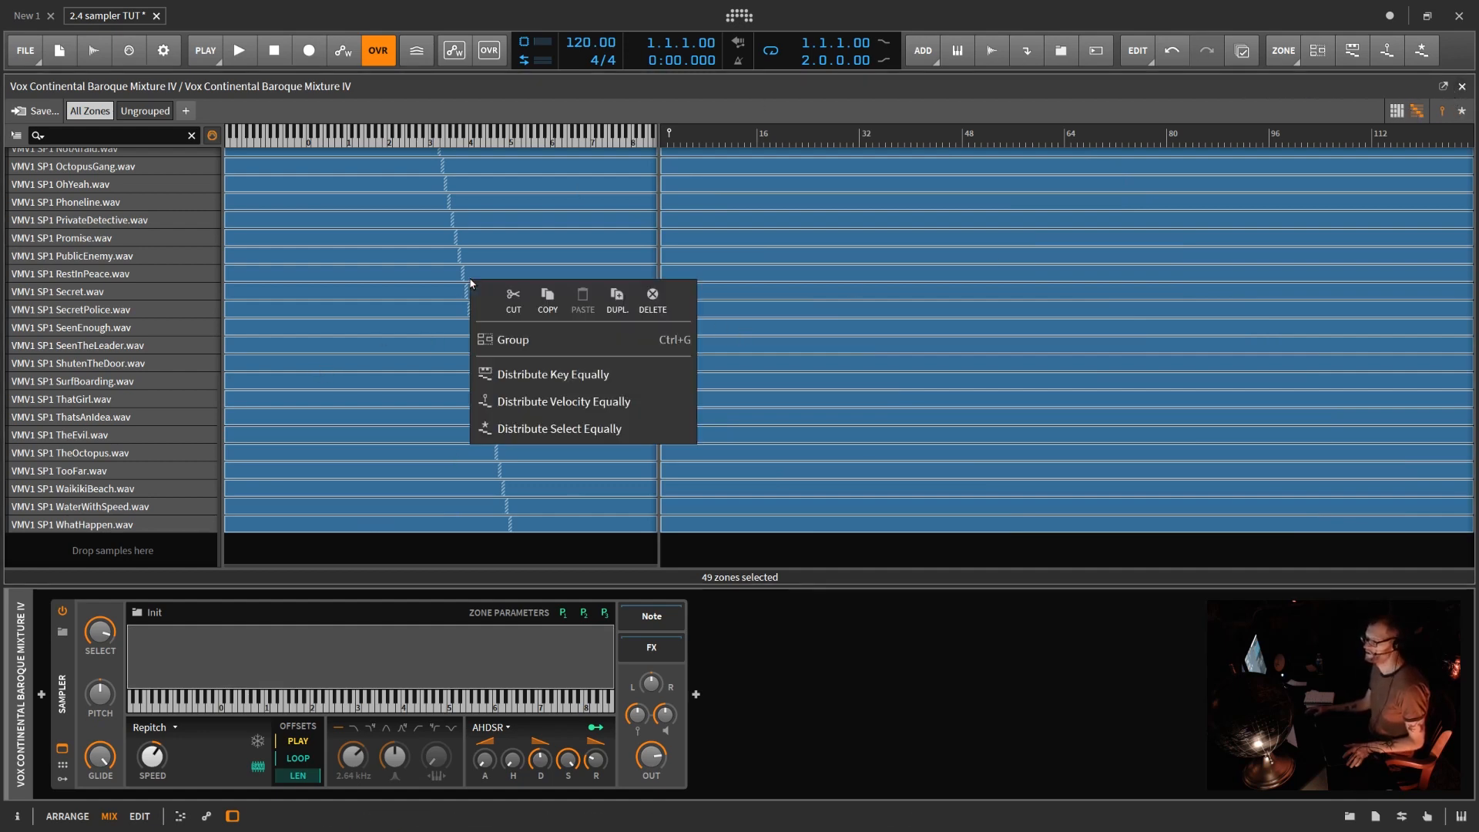
left_click(524, 381)
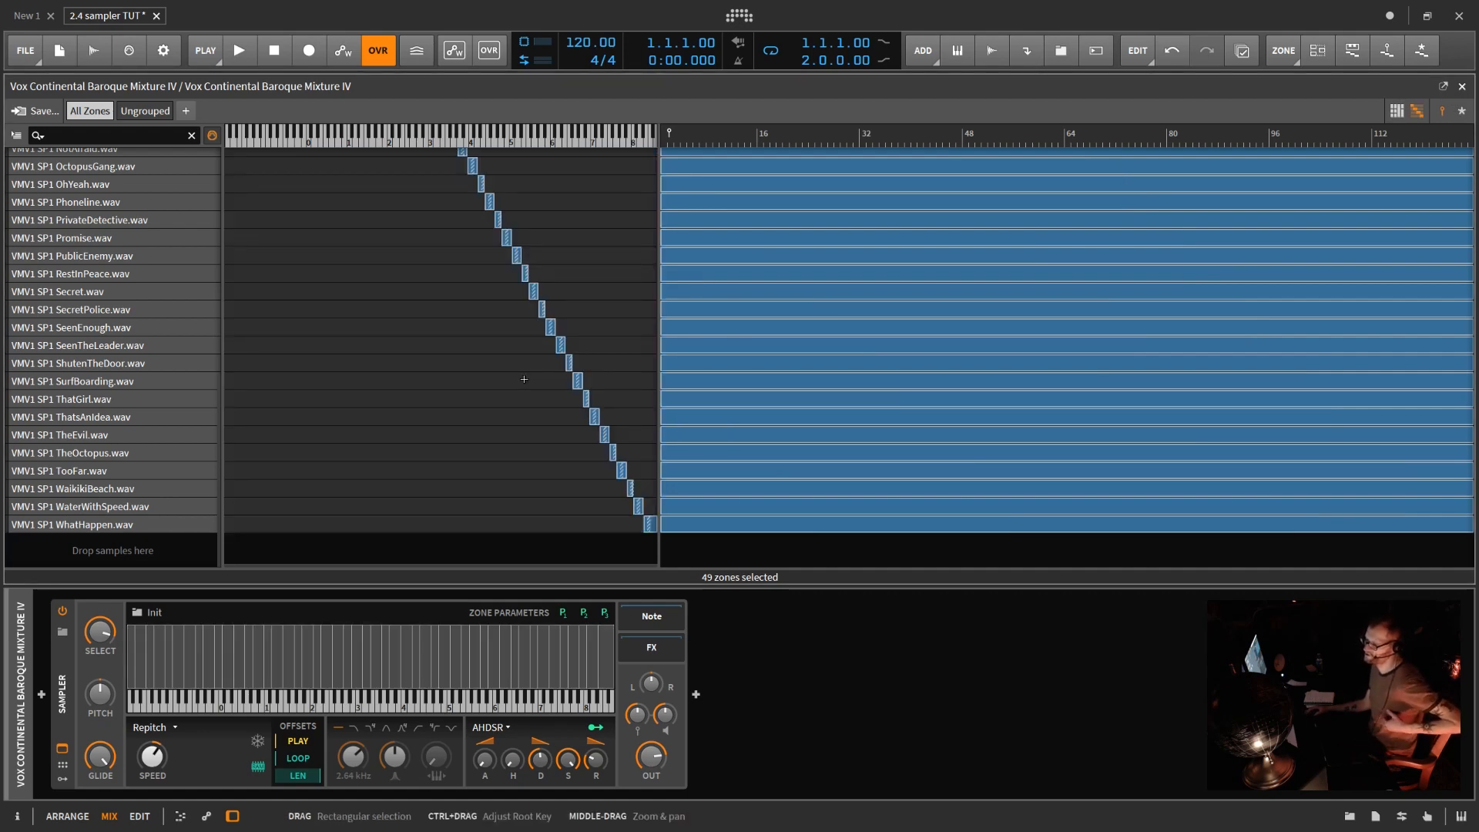
scroll(611, 431, "up", 5)
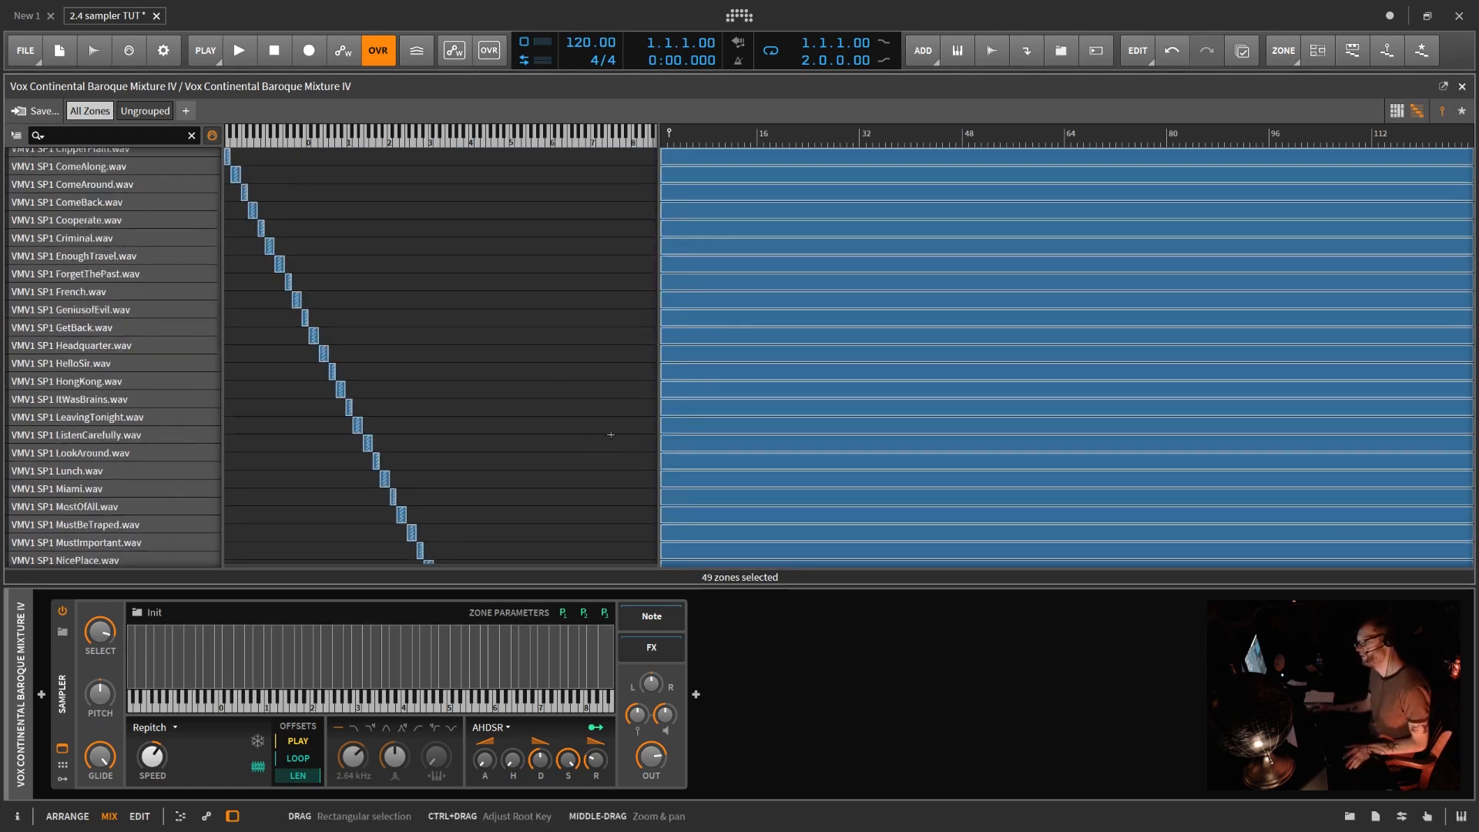
scroll(611, 433, "down", 5)
scroll(610, 429, "up", 5)
left_click(608, 427)
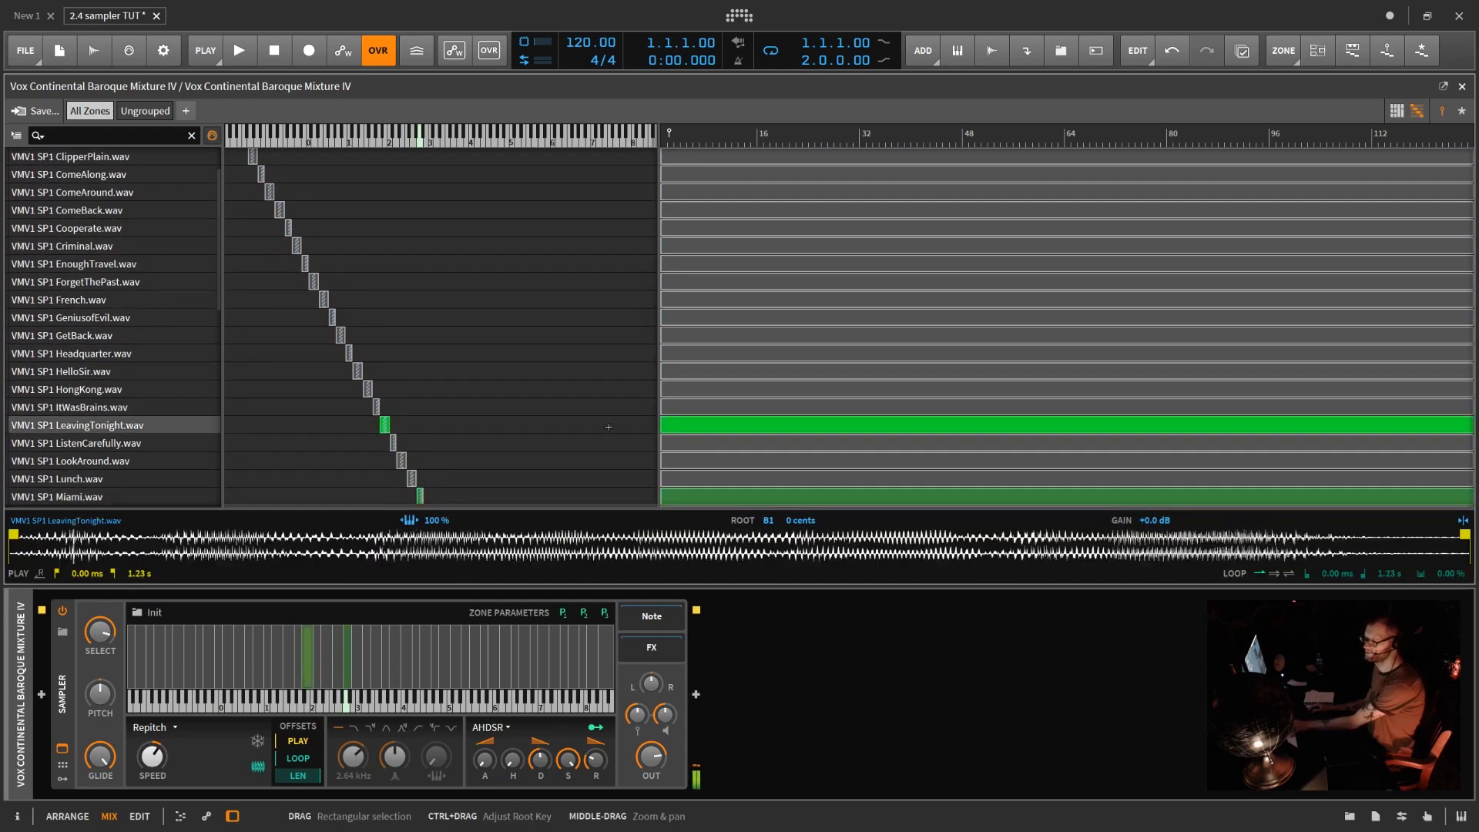
scroll(585, 387, "up", 2)
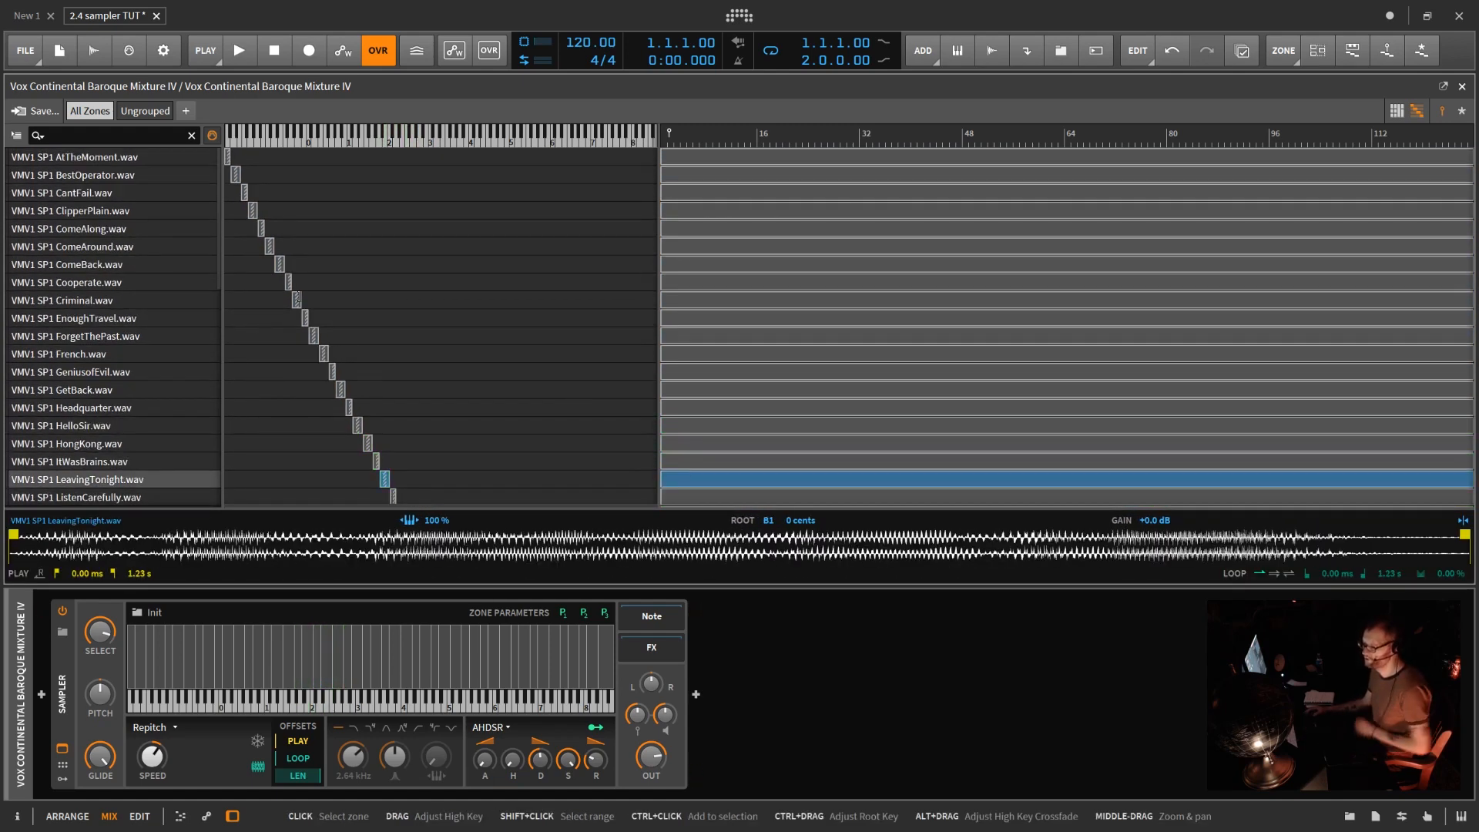
- Extend the Criminal zone's key range upward and downward until it covers the entire keyboard
left_click_drag(299, 300, 405, 324)
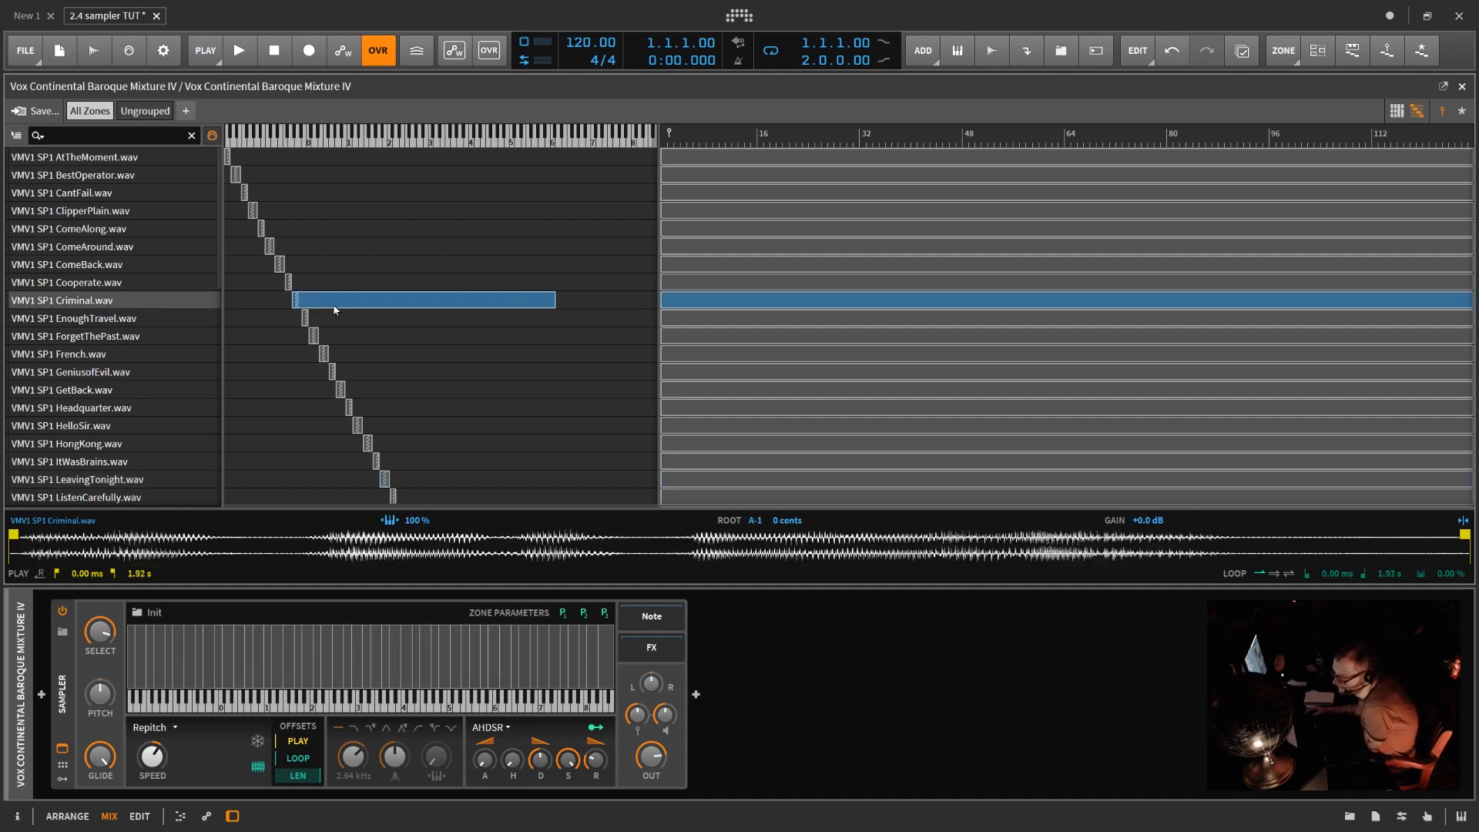
left_click_drag(295, 300, 226, 300)
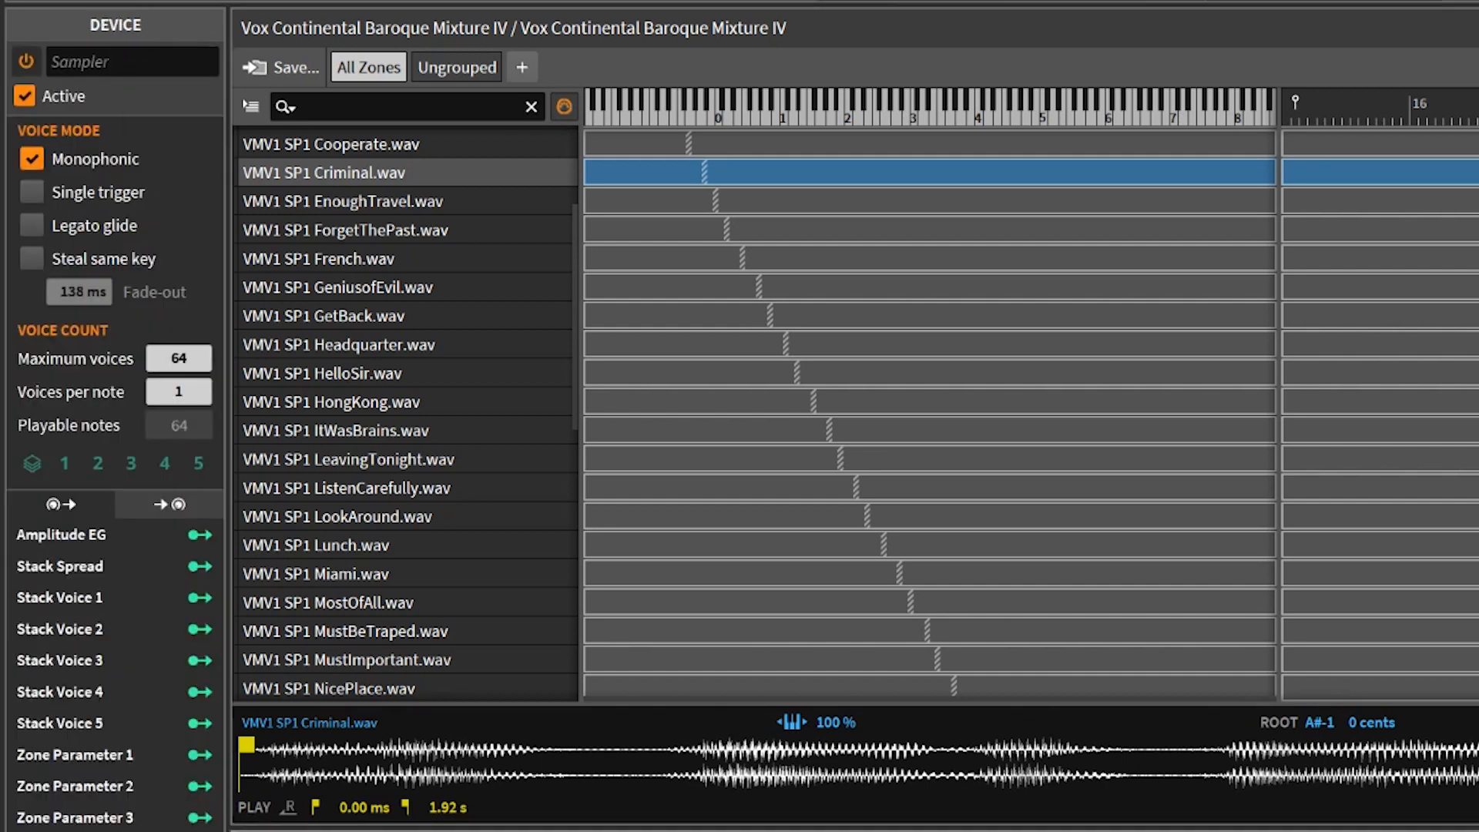
left_click(625, 171)
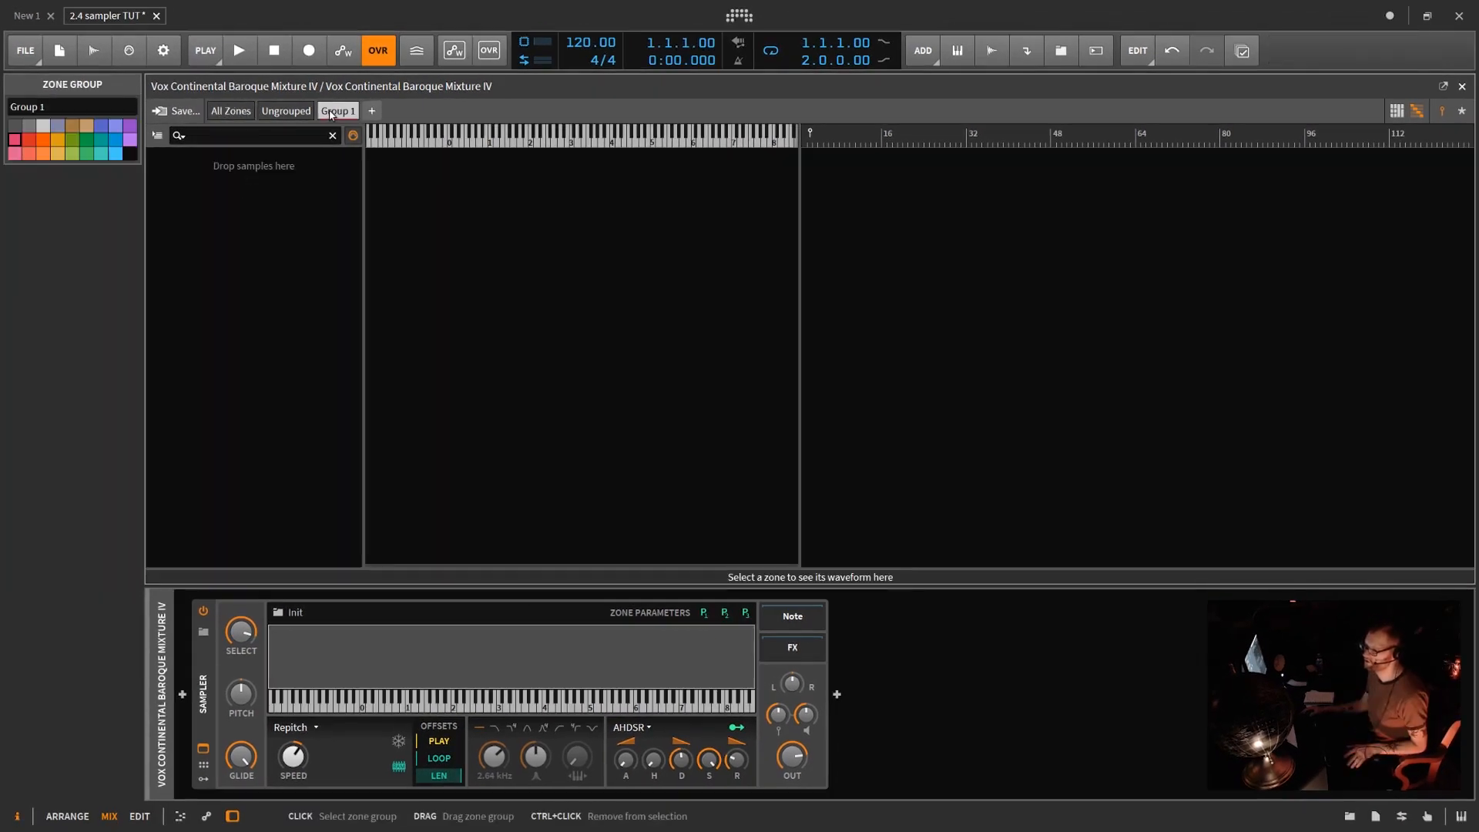
- Color the new zone group light blue and name it la la
left_click(117, 155)
left_click(58, 107)
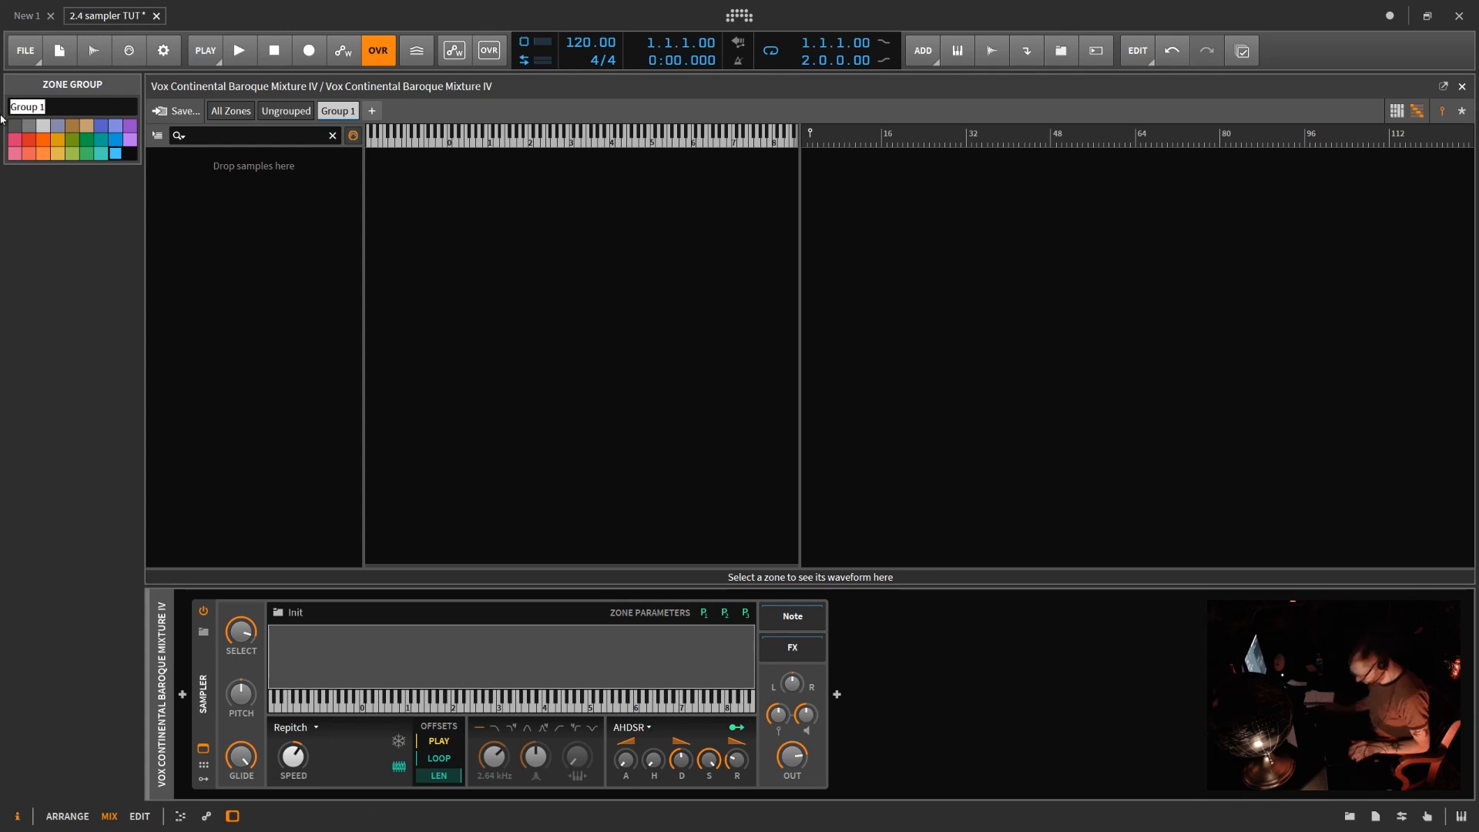
type("la la")
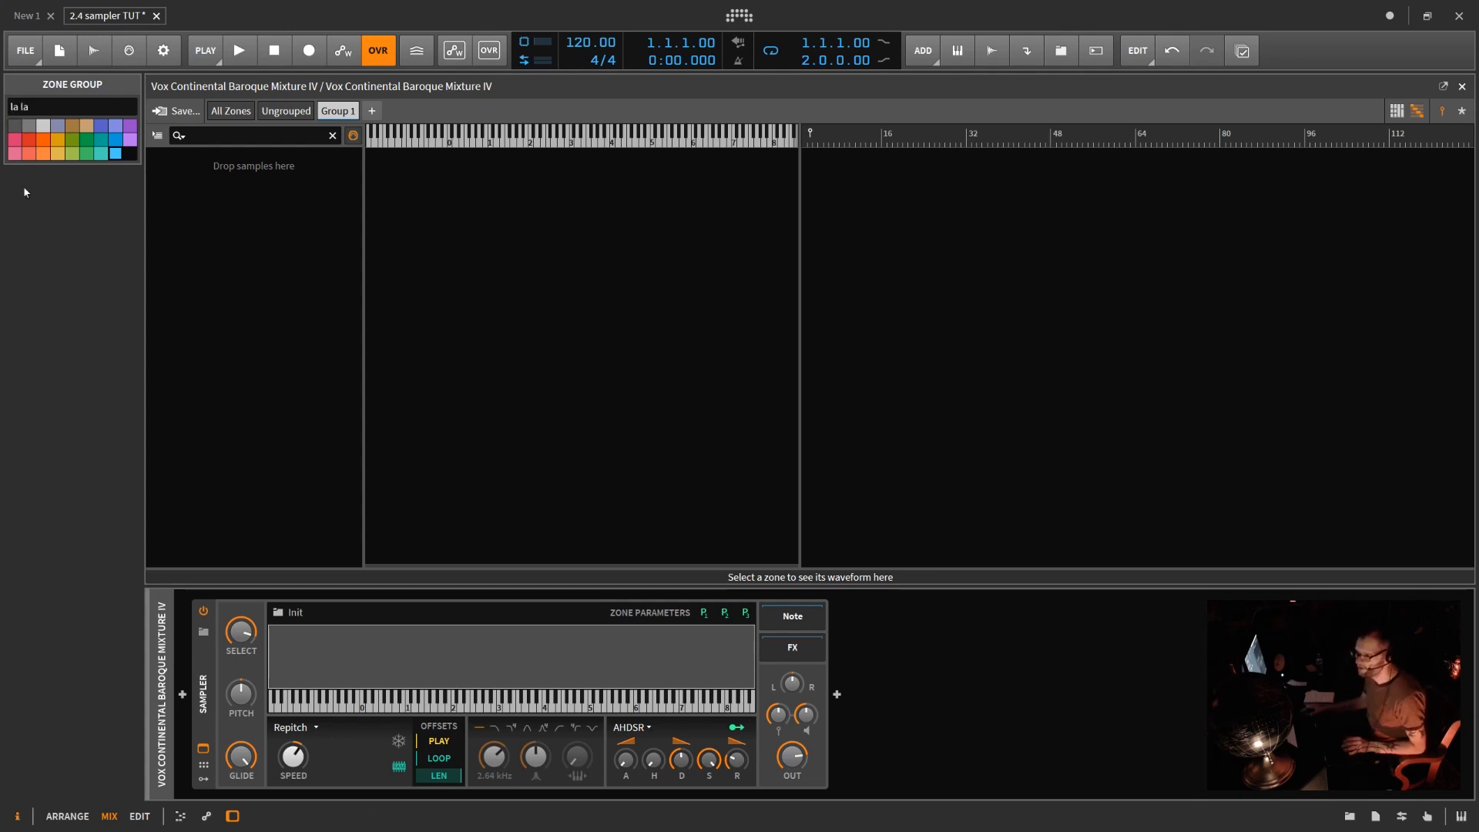
key("Return")
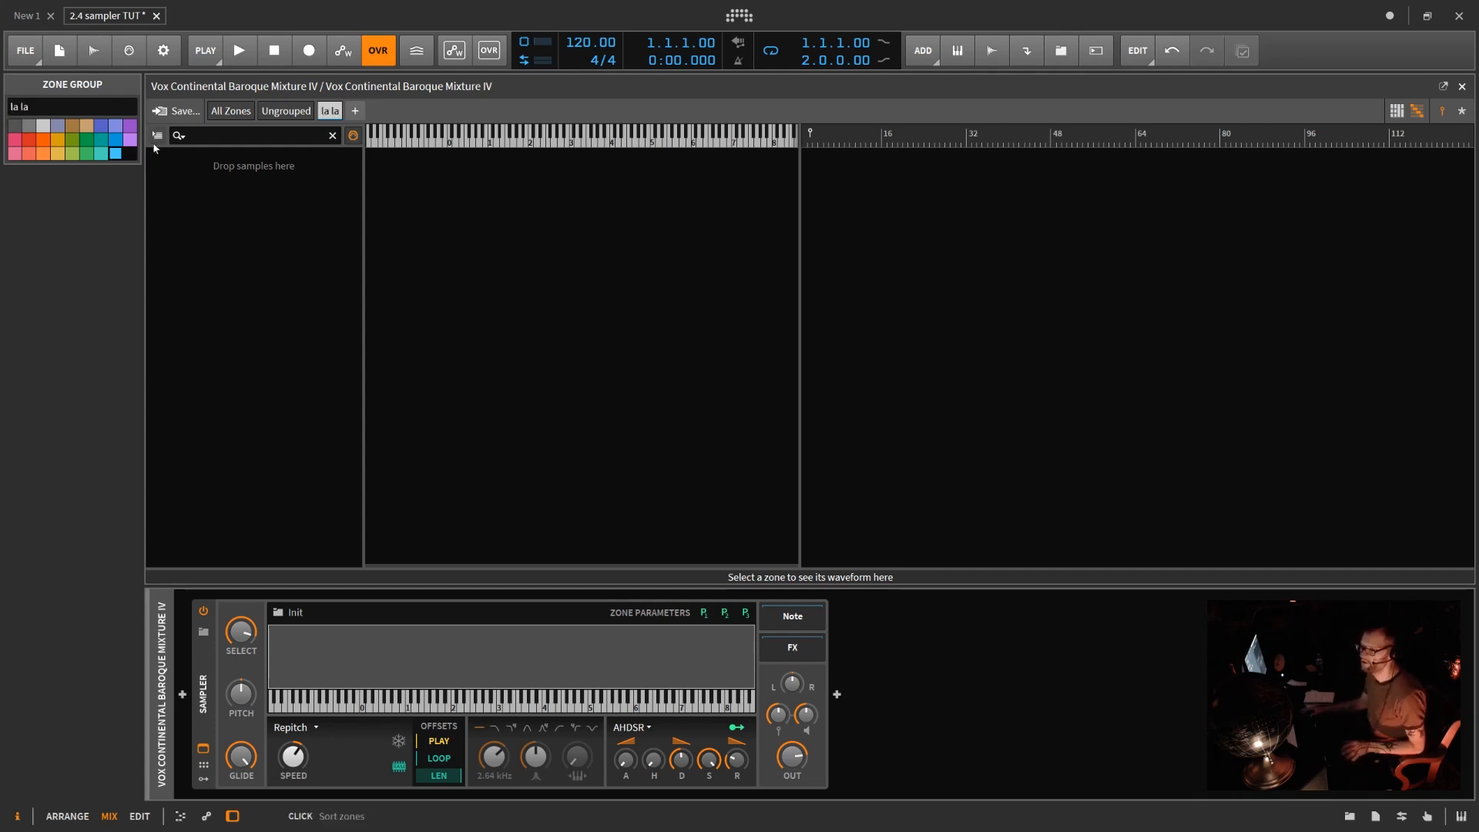
- Show all zones and assign the ComeAround zone to the la la group
left_click(230, 110)
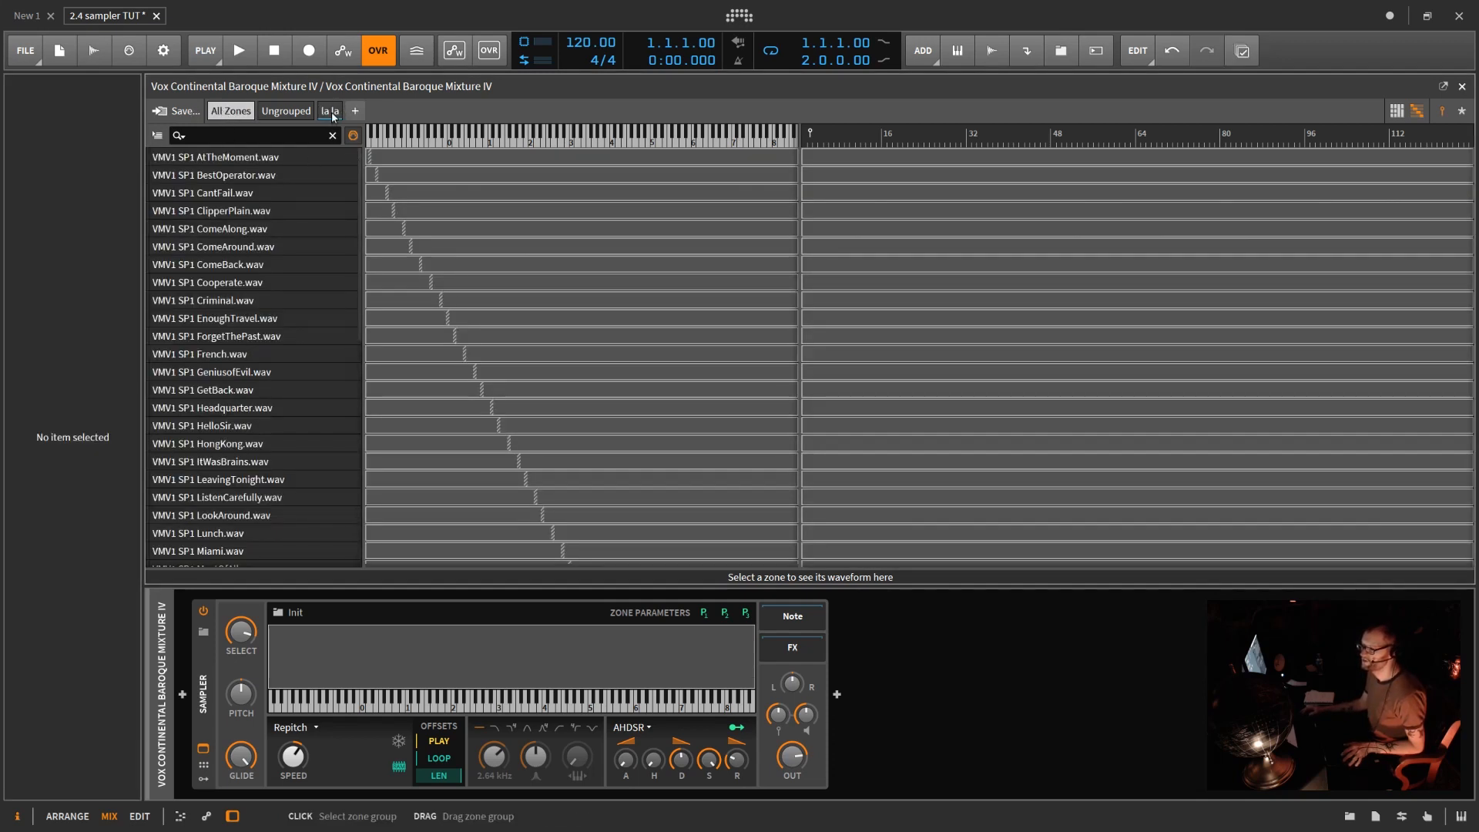
left_click(454, 254)
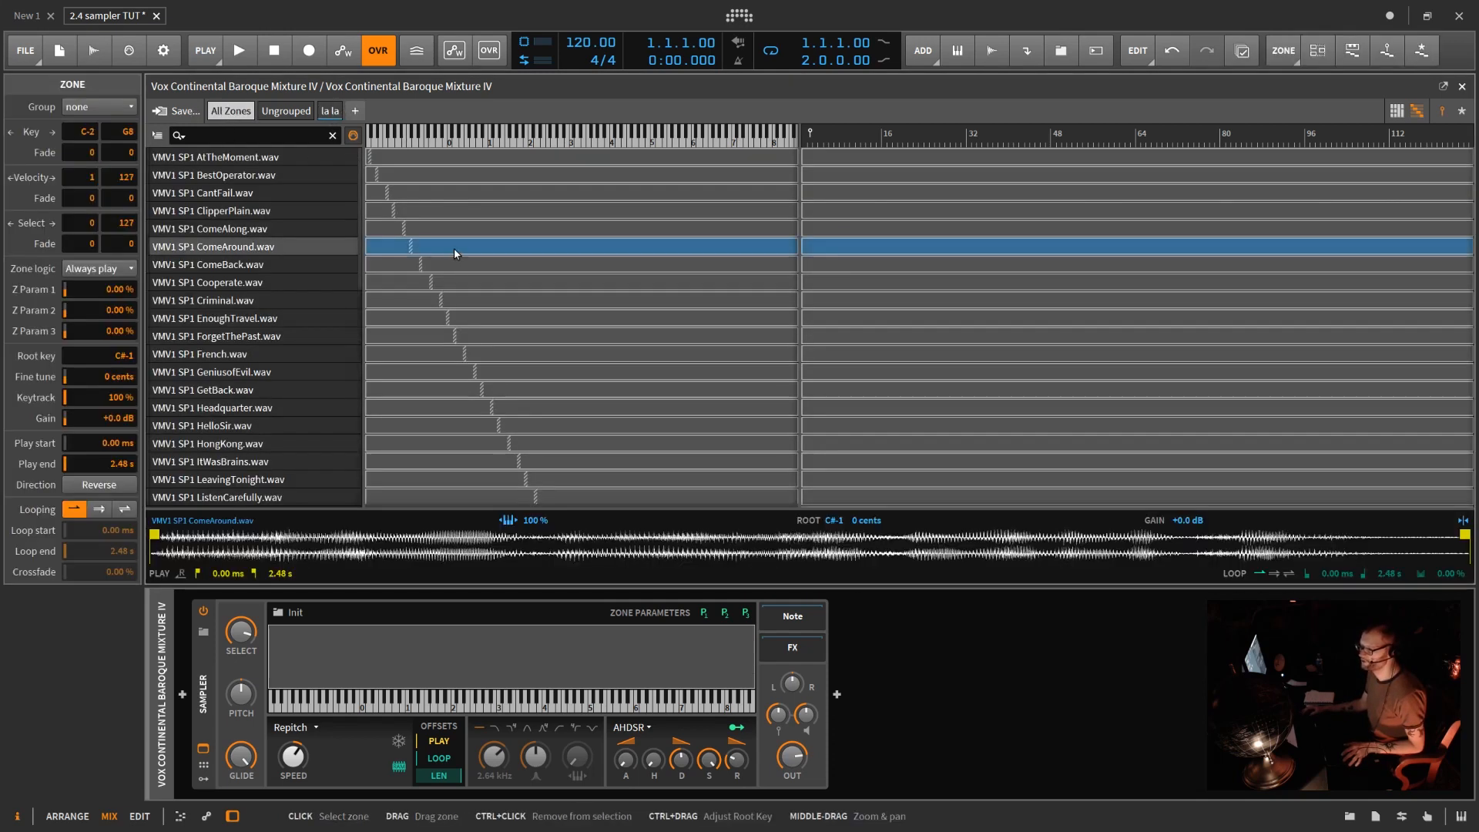
left_click(96, 108)
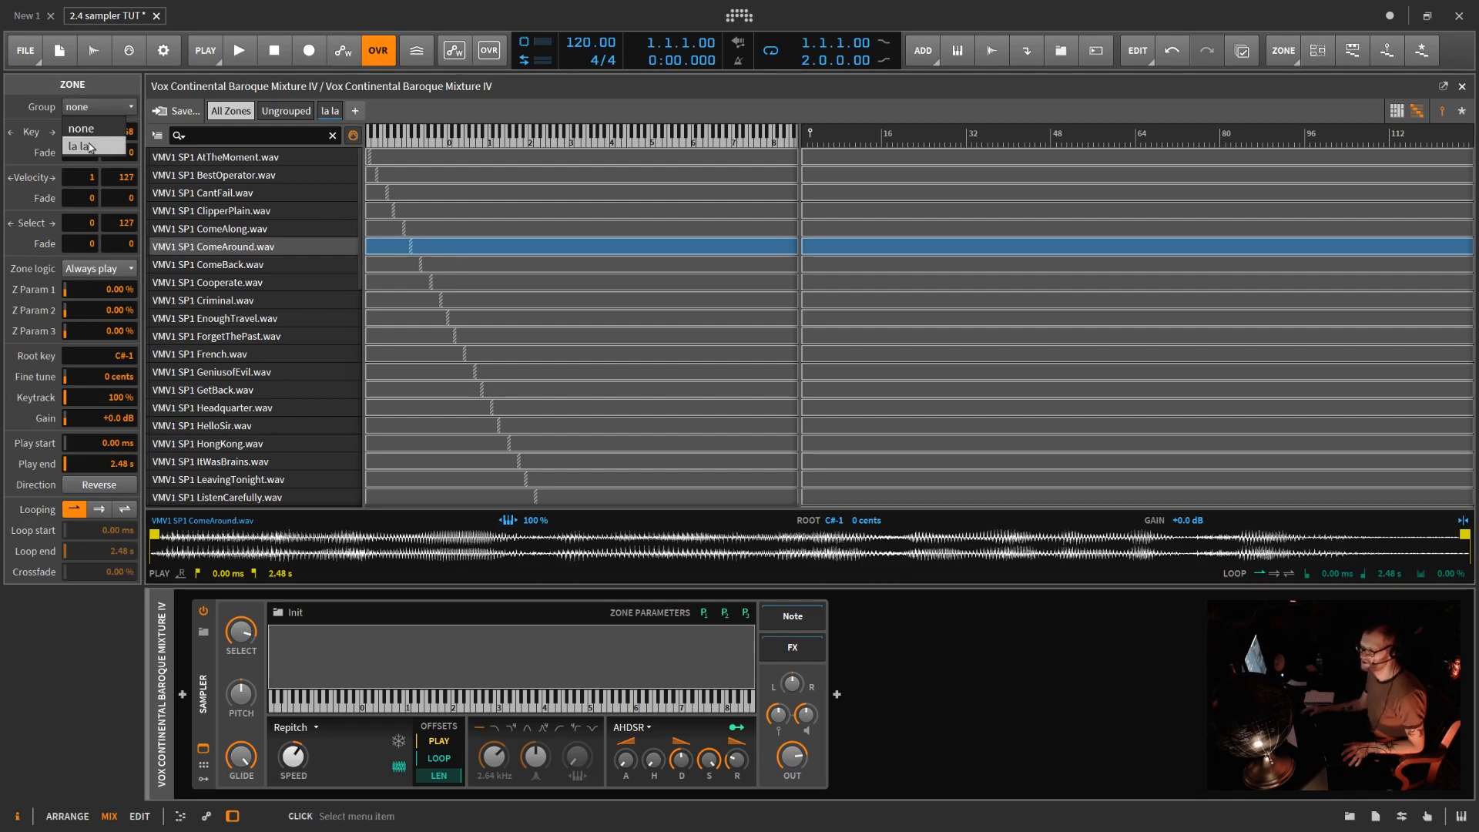
left_click(91, 146)
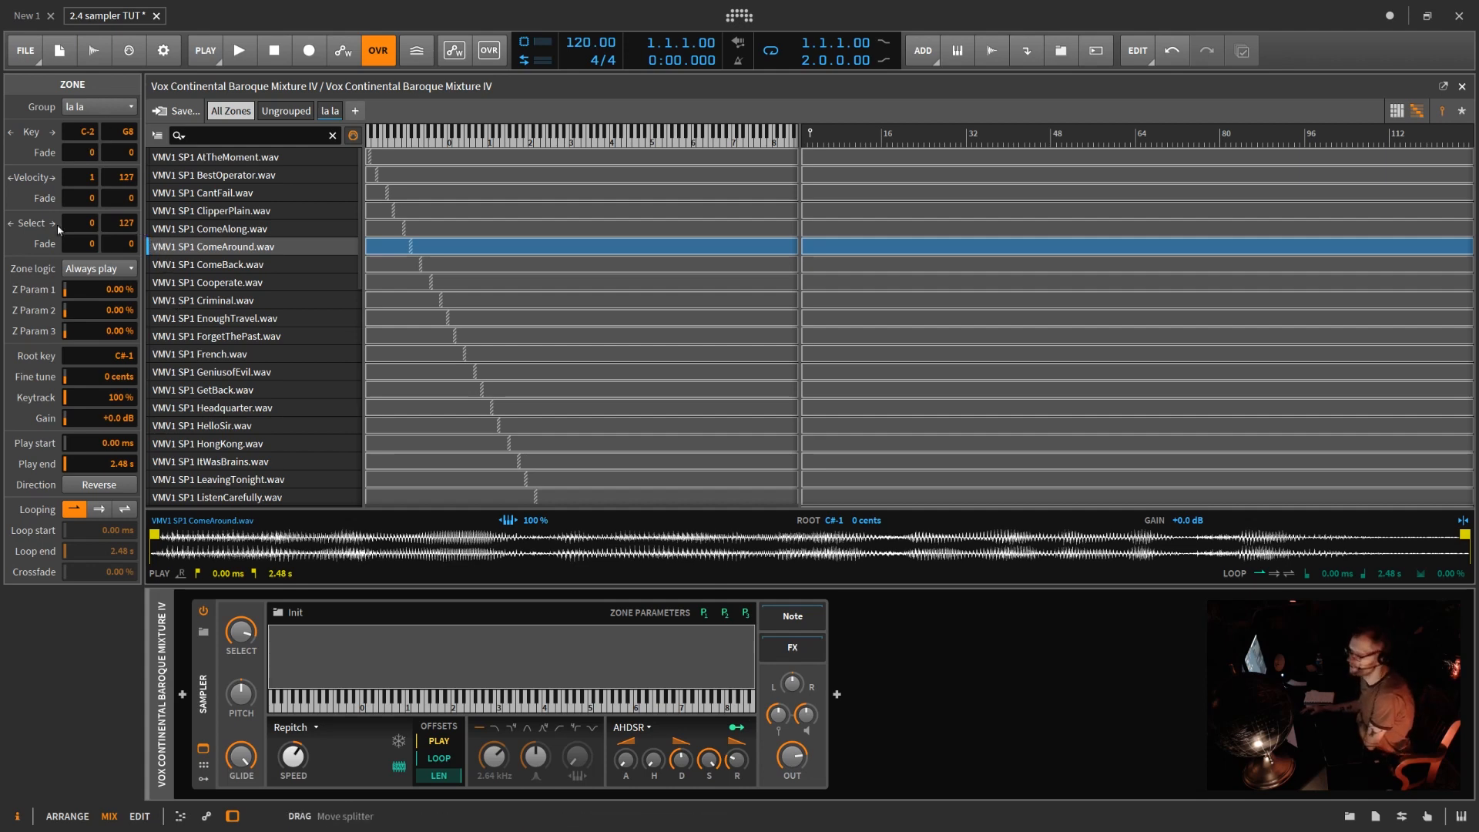
left_click(87, 108)
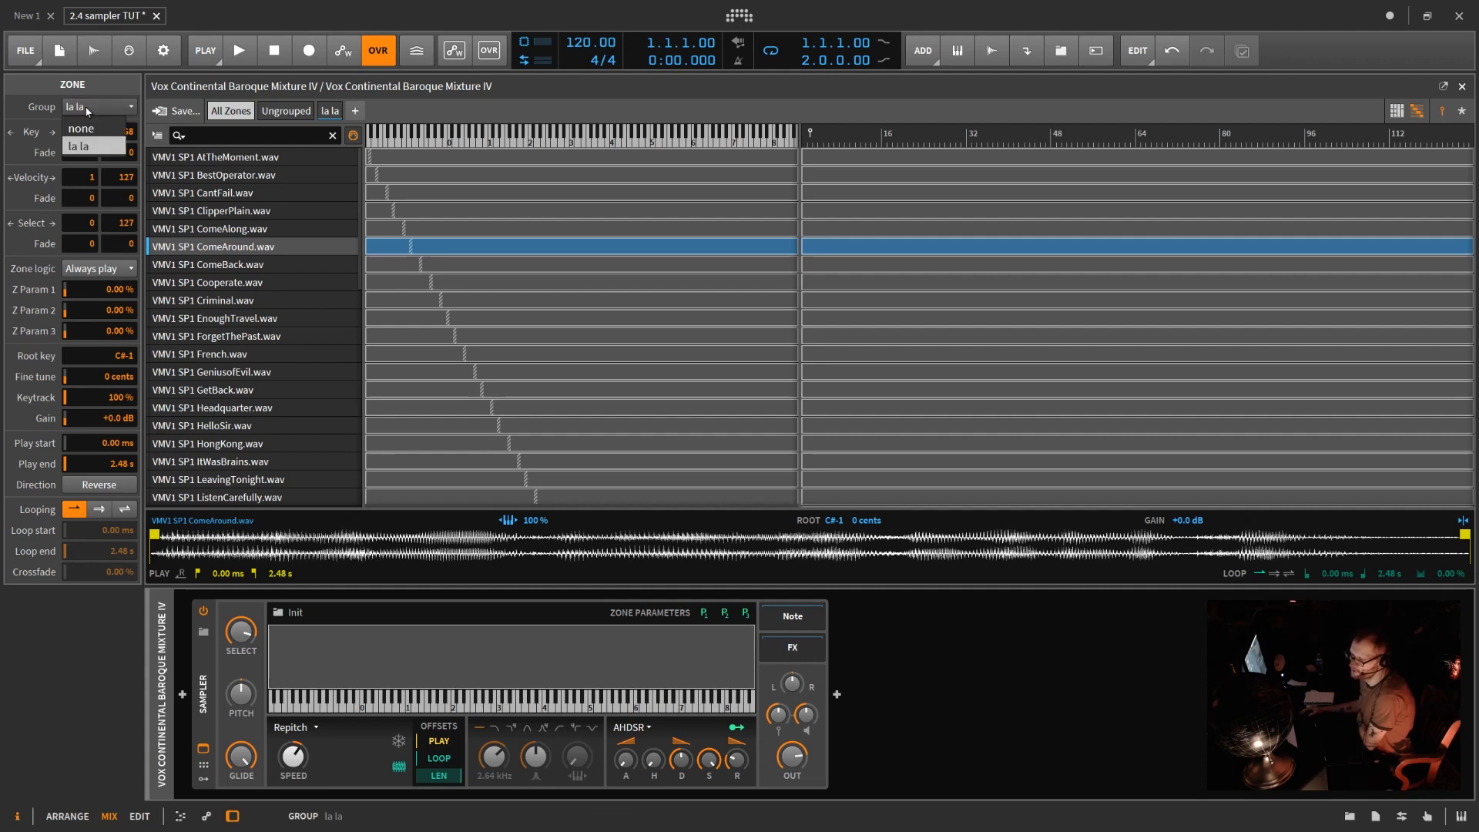
left_click(87, 109)
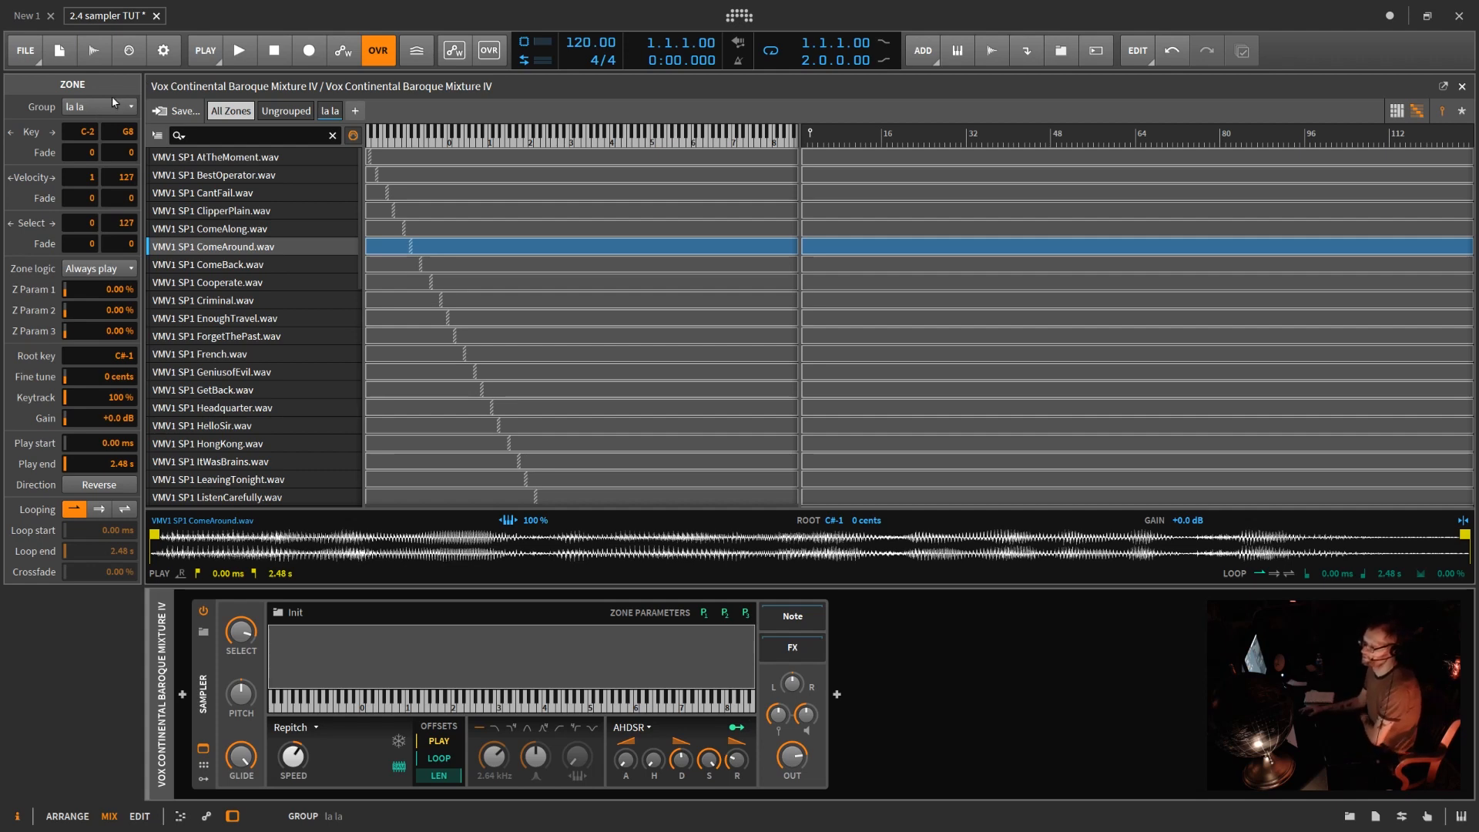
- Add a second zone group, name it super dooper, and color it light brown
left_click(356, 113)
double_click(366, 113)
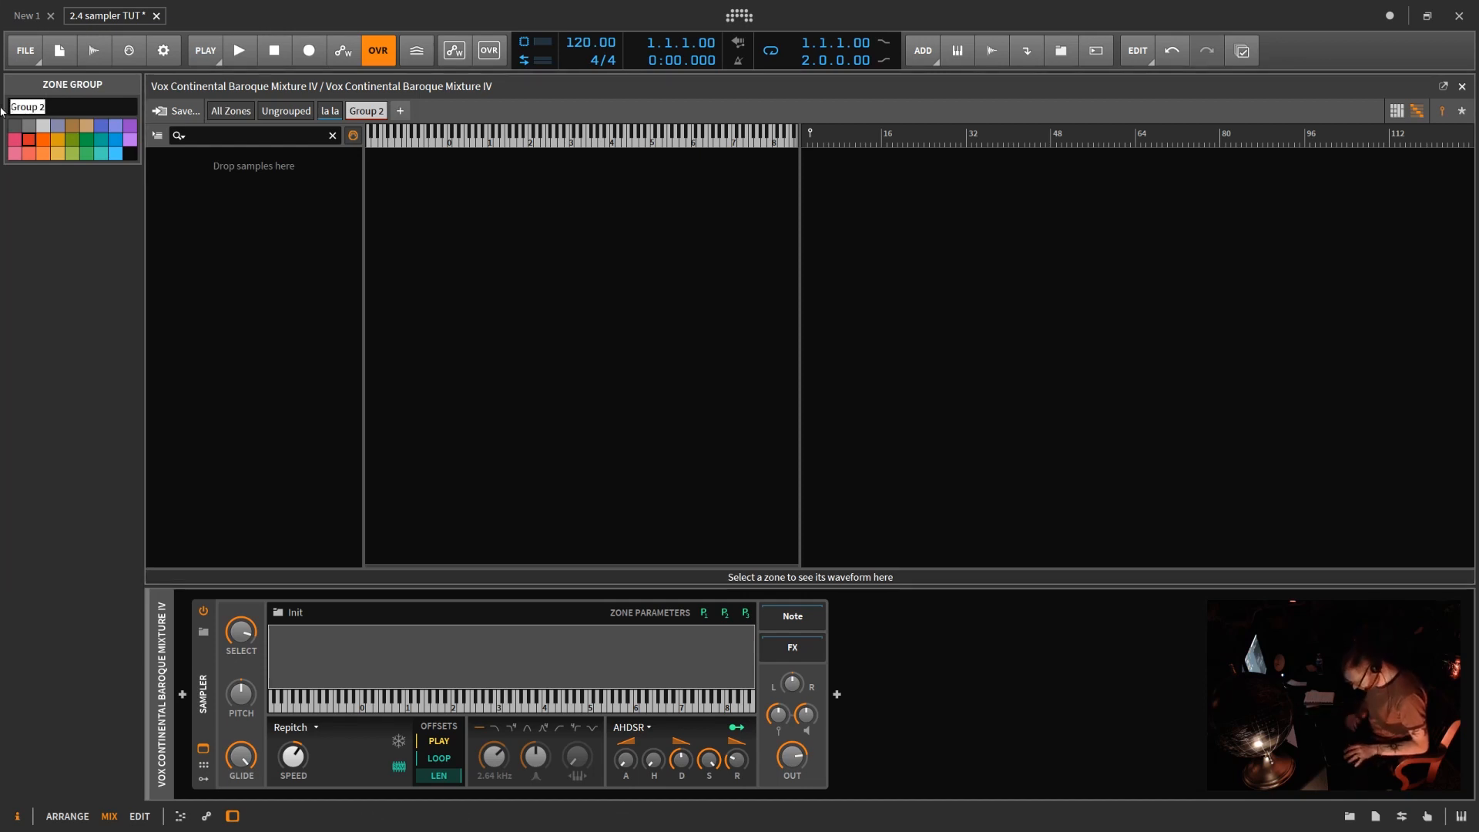
type("super")
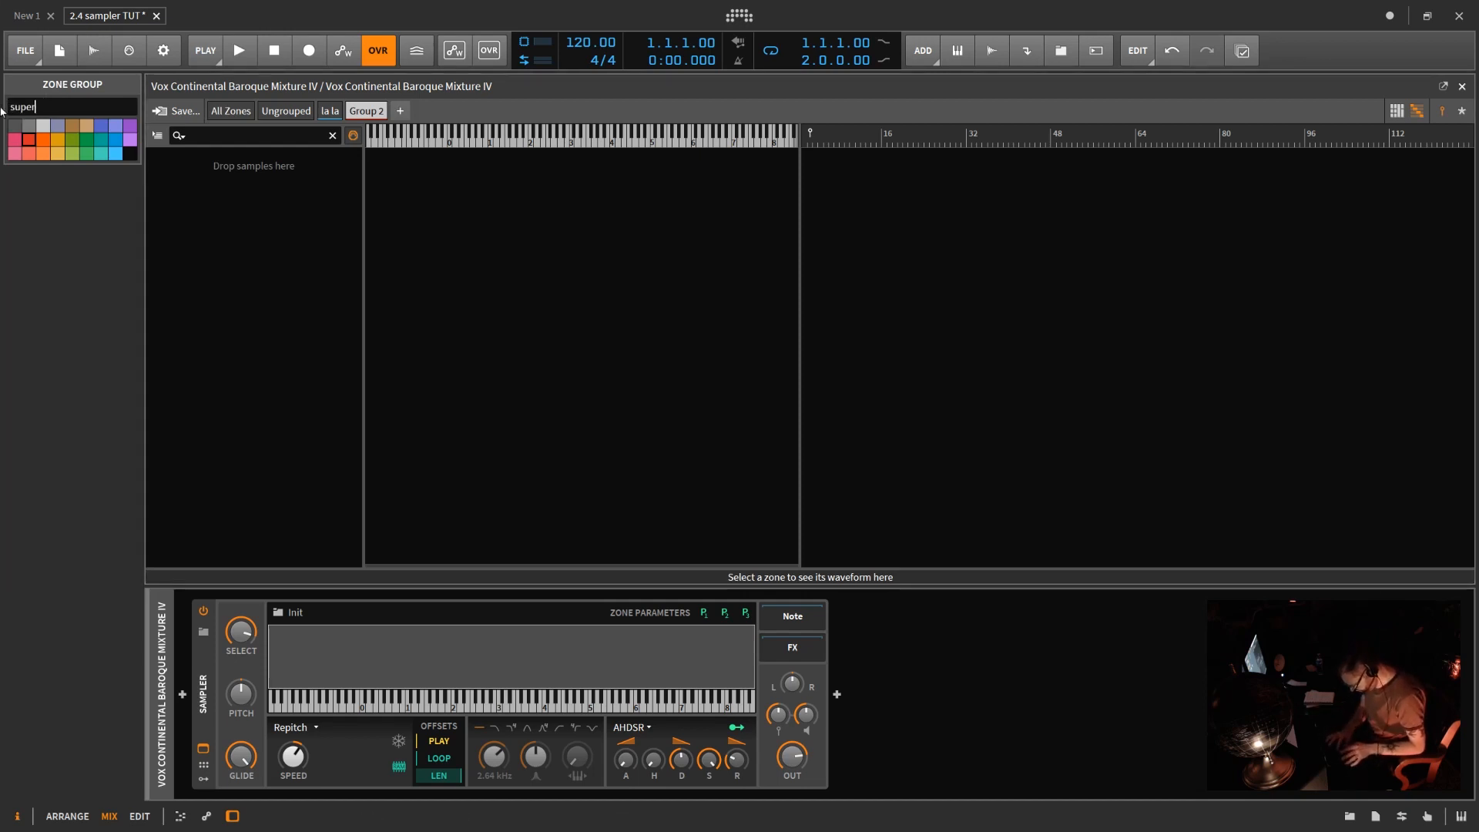
type(" dooper")
left_click(87, 125)
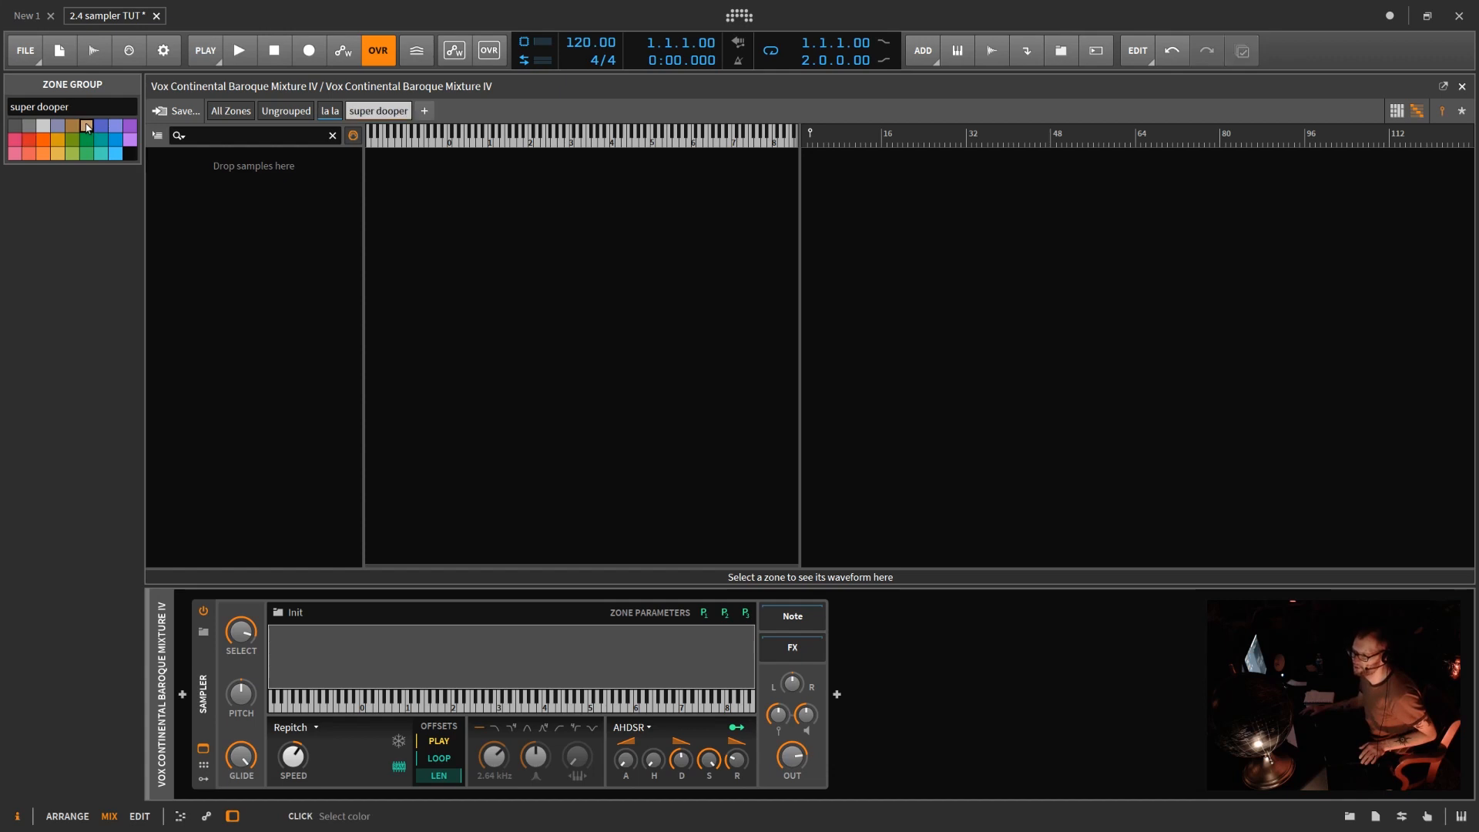
- From the list of all zones, assign the CantFail, French and HelloSir zones to the super dooper group
left_click(232, 111)
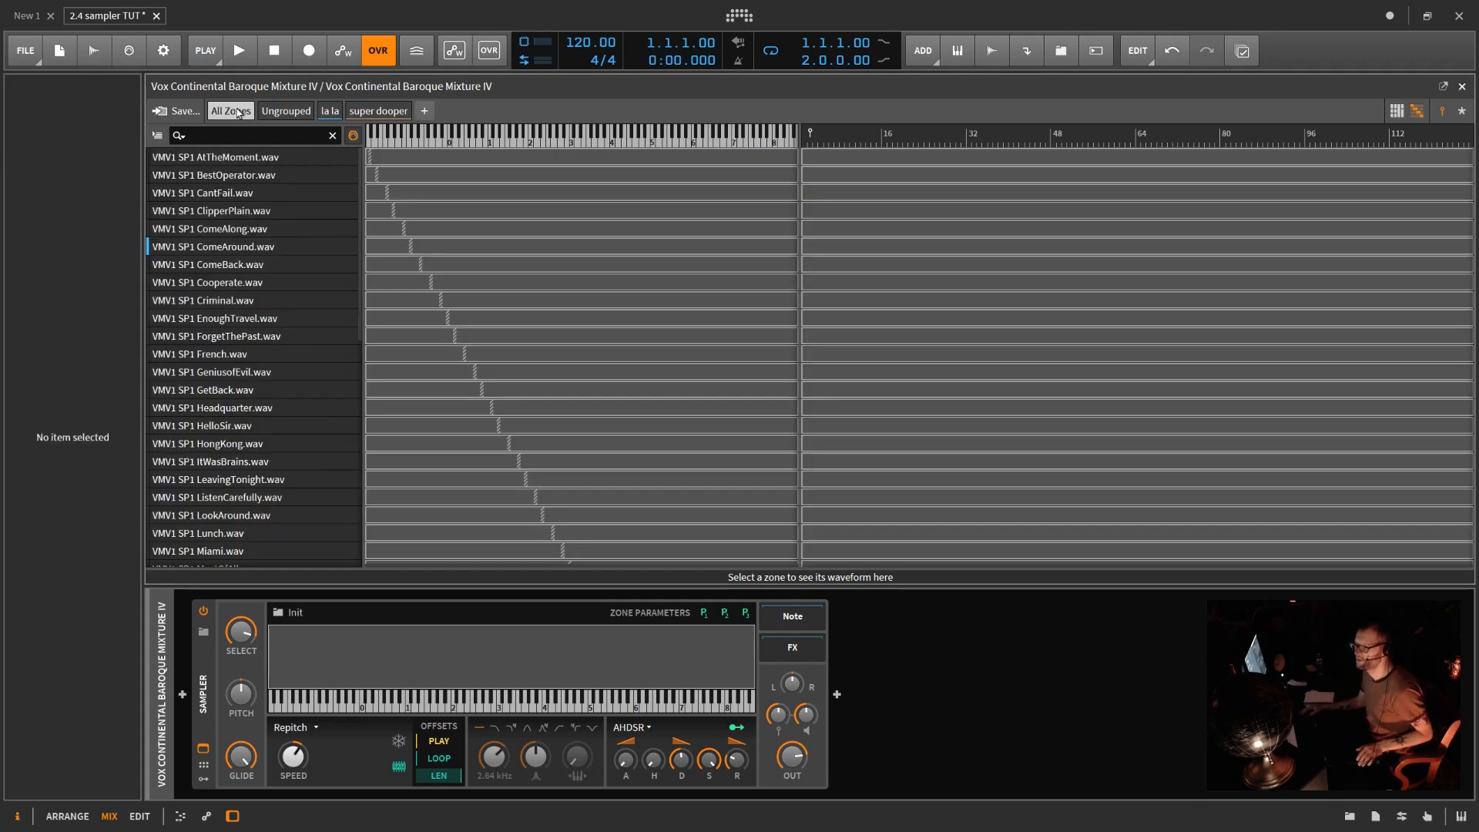
left_click(219, 194)
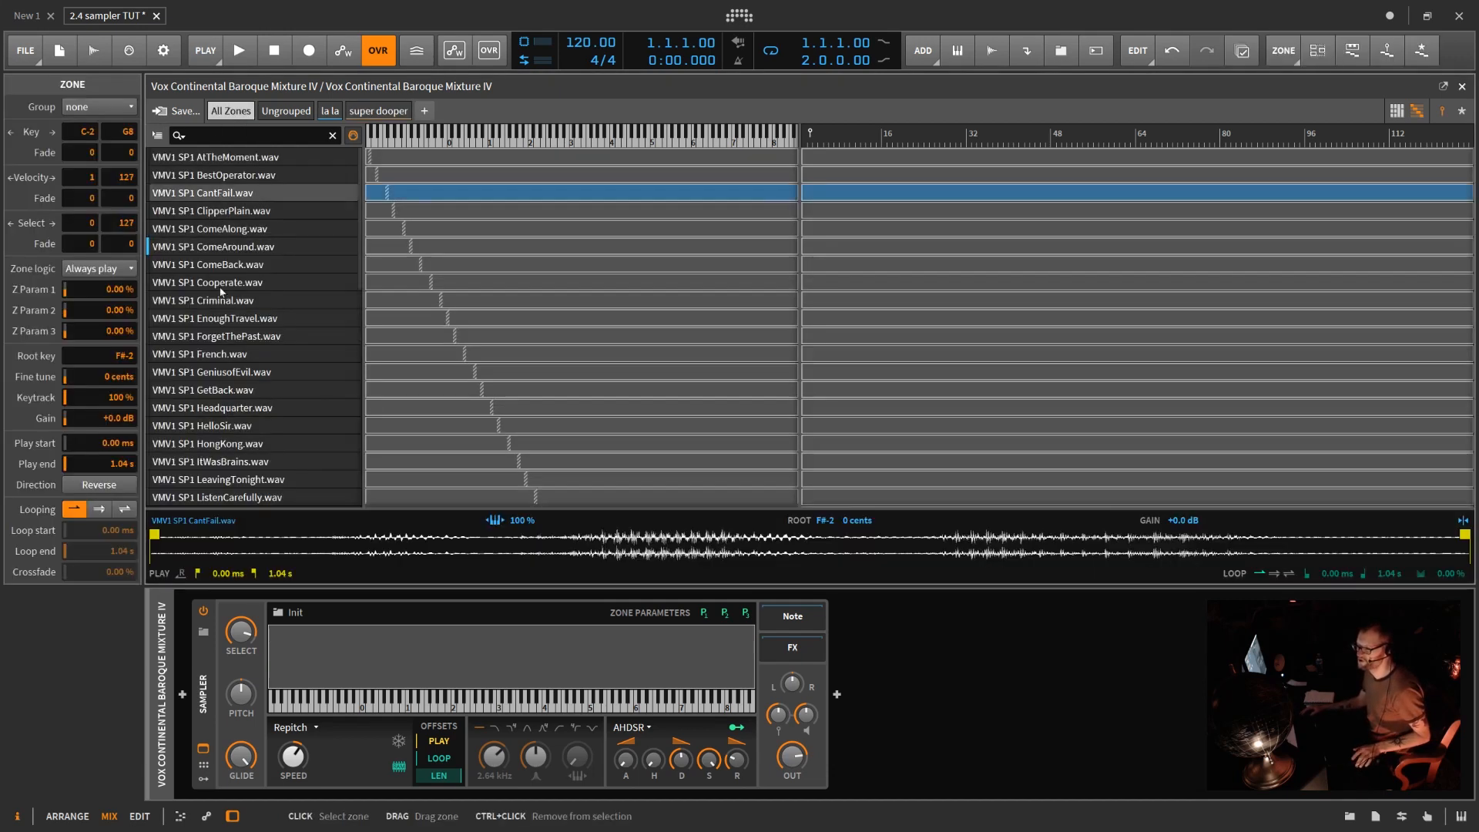
left_click(212, 353, "ctrl")
left_click(210, 426, "ctrl")
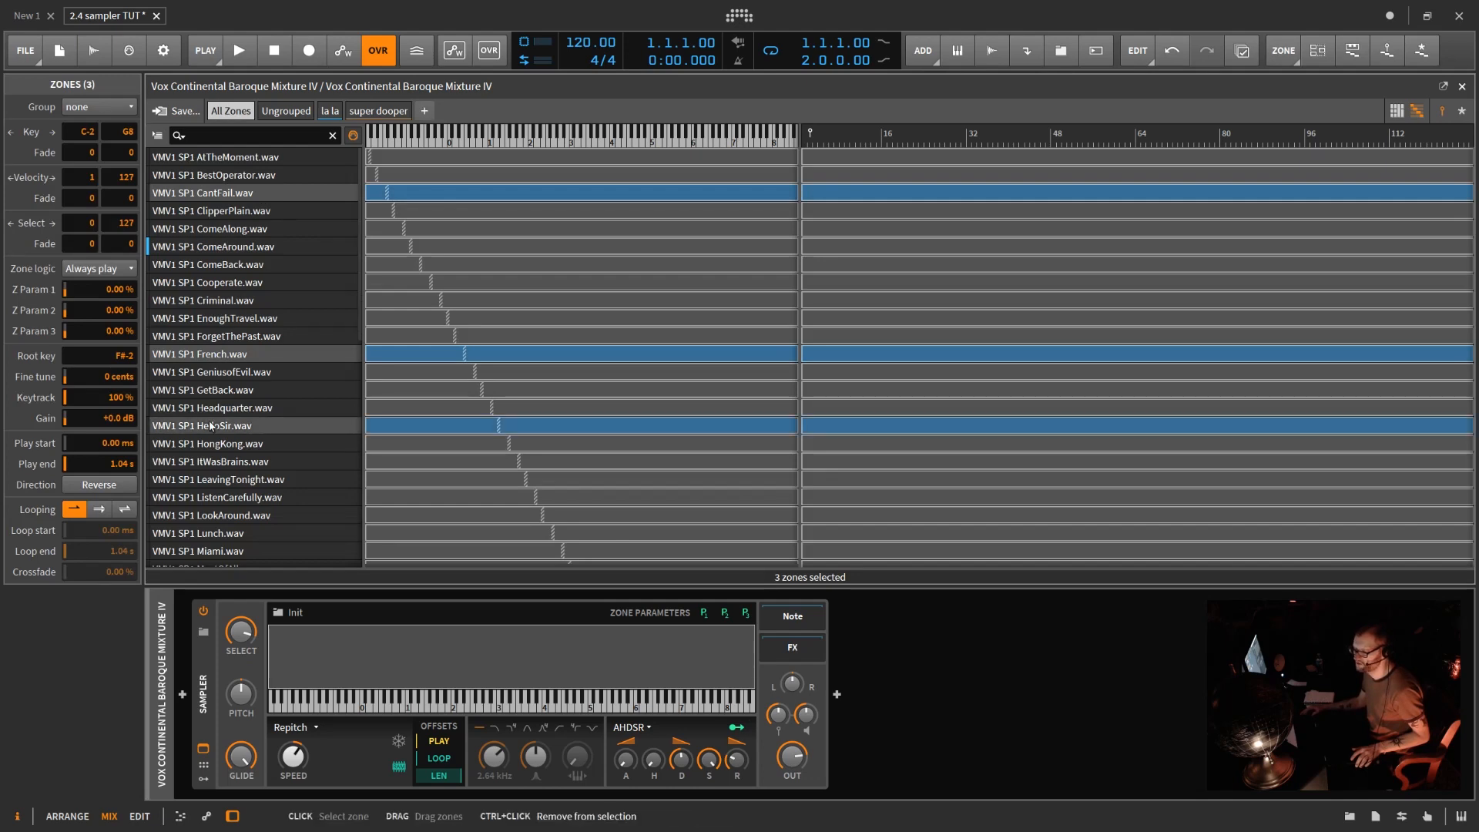
left_click(124, 105)
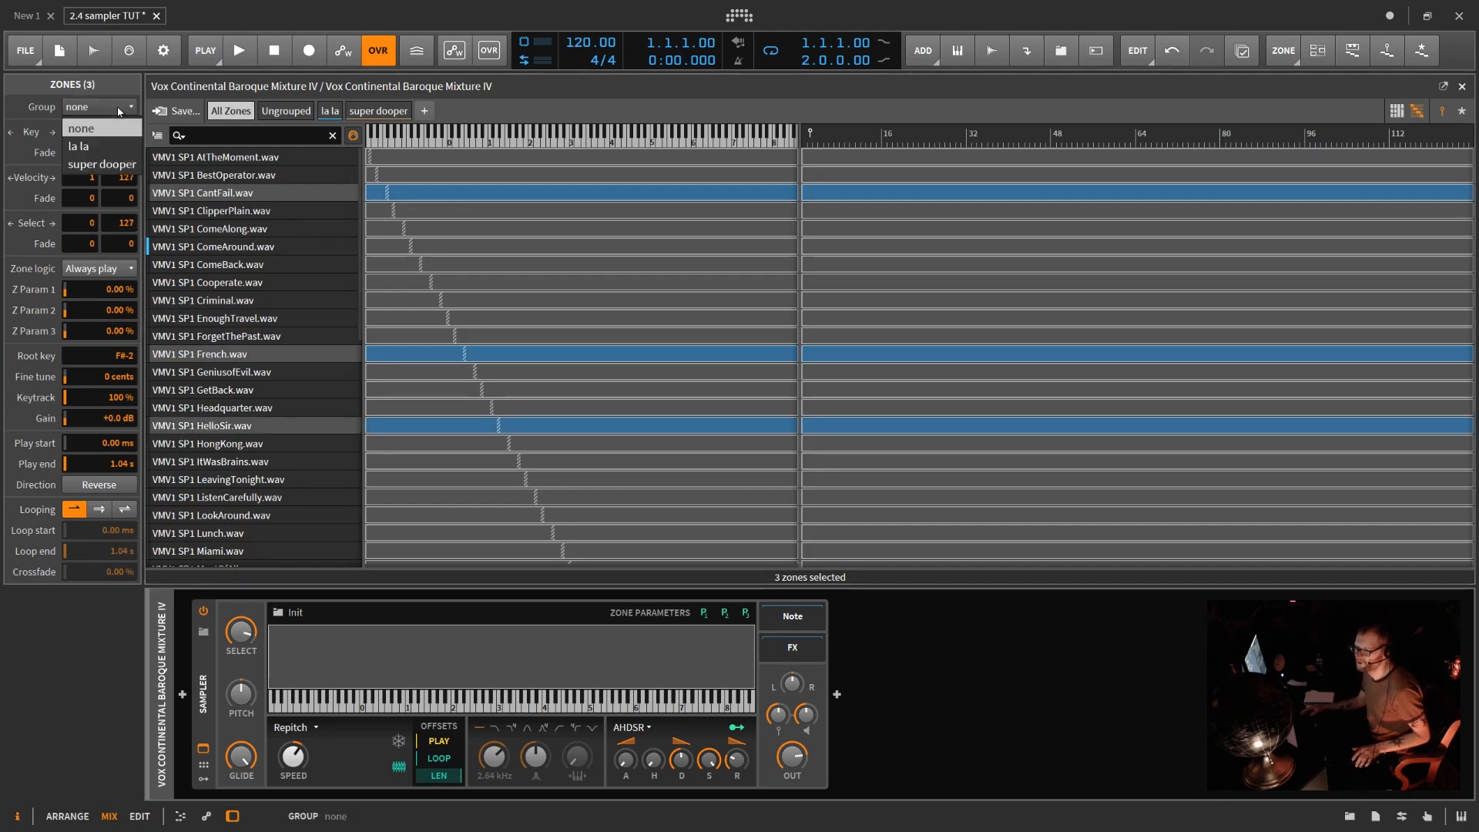
left_click(108, 170)
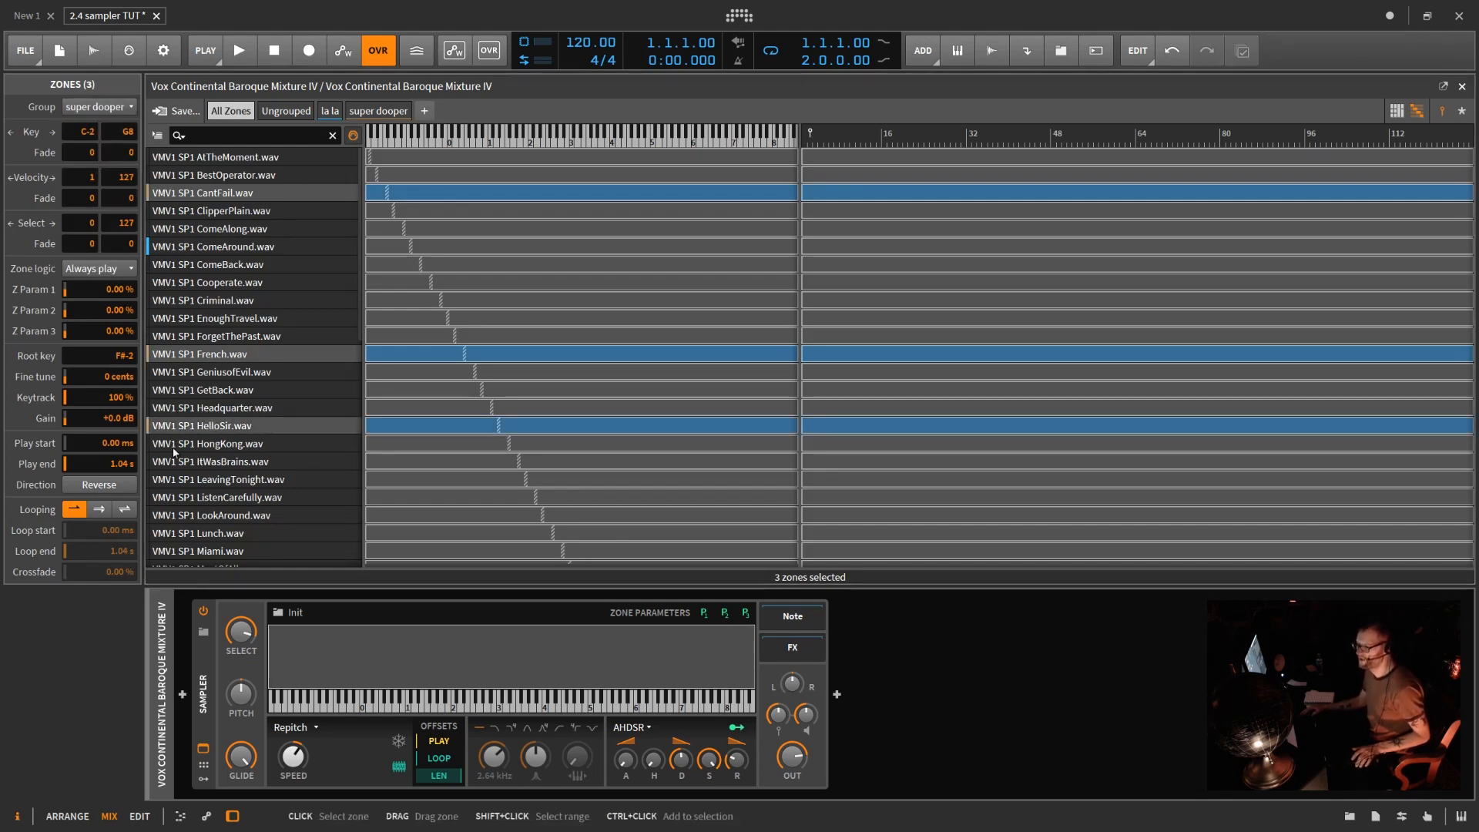
- Select the zones from LeavingTonight through WhatHappen and delete them from the sampler
left_click(225, 175)
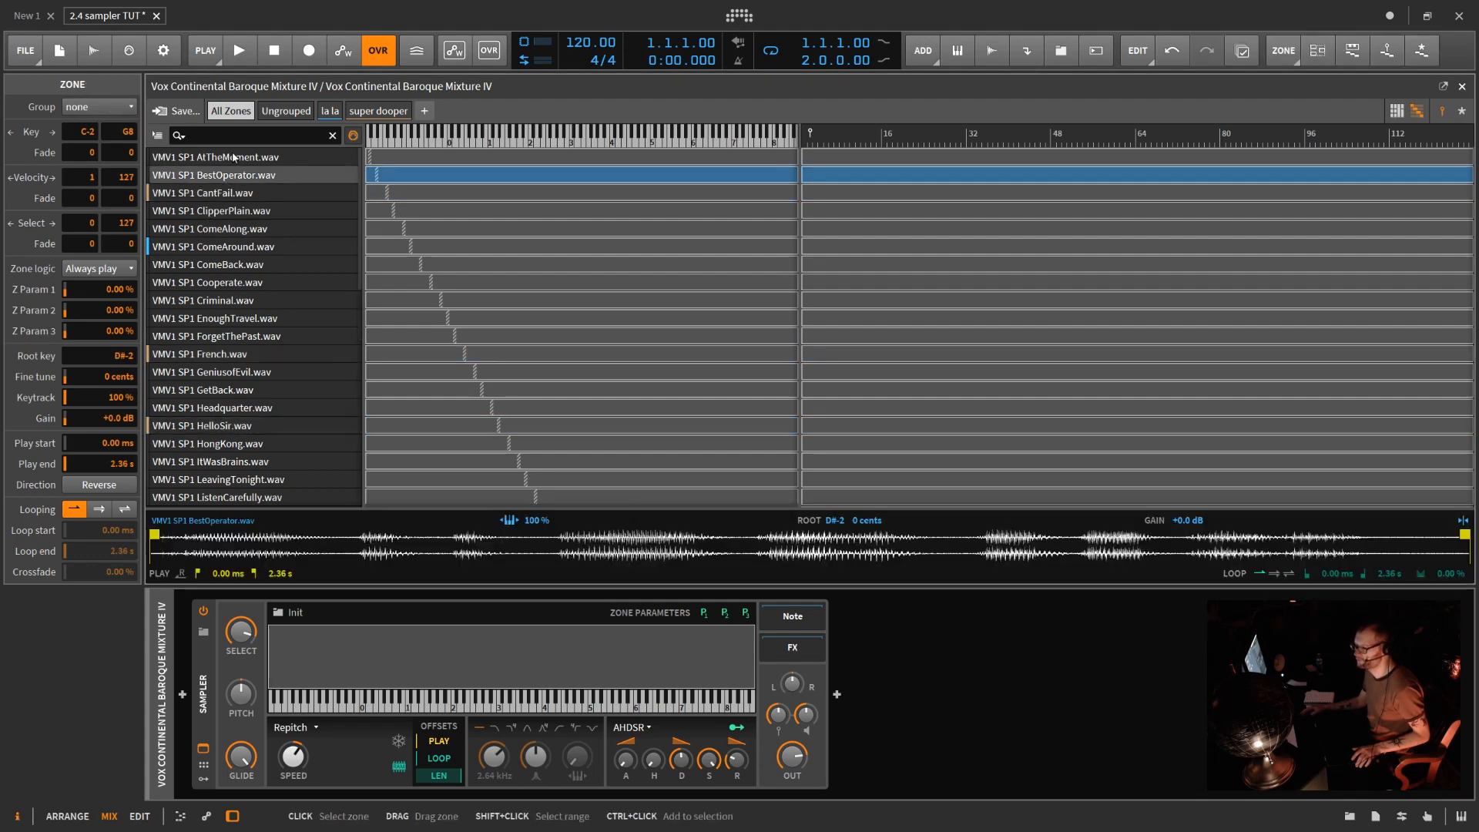
left_click(234, 157)
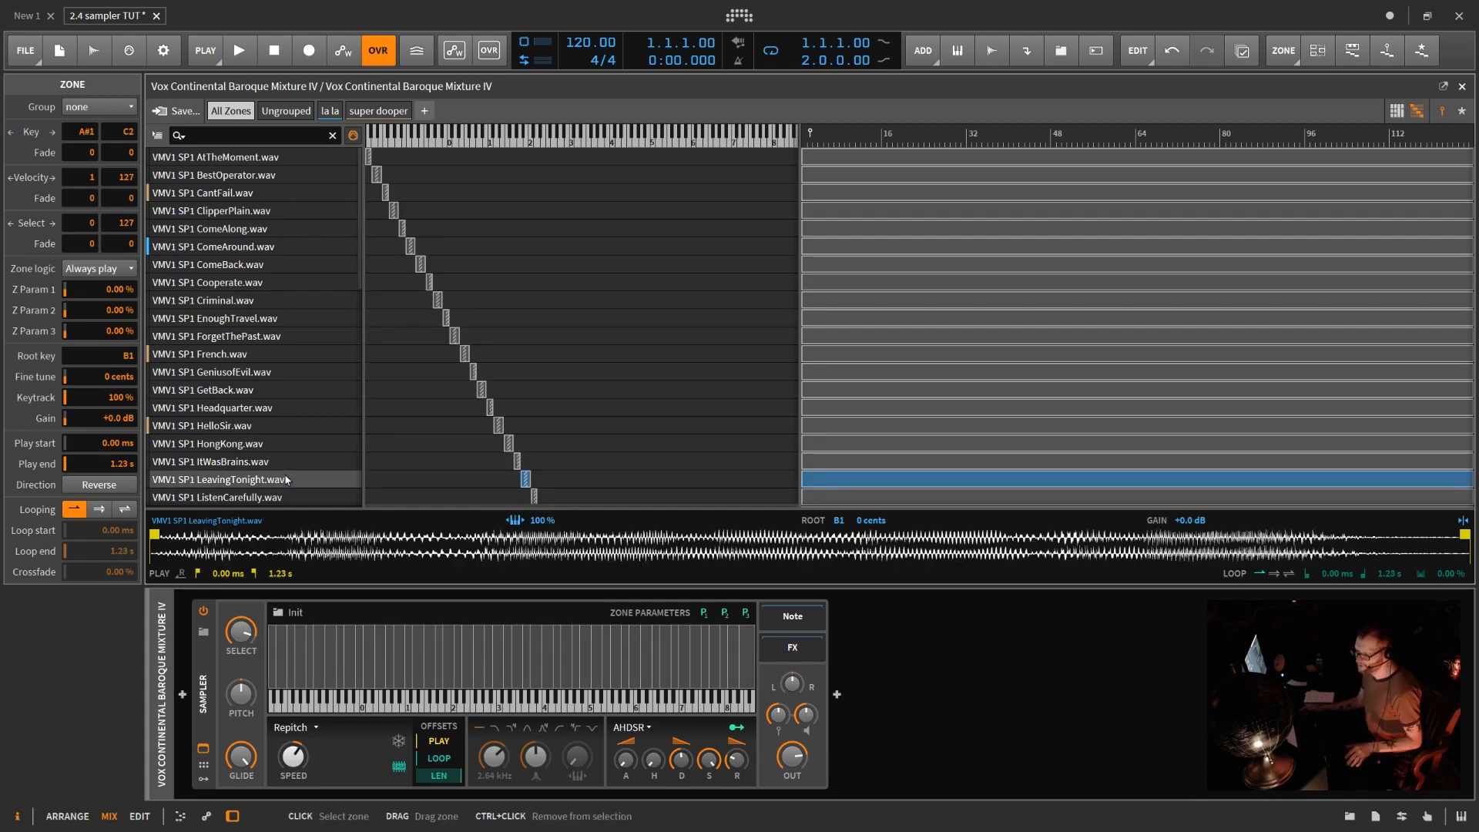
scroll(279, 481, "down", 8)
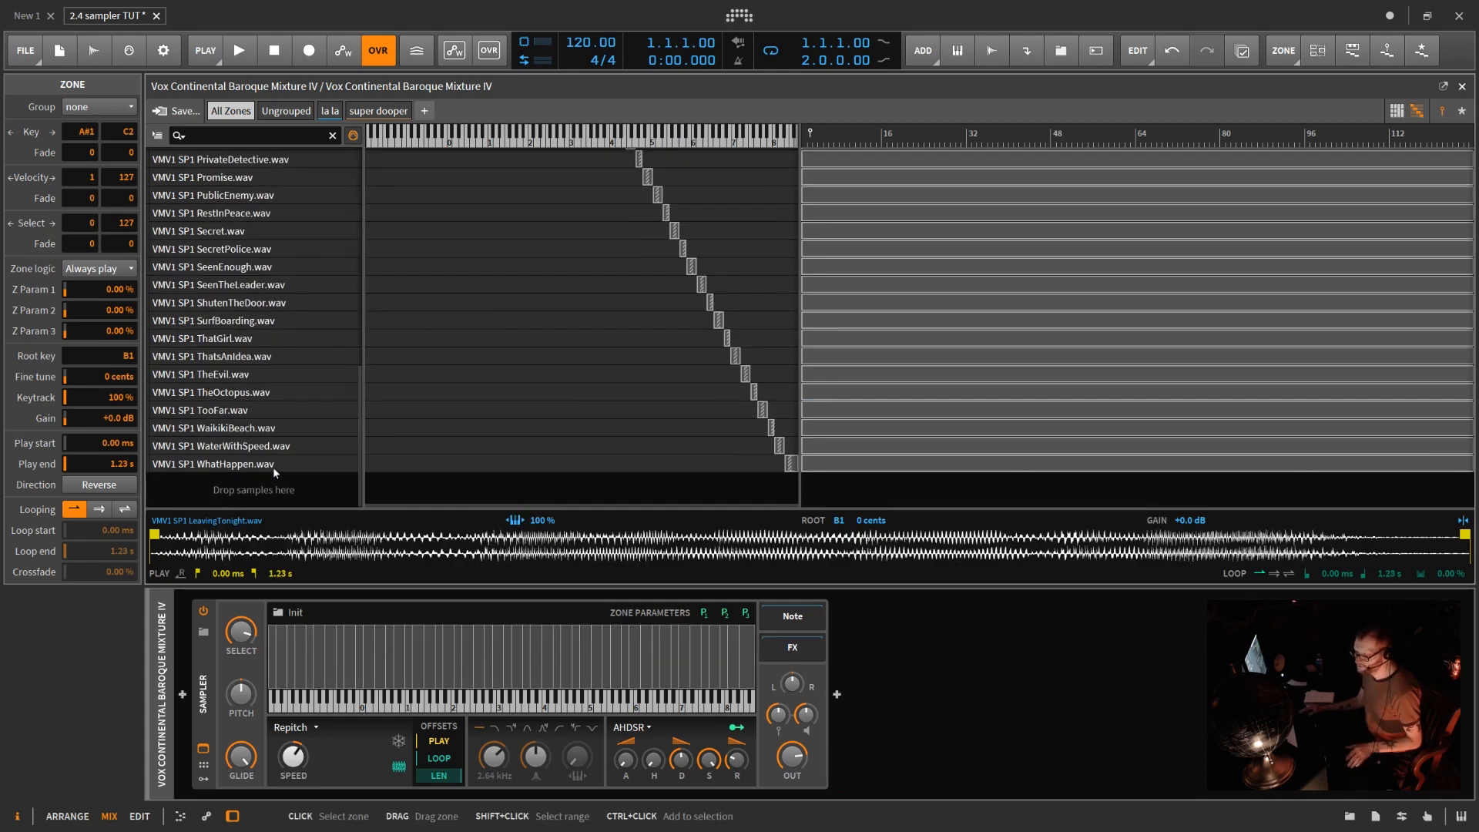
key("ctrl+a")
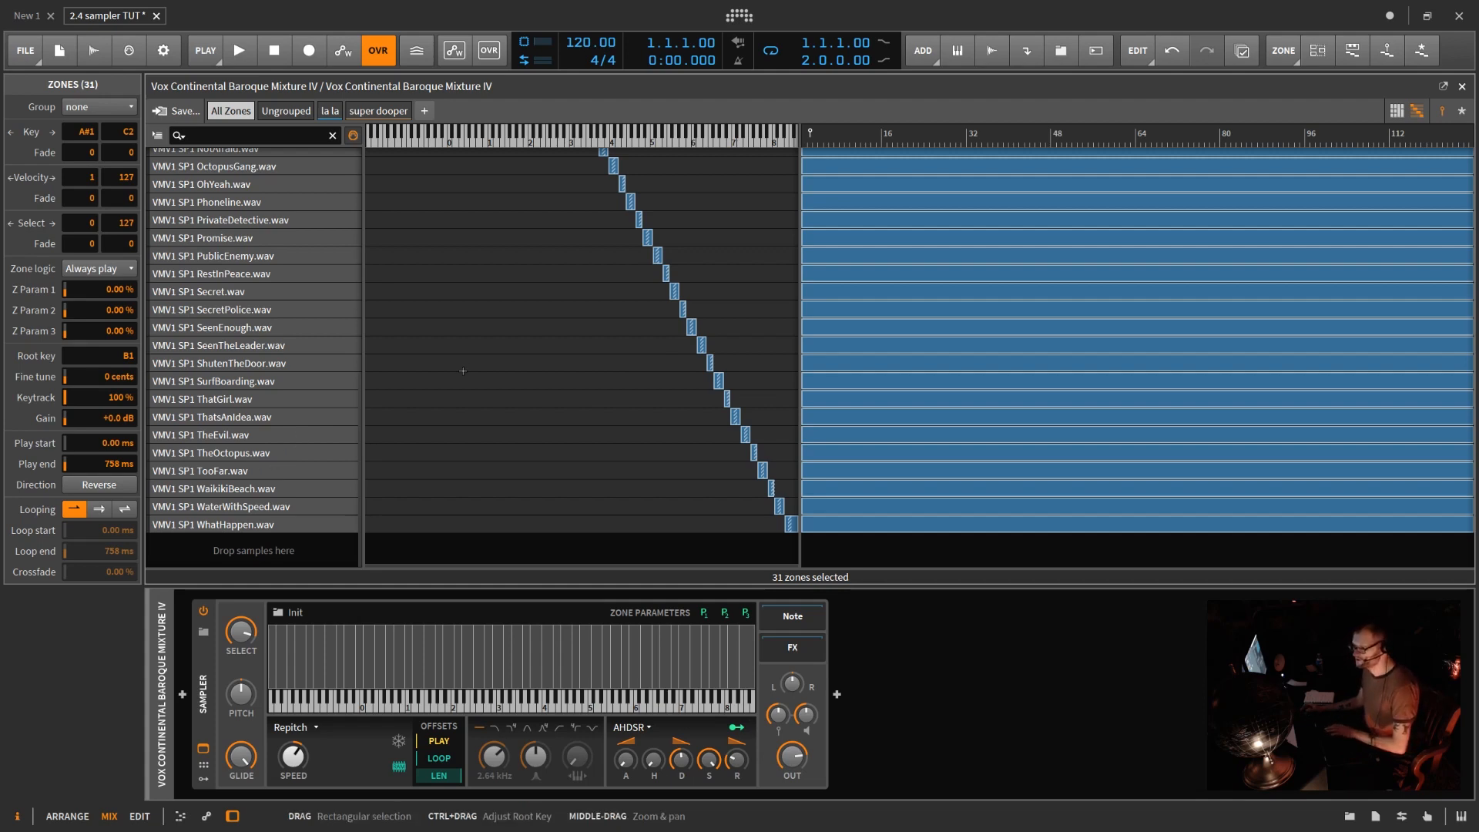
scroll(463, 371, "up", 8)
key("Delete")
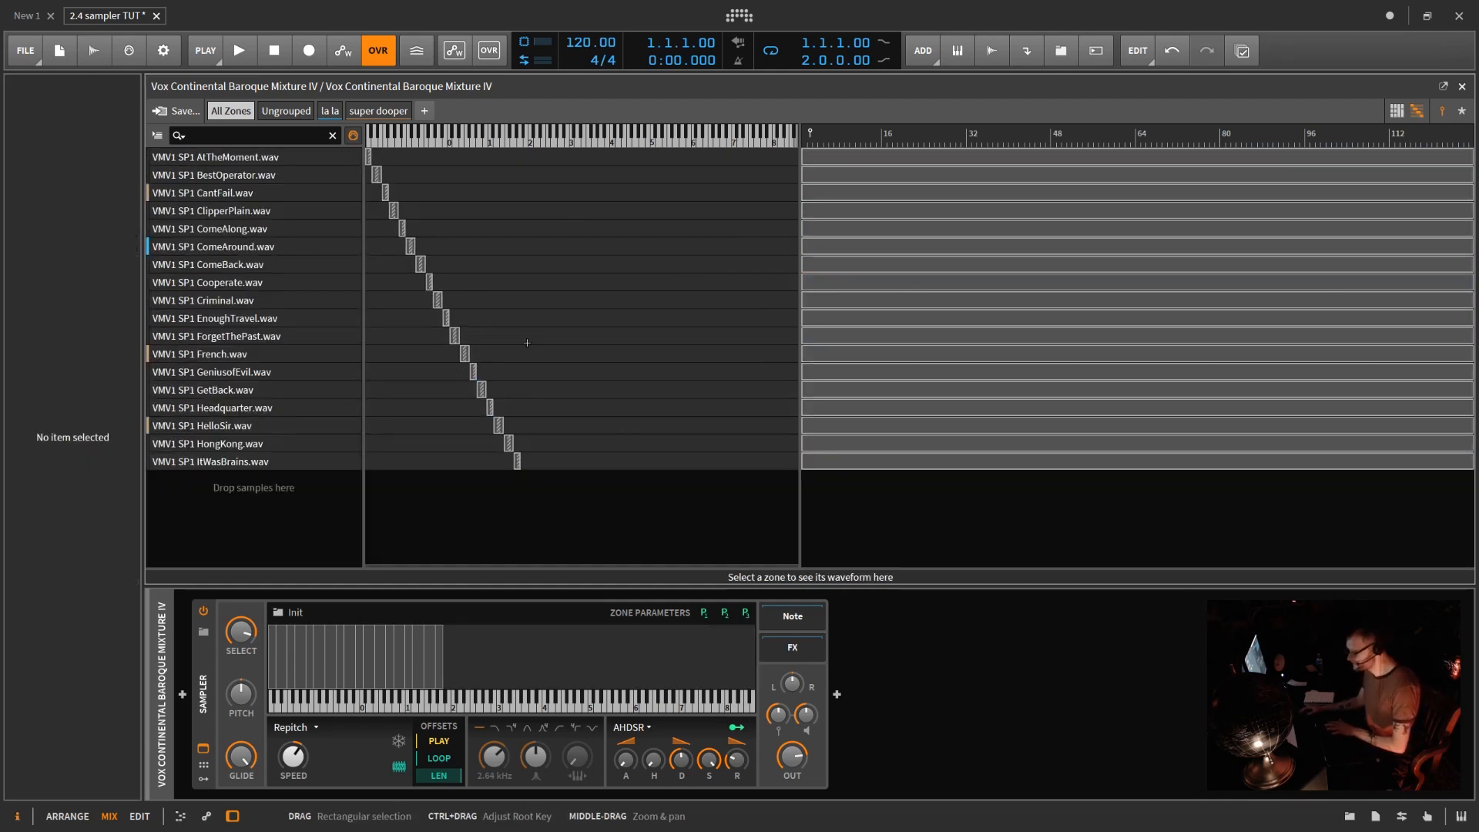
- Assign the AtTheMoment zone to the la la group
left_click(245, 157)
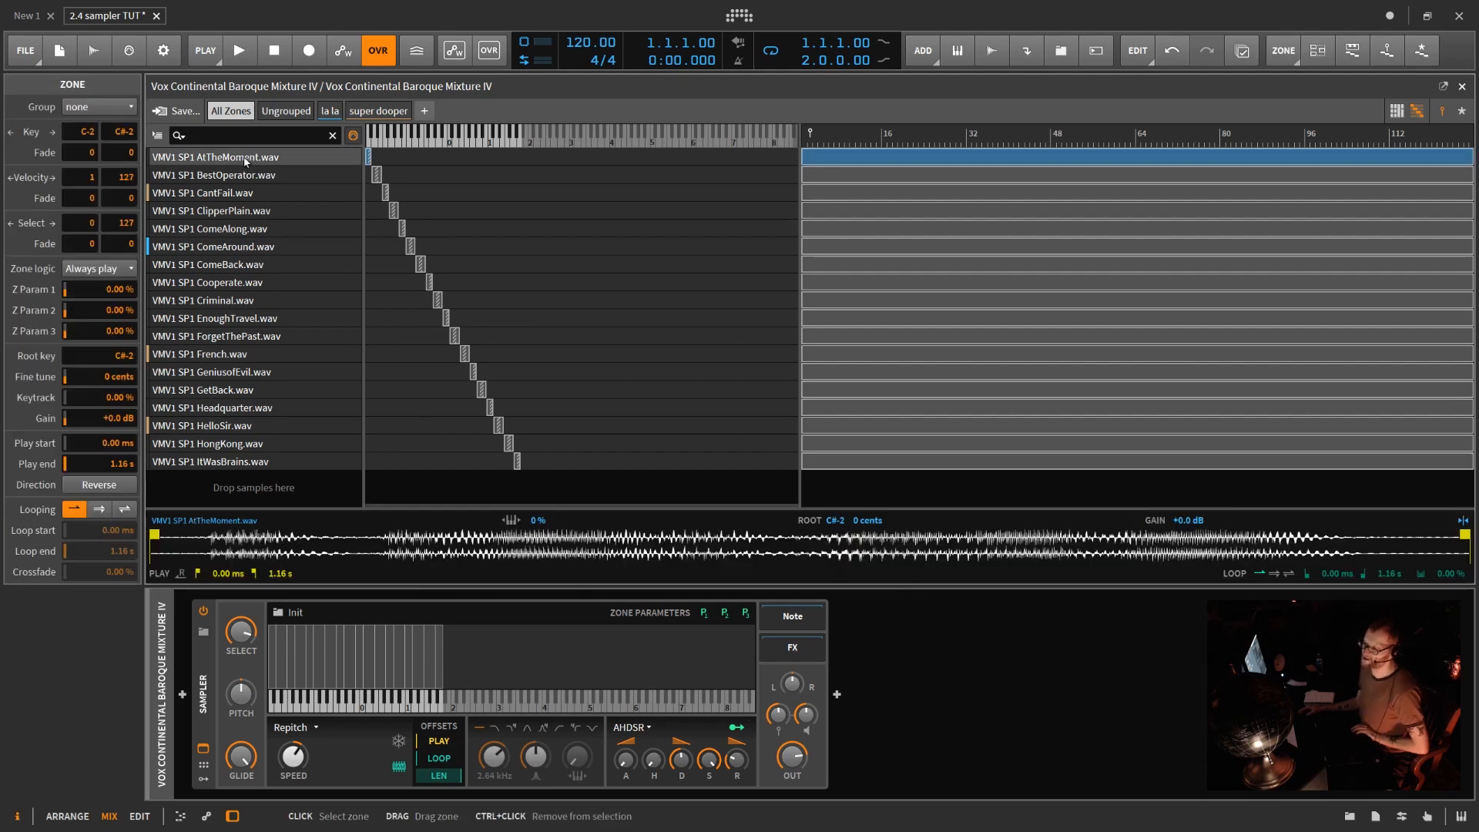
left_click(103, 108)
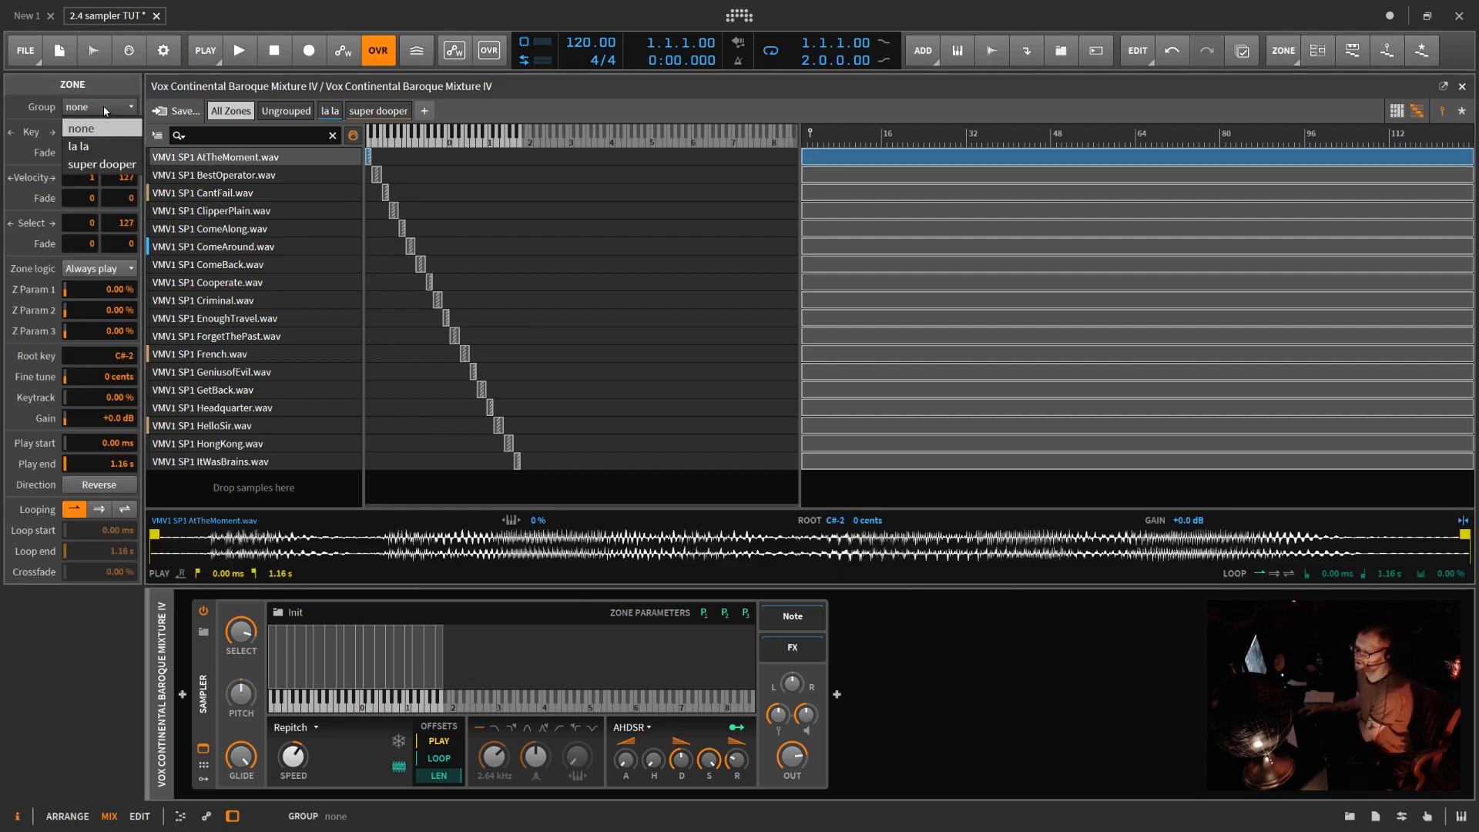
left_click(78, 147)
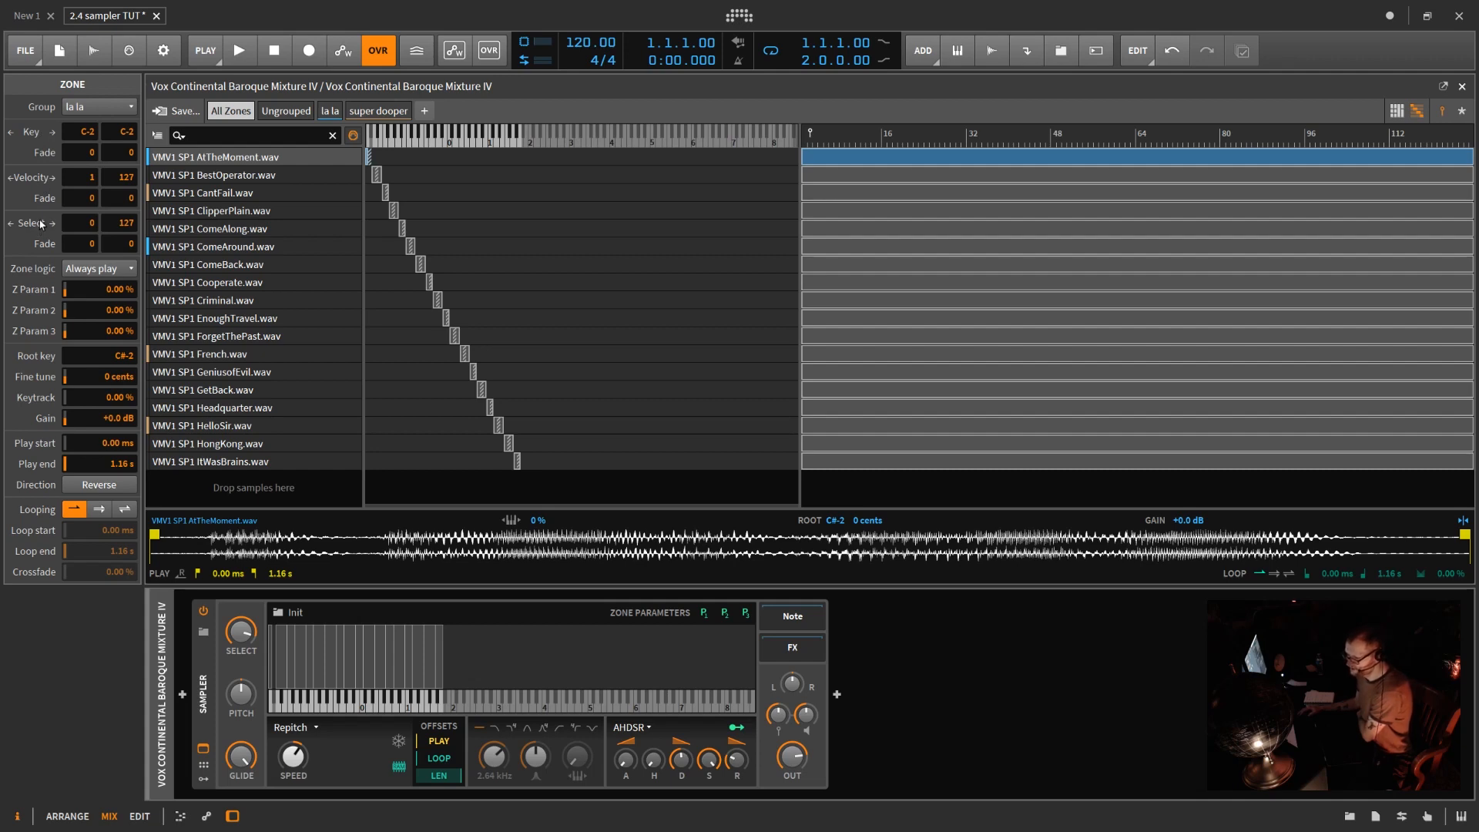
- Set the Sampler's Select control to 0 %
left_click_drag(246, 635, 246, 740)
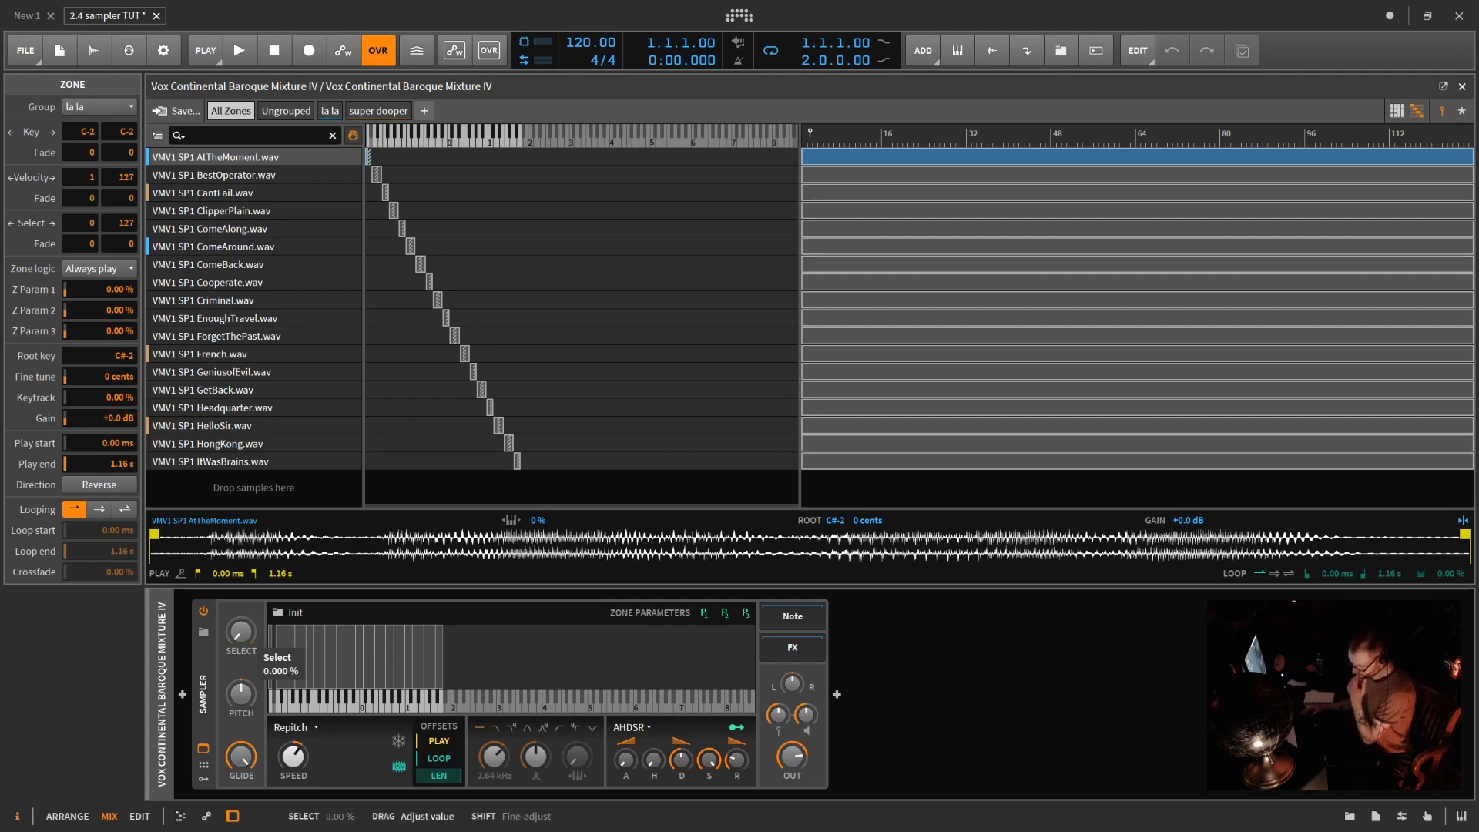
left_click_drag(246, 674, 246, 740)
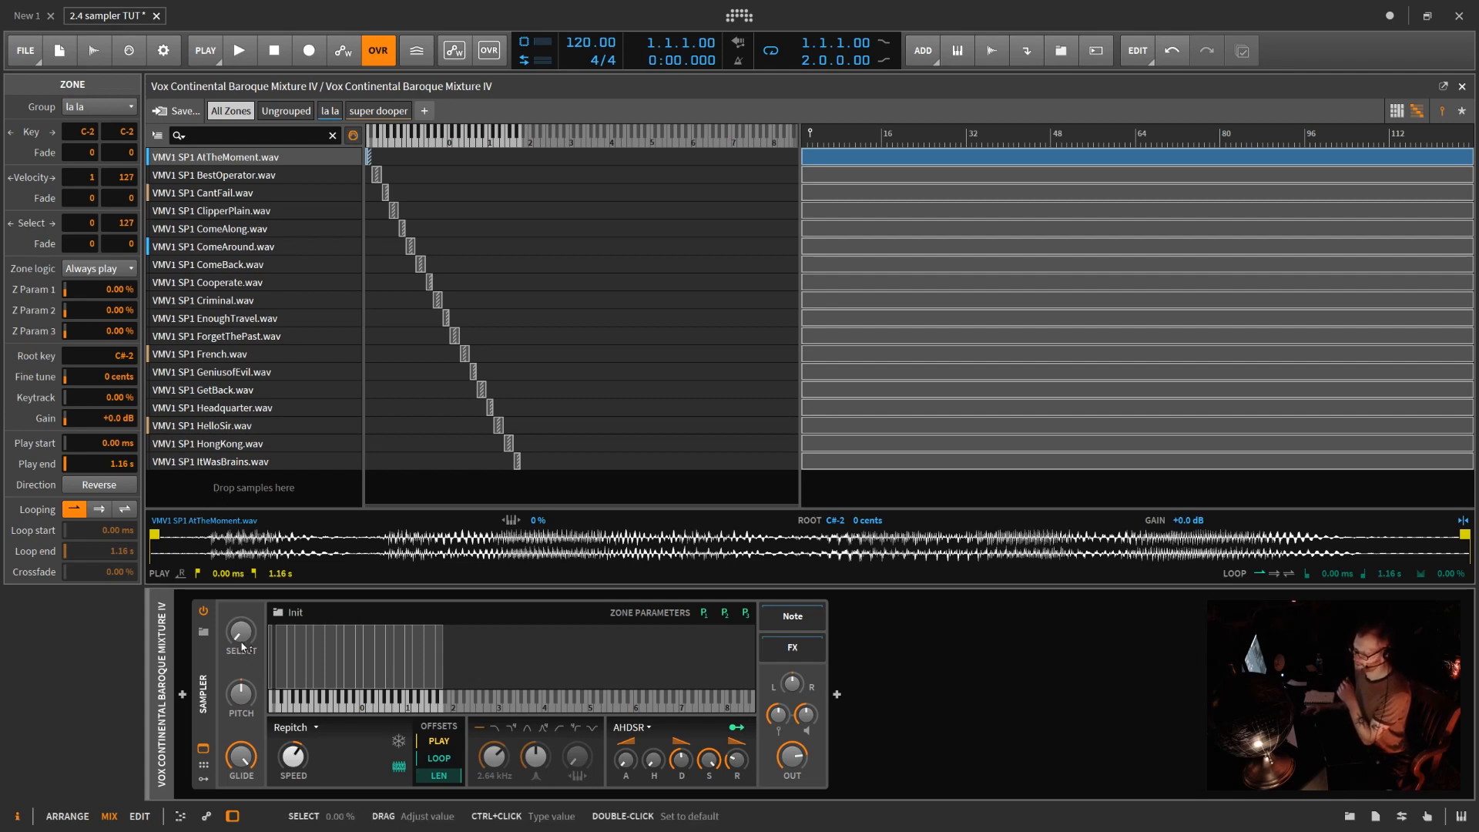
mouse_move(239, 641)
left_mouse_down()
mouse_move(240, 566)
mouse_move(240, 641)
left_mouse_up()
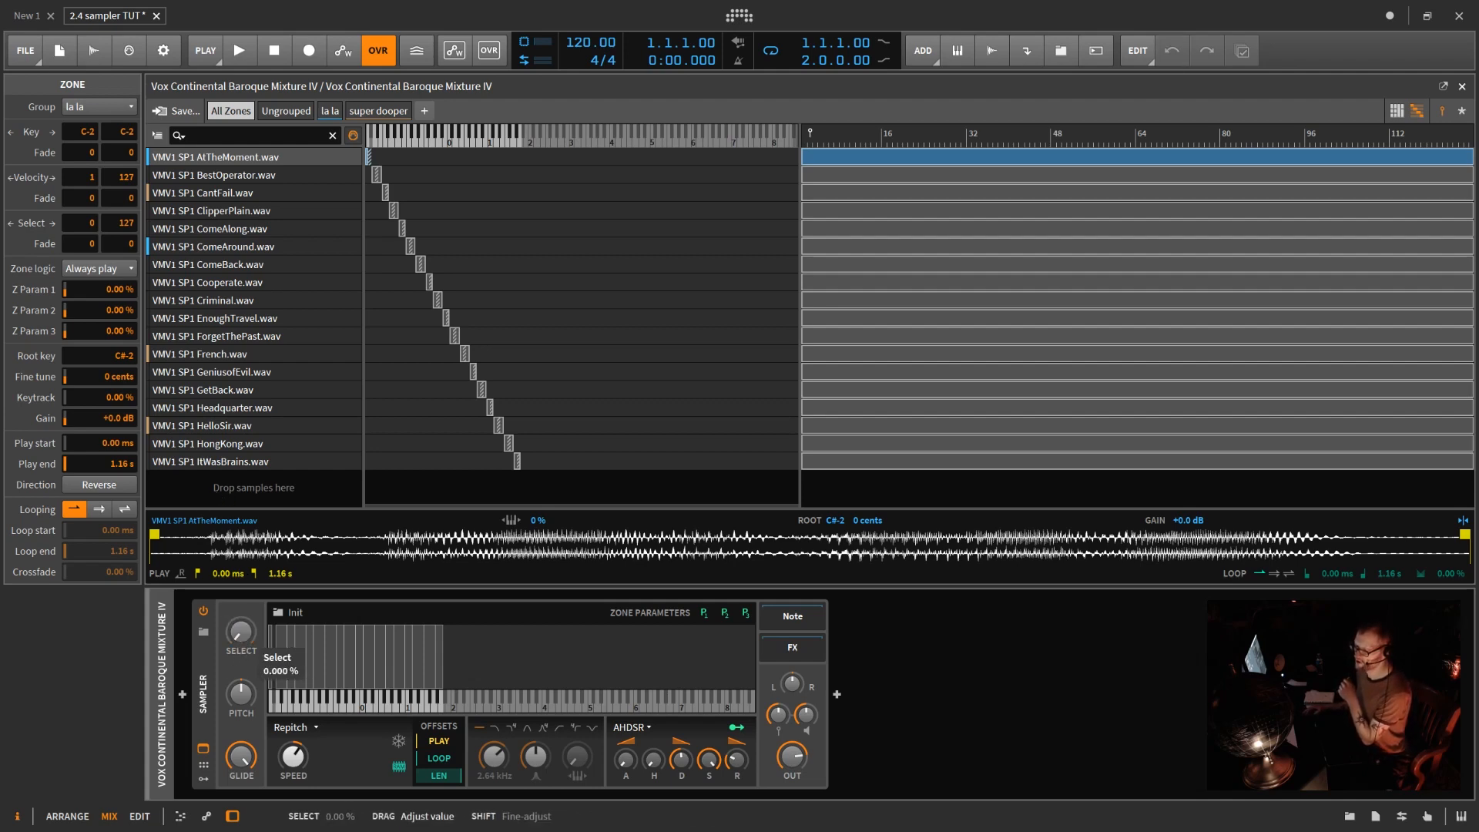
- Extend the AtTheMoment zone's high key to C2, and try a high velocity of 86 before restoring it to 127
left_click_drag(120, 132, 121, 94)
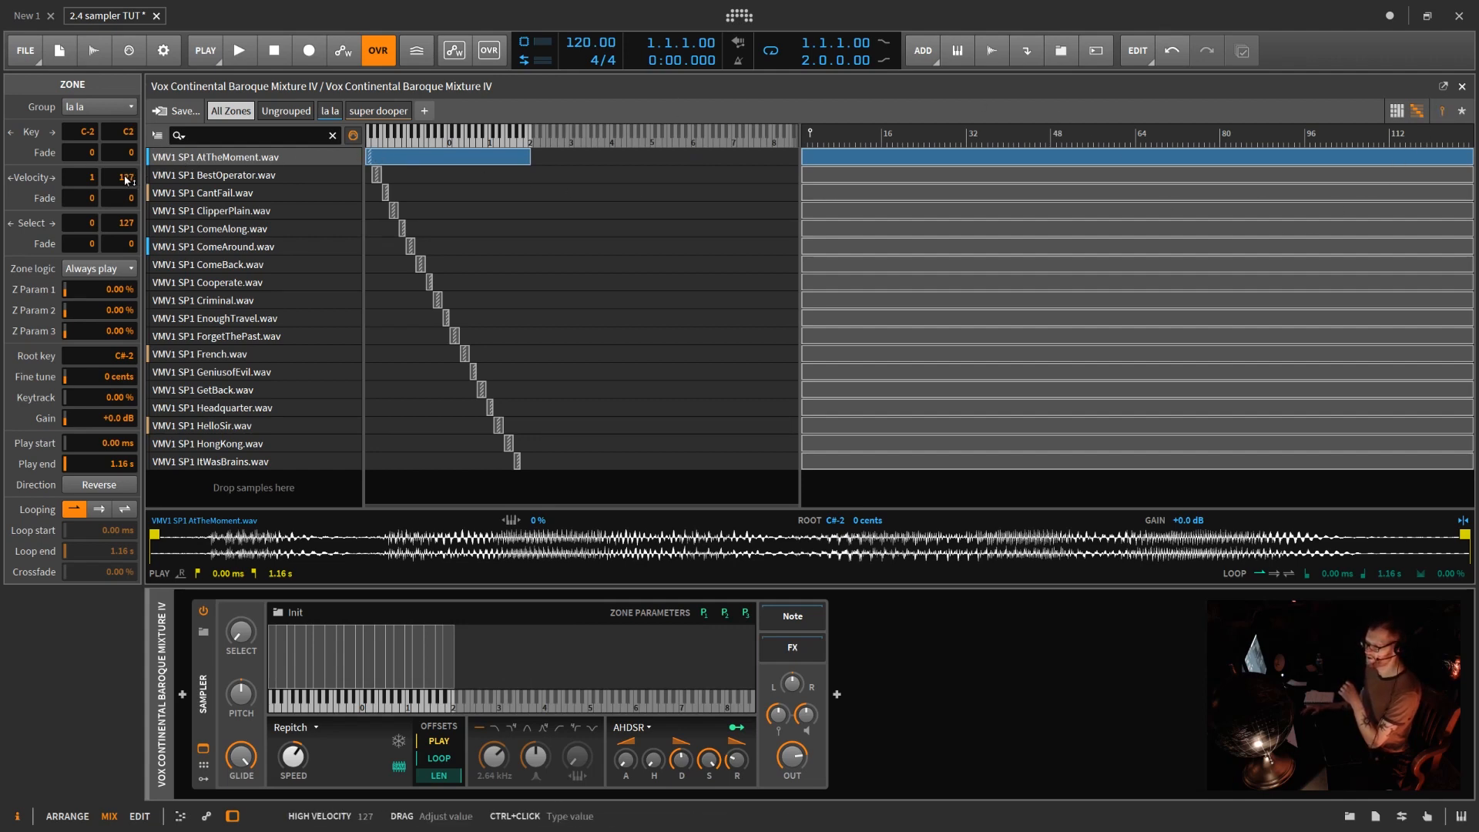
left_click_drag(126, 179, 131, 212)
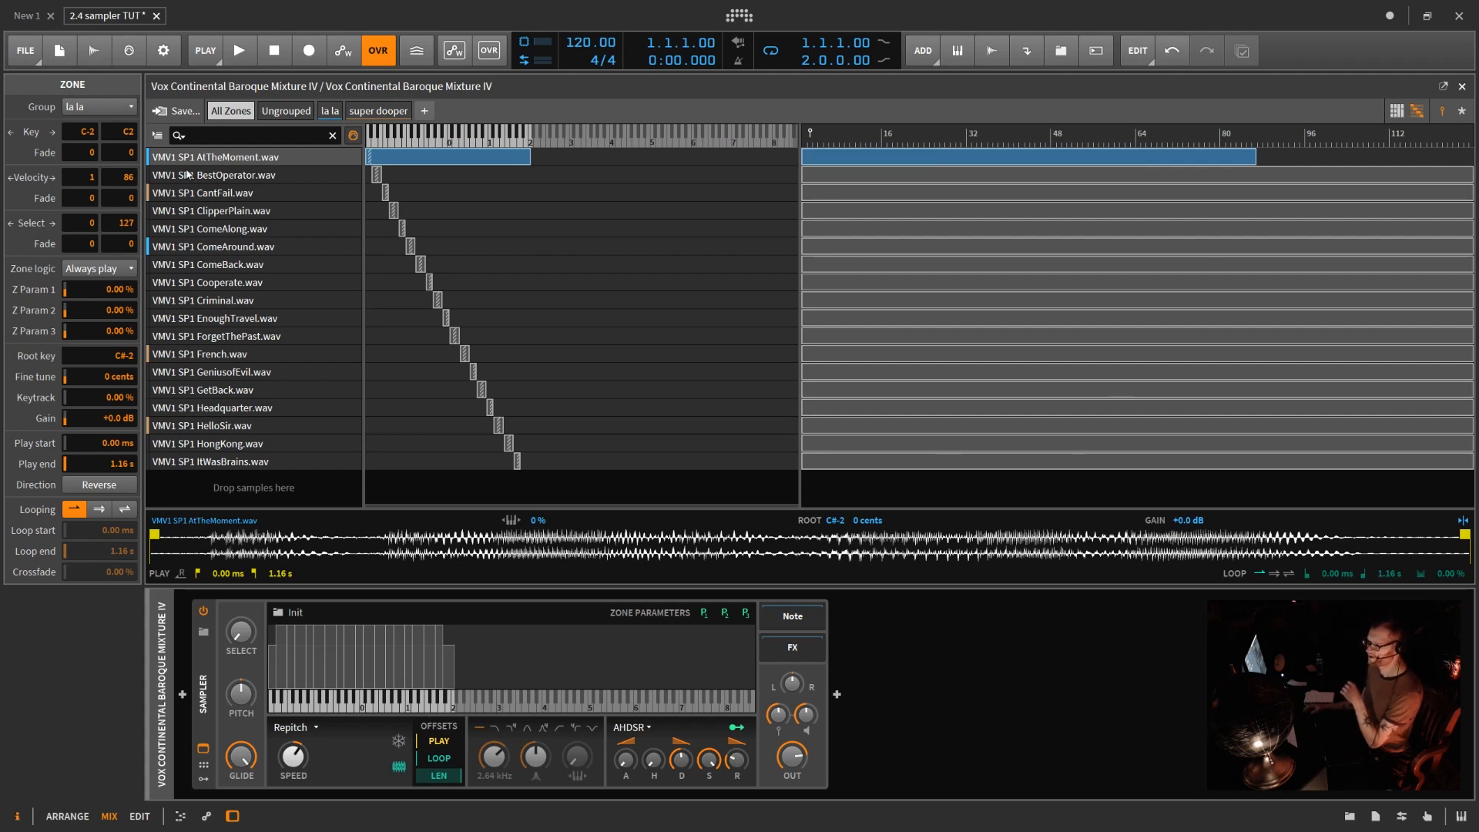
mouse_move(126, 177)
left_mouse_down()
mouse_move(126, 154)
mouse_move(125, 178)
left_mouse_up()
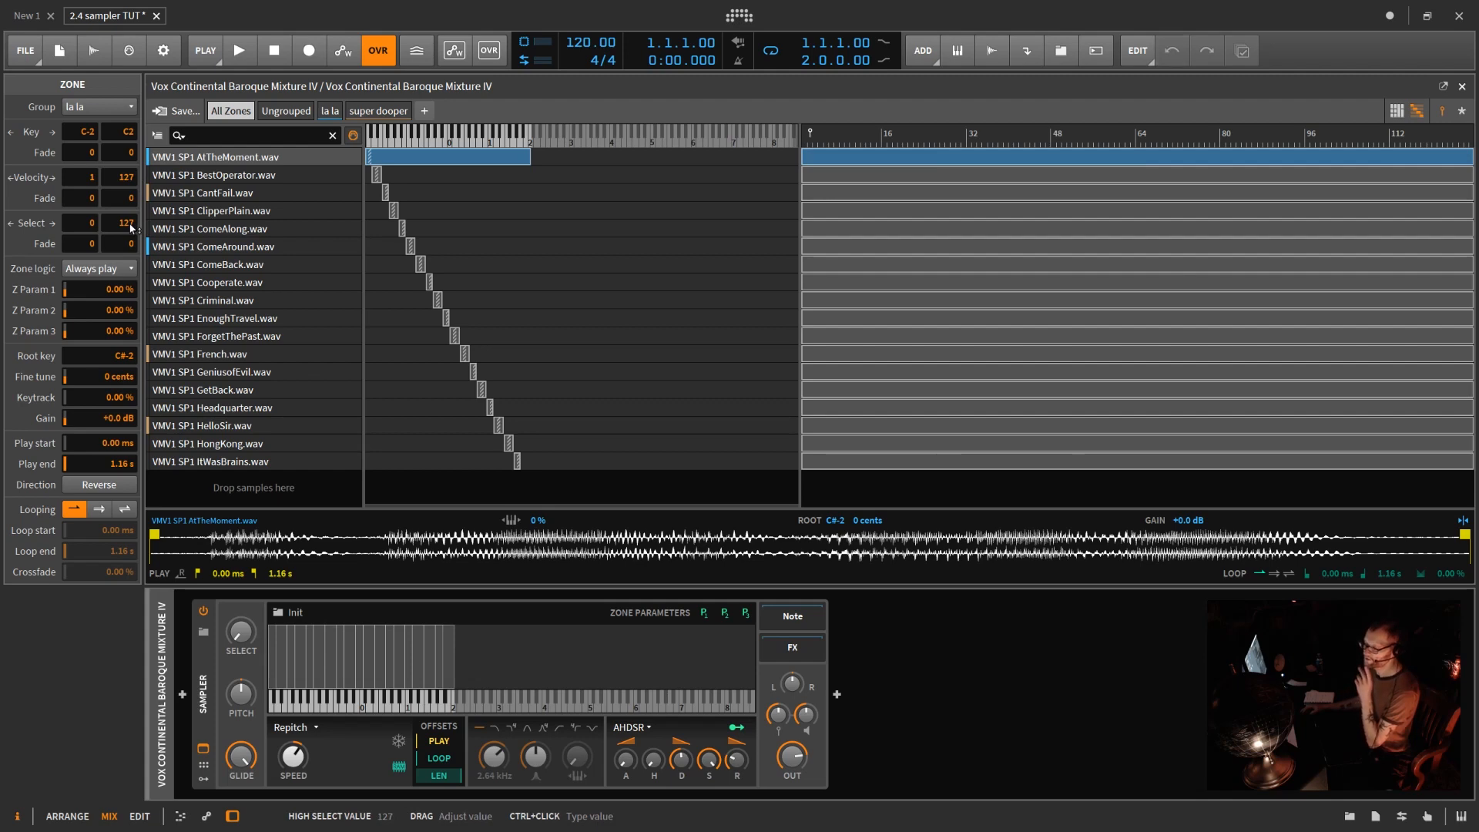
- Show the zones' select ranges, return to the velocity ranges, and reduce the AtTheMoment zone's high key to C-2
left_click(1461, 112)
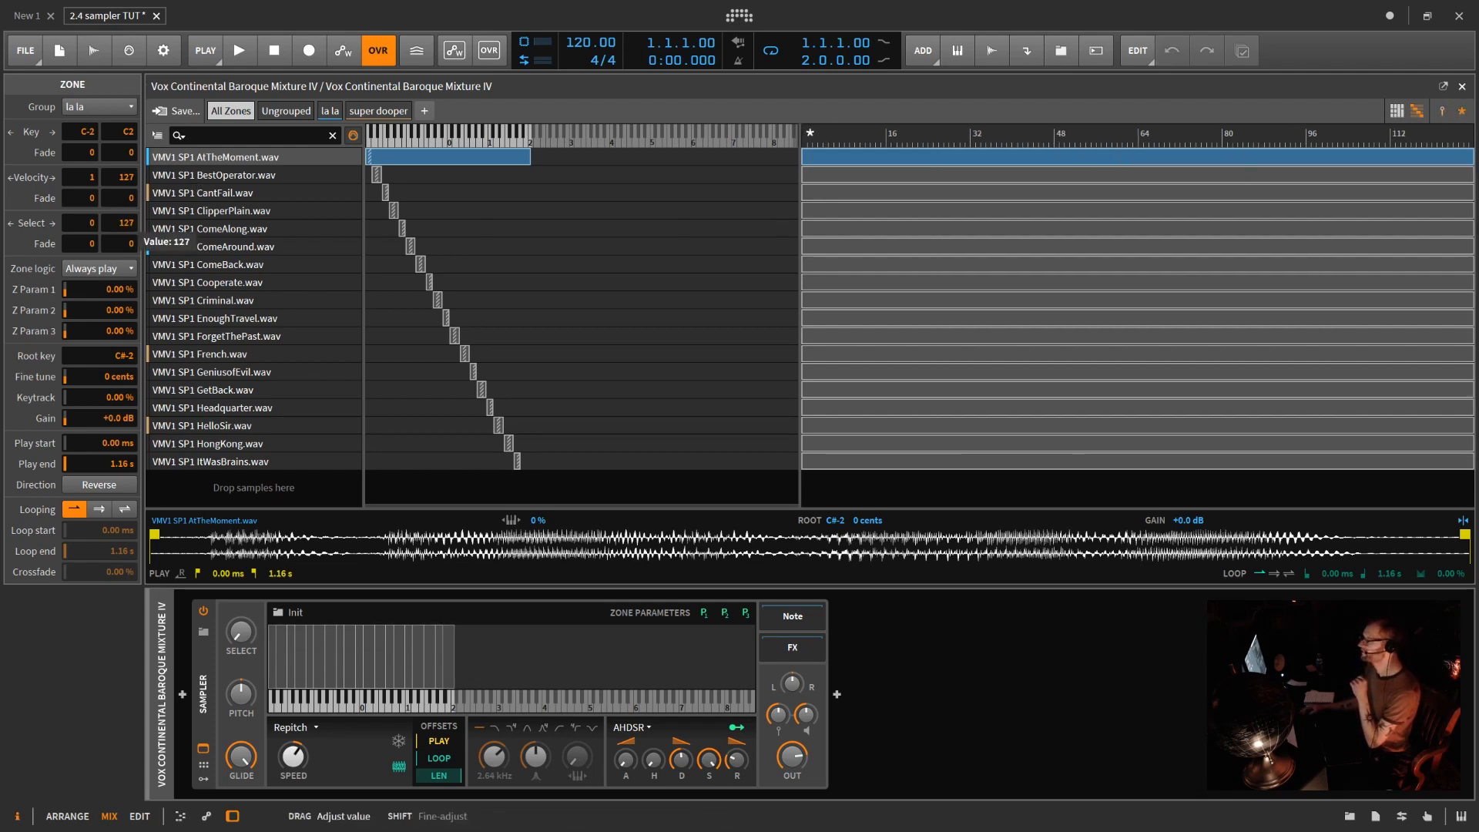
left_click(1443, 113)
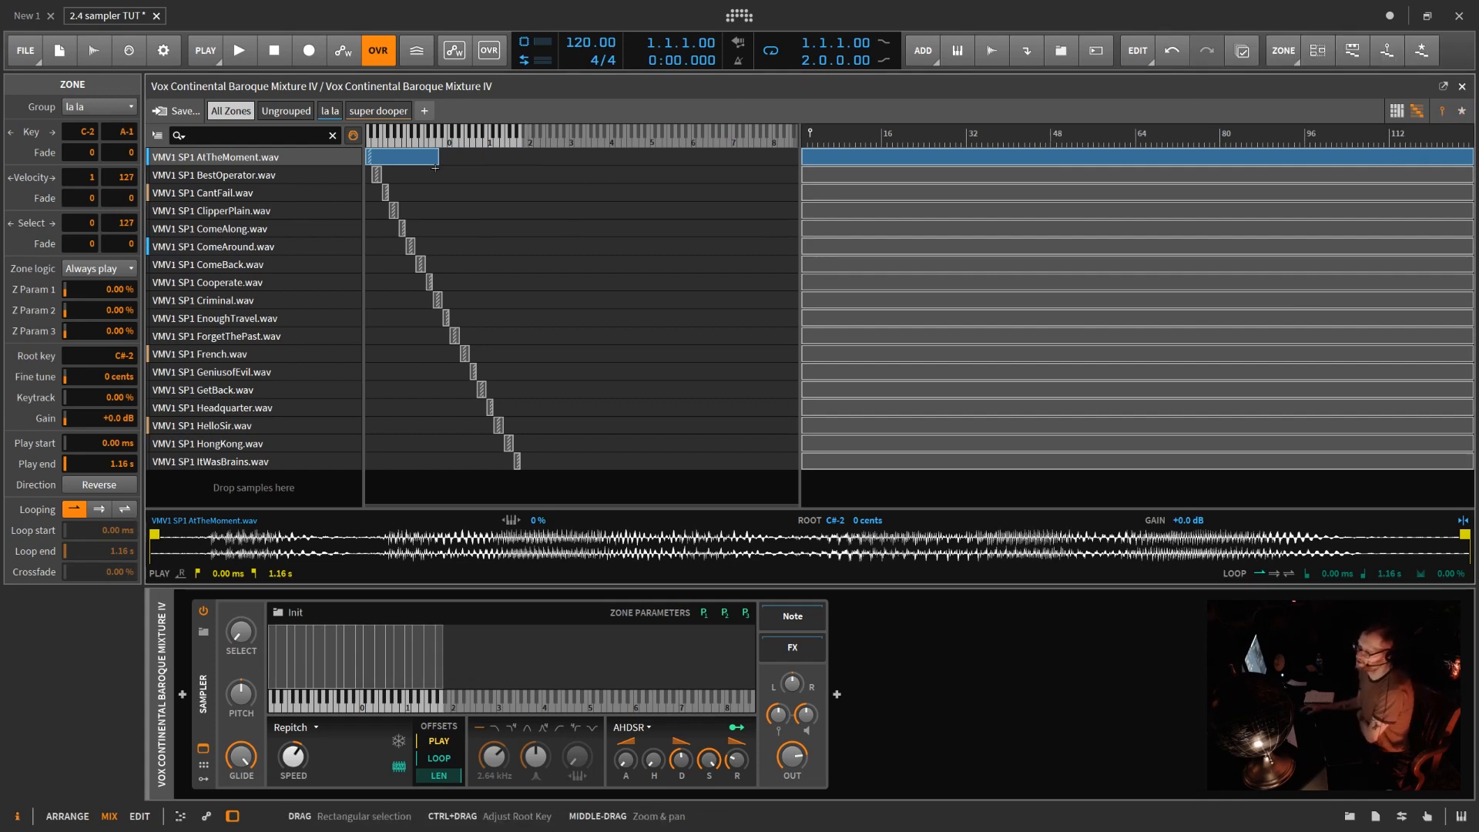
left_click_drag(437, 153, 398, 154)
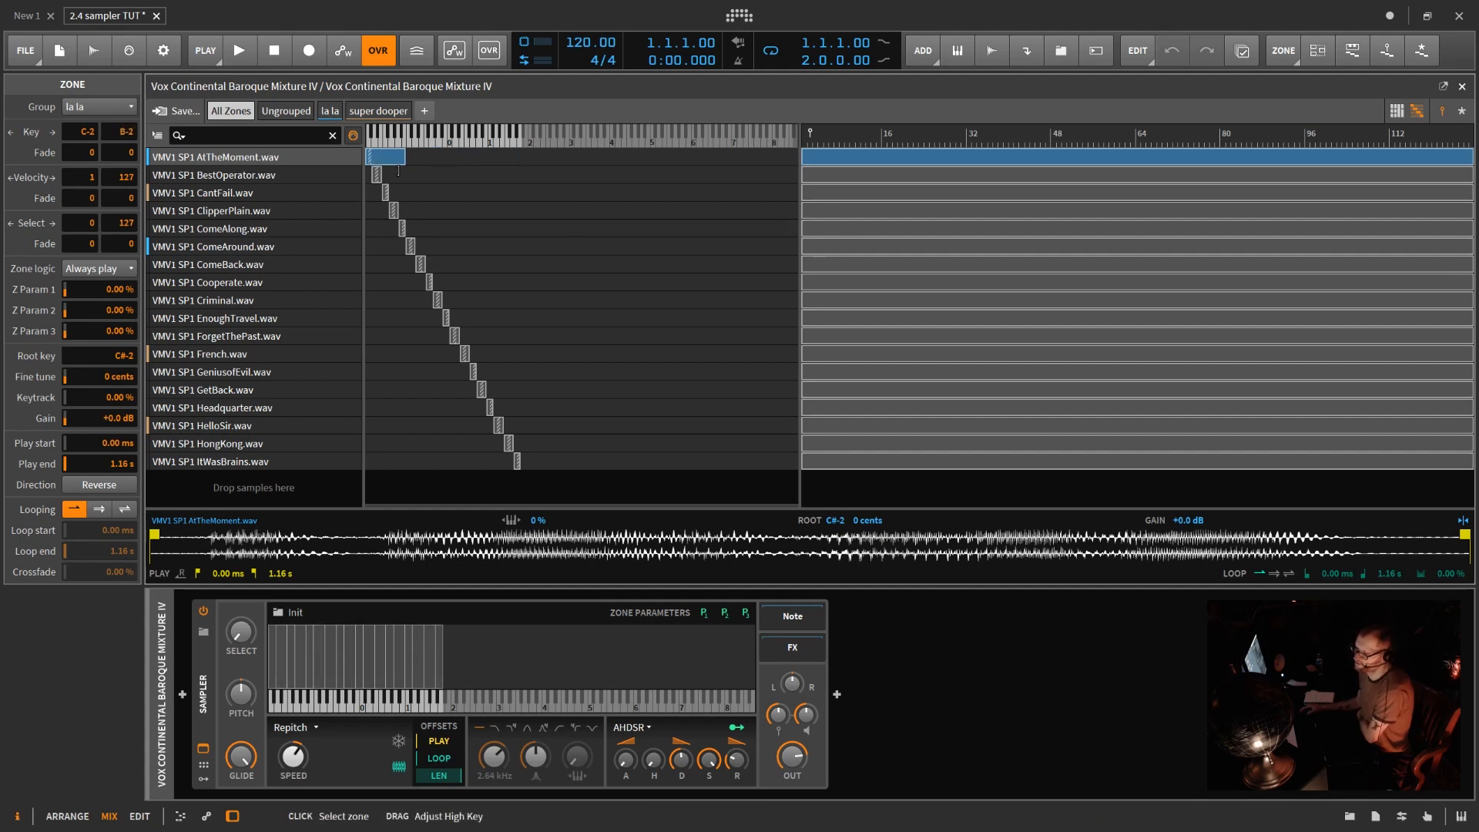
mouse_move(130, 134)
left_mouse_down()
mouse_move(129, 113)
mouse_move(130, 149)
mouse_move(129, 83)
mouse_move(129, 150)
left_mouse_up()
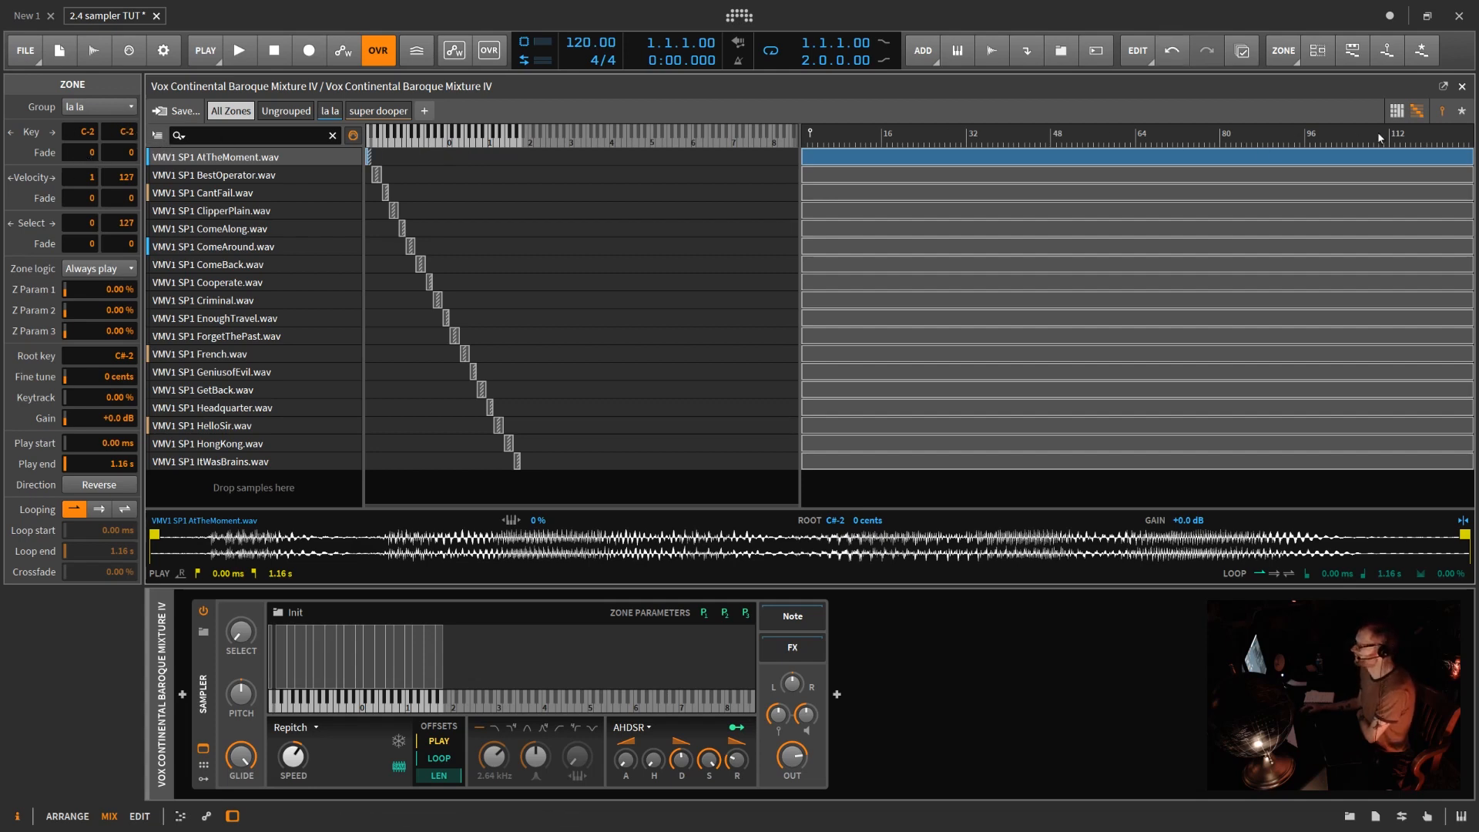
- Lower the AtTheMoment zone's high velocity to 49, try a high velocity fade of 35, and undo the fade
left_click_drag(1470, 156, 1060, 157)
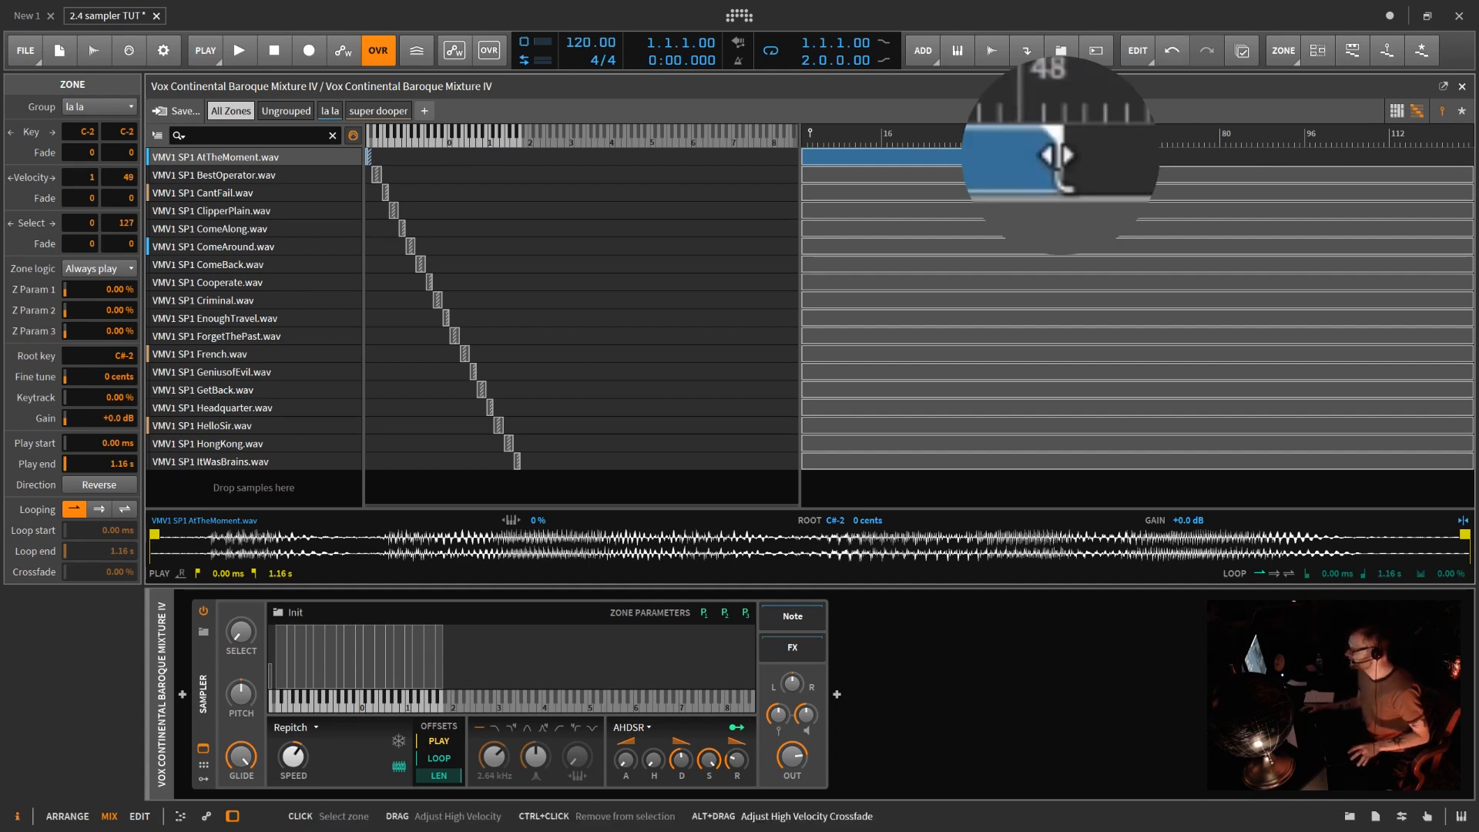
left_click_drag(1061, 155, 875, 158, "alt")
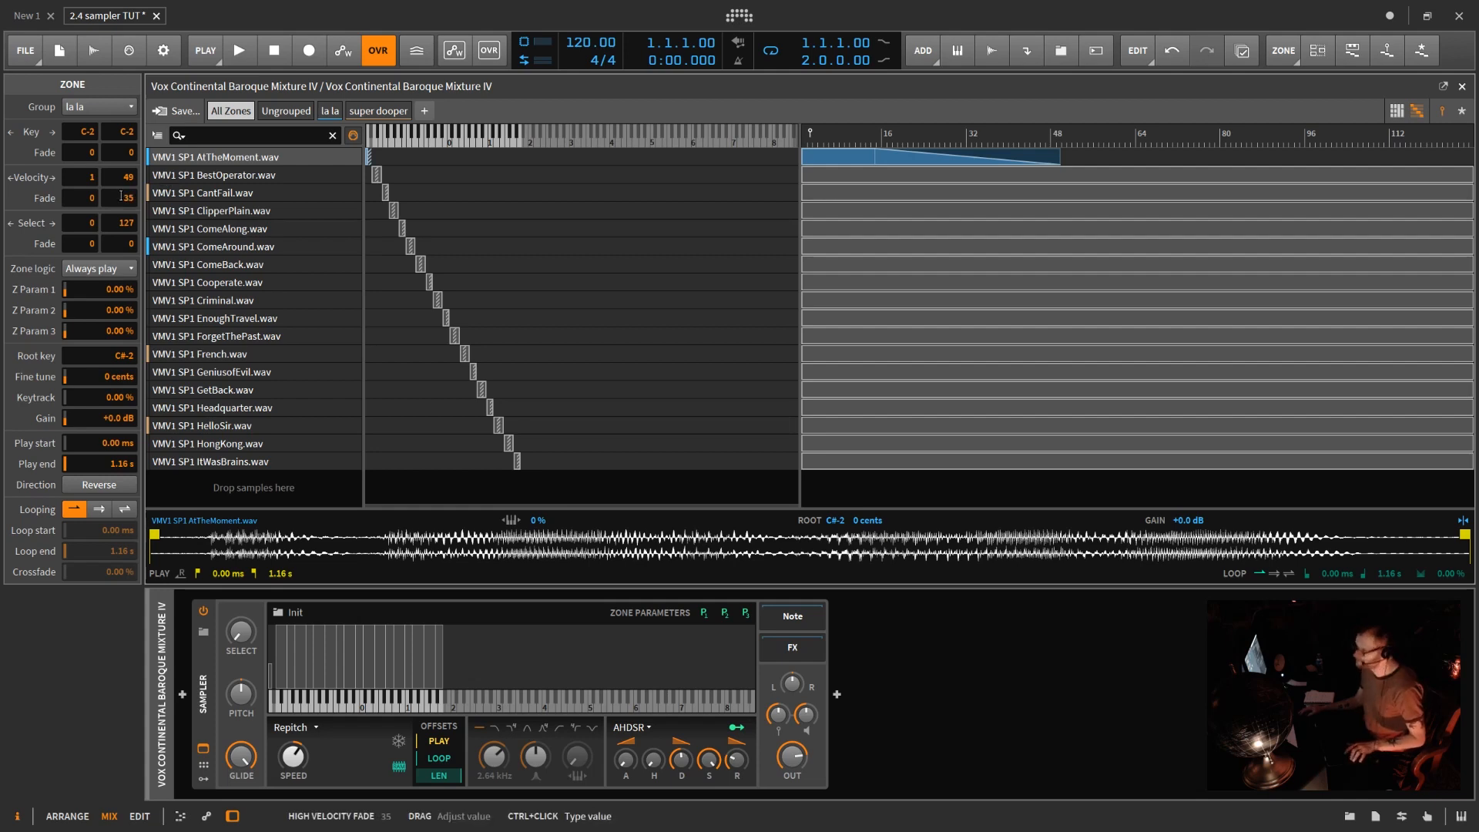
key("ctrl+z")
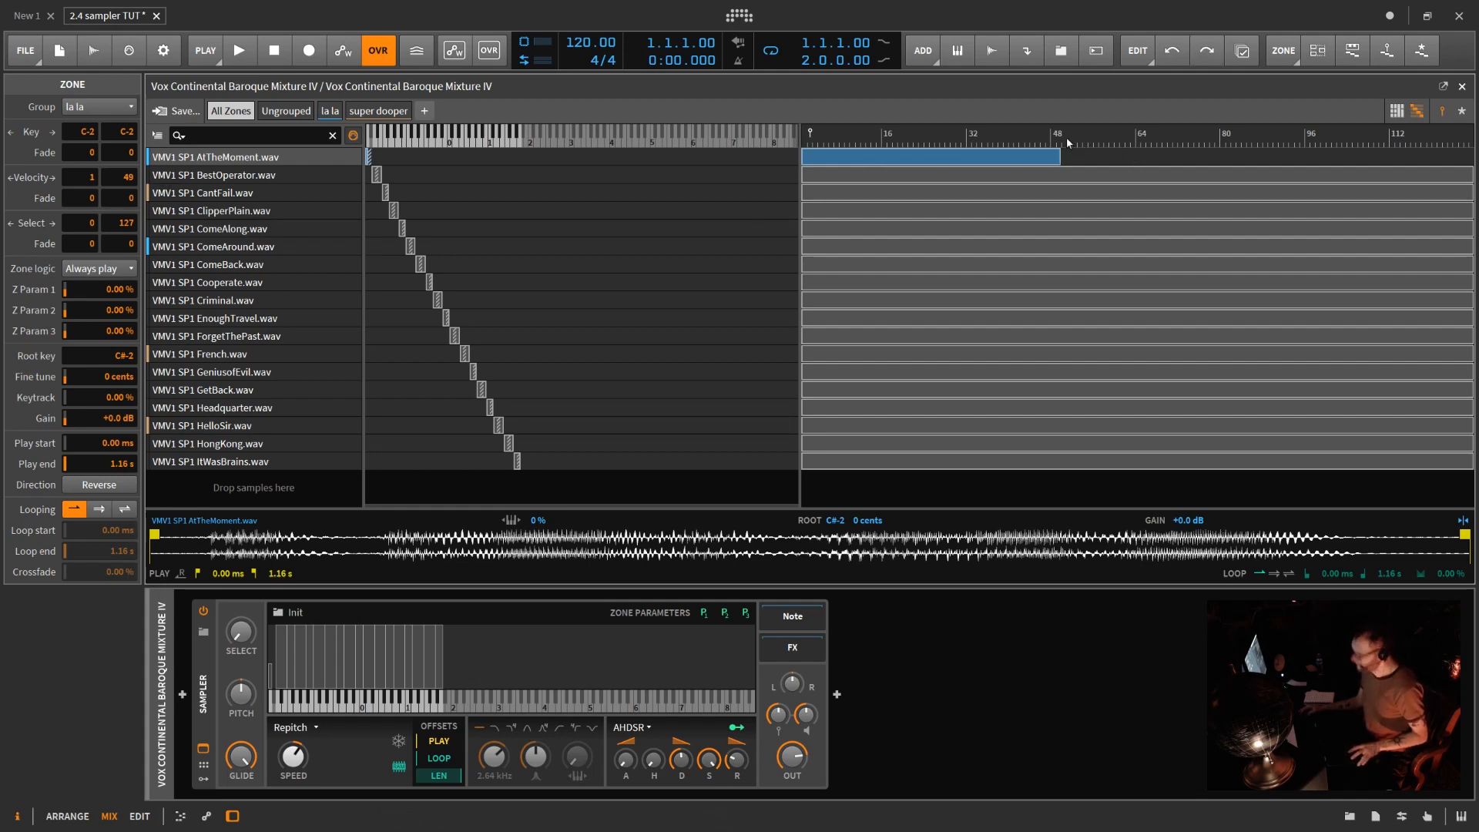
- Try and undo a high velocity fade of 24 on AtTheMoment, and set its velocity fades to 17 low and 22 high
left_click_drag(1058, 158, 937, 168, "alt")
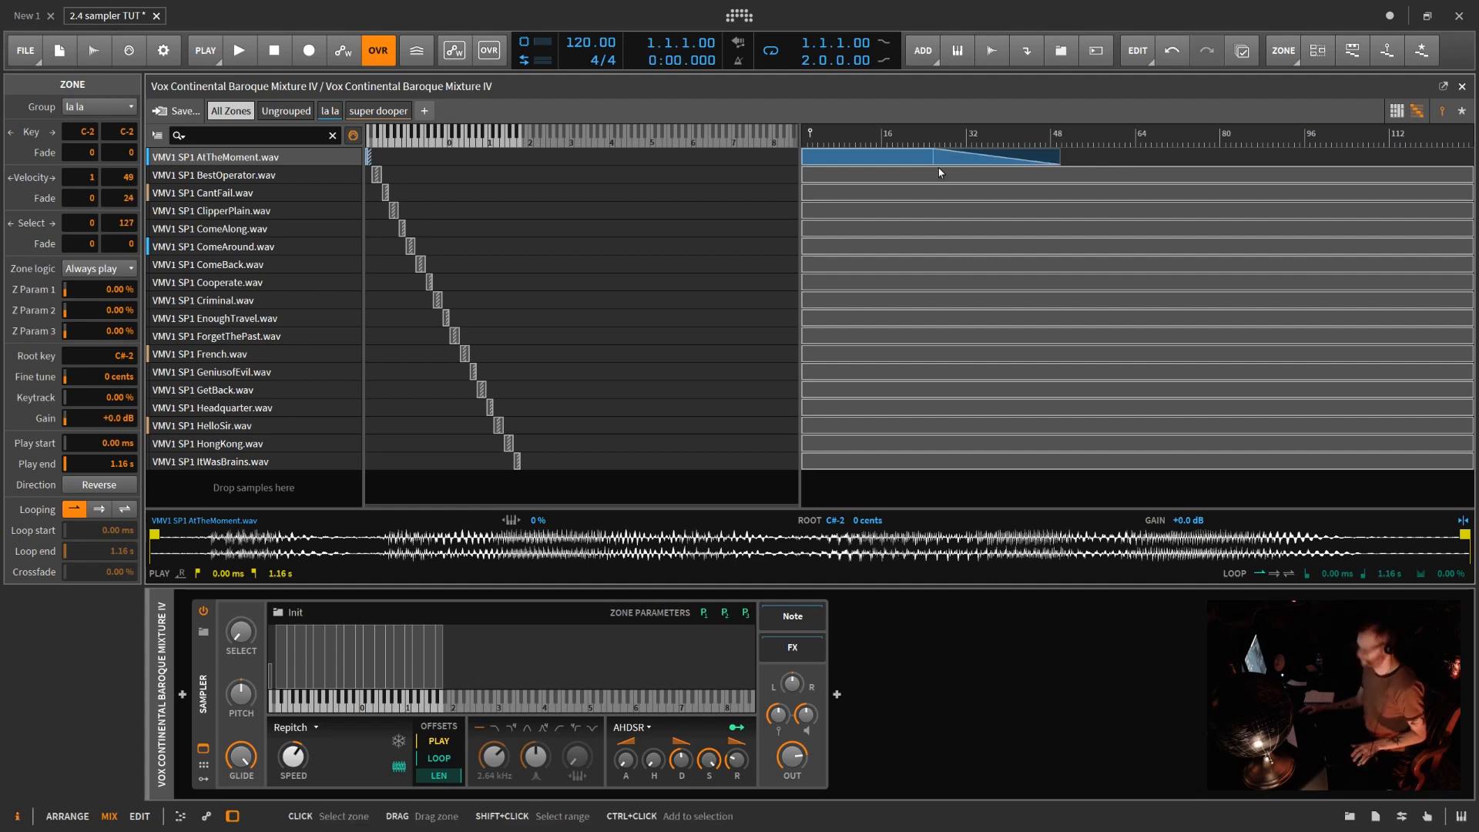
key("ctrl+z")
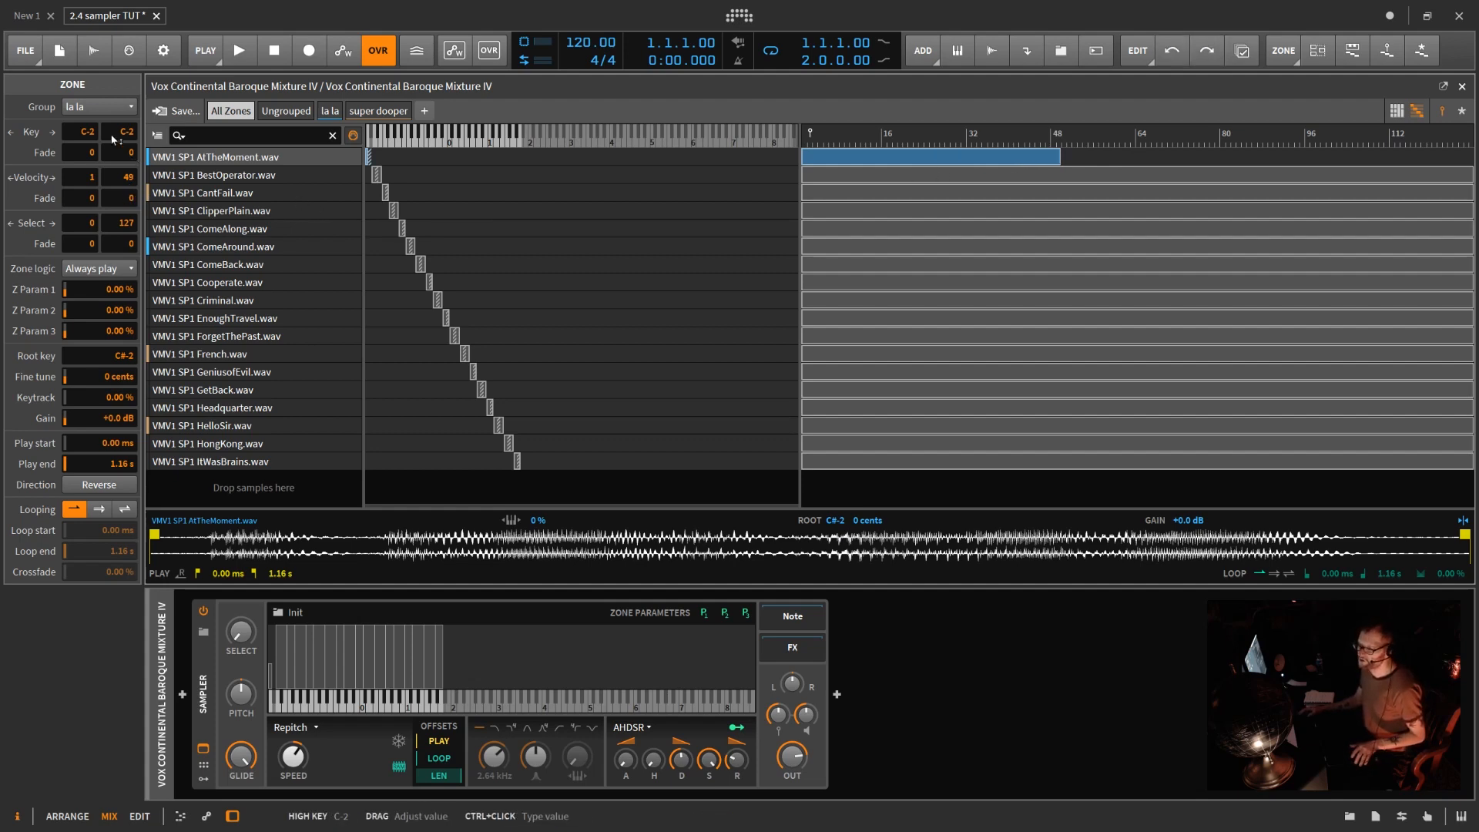
left_click_drag(130, 198, 90, 185)
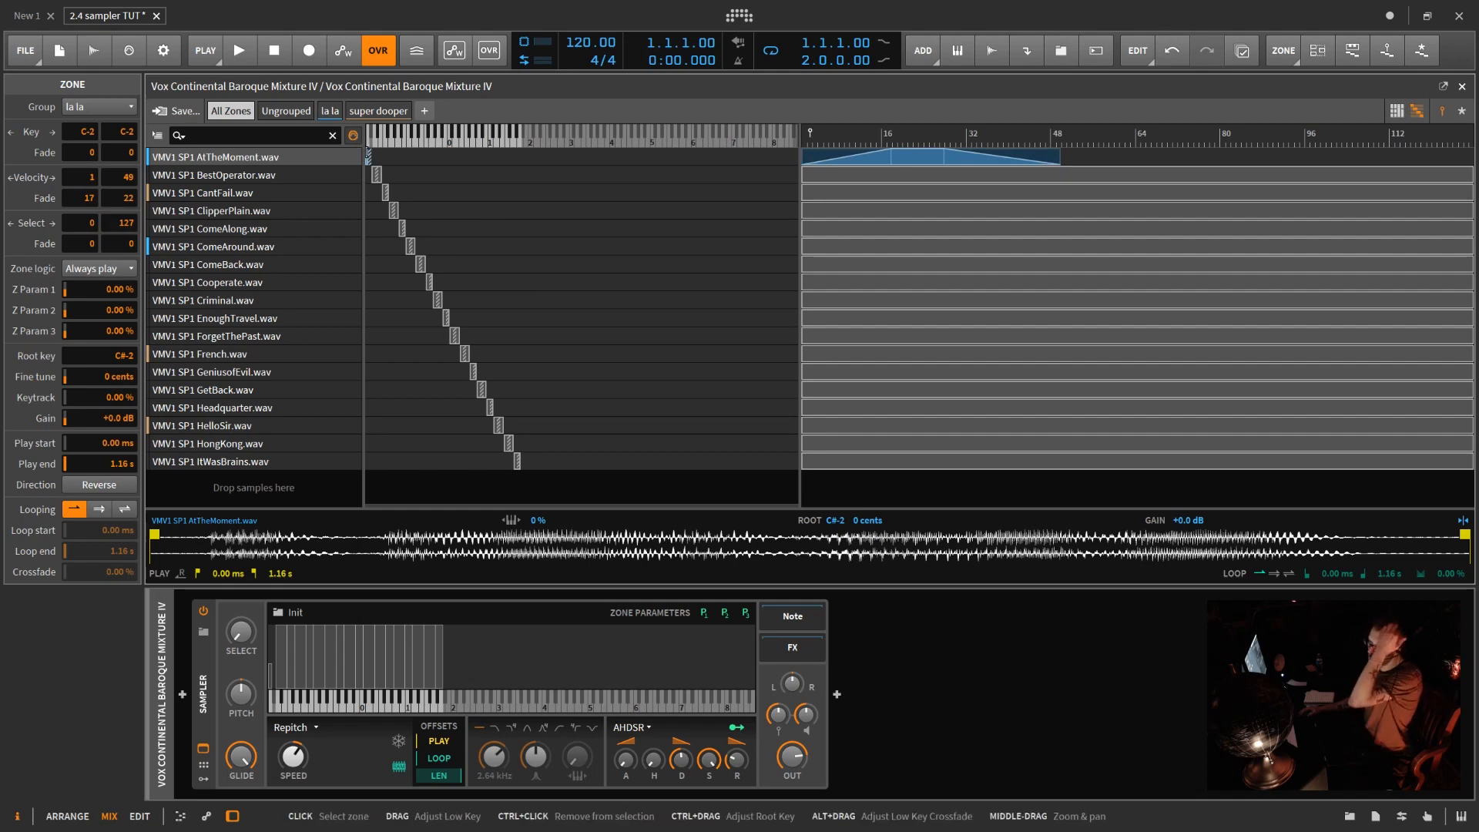
- Stretch AtTheMoment and BestOperator from C1 to G8 and crossfade them with a high key fade of 91 and a low key fade of 91, respectively
left_click_drag(374, 155, 427, 178)
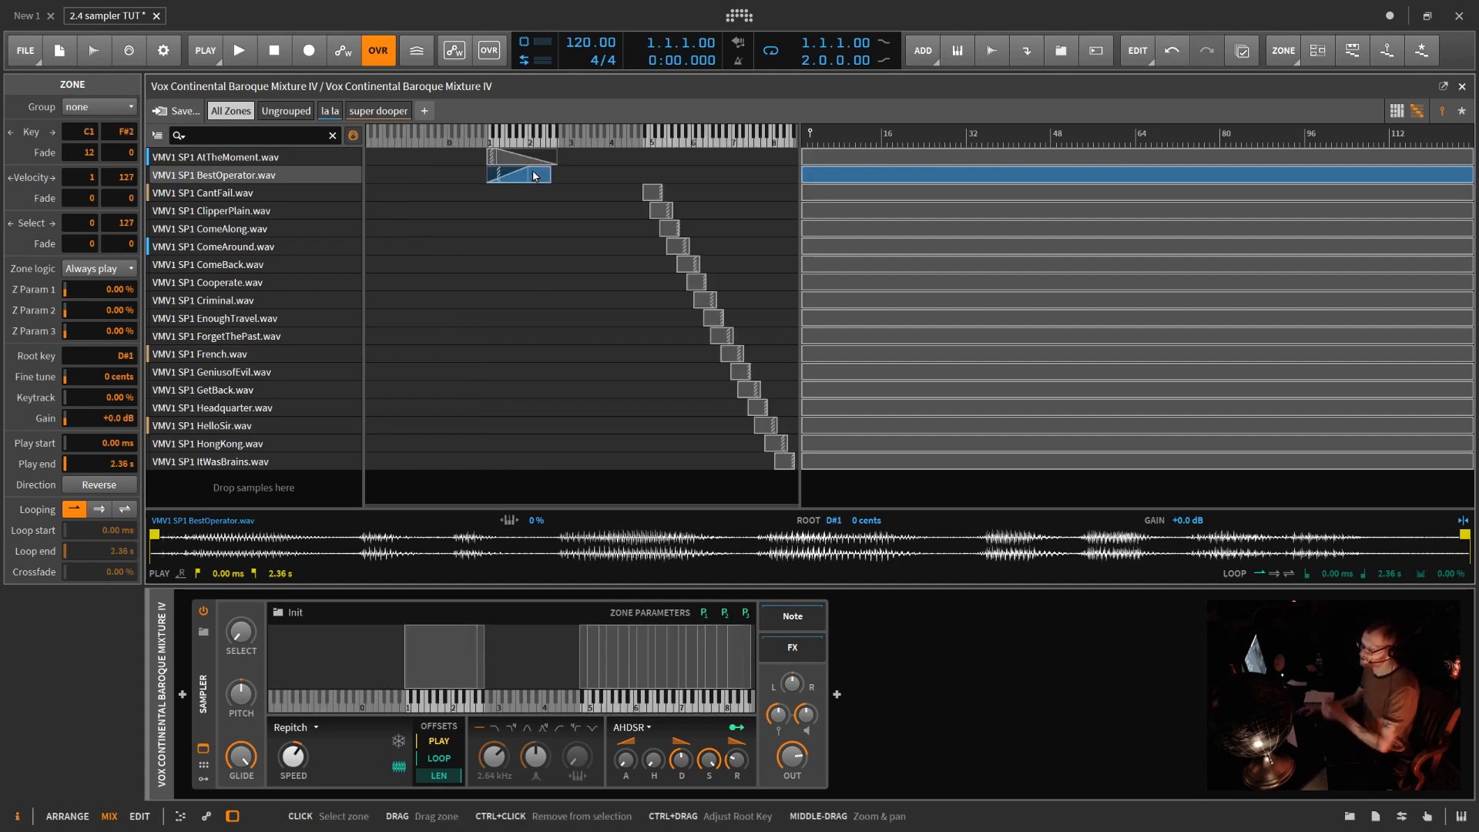
left_click_drag(549, 173, 798, 175)
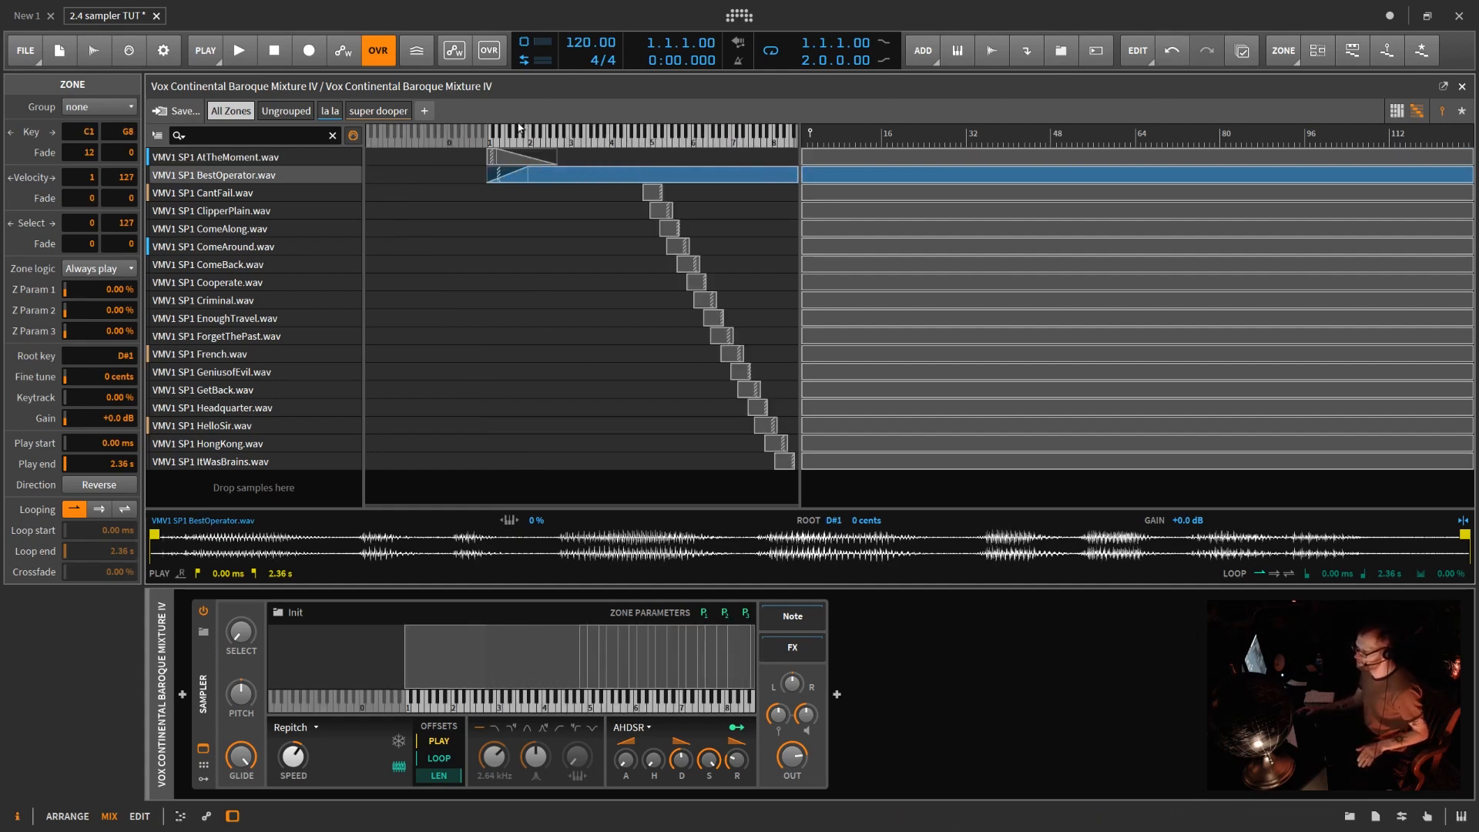
mouse_move(510, 158)
left_mouse_down()
mouse_move(675, 157)
mouse_move(494, 156)
left_mouse_up()
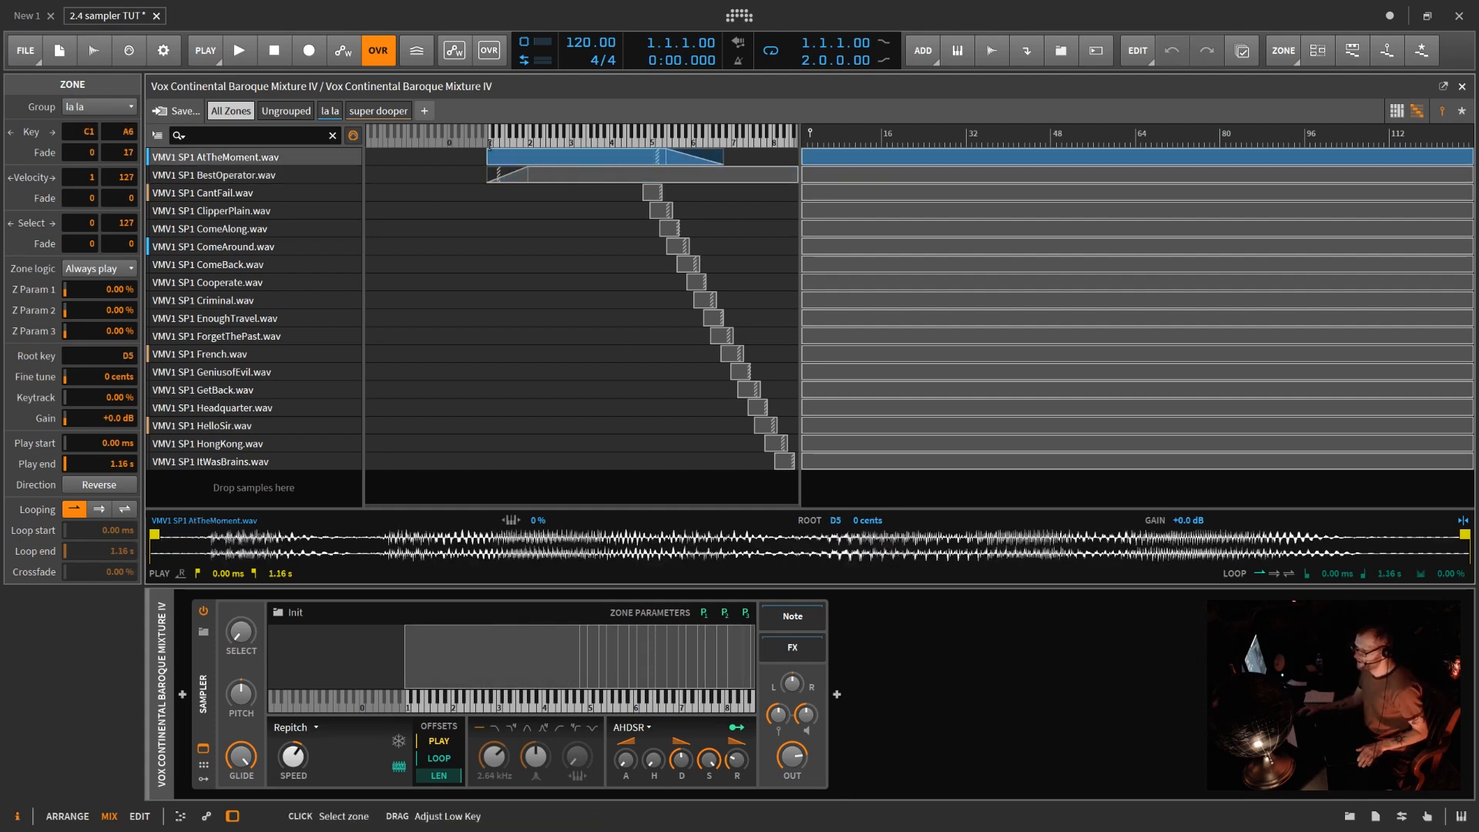
left_click_drag(723, 156, 809, 170)
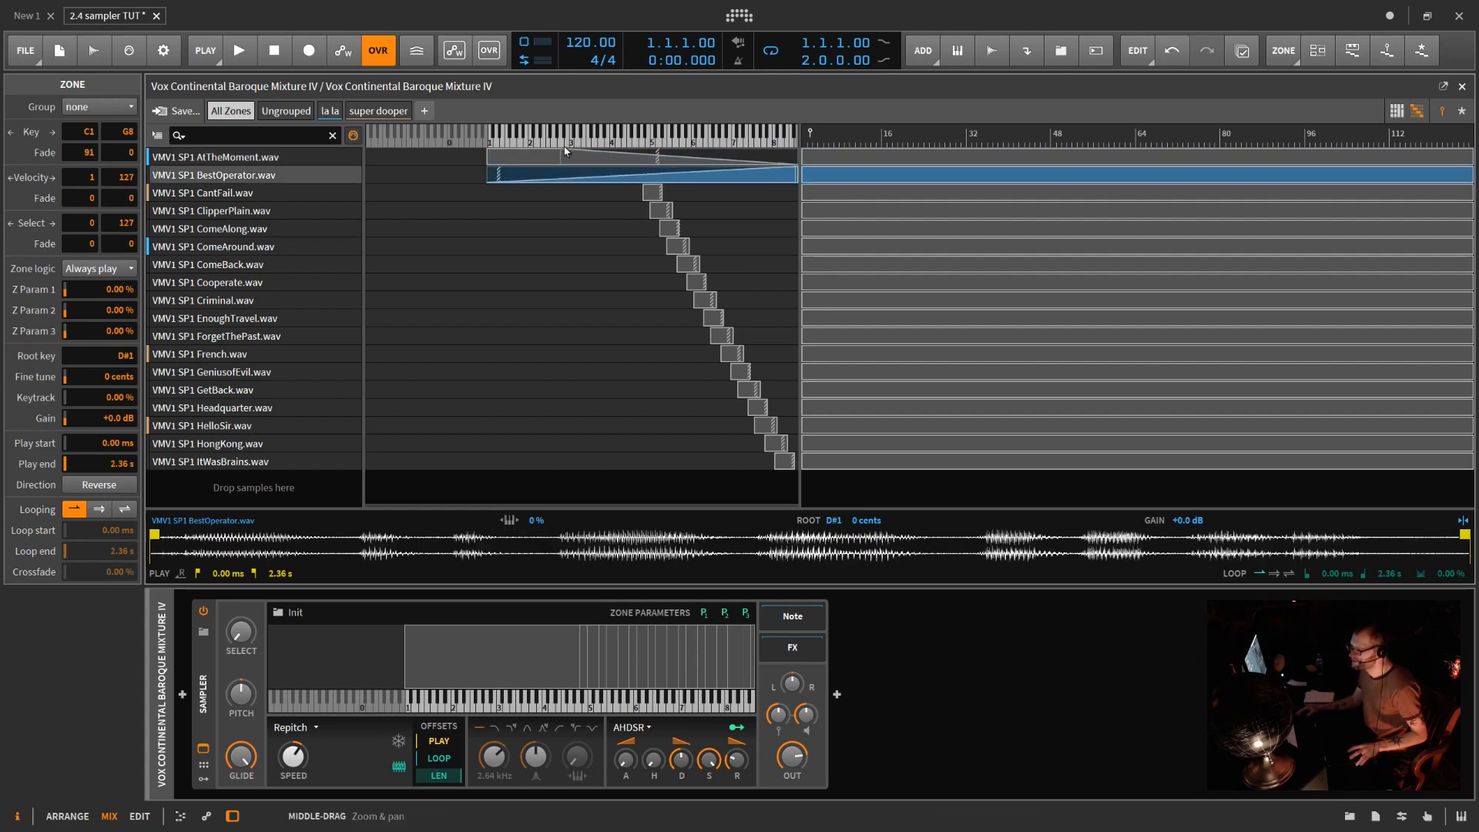
left_click(561, 155)
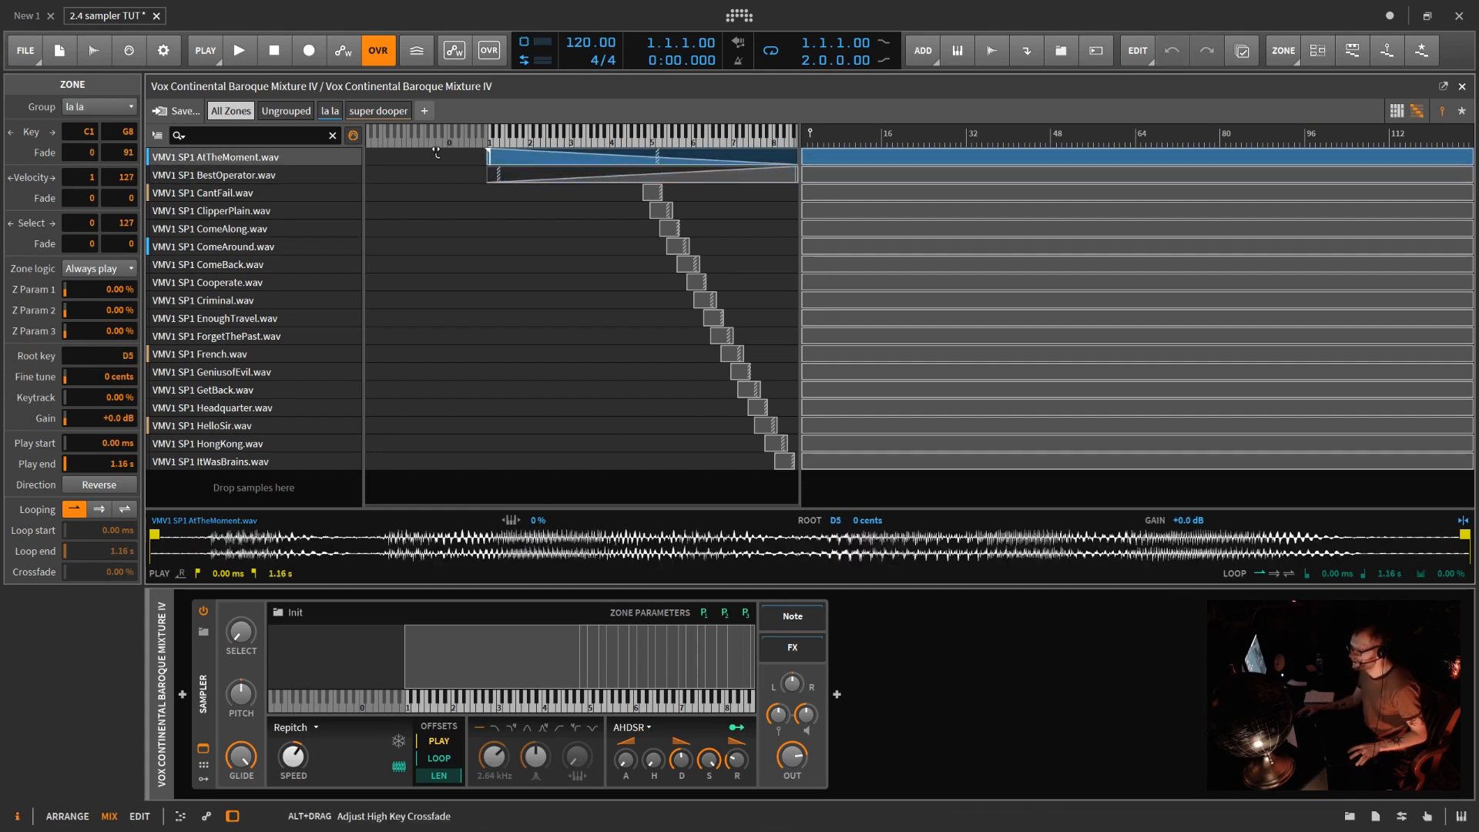
- Move the zones from CantFail to ItWasBrains to key G8, and select the crossfaded AtTheMoment and BestOperator zones together
left_click_drag(622, 195, 795, 490)
left_click_drag(700, 182, 832, 228)
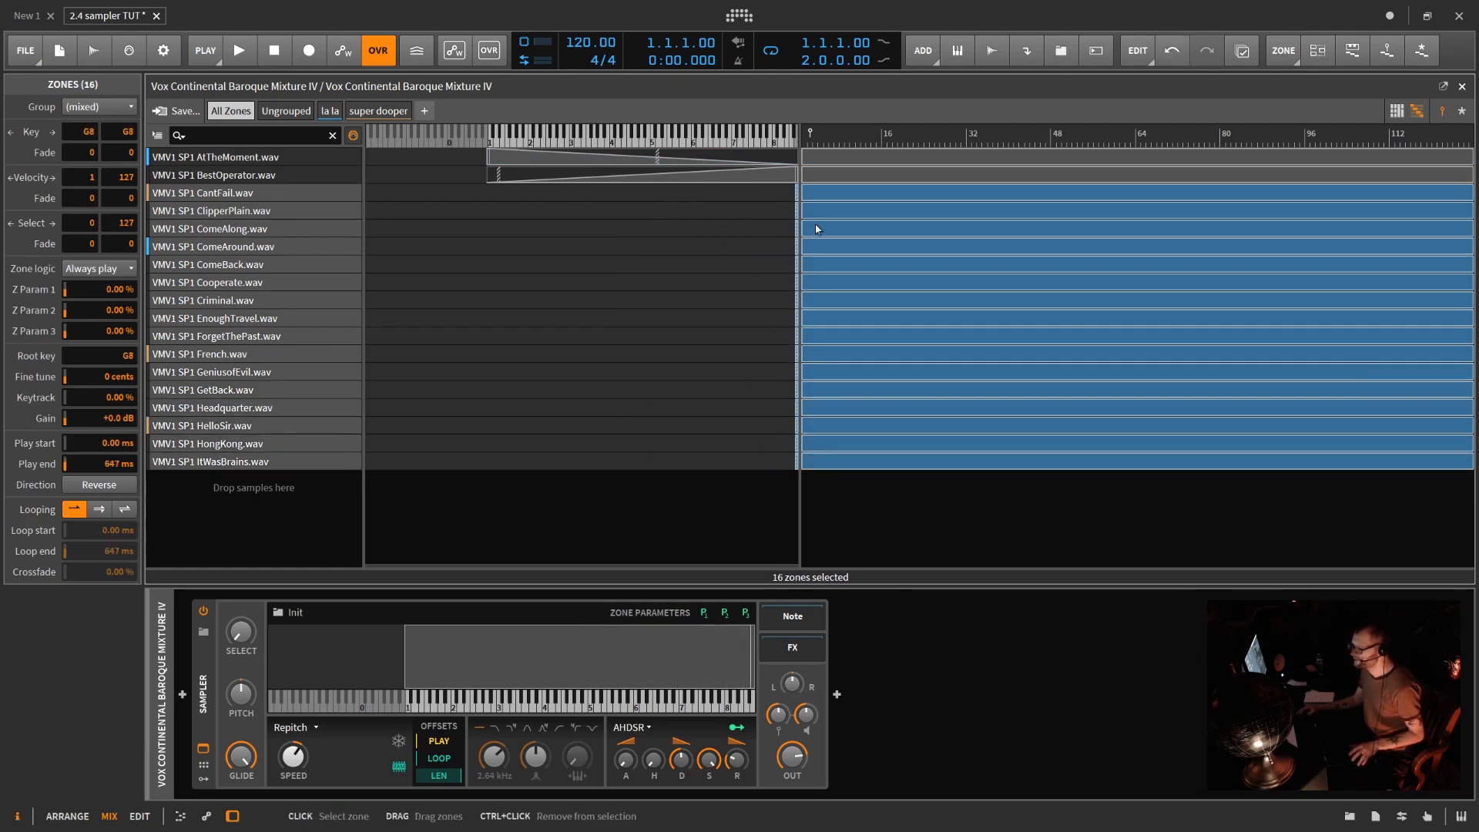
left_click(444, 162)
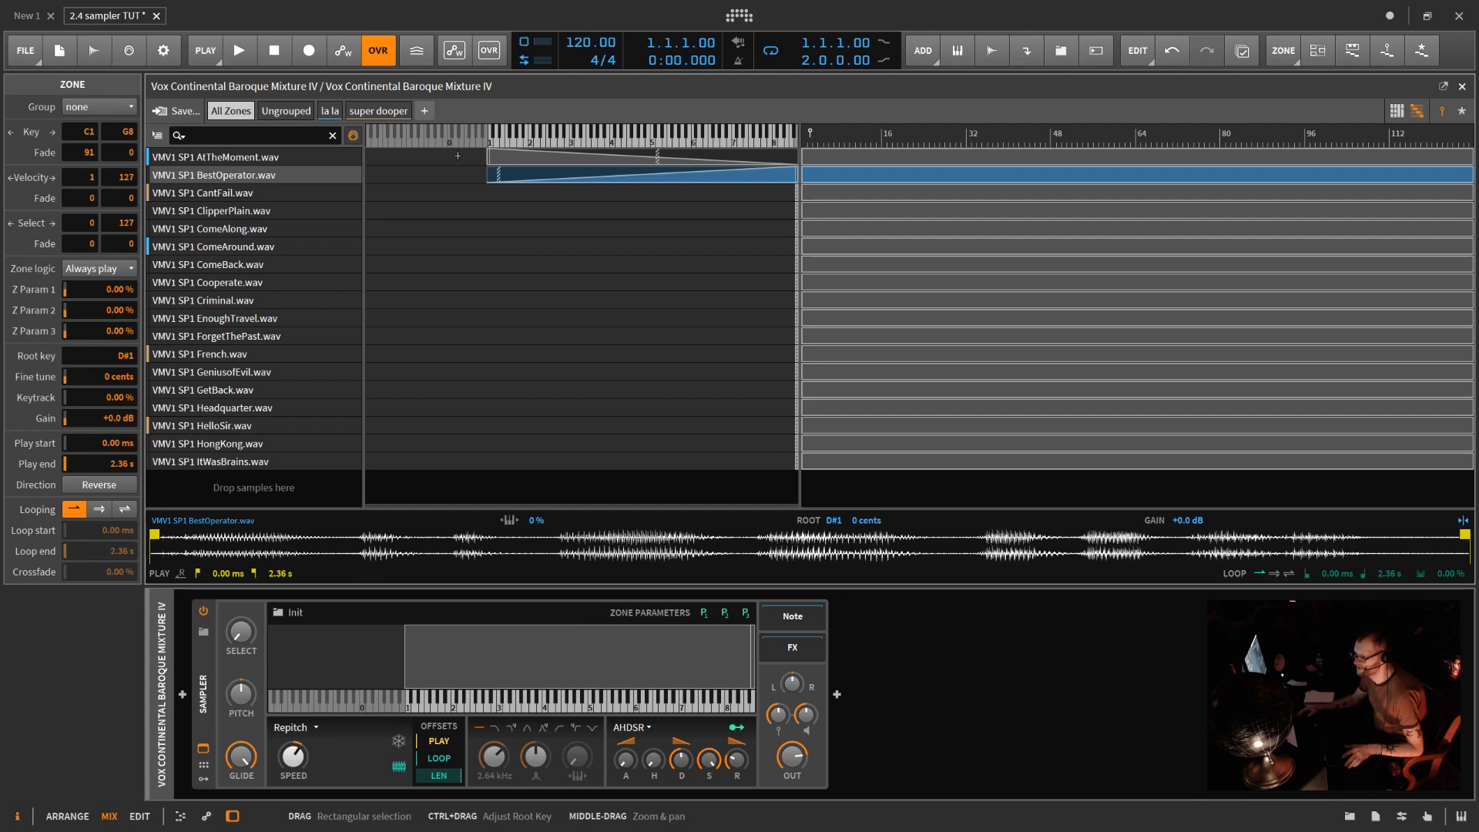
left_click_drag(457, 155, 608, 205)
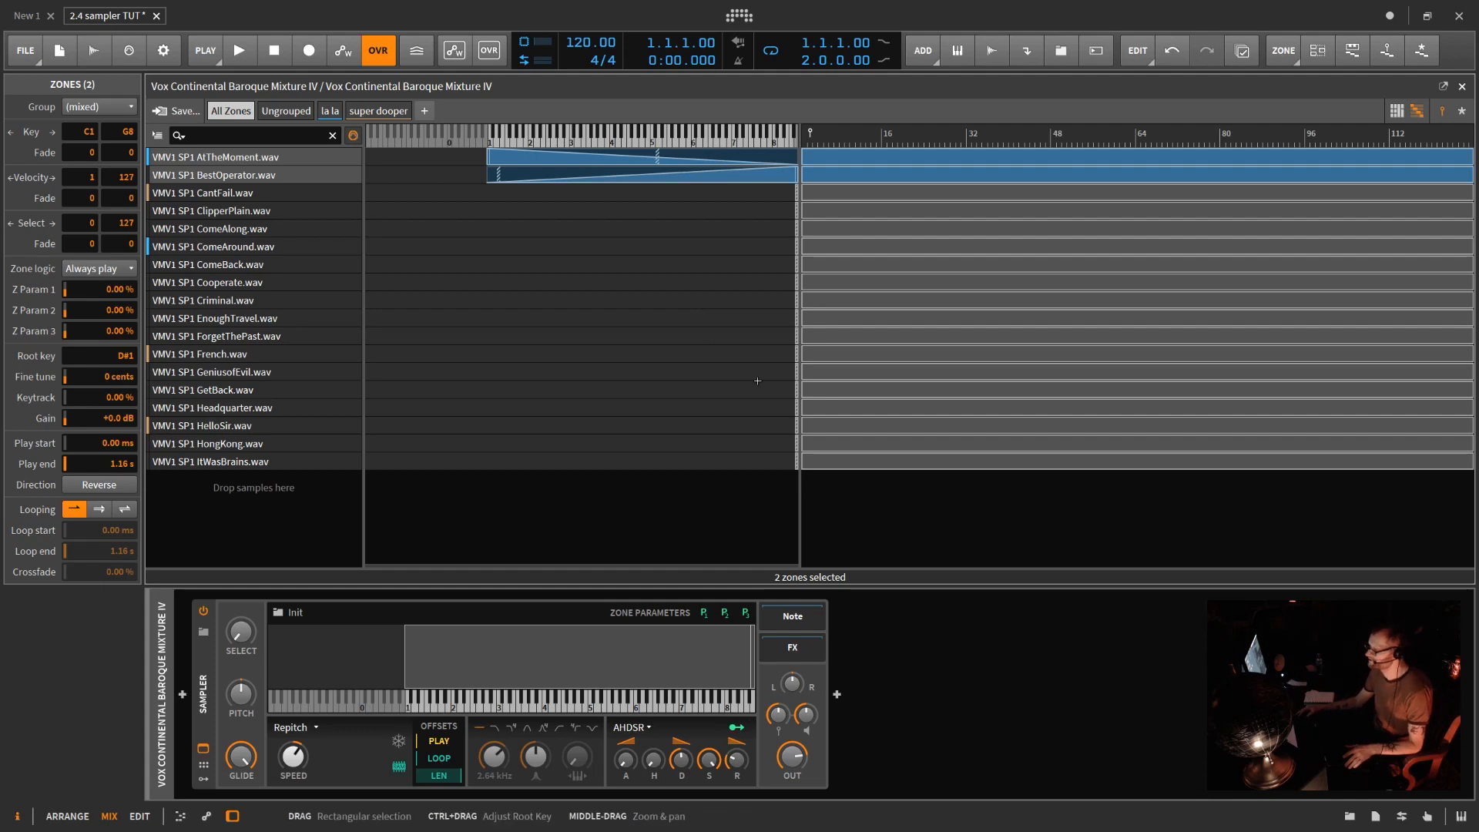
scroll(245, 644, "up", 3)
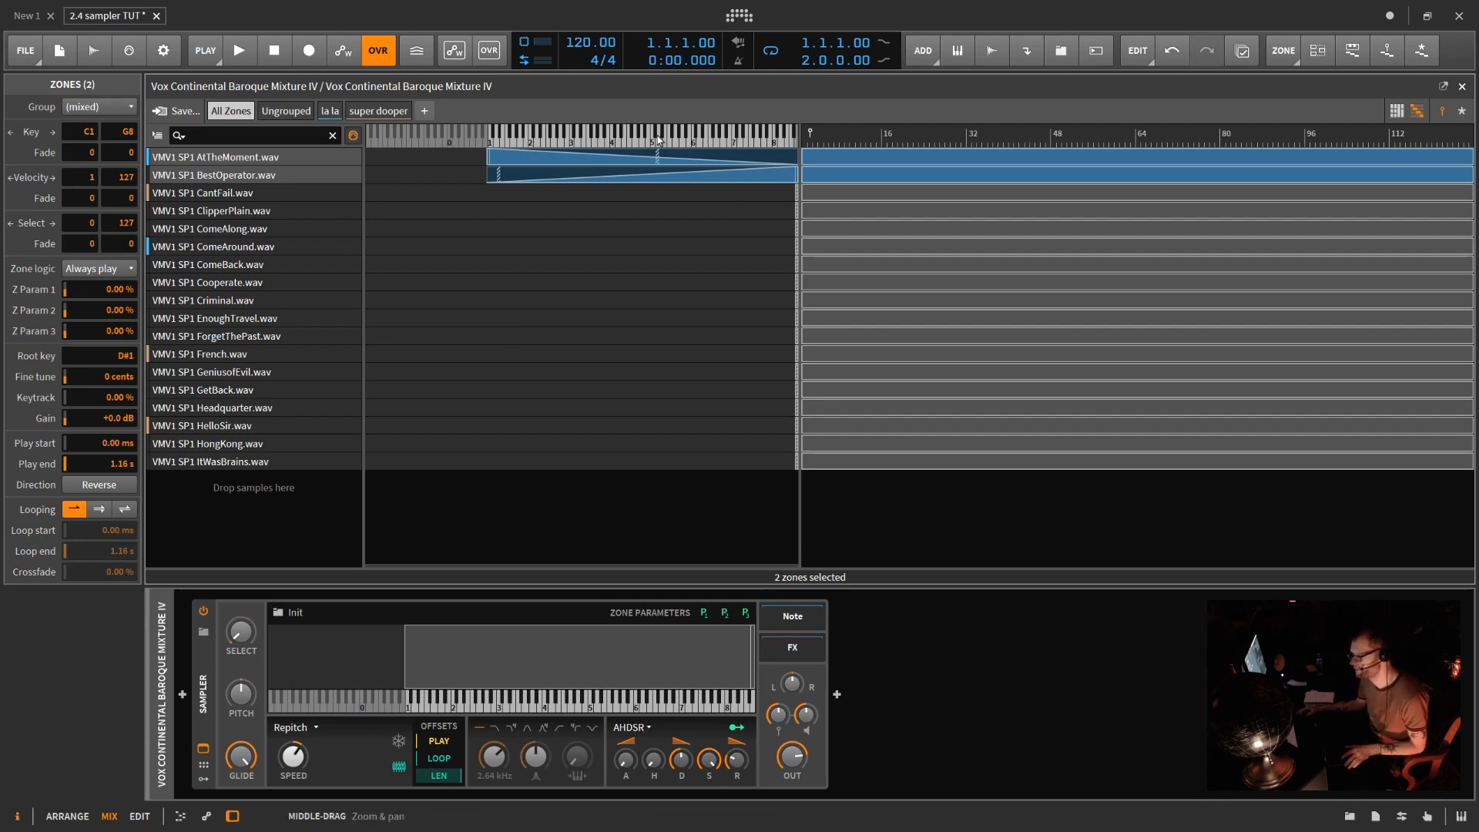
- Adjust the Select control, and set the high key of AtTheMoment to C#5 and of BestOperator to B5
left_click_drag(241, 631, 231, 638)
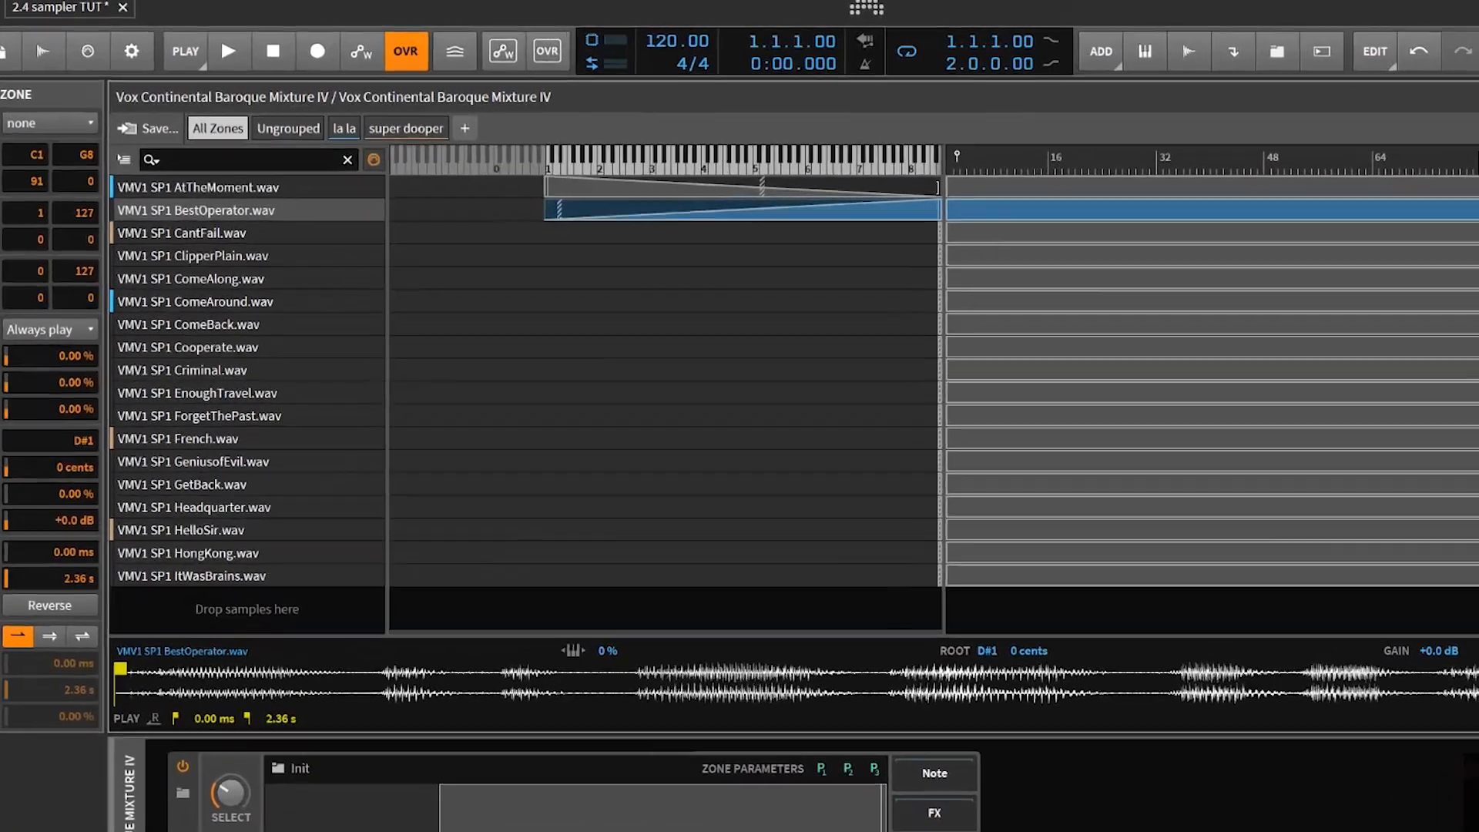
left_click_drag(794, 157, 780, 157)
left_click_drag(975, 200, 806, 199)
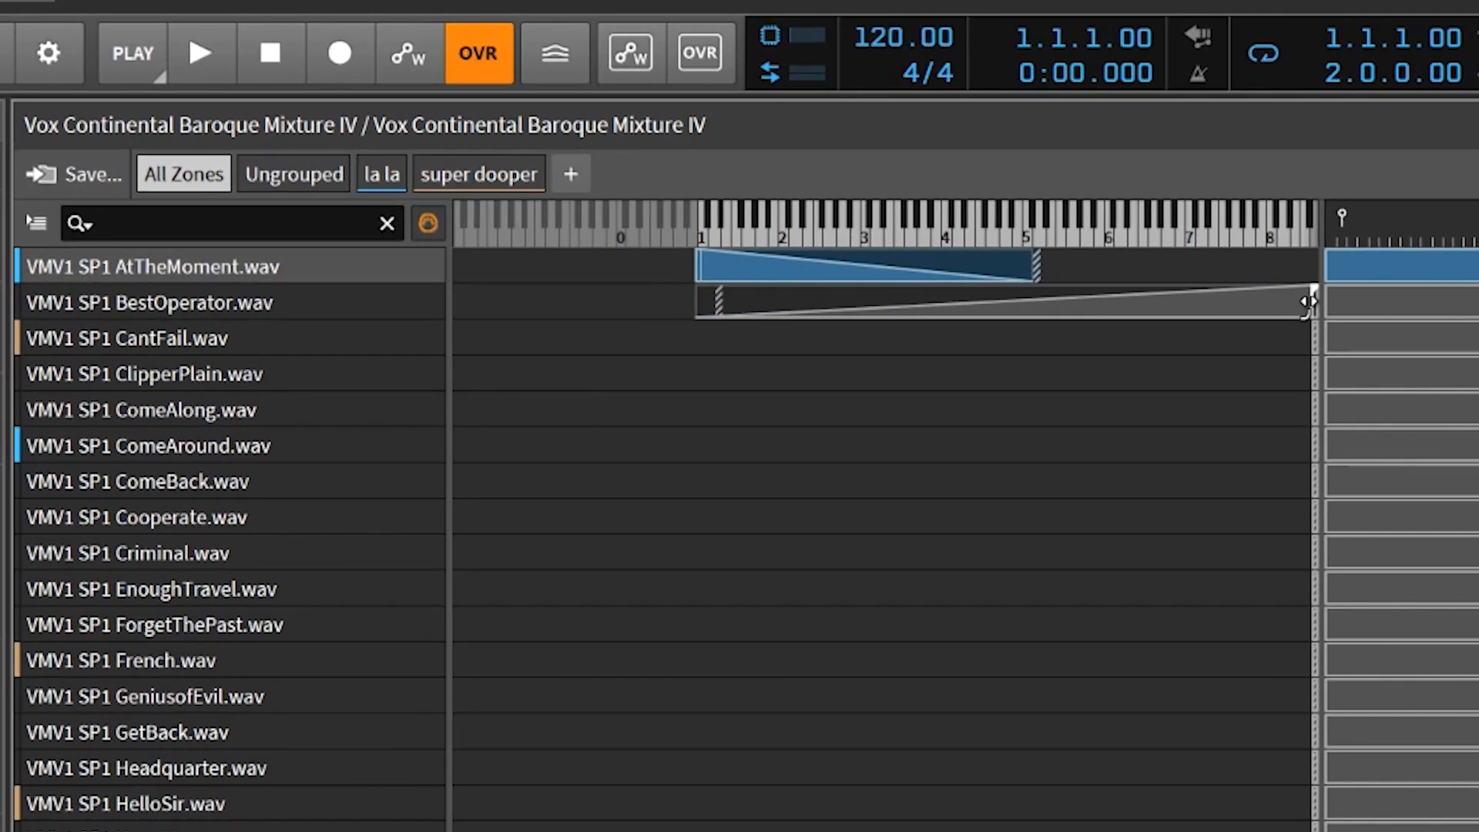
left_click_drag(1225, 279, 1022, 299)
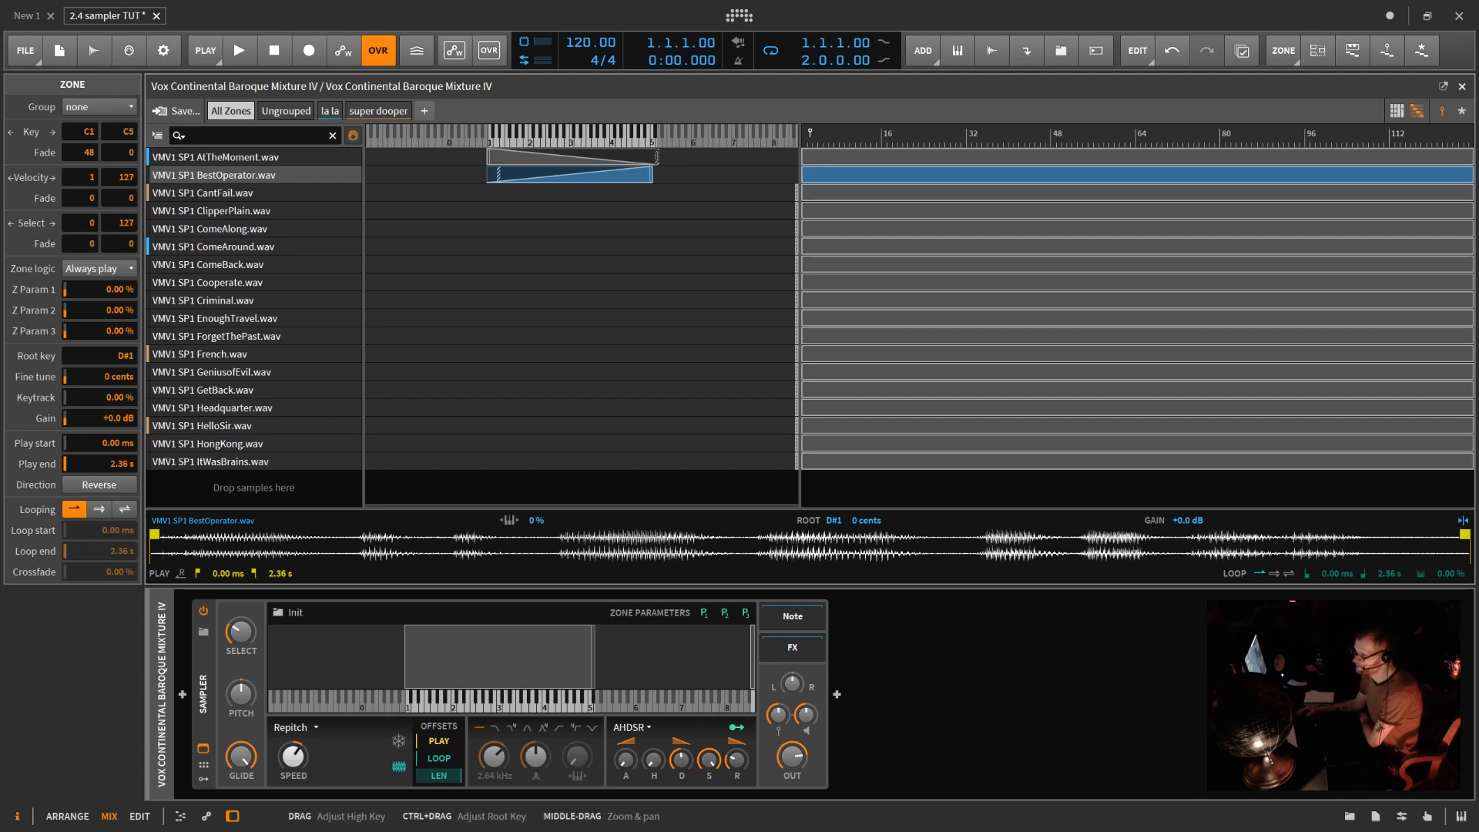
left_click_drag(593, 654, 632, 655)
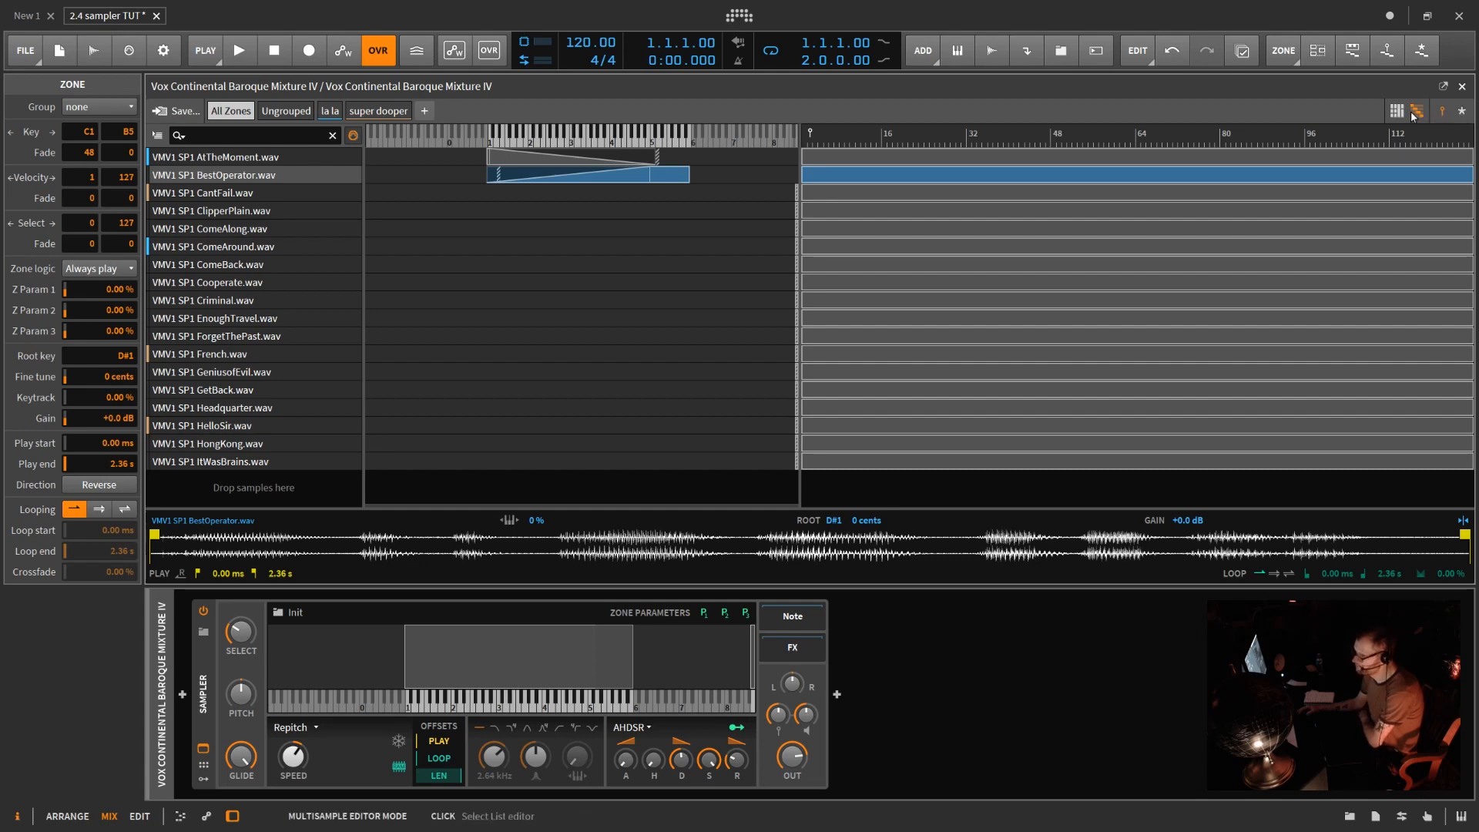
- View the zones' select ranges on the secondary axis and return to the velocity ranges
left_click(1462, 113)
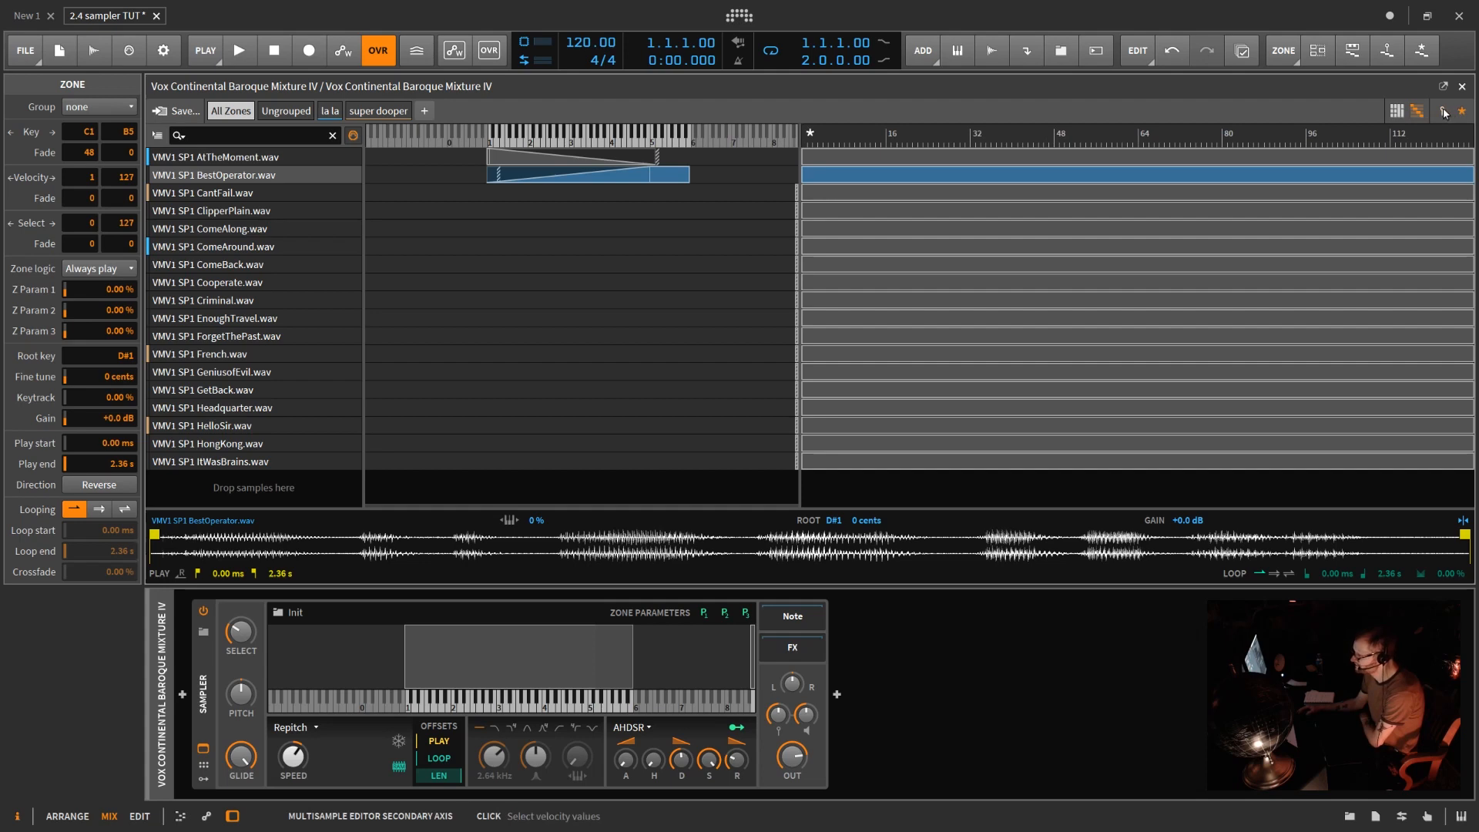
left_click(1442, 112)
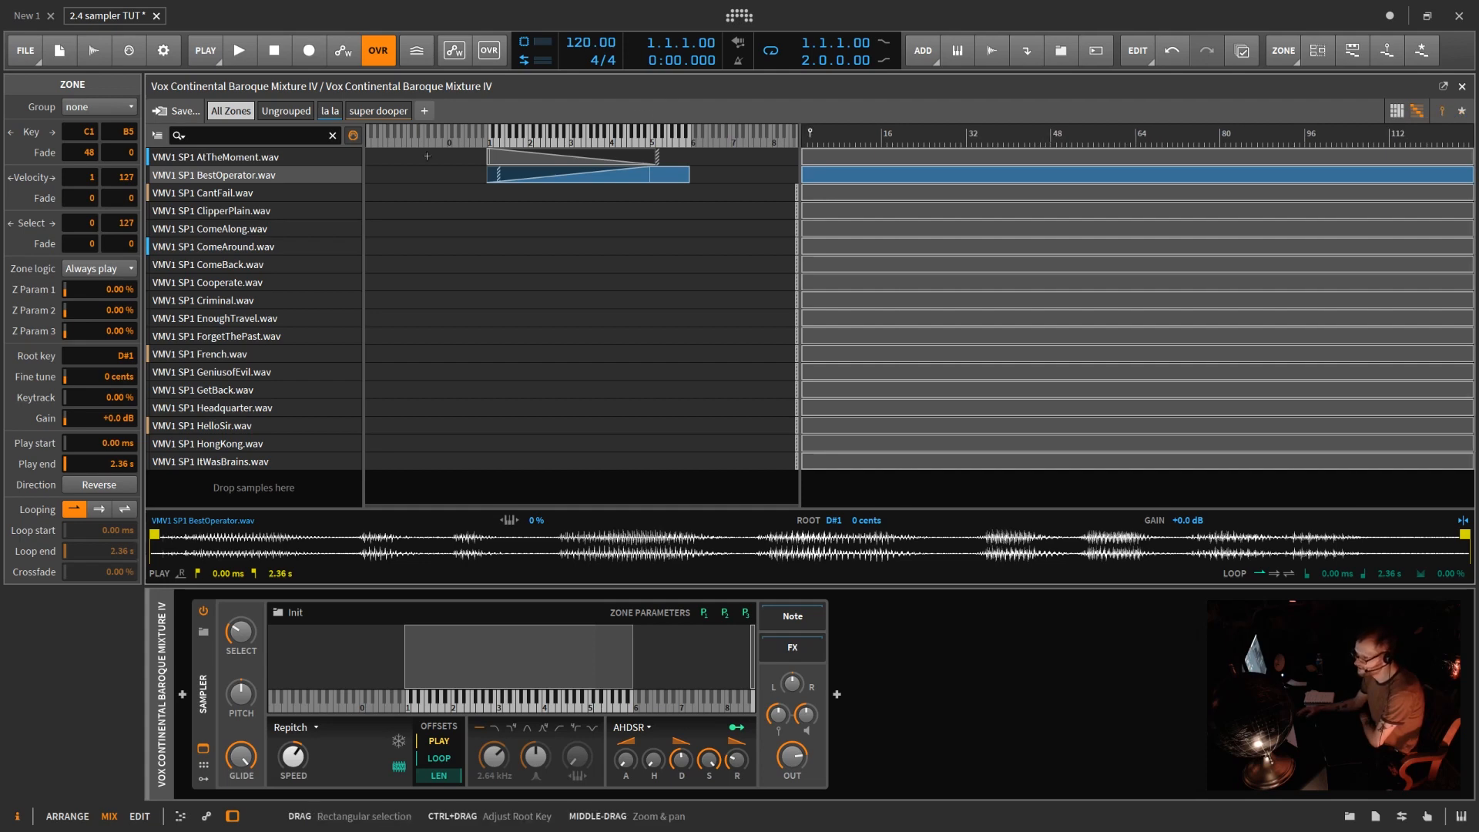
- Delete the crossfaded AtTheMoment and BestOperator zones
left_click_drag(427, 155, 701, 218)
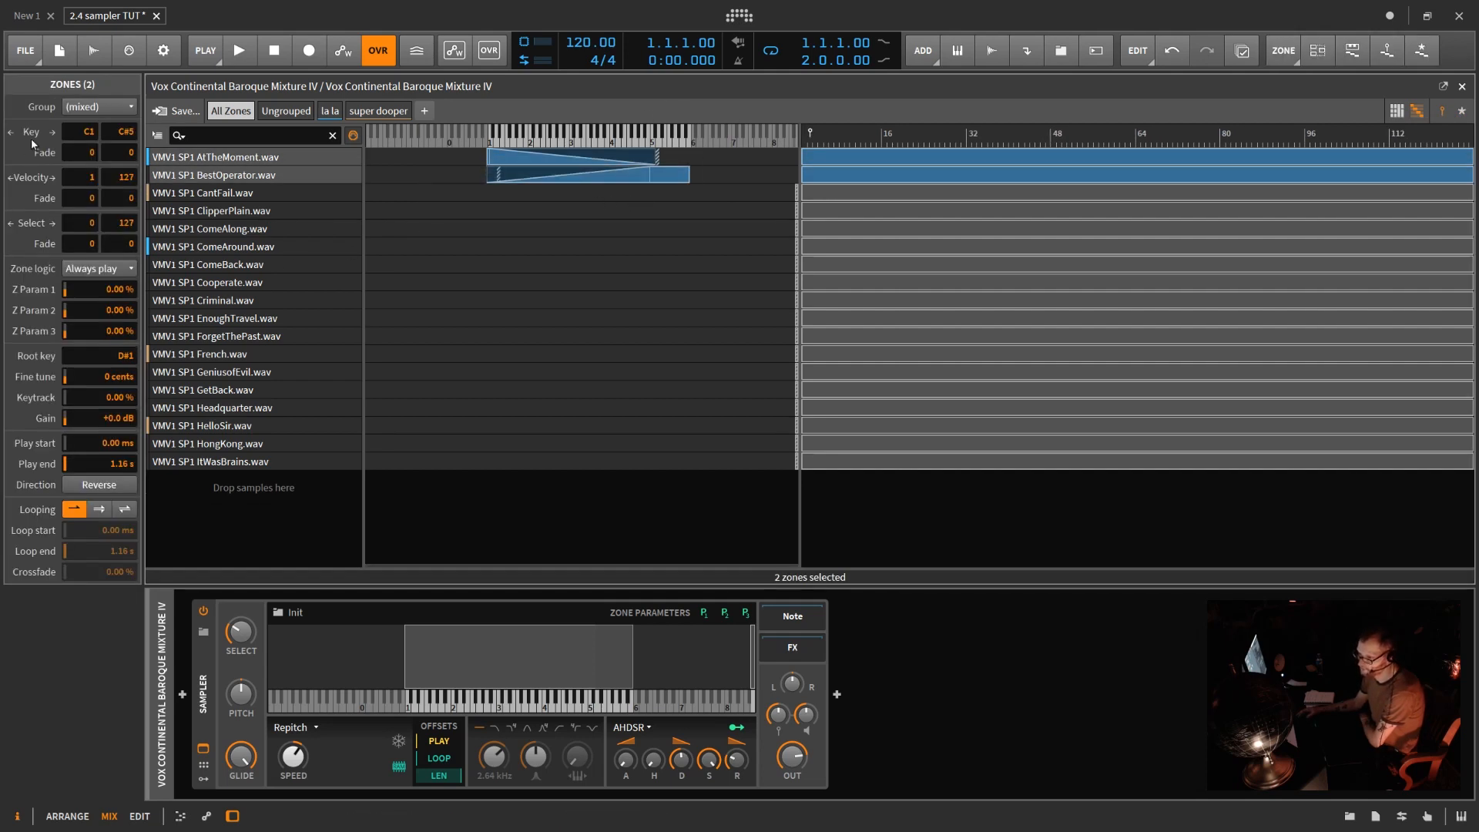
left_click(537, 303)
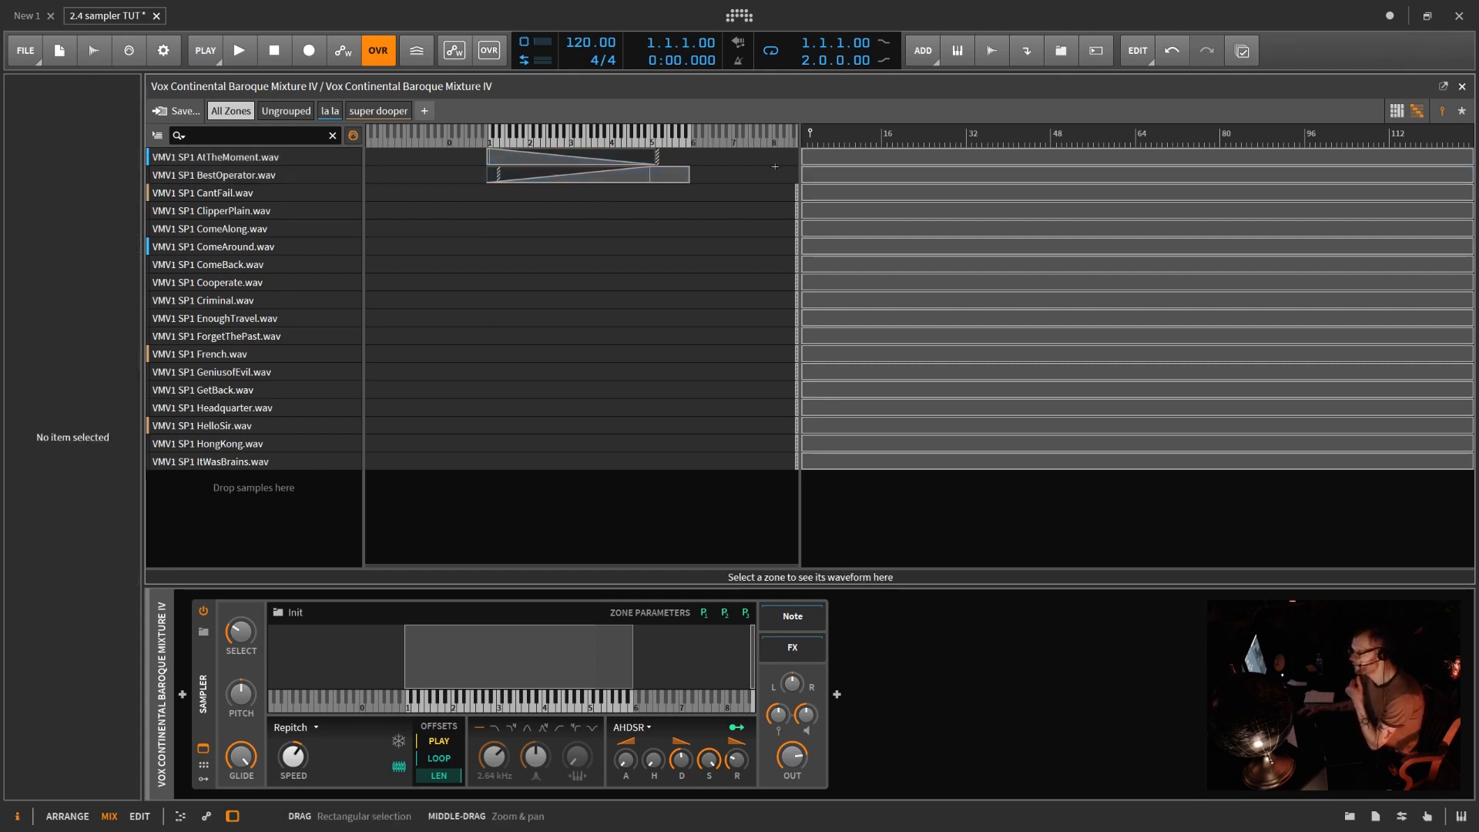
left_click_drag(730, 154, 469, 189)
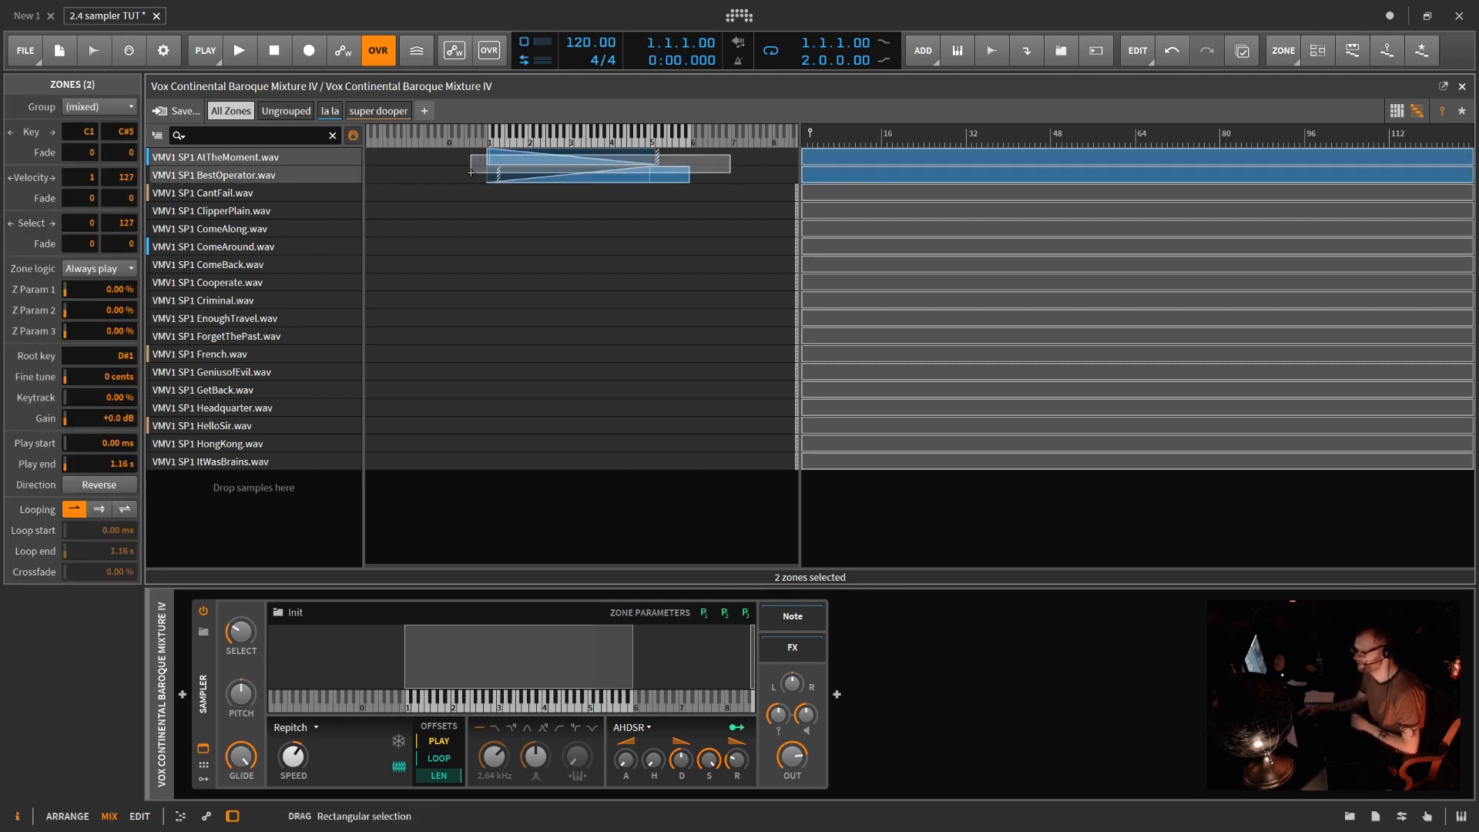
key("Delete")
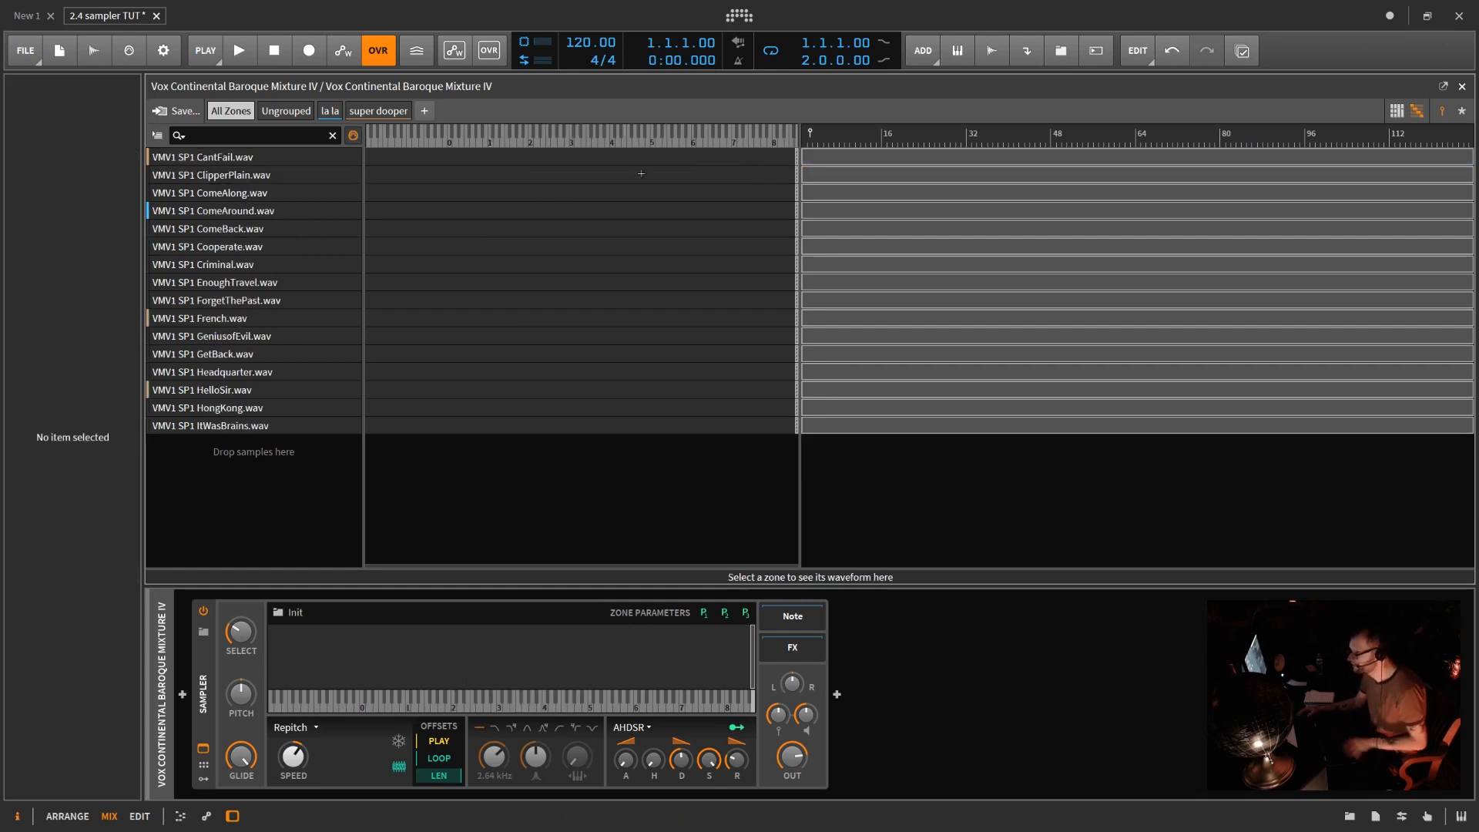
- Stretch all remaining zones, from CantFail to ItWasBrains, across the full key range from C-2 to G8
left_click(247, 158)
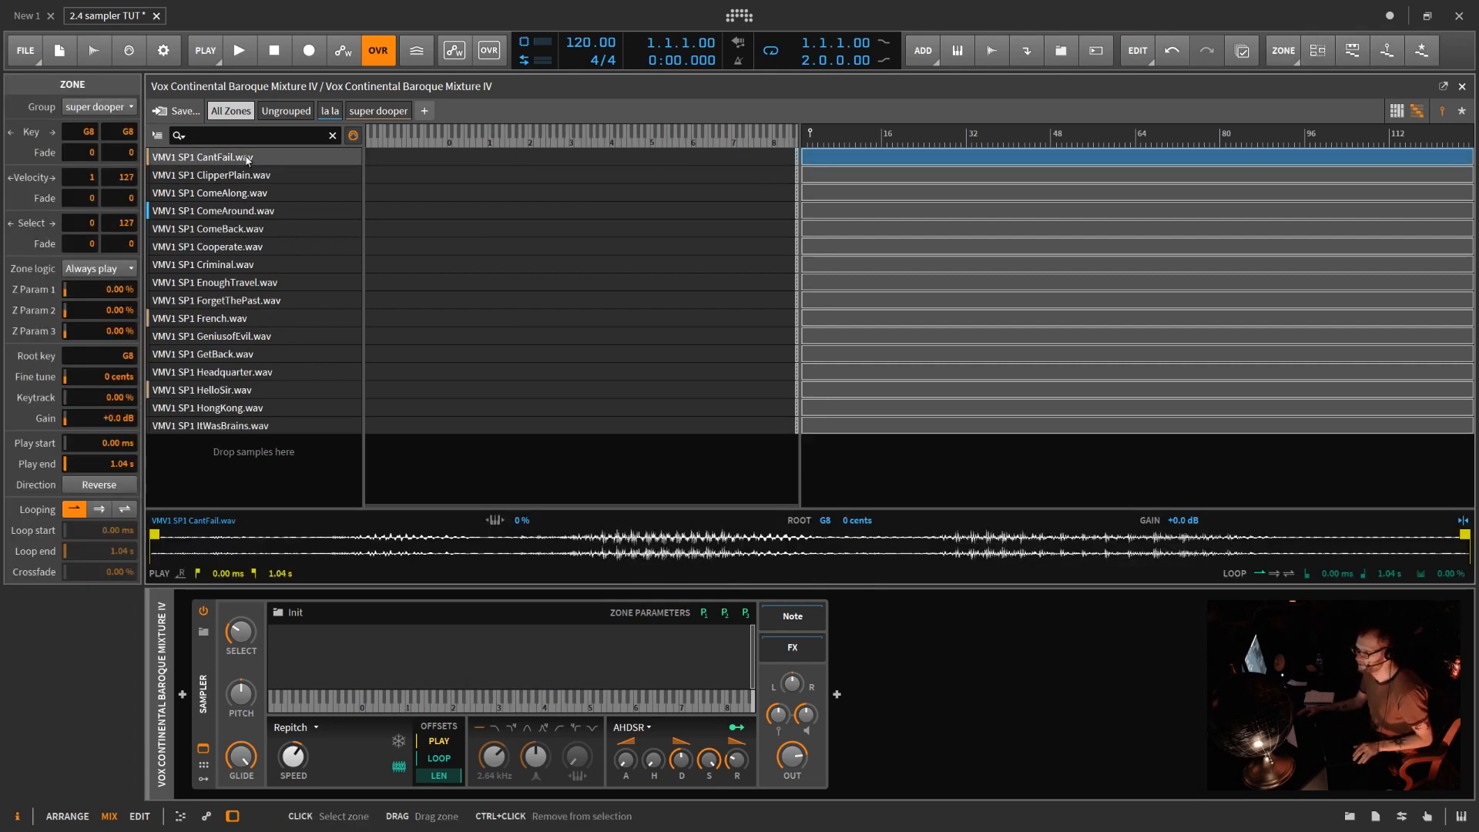
left_click(1241, 51)
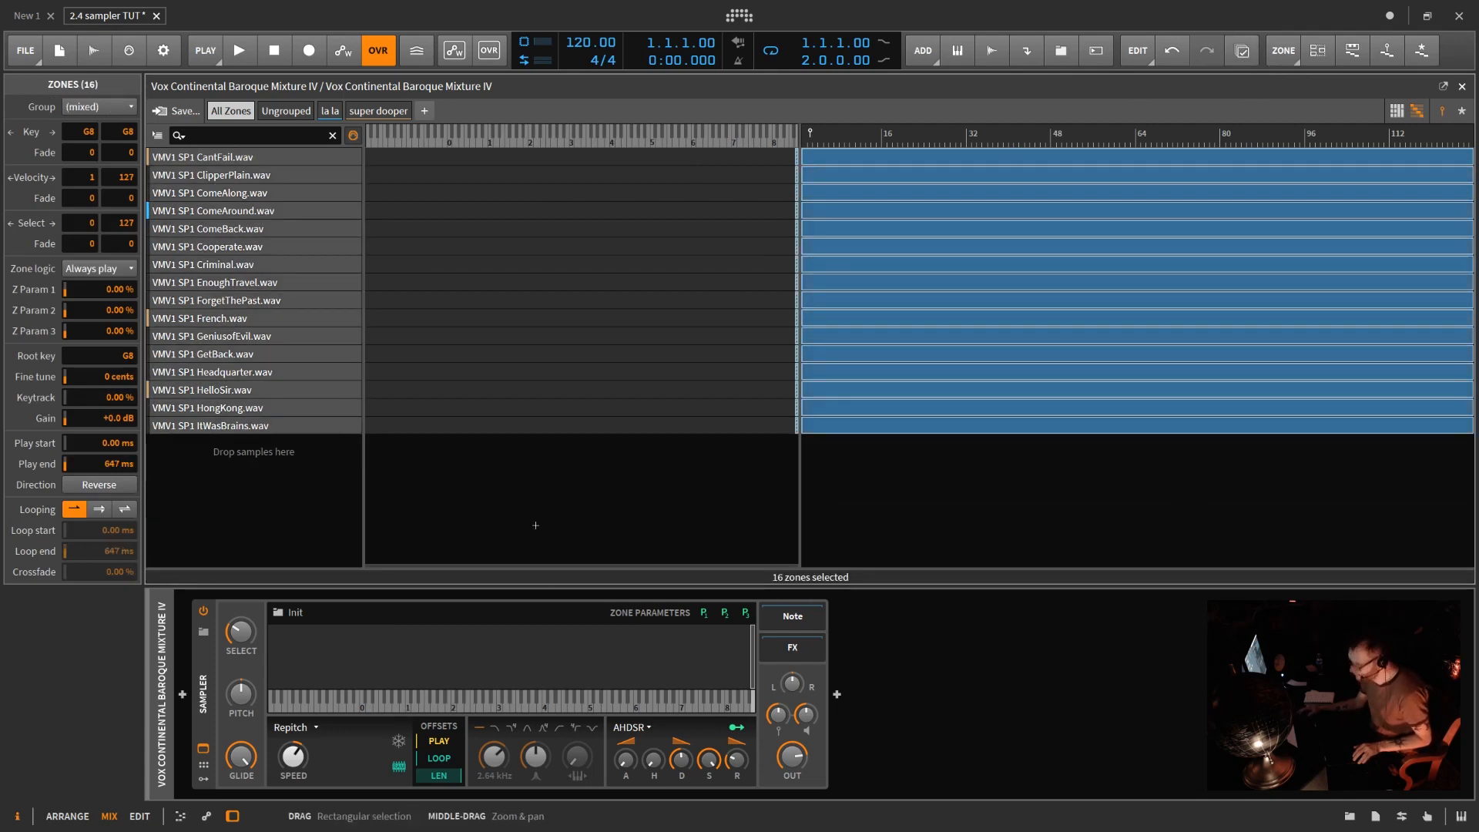
left_click_drag(798, 424, 366, 428)
left_click(525, 141)
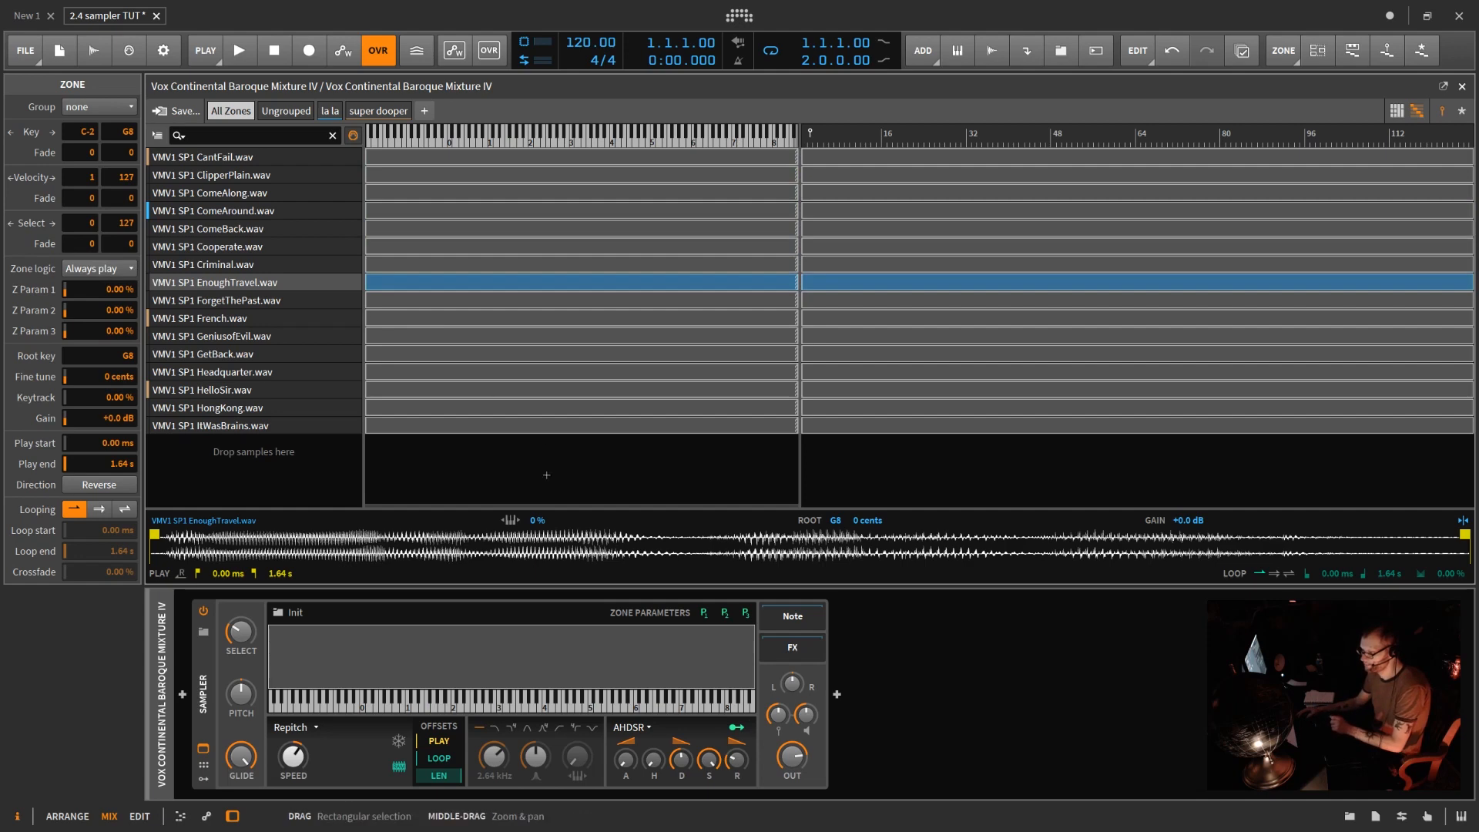
- Set the zone logic of all zones from CantFail to ItWasBrains to Round-robin
left_click_drag(545, 476, 485, 147)
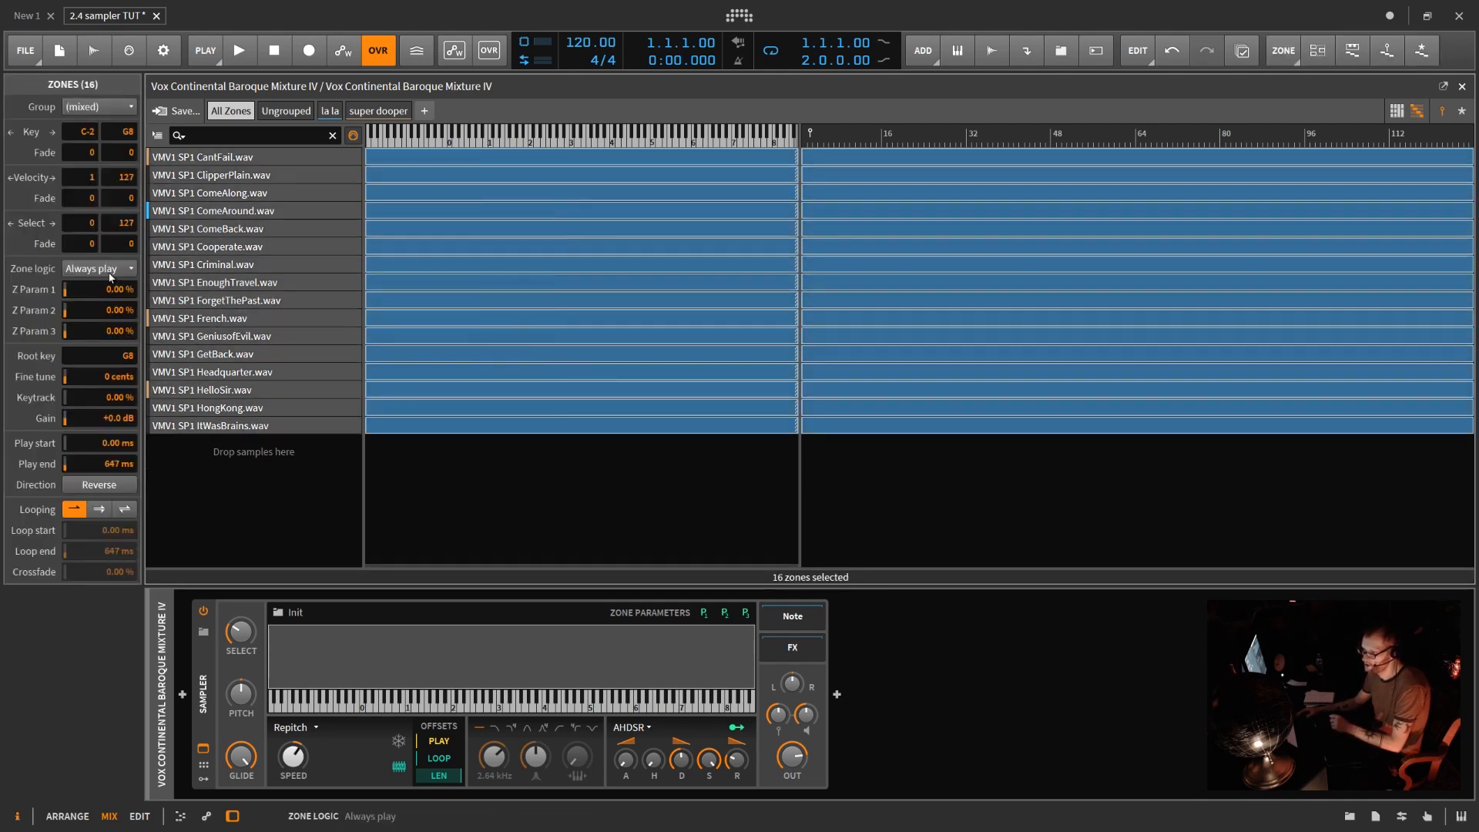
left_click(119, 268)
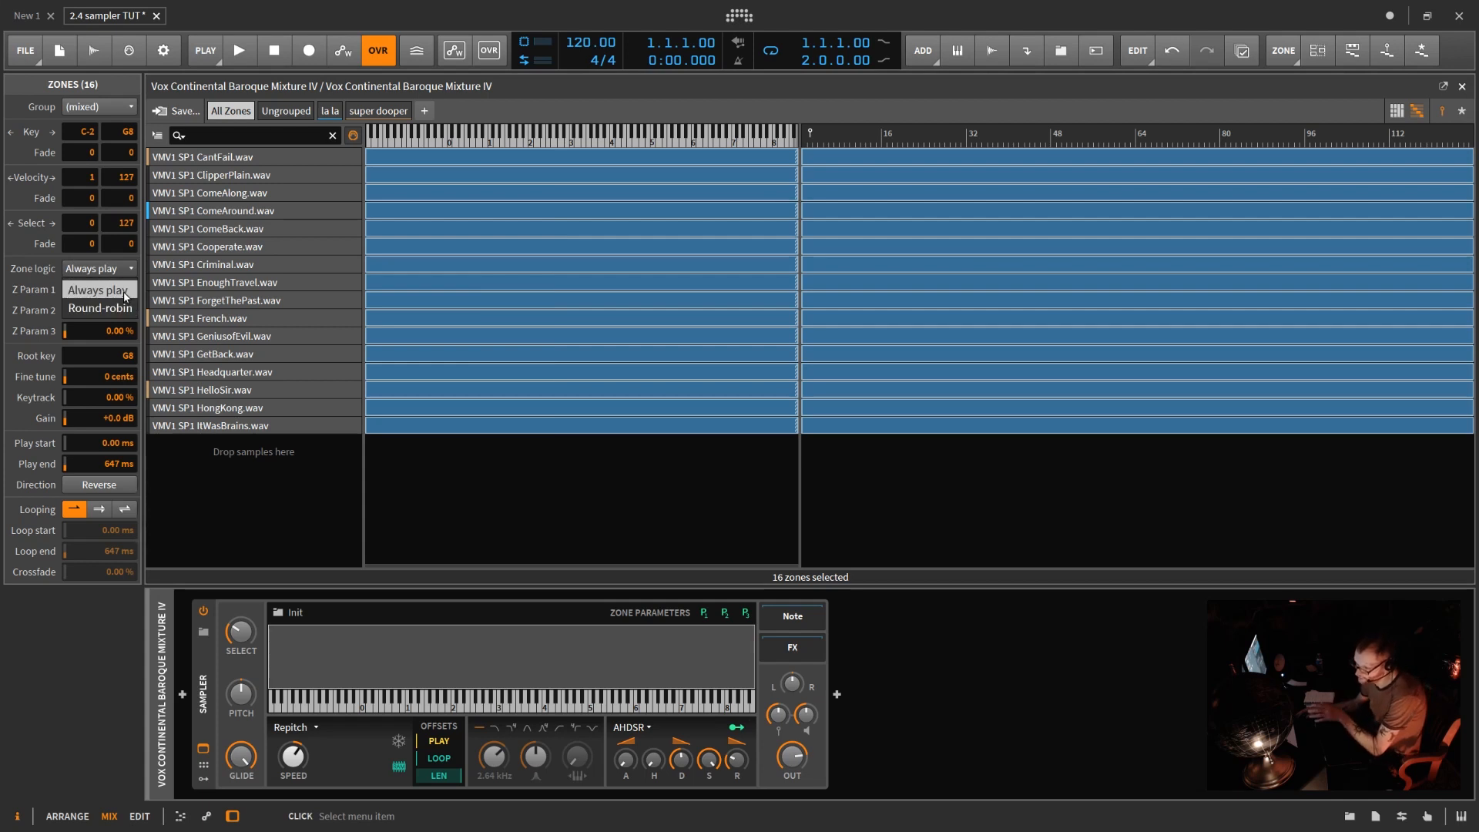
left_click(127, 311)
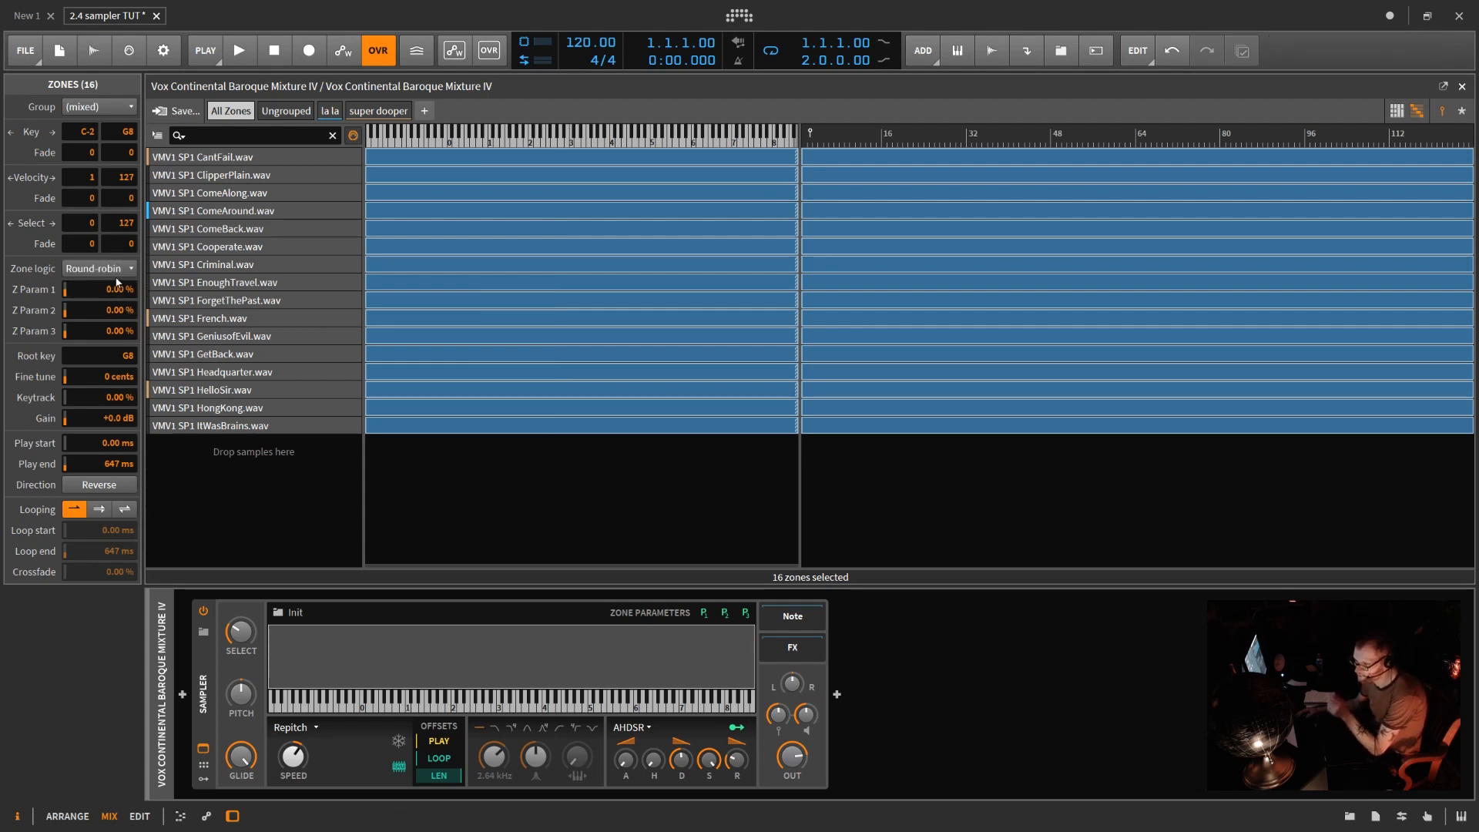
left_click(519, 476)
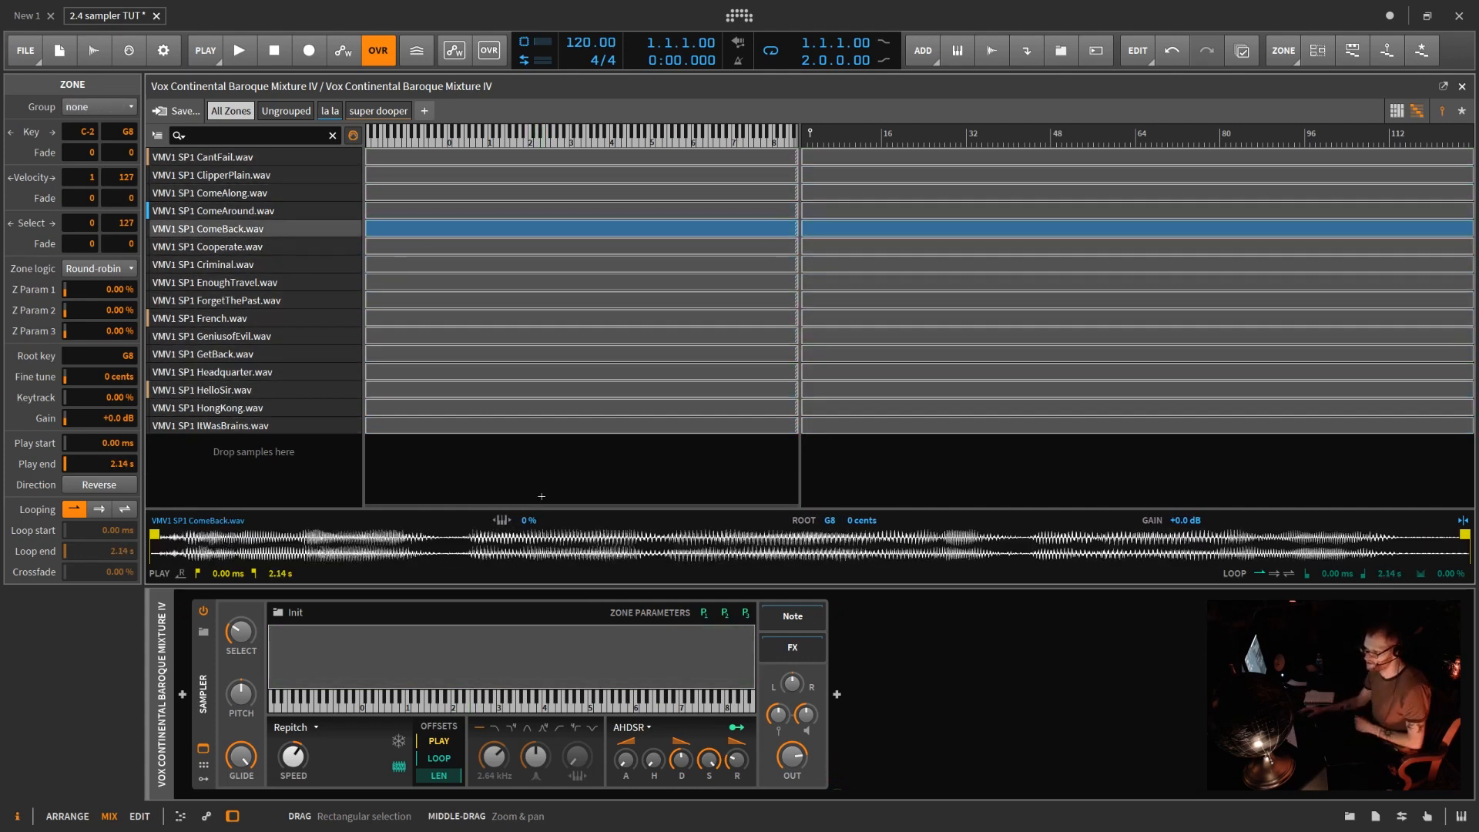
- Set the zone logic of only the Criminal and GeniusofEvil zones to Always play
left_click(444, 267)
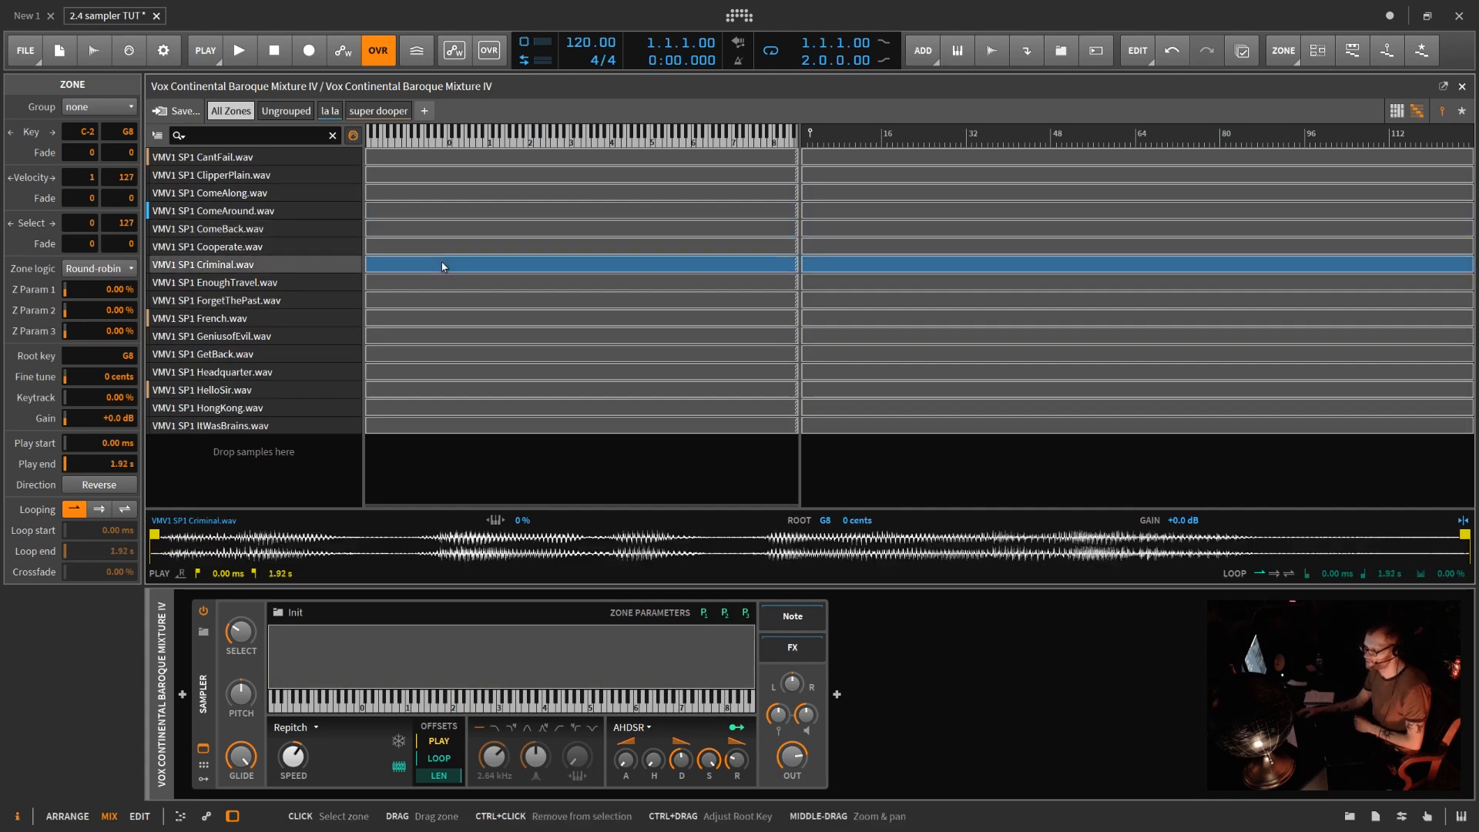
left_click(402, 339, "ctrl")
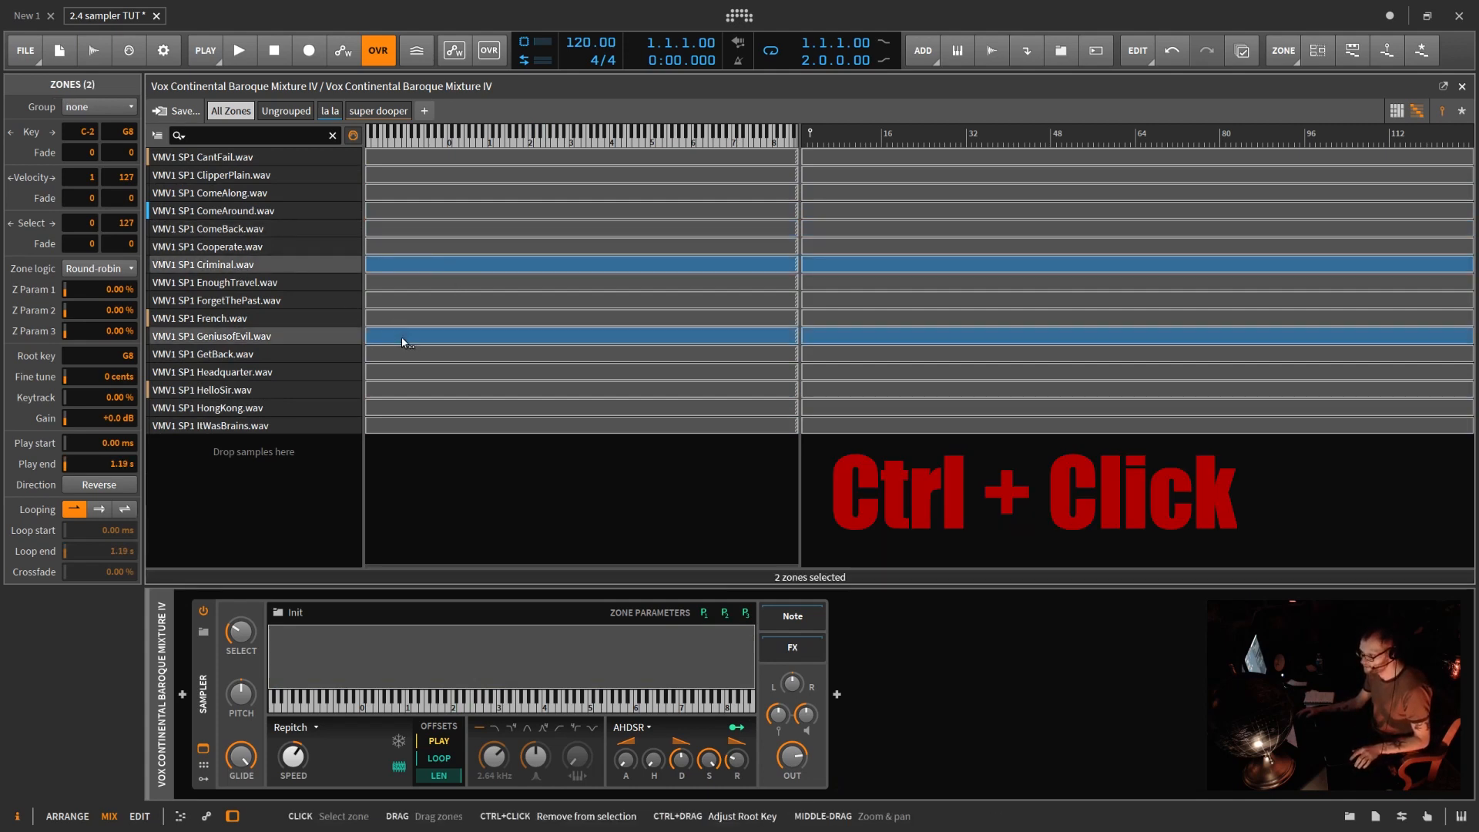
left_click(120, 269)
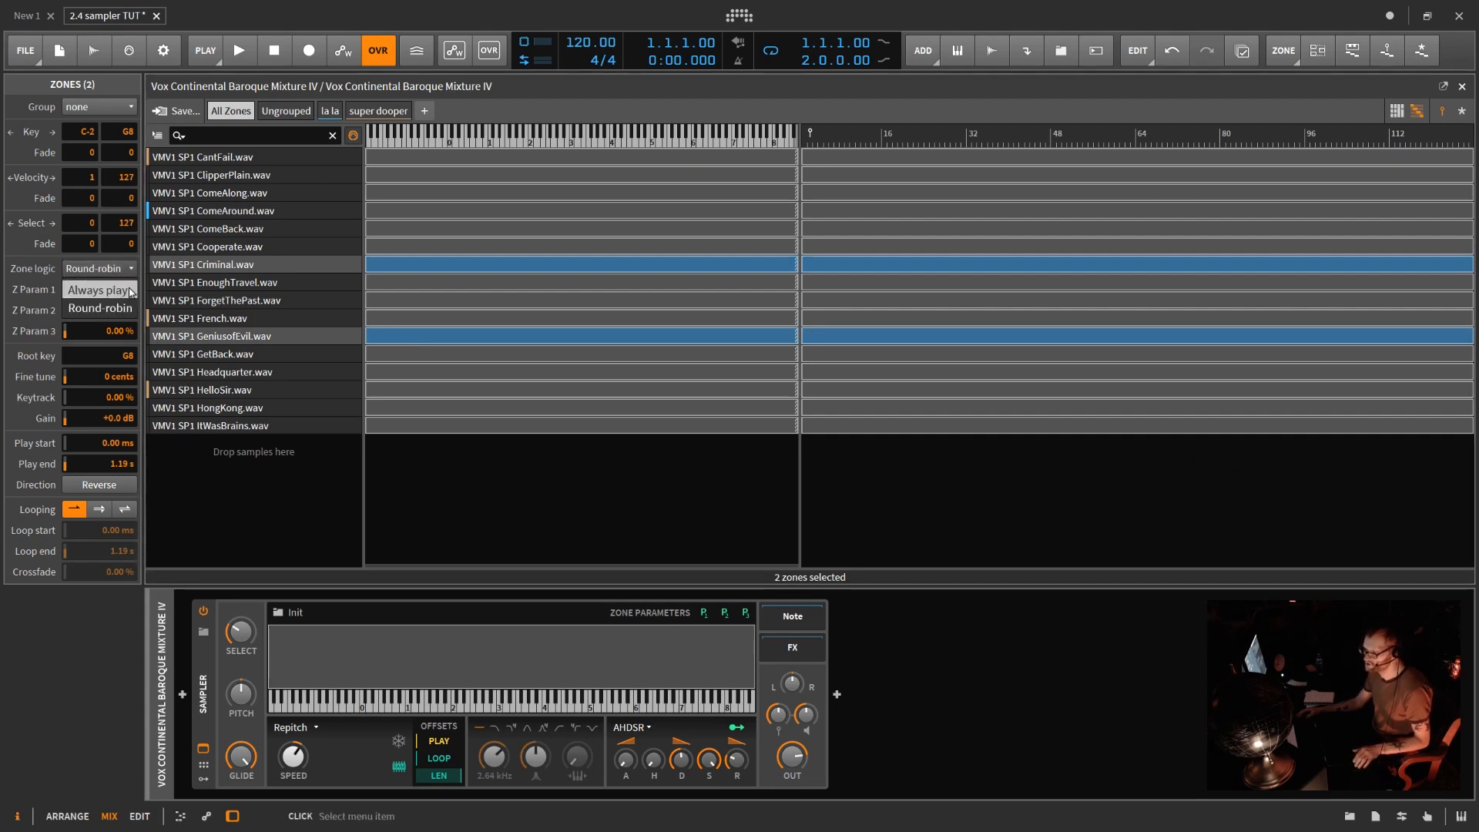
left_click(124, 297)
left_click(595, 486)
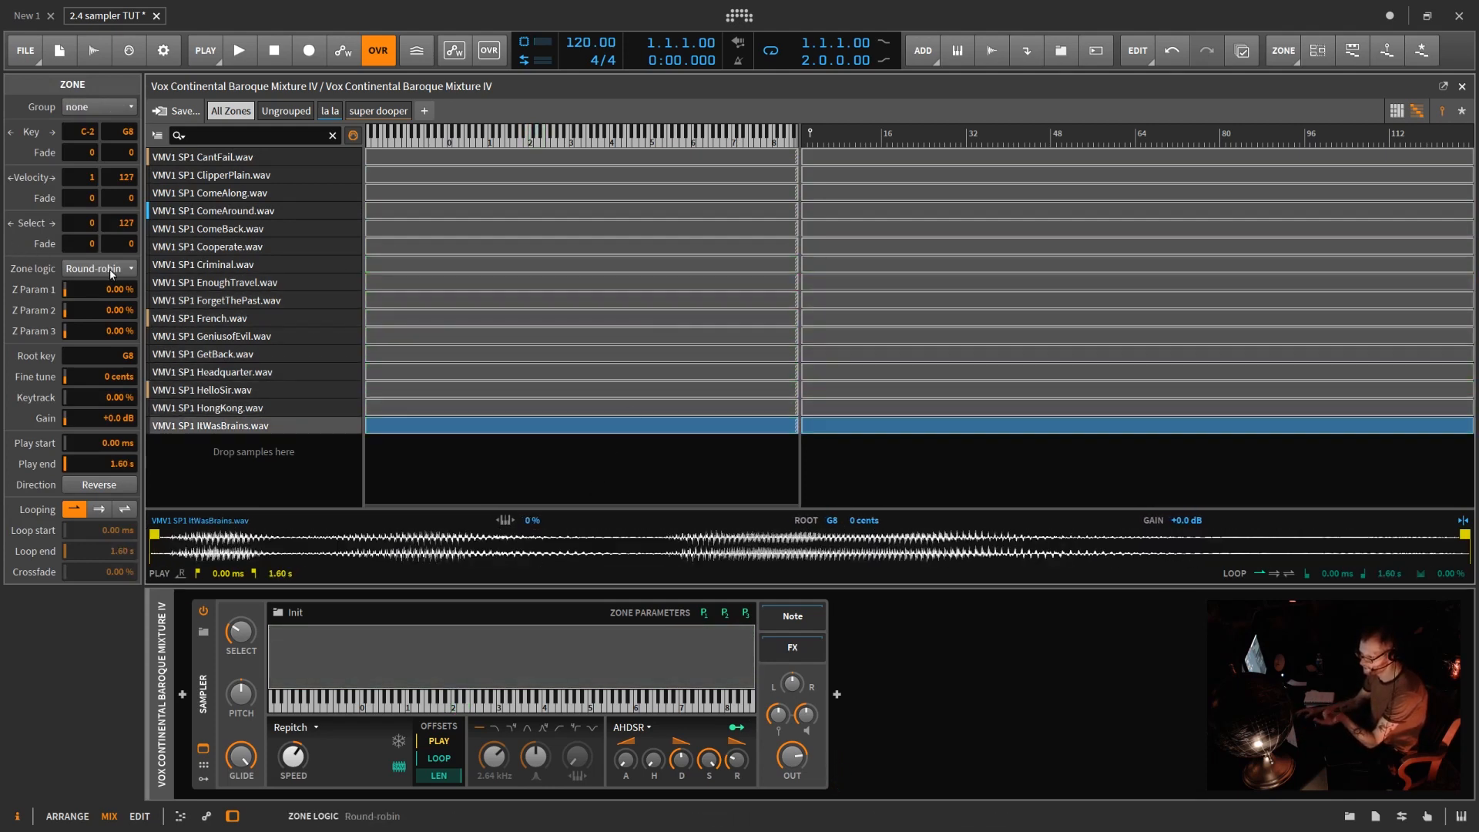
left_click_drag(576, 485, 473, 163)
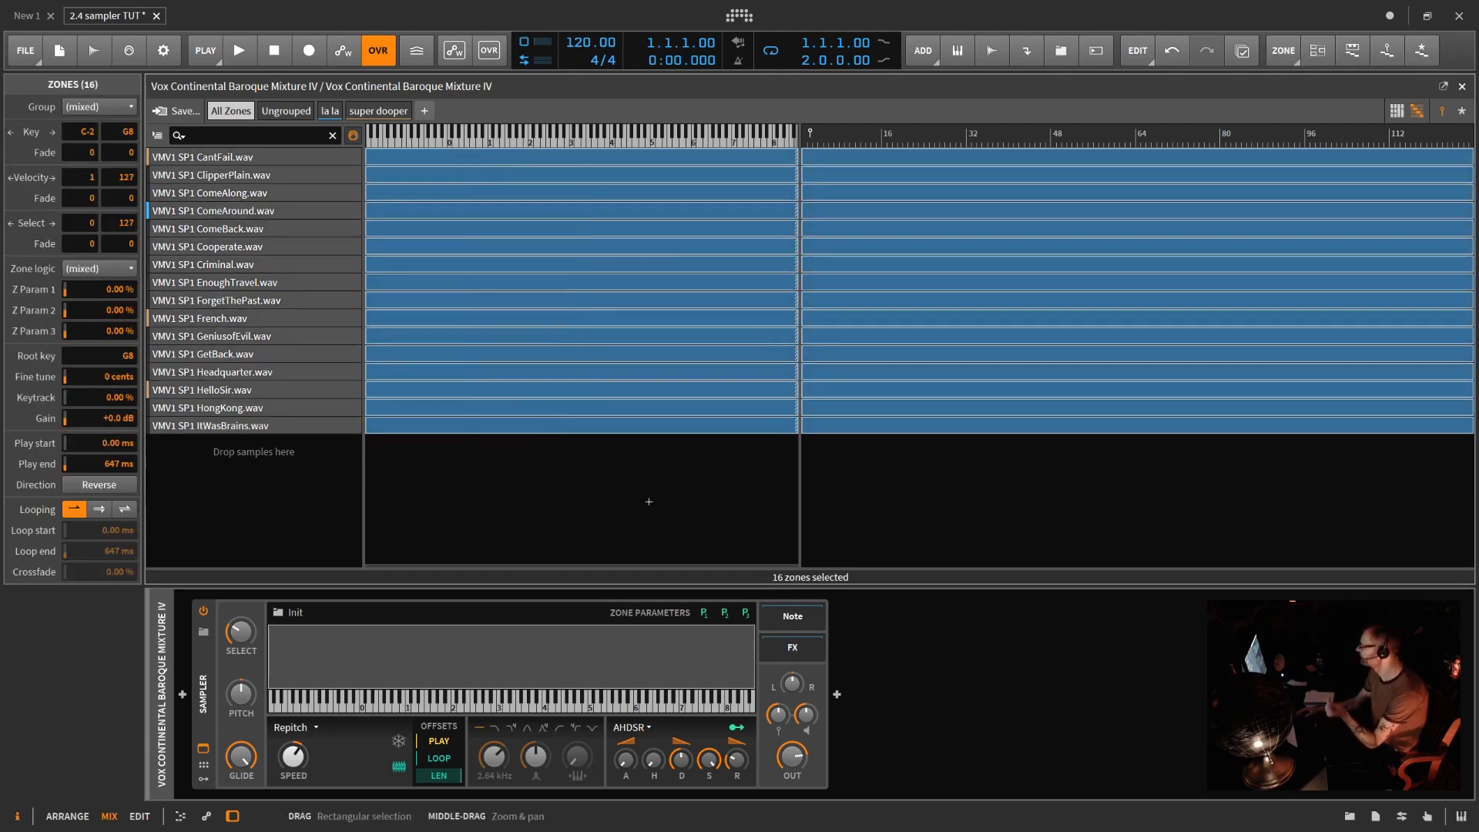
left_click(648, 502)
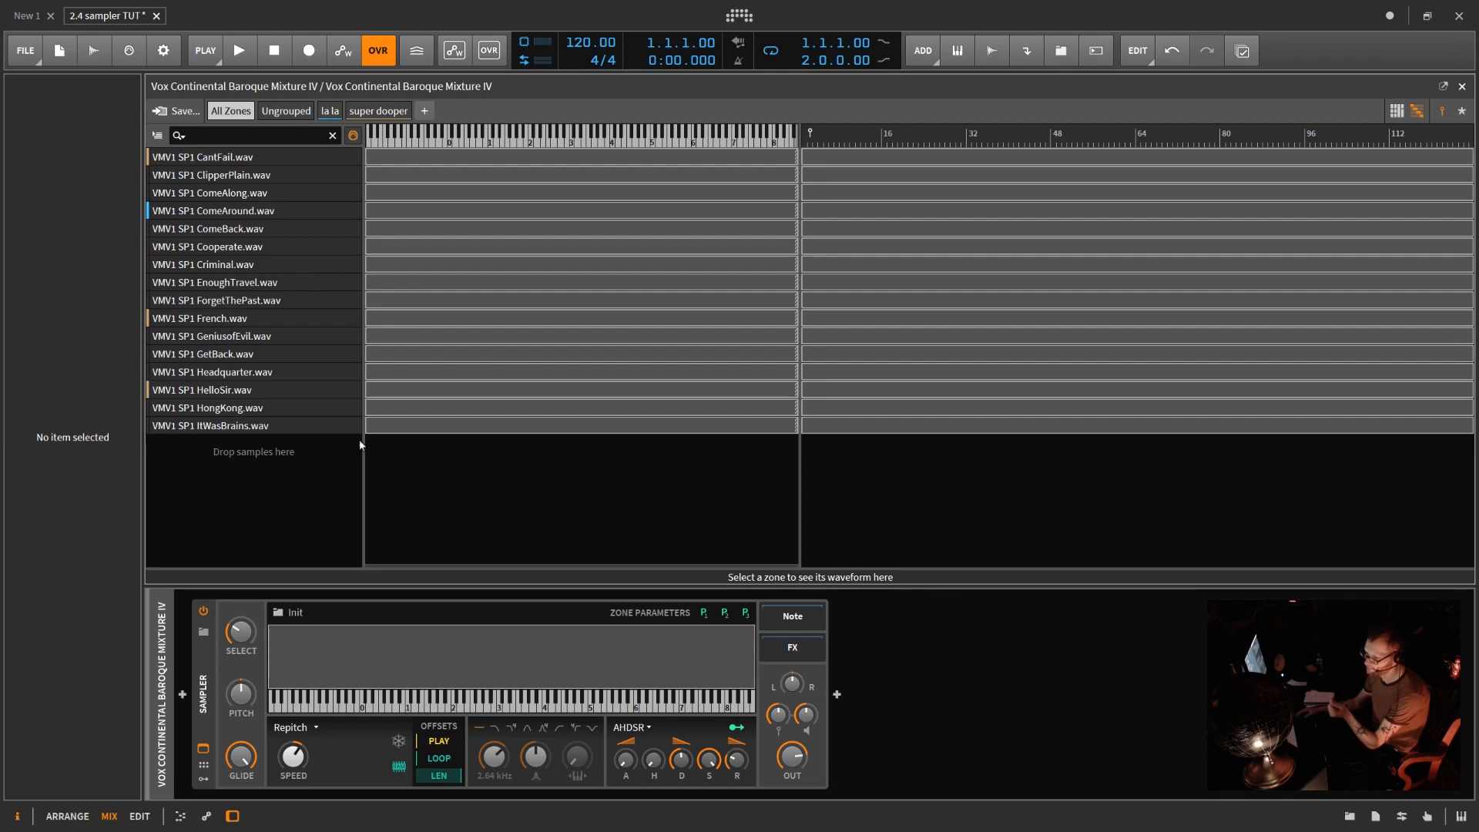
left_click(408, 408)
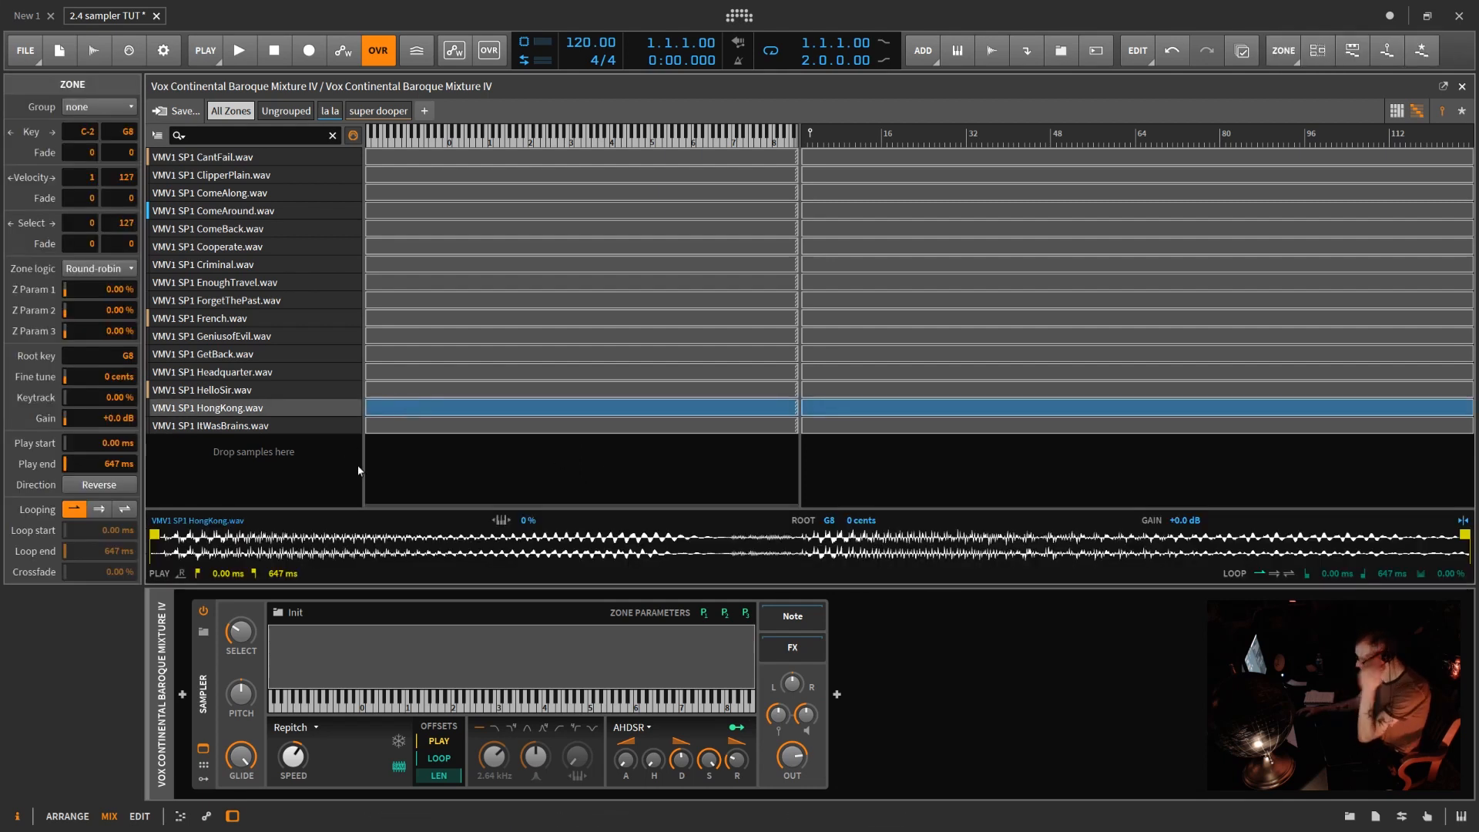
- Distribute the key ranges of all zones from CantFail to ItWasBrains equally
left_click_drag(693, 508, 521, 163)
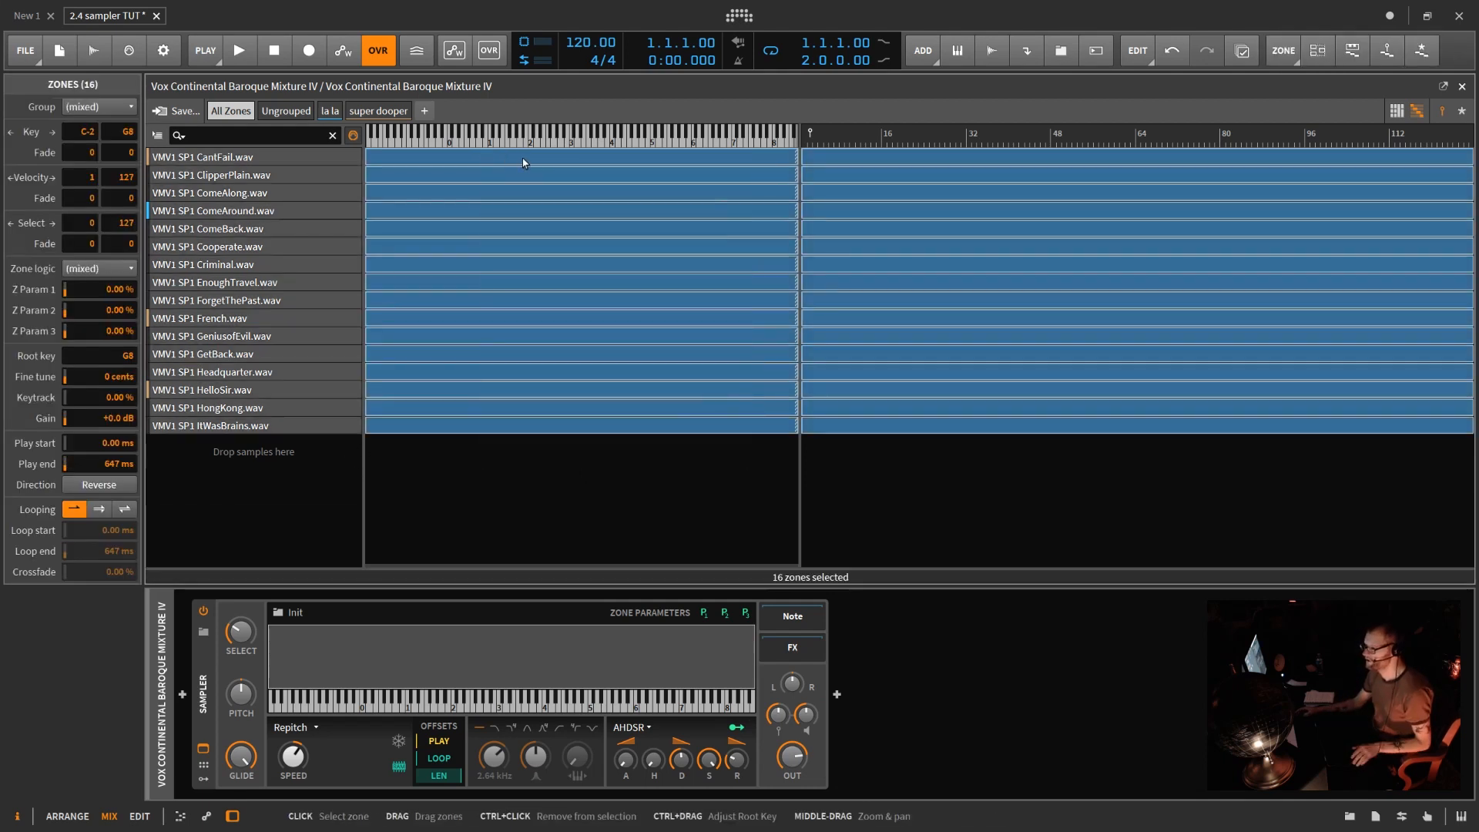
right_click(522, 159)
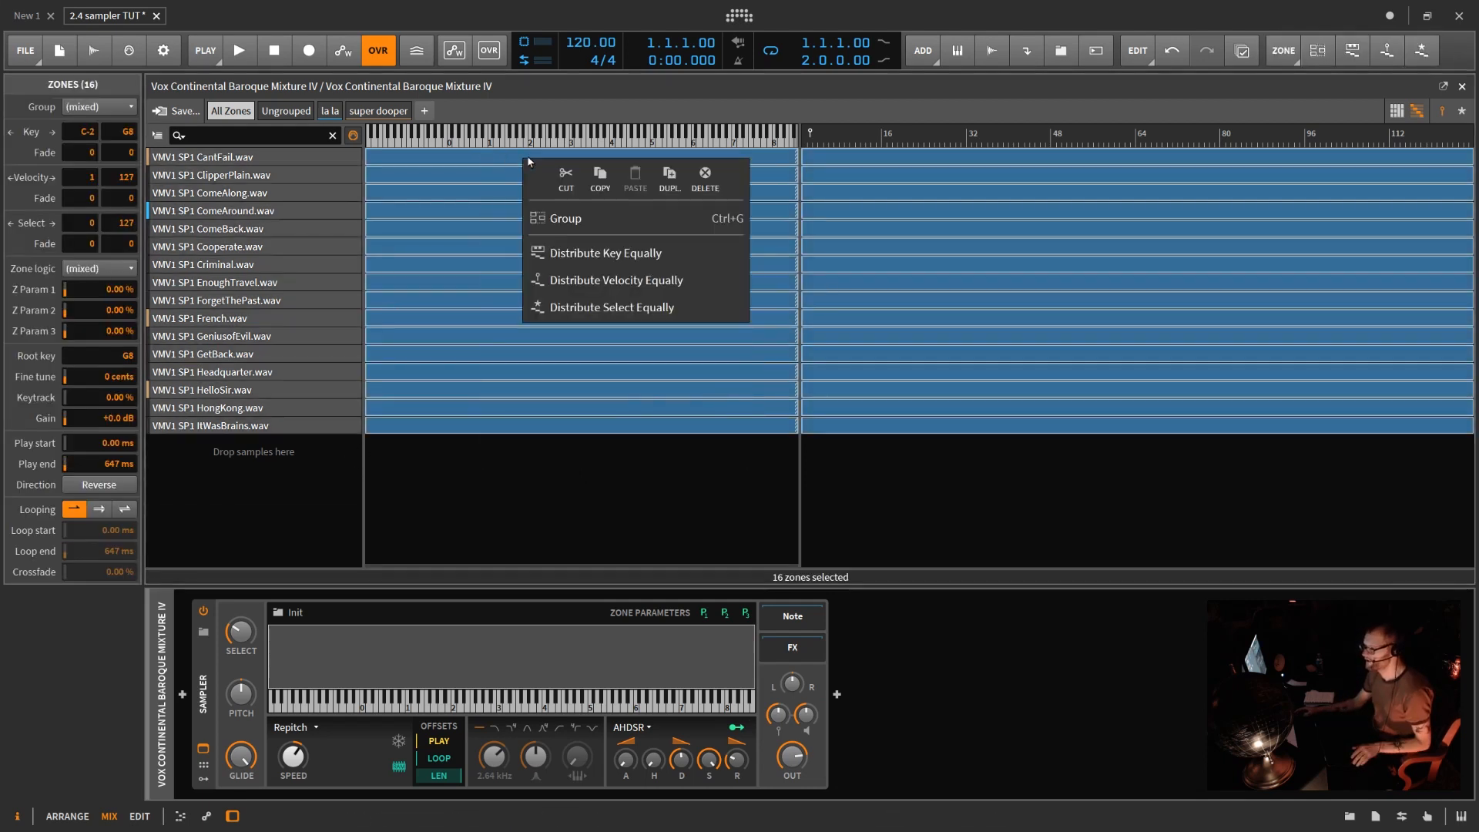
left_click(630, 252)
left_click(622, 450)
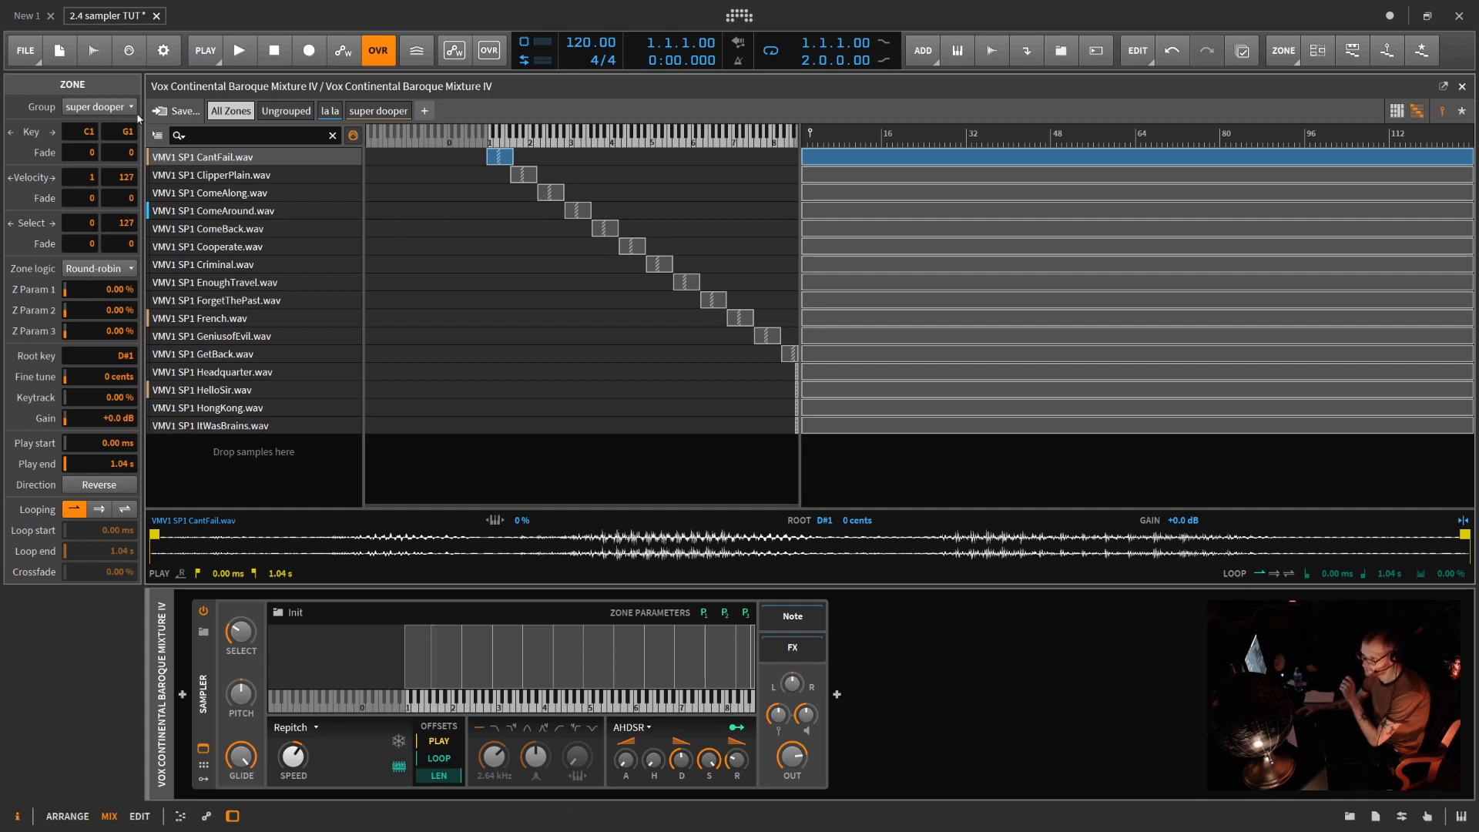
- Set the CantFail zone's Z Param 1 to 62.0 % and compare it with the zones down to ComeAround
left_click(218, 176)
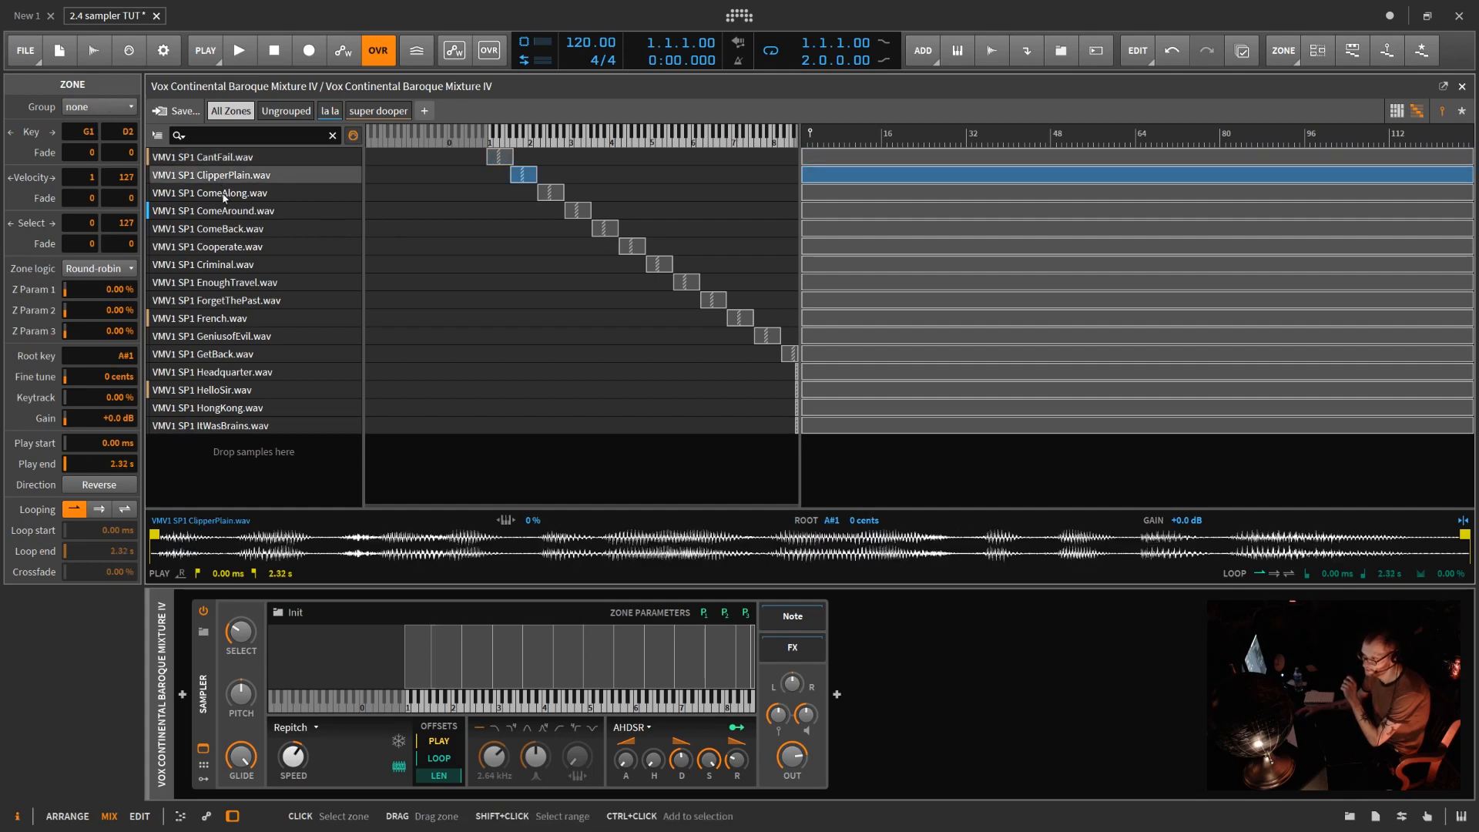
left_click(205, 157)
left_click_drag(119, 289, 120, 270)
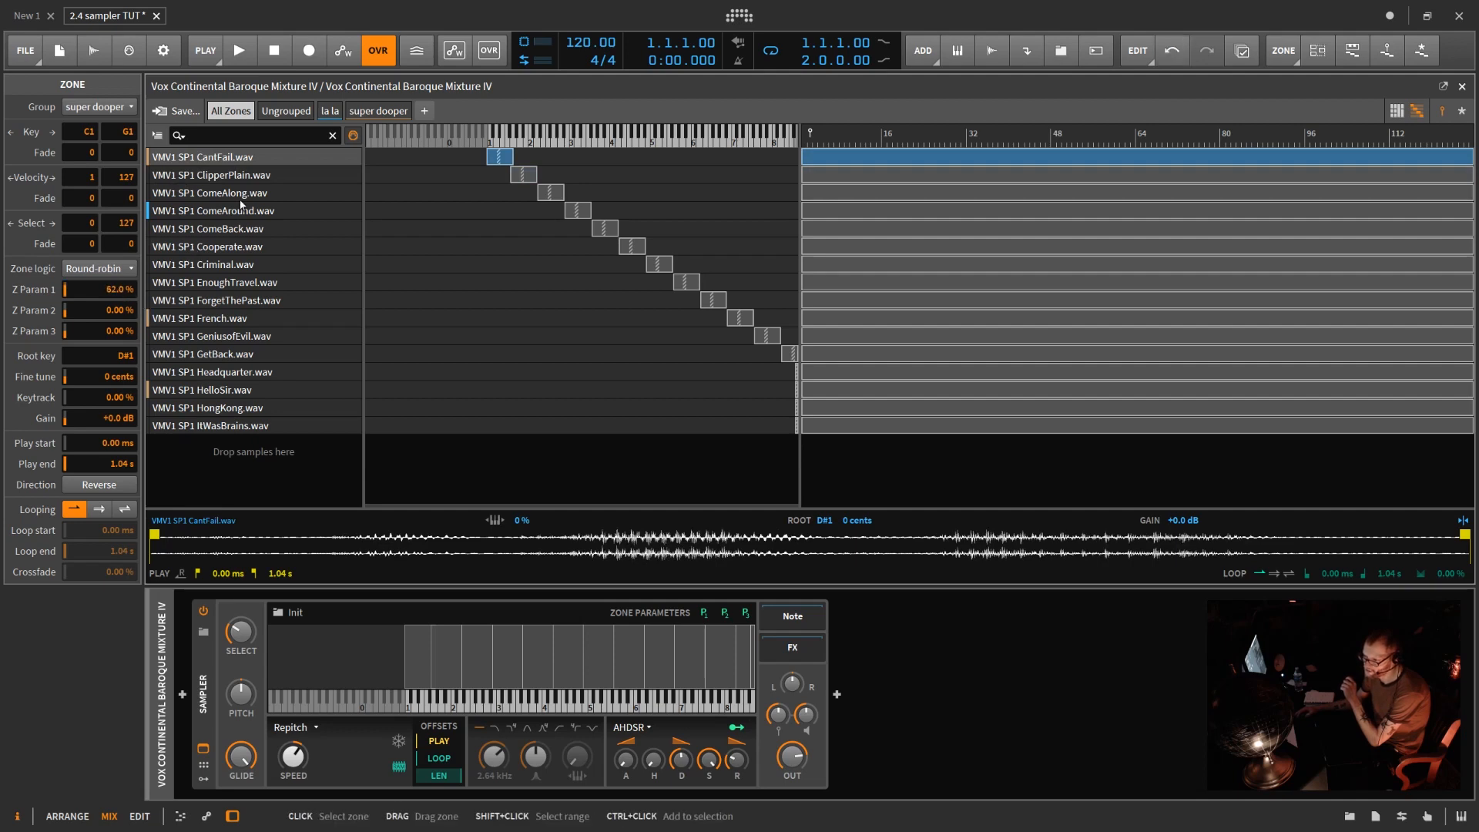
key("Down")
key("Down")
key("Down")
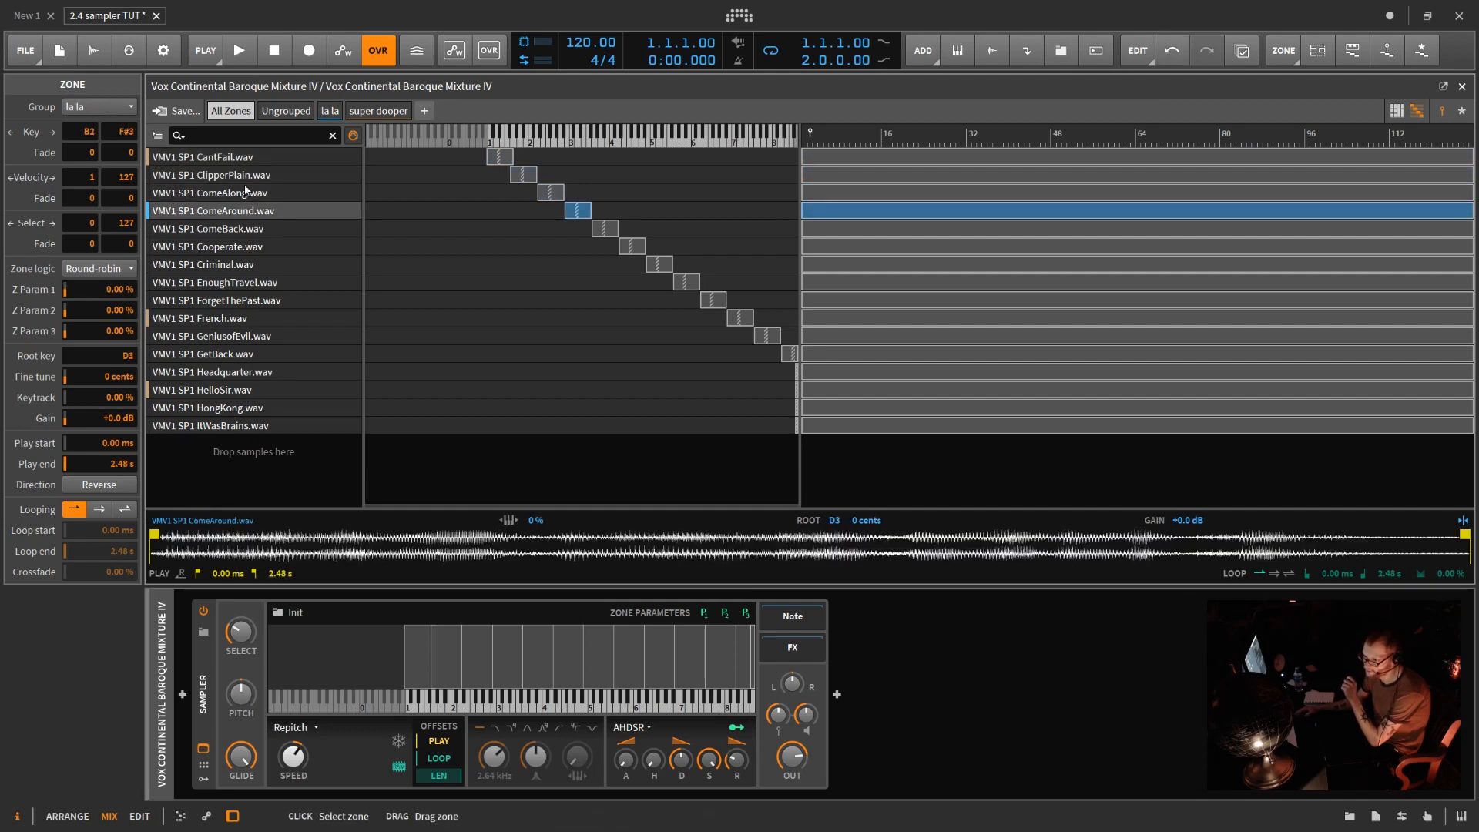
left_click(244, 158)
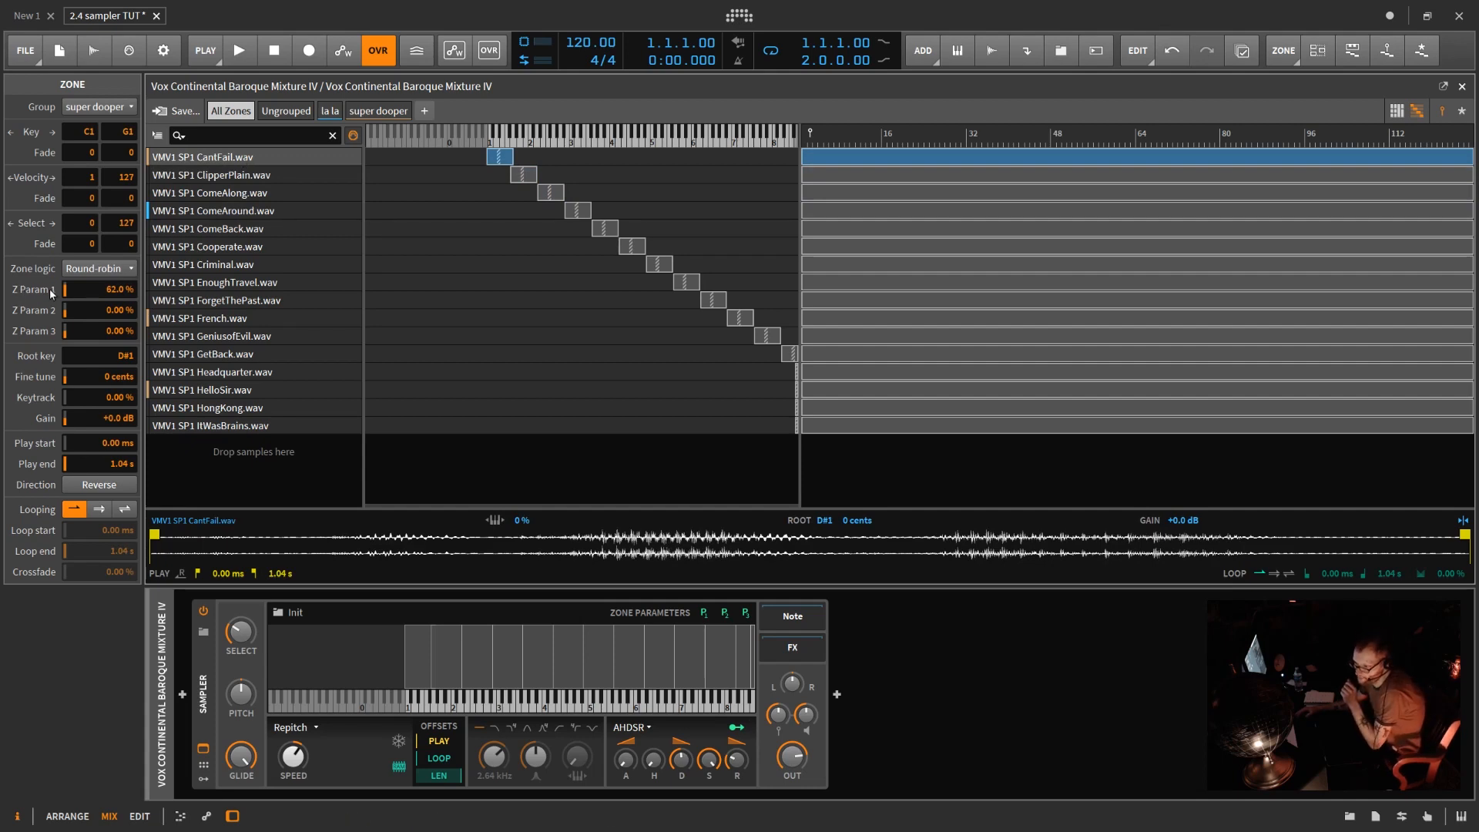
- Modulate the Sampler's Pitch with Zone Parameter 1 by an amount of 20.80
left_click(704, 615)
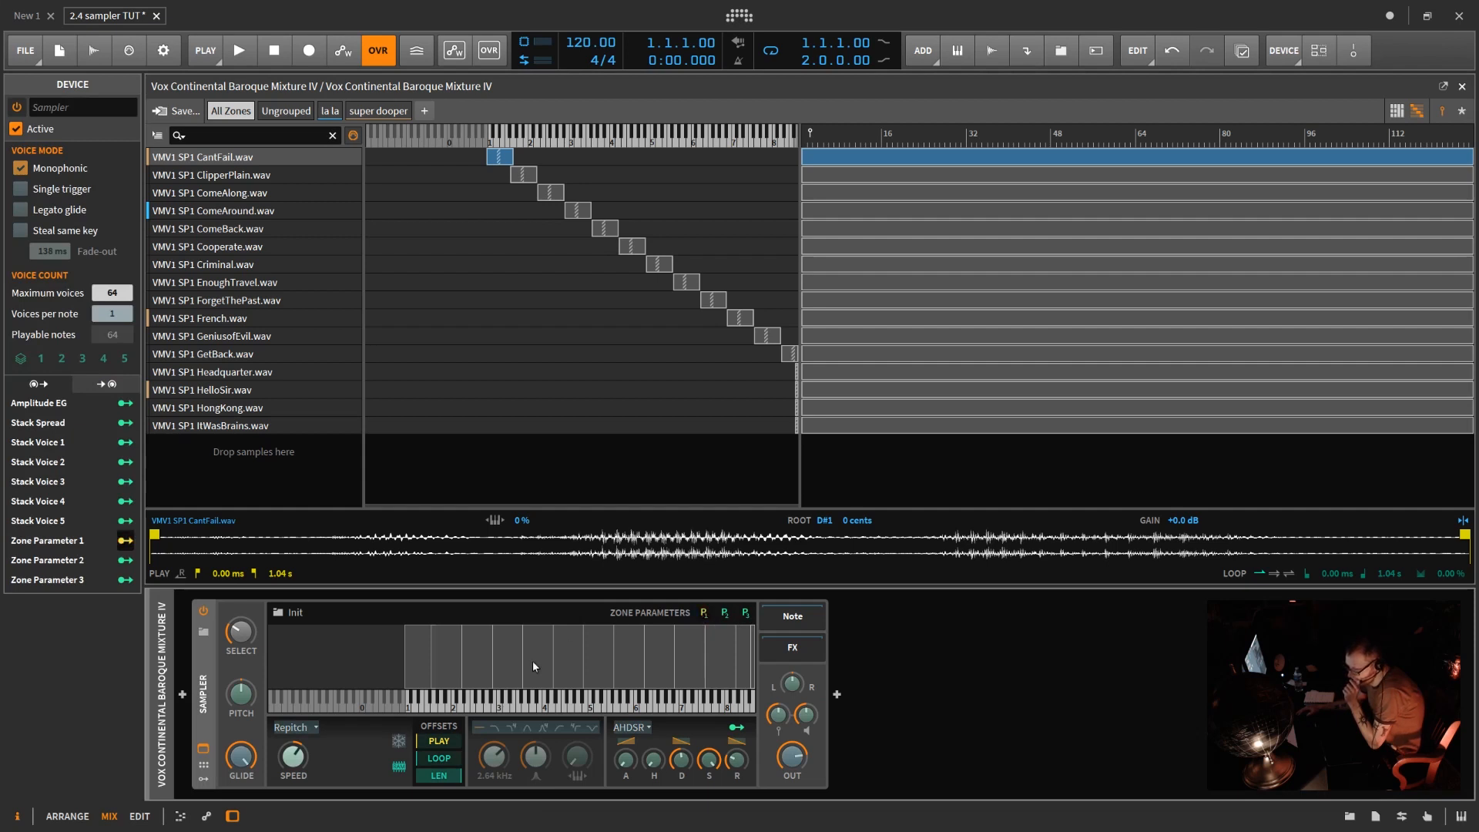
left_click_drag(241, 694, 241, 672)
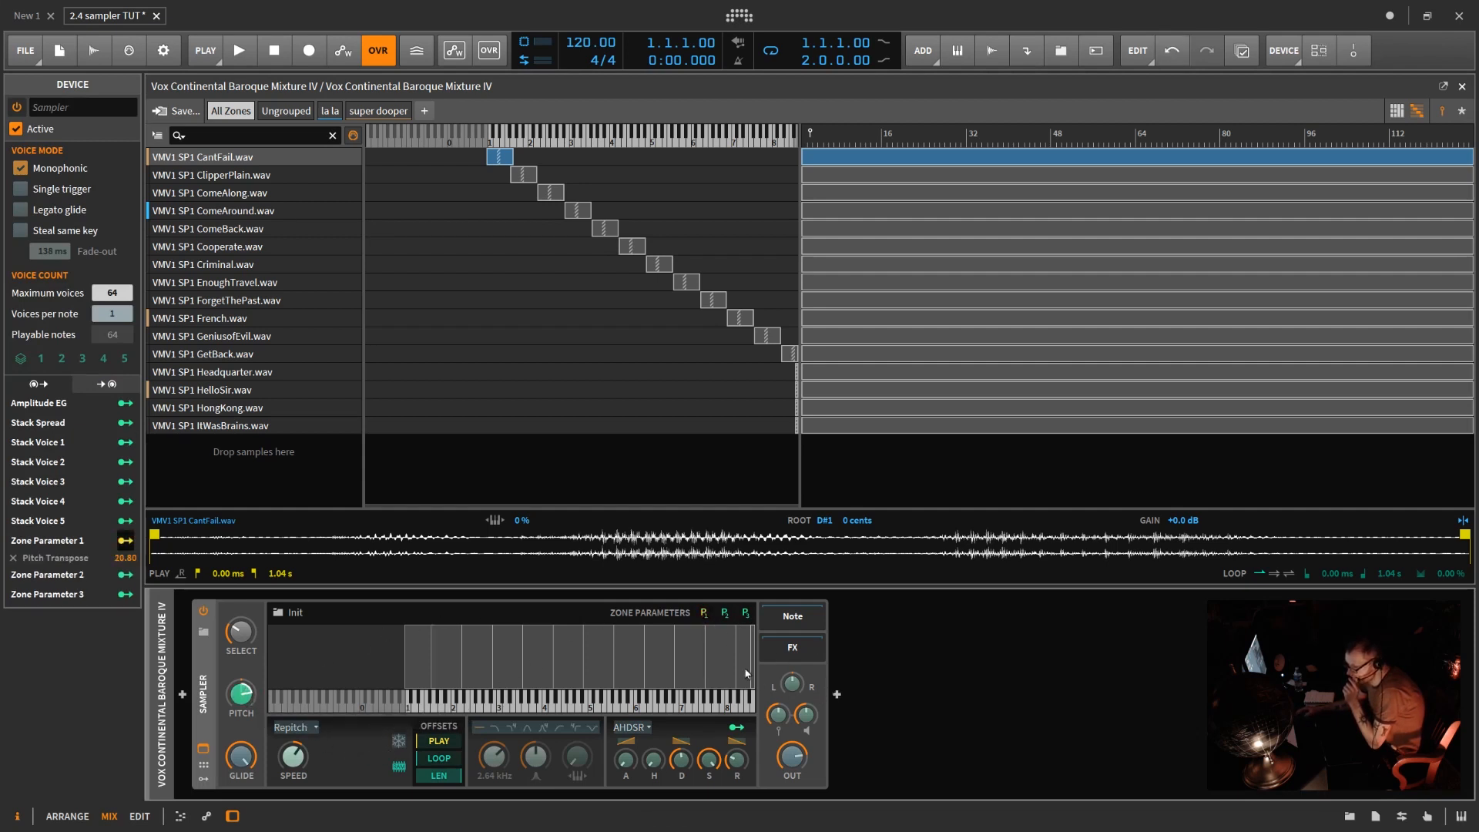
left_click(704, 614)
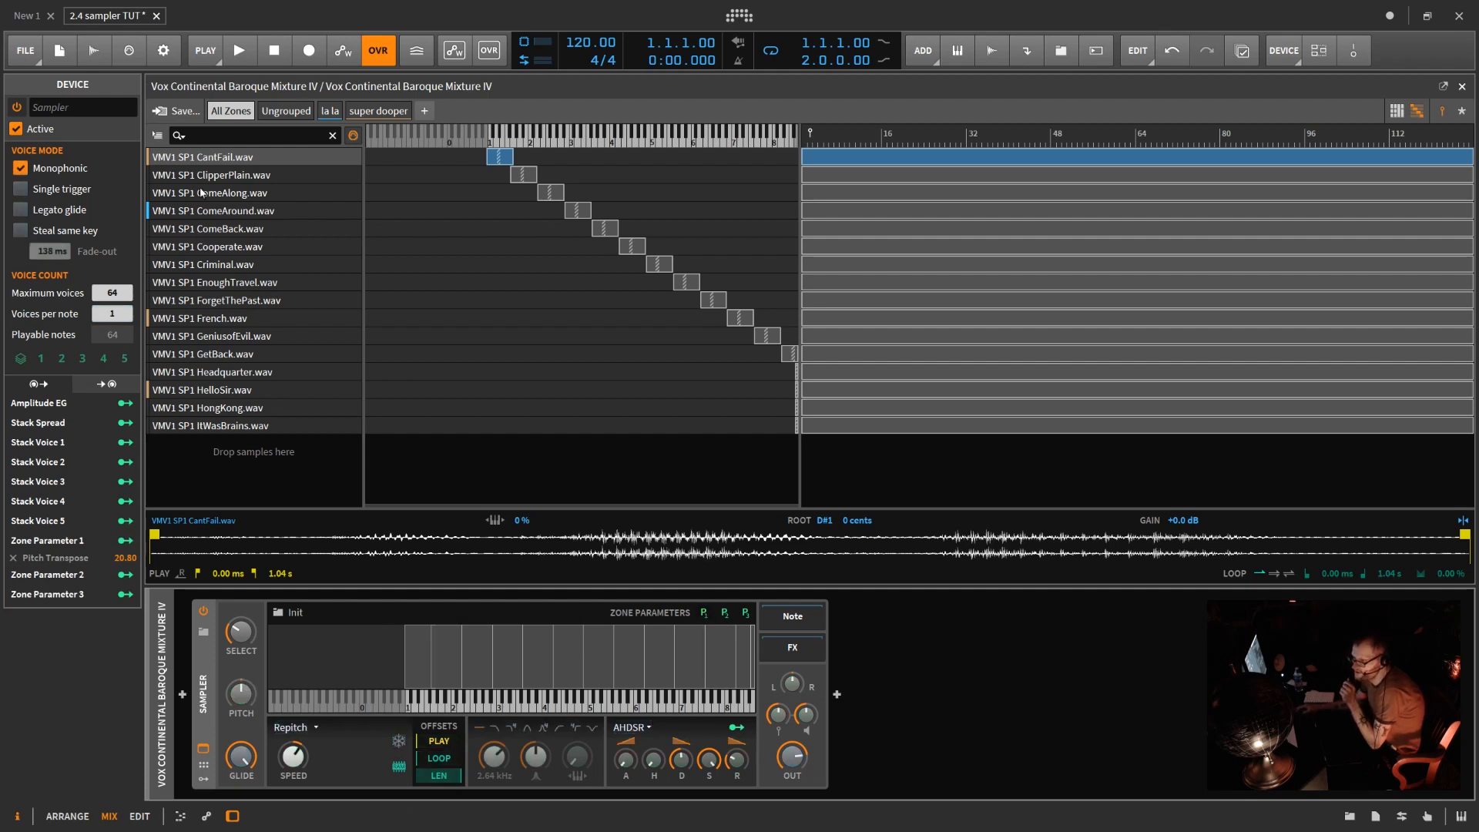
- Set Zone Parameter 1 of the VMV1 SP1 CantFail.wav zone to 0 %
left_click(188, 155)
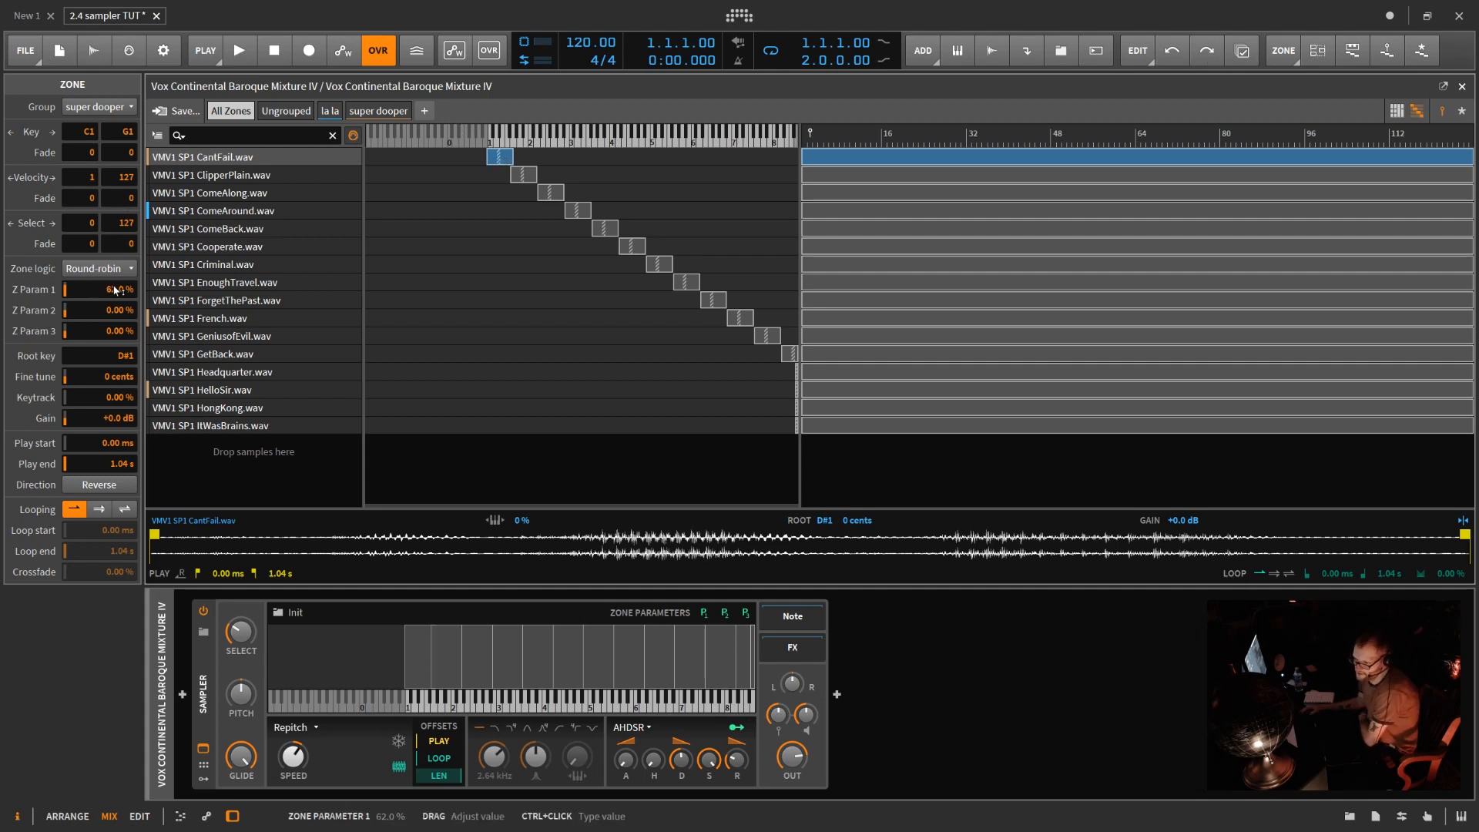
left_click(114, 290, "ctrl")
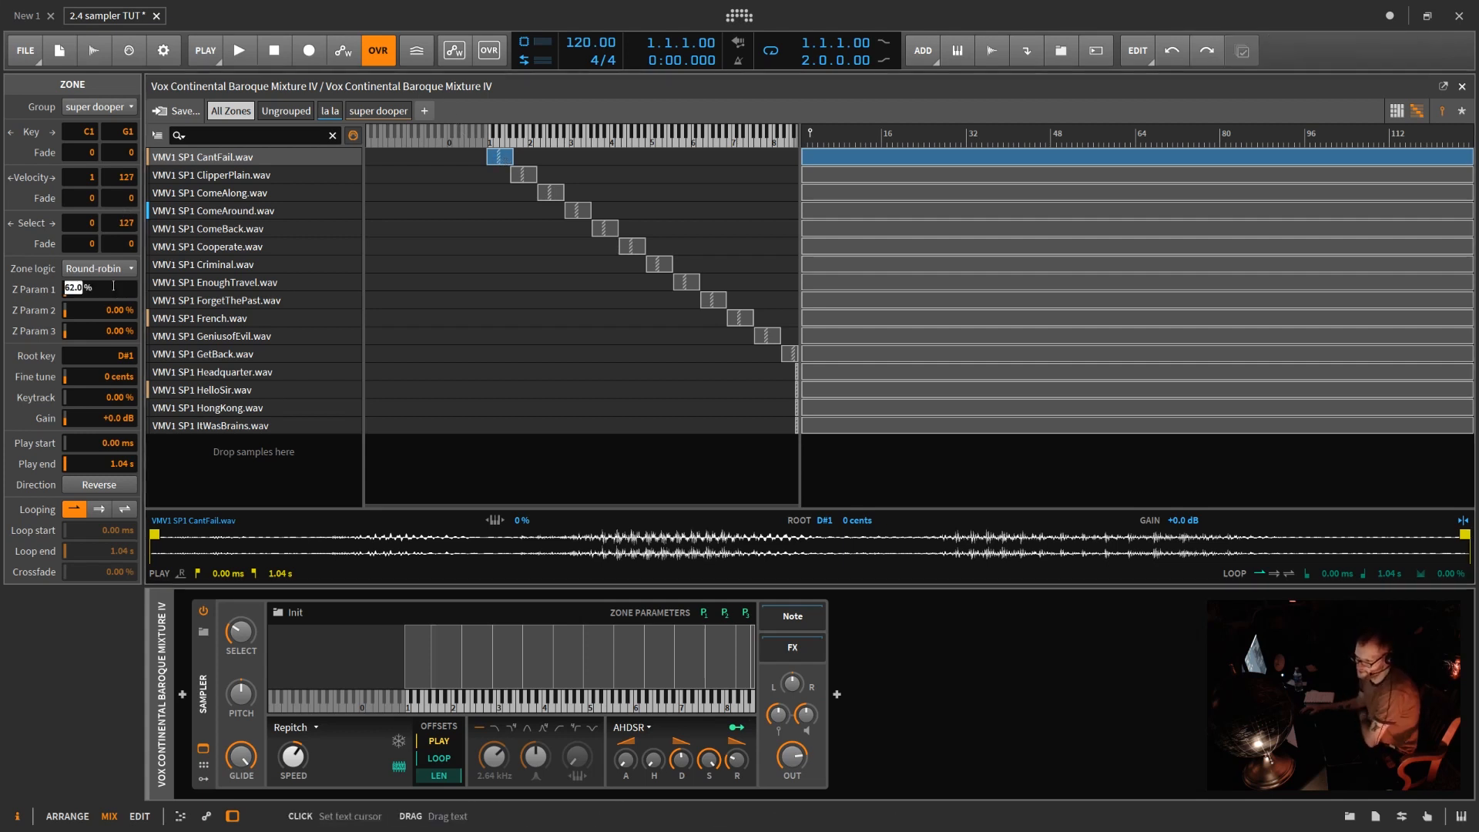
type("0")
key("Return")
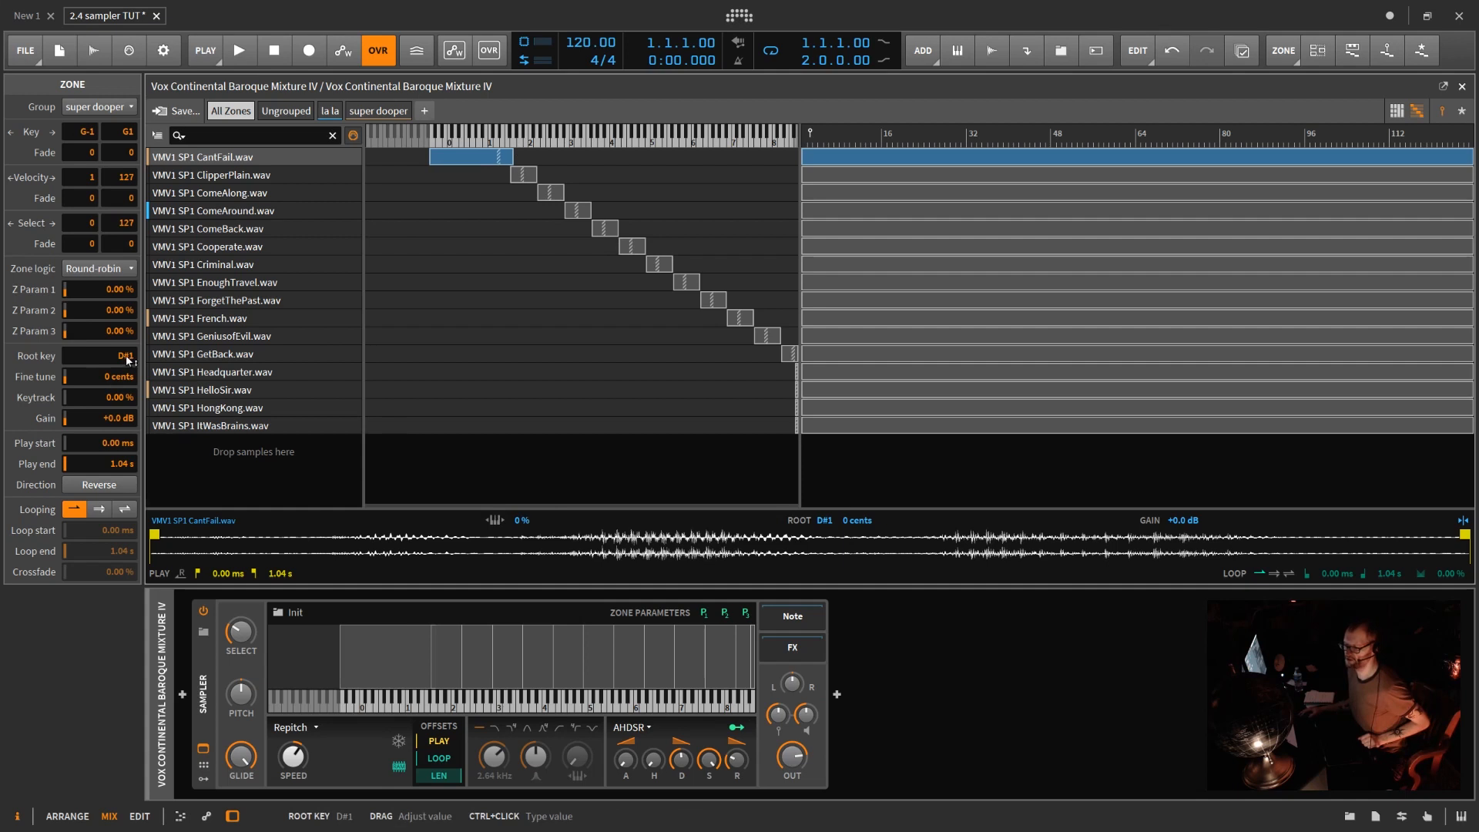
- Set the CantFail zone's root key to F0 and its keytracking to 100 %
left_click_drag(127, 359, 127, 381)
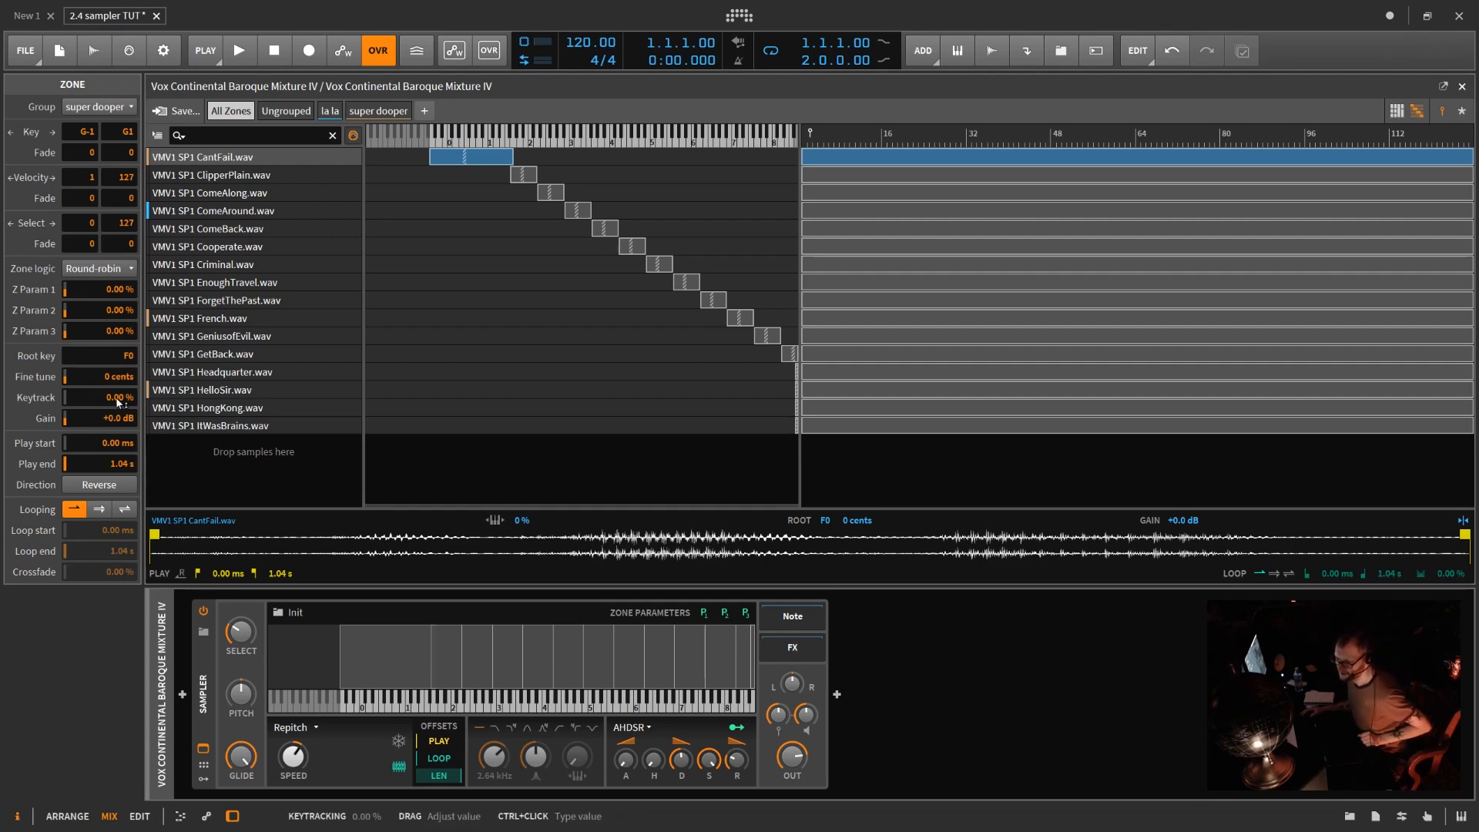
left_click_drag(118, 400, 118, 362)
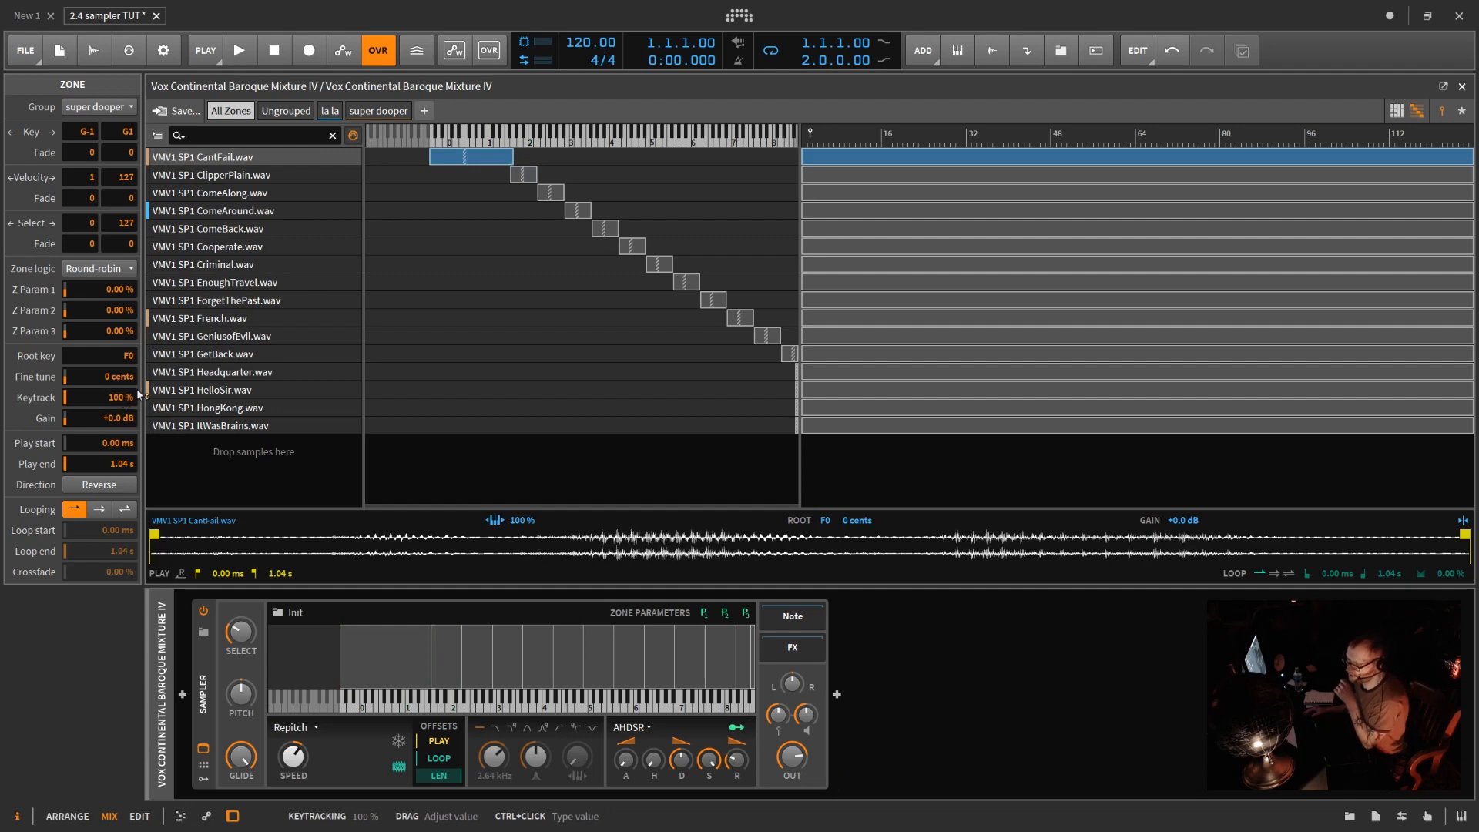
left_click_drag(522, 520, 522, 520)
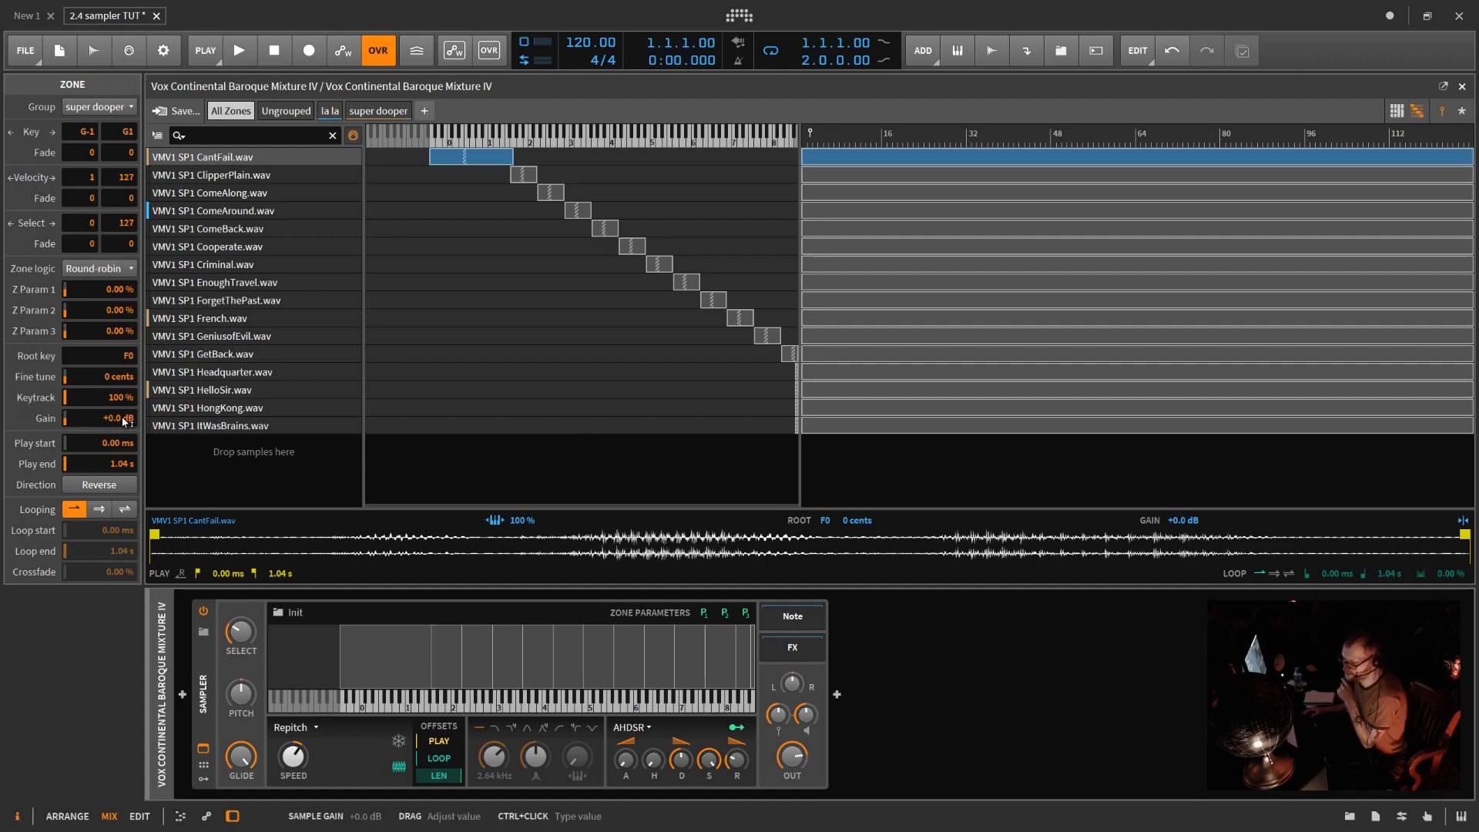
- Try lowering the CantFail zone's gain to about -6.7 dB, and reset it to 0 dB
mouse_move(125, 421)
left_mouse_down()
mouse_move(125, 397)
mouse_move(125, 429)
left_mouse_up()
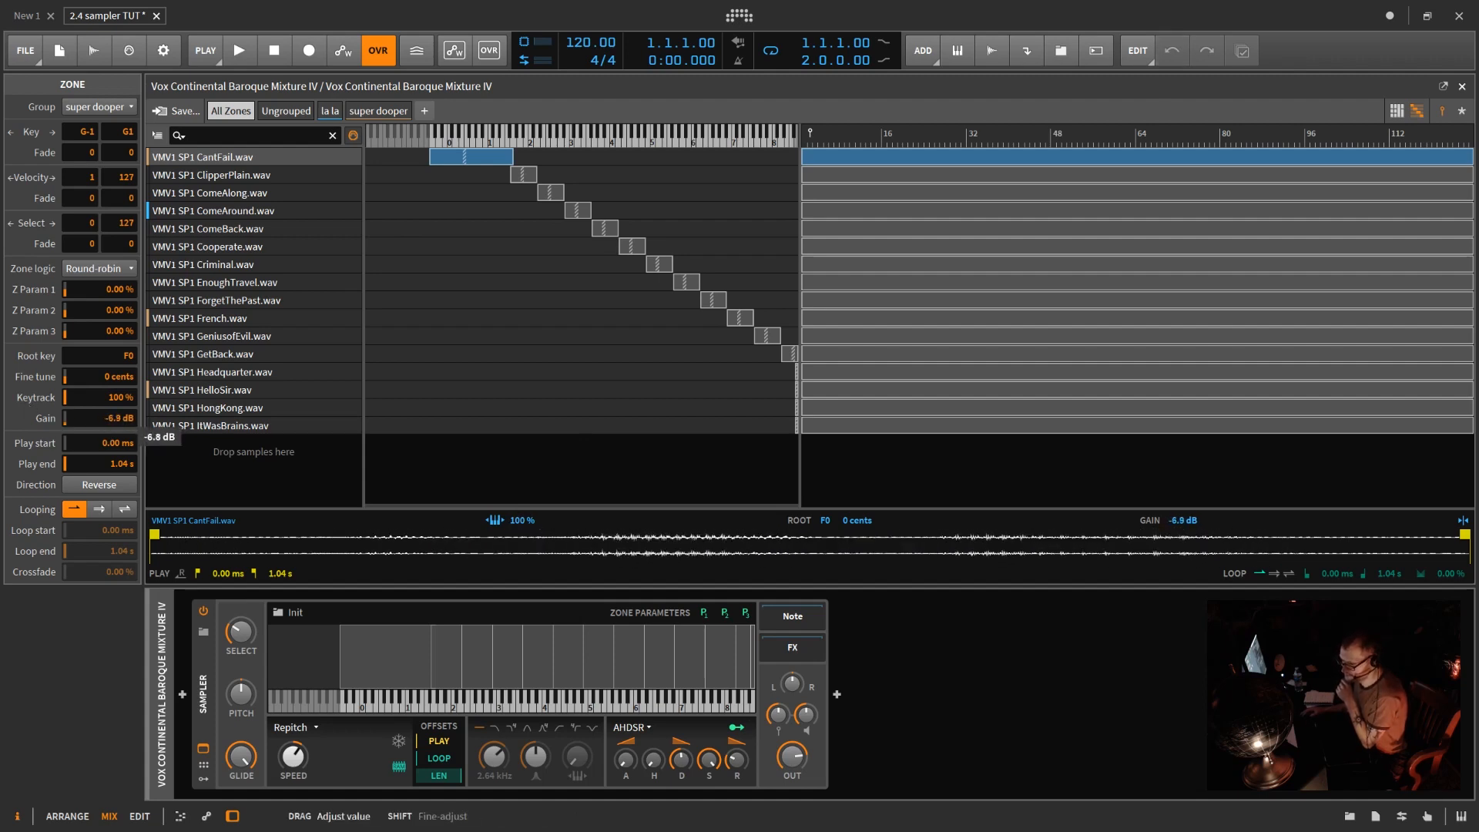
double_click(121, 417)
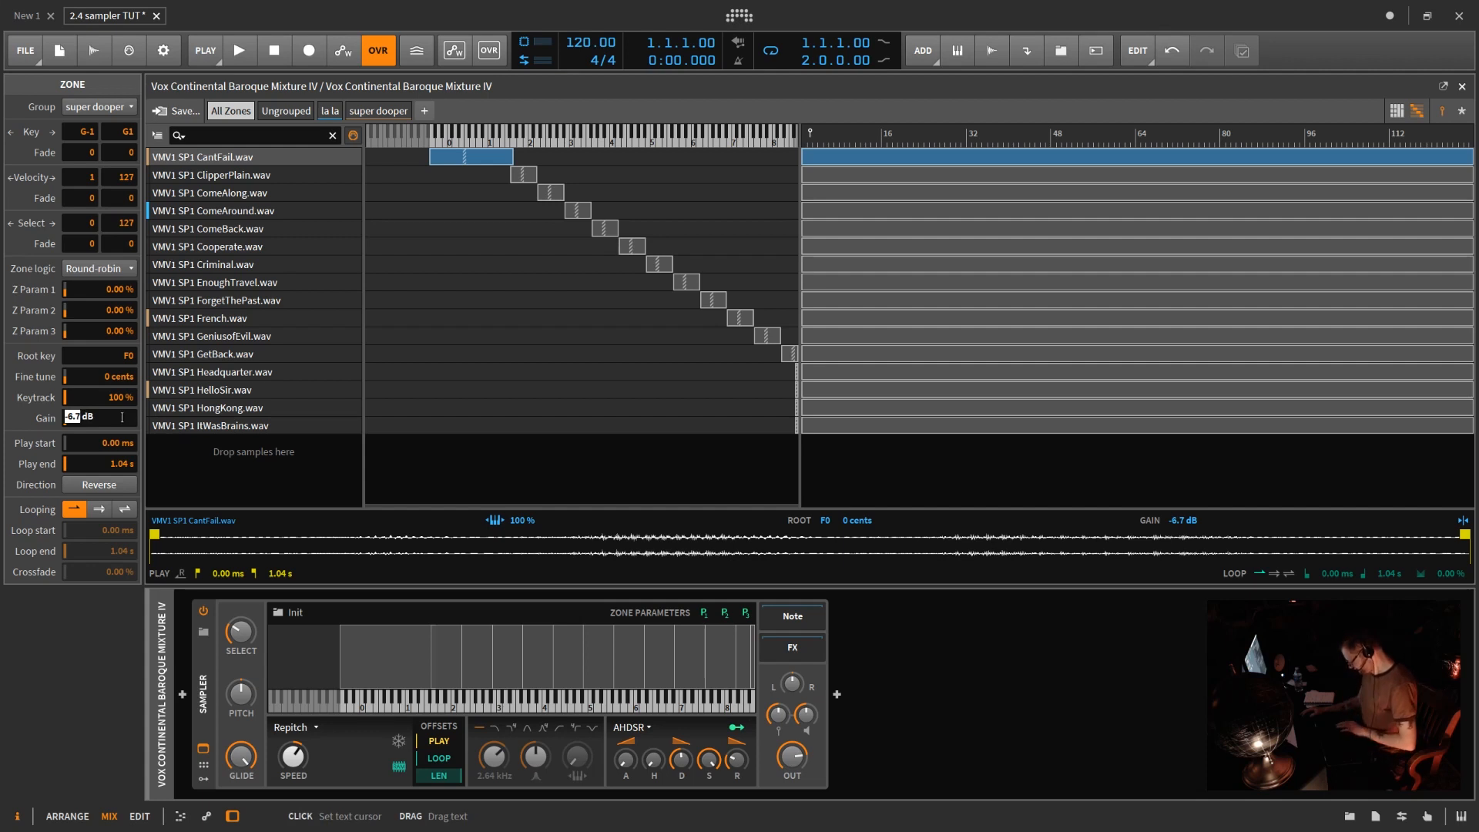
key("Return")
double_click(123, 418)
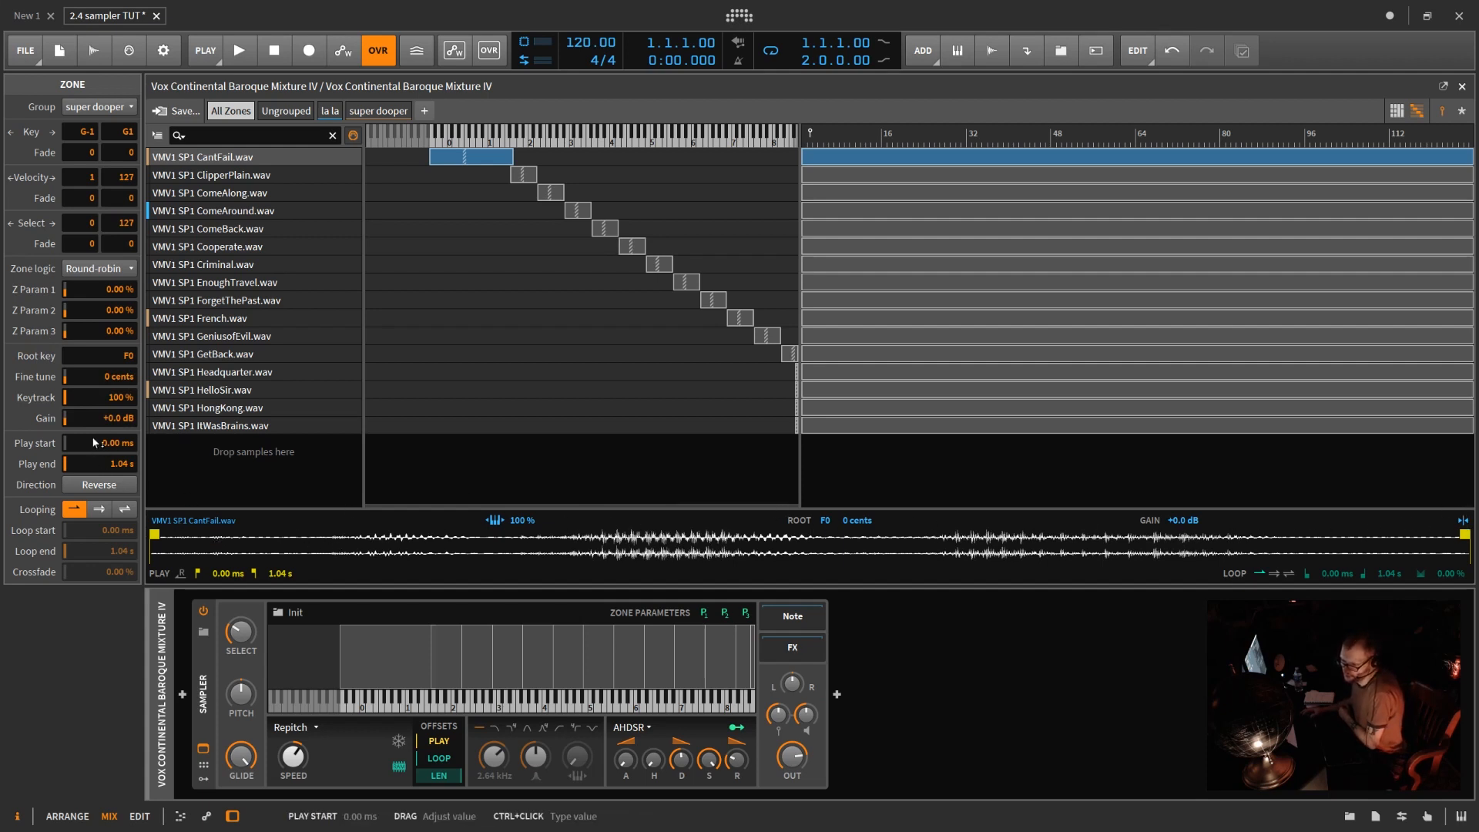
- Try the play range, reverse playback and single-direction looping of the CantFail zone, and turn looping back off
left_click_drag(113, 442, 128, 468)
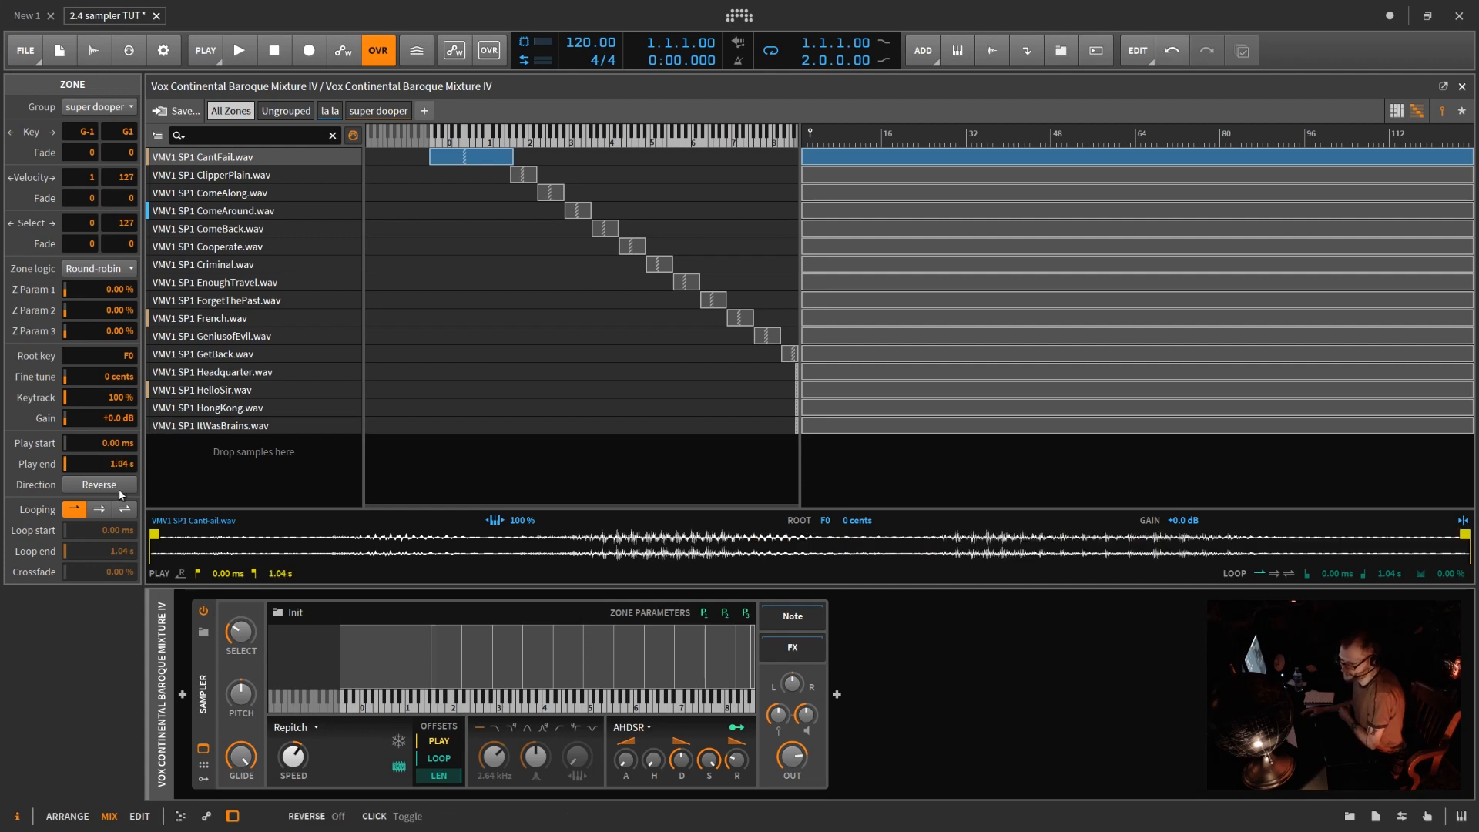
left_click(99, 485)
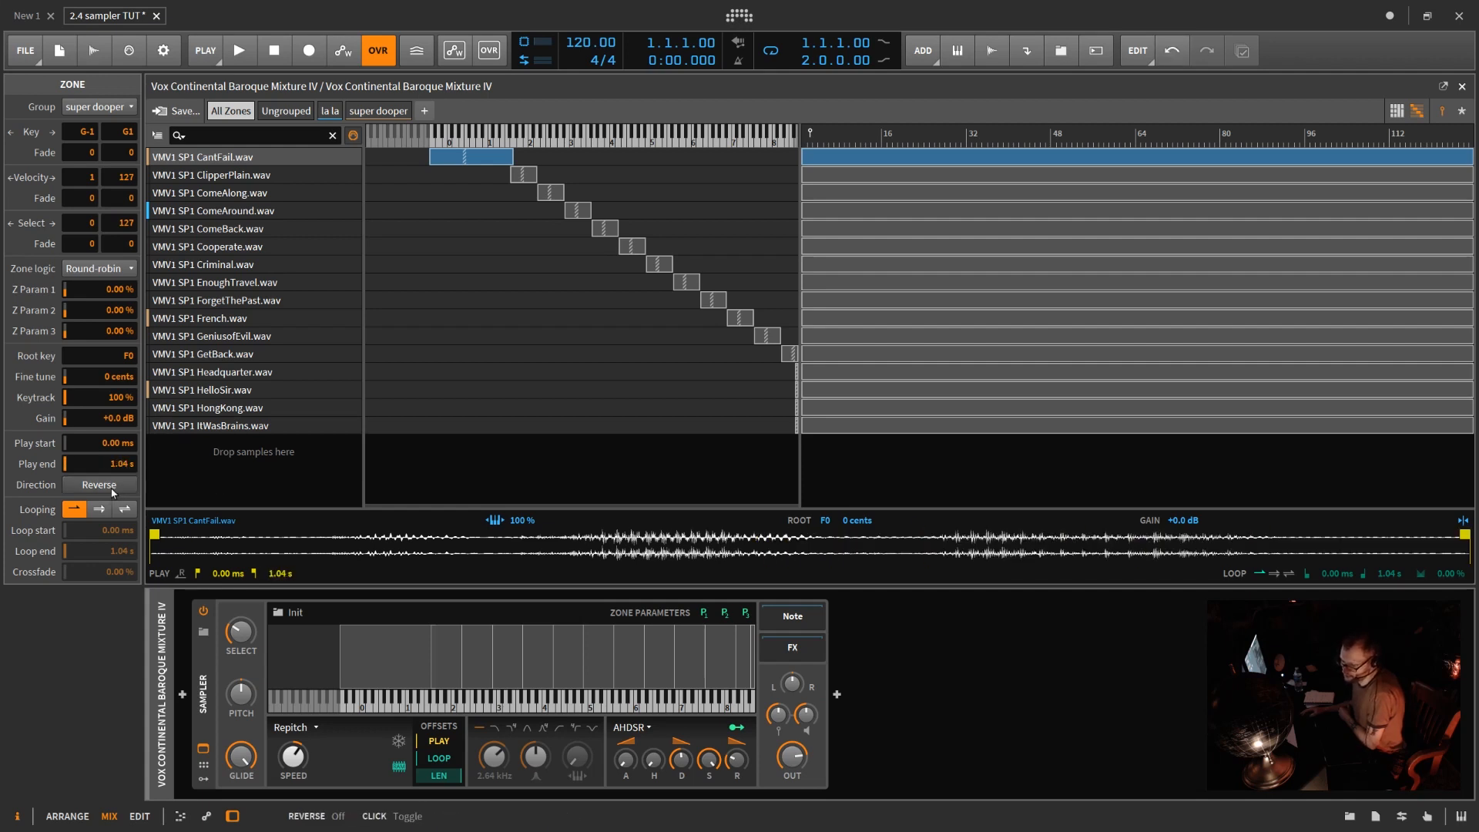
left_click(111, 487)
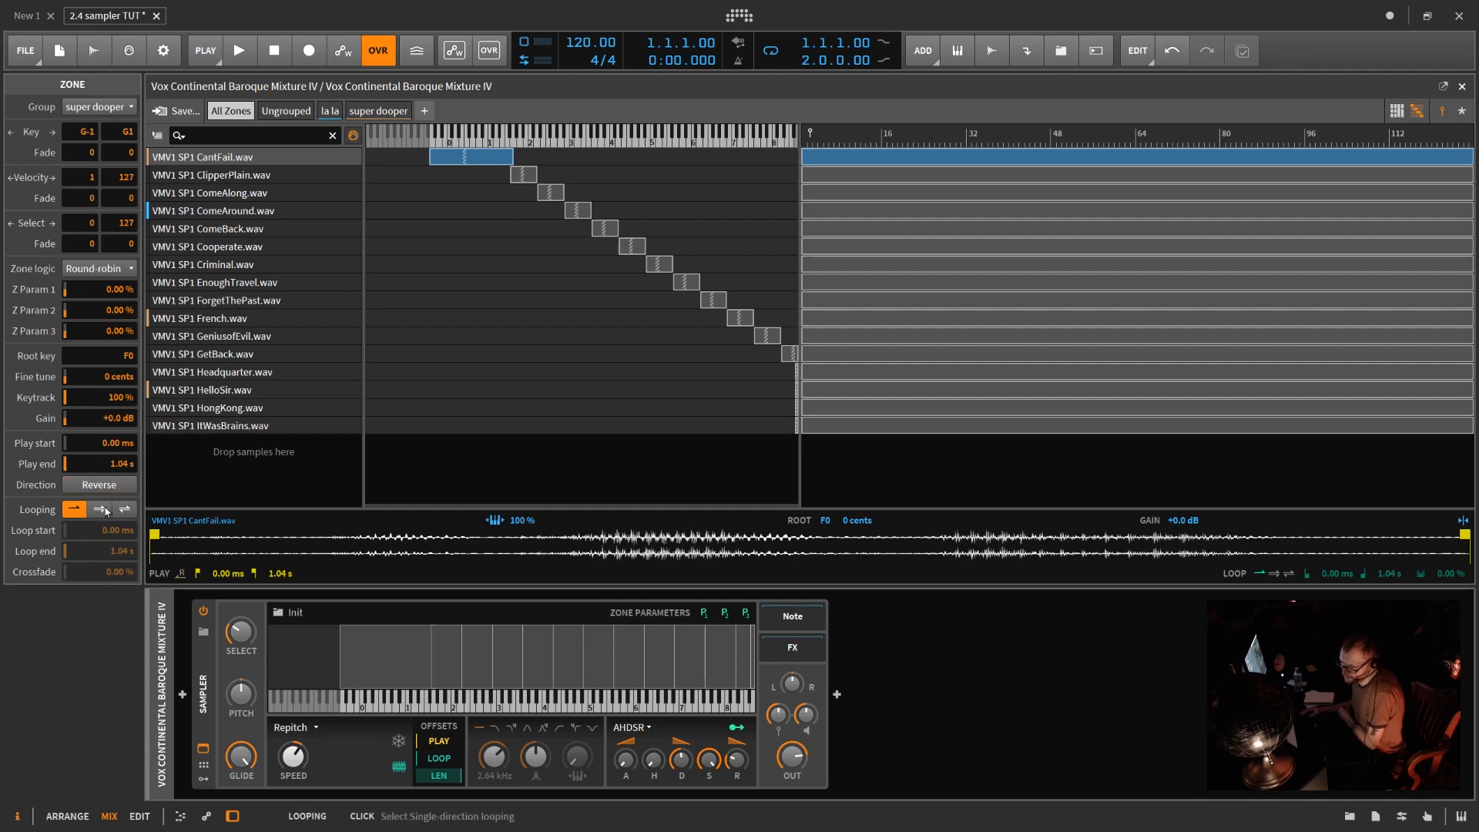
left_click(99, 509)
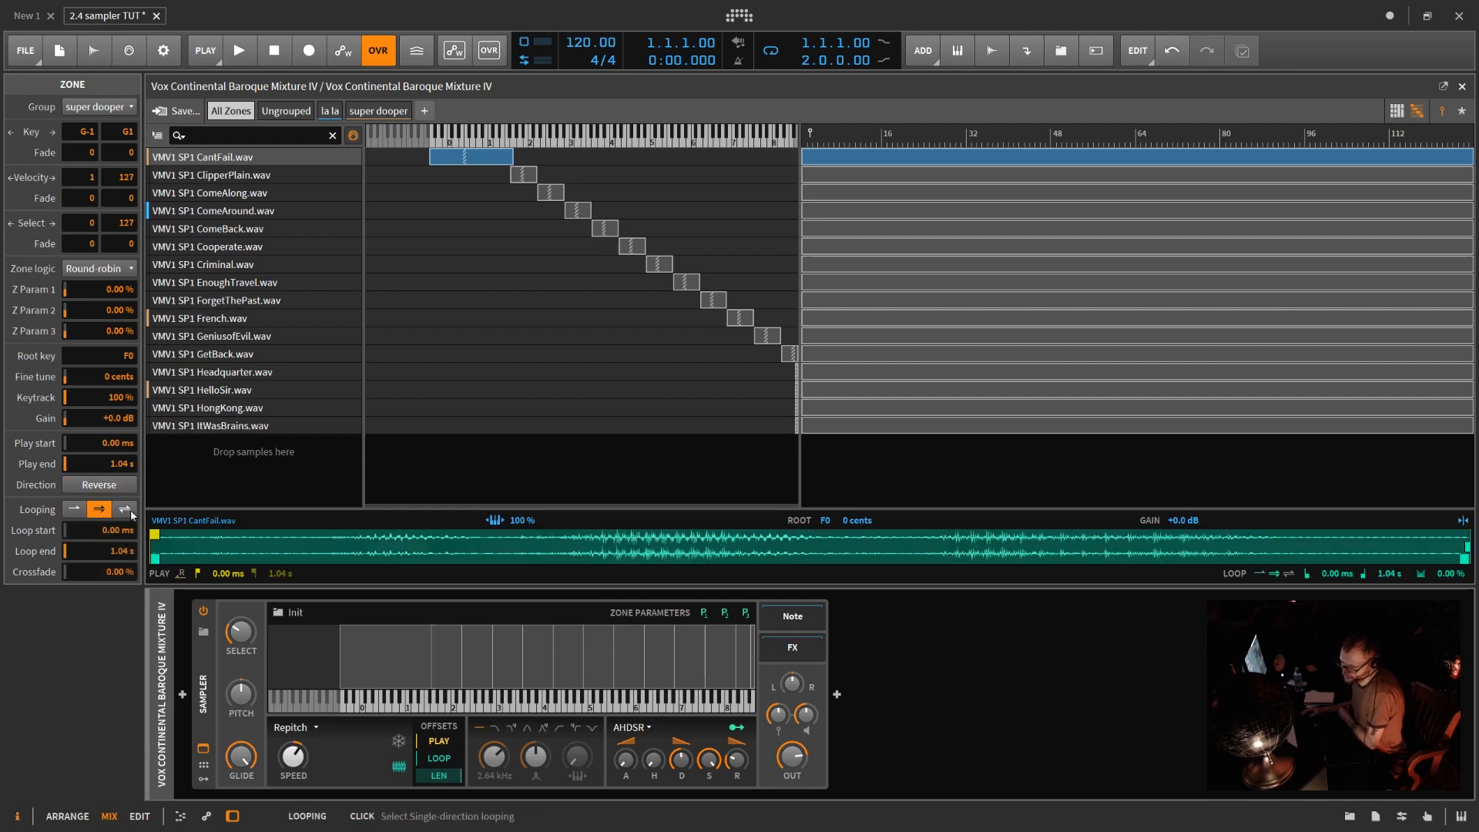
left_click(82, 509)
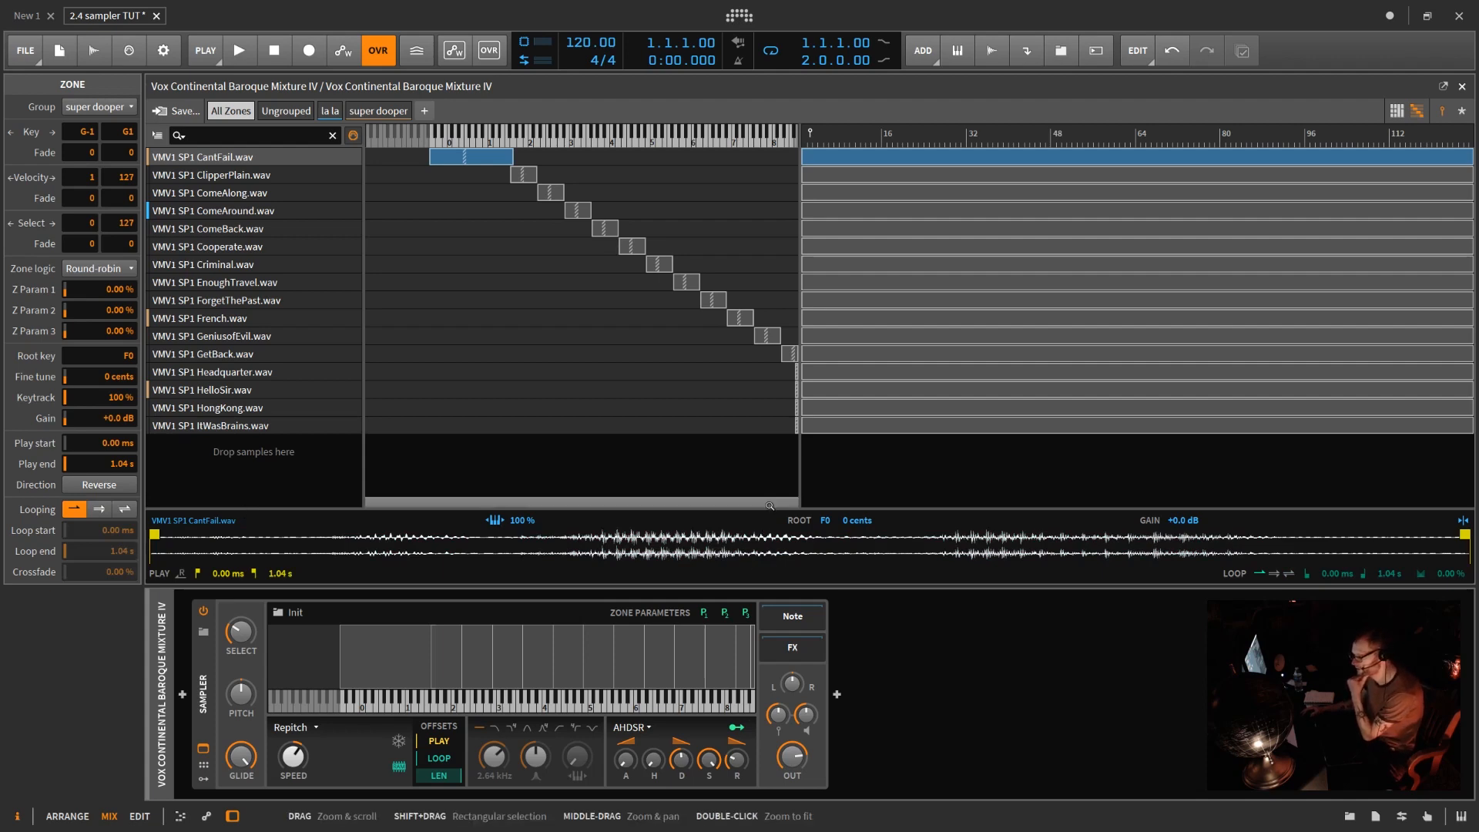
- Try a taller waveform display with the device chain hidden, and restore the original layout
left_click_drag(770, 508, 735, 355)
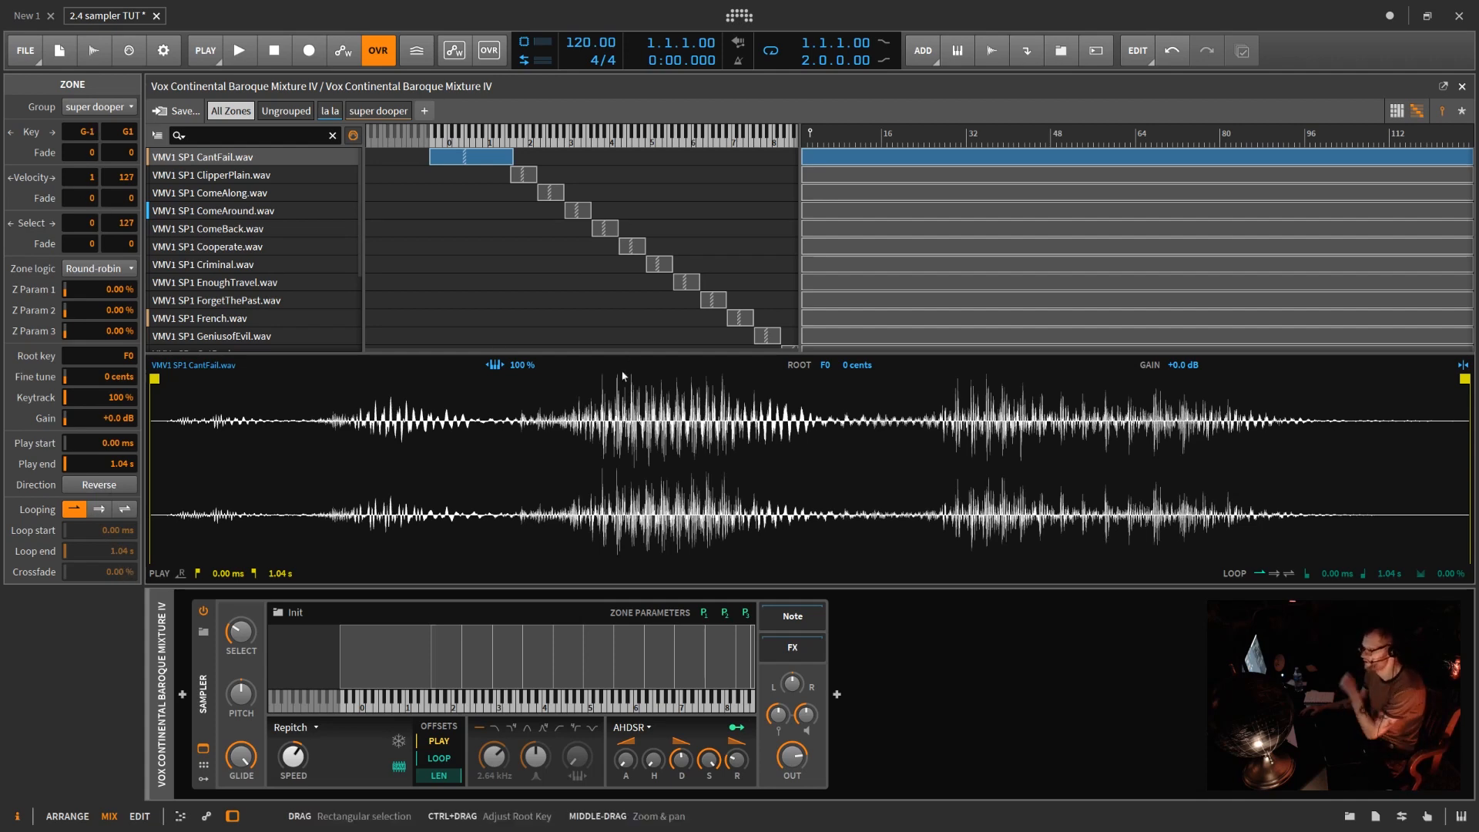
left_click_drag(621, 584, 663, 822)
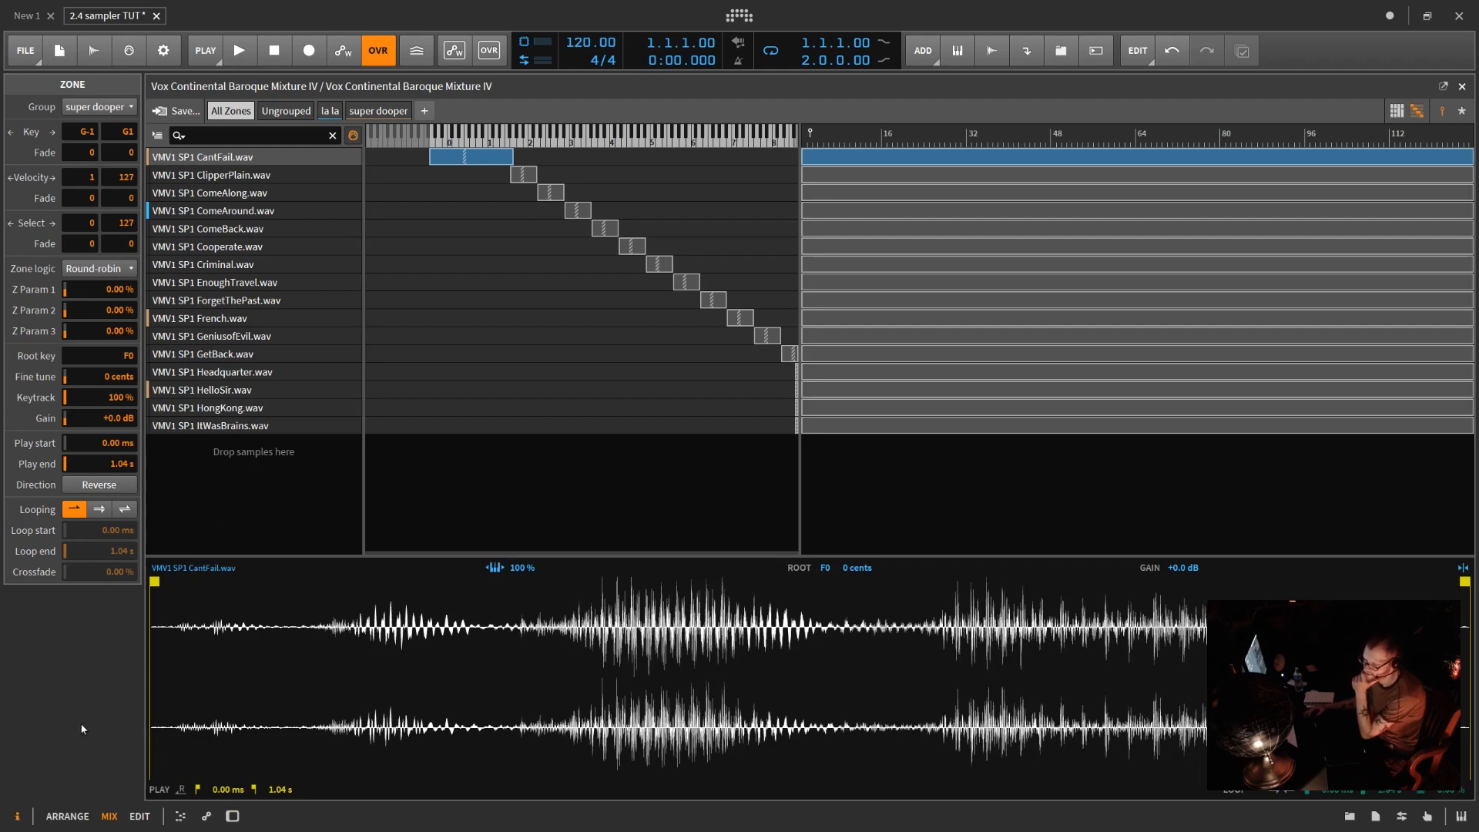
left_click(232, 816)
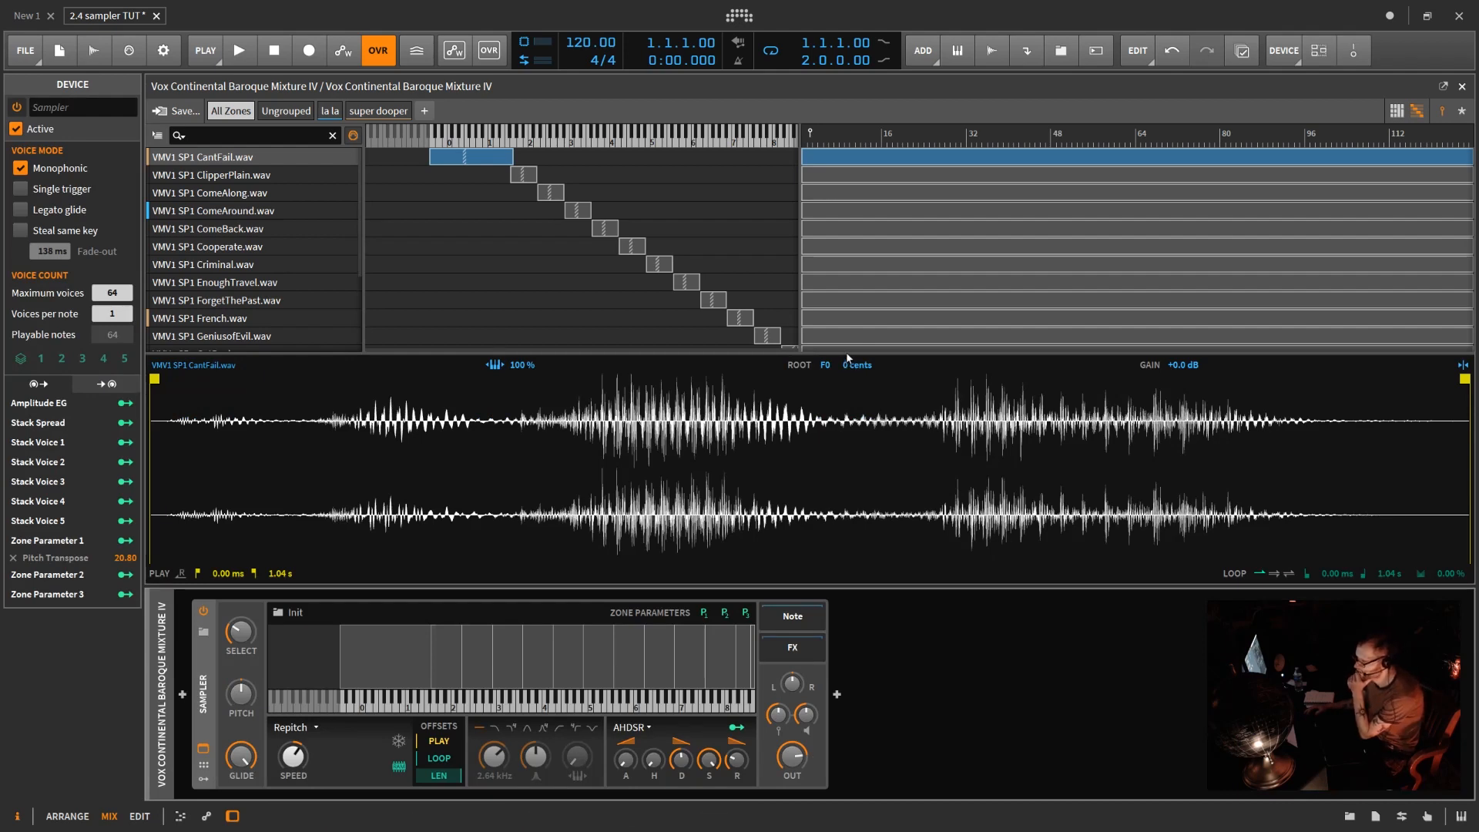
left_click_drag(845, 355, 882, 618)
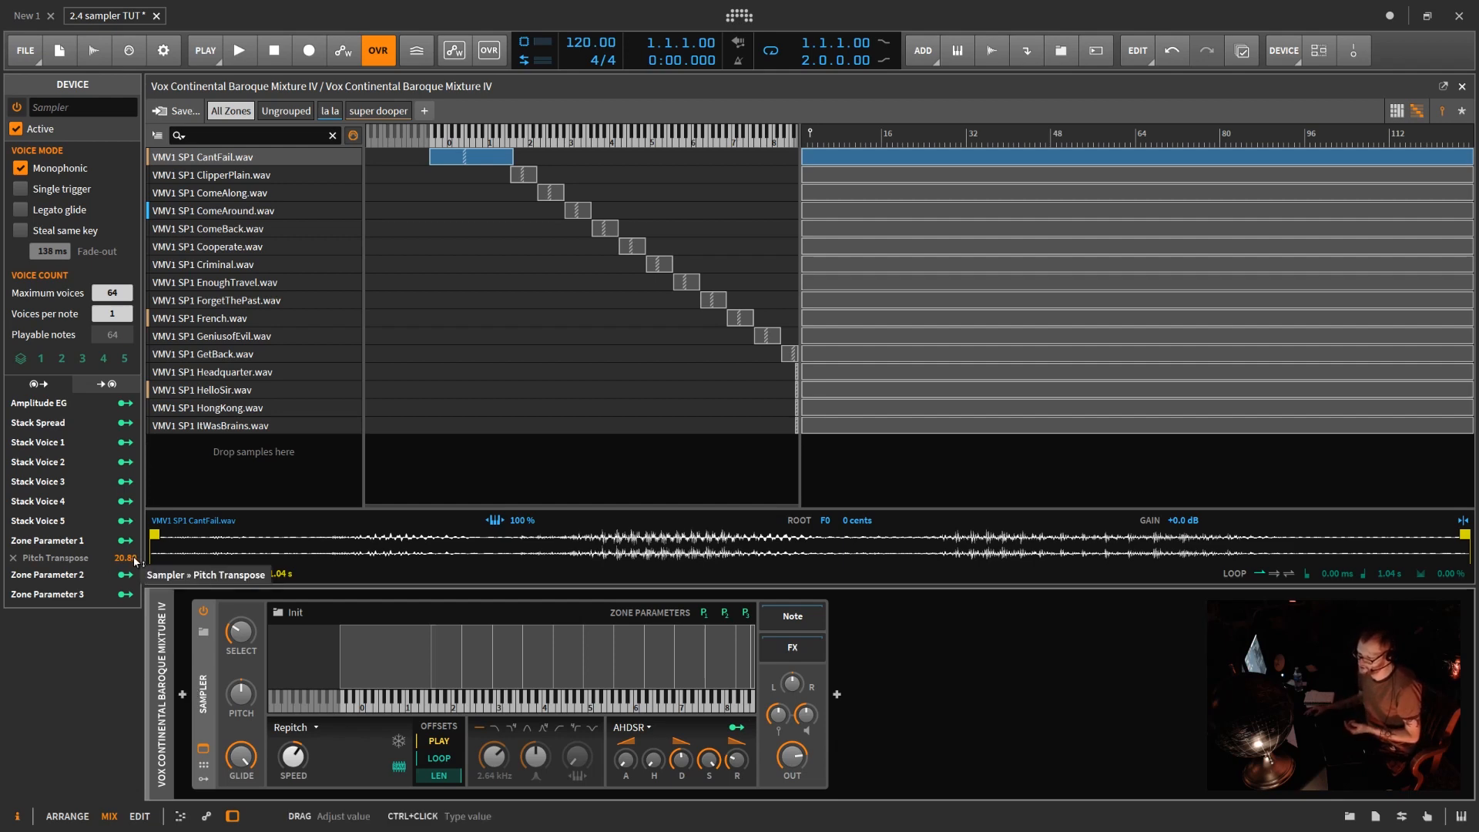
- Set Zone Parameter 1's modulation of Pitch Transpose to -28.80, remove the routing and undo its removal
mouse_move(136, 561)
left_mouse_down()
mouse_move(135, 531)
mouse_move(135, 599)
mouse_move(126, 560)
left_mouse_up()
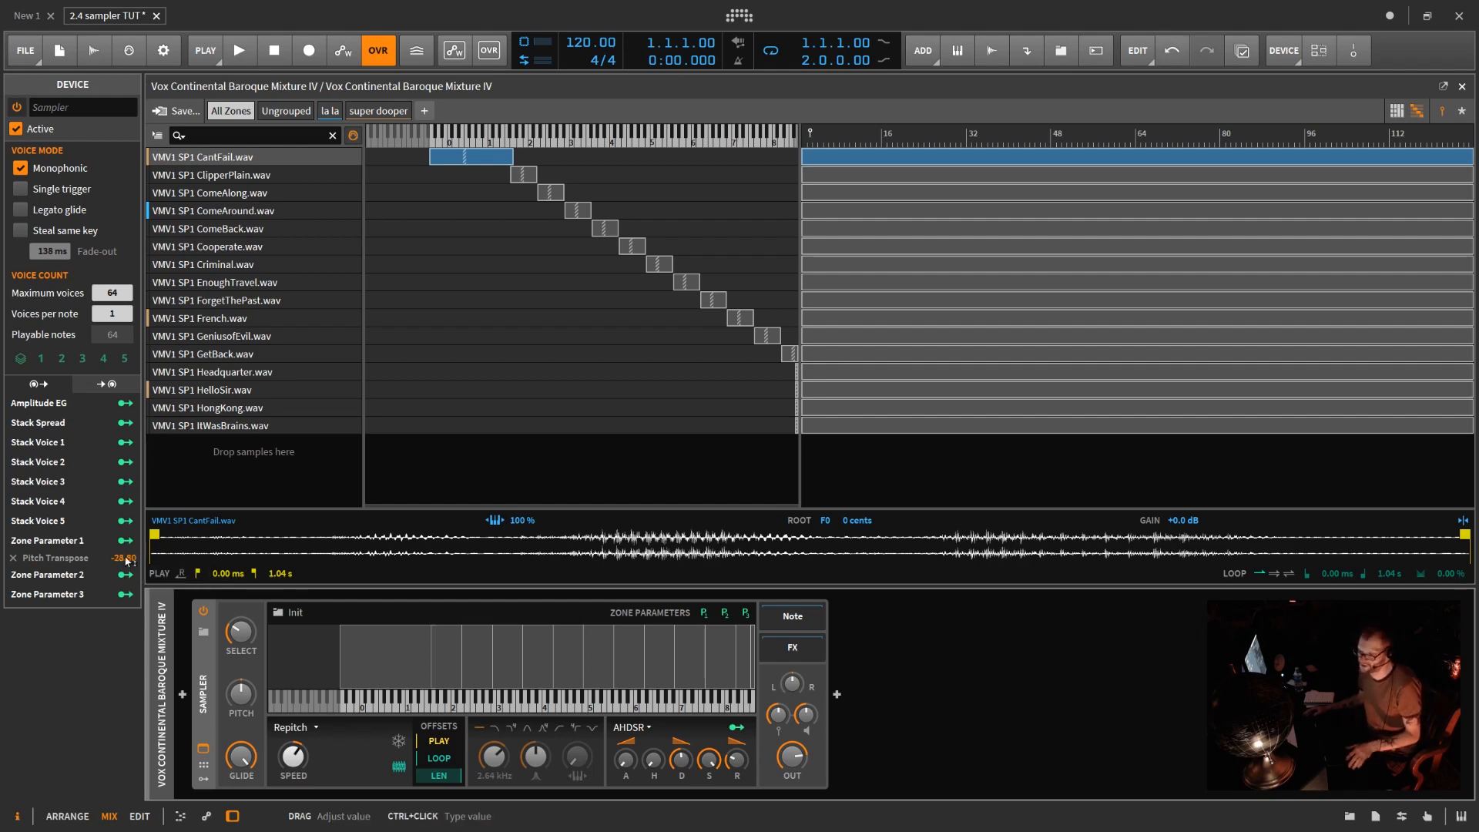
left_click(13, 558)
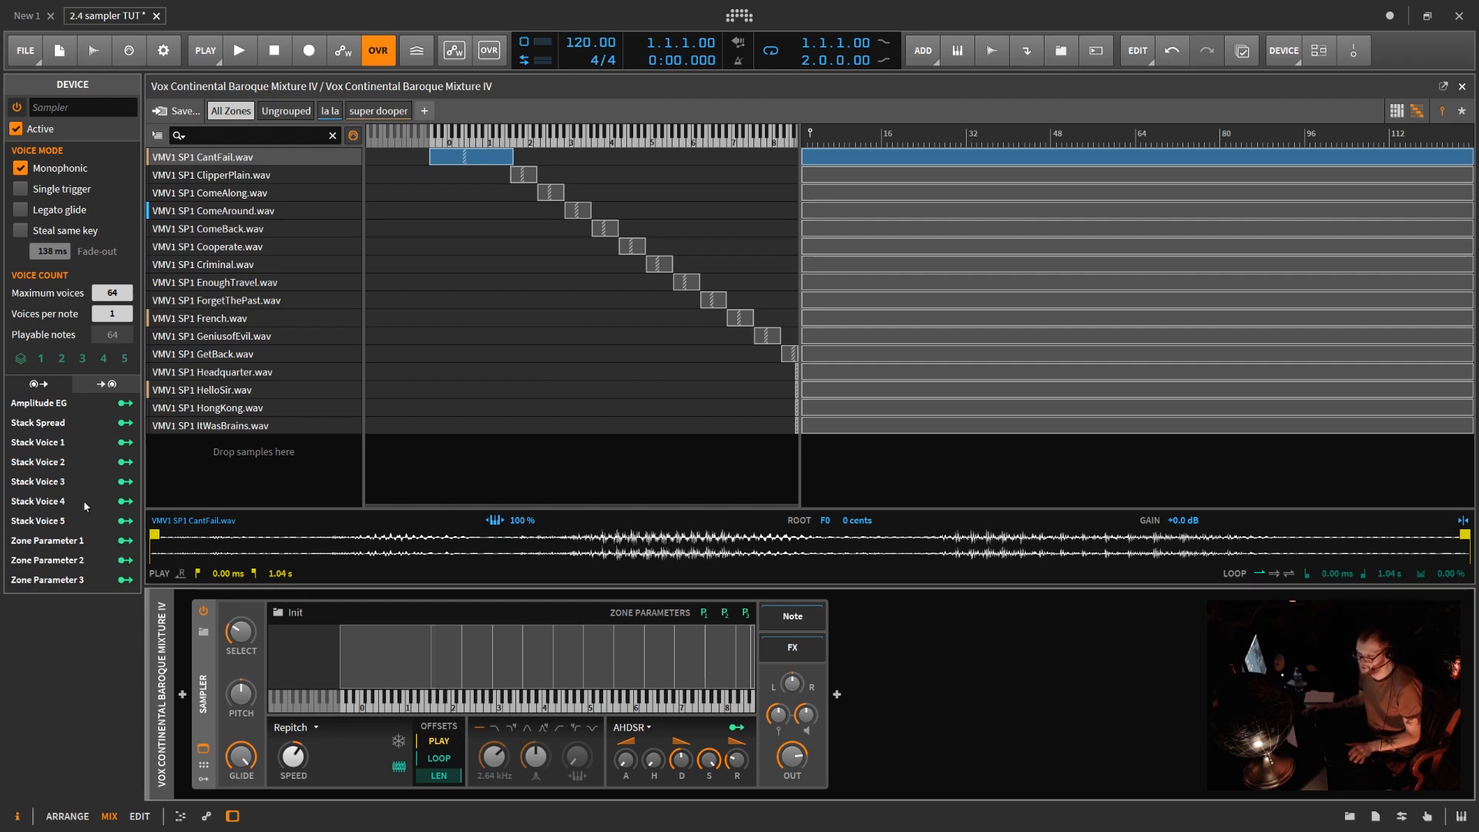
key("ctrl+z")
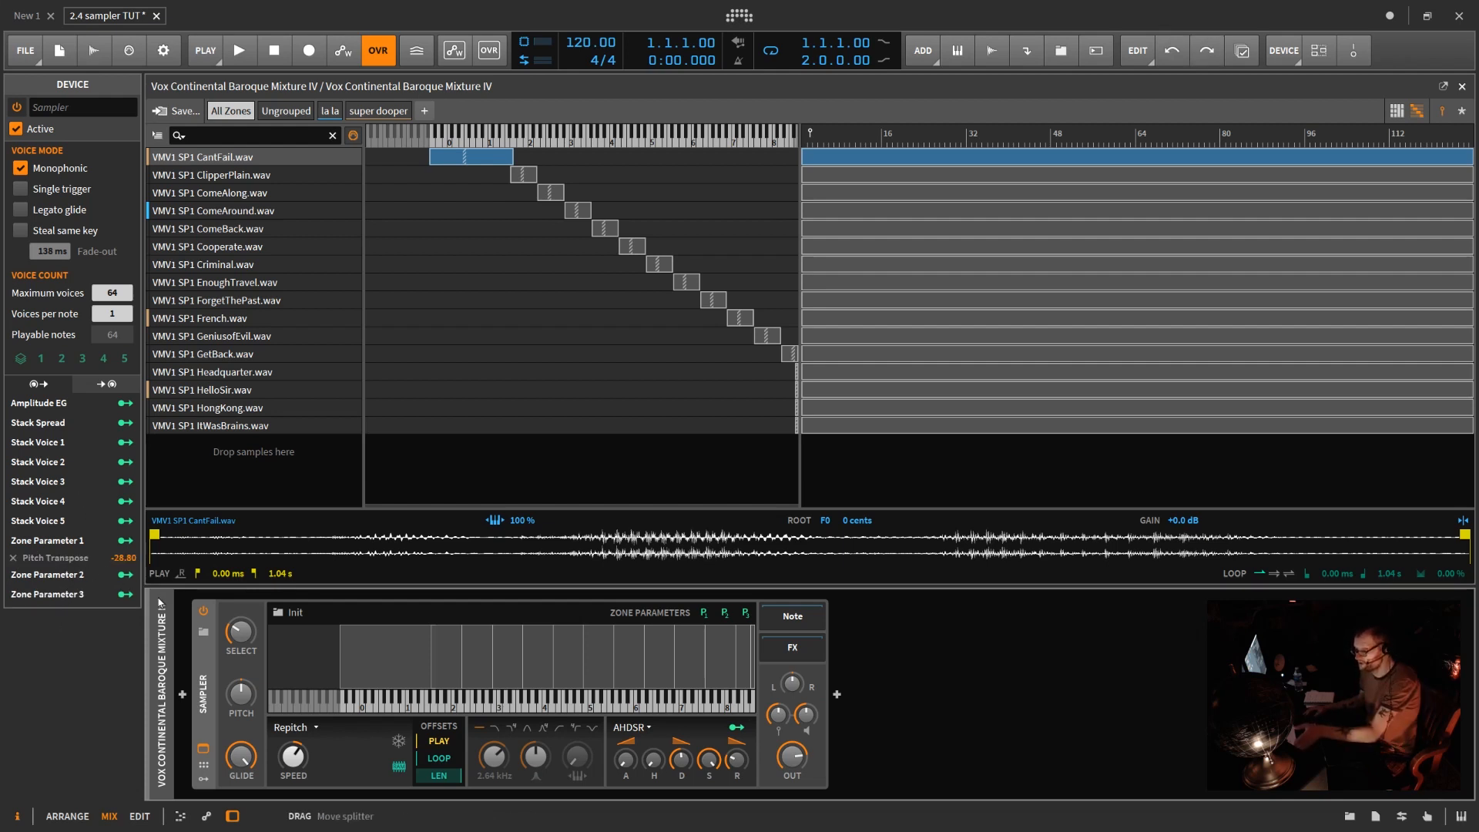
- Try deleting the Zone Parameter 1 routing through the Pitch knob's modulation routings, and undo the deletion
right_click(241, 693)
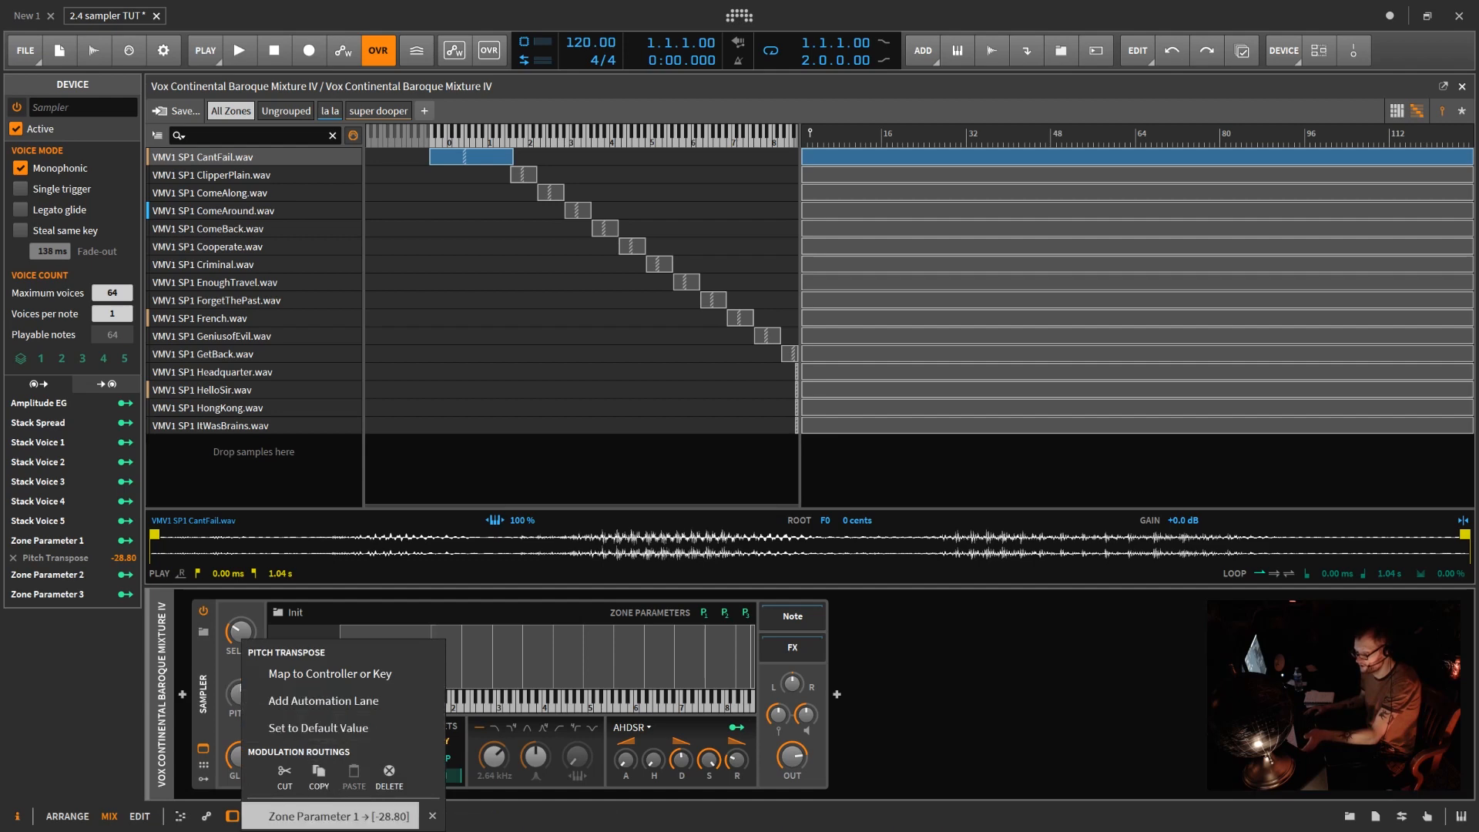
left_click(425, 816)
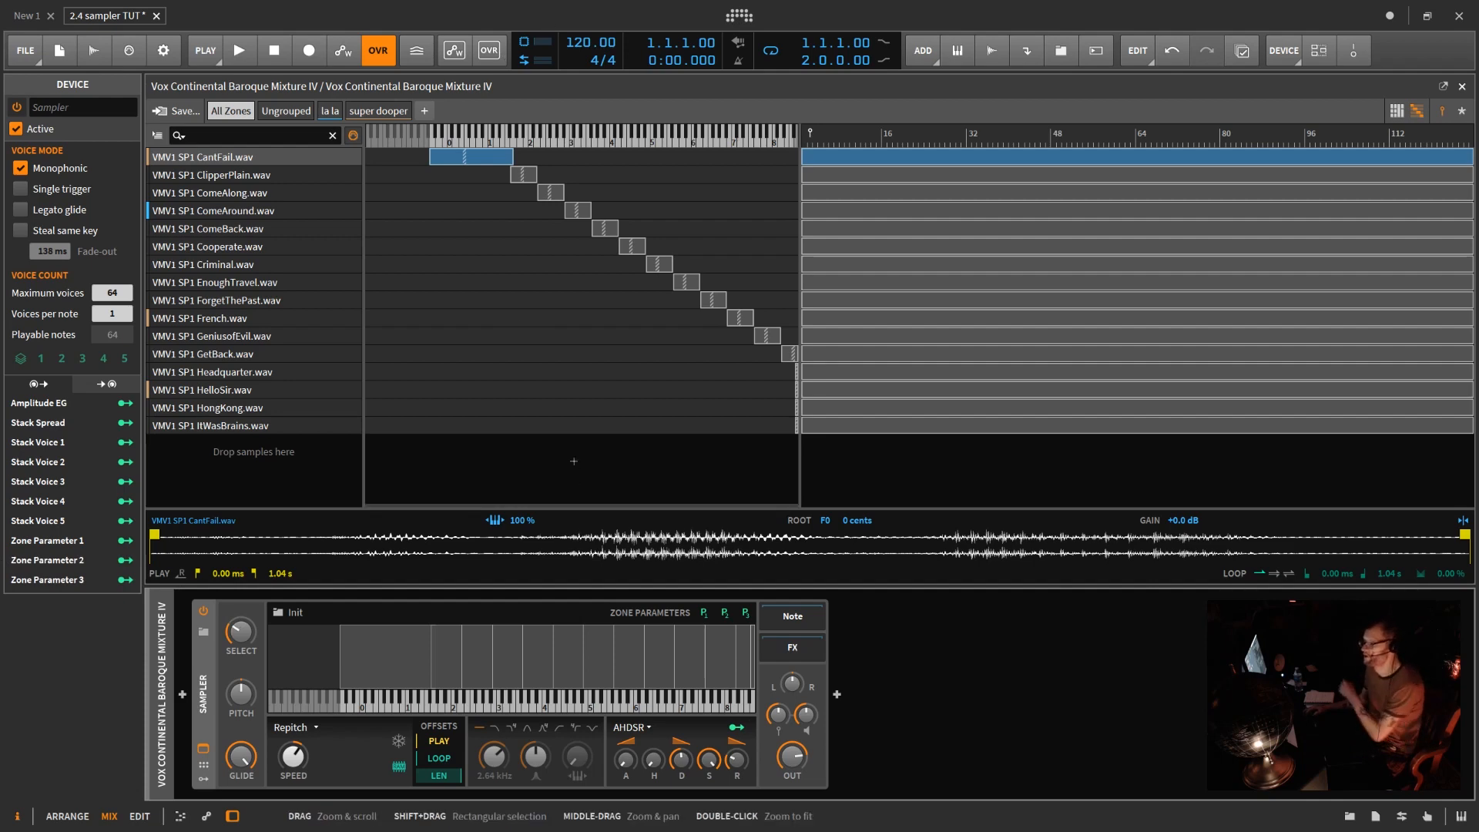
key("ctrl+z")
- Sort the zone list by name and look over the other available sort orders
left_click(158, 137)
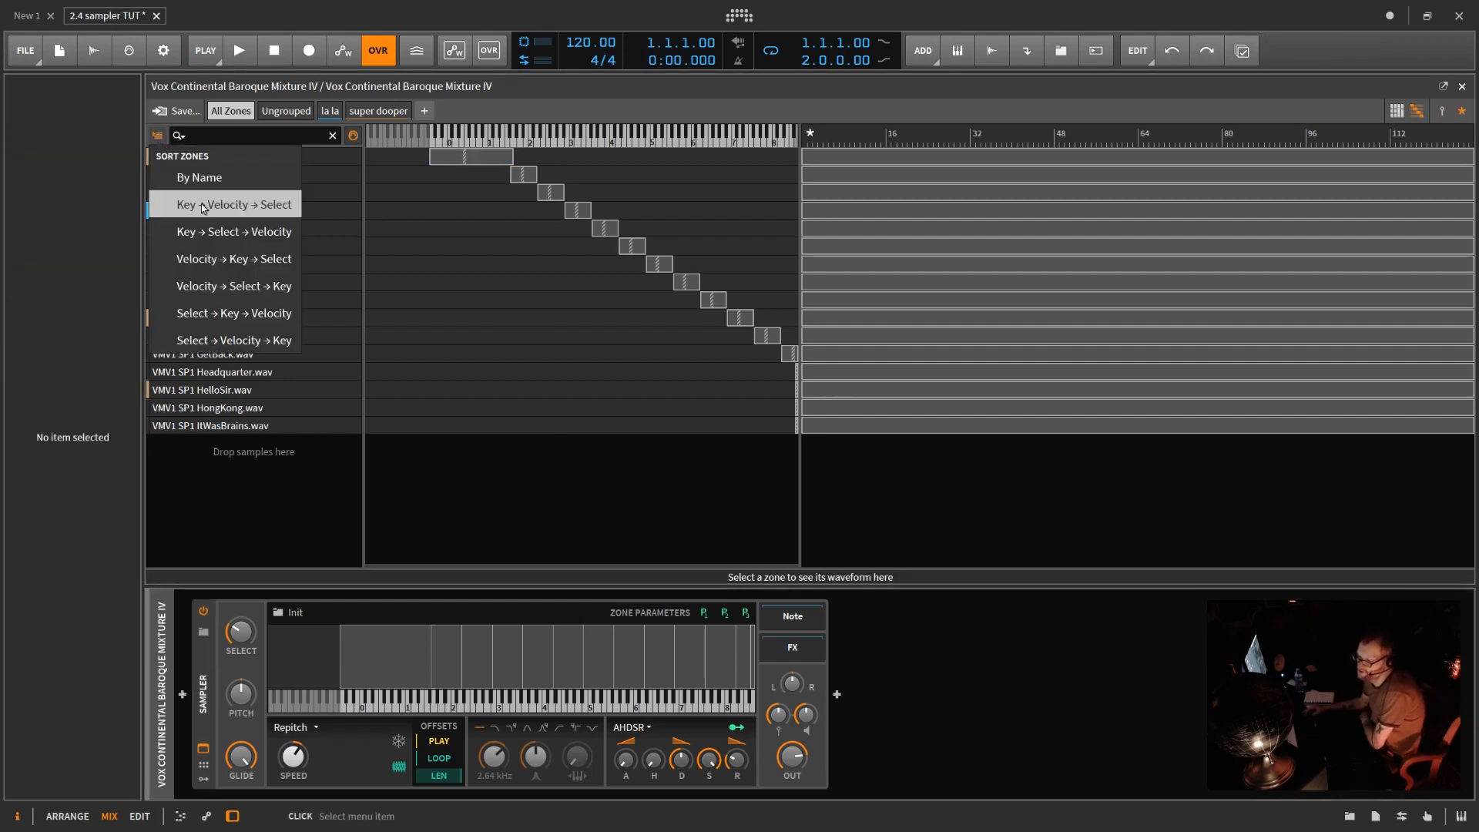
left_click(210, 174)
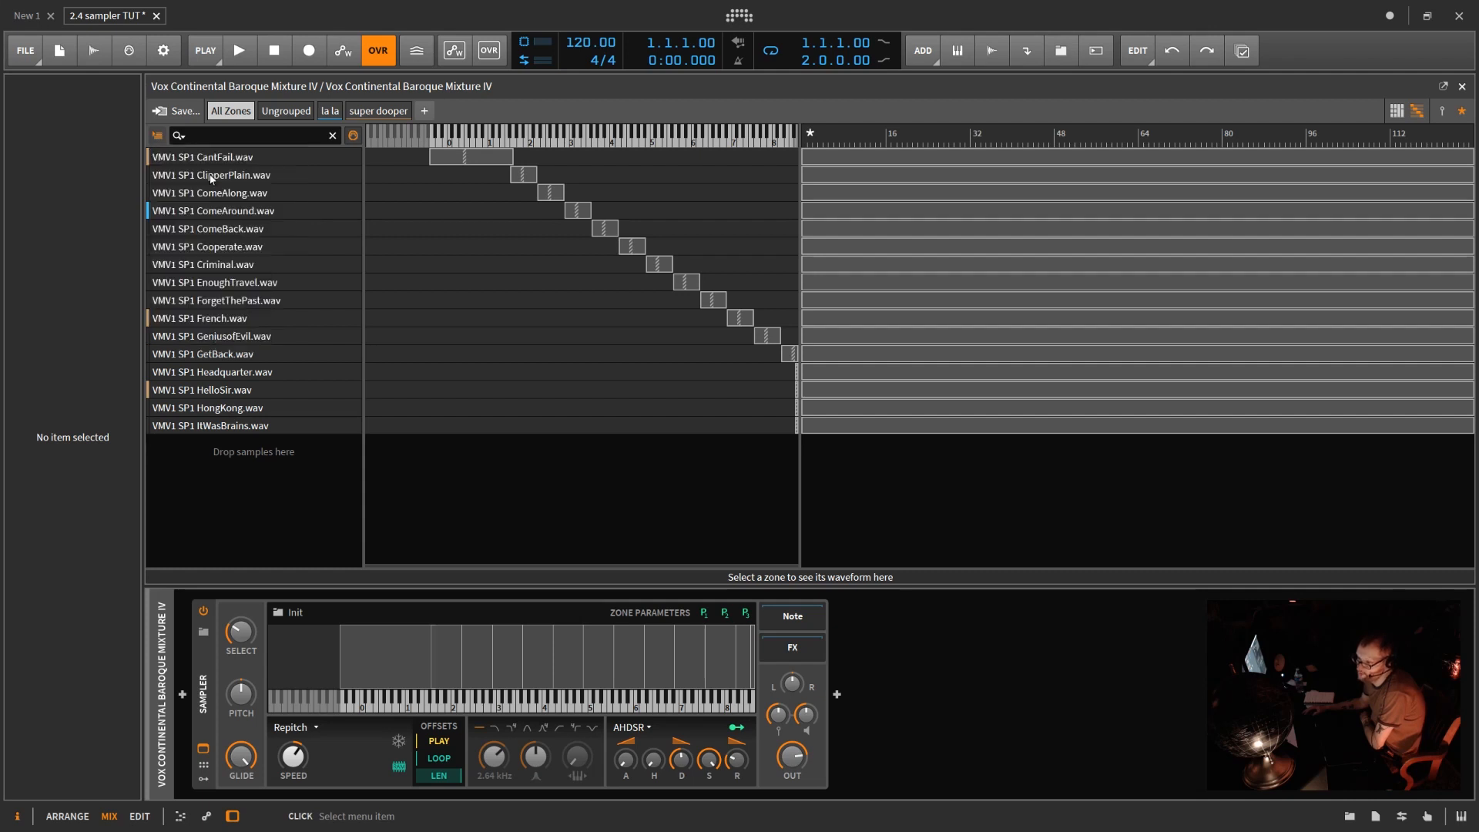
left_click(158, 136)
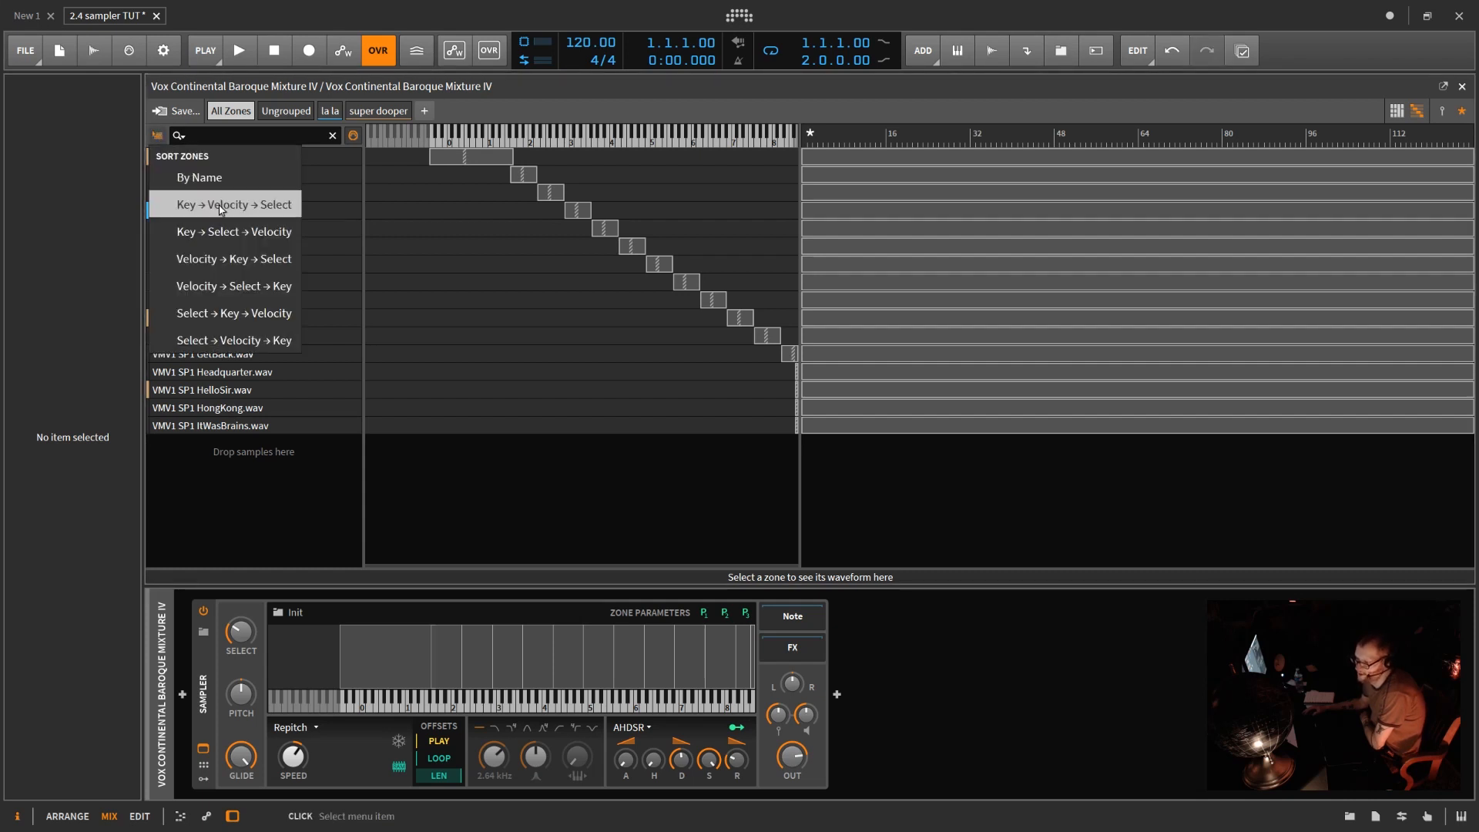
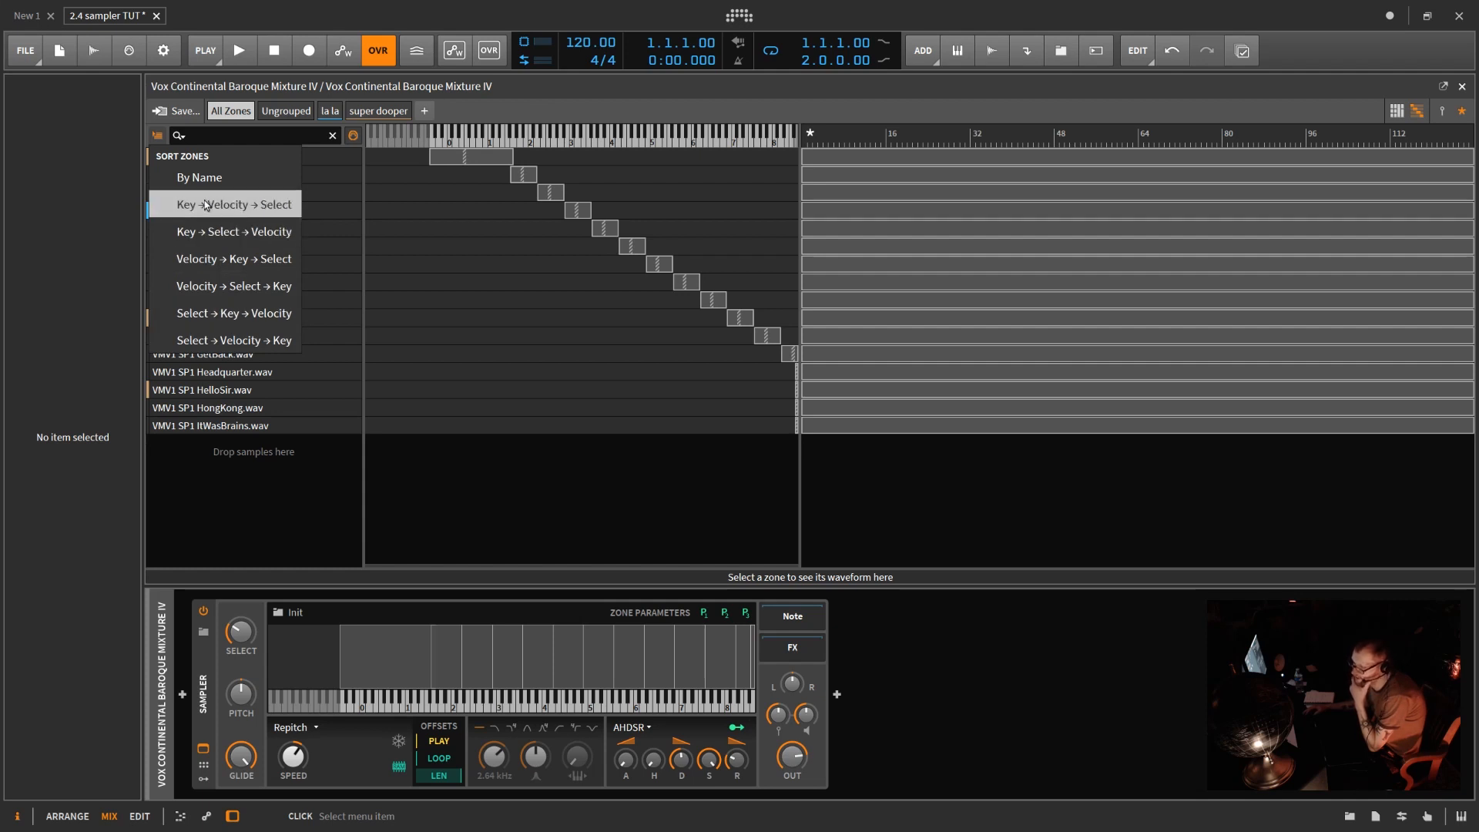
left_click(331, 213)
- Try selecting the zones ClipperPlain to GeniusofEvil and all zones at once, and reselect only the CantFail zone
left_click_drag(779, 395, 458, 171)
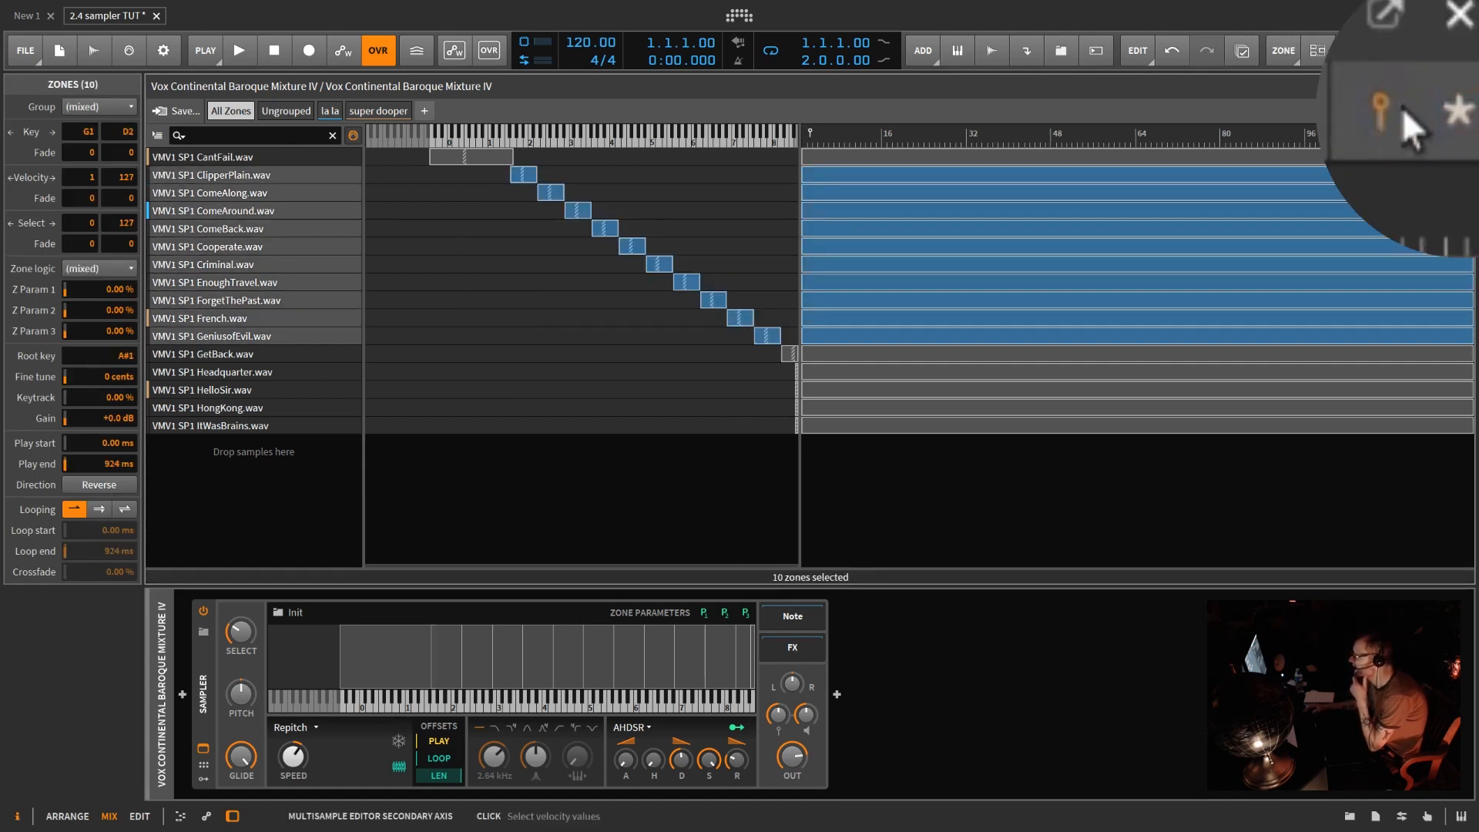
left_click(495, 159)
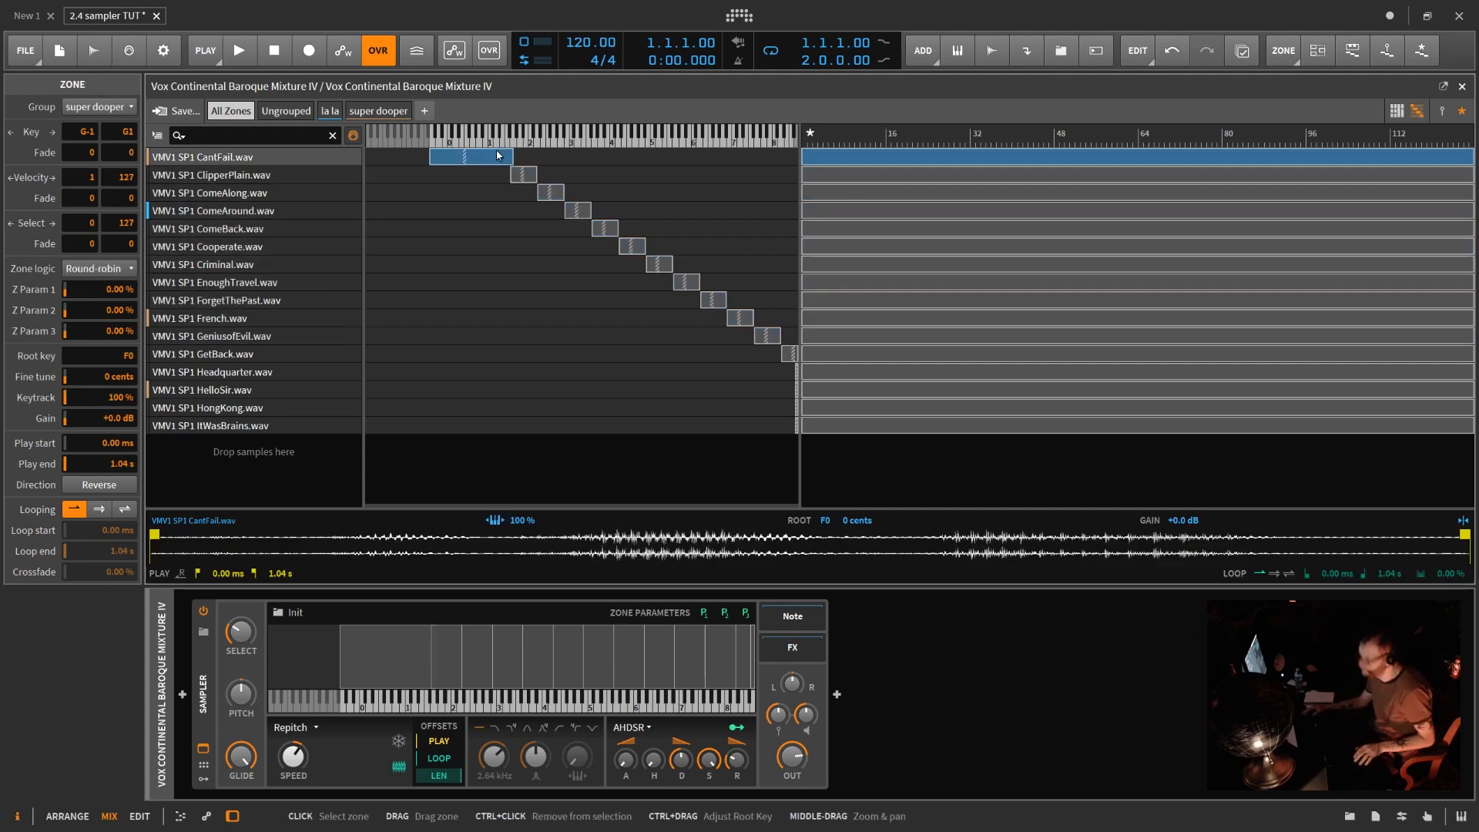
left_click(1240, 53)
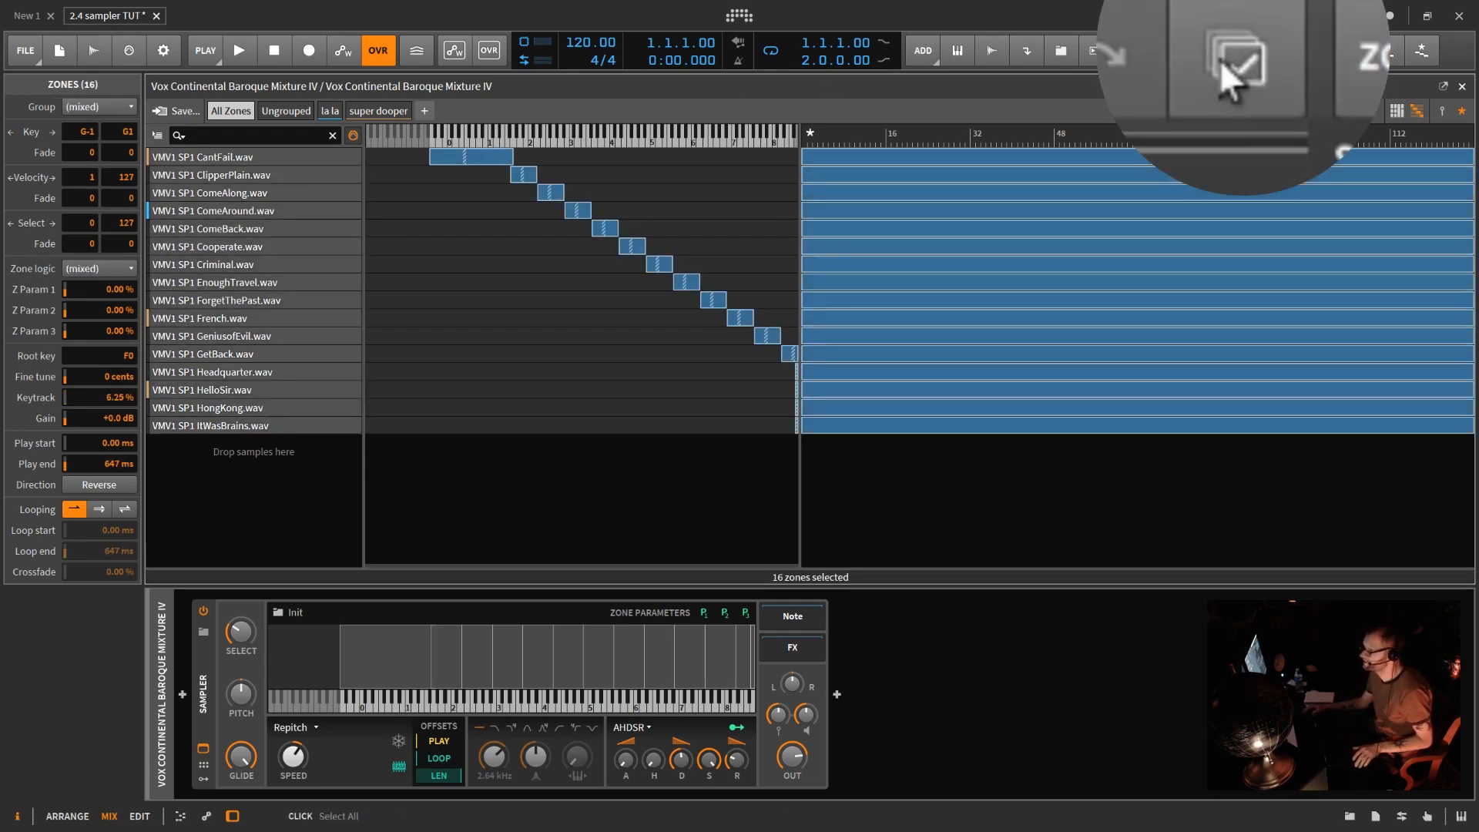
left_click(495, 162)
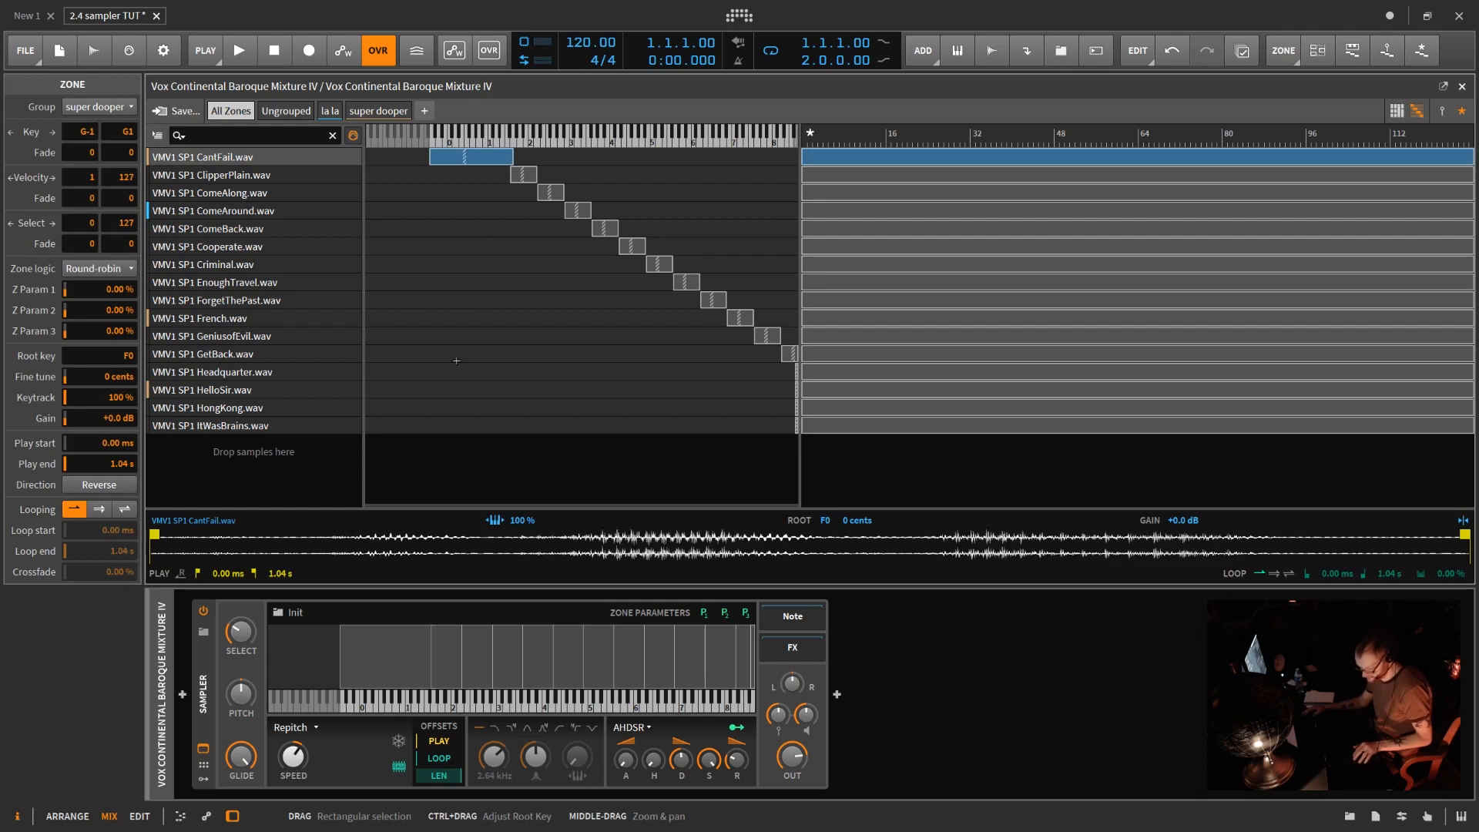
- Select all zones and distribute their key ranges and velocity ranges equally
key("ctrl+a")
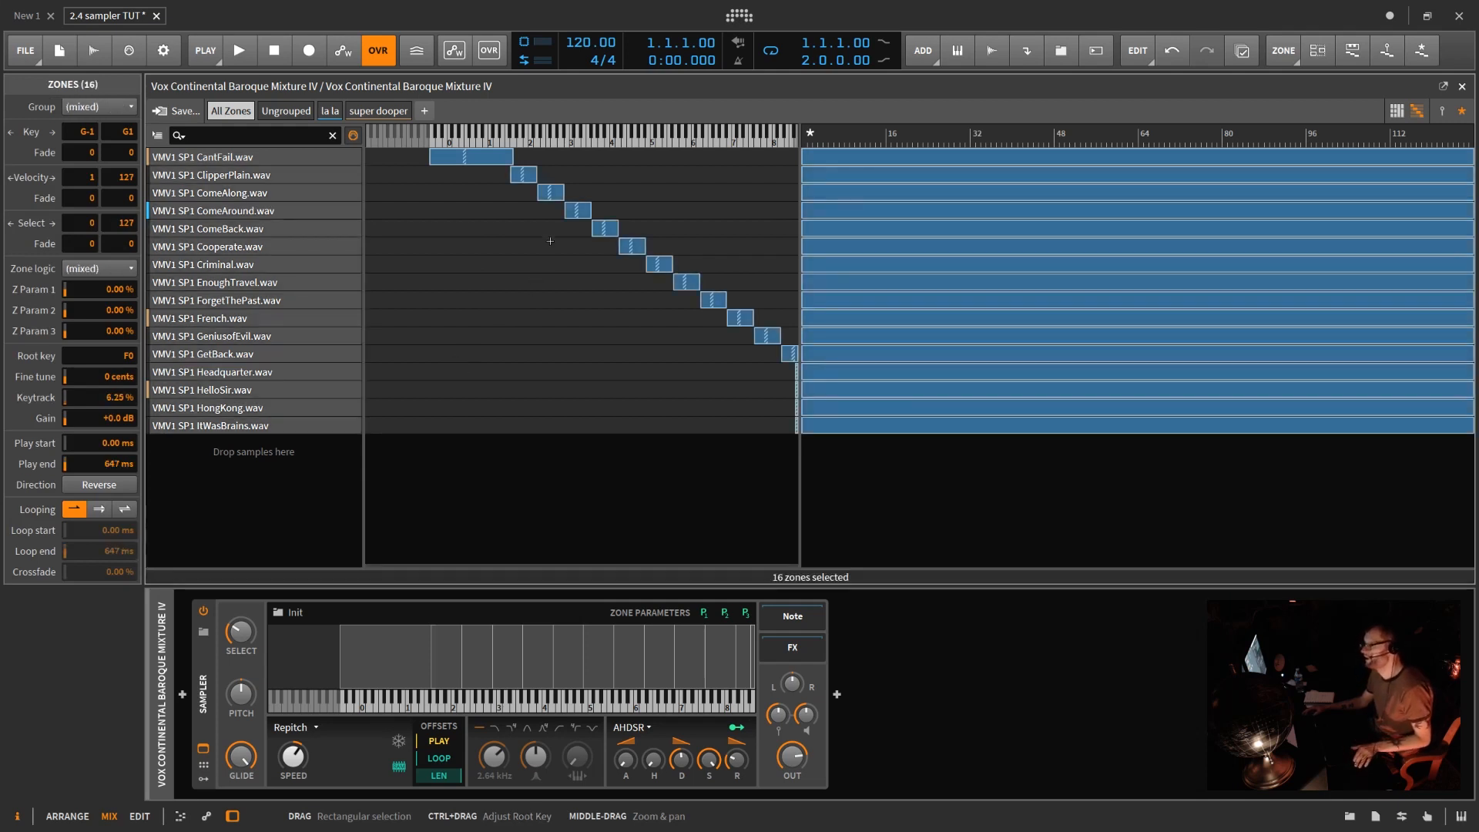
right_click(560, 196)
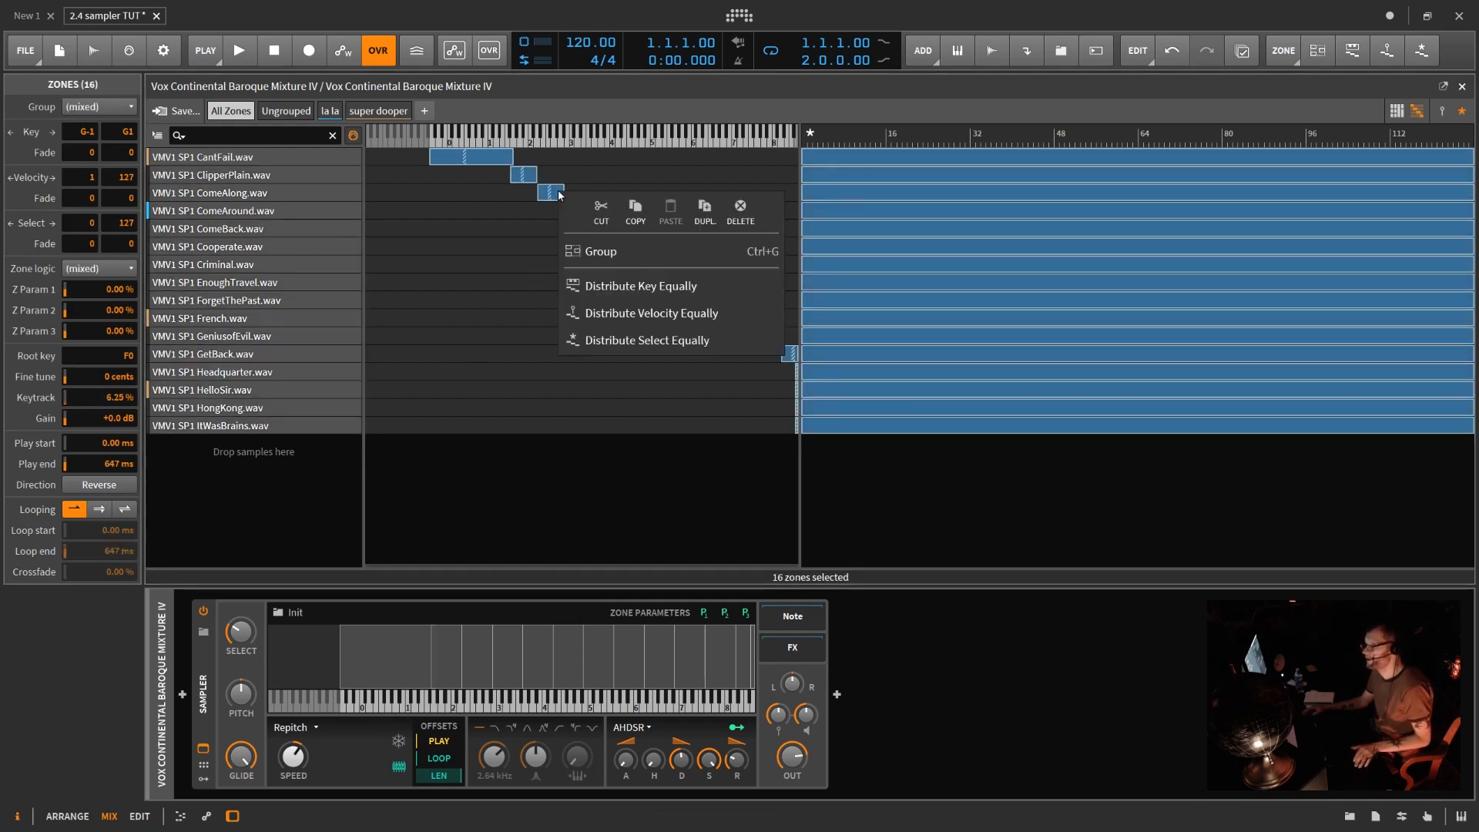
left_click(623, 295)
right_click(435, 195)
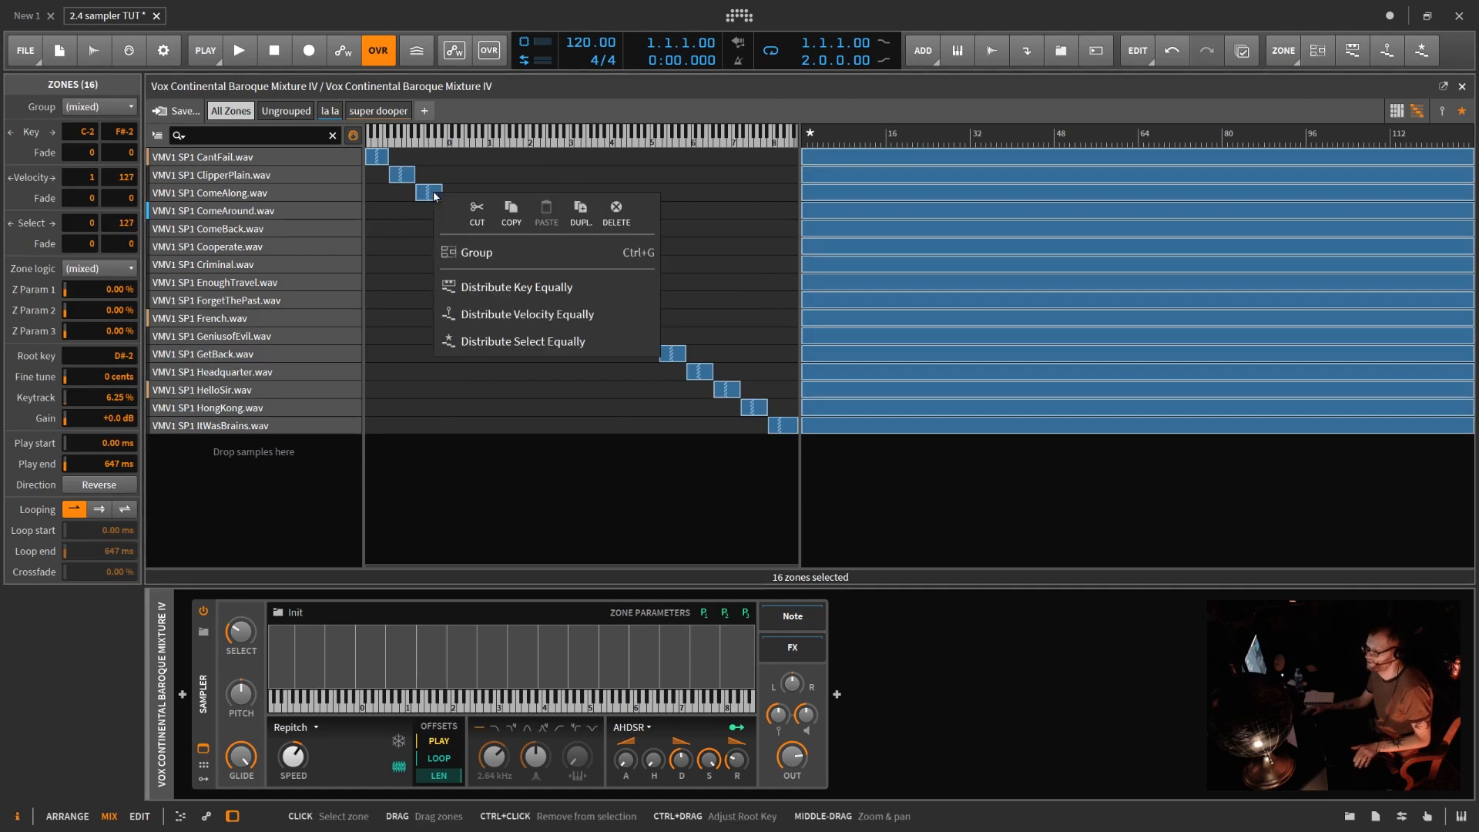
left_click(511, 306)
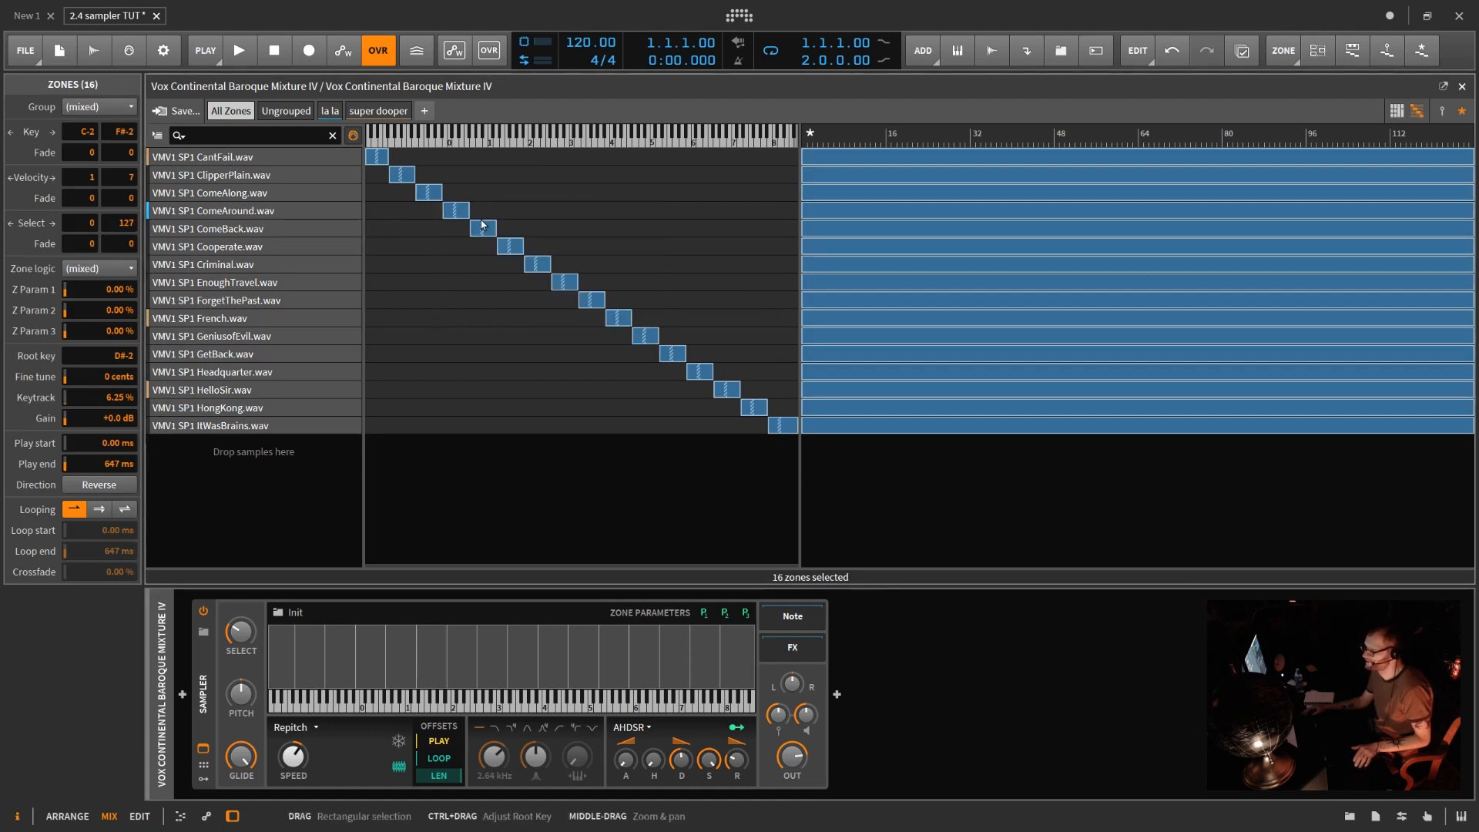
- Distribute the Select ranges of all zones equally and switch the multisample editor to the grid view
right_click(572, 283)
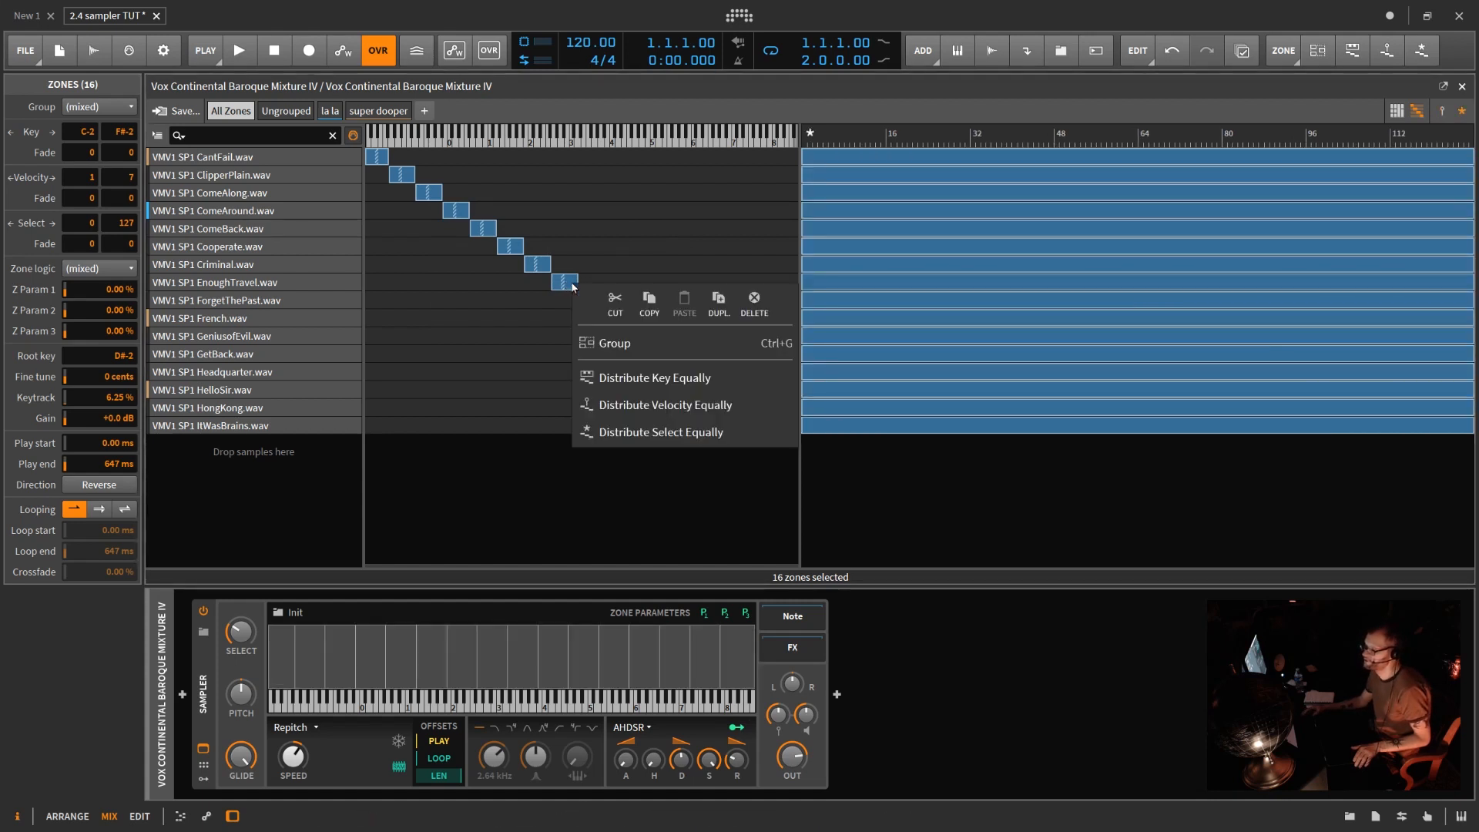
left_click(652, 432)
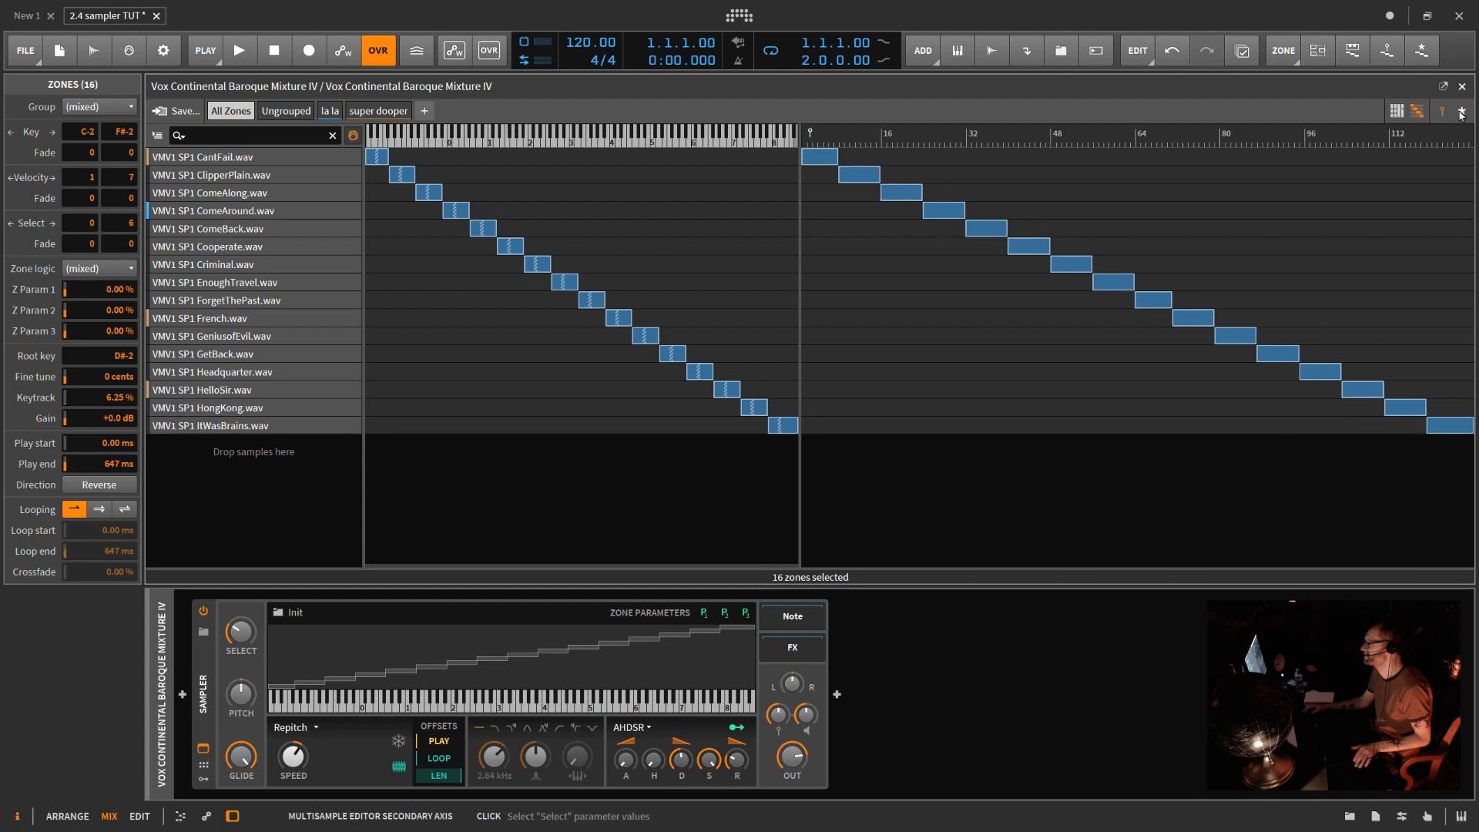
left_click(1397, 111)
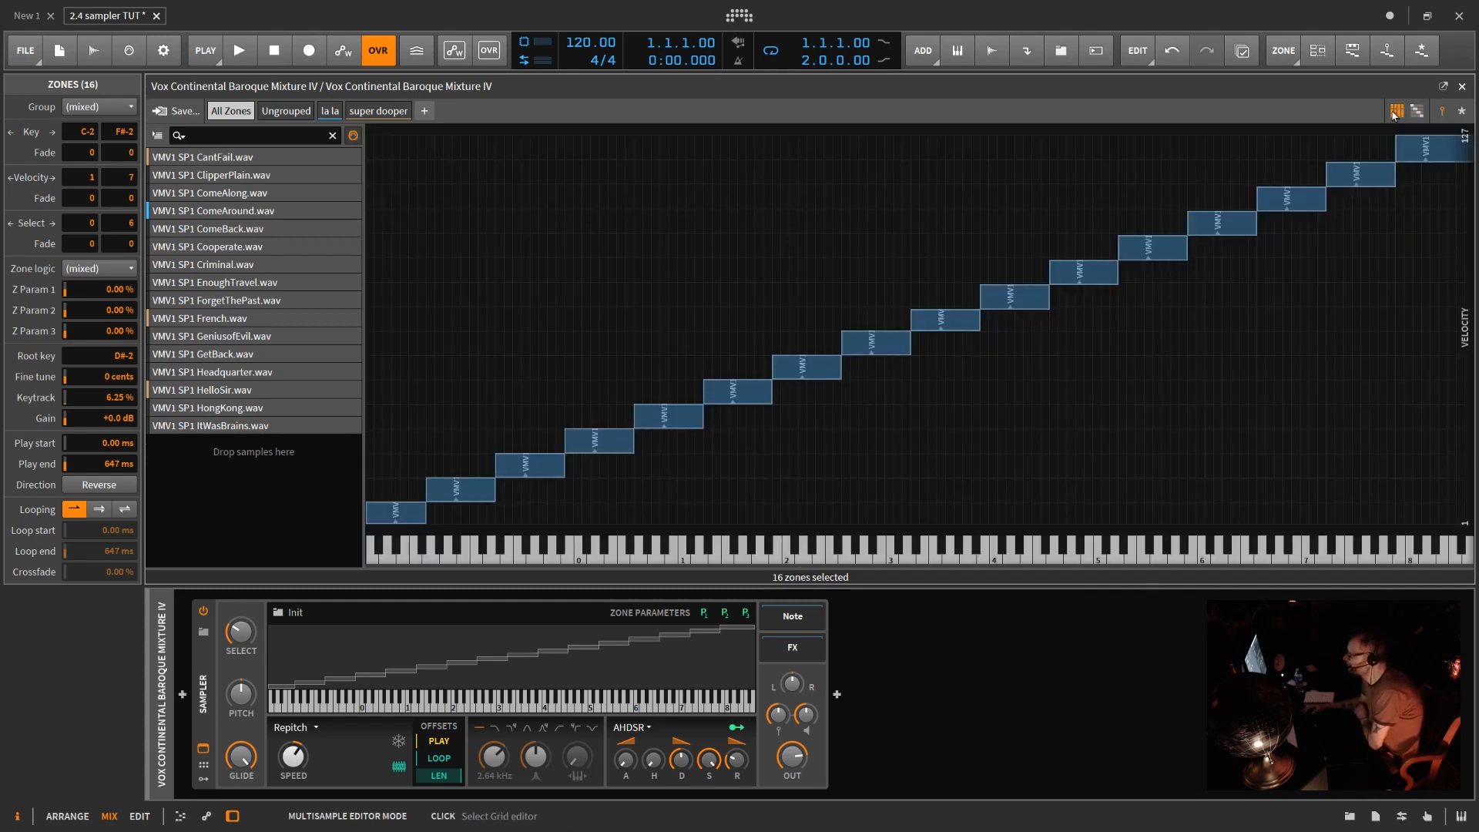
- Extend the velocity ranges of all selected zones in the grid to the full 1 to 127
left_click_drag(369, 502, 370, 136)
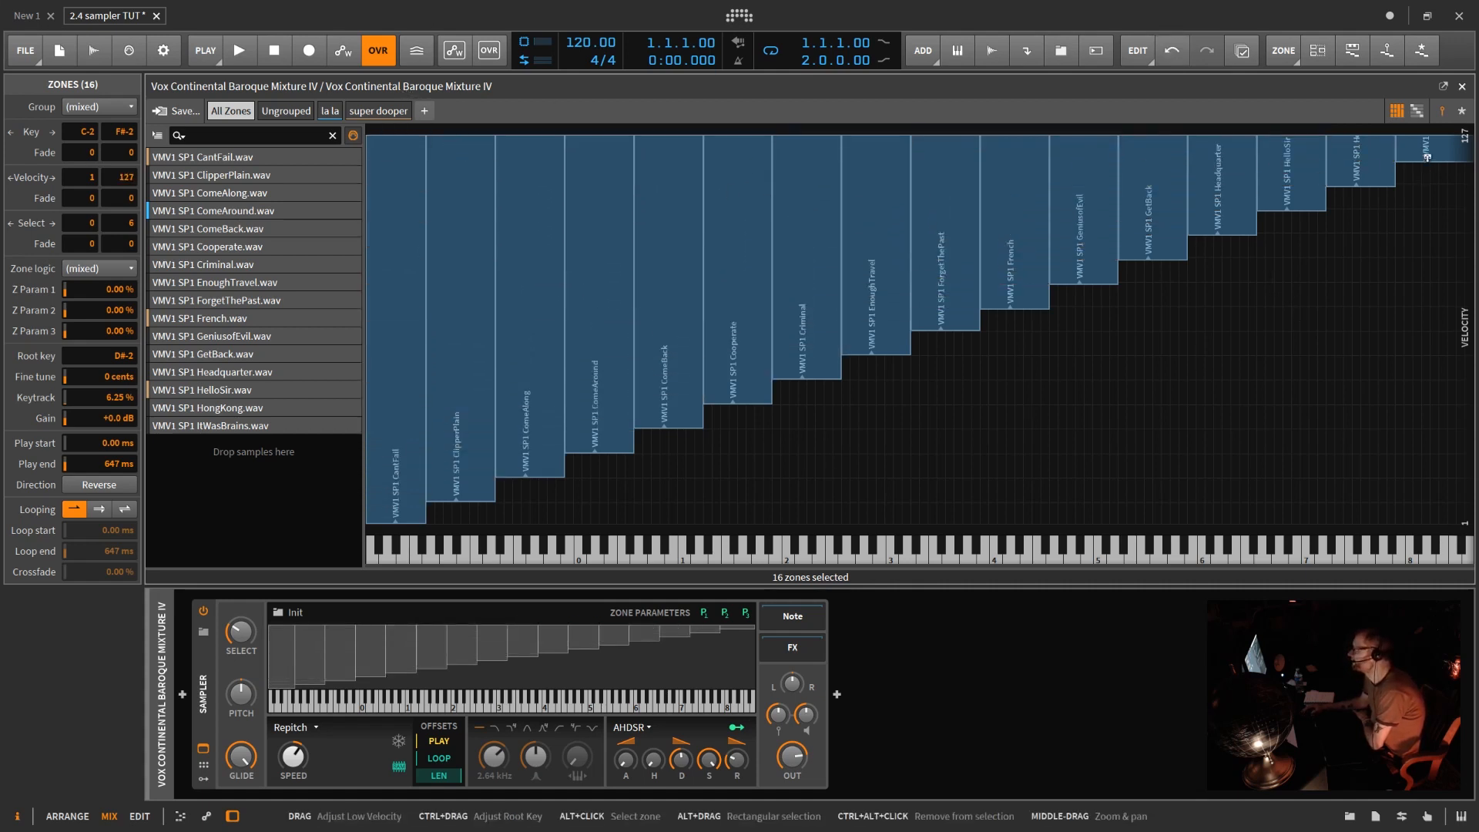
left_click_drag(1427, 157, 1427, 524)
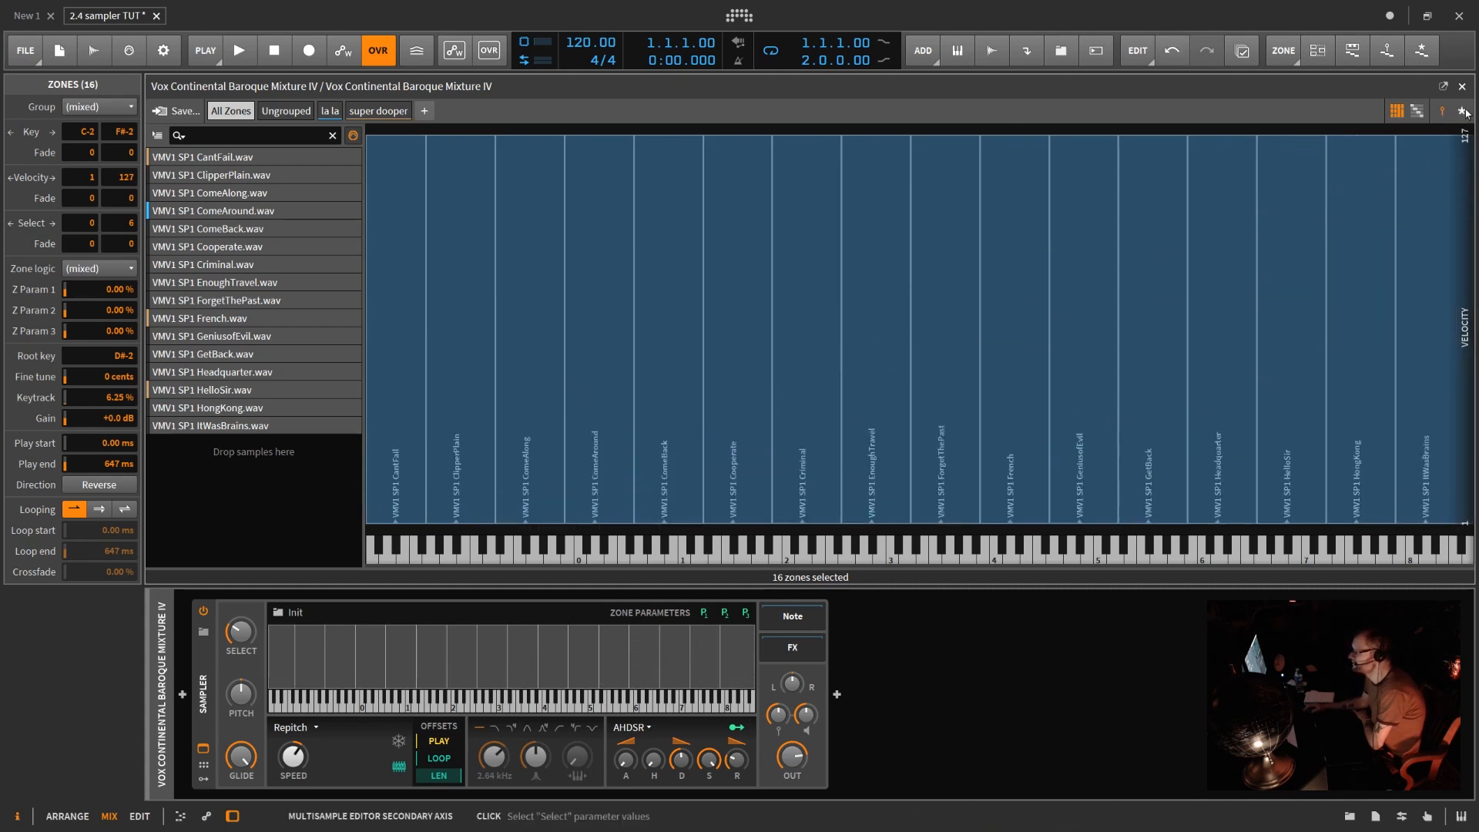
right_click(876, 283)
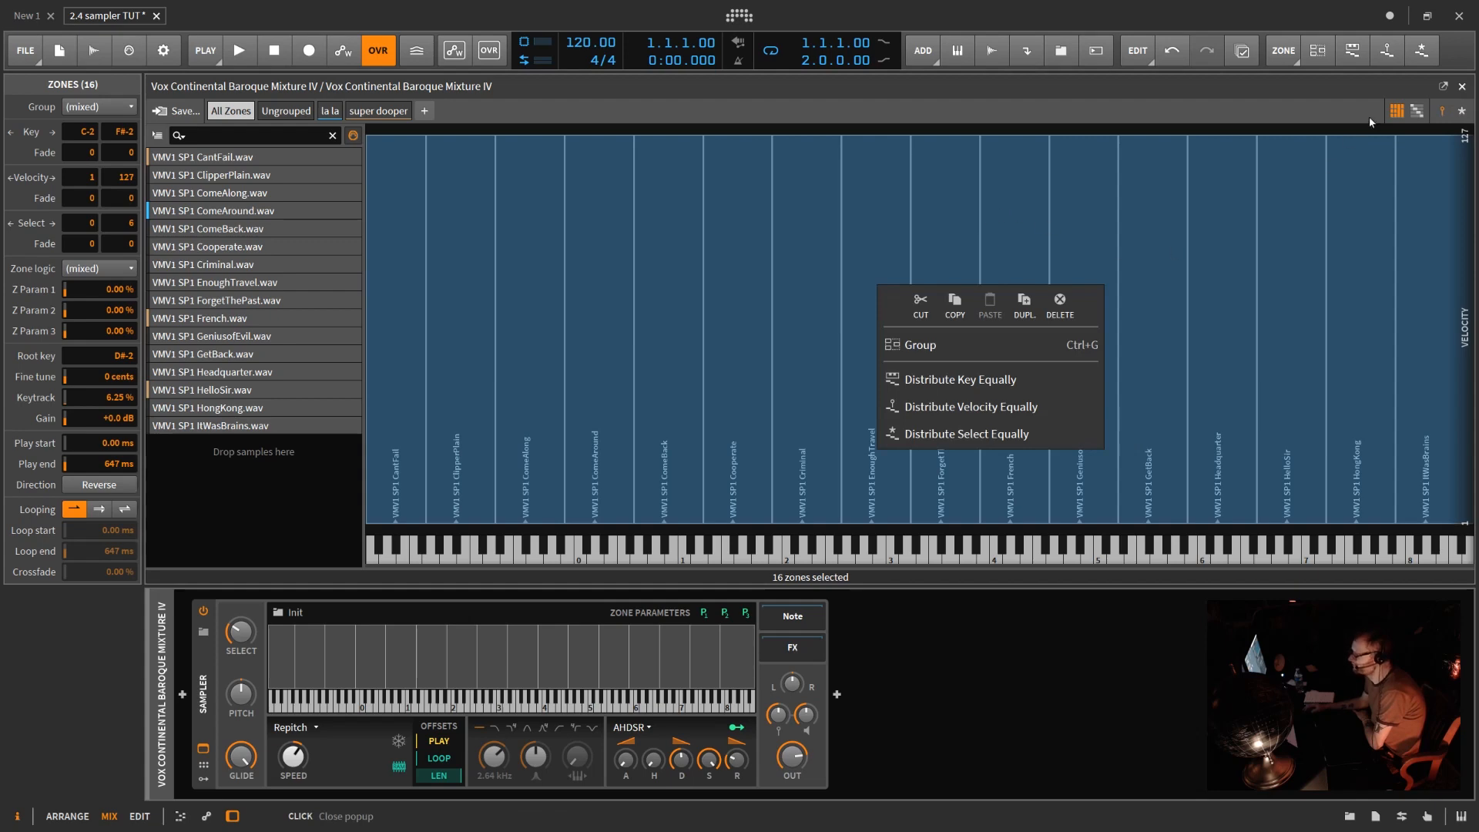
left_click(1466, 114)
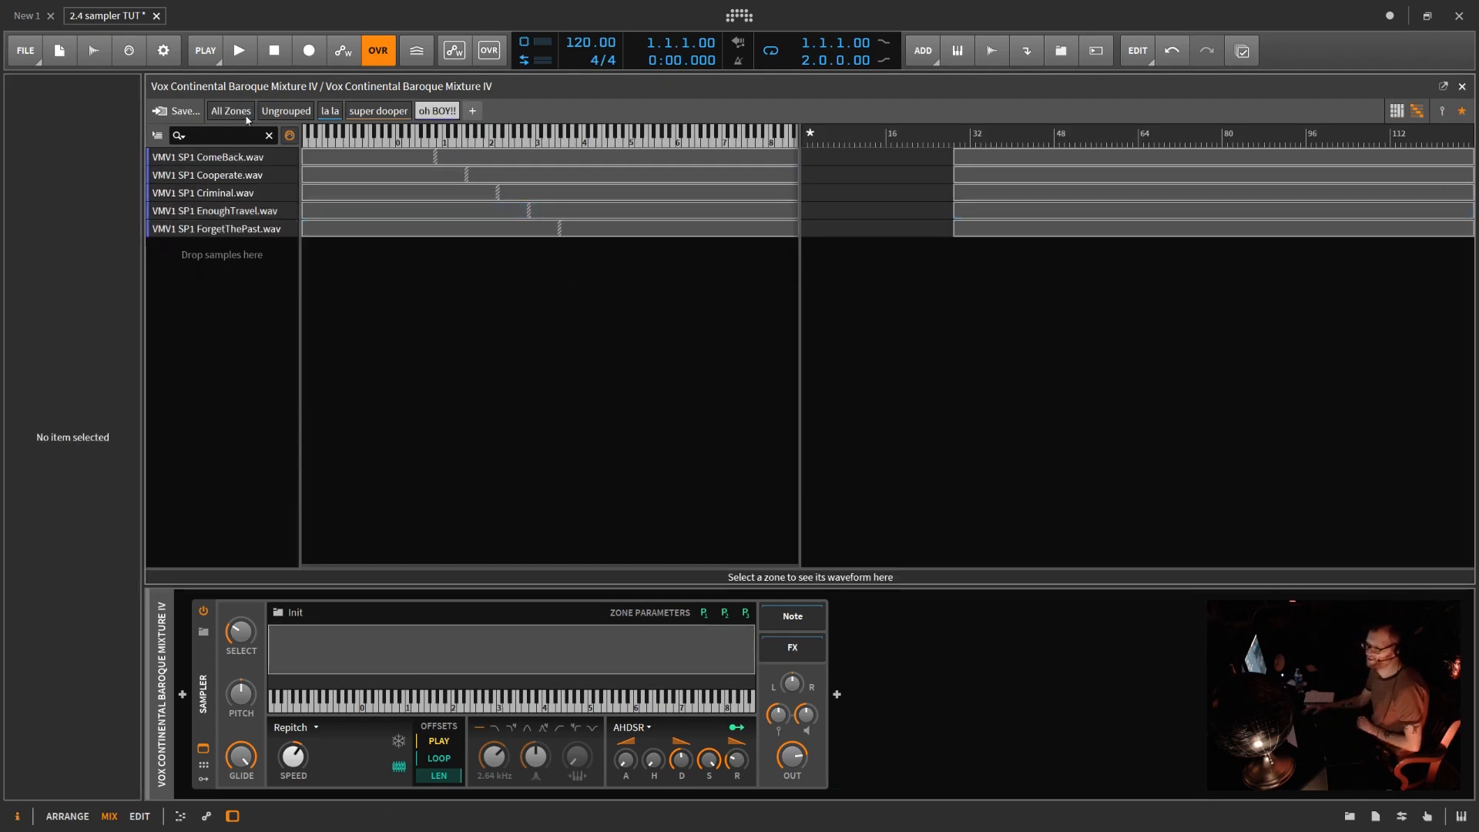
- Show all zones, try selecting every zone at once, and reselect only the ItWasBrains zone
left_click(247, 114)
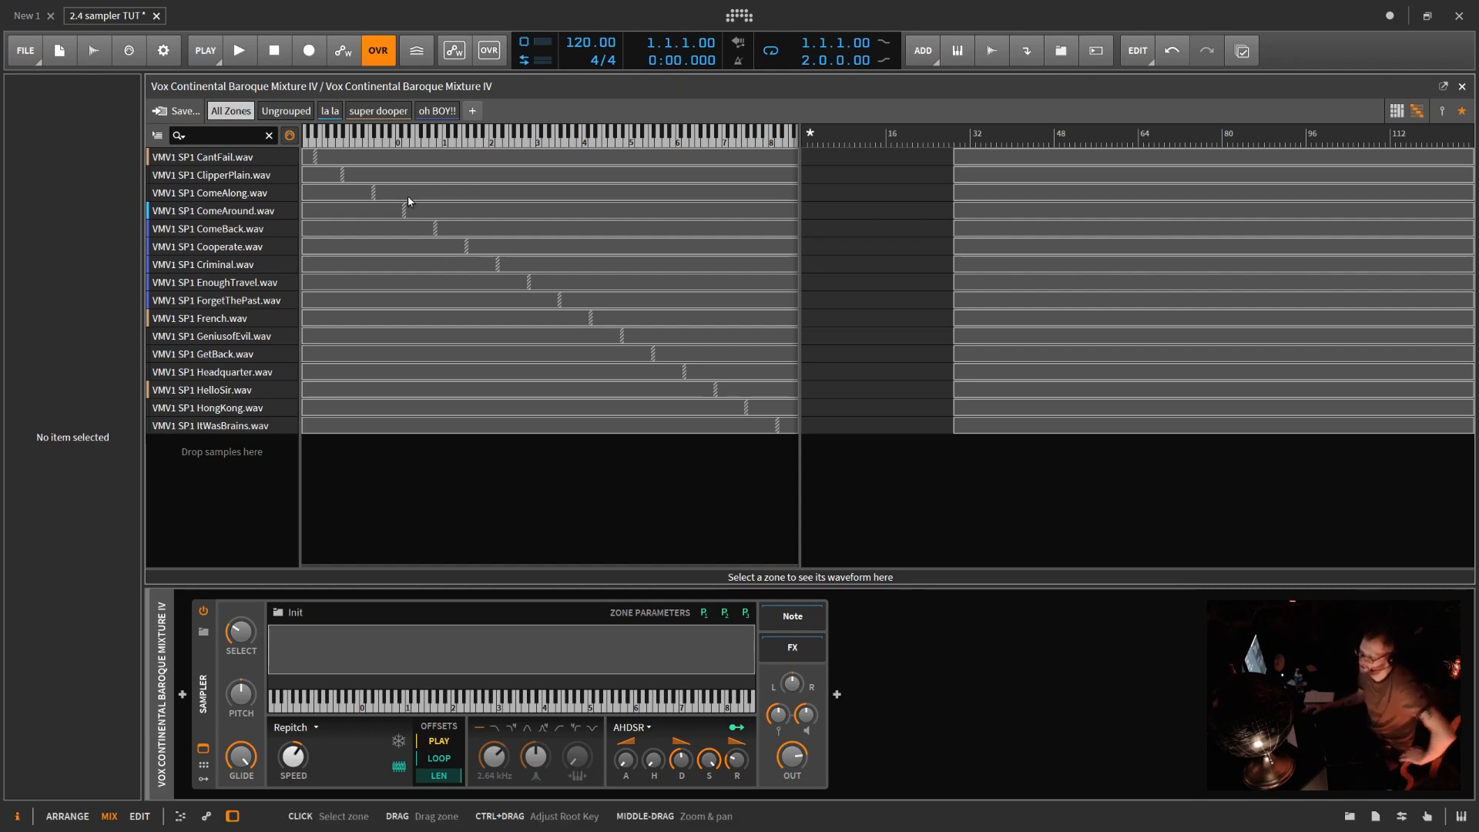
left_click(565, 429)
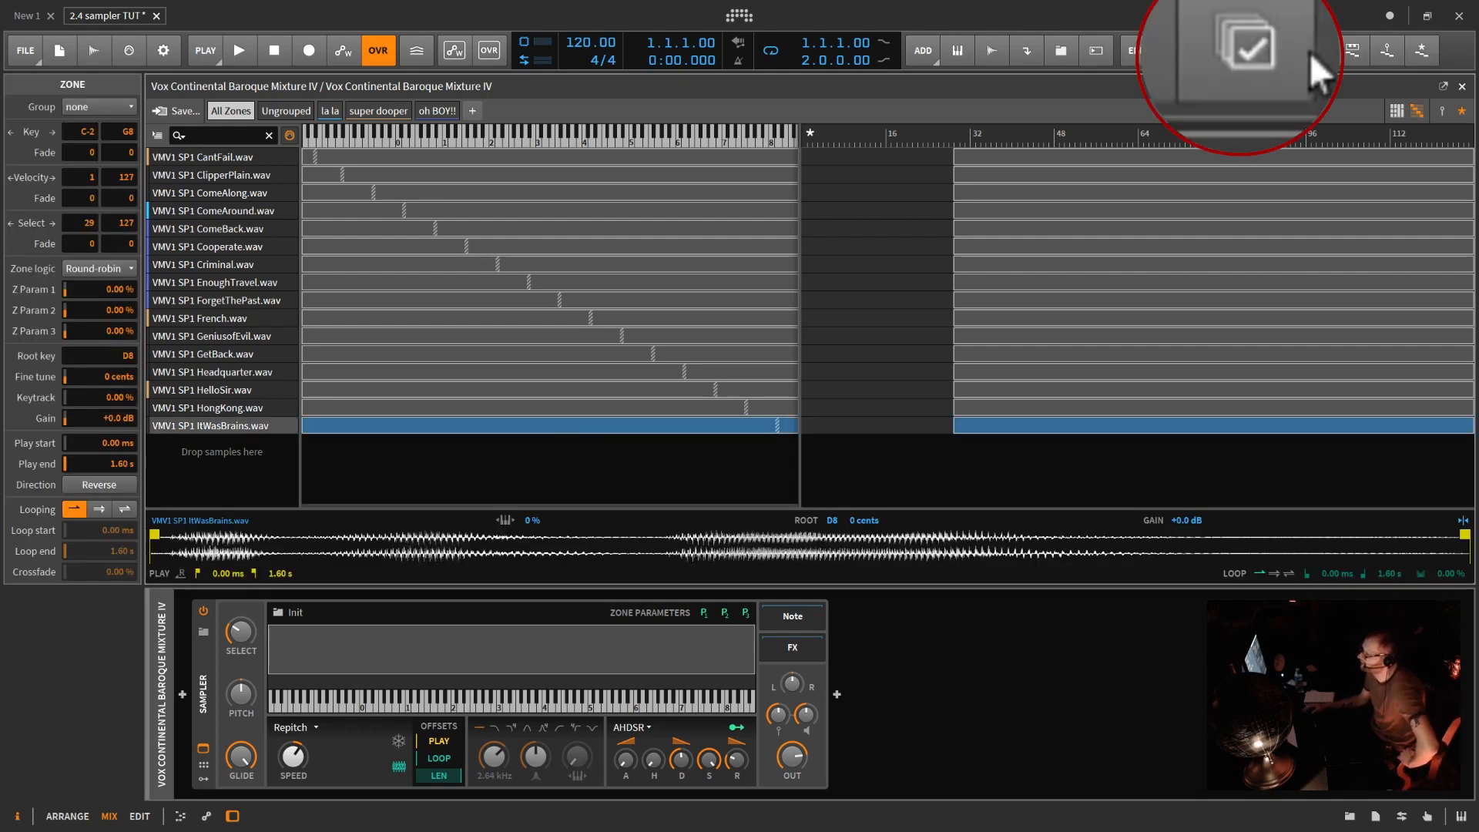
left_click(1240, 54)
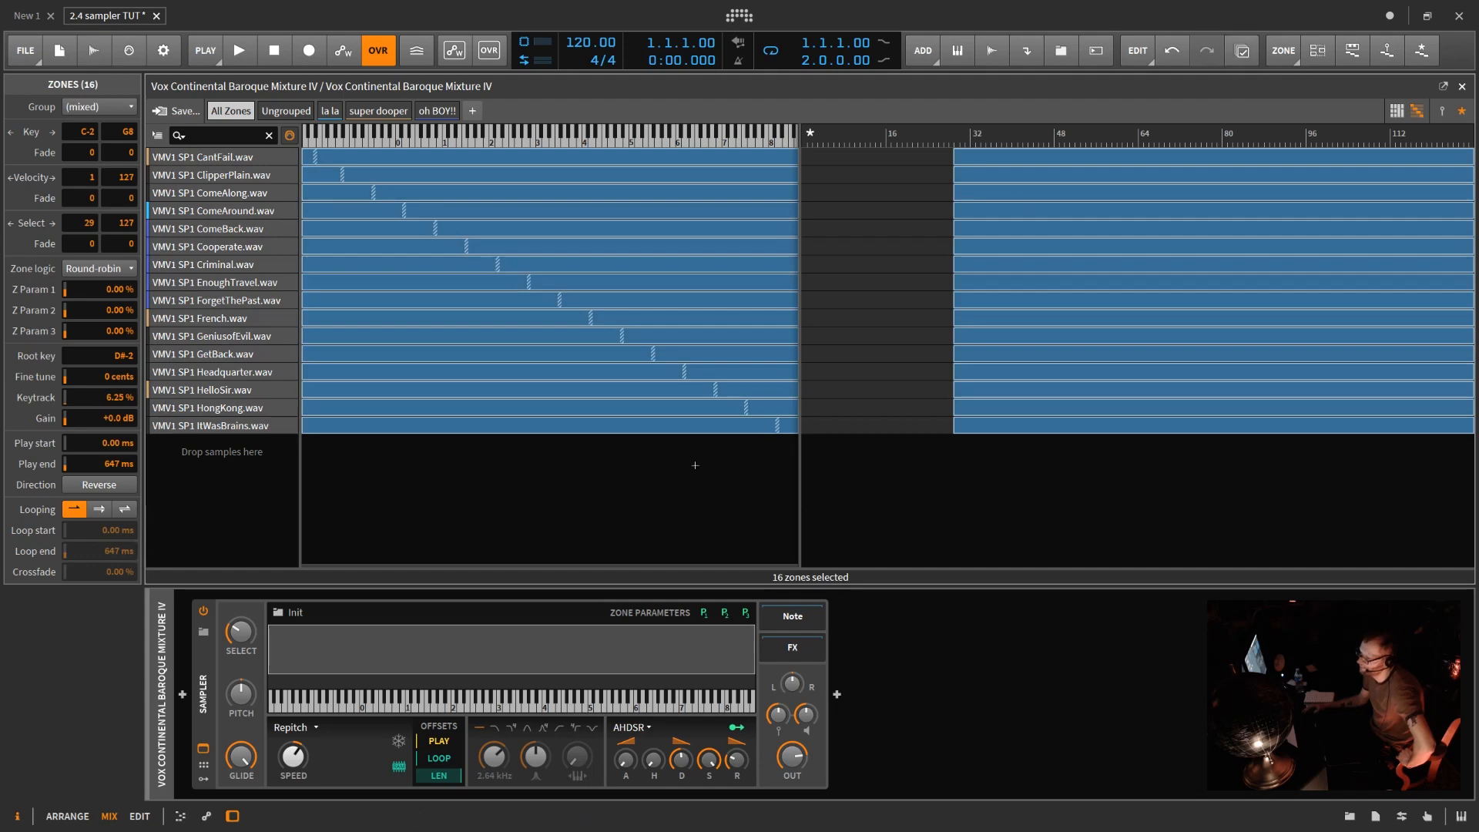
left_click(701, 471)
left_click(653, 427)
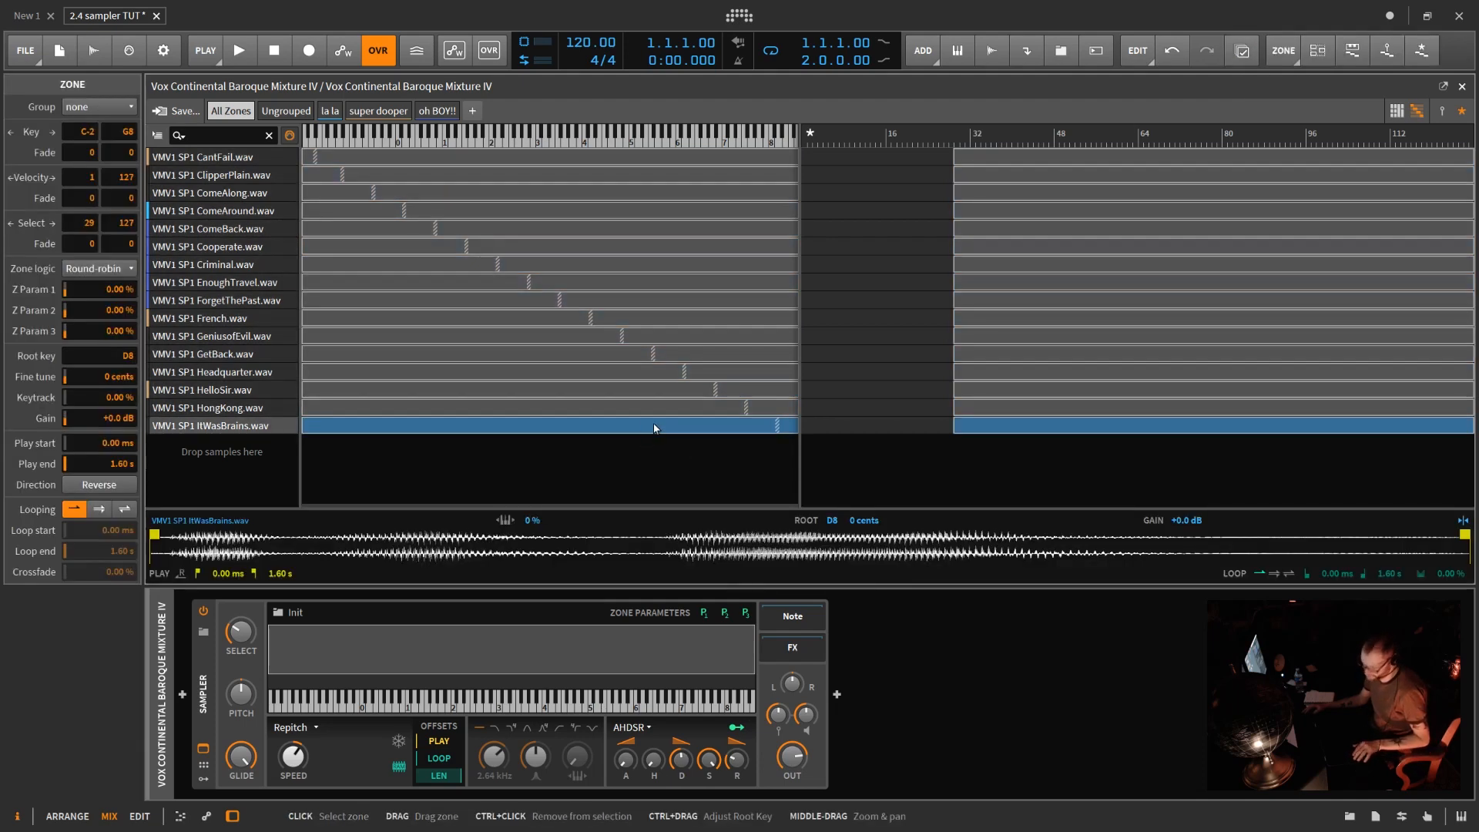
- Select all zones and distribute their Select ranges equally
key("ctrl+a")
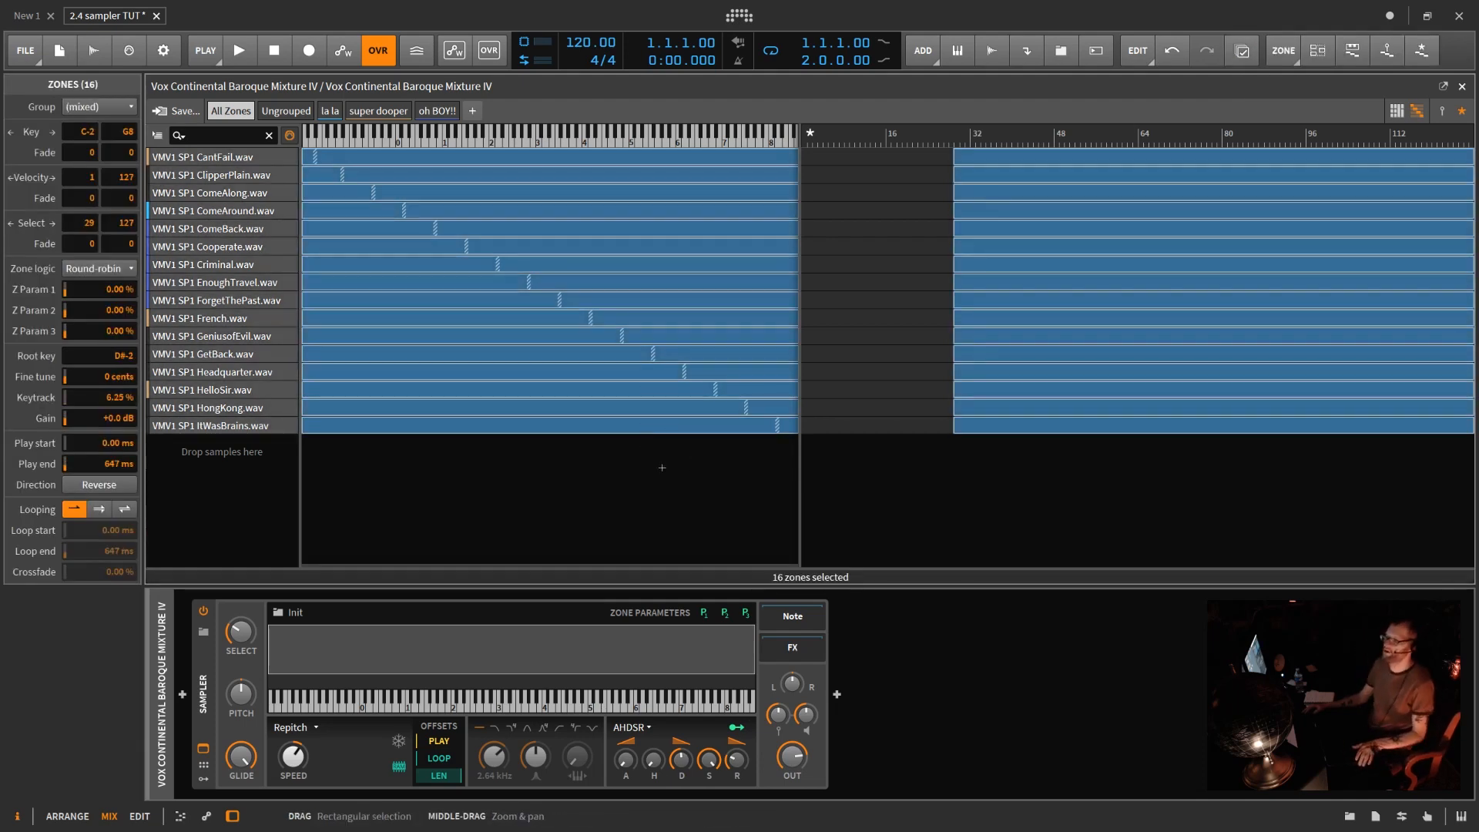
right_click(692, 264)
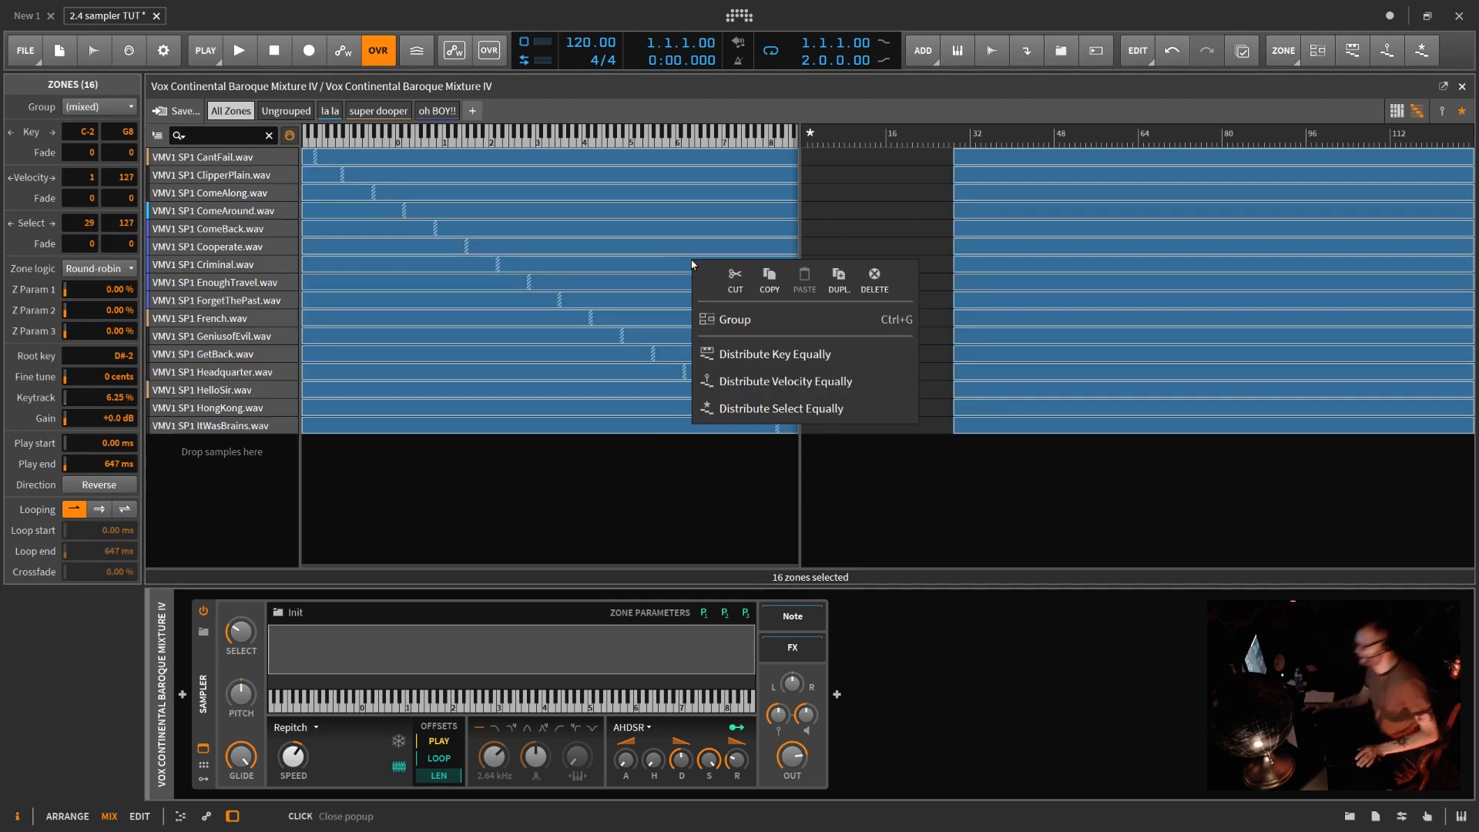
left_click(774, 416)
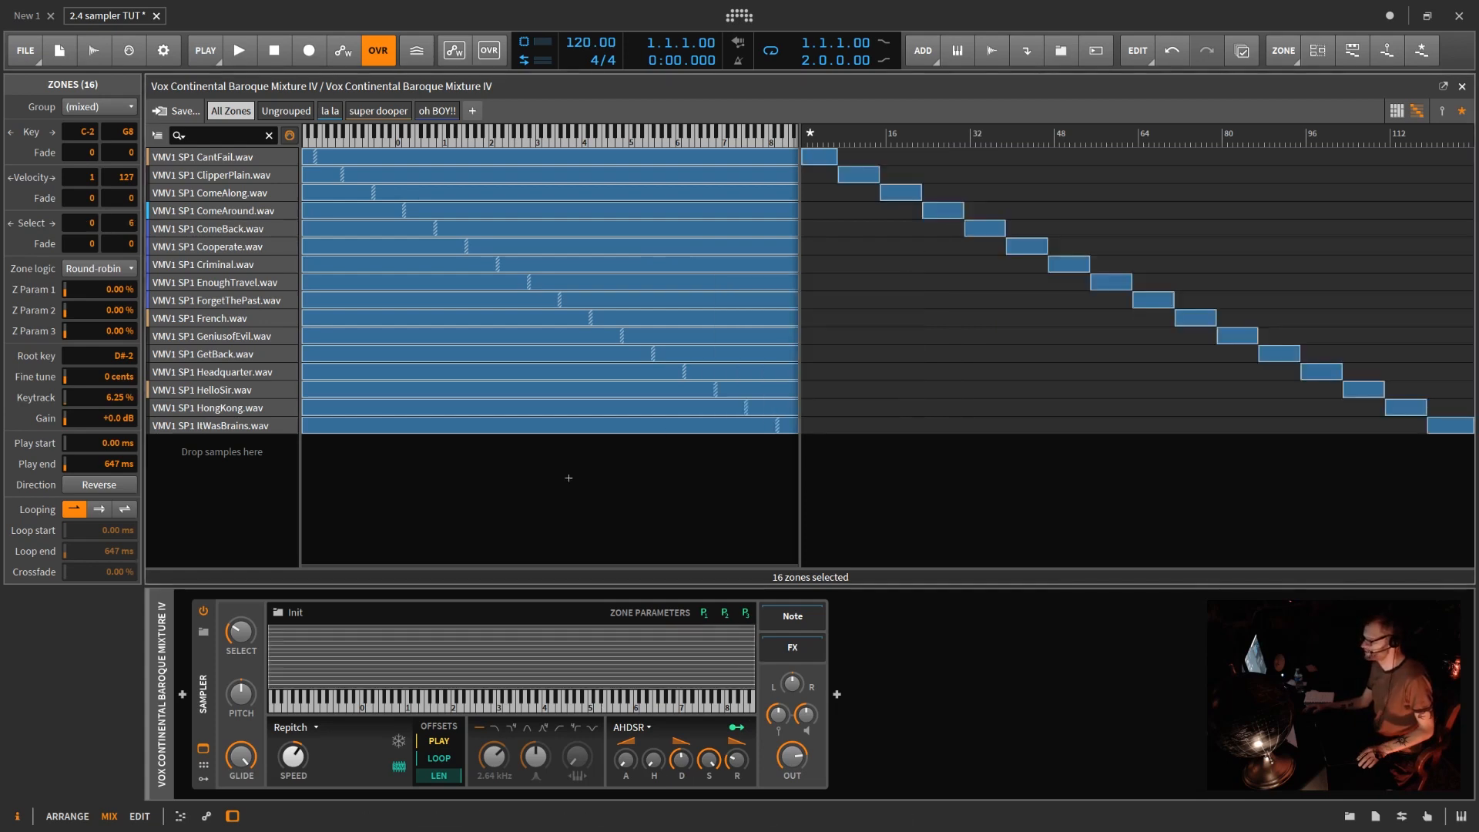
- Reset the Sampler's Select knob, sweep it up through the zones' Select ranges, and return it to zero
double_click(238, 629)
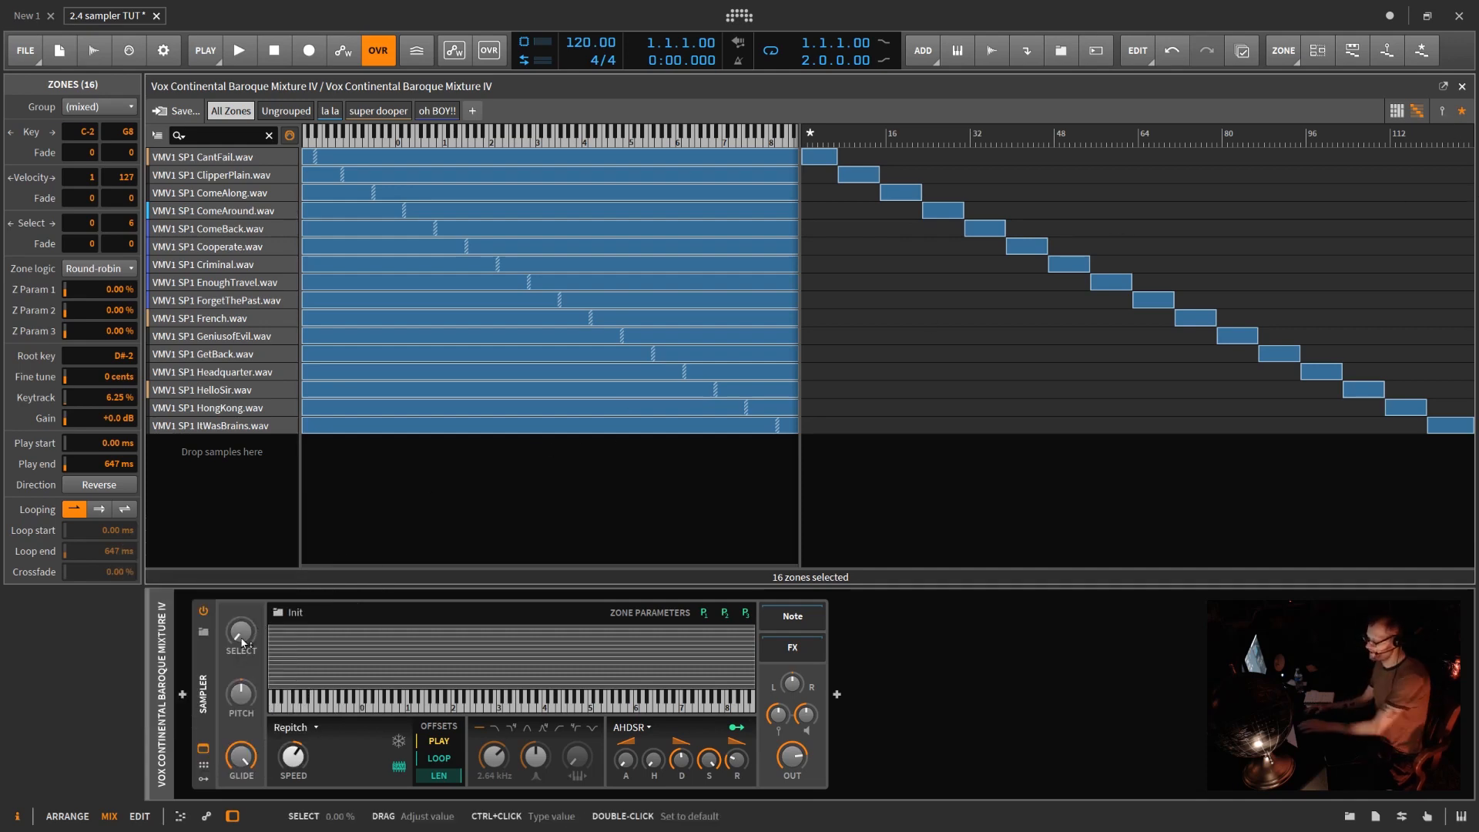
left_click_drag(242, 639, 242, 592)
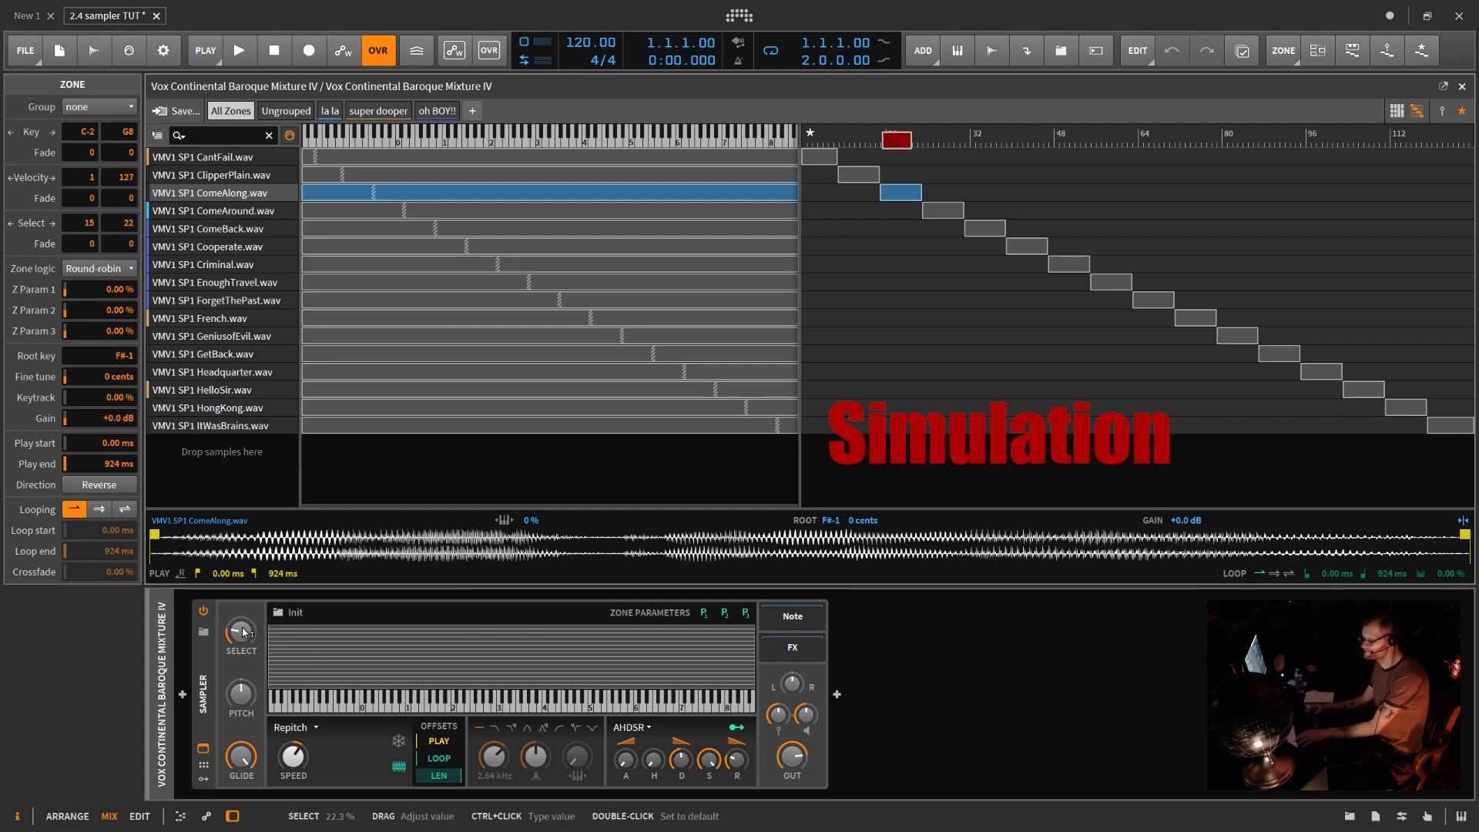
left_click_drag(244, 632, 244, 626)
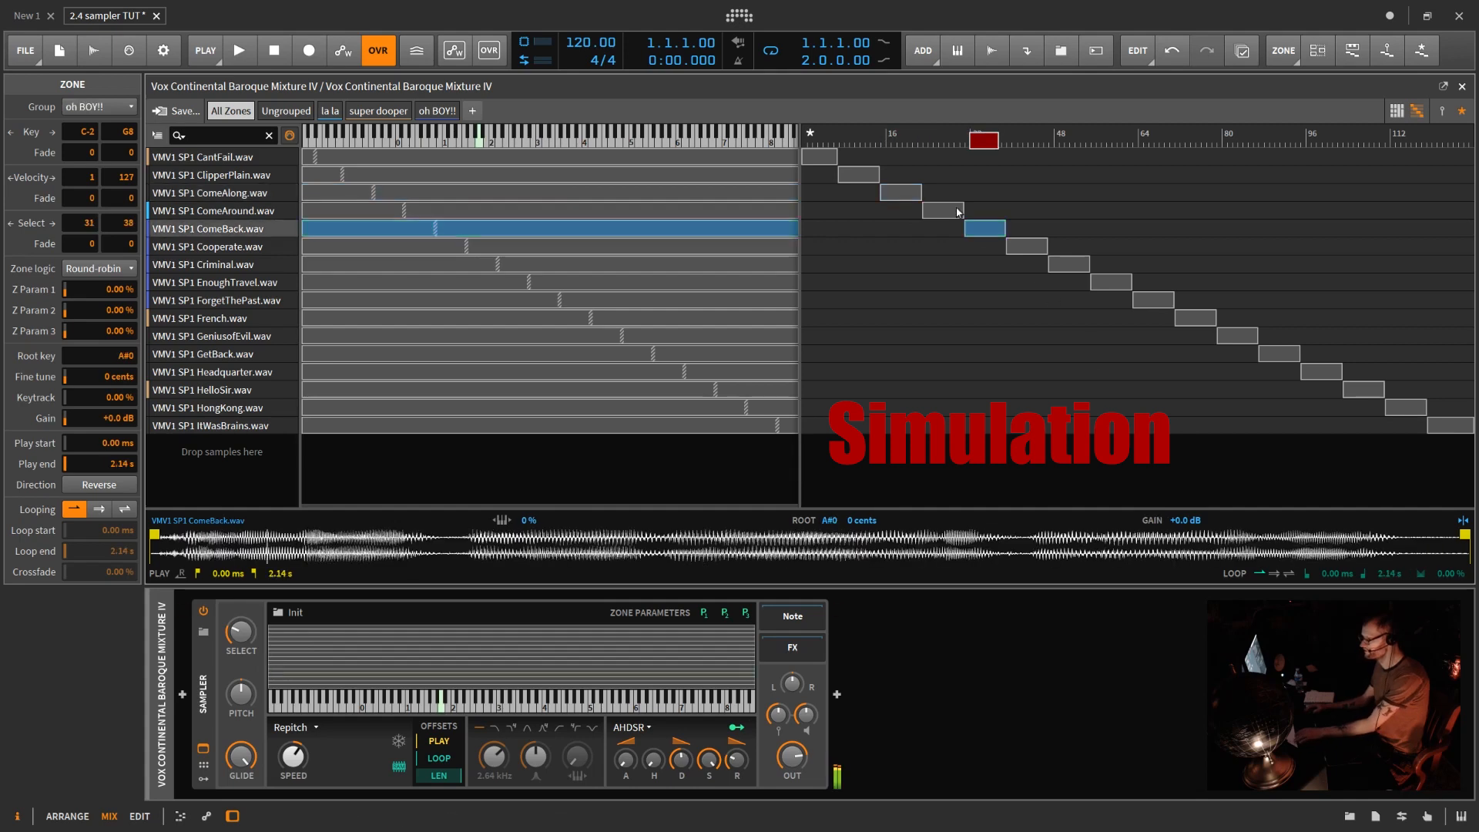
left_click_drag(241, 634, 241, 603)
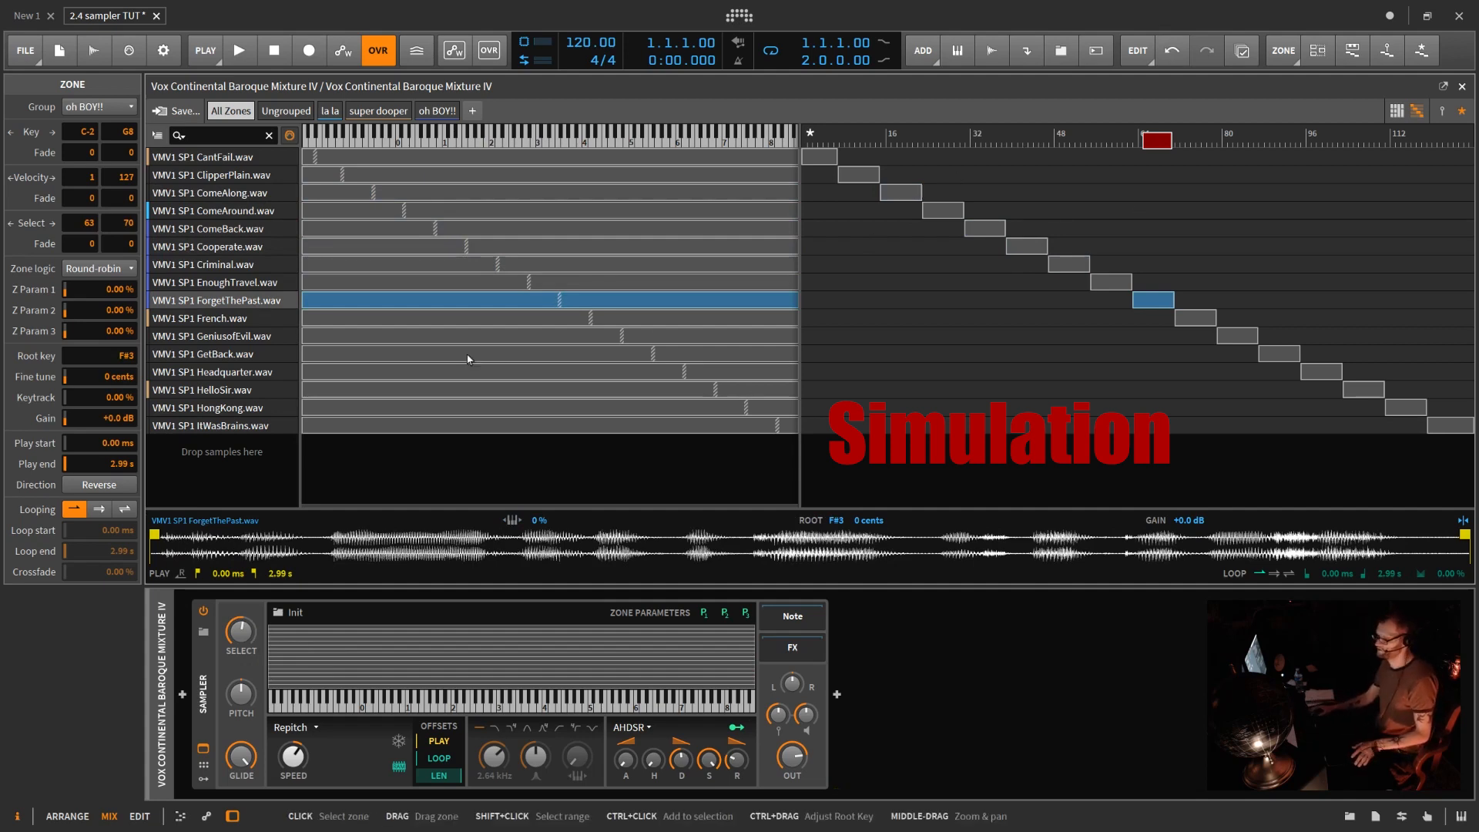
mouse_move(241, 633)
left_mouse_down()
mouse_move(241, 585)
mouse_move(242, 693)
left_mouse_up()
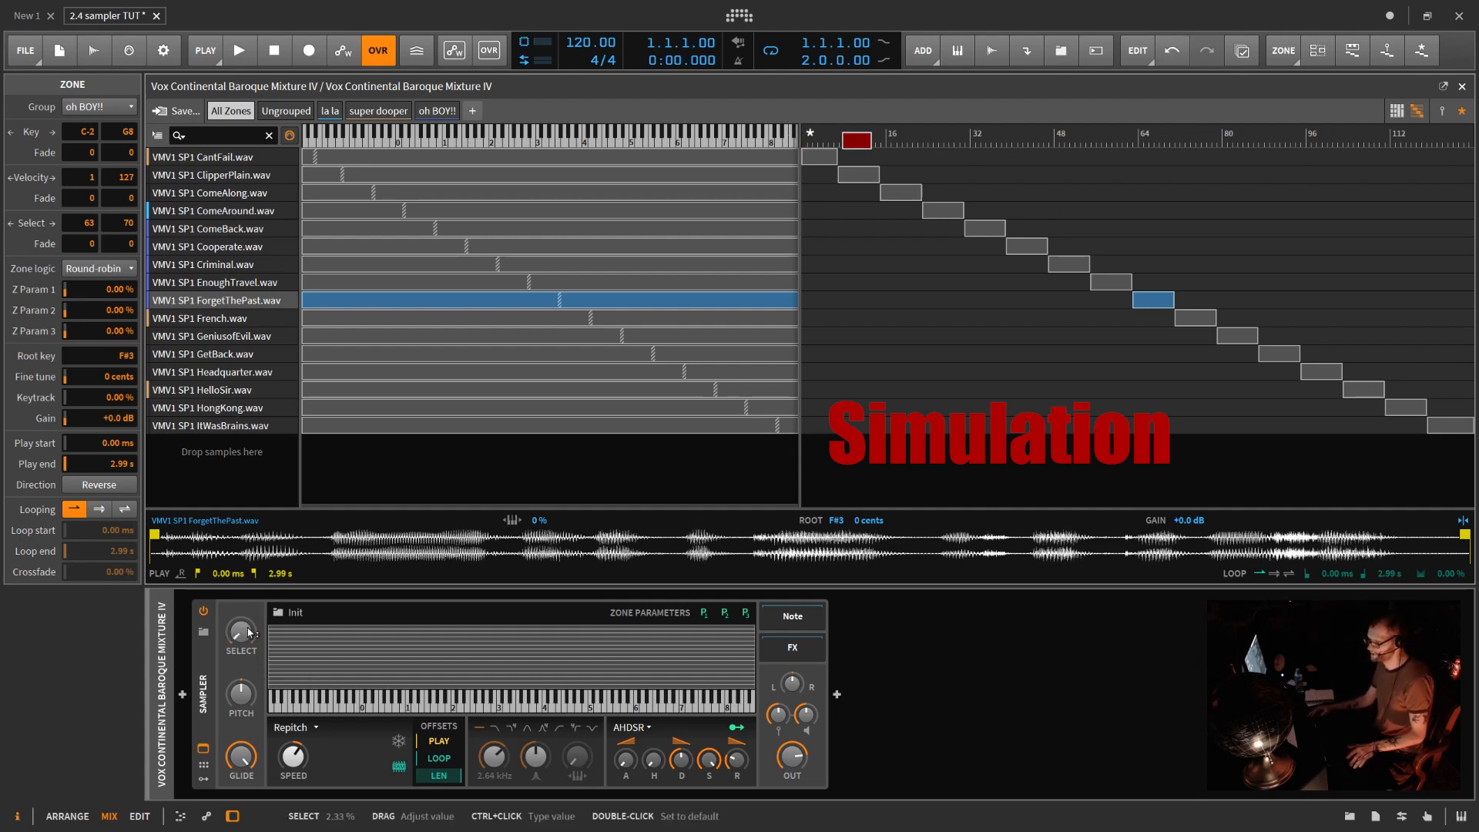
mouse_move(242, 634)
left_mouse_down()
mouse_move(241, 608)
mouse_move(241, 653)
mouse_move(241, 556)
mouse_move(241, 666)
left_mouse_up()
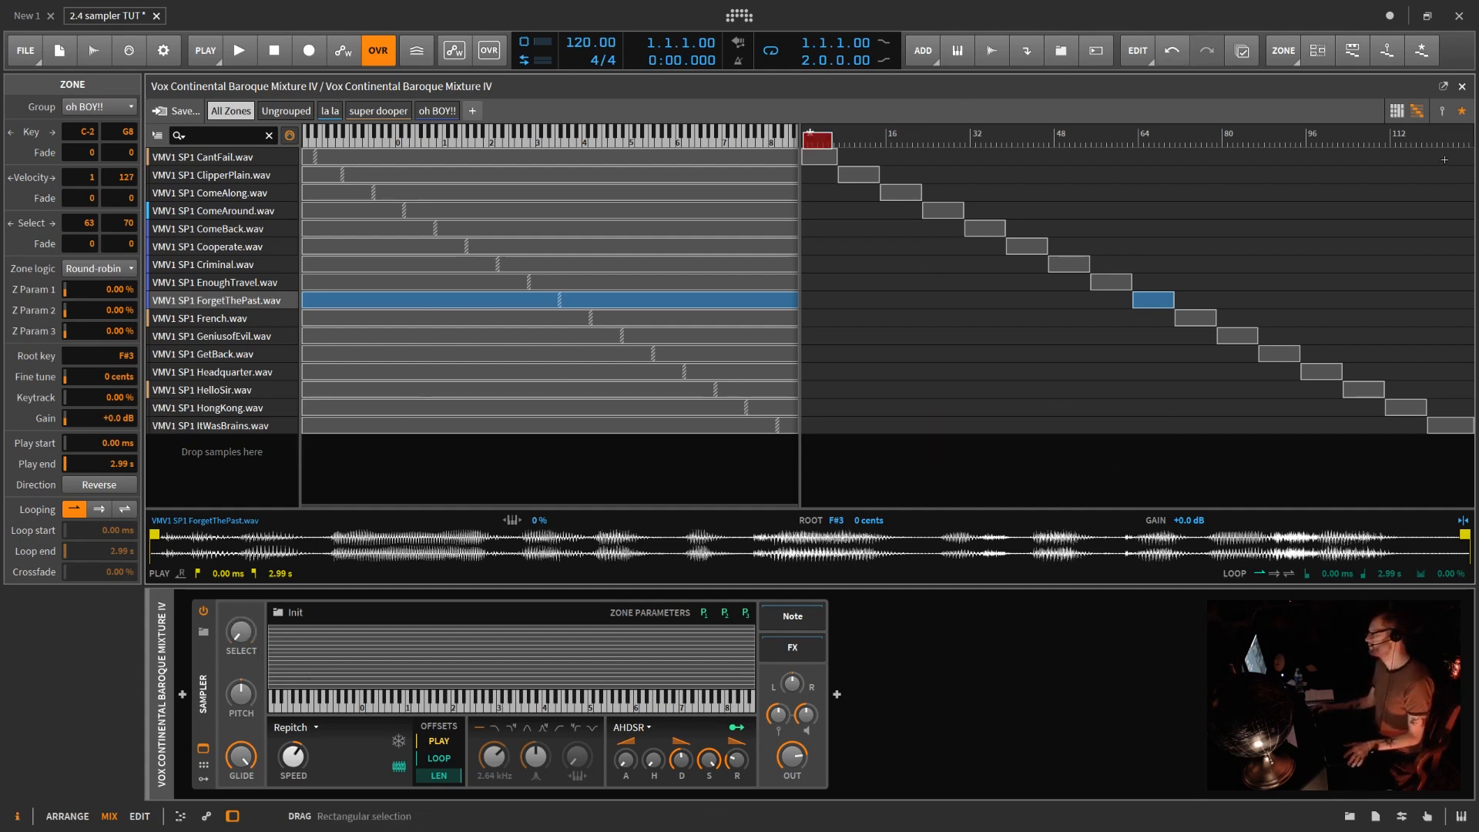
- Show velocity as the editor's secondary axis and enlarge the waveform display of the ForgetThePast zone
left_click(1444, 112)
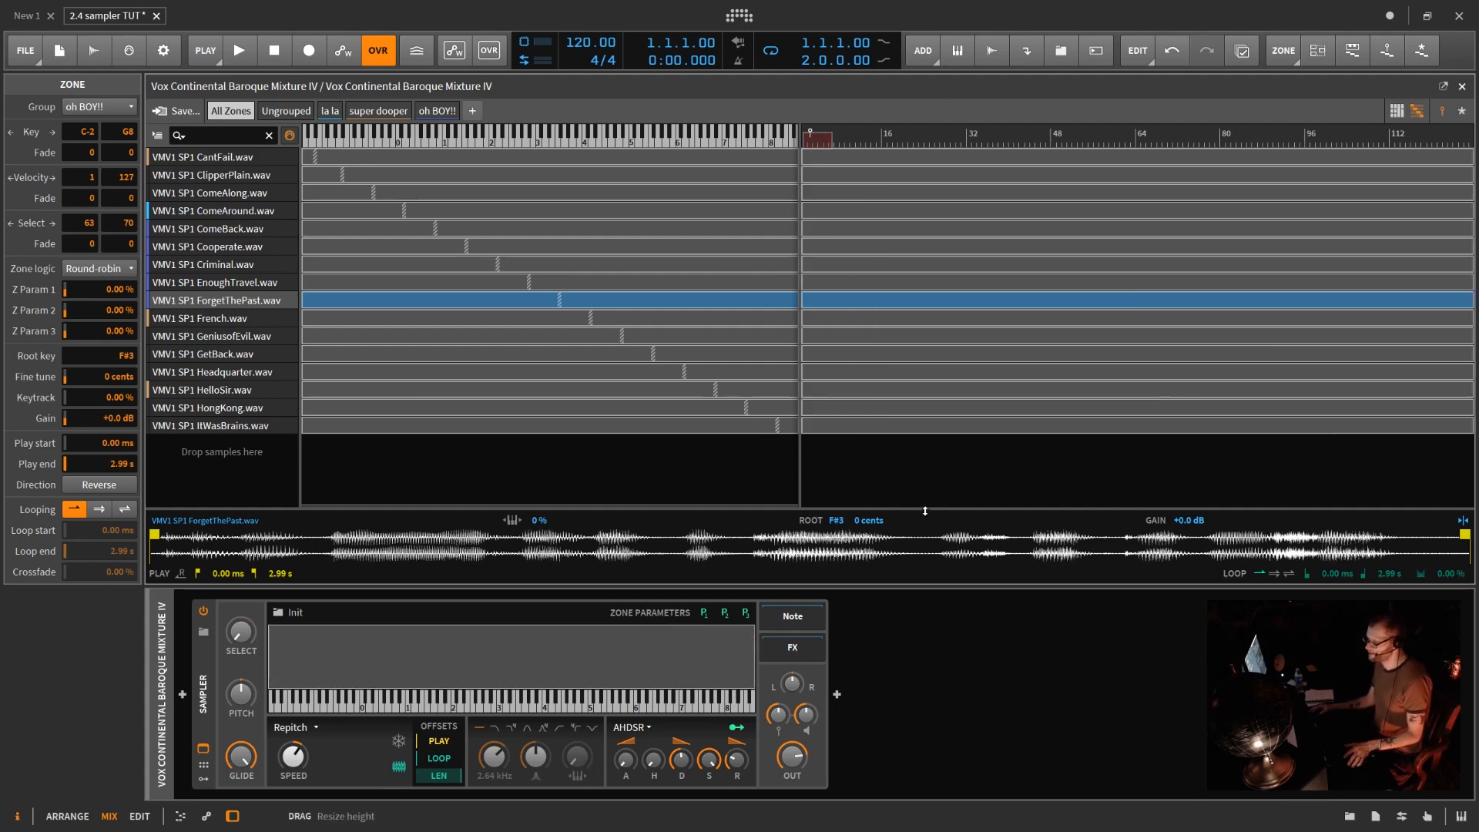
left_click_drag(925, 511, 898, 151)
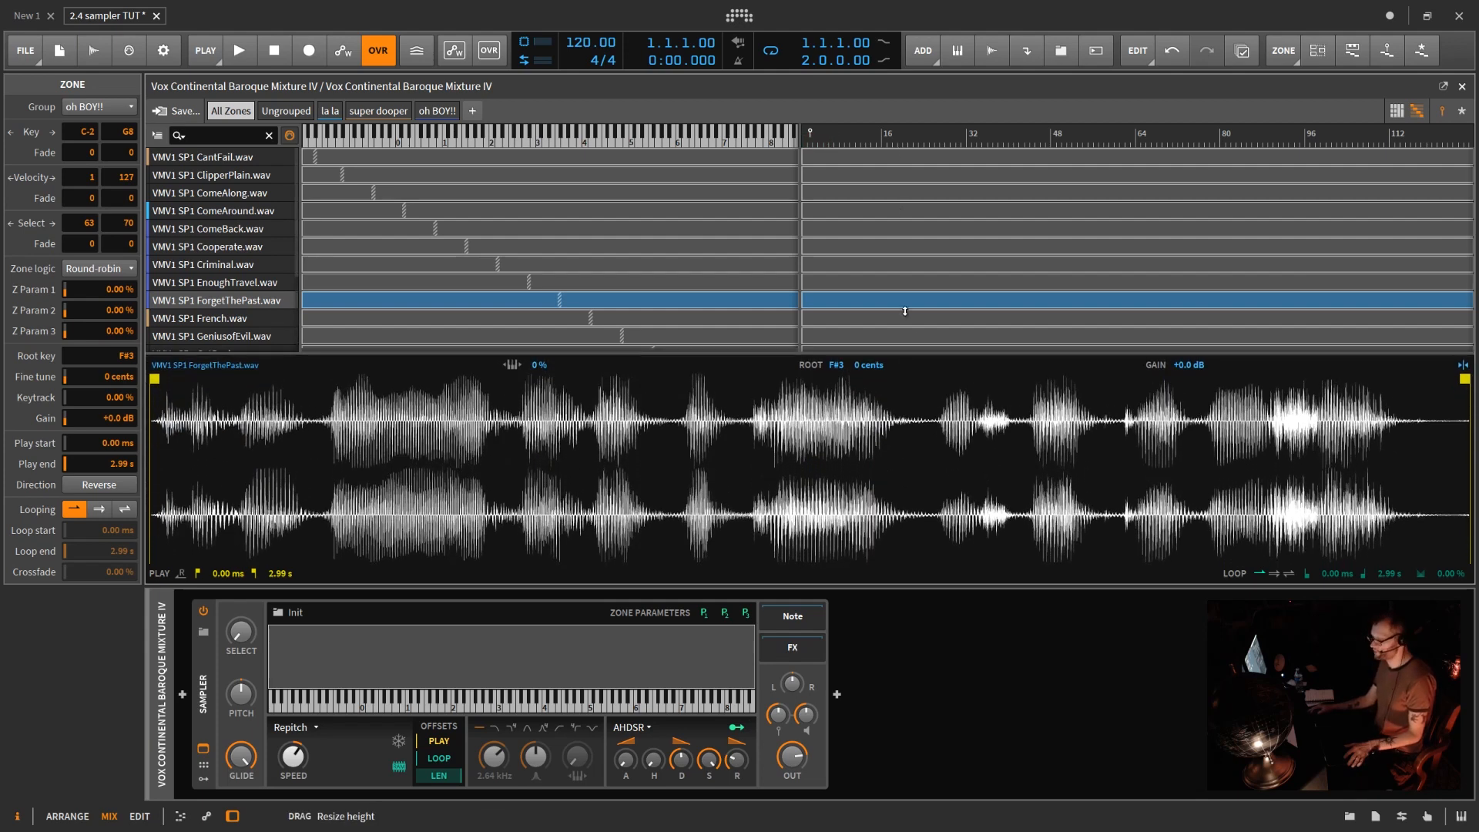
left_click_drag(905, 311, 906, 93)
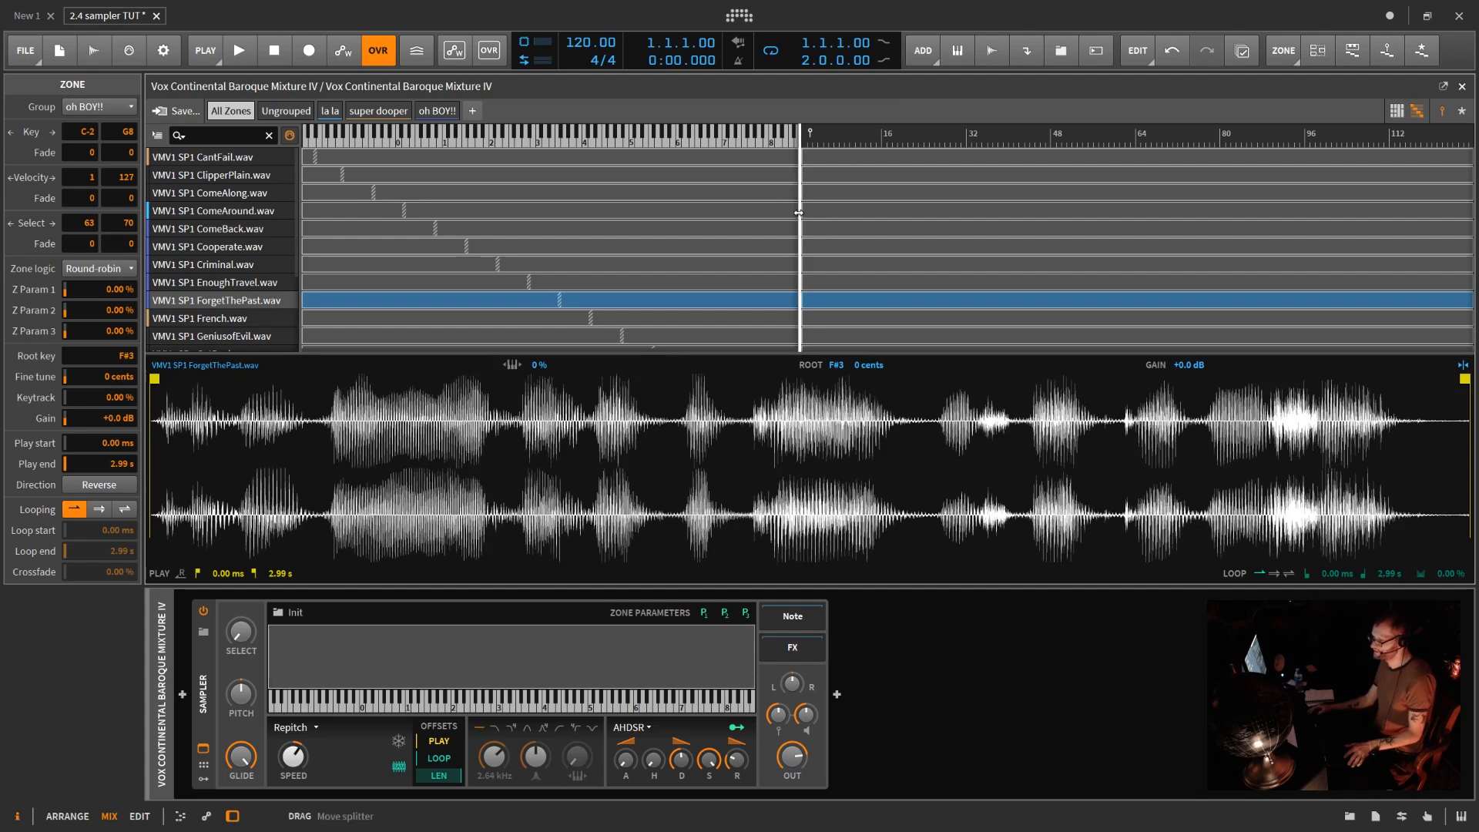
- Collapse the velocity pane completely and reopen it as a narrower pane beside the key ranges
left_click_drag(798, 212, 1469, 171)
mouse_move(1463, 121)
left_mouse_down()
mouse_move(1178, 154)
mouse_move(1467, 181)
mouse_move(758, 209)
mouse_move(897, 220)
mouse_move(1464, 147)
left_mouse_up()
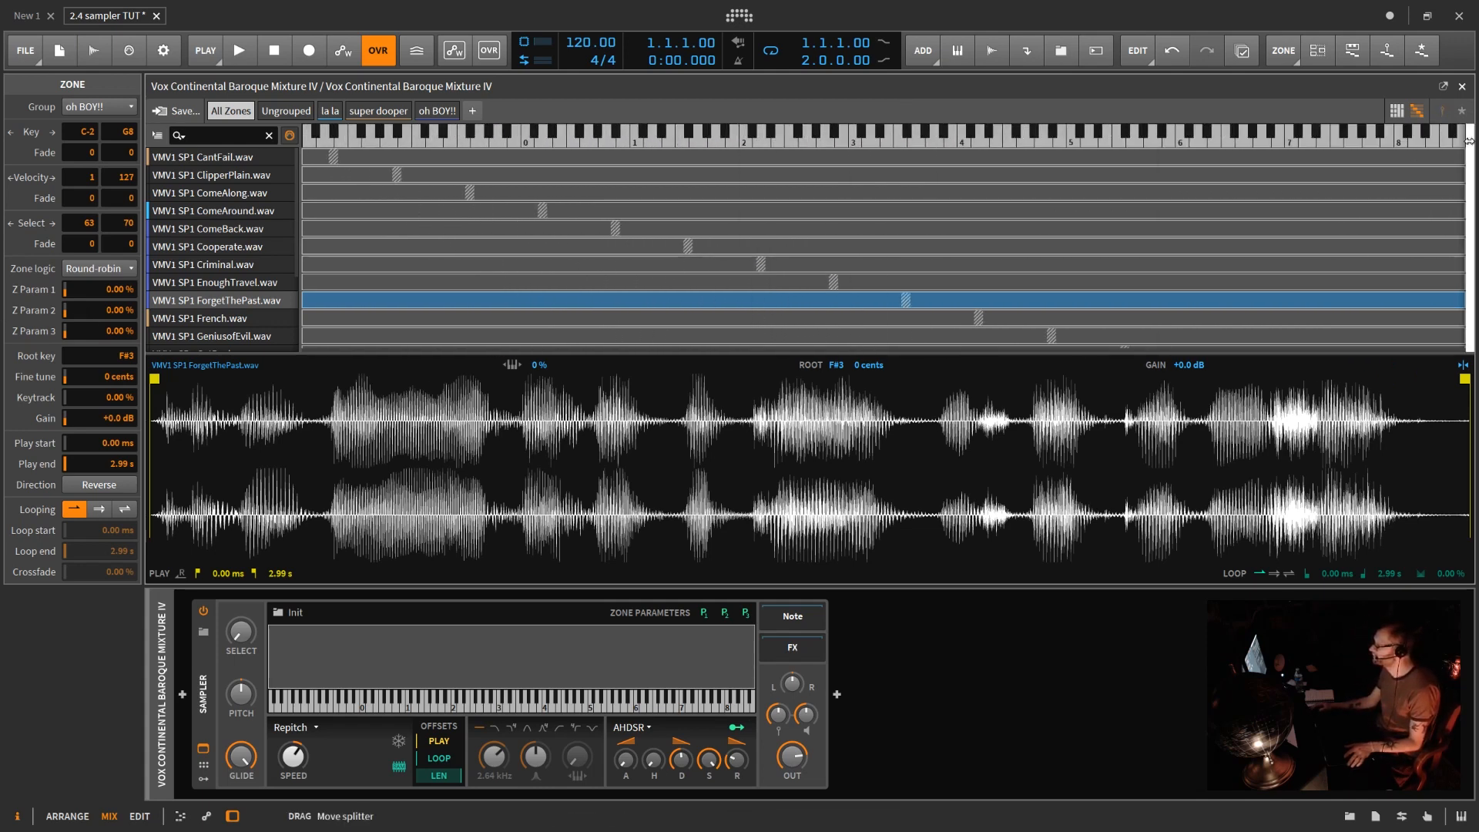
left_click_drag(1476, 146, 1176, 146)
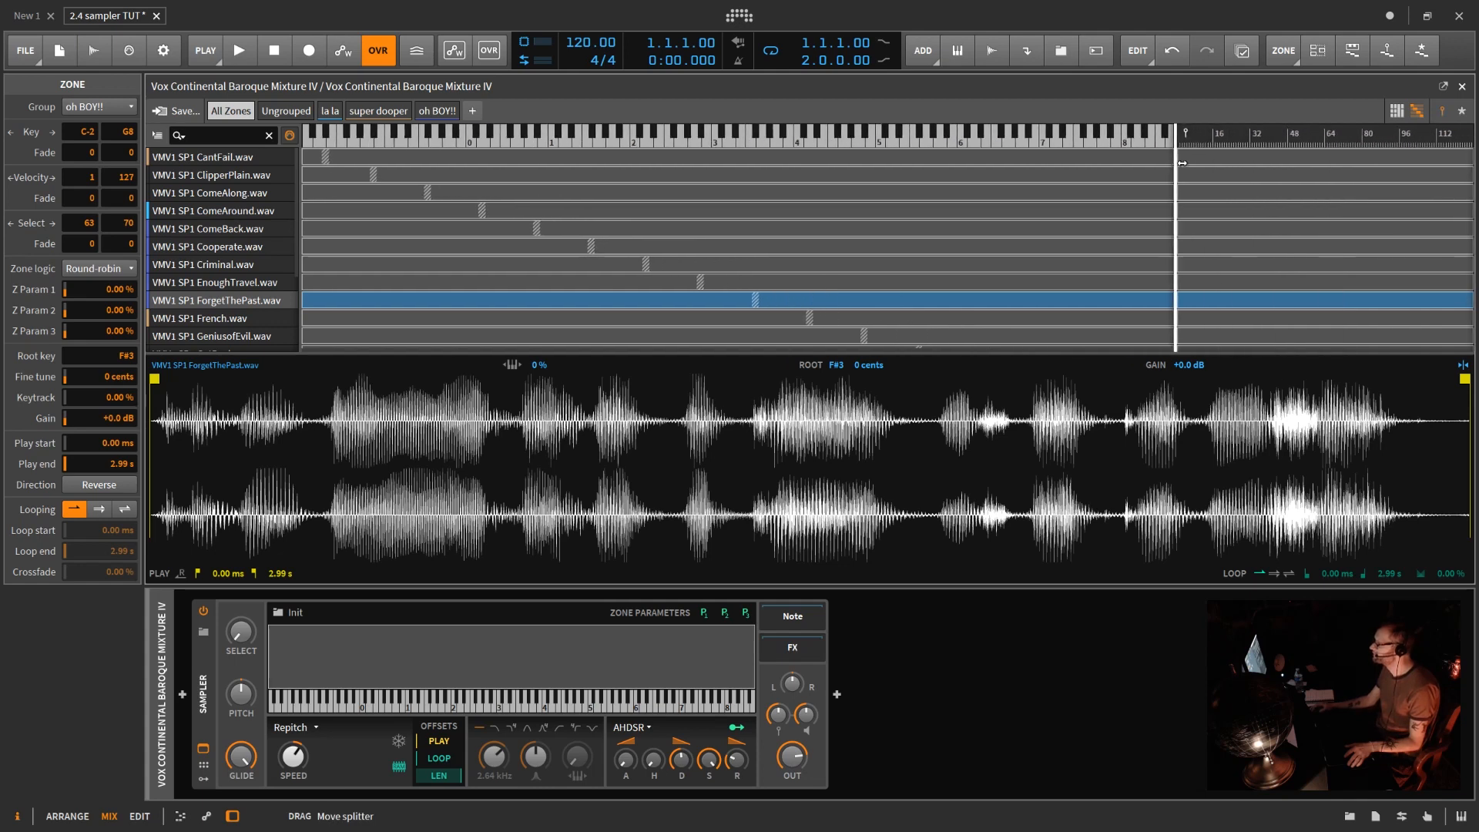
- Switch the secondary axis to Select and back to velocity, and make the velocity pane even narrower
left_click(1462, 113)
left_click(1443, 114)
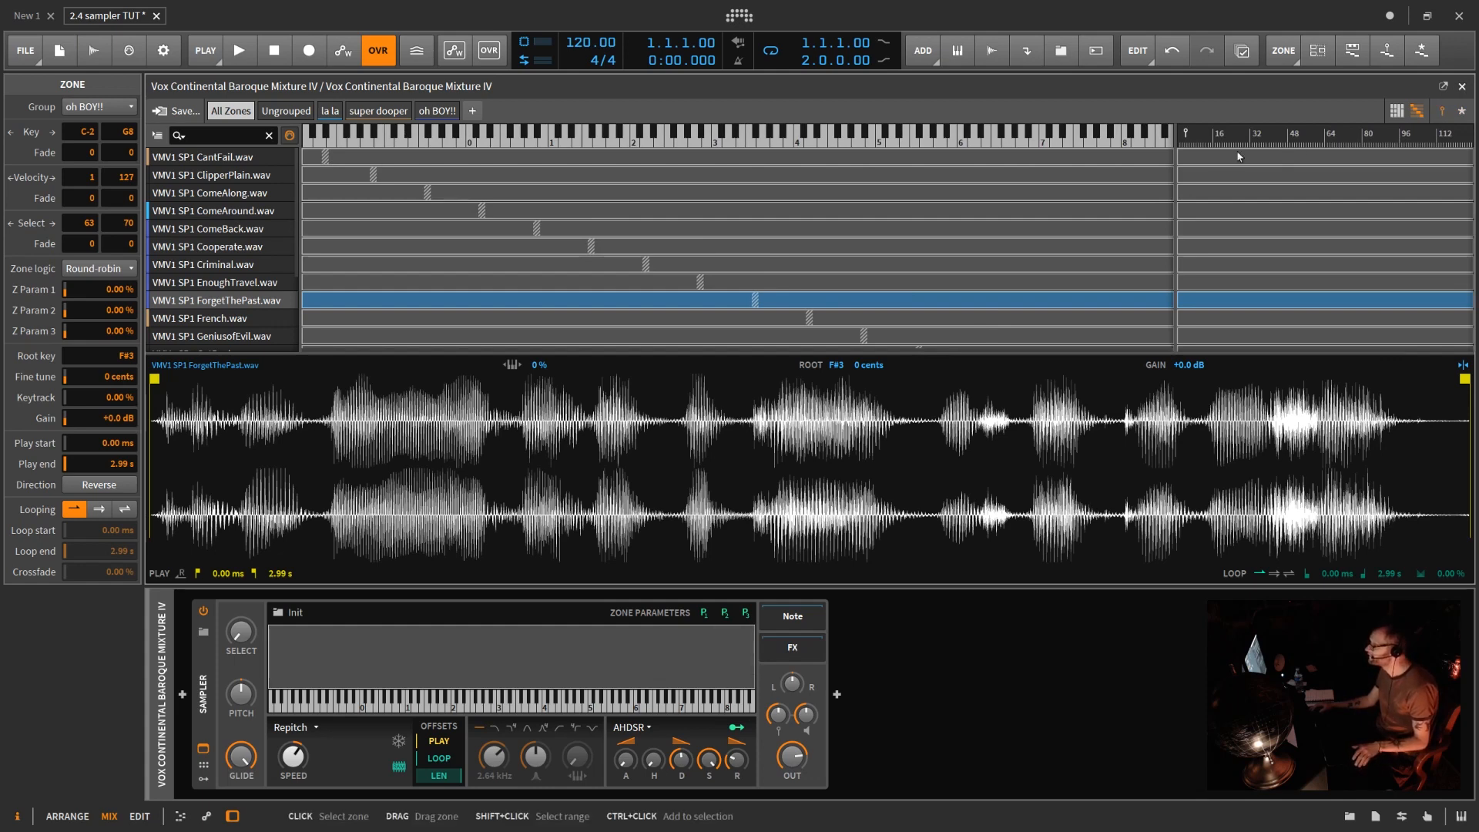
left_click_drag(1177, 174, 1475, 180)
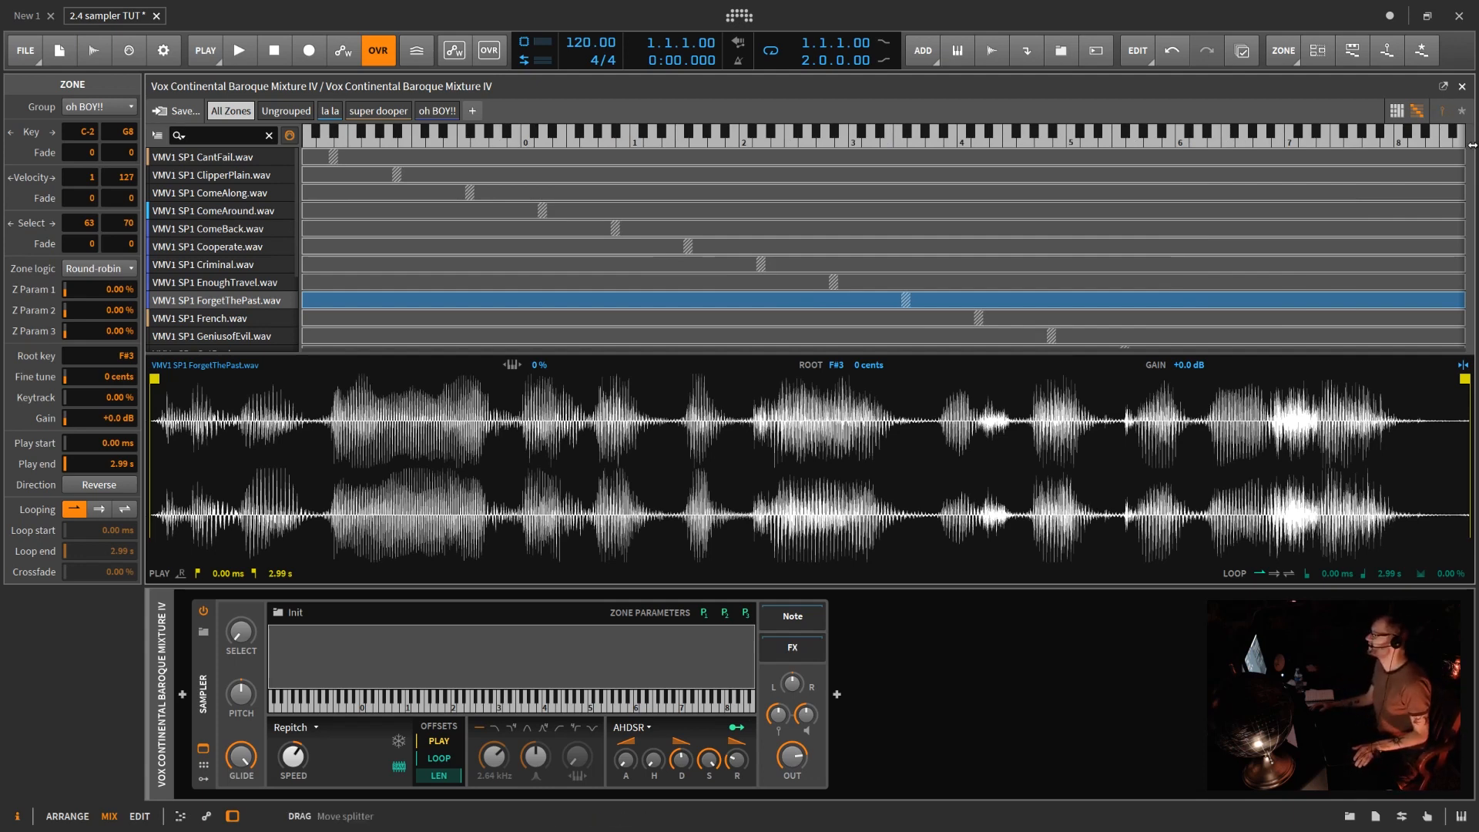
left_click_drag(1472, 144, 1255, 144)
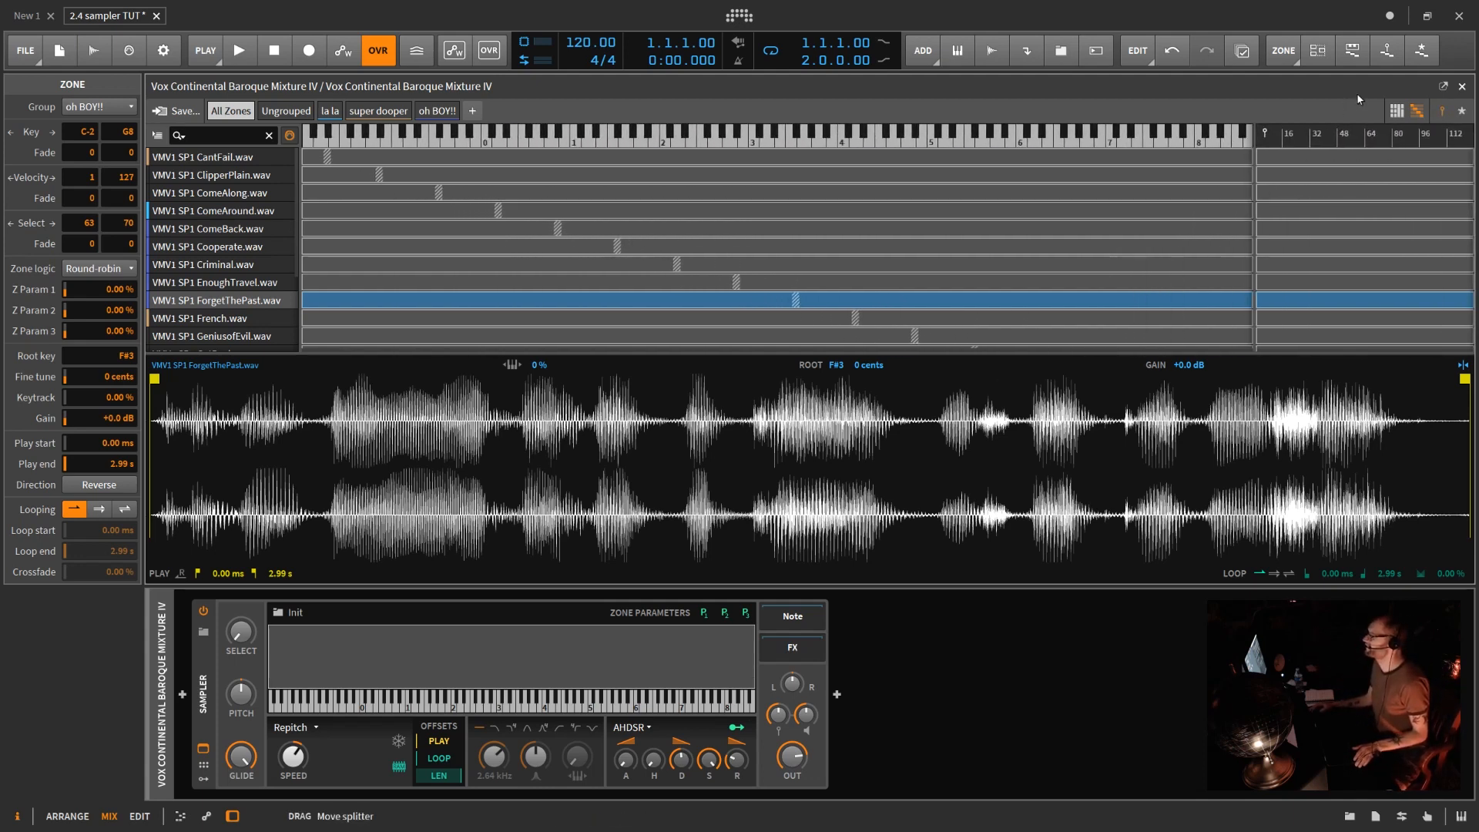
- Detach the multisample editor into a floating window and reposition it over the mixer
left_click(1442, 84)
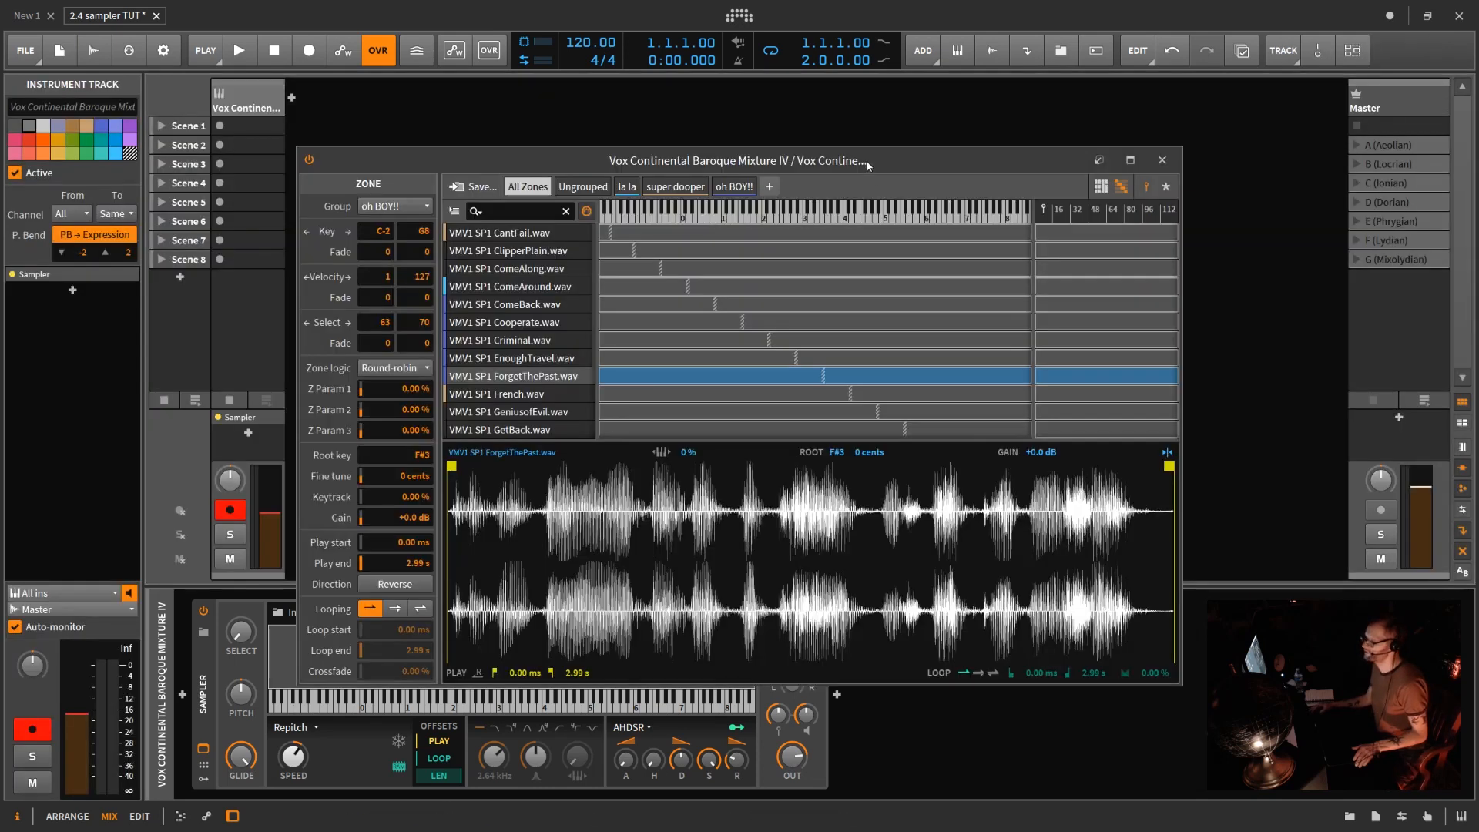
left_click_drag(869, 165, 965, 144)
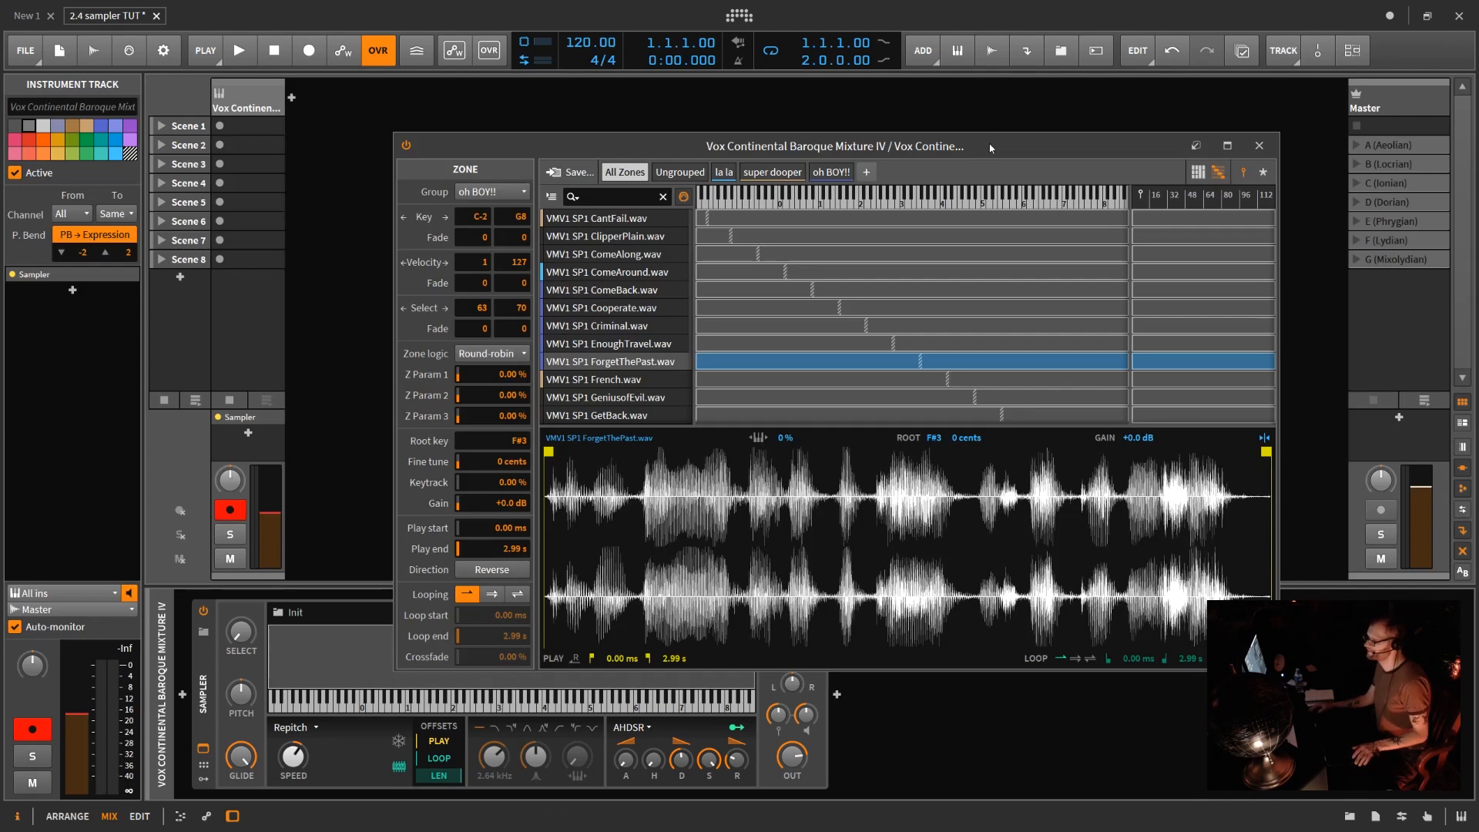
left_click_drag(990, 148, 824, 167)
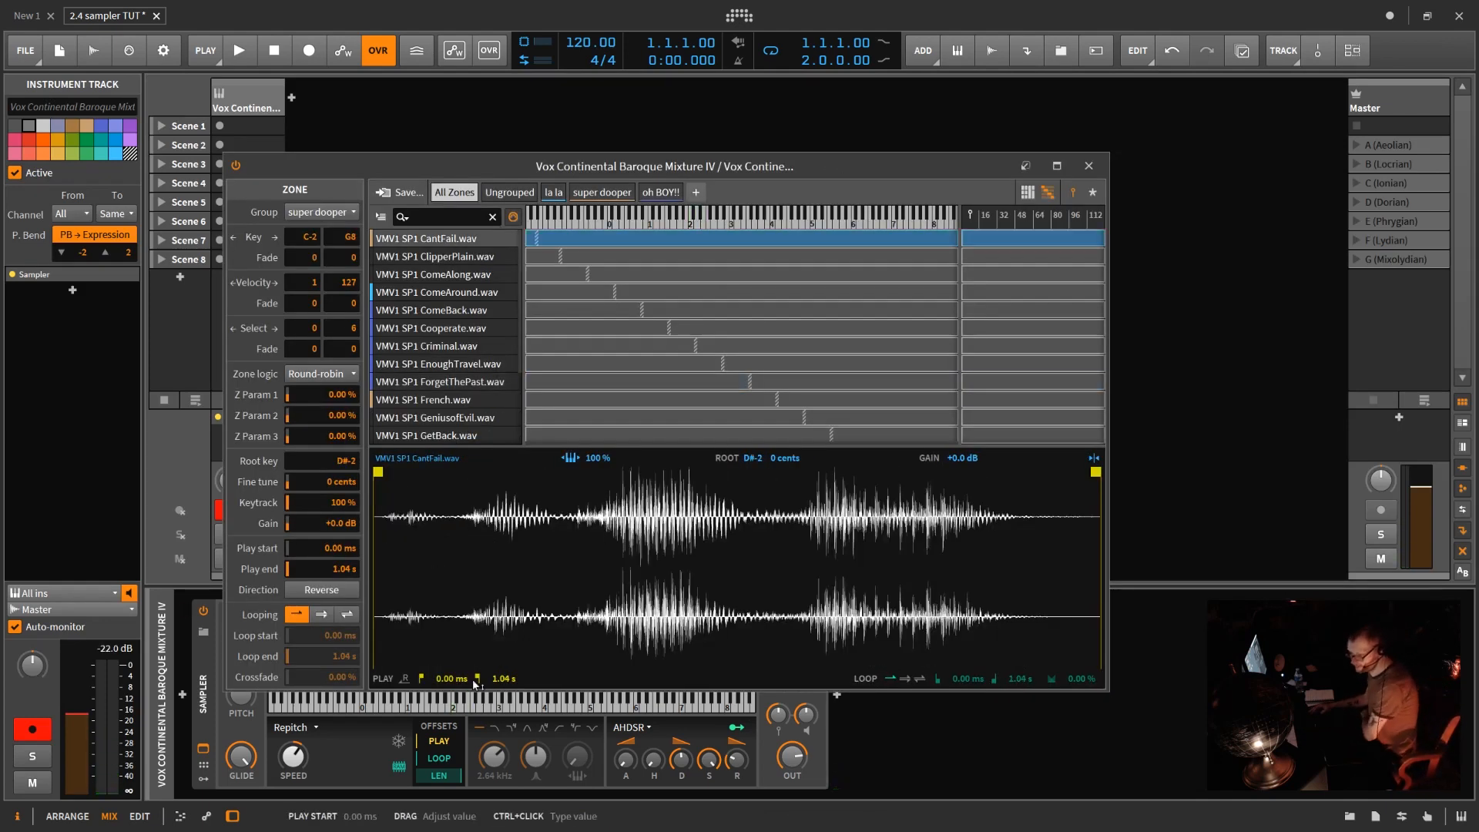
- Make the floating editor window taller, and close and reopen it from the Sampler device
left_click_drag(472, 690, 473, 736)
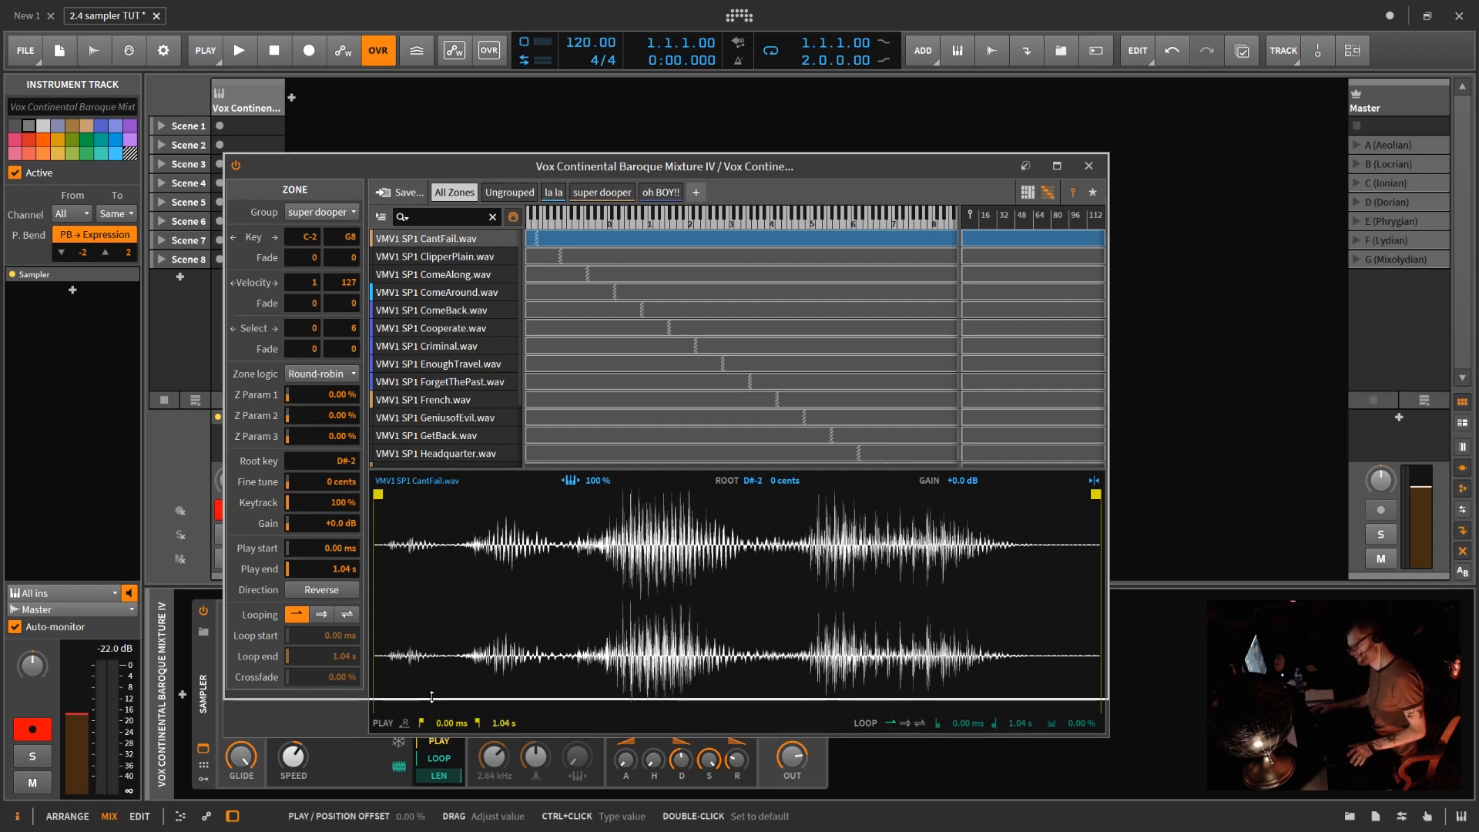
left_click_drag(447, 739, 447, 741)
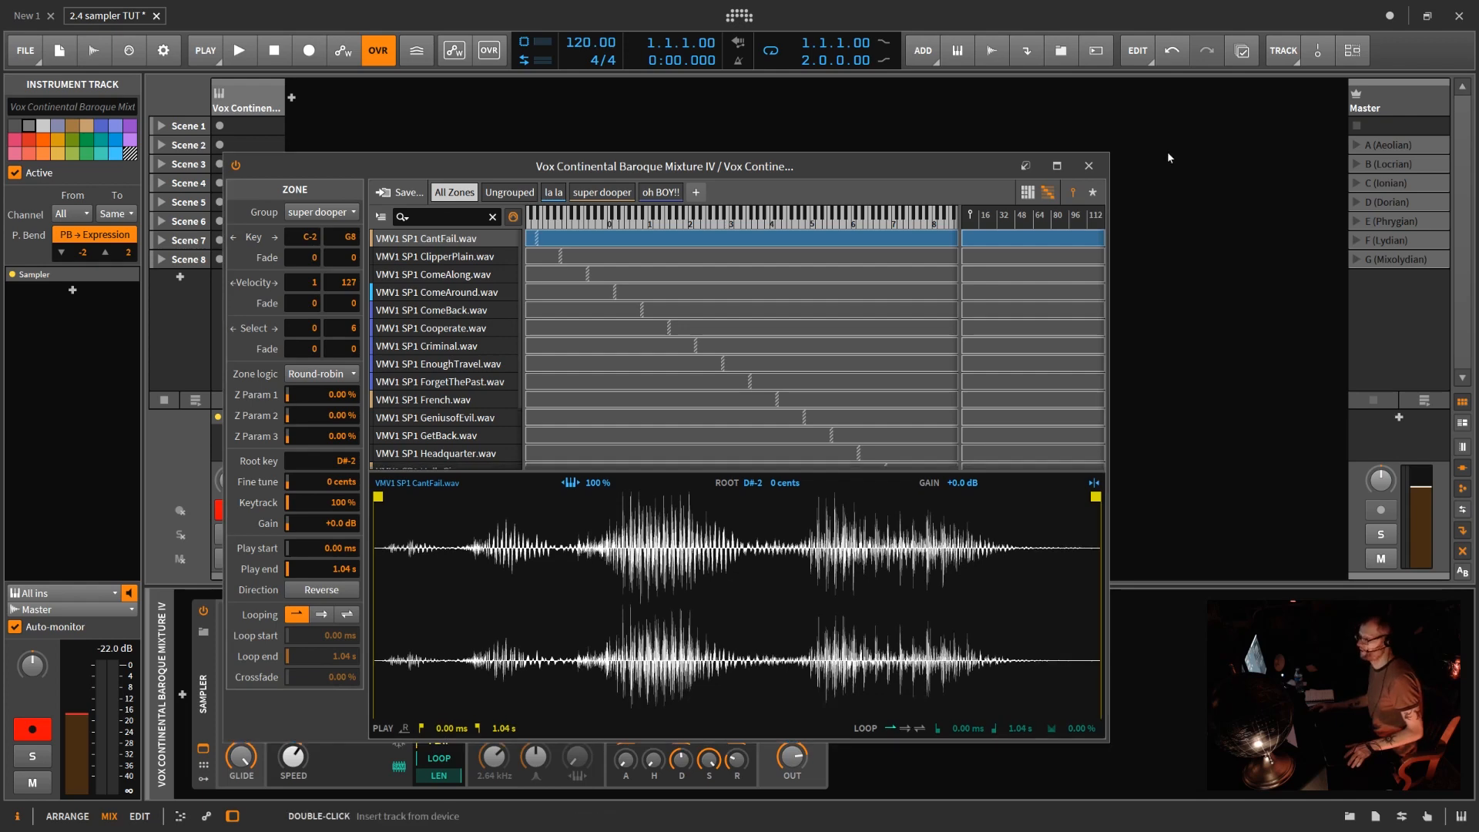
left_click(1089, 167)
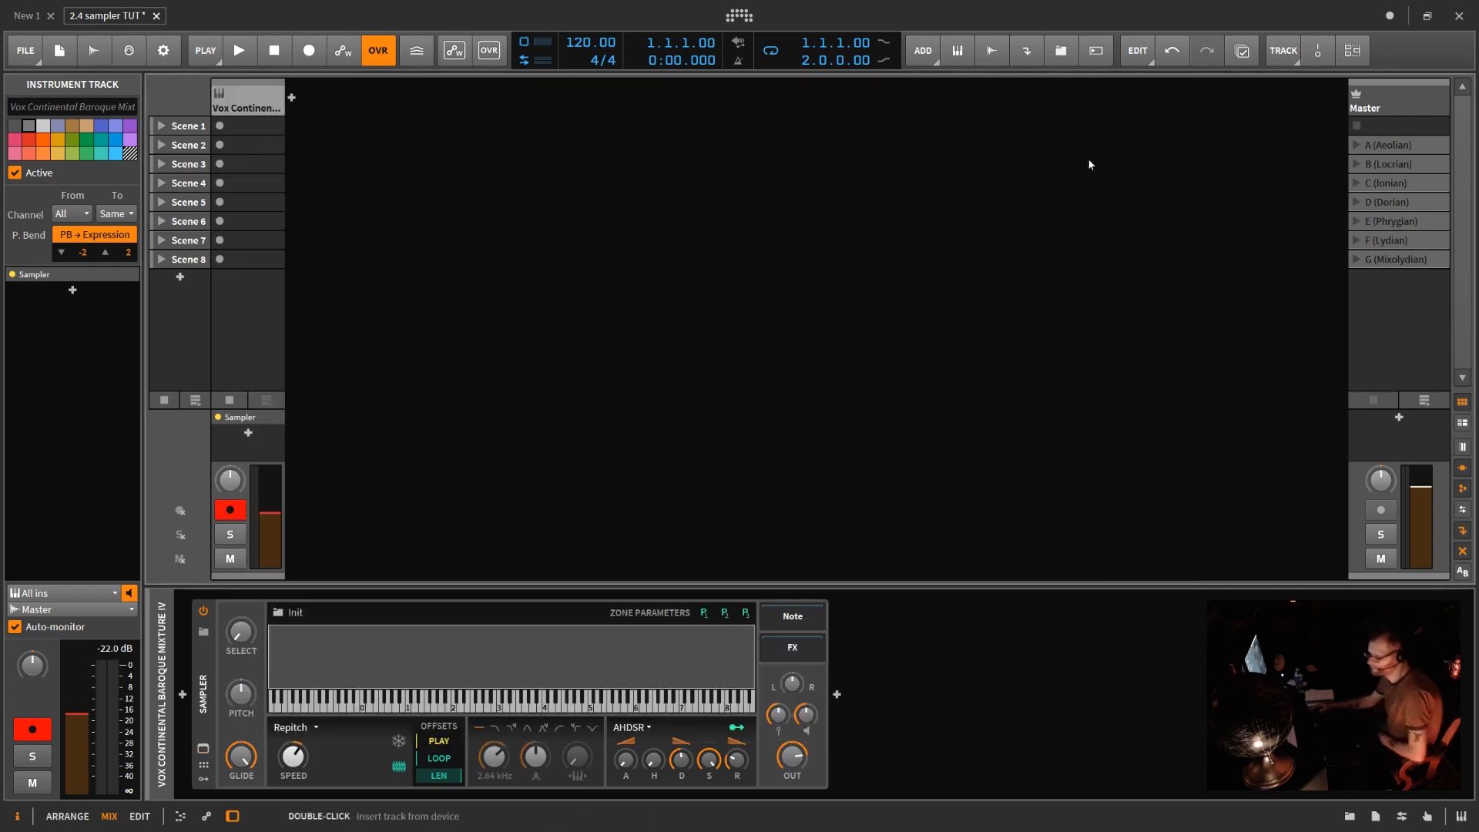
left_click(204, 748)
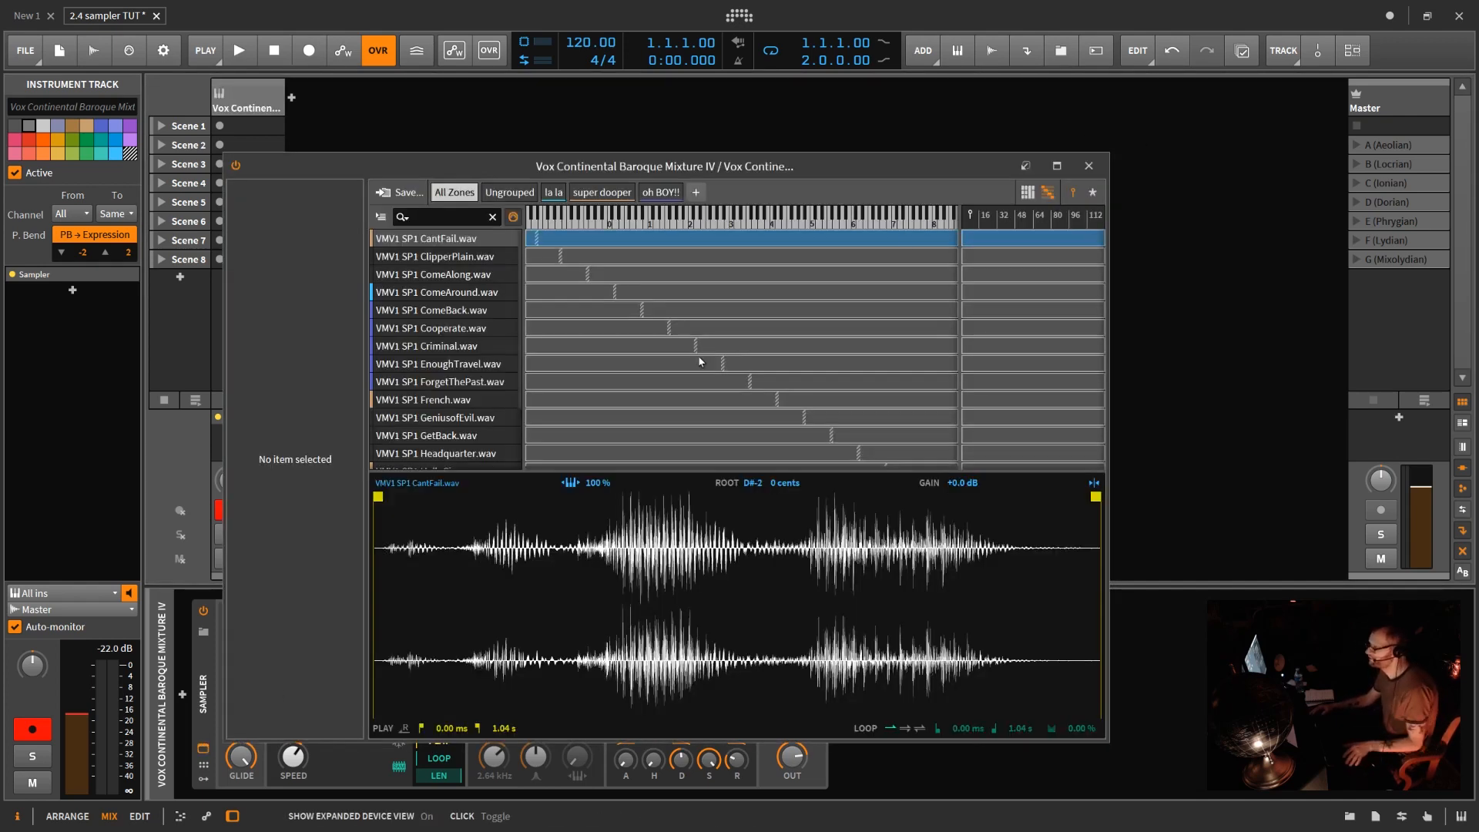
- Select the ForgetThePast zone, then dock the multisample editor back into the main window and widen its velocity pane
left_click(808, 277)
left_click(806, 362)
left_click(900, 382)
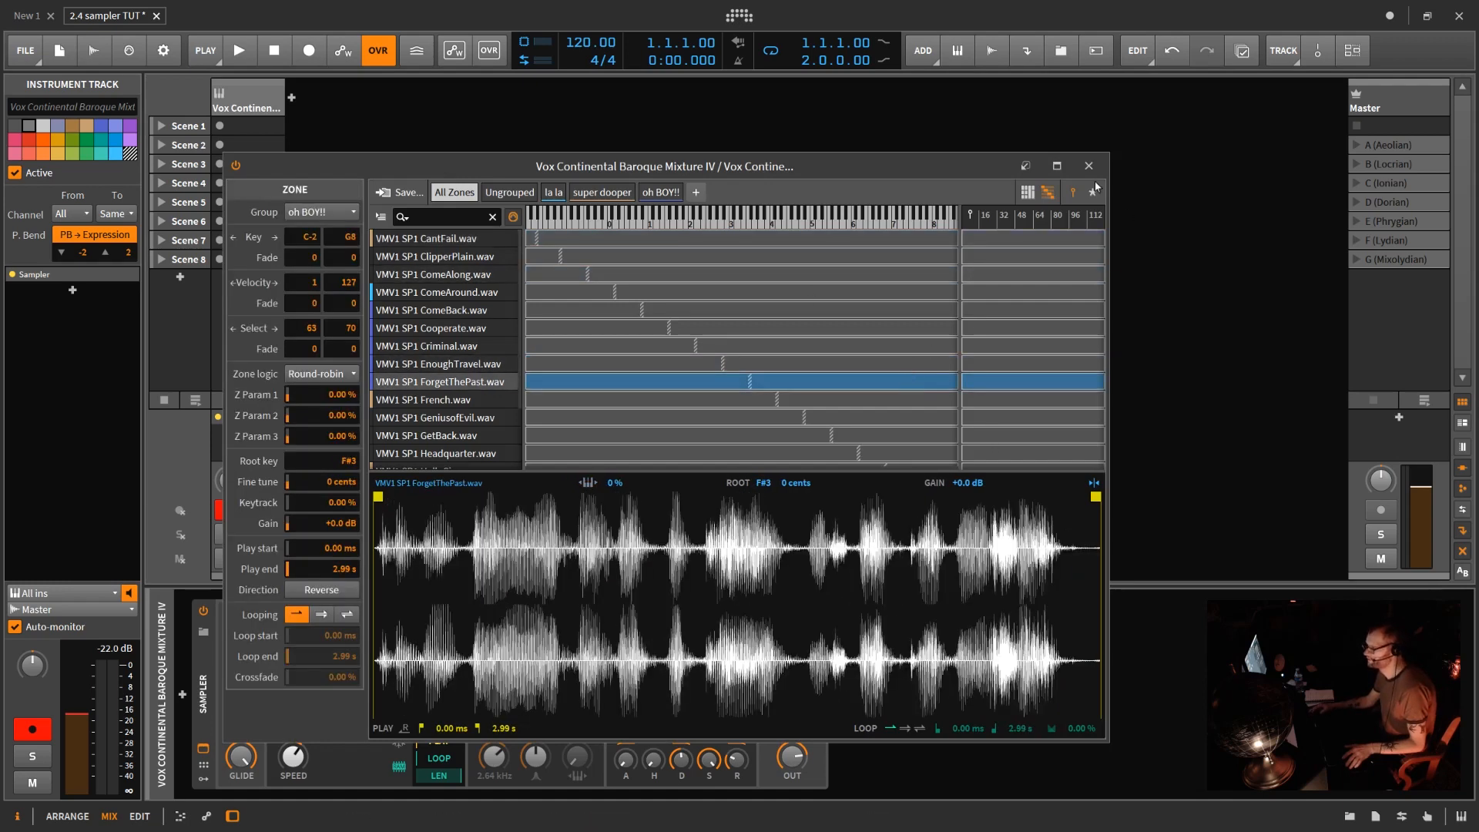
left_click(1057, 166)
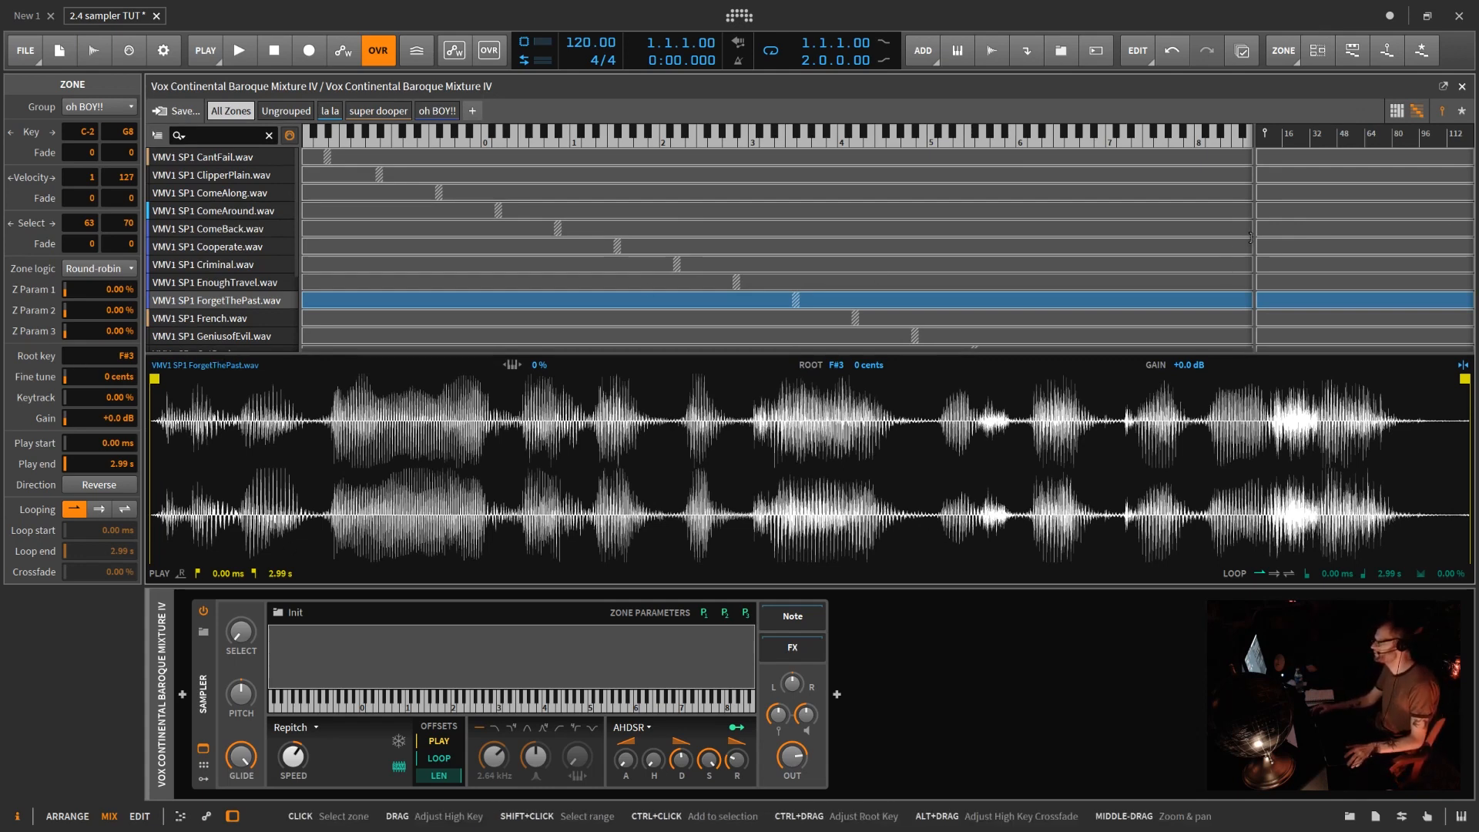
left_click_drag(1253, 231, 803, 231)
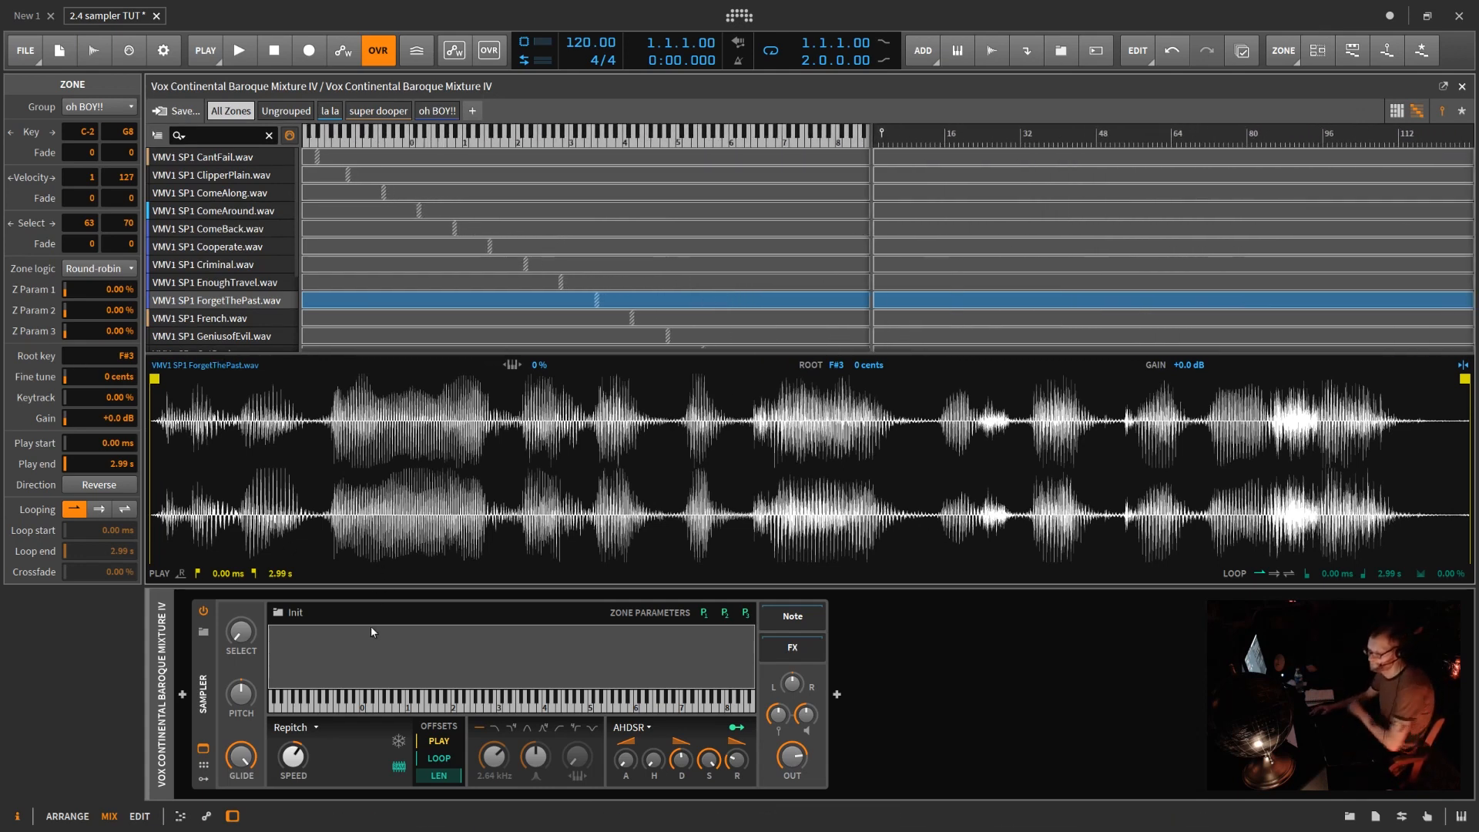
- Open the Save Multisample to Library form, review its category choices, enter a placeholder description, and cancel without saving
left_click(174, 111)
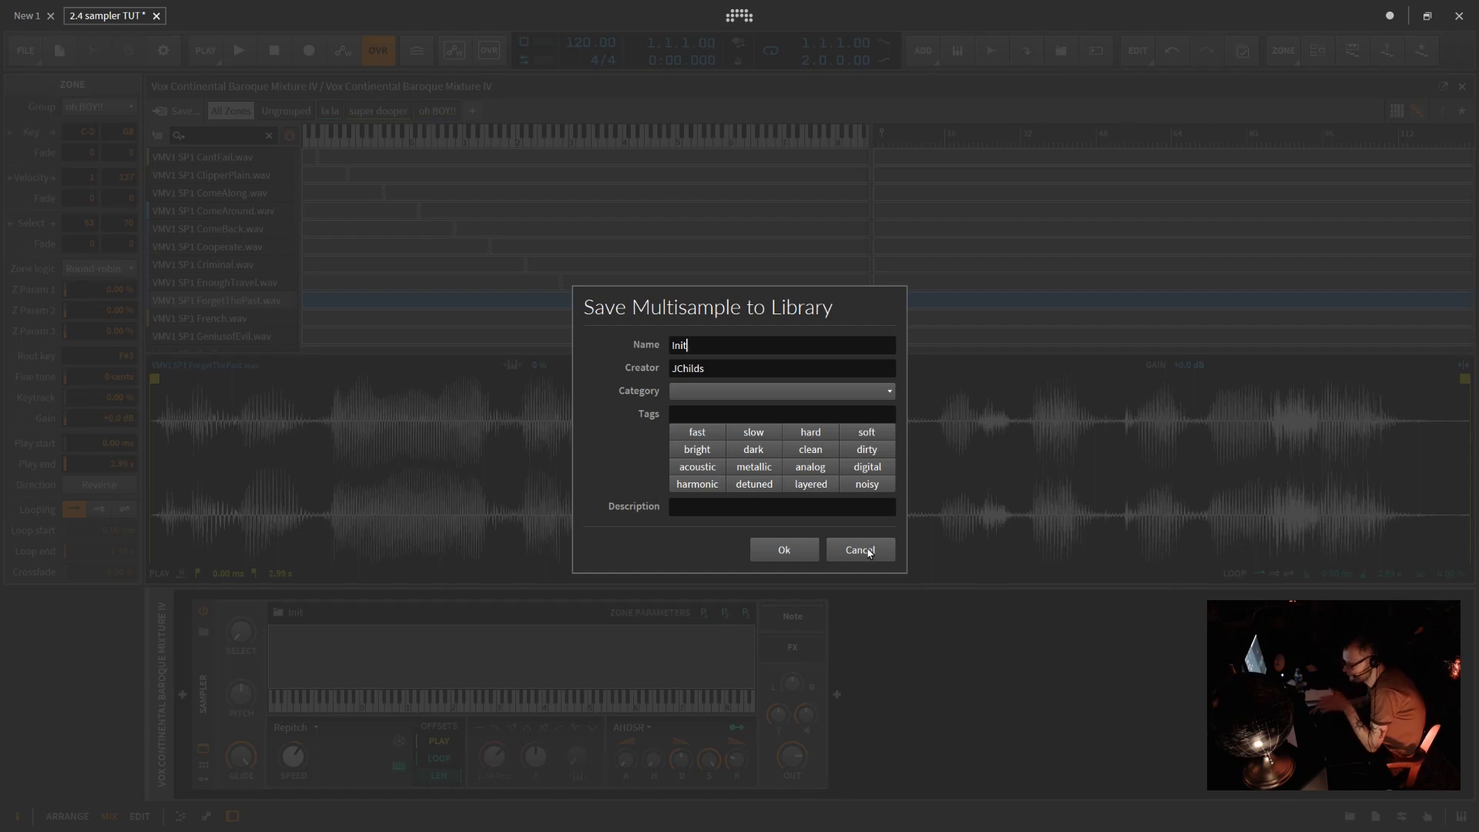
left_click(704, 395)
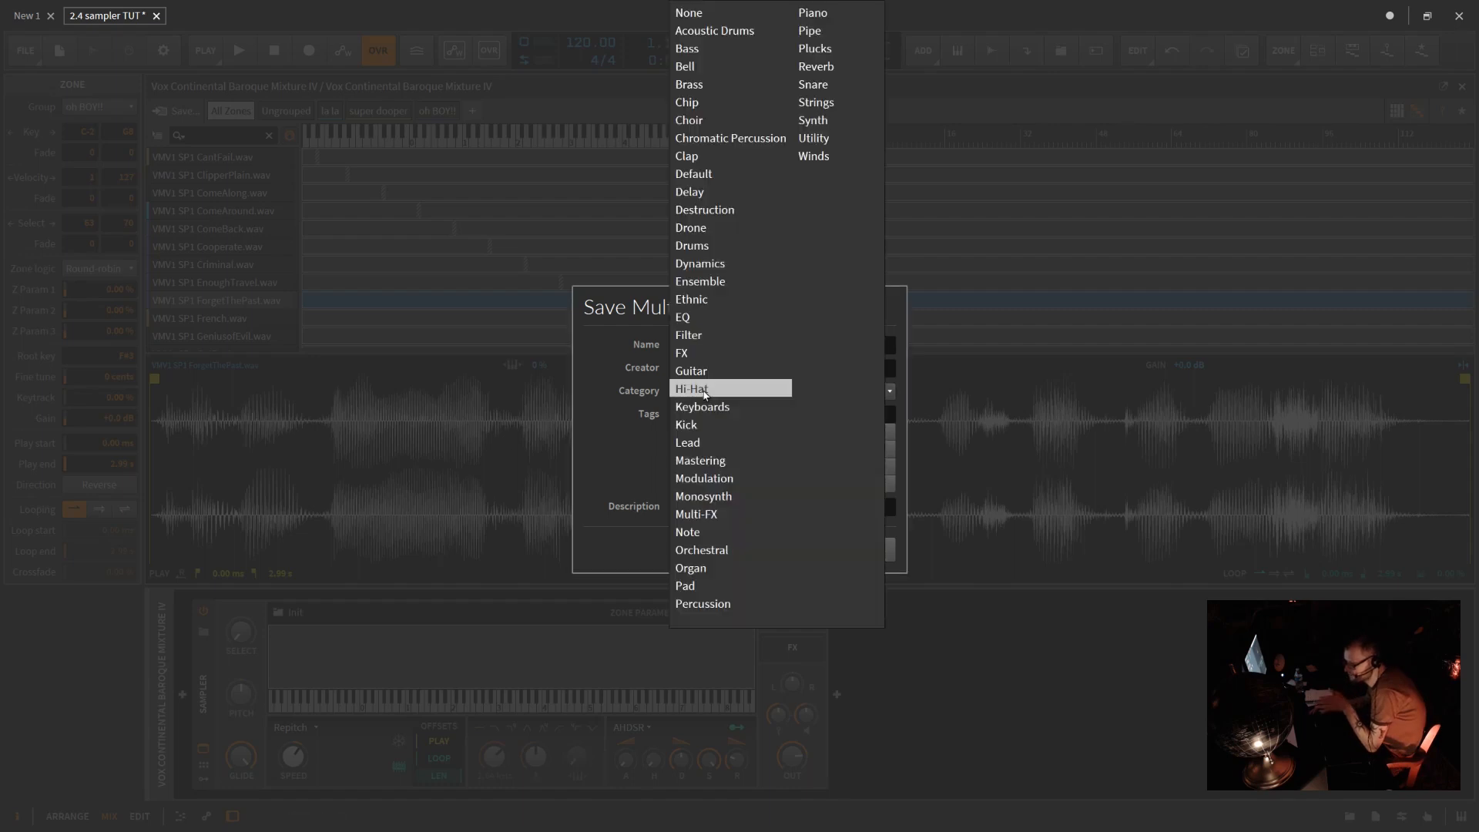
left_click(623, 450)
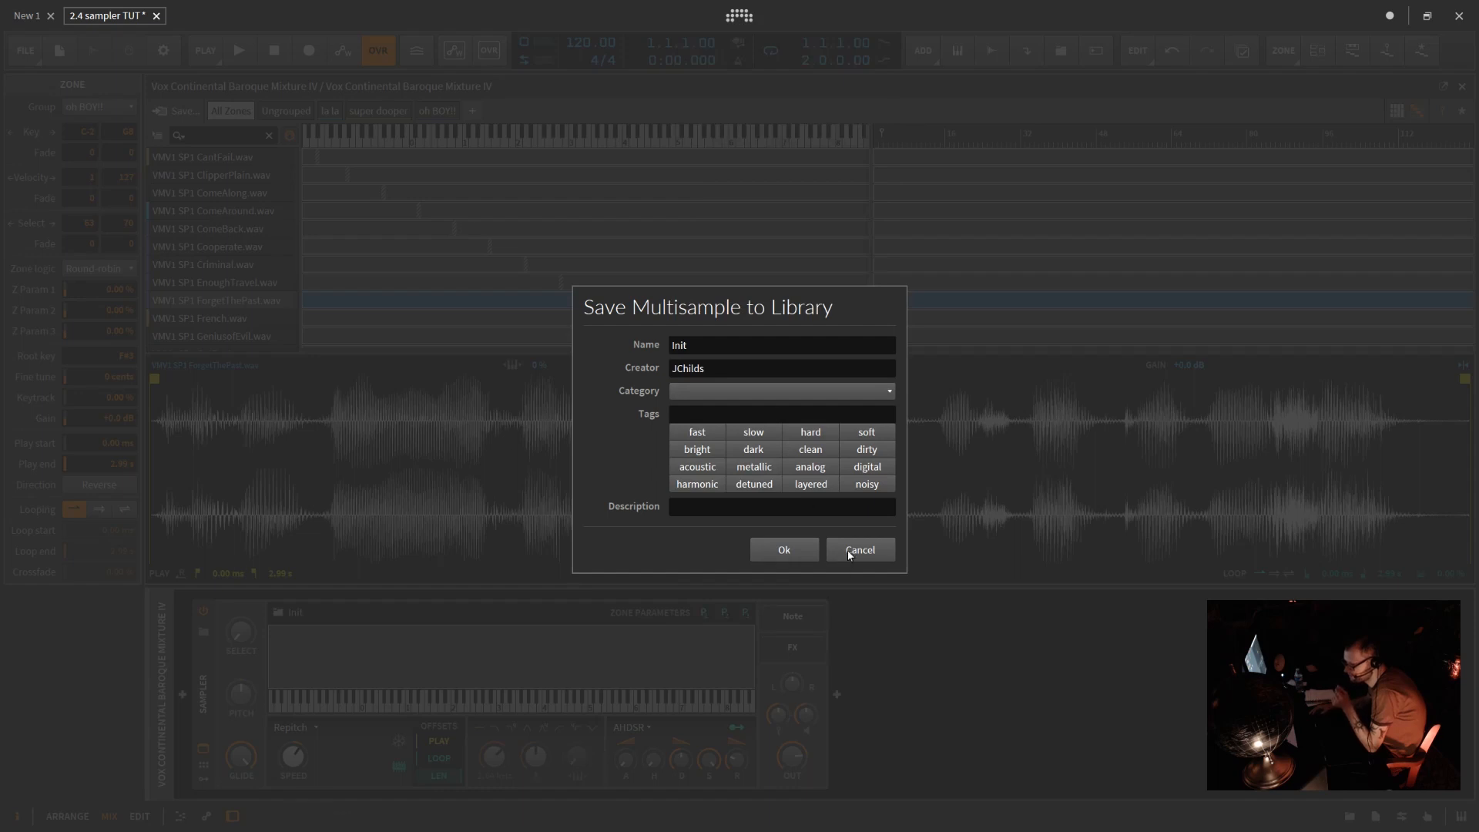
left_click(692, 507)
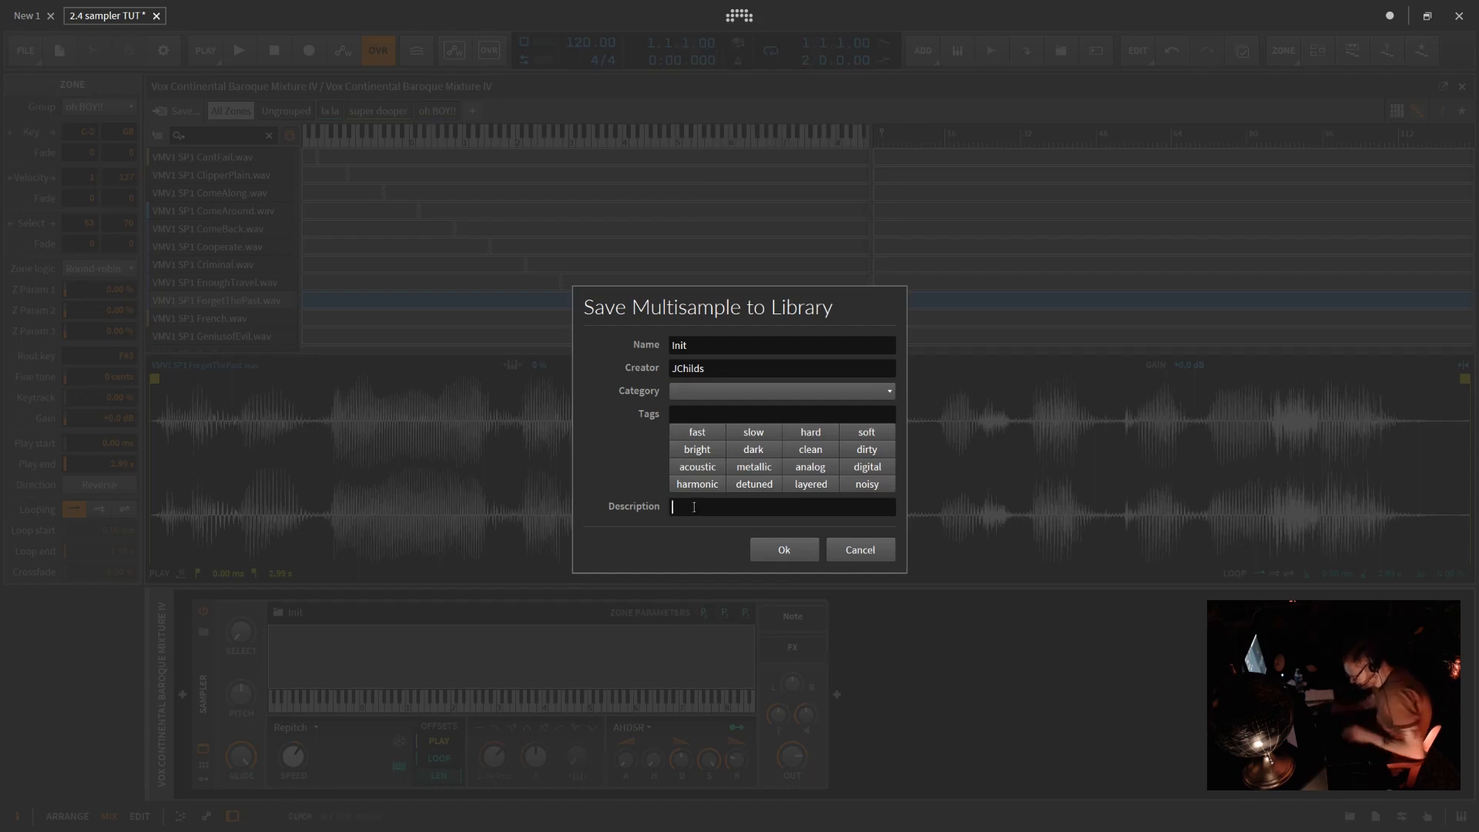
type("';fglh;pd lgxf'; xgf;lkplshsg;flb;gfggggg")
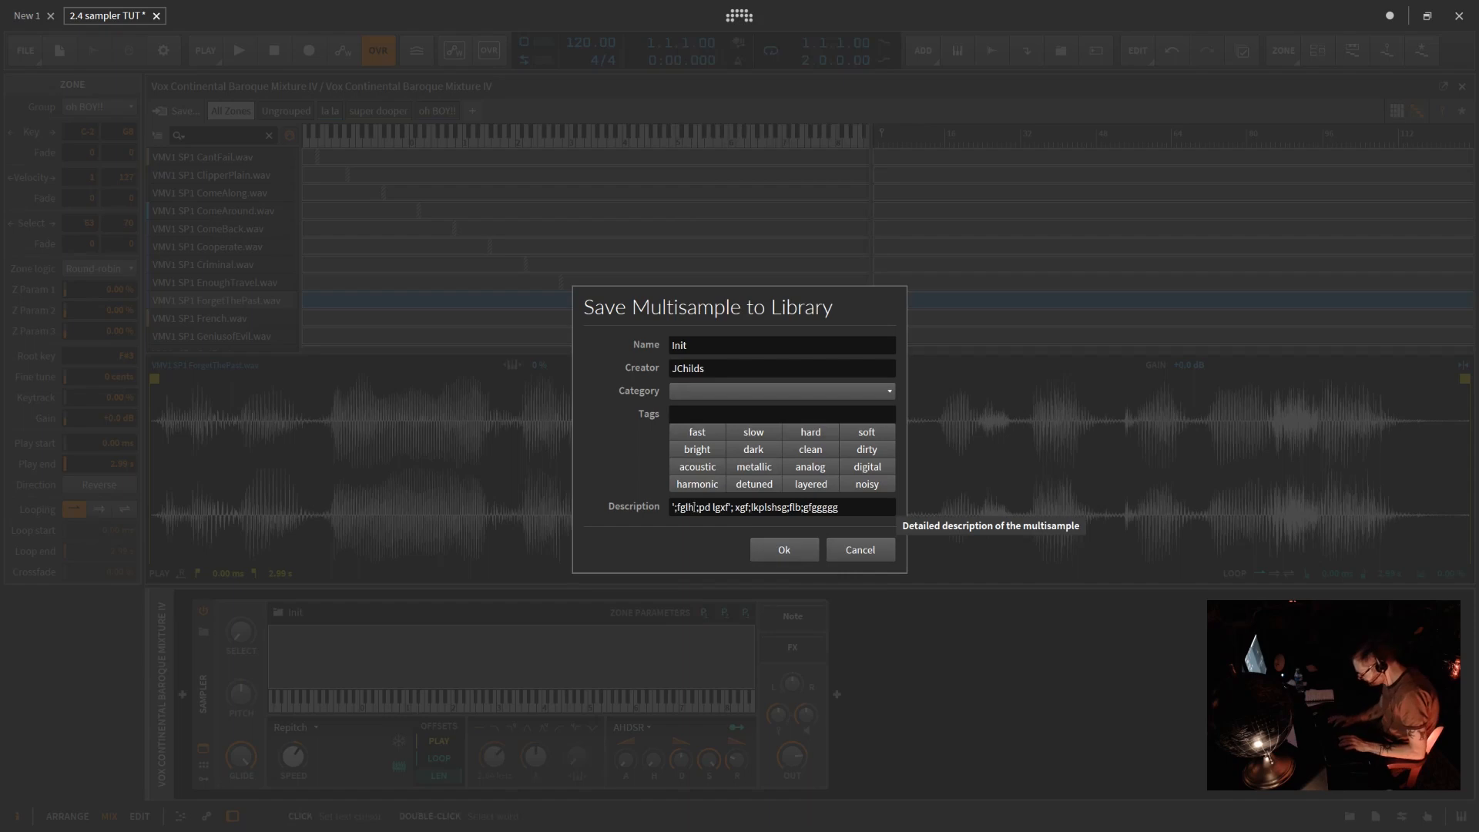
key("Escape")
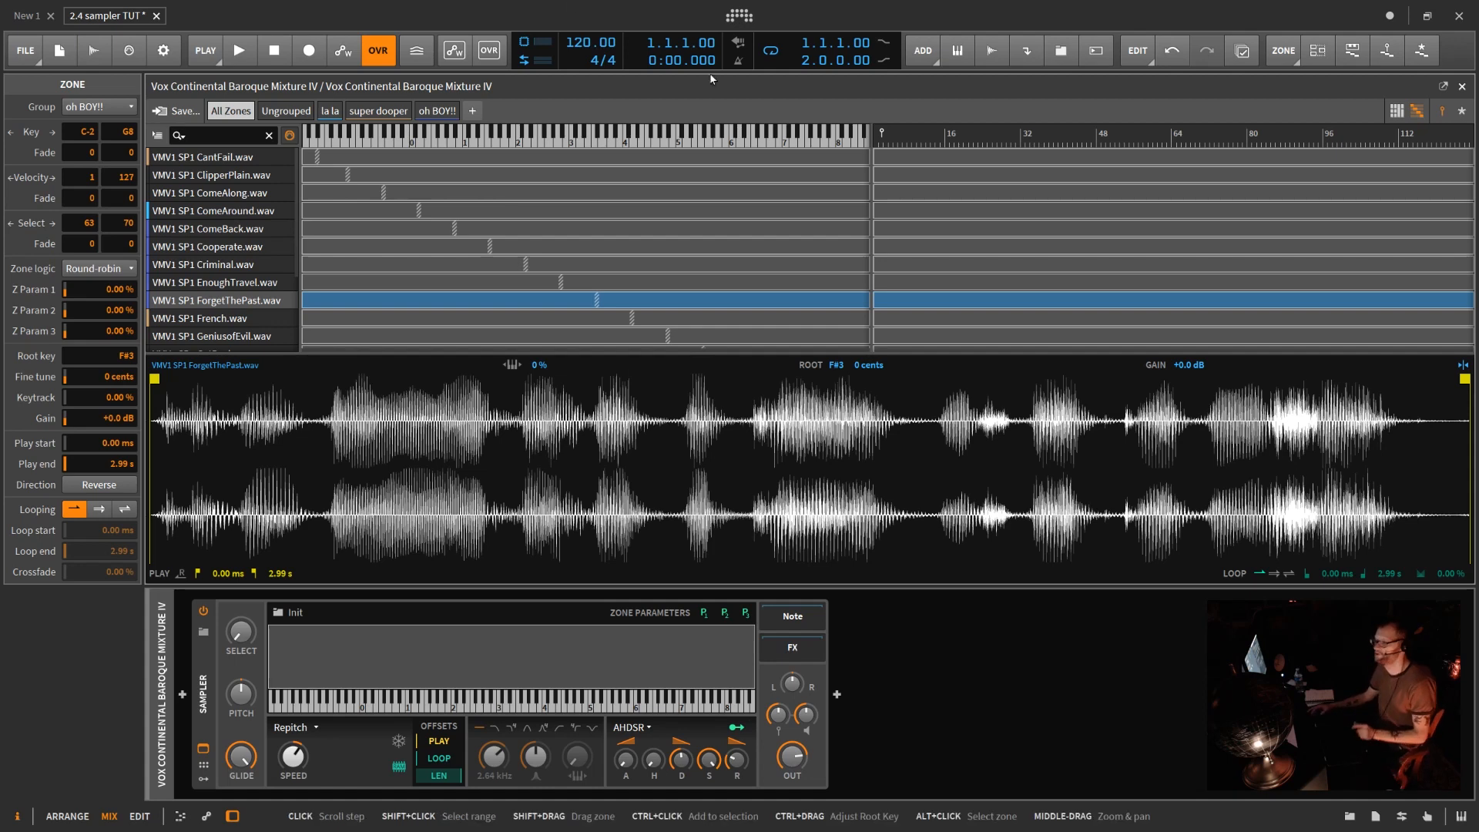
- View the zones in the la la, super dooper and oh BOY!! groups, and the ungrouped zones
left_click(336, 114)
left_click(397, 113)
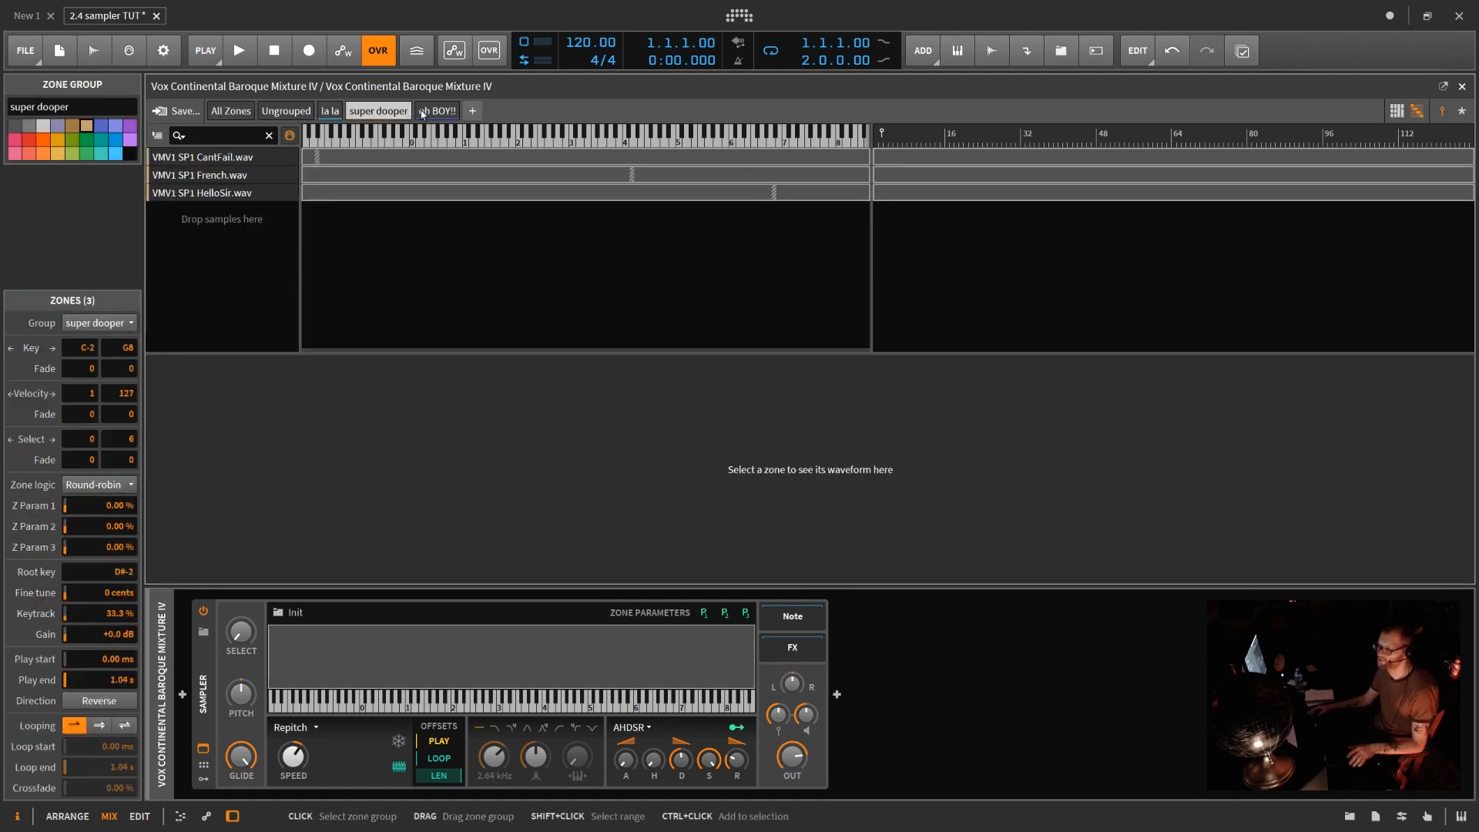
left_click(435, 114)
left_click(331, 112)
left_click(286, 111)
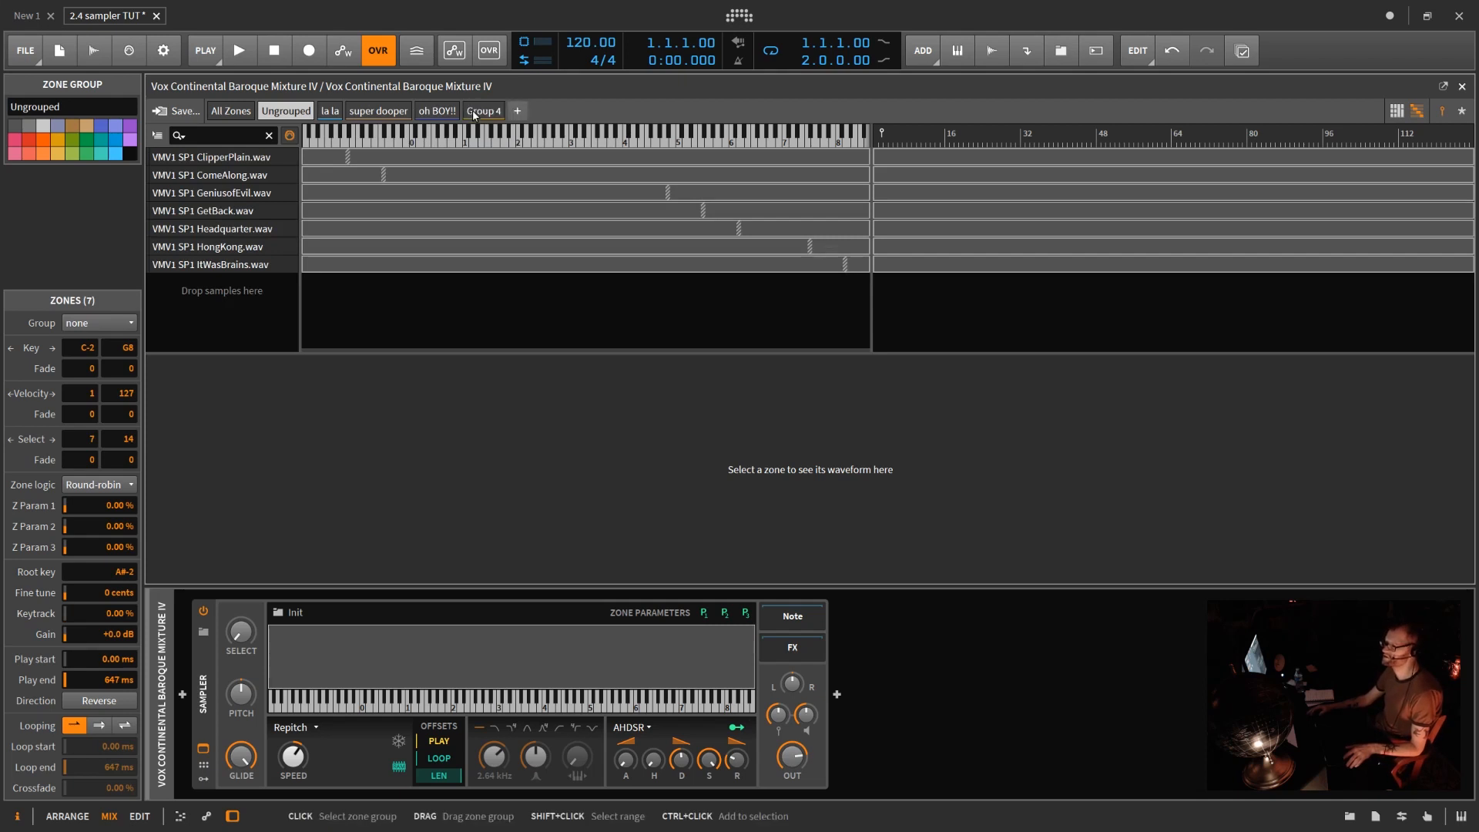
- Add a new zone group and rename it test
left_click(473, 112)
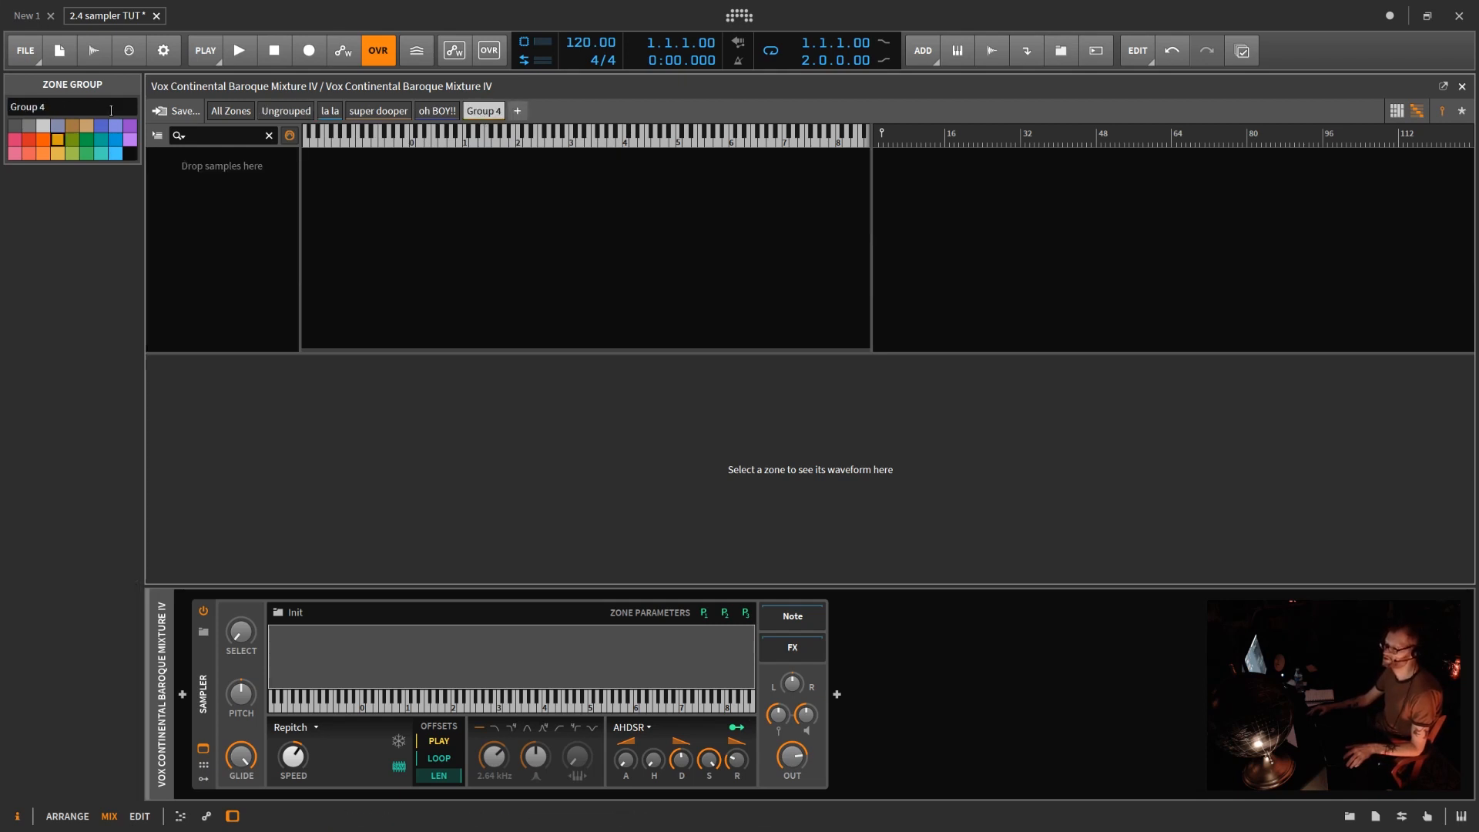
left_click(85, 107)
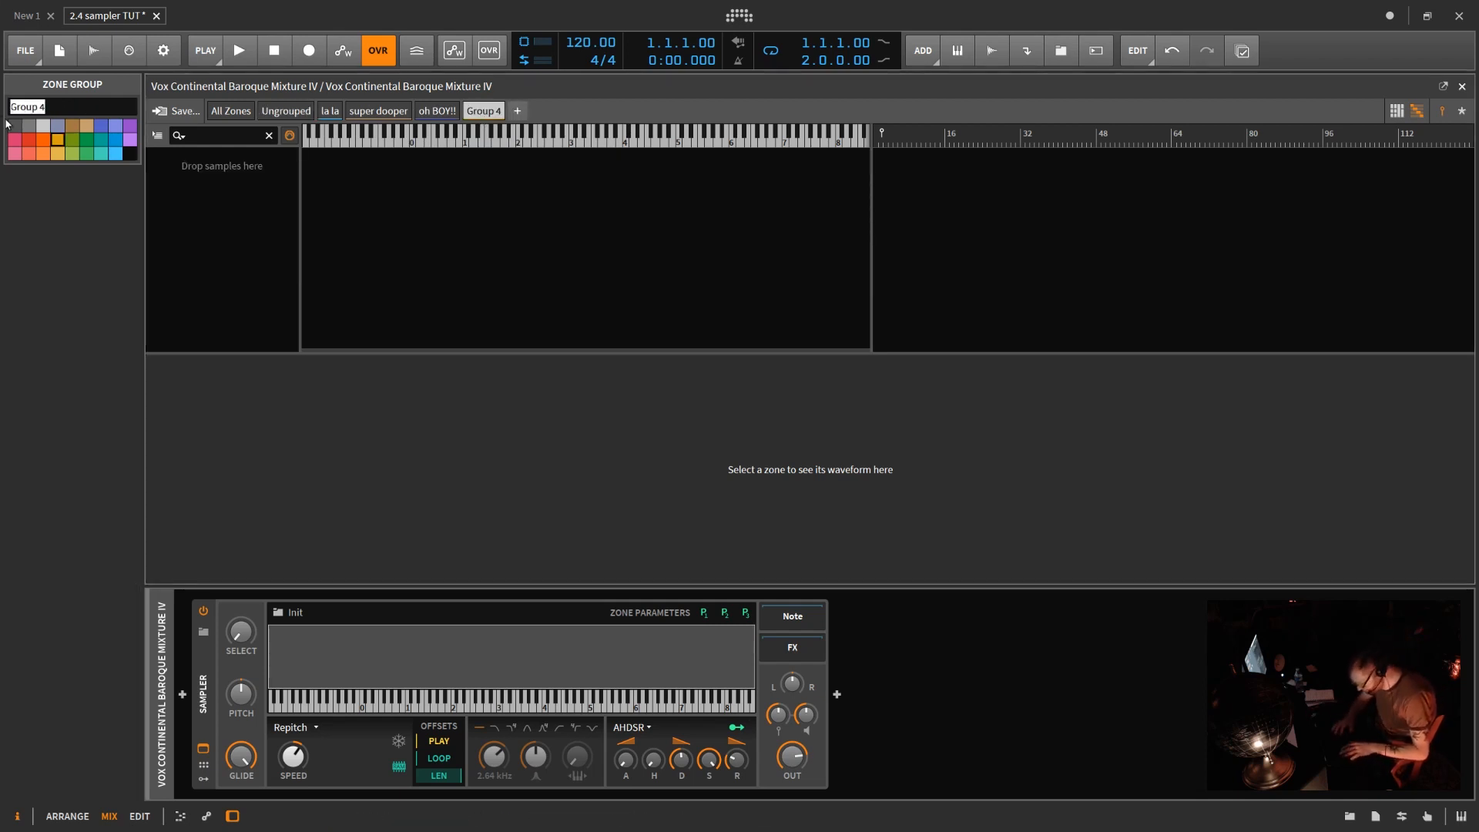
type("test")
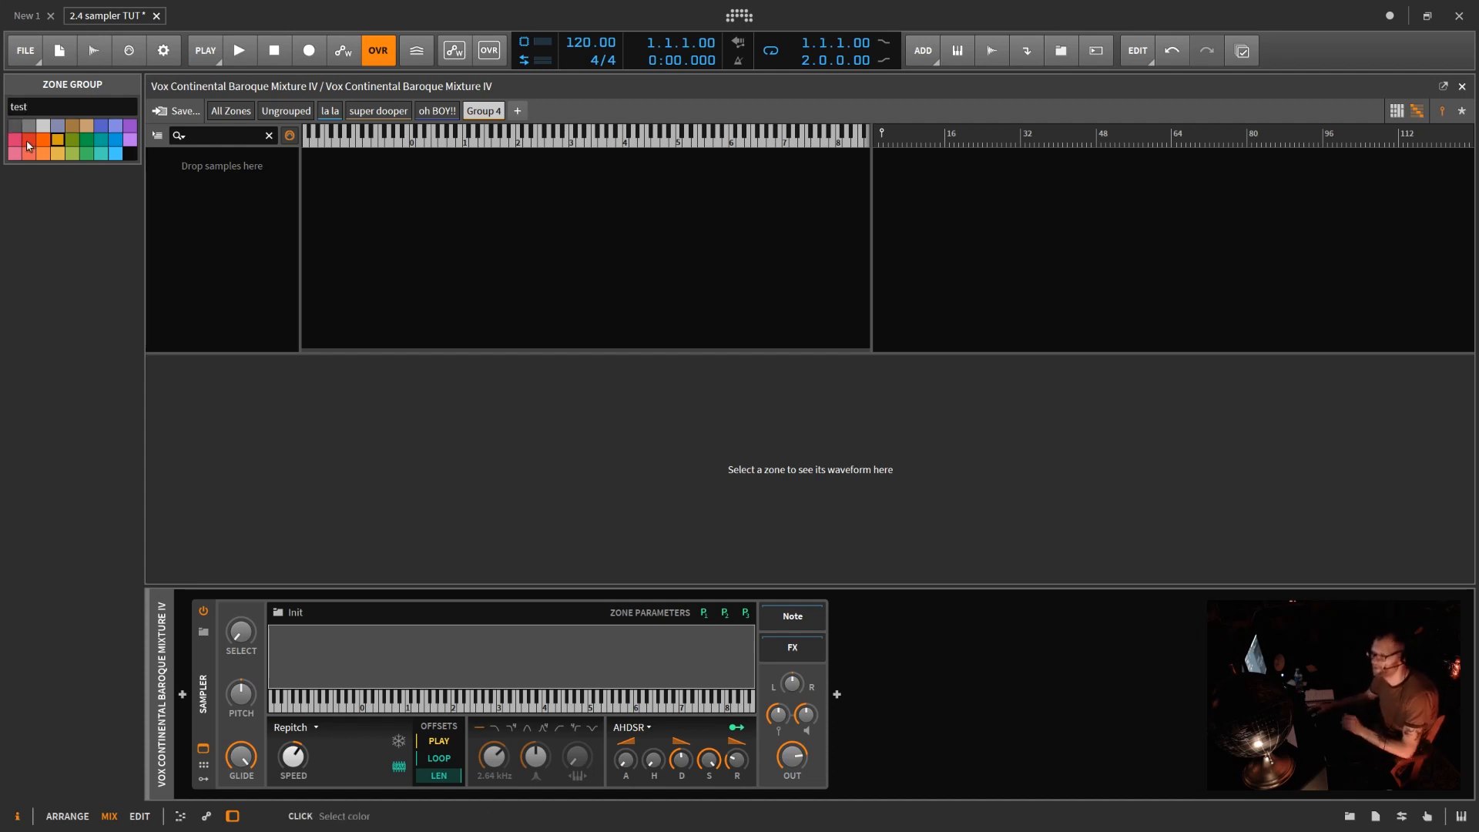
key("Return")
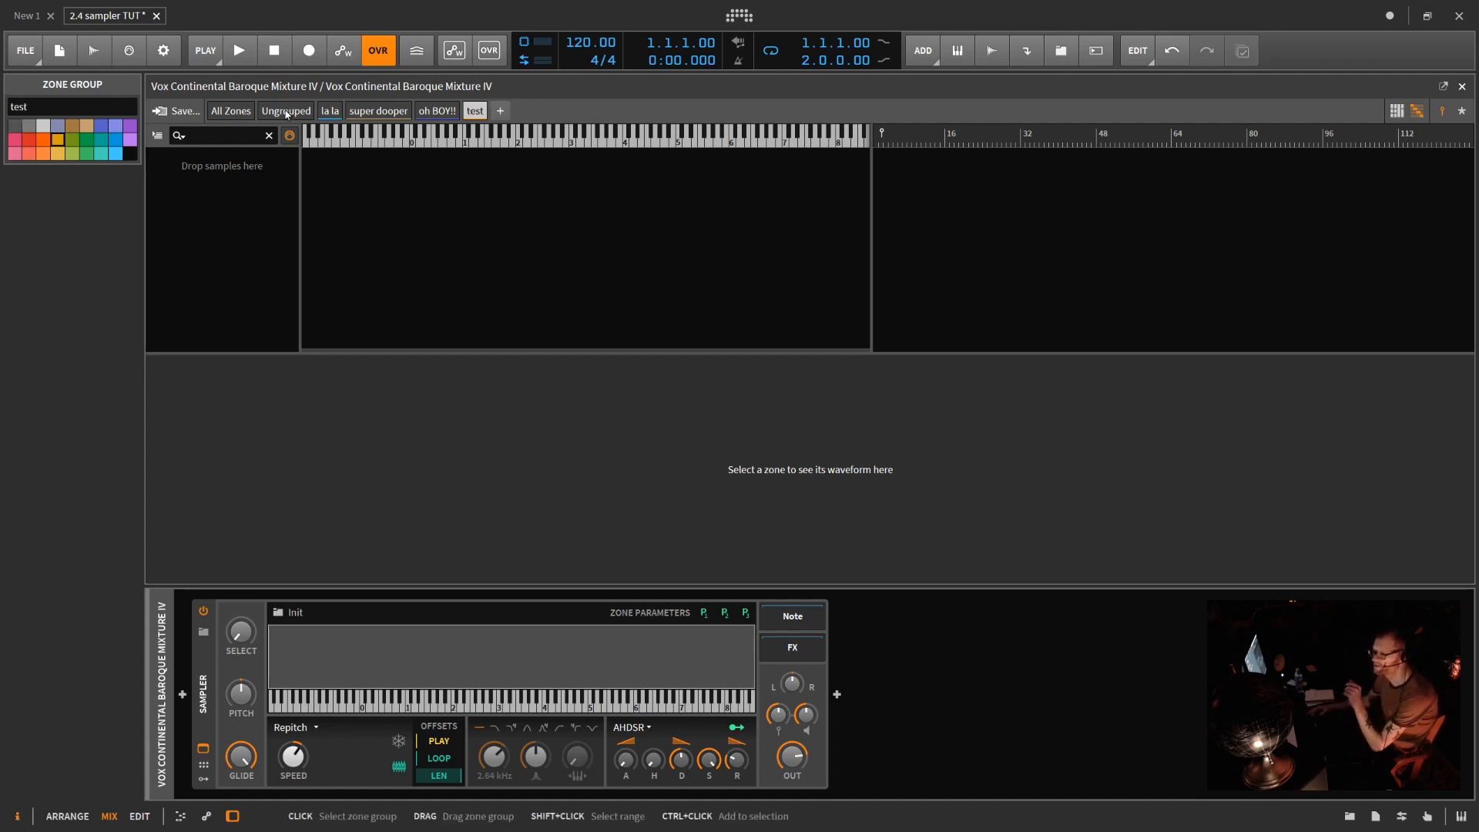
- Among all zones, select ComeBack, Criminal, EnoughTravel and GeniusofEvil together and copy them
left_click(241, 112)
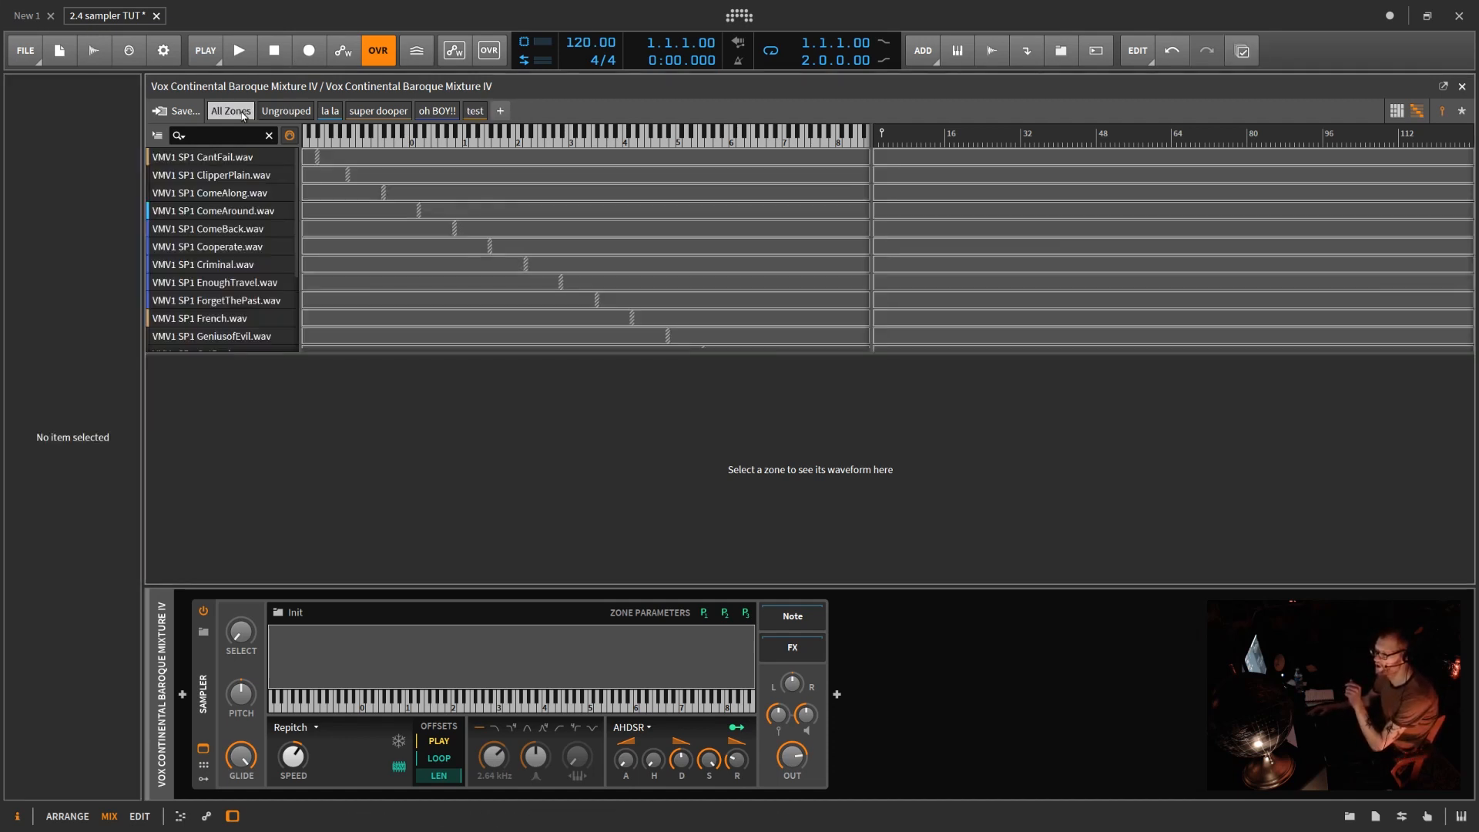
left_click(252, 229)
left_click(231, 264, "ctrl")
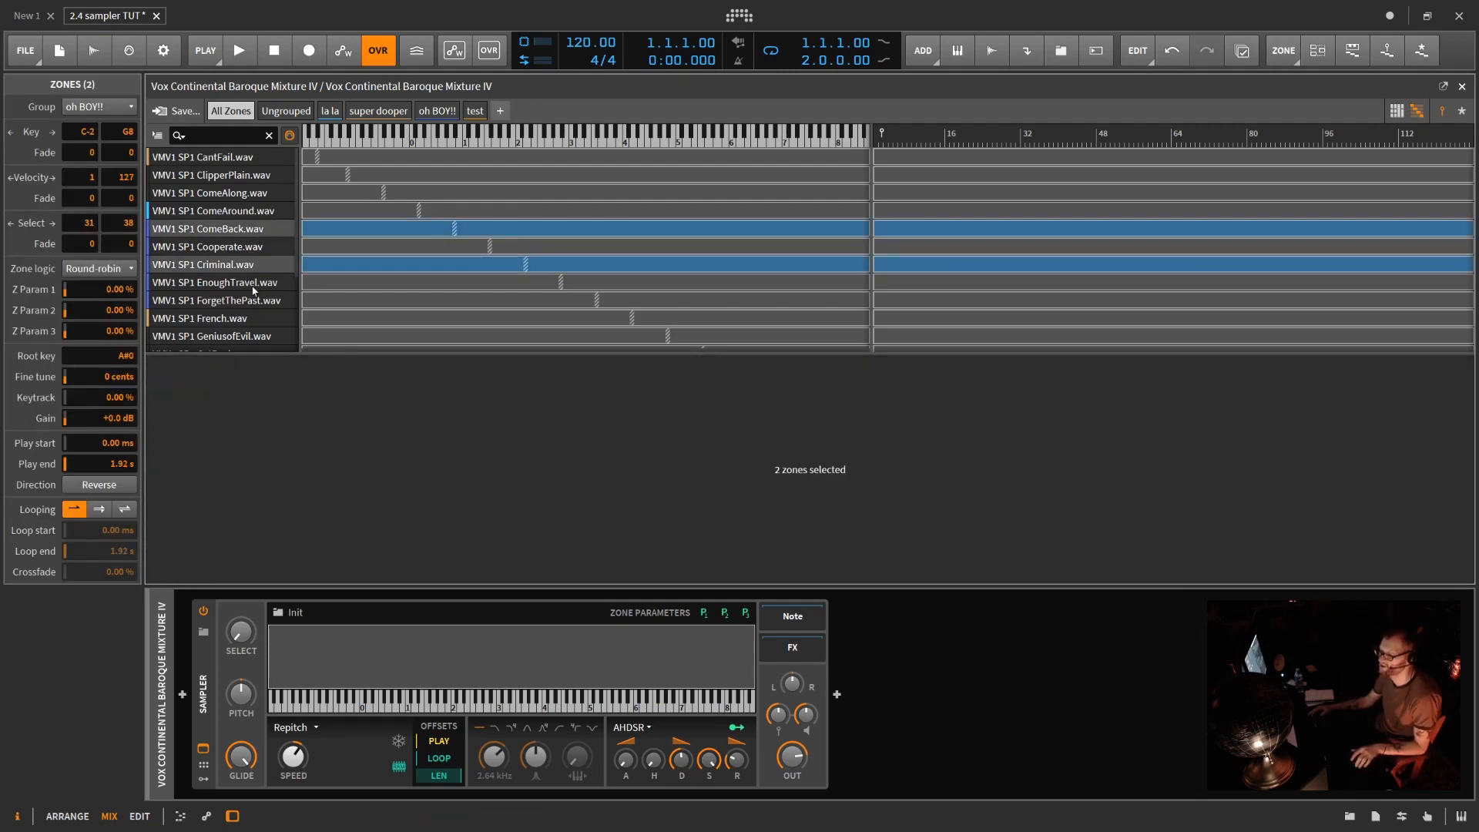
left_click(253, 284, "ctrl")
left_click(244, 338, "ctrl")
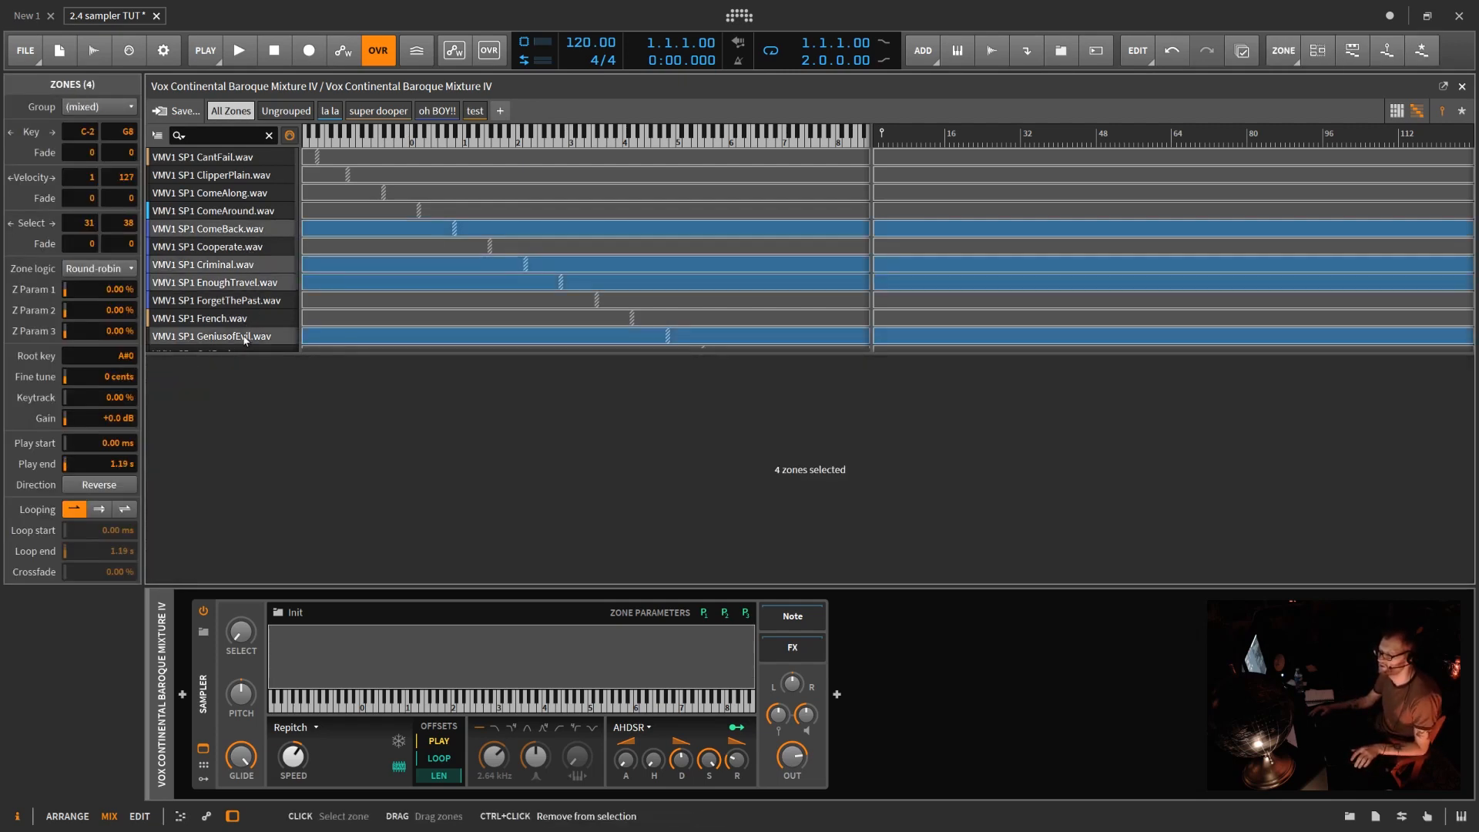
right_click(265, 231)
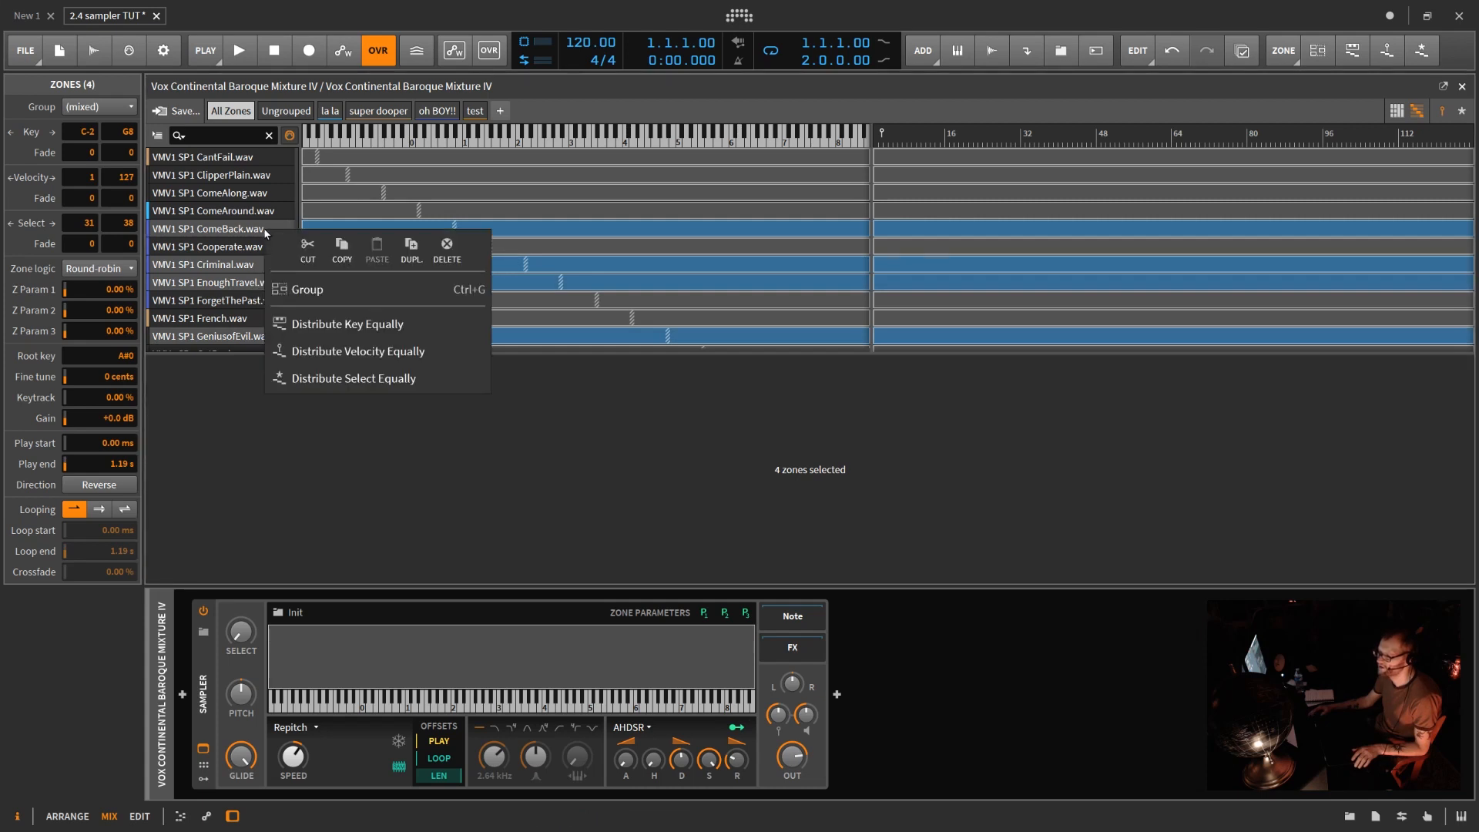
left_click(345, 248)
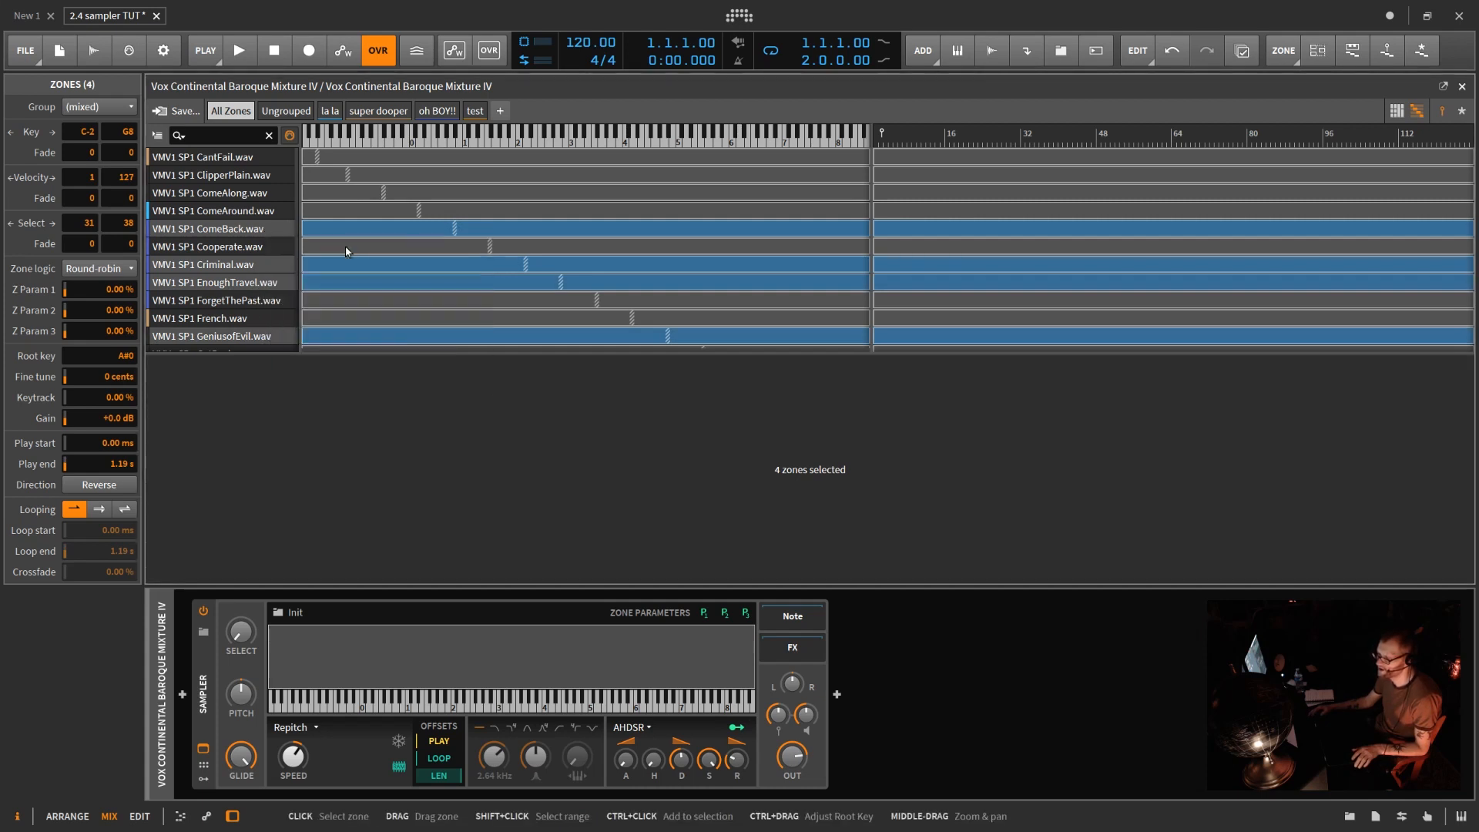
- Try to paste the four copied zones into the test group from its zone list, key area and velocity area
left_click(476, 113)
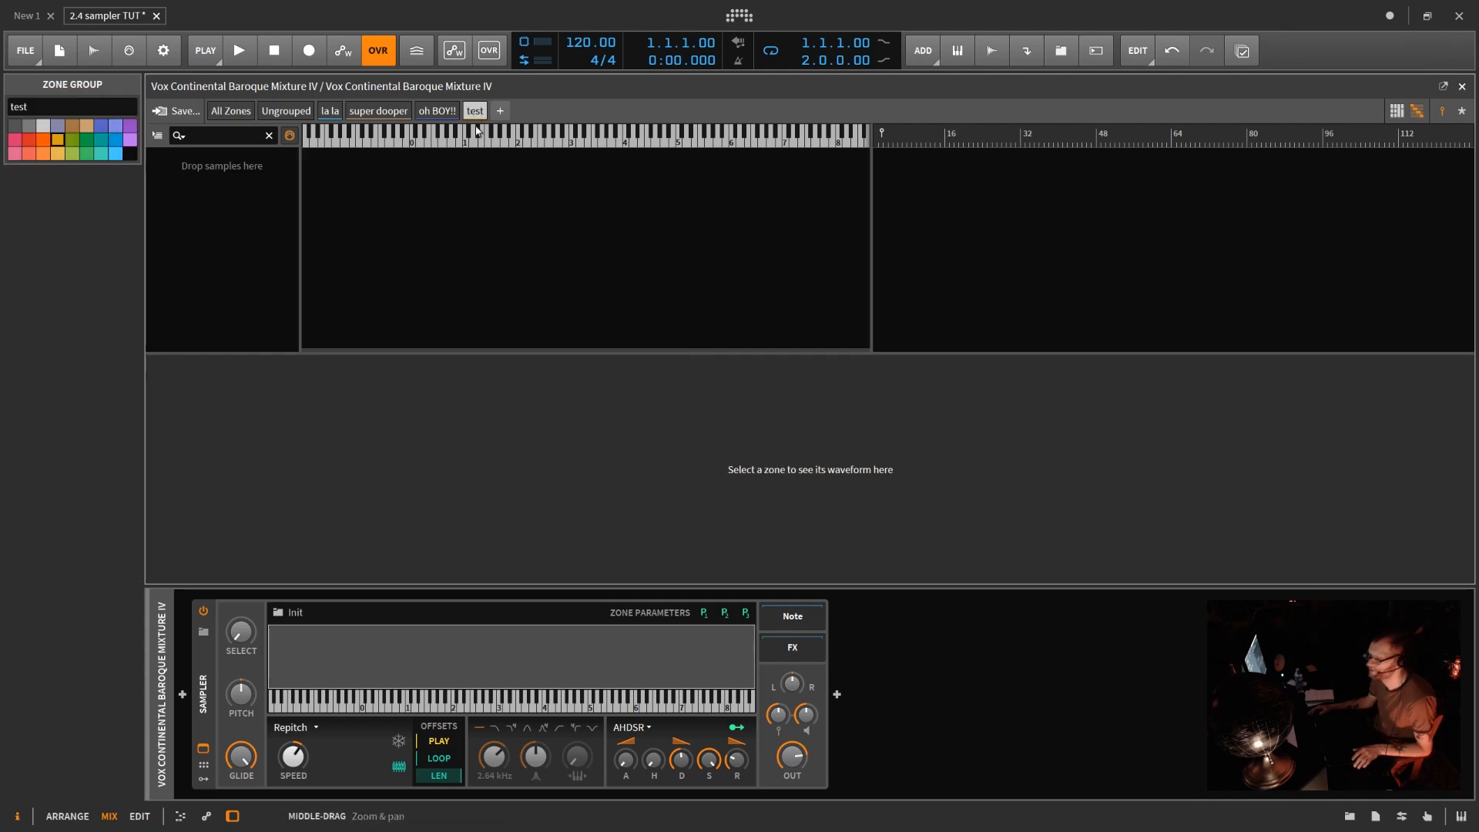
left_click(247, 201)
right_click(247, 202)
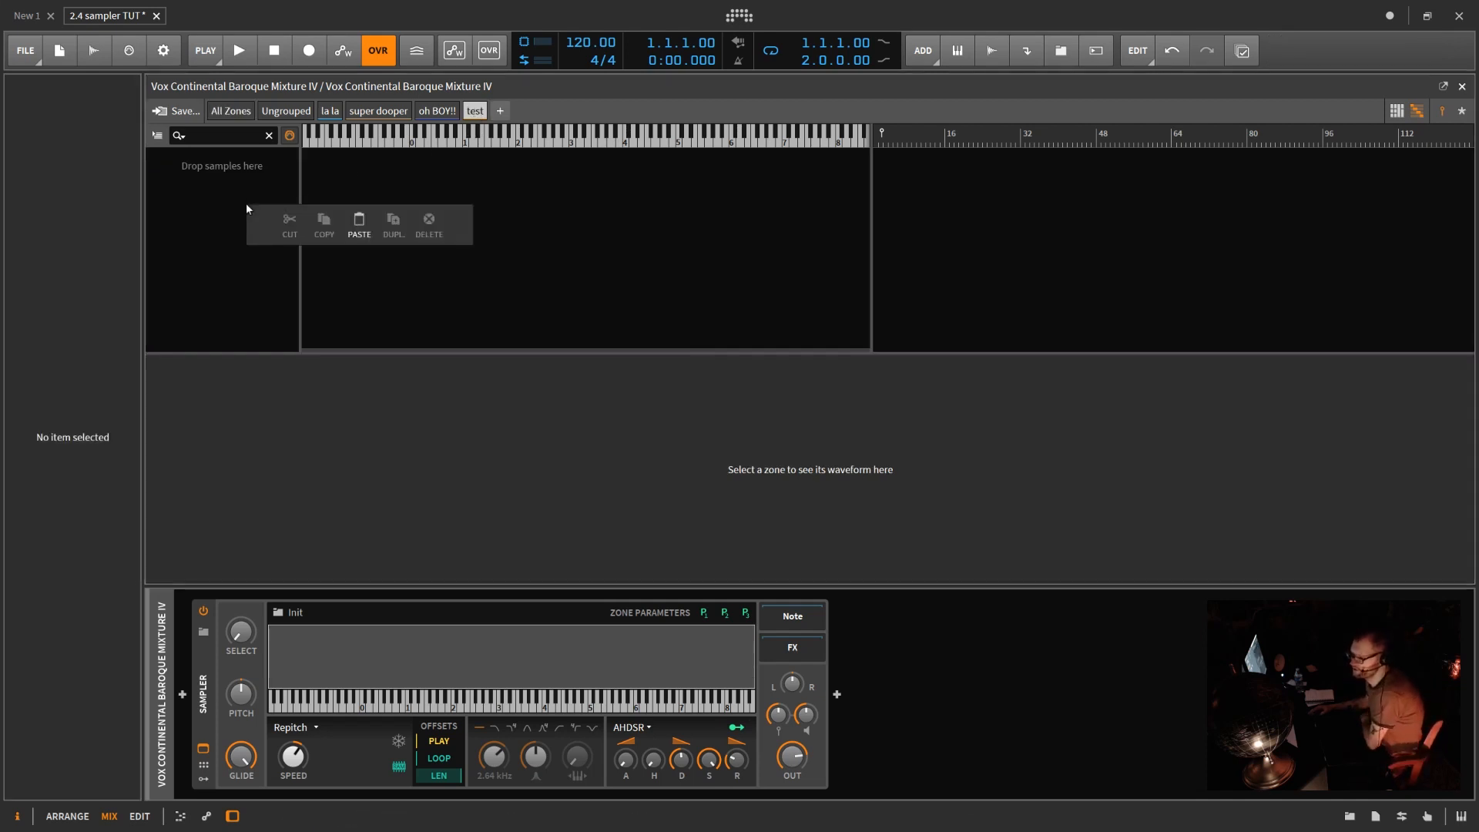
left_click(358, 223)
right_click(400, 200)
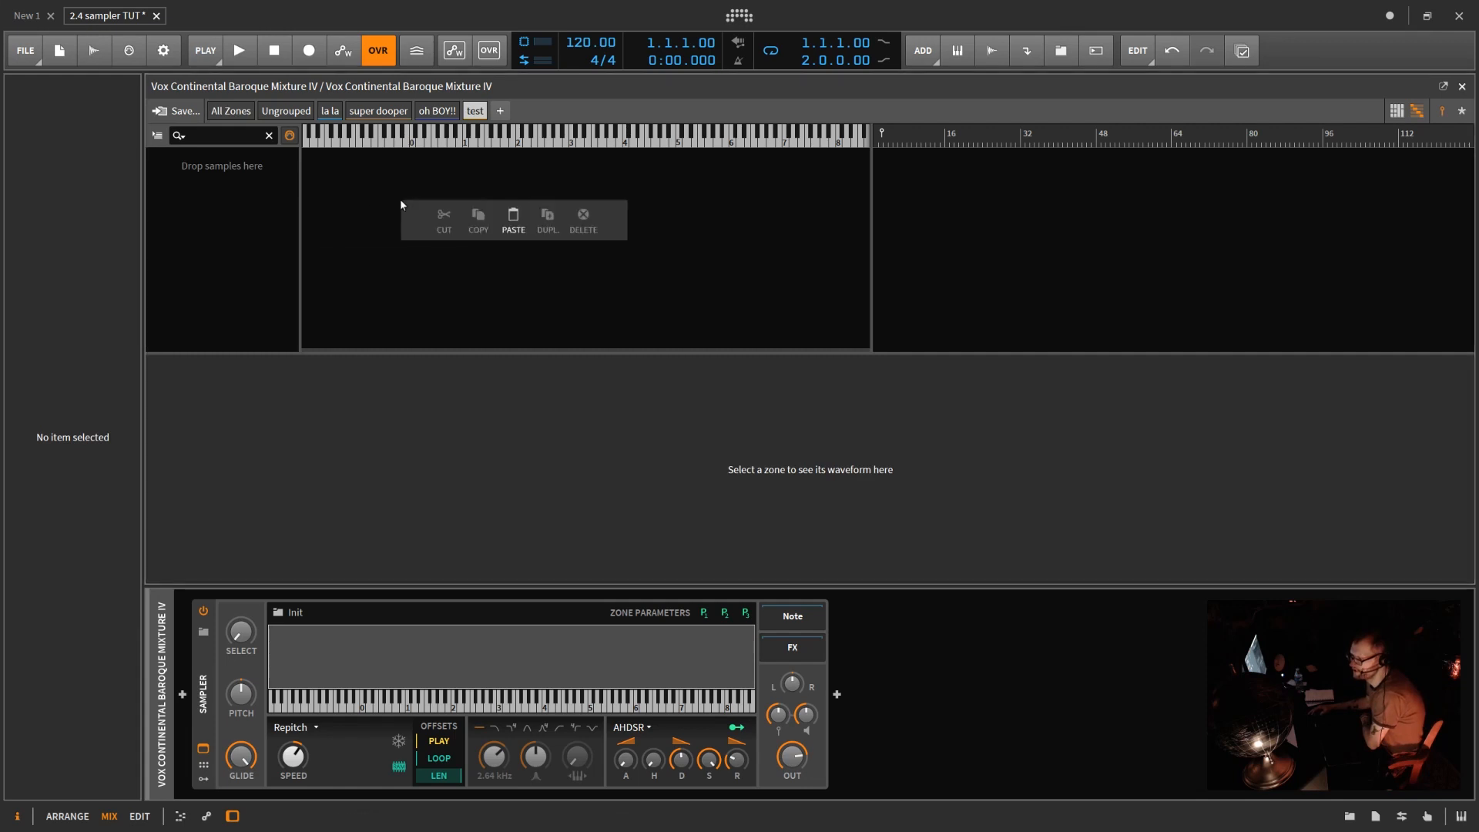
left_click(514, 217)
right_click(516, 212)
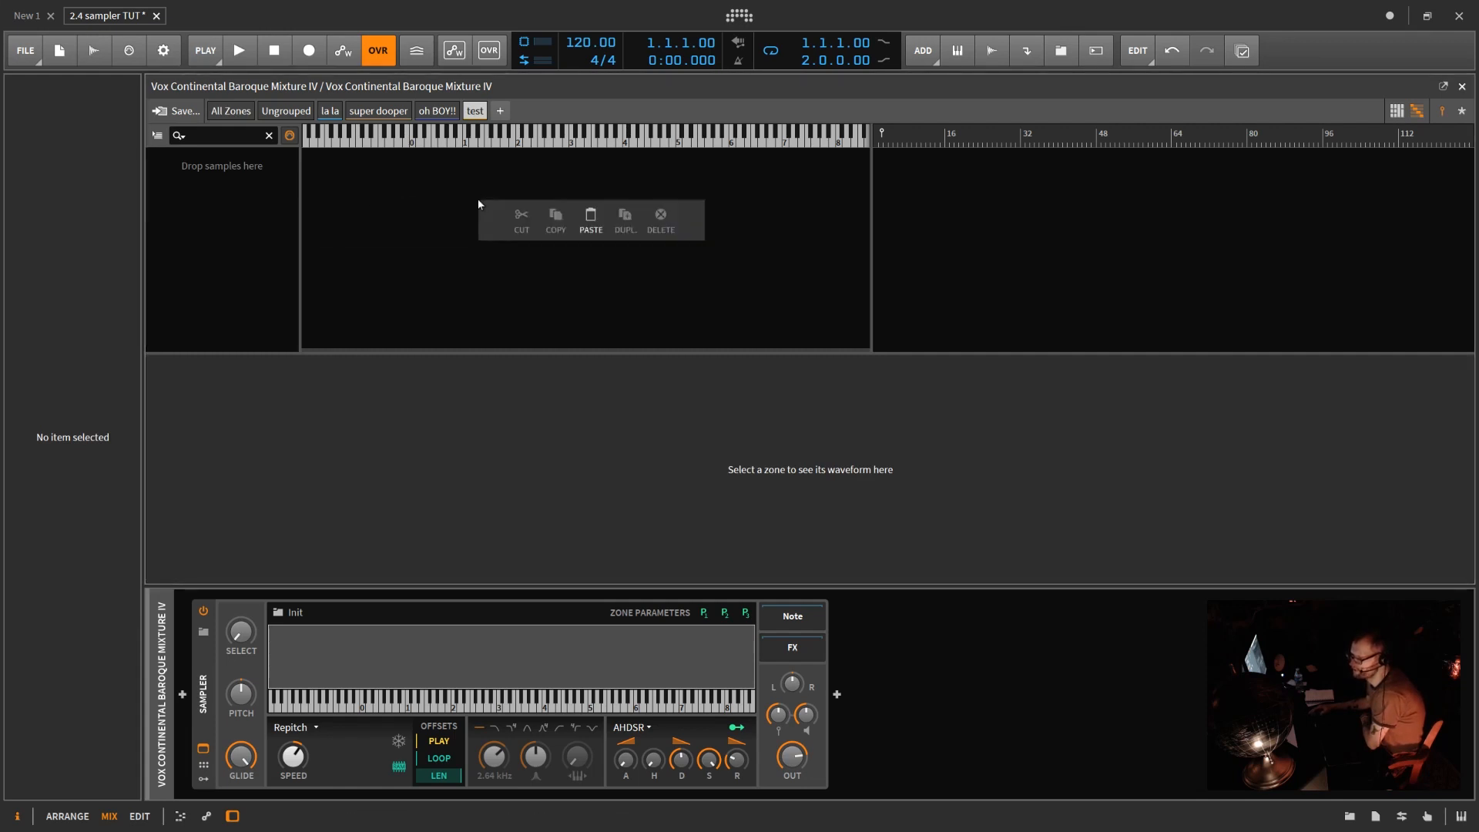
left_click(594, 221)
right_click(984, 247)
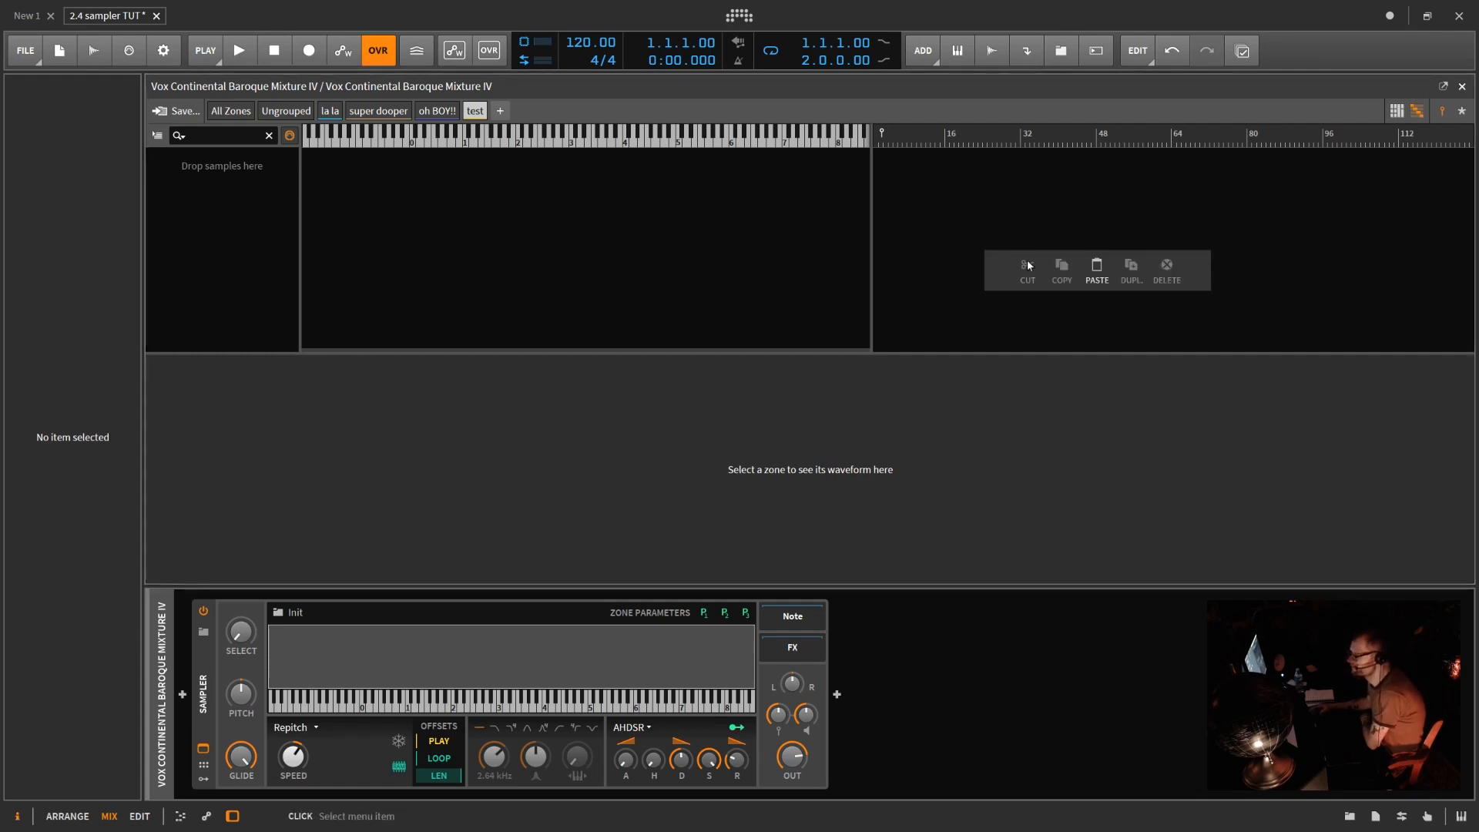
left_click(1094, 265)
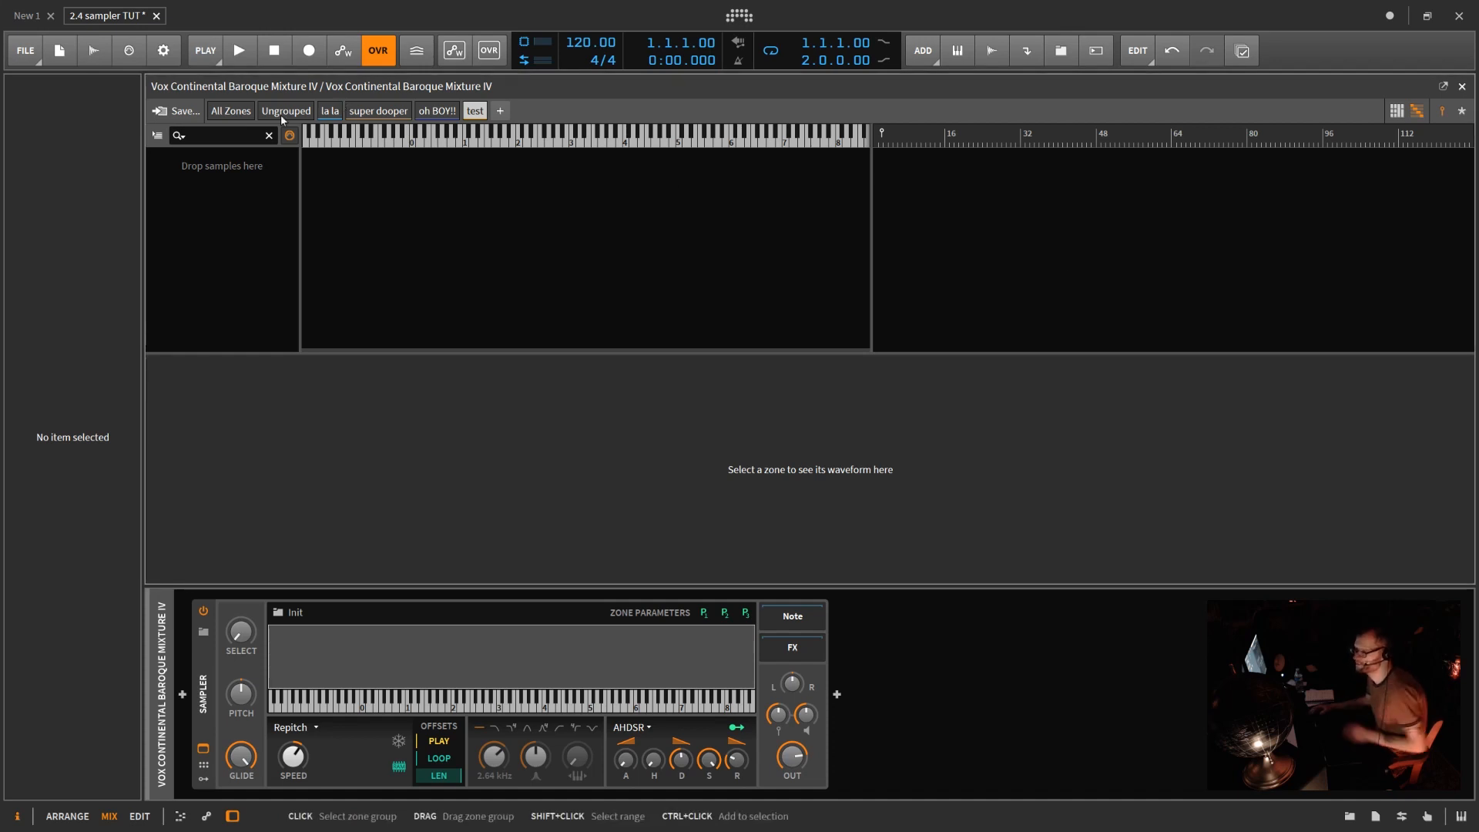
- Show all zones again, select the upper Criminal zone together with the lower ComeBack zone, and copy both
left_click(231, 111)
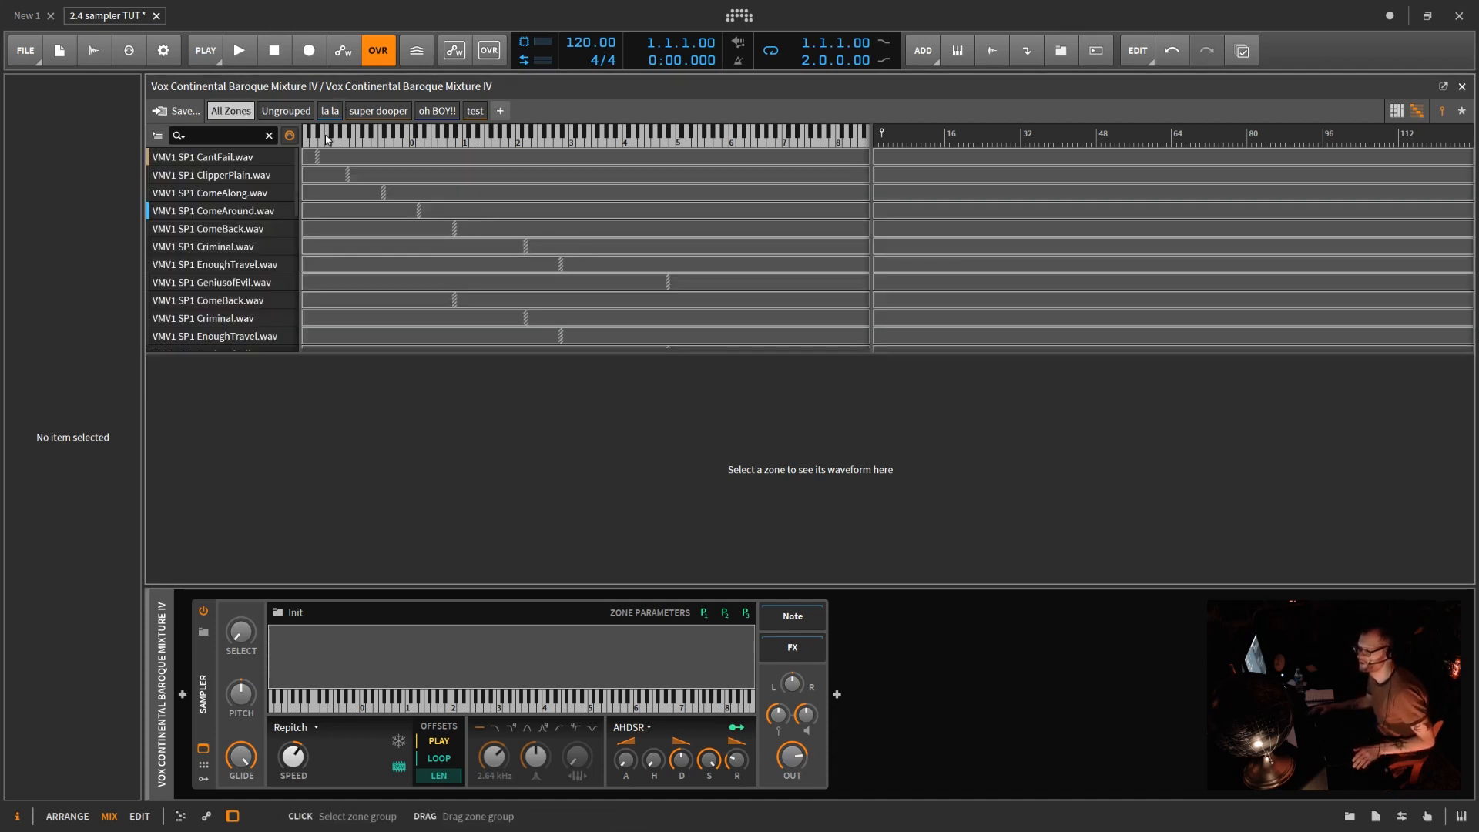
left_click(205, 247)
left_click(223, 303, "ctrl")
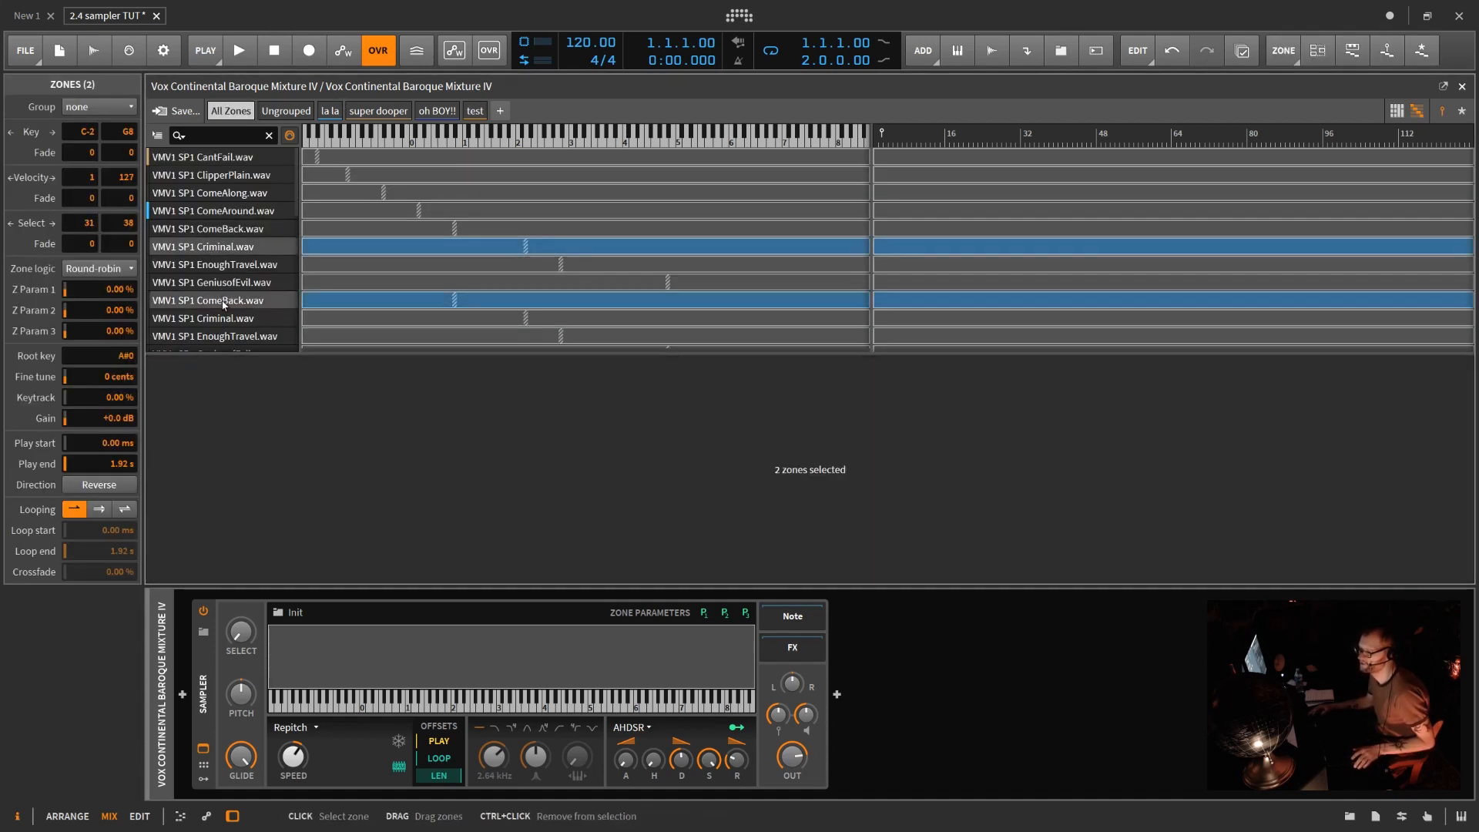
right_click(223, 303)
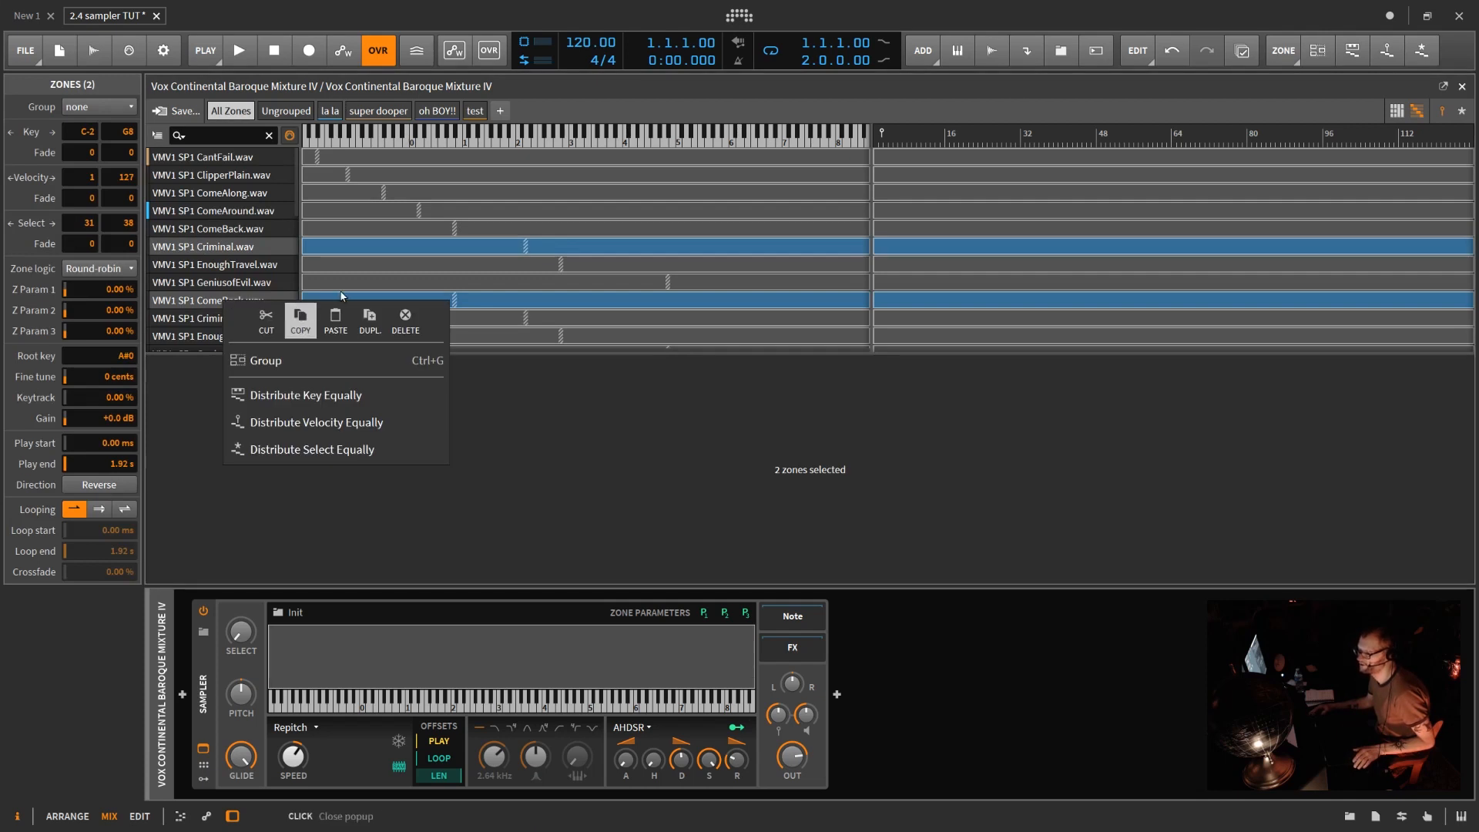
left_click(500, 302)
right_click(501, 301)
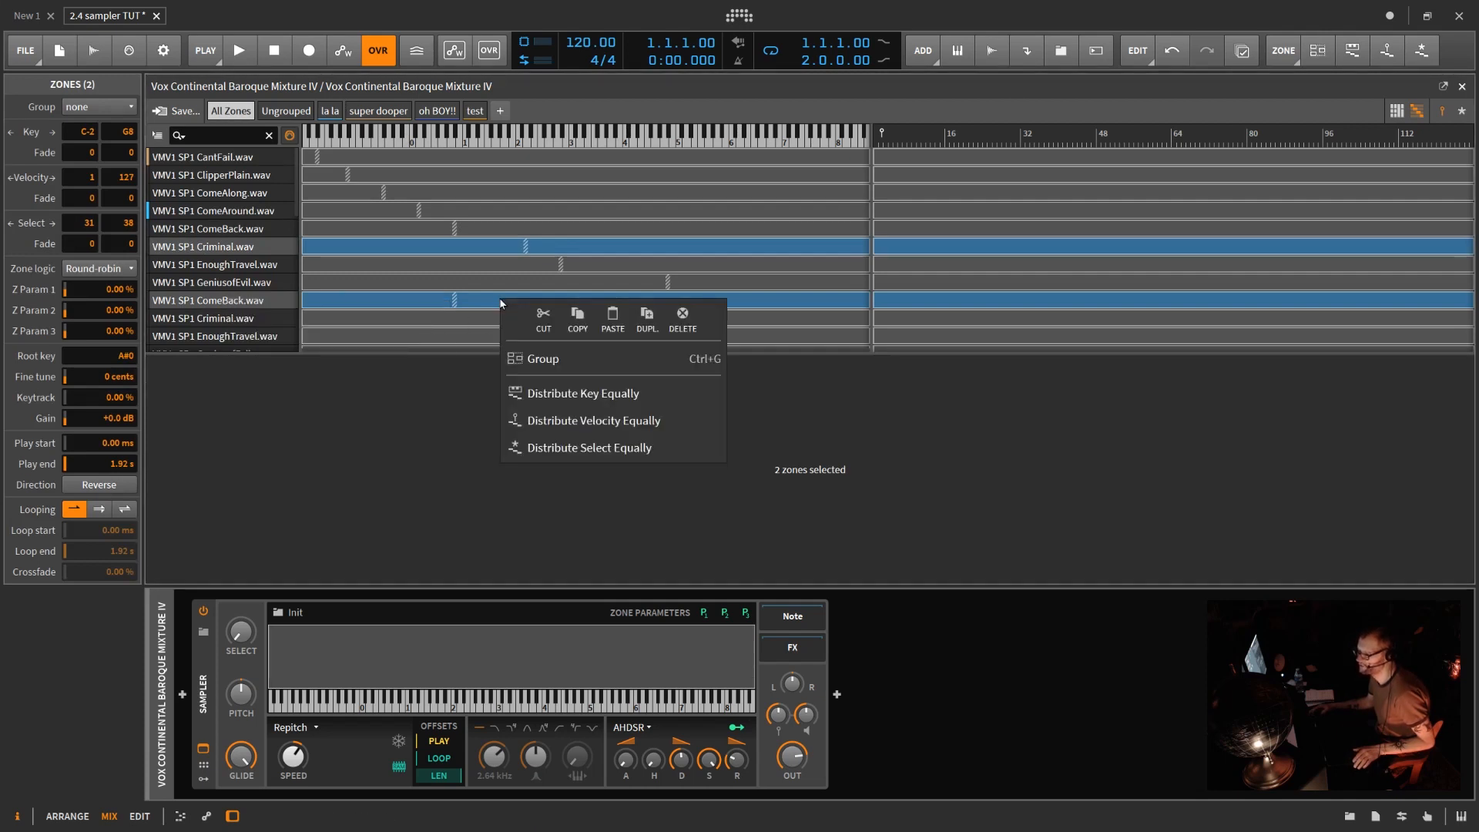
left_click(580, 323)
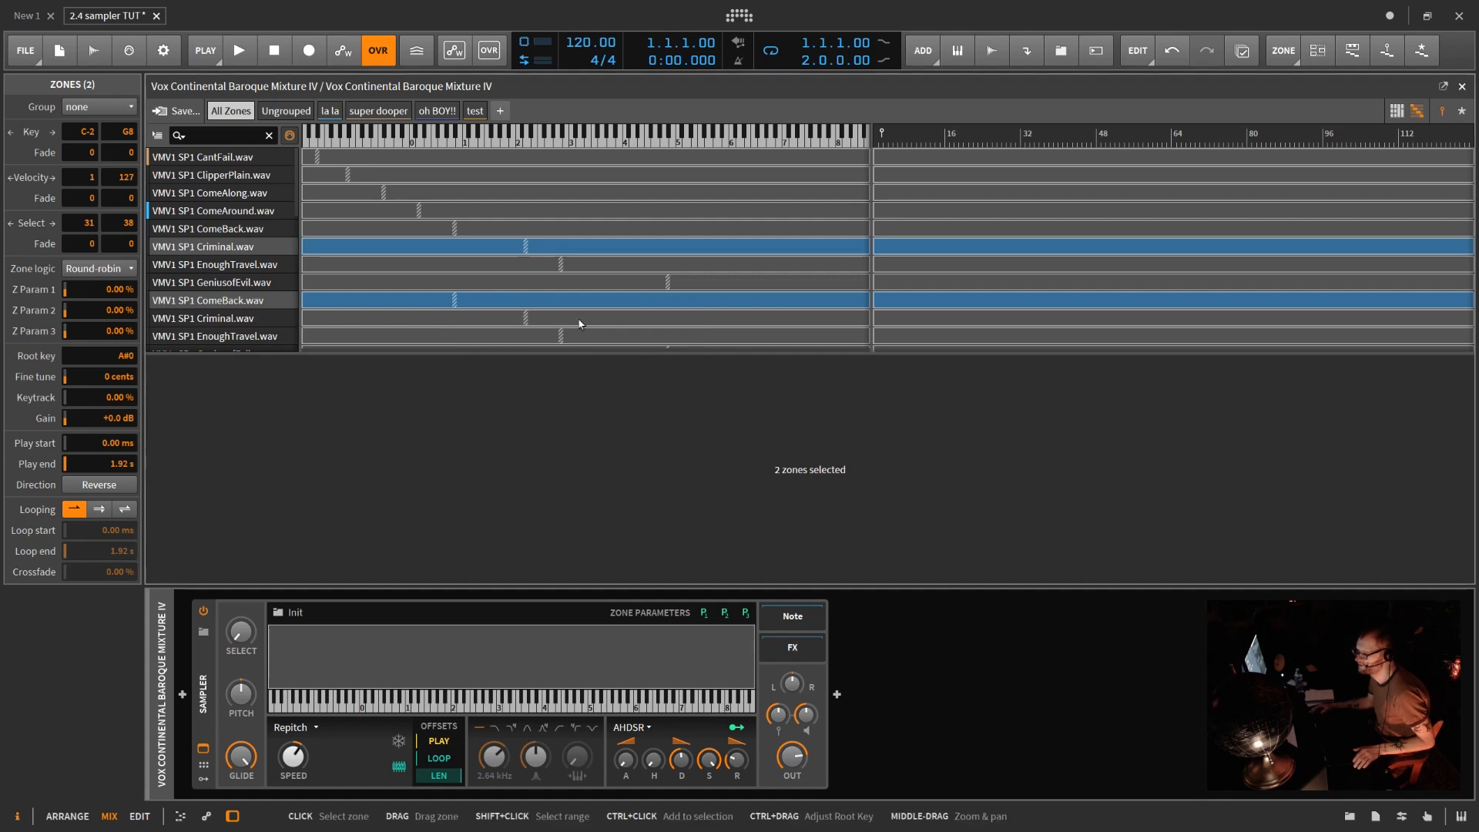
- Try to paste the two copied zones into the test group from its key area and zone list, and return to all zones
left_click(476, 110)
left_click(348, 226)
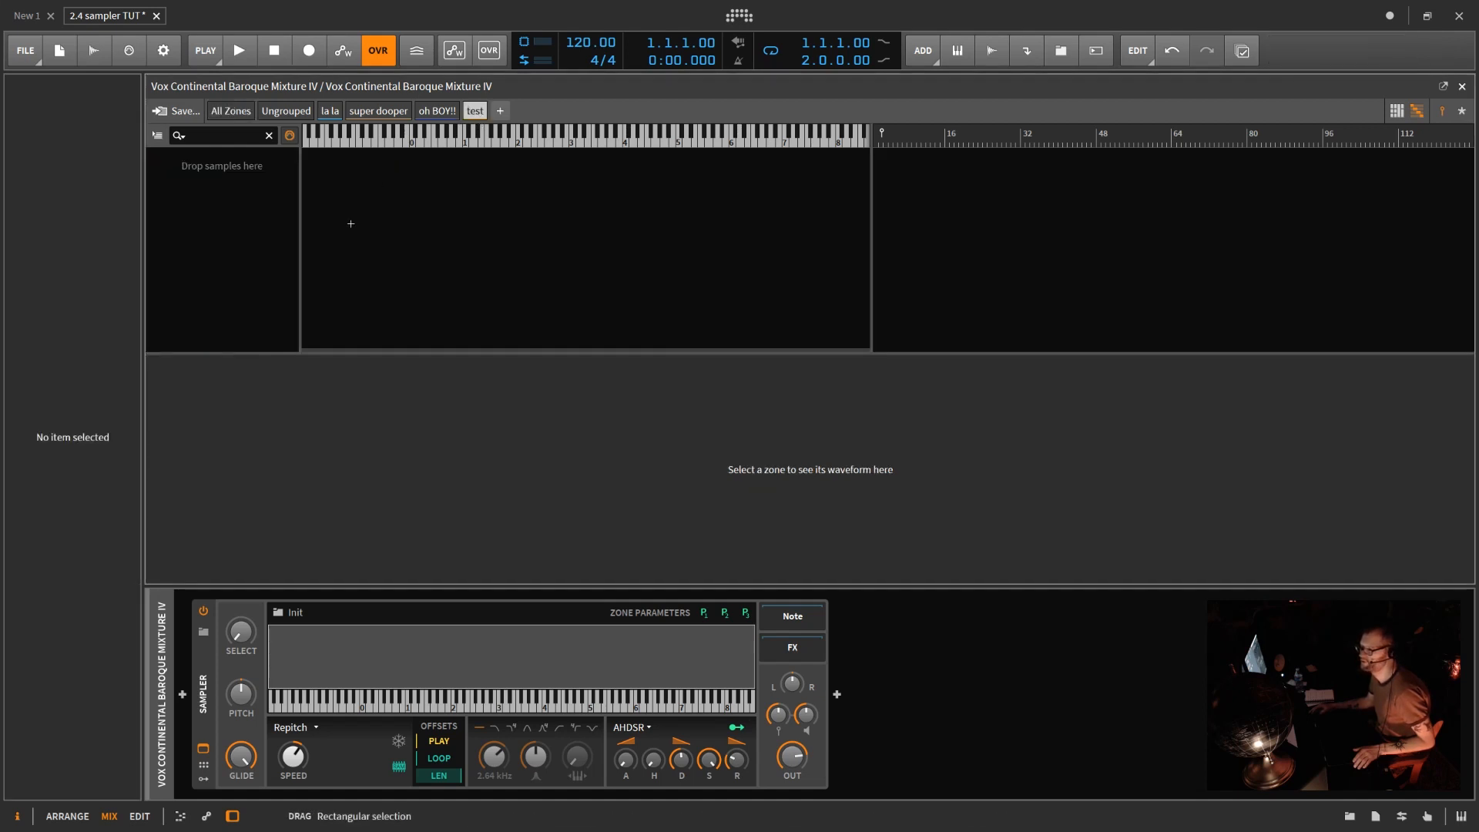
right_click(348, 226)
left_click(464, 237)
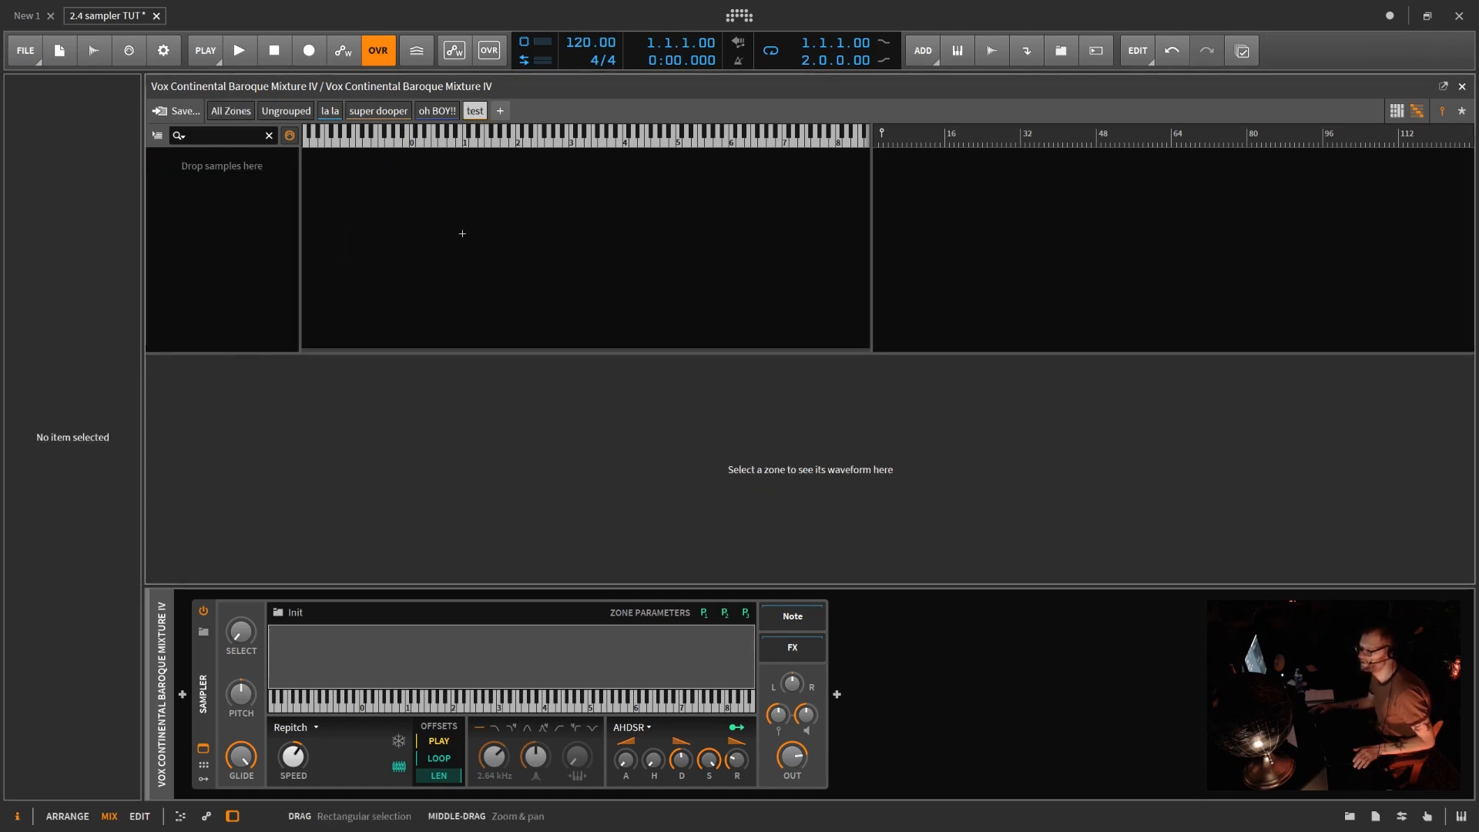
right_click(218, 241)
left_click(335, 260)
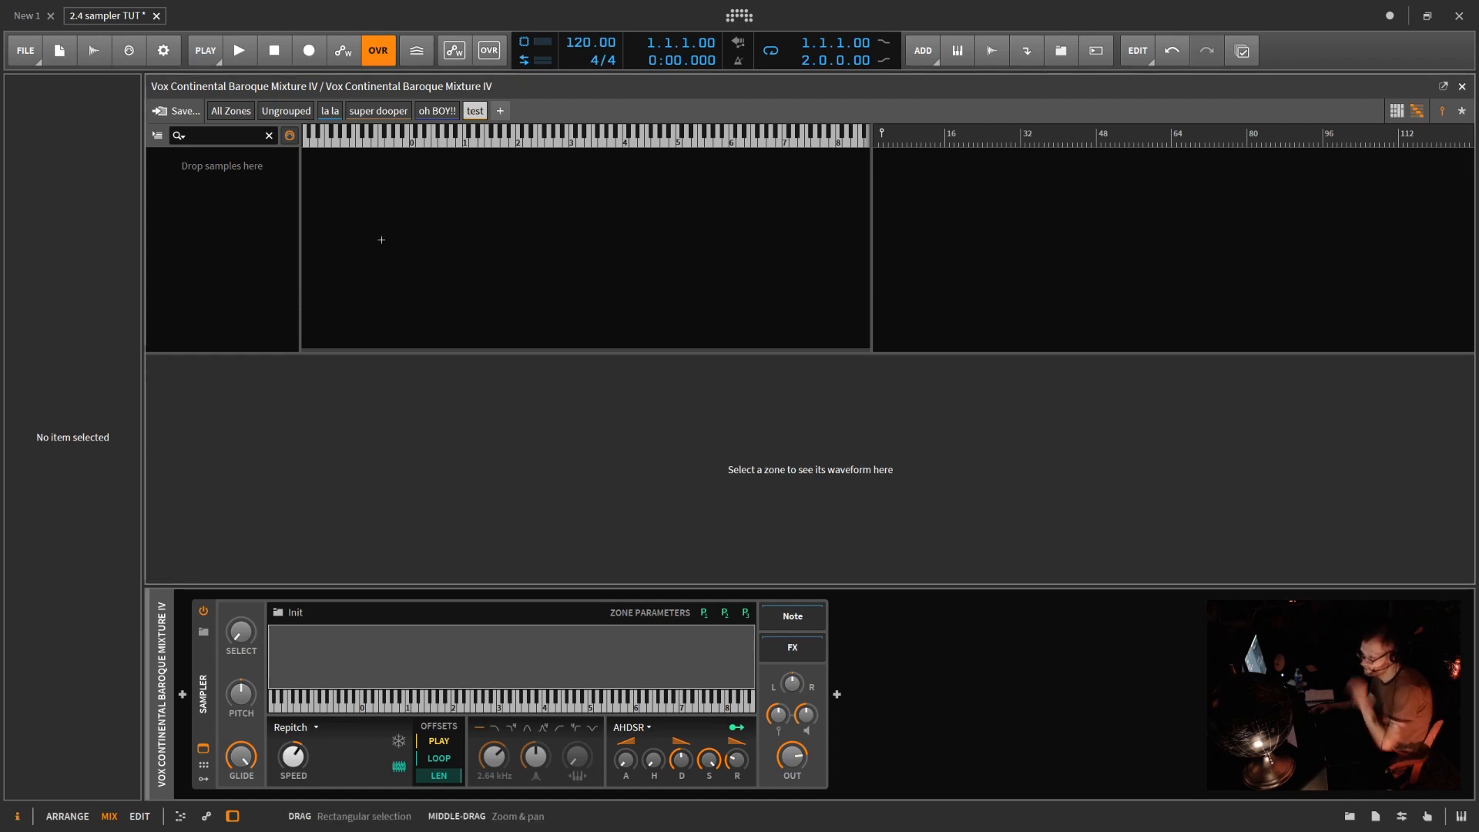
left_click(228, 116)
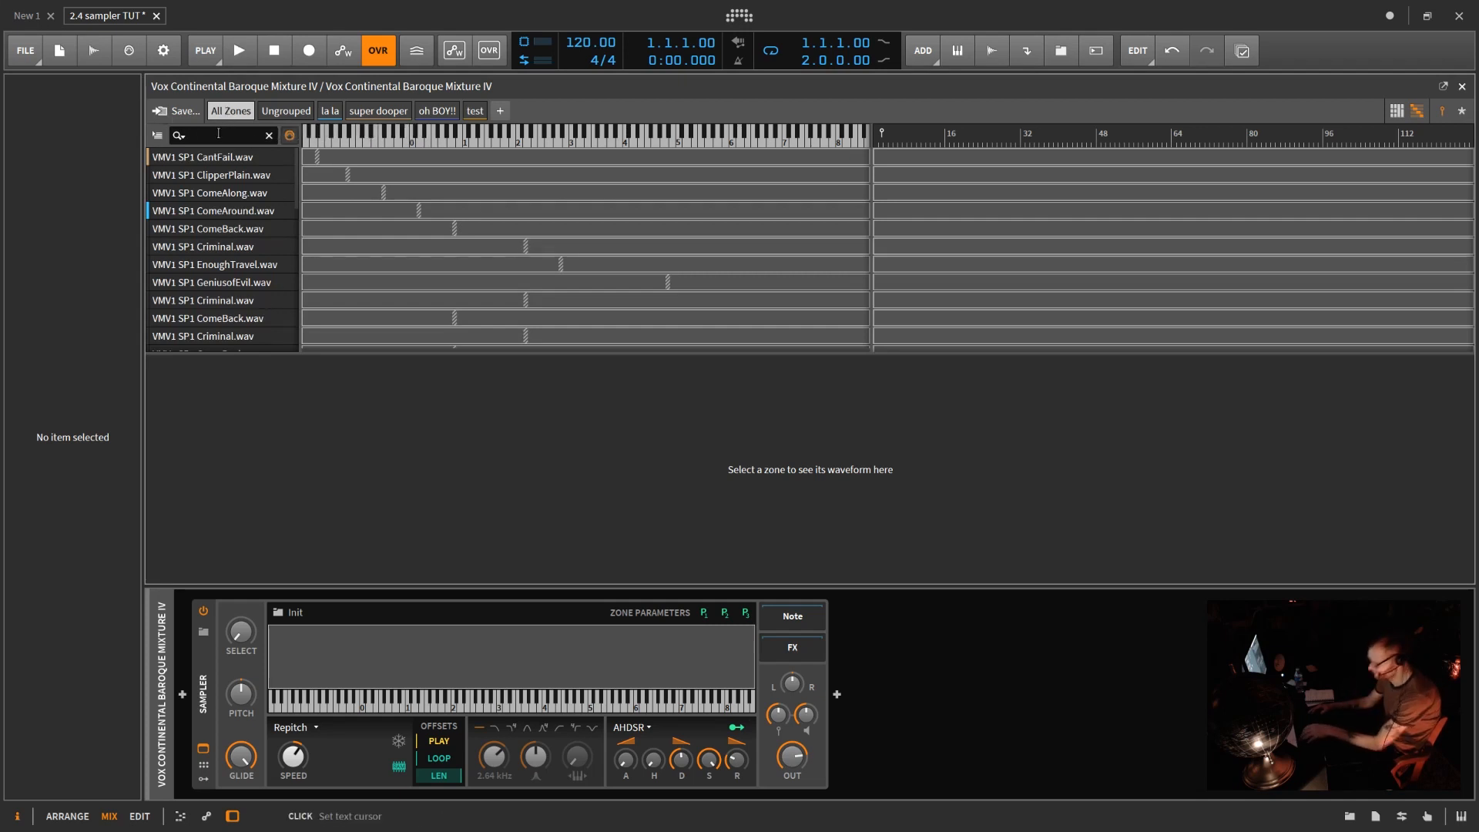
- Filter the zone list by "come", and clear the filter again
type("come")
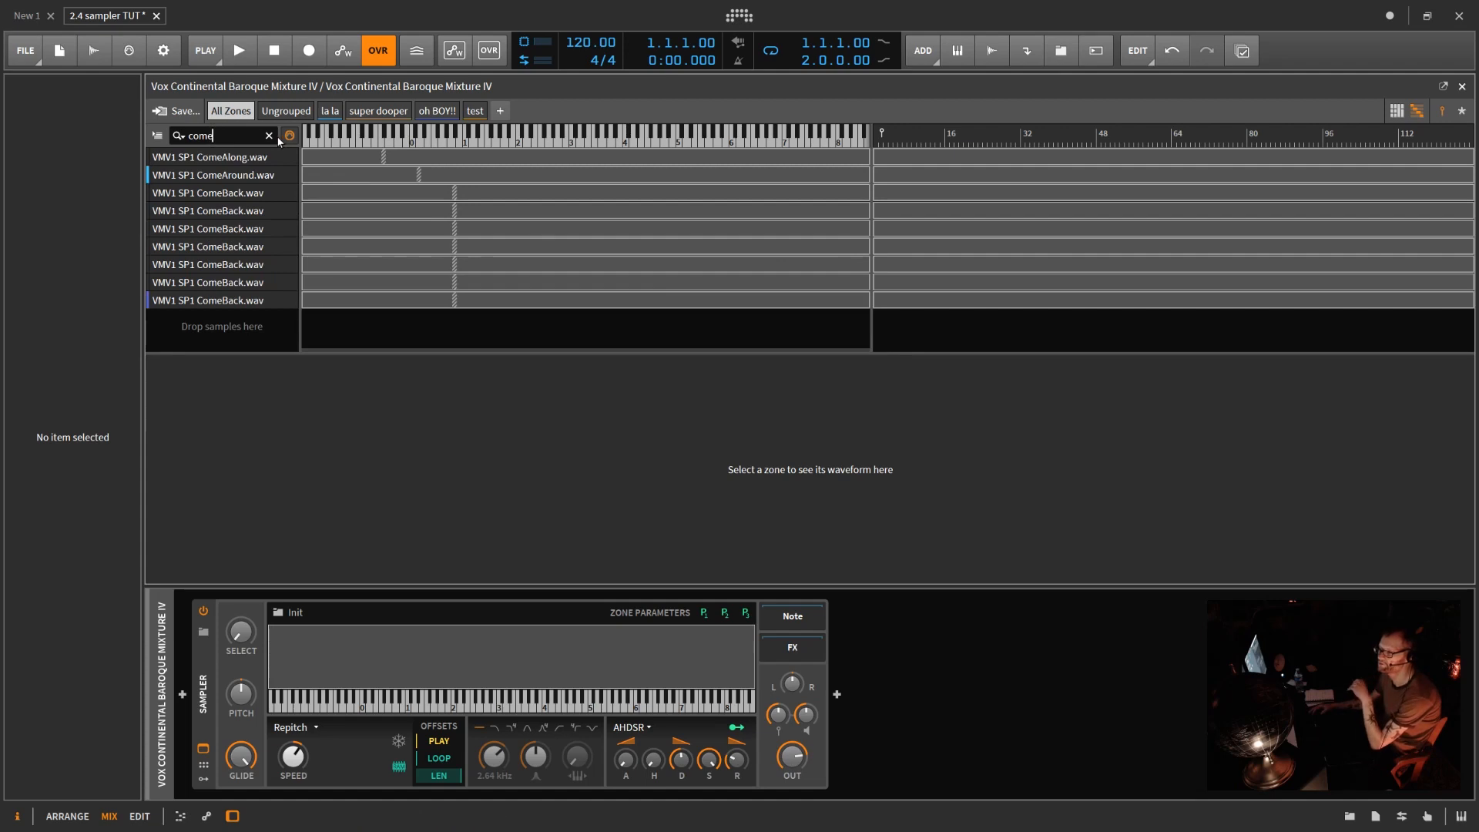
key("BackSpace")
key("BackSpace")
key("BackSpace")
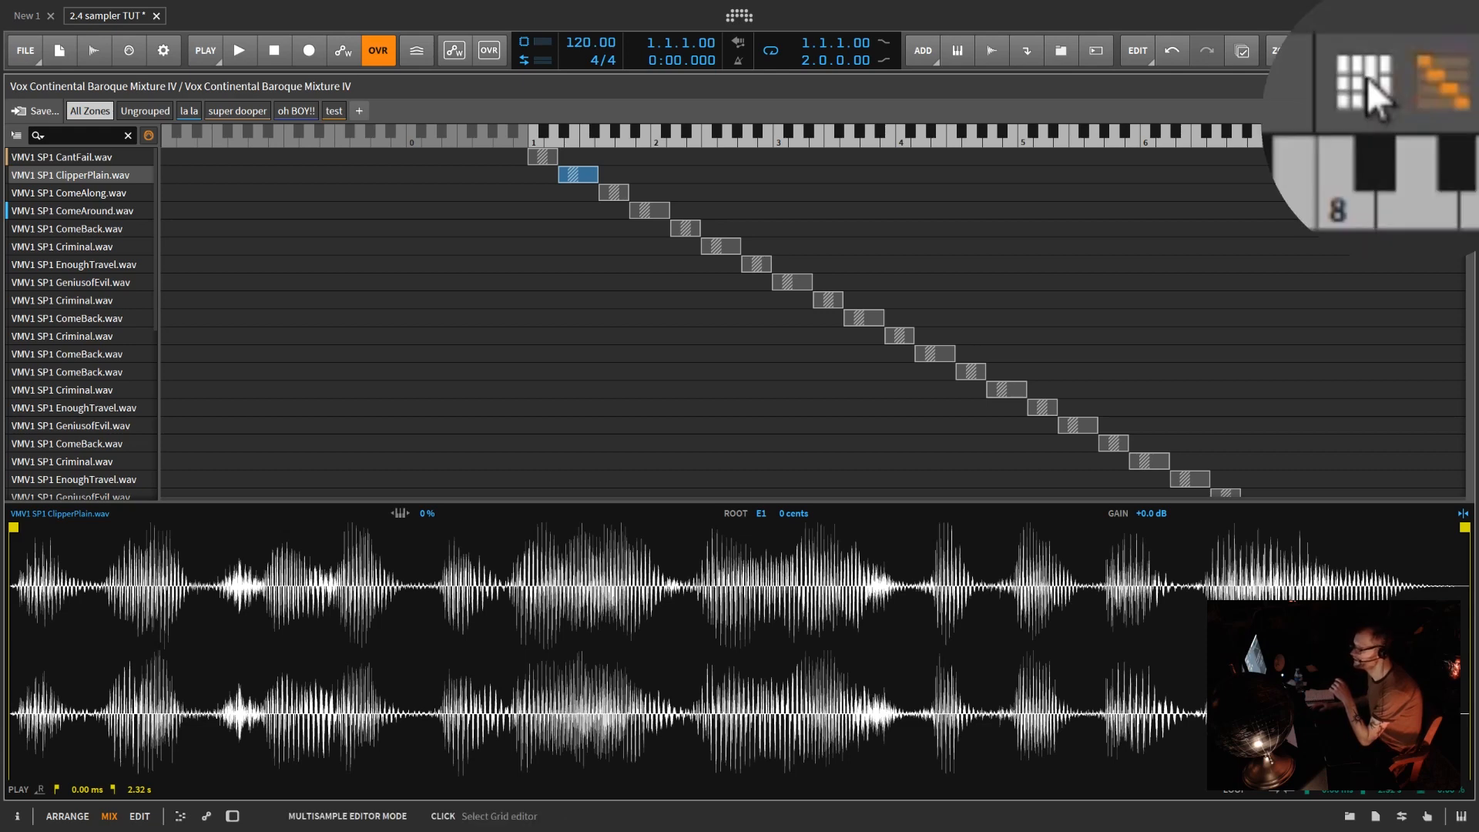
- Show the zones in the grid editor, slightly widen the zone list, and zoom in on the key range
left_click(1396, 110)
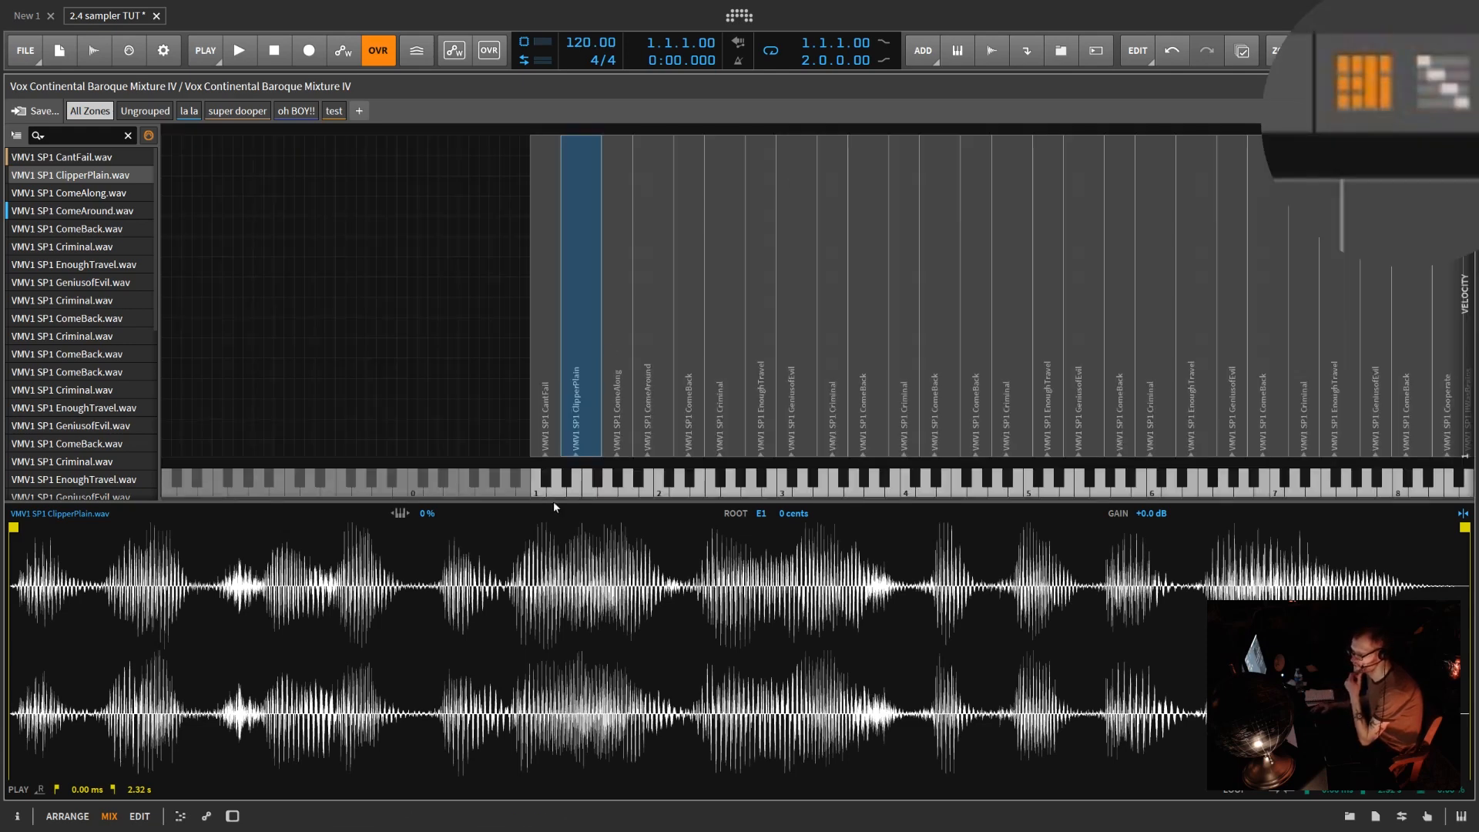
left_click_drag(655, 479, 617, 539)
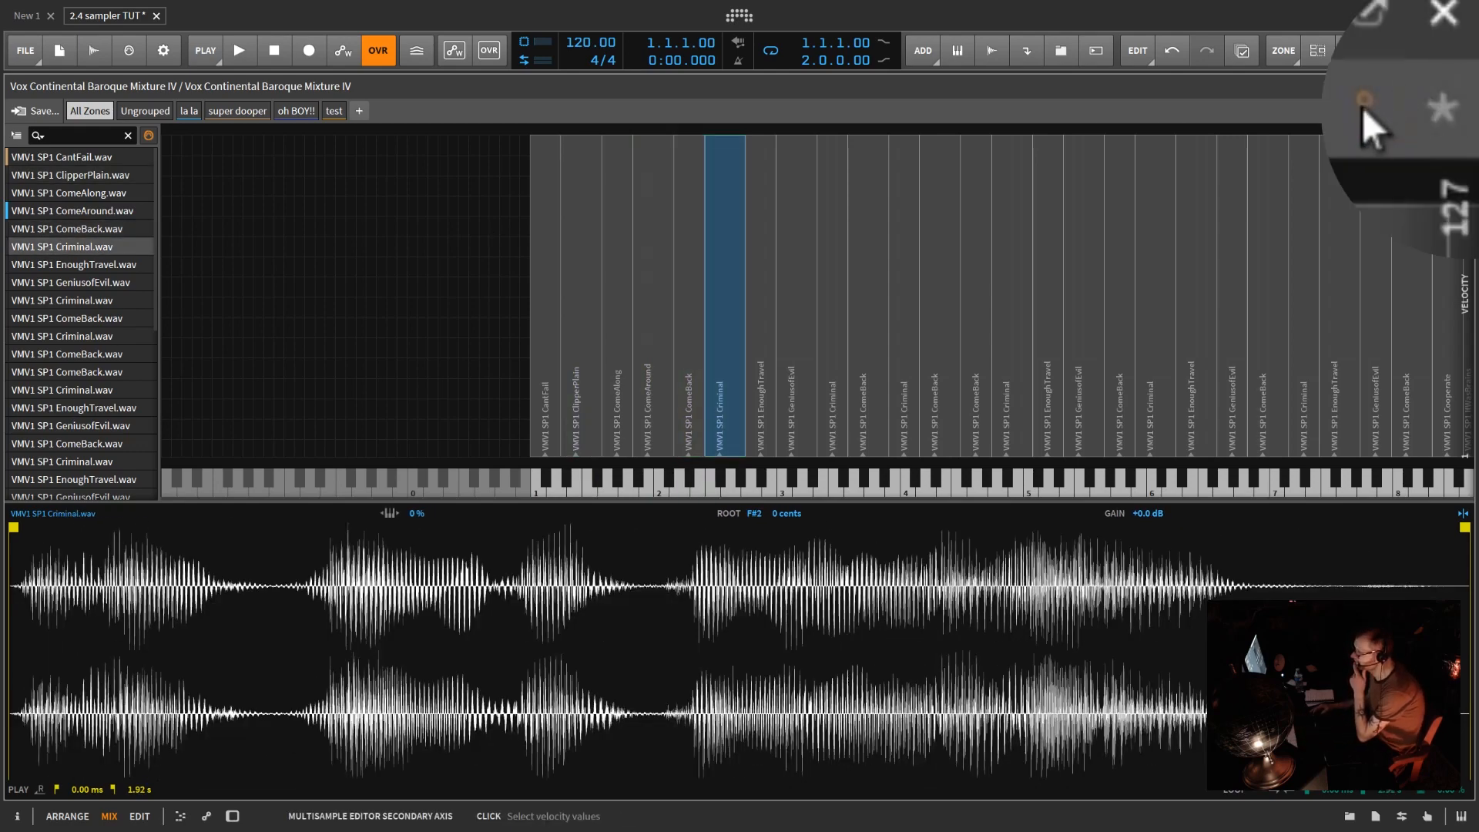
mouse_move(158, 384)
left_mouse_down()
mouse_move(786, 383)
mouse_move(170, 386)
left_mouse_up()
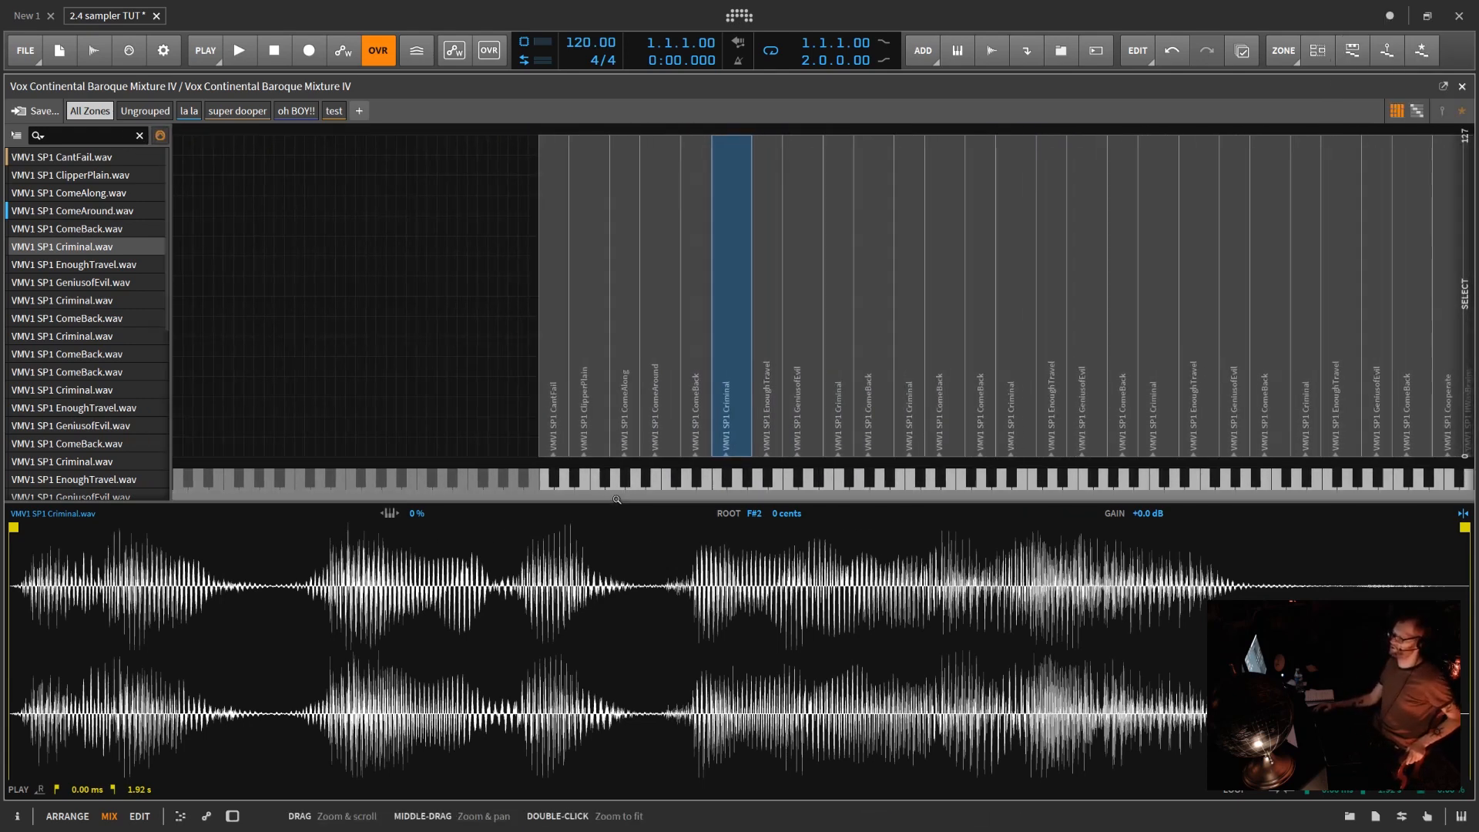
left_click_drag(730, 495, 927, 440)
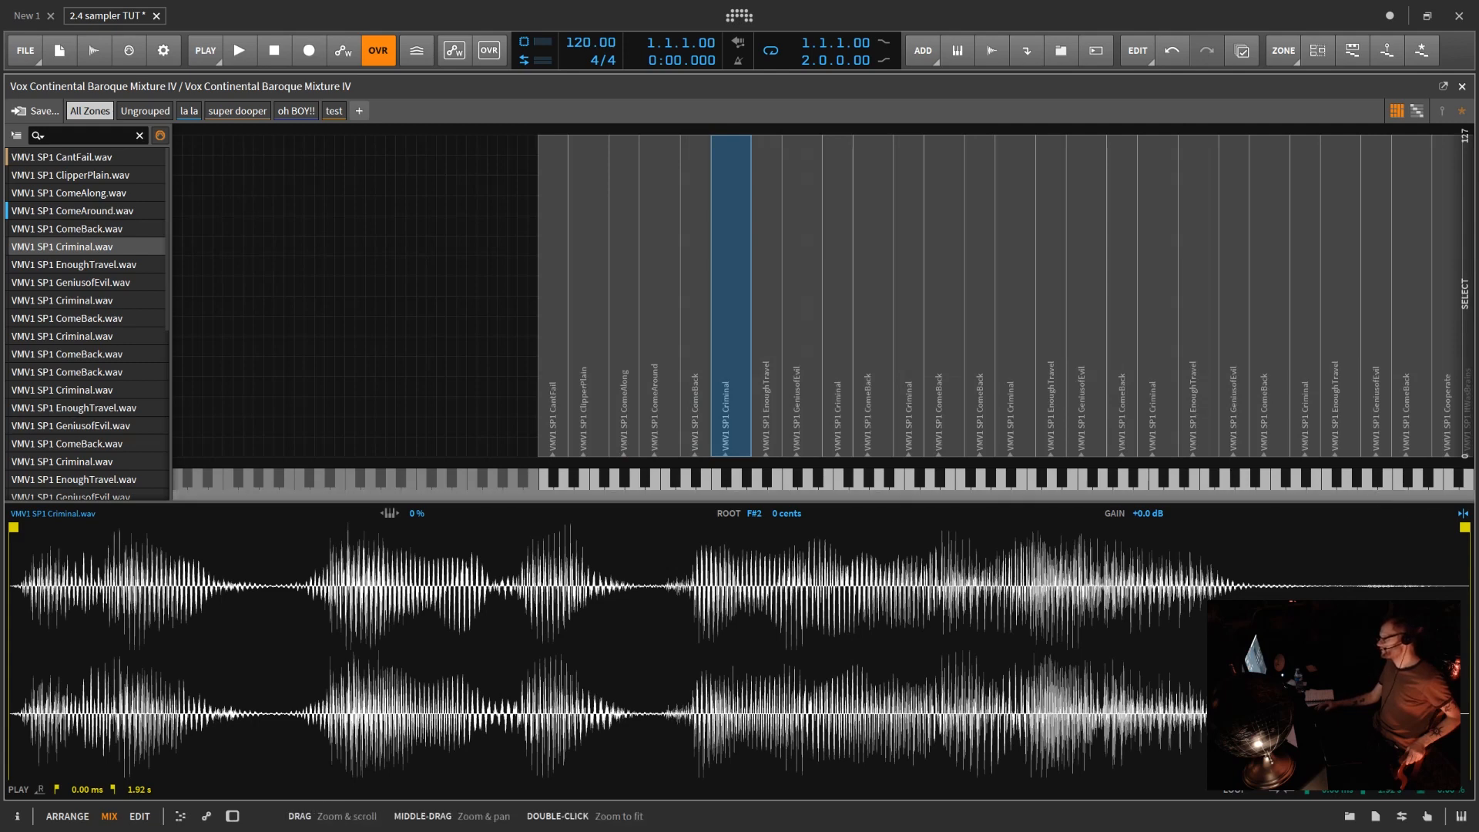
left_click_drag(732, 493, 757, 500)
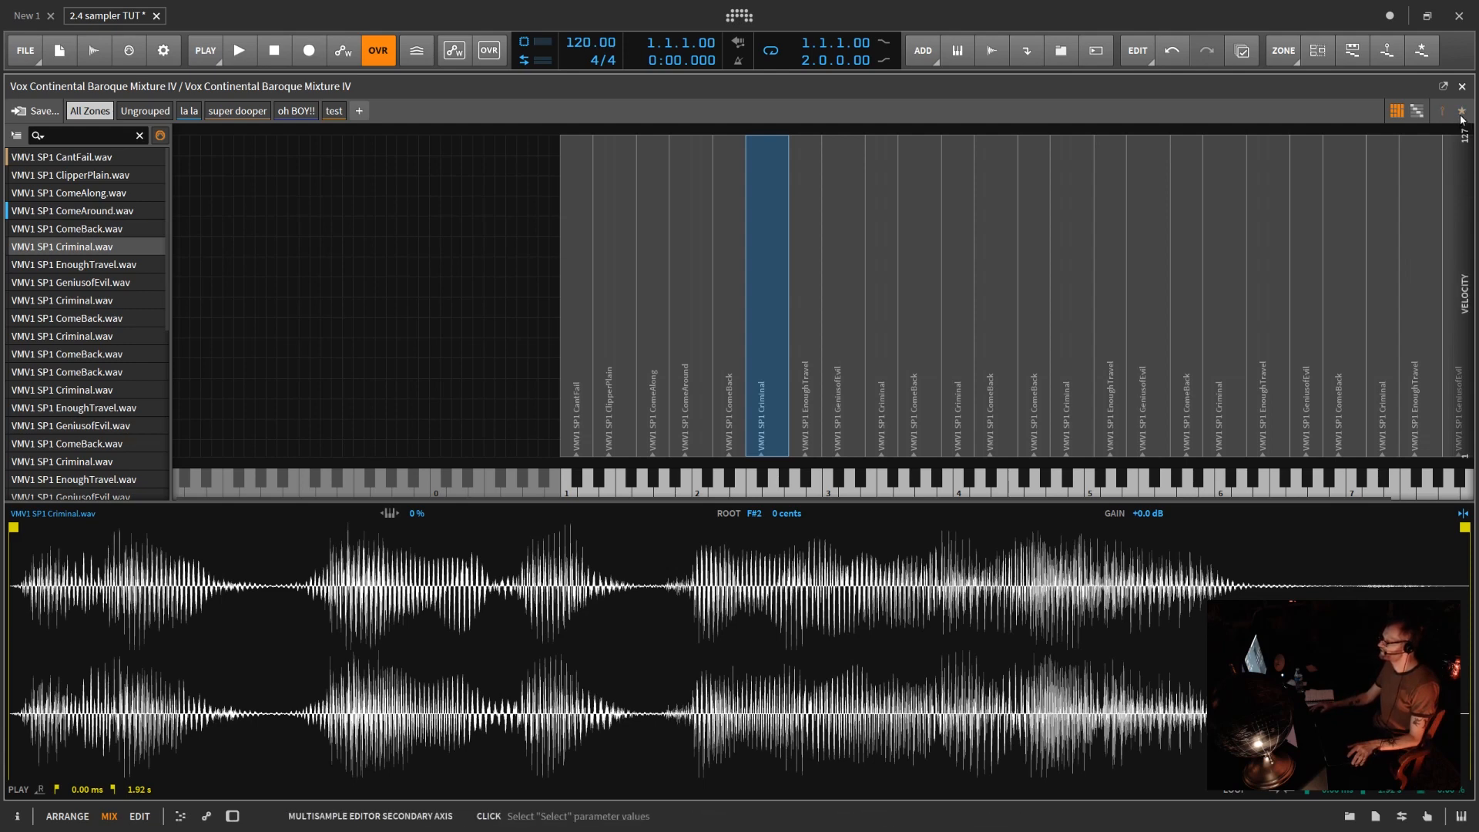
- Lower the upper Select limit of the EnoughTravel zone in octave 6 and the Criminal zone in octave 3
left_click(1257, 173)
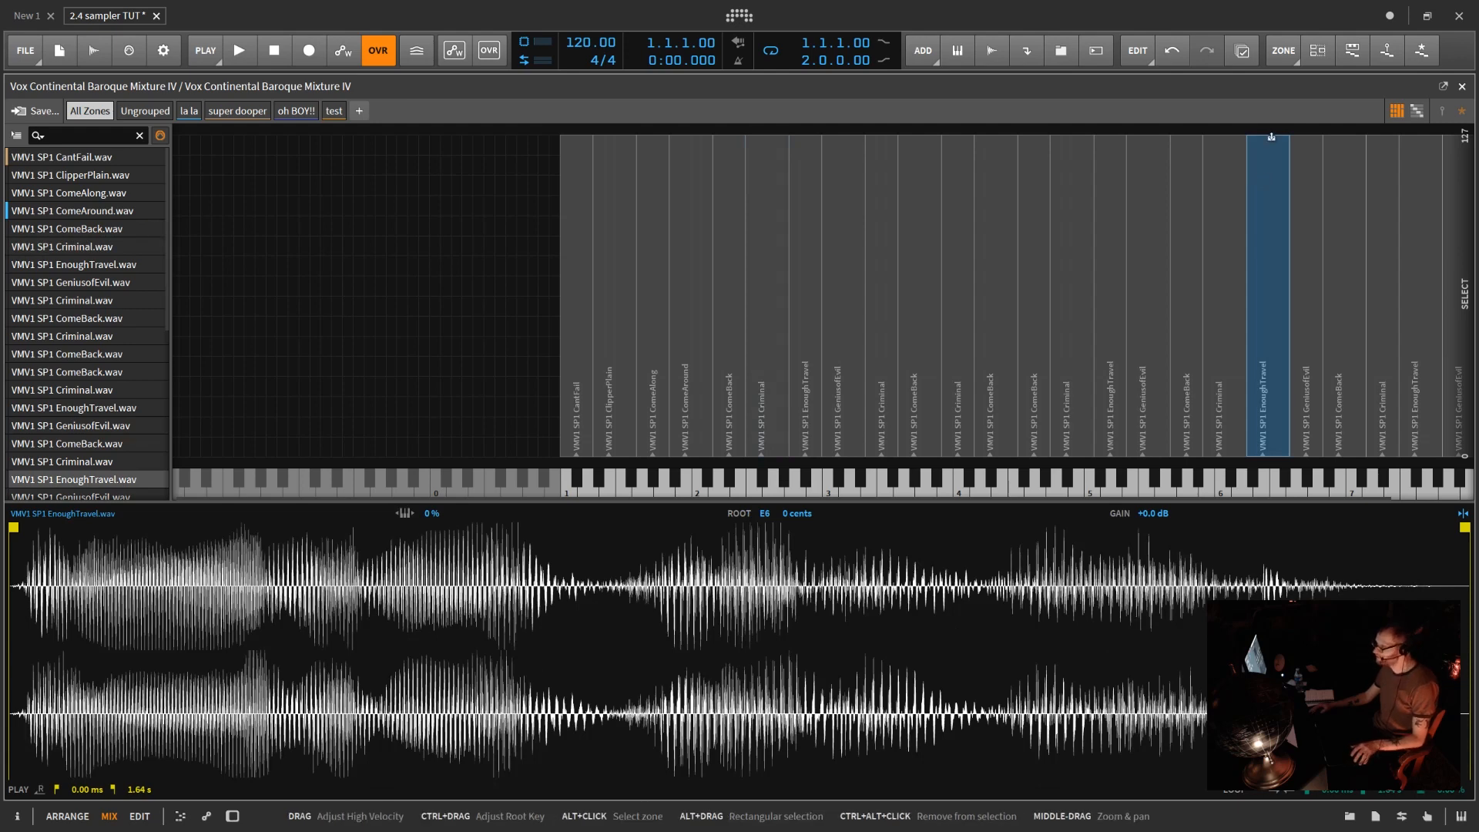
left_click_drag(1266, 137, 1268, 281)
left_click(881, 138)
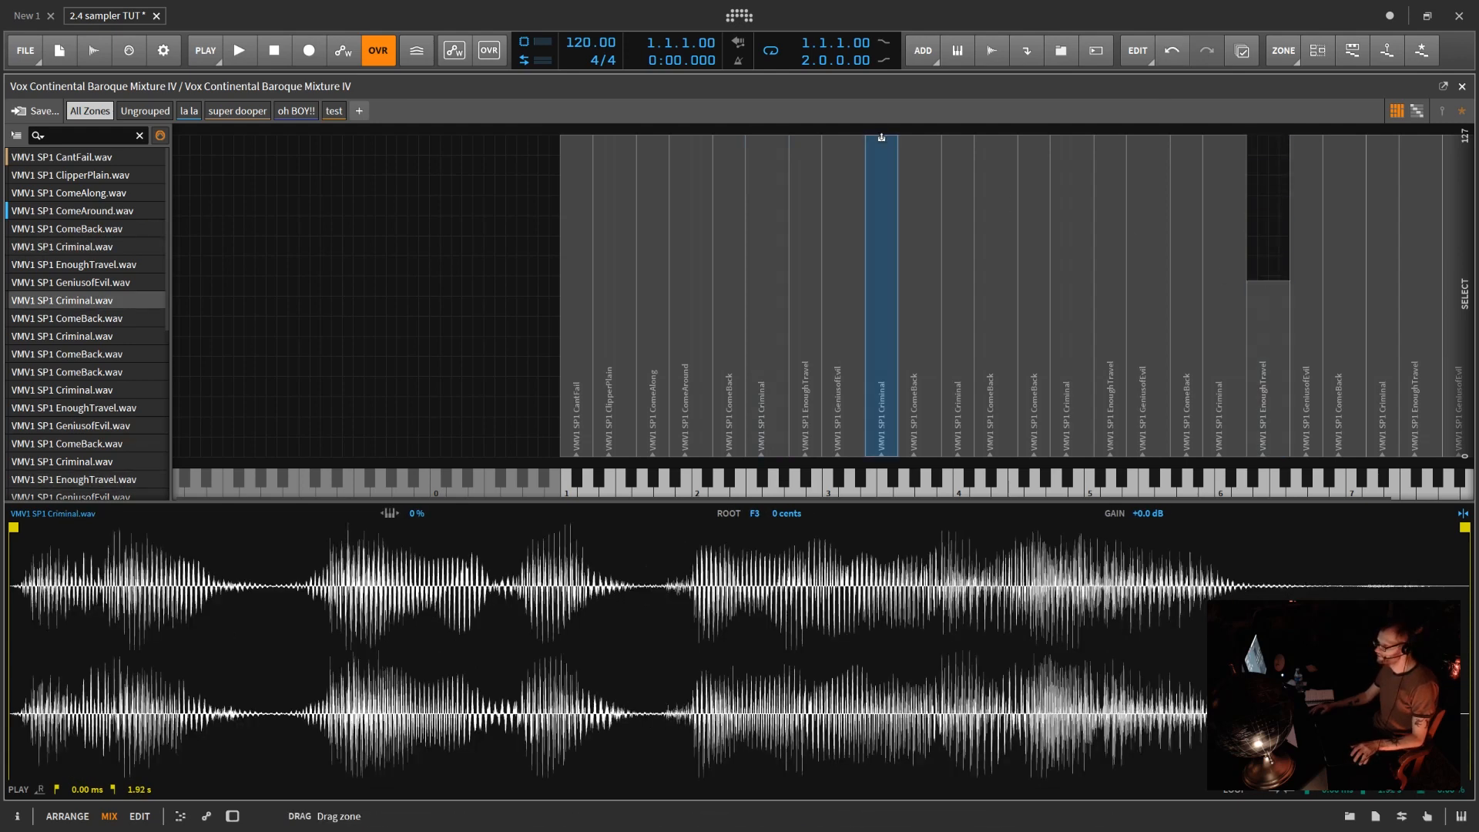
left_click_drag(882, 137, 892, 303)
- Select all zones and narrow their Select ranges together, lowering the upper limits and raising the lower limits
left_click_drag(456, 287, 1468, 350)
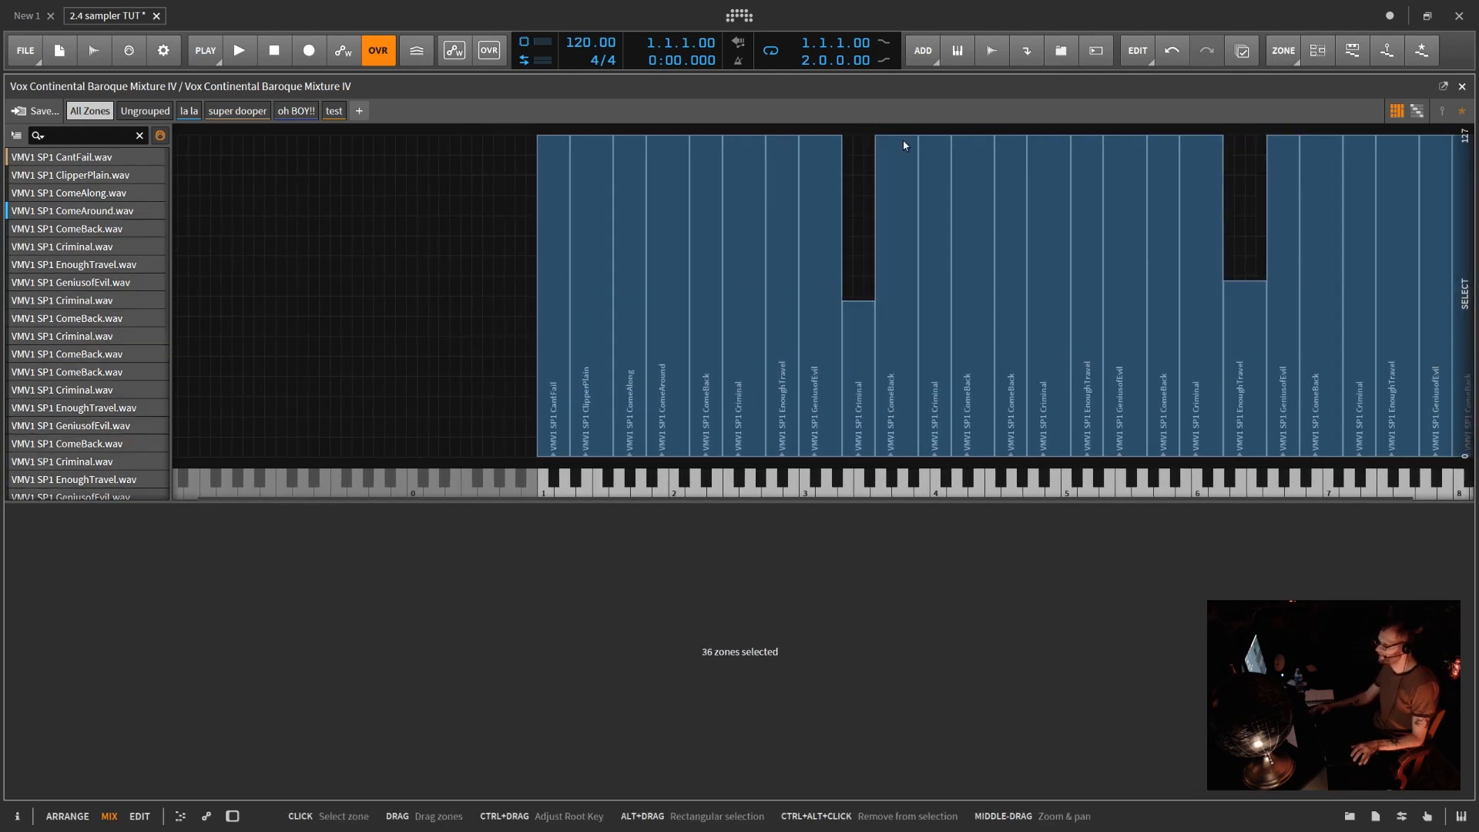
left_click_drag(904, 140, 926, 248)
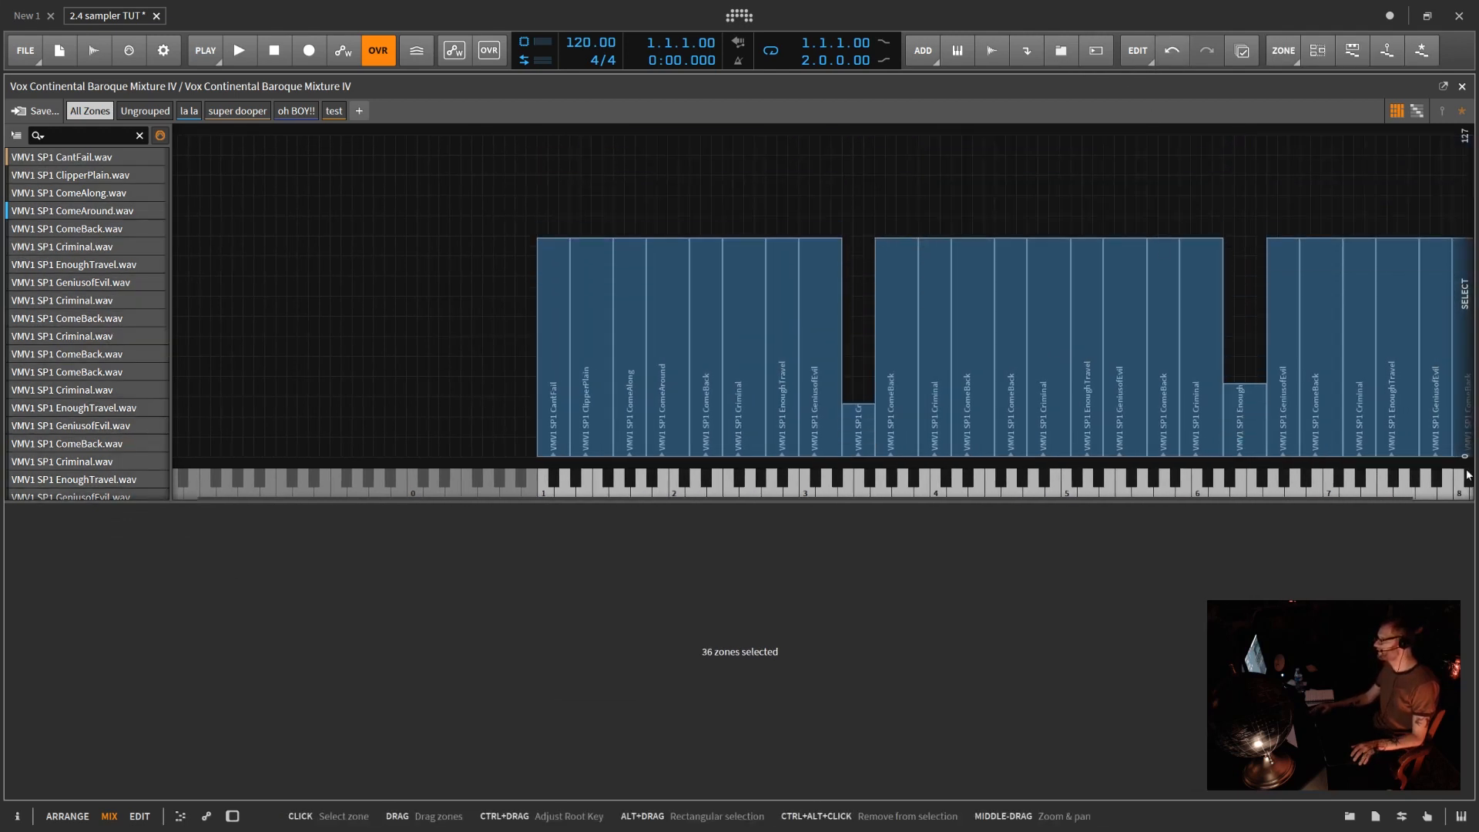
left_click_drag(1392, 453, 1390, 414)
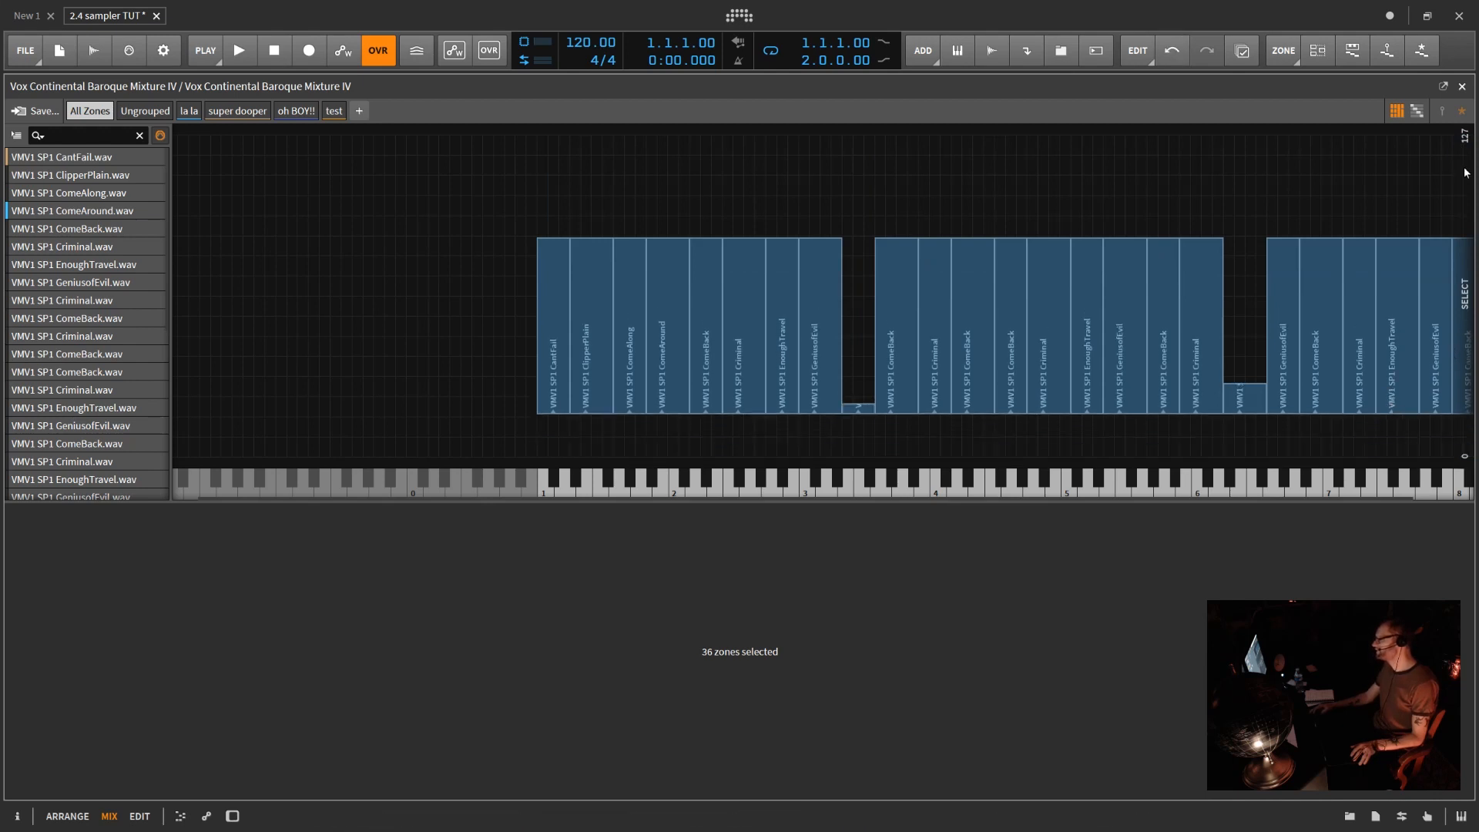
- Display velocity on the grid's vertical axis, select all zones, and distribute their velocity ranges equally
left_click(1442, 112)
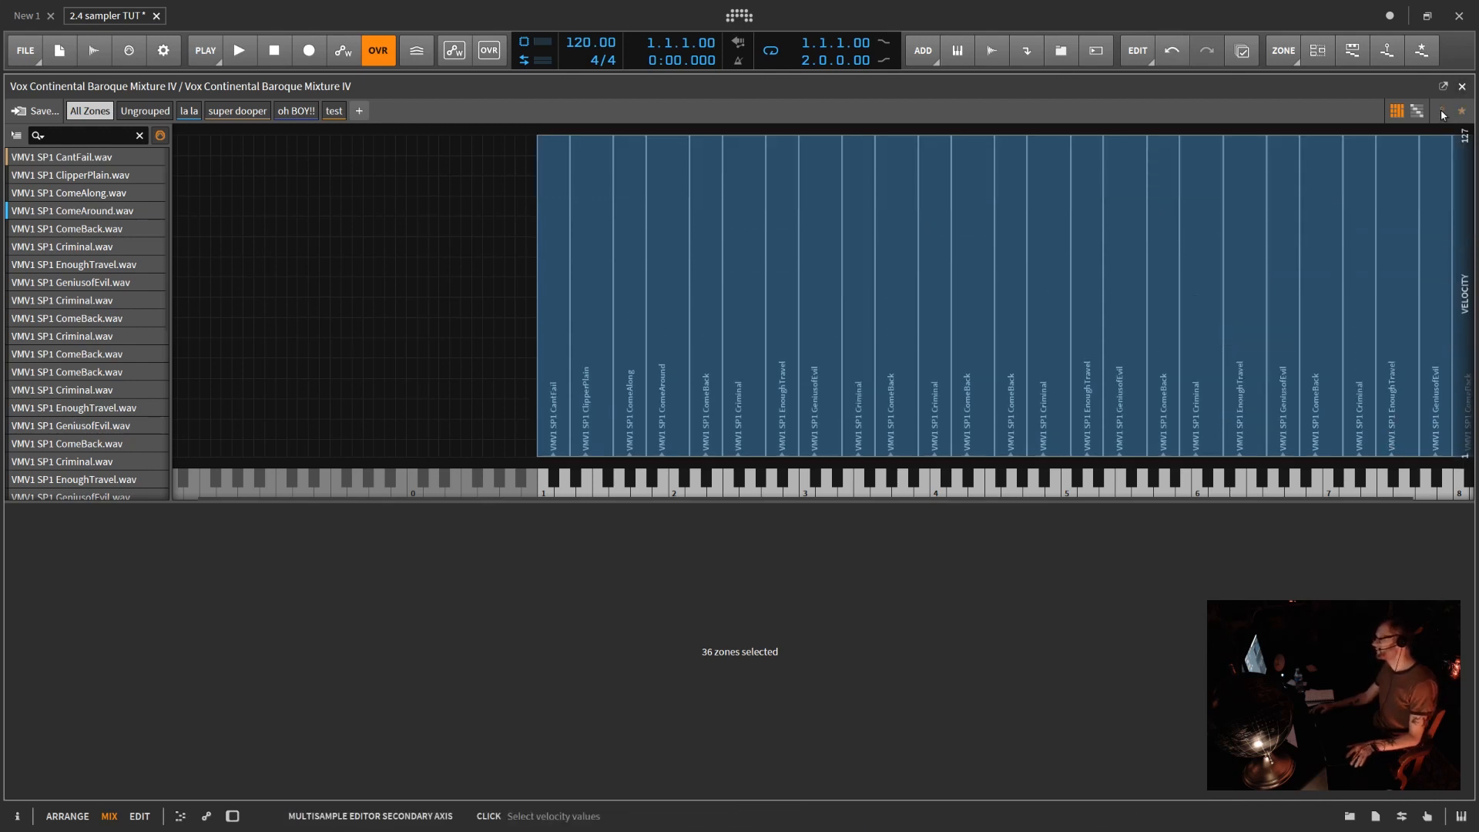
left_click_drag(481, 275, 1469, 453)
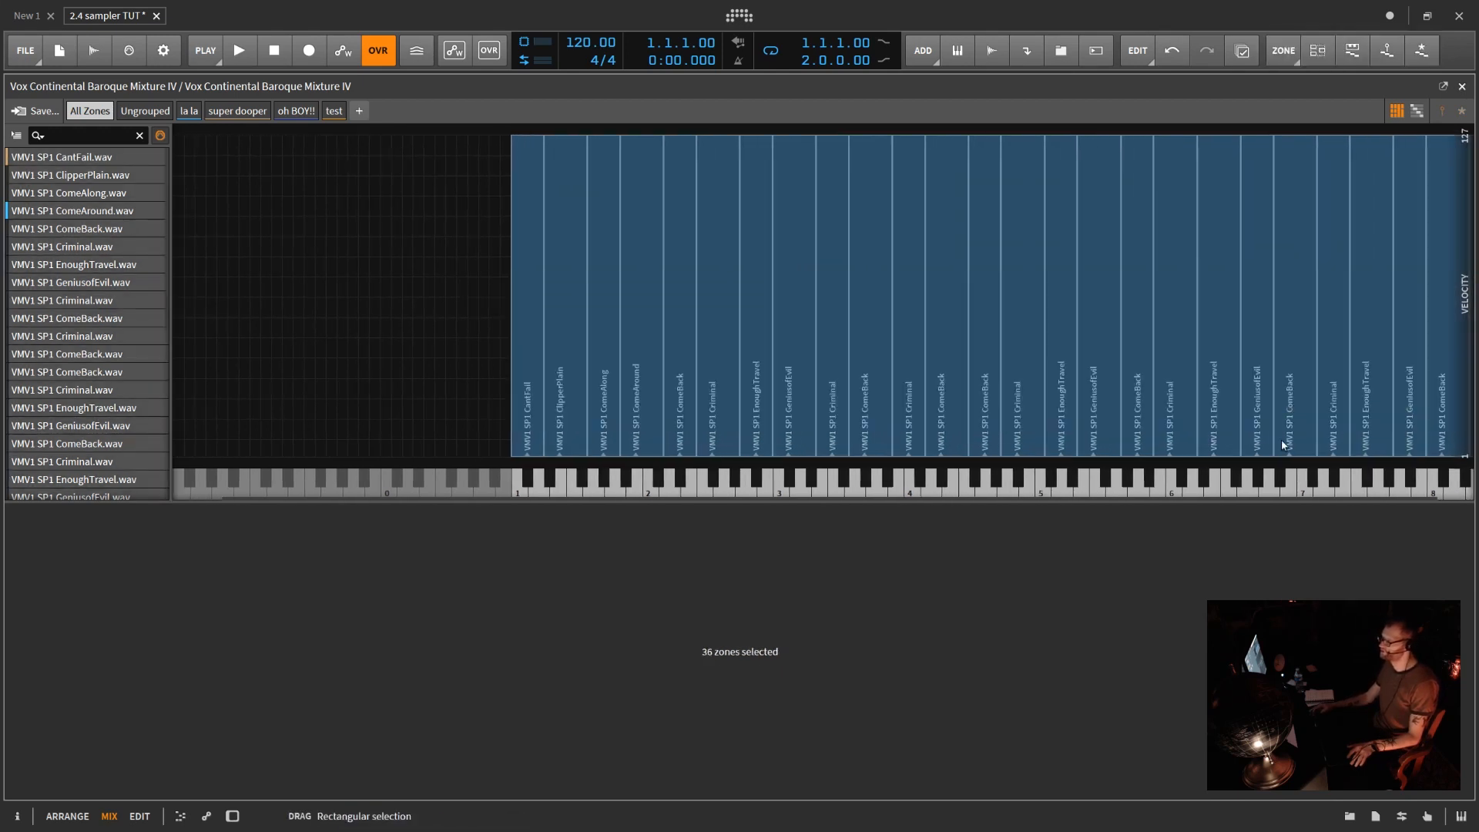
left_click_drag(456, 308, 1467, 407)
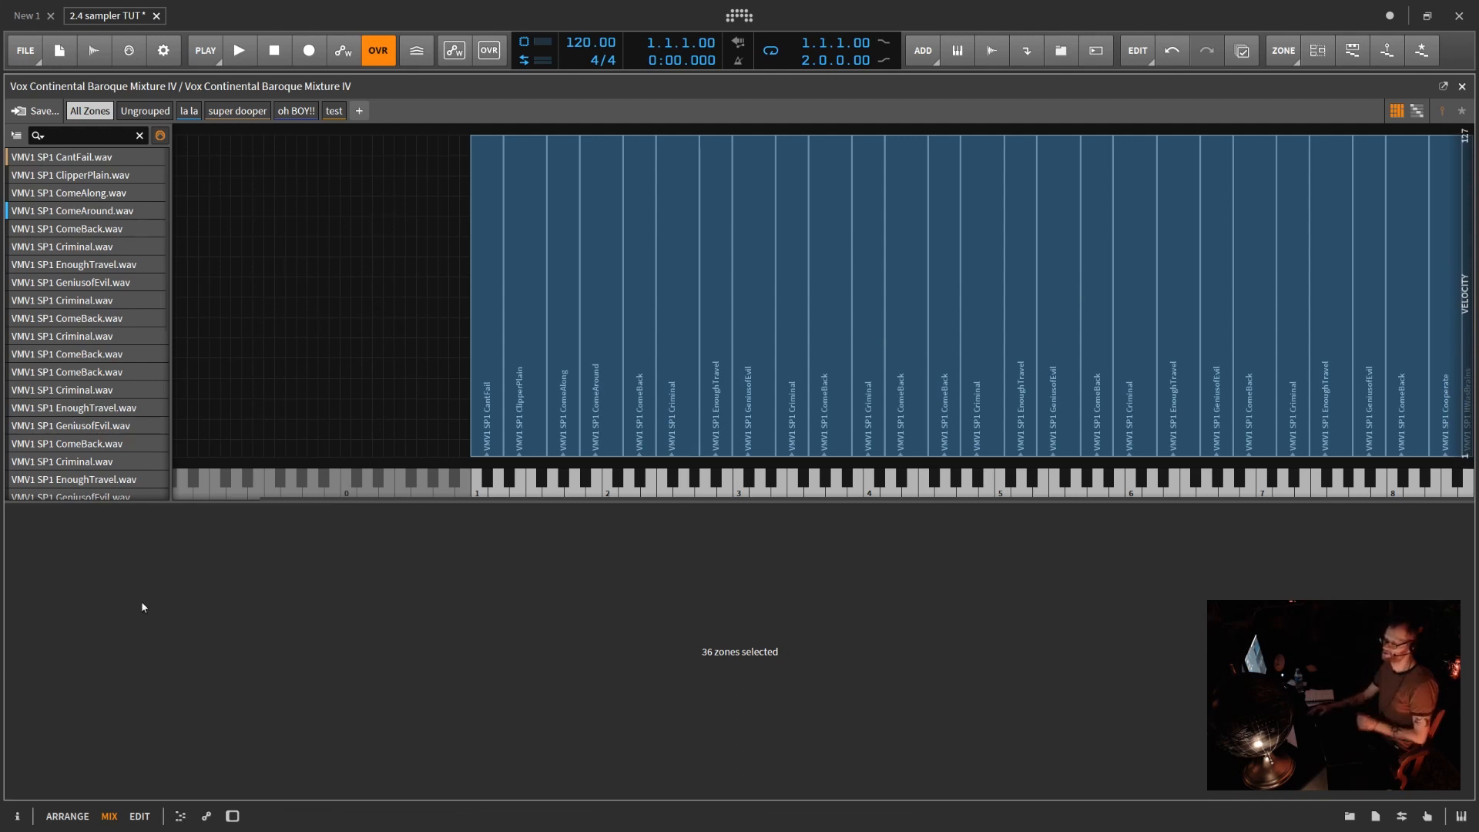
right_click(566, 313)
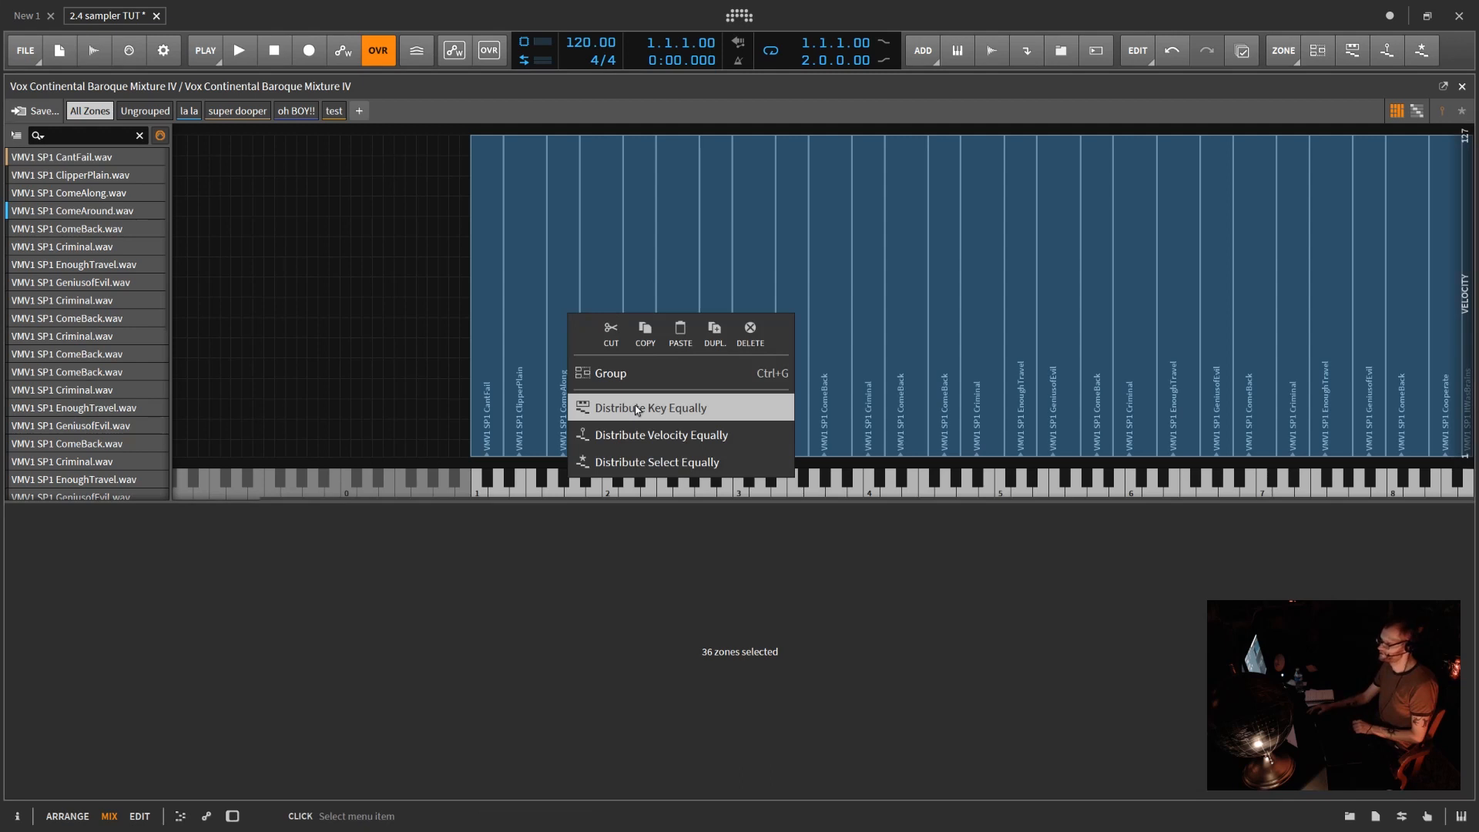
left_click(642, 436)
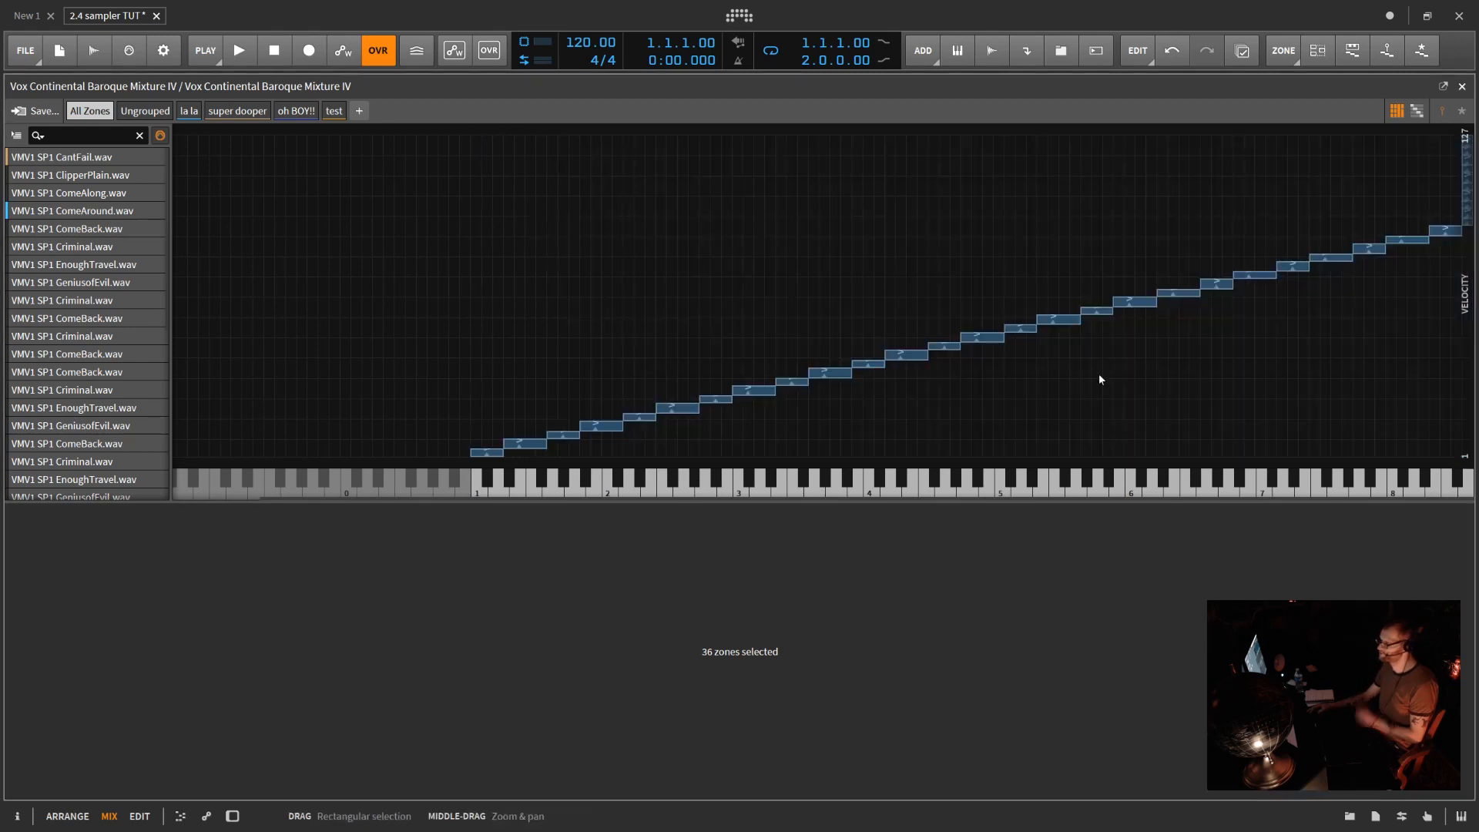
- Clear the selection, examine the staggered velocity ranges along the upper keys, and select the Headquarter zone
left_click_drag(1368, 153, 1383, 216)
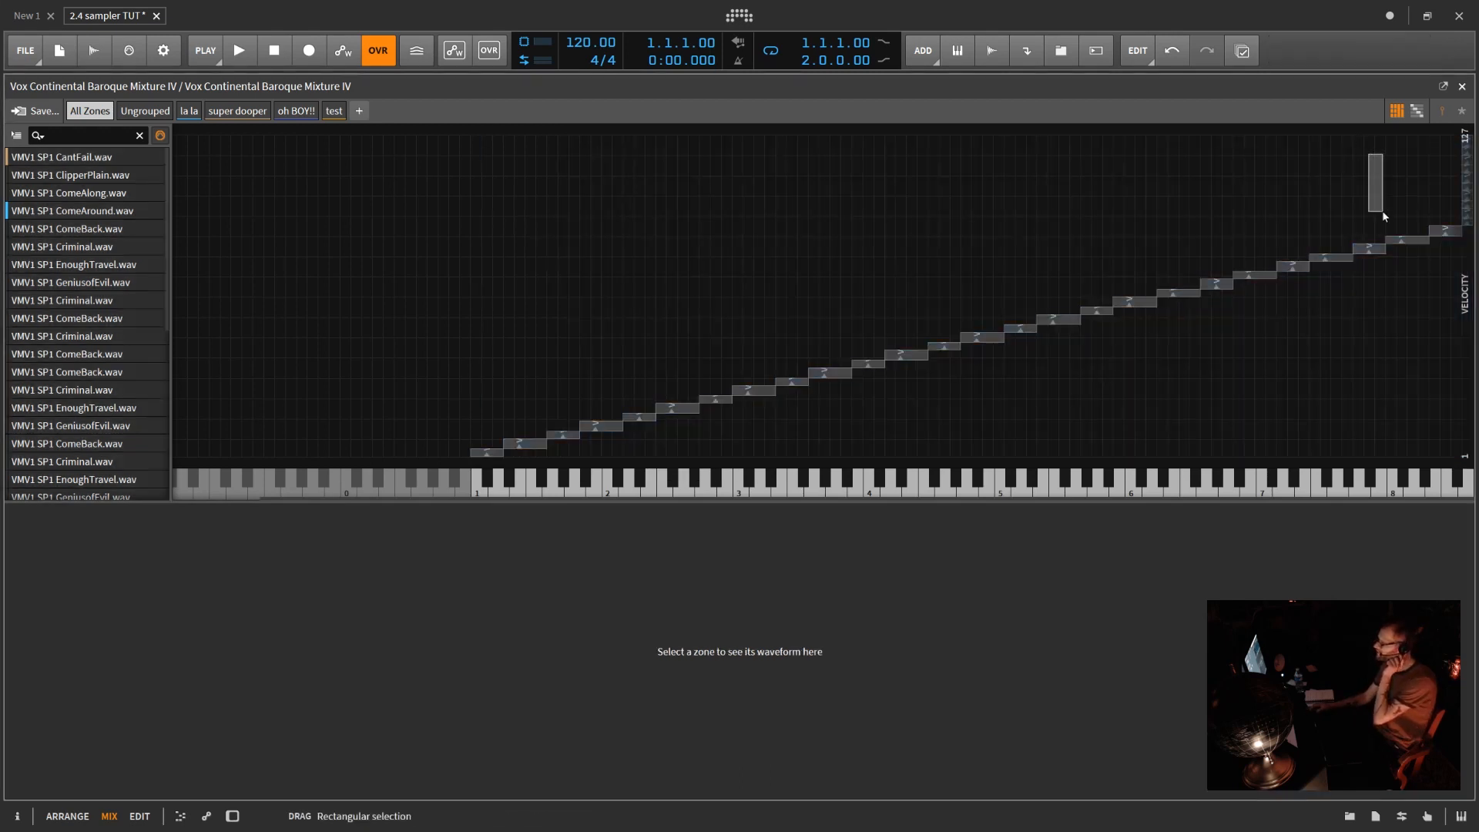
left_click_drag(1112, 495, 1248, 444)
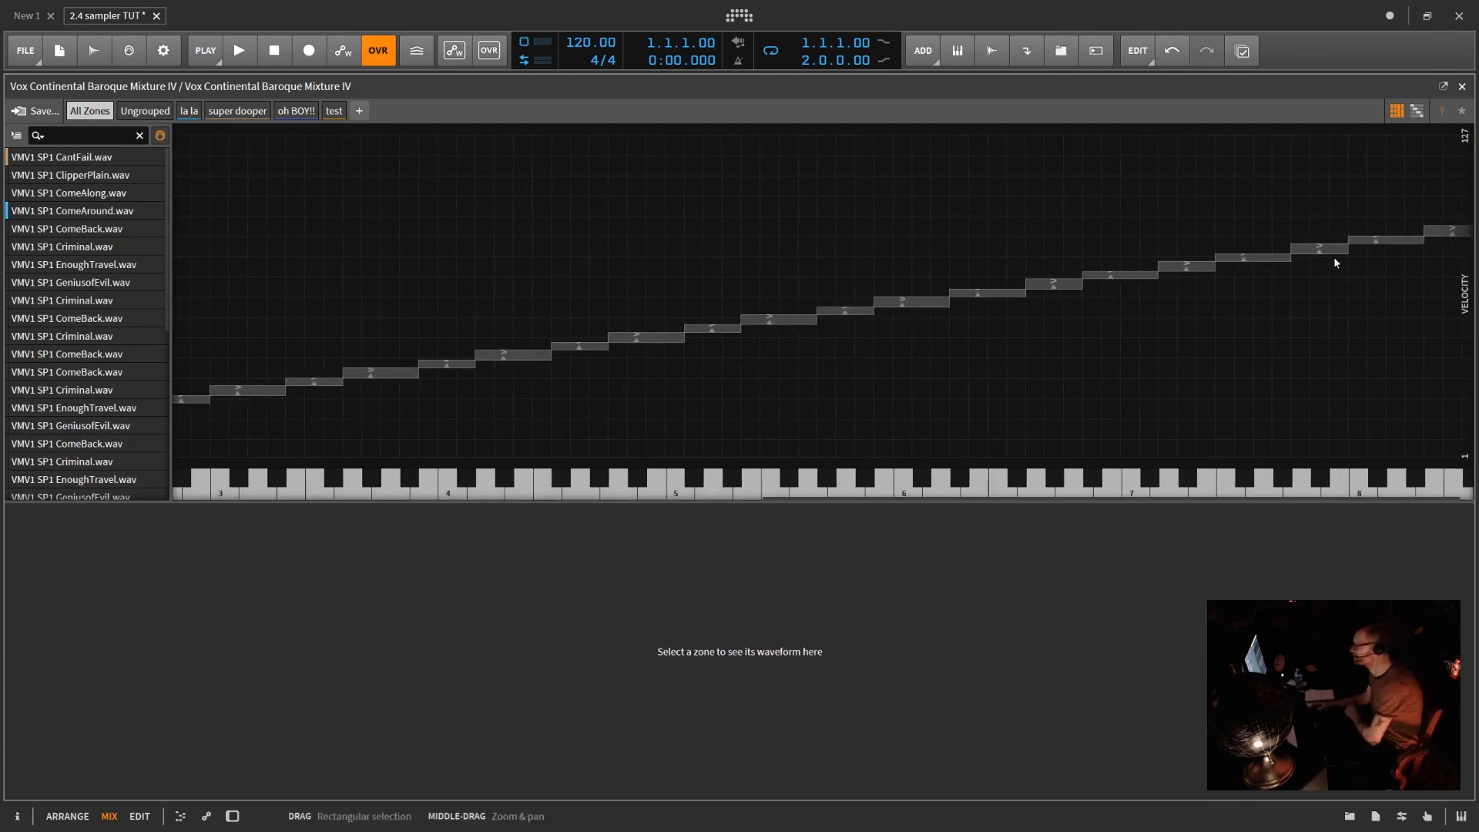
left_click_drag(1205, 499, 1235, 493)
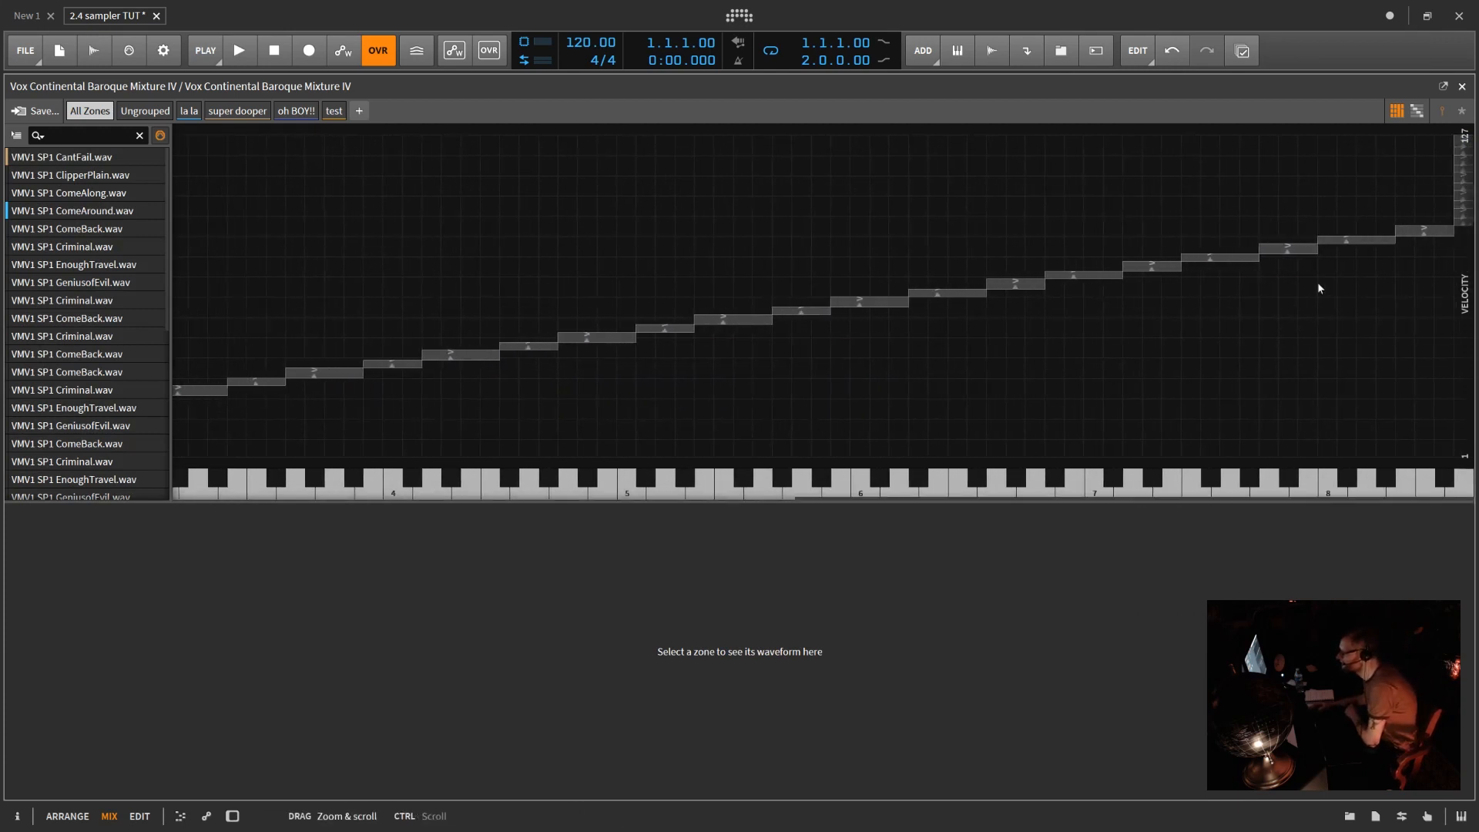
left_click(1461, 167)
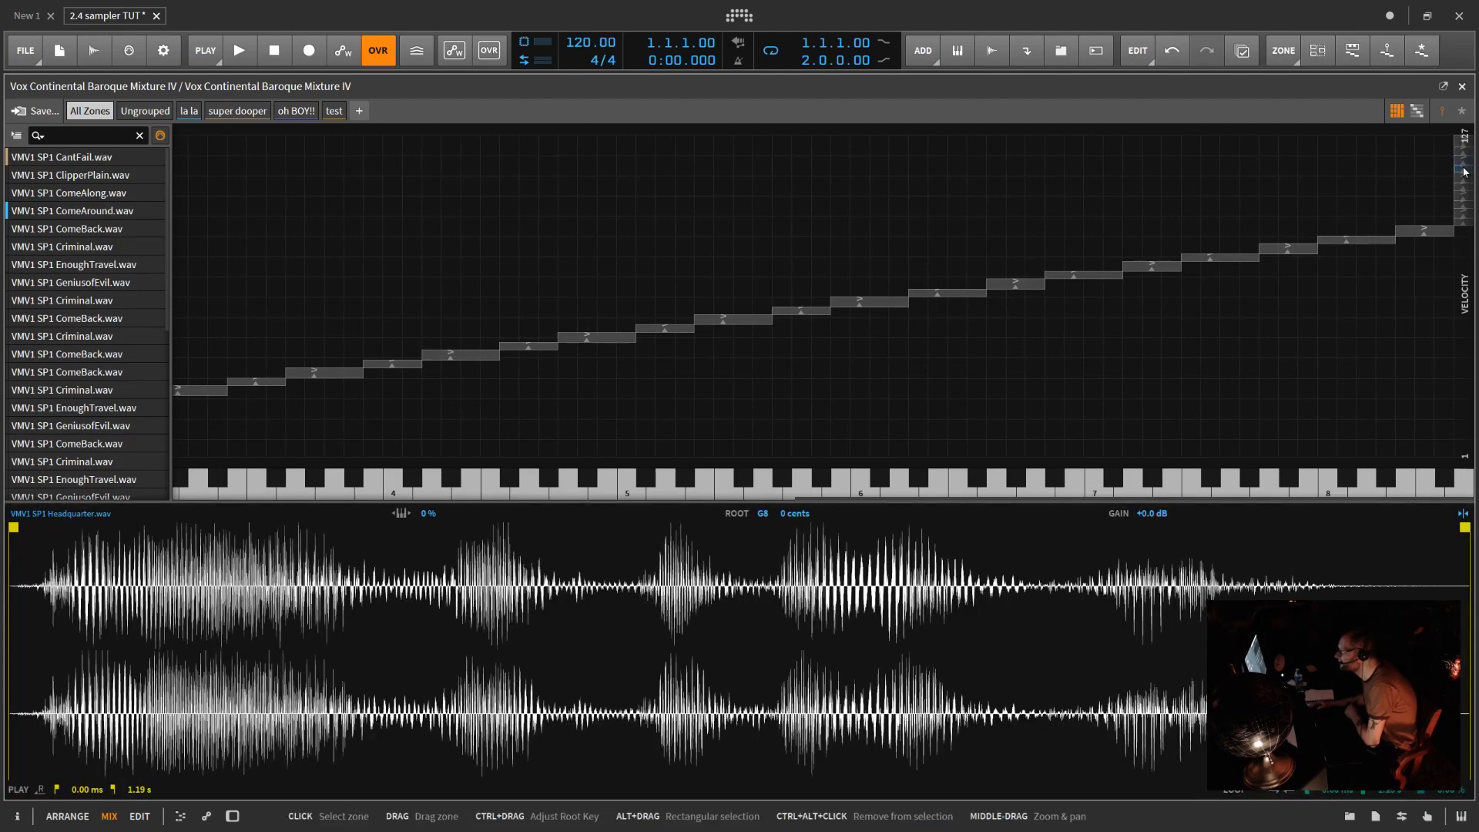
- Display Select values on the grid's vertical axis, select all zones, and distribute their Select ranges equally
left_click(1462, 110)
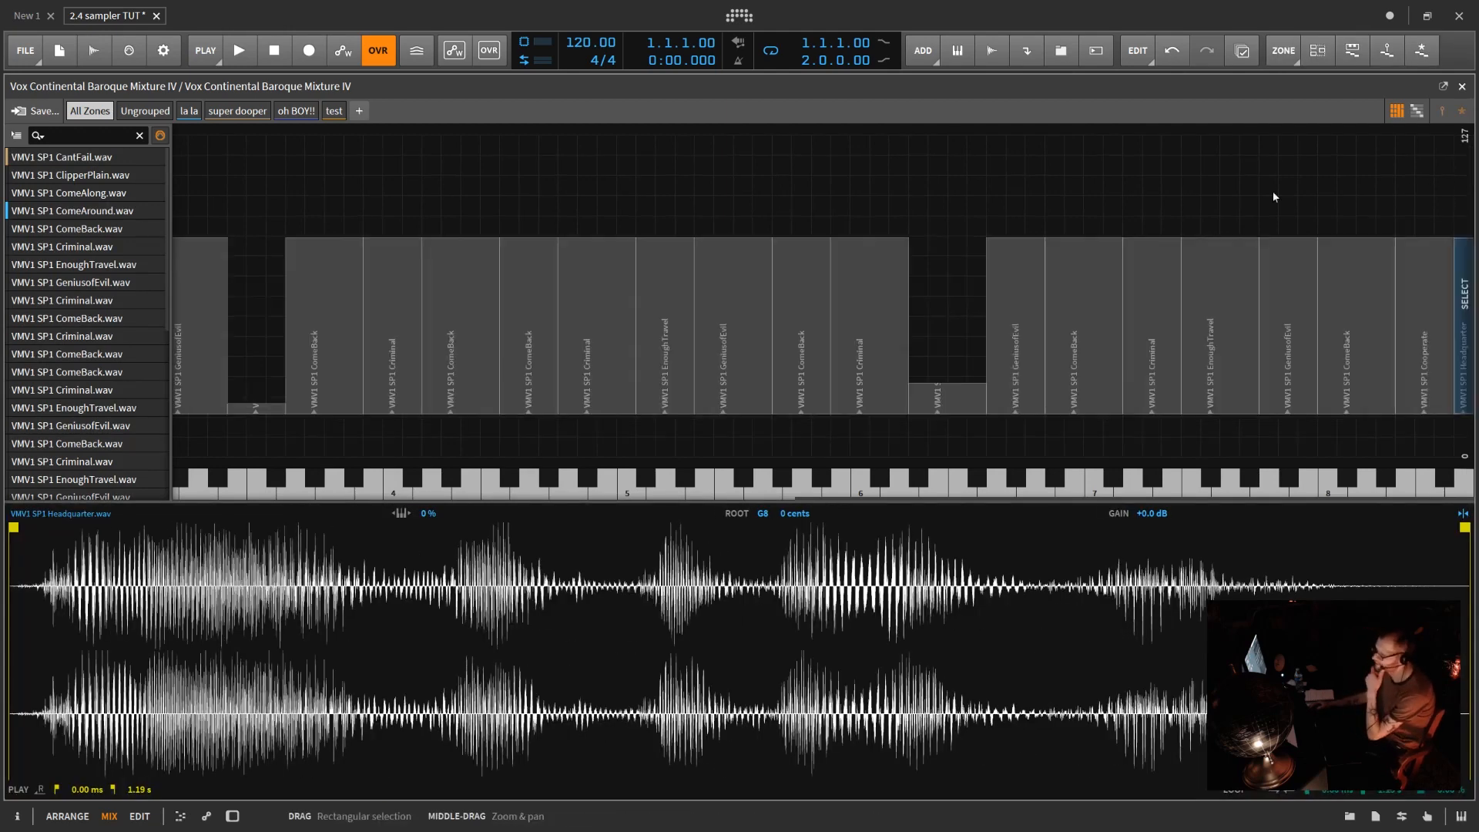
left_click(333, 296)
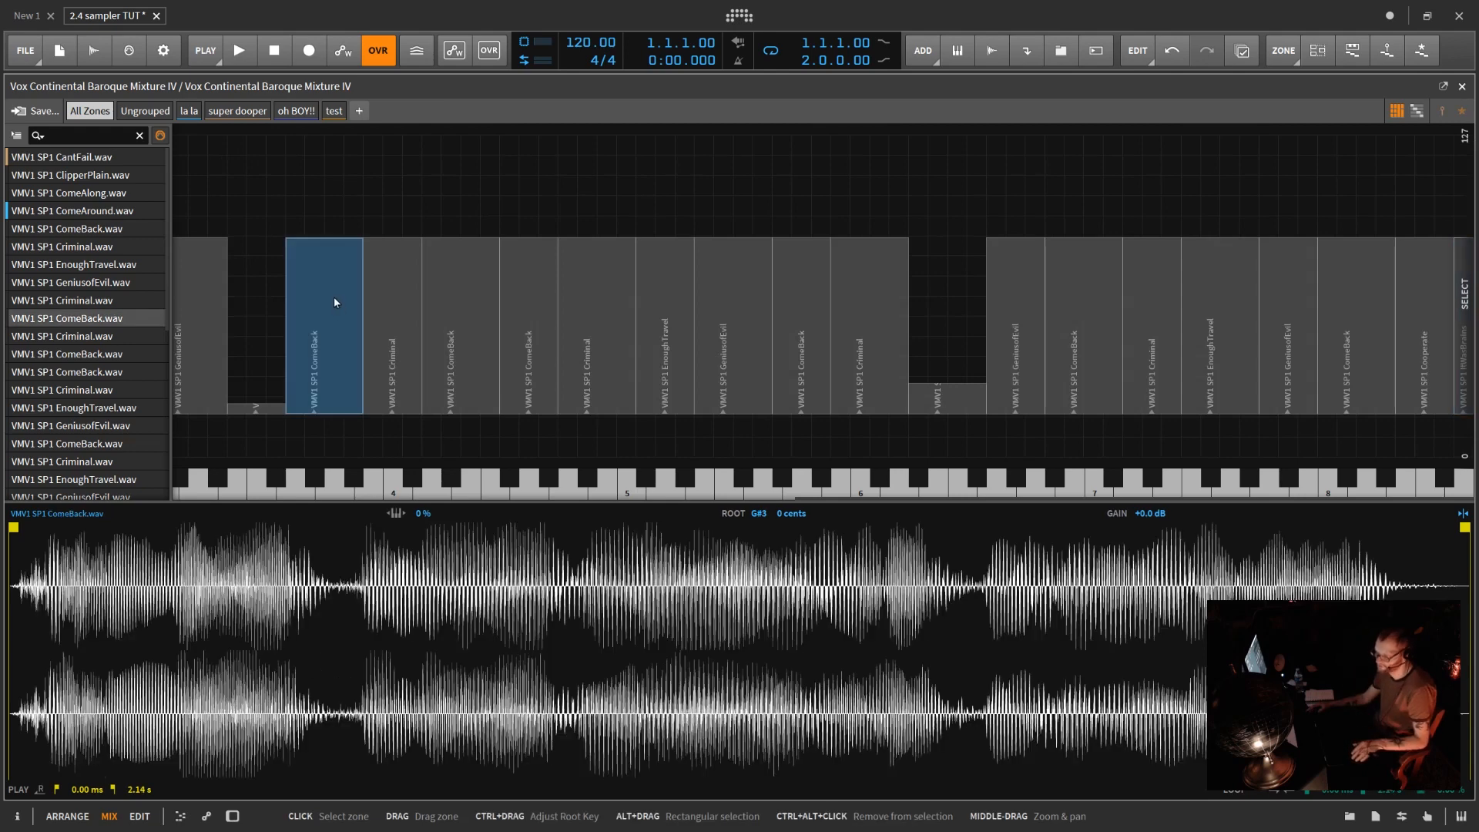
key("ctrl+a")
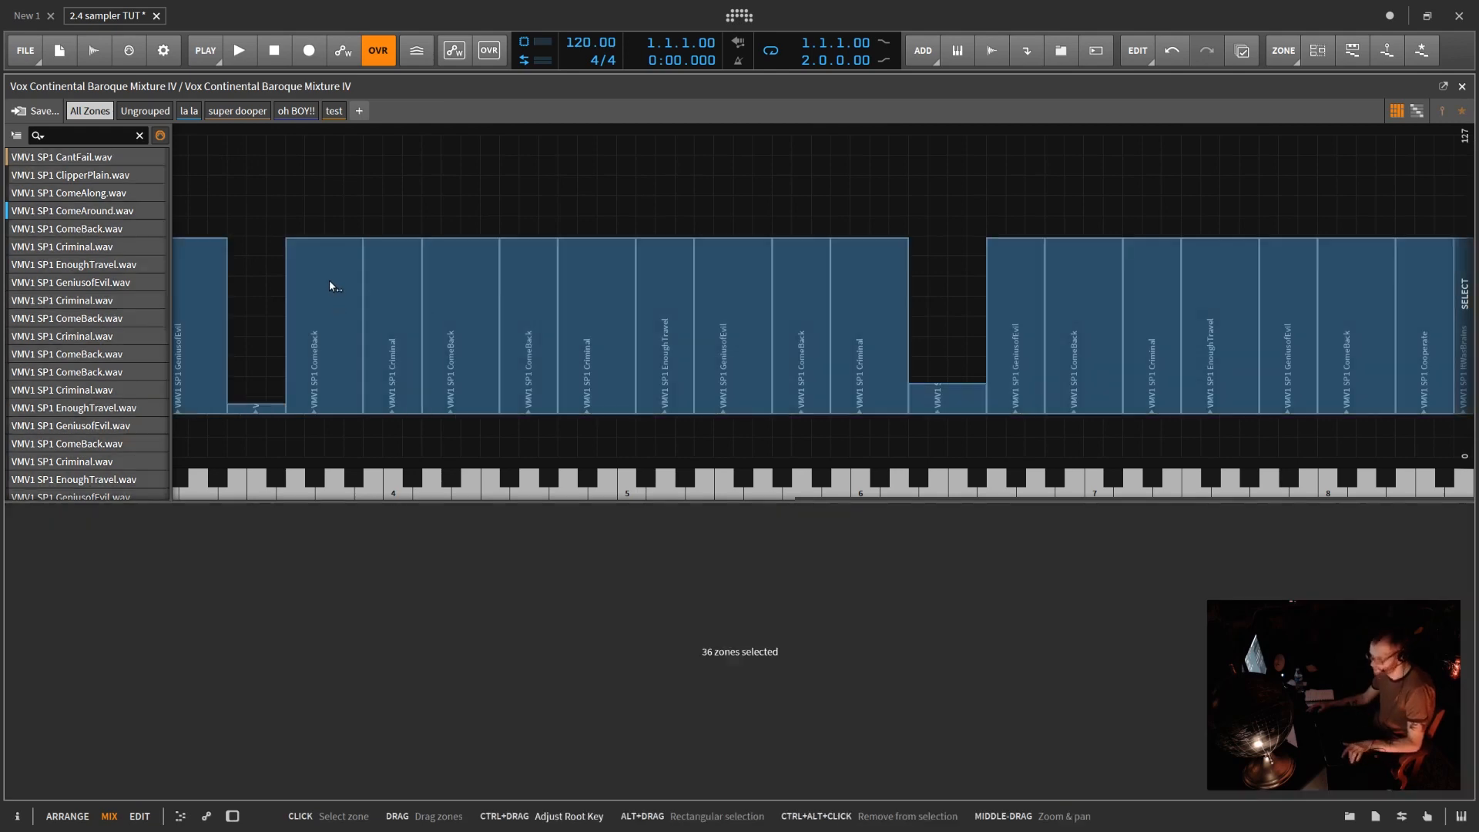
right_click(712, 334)
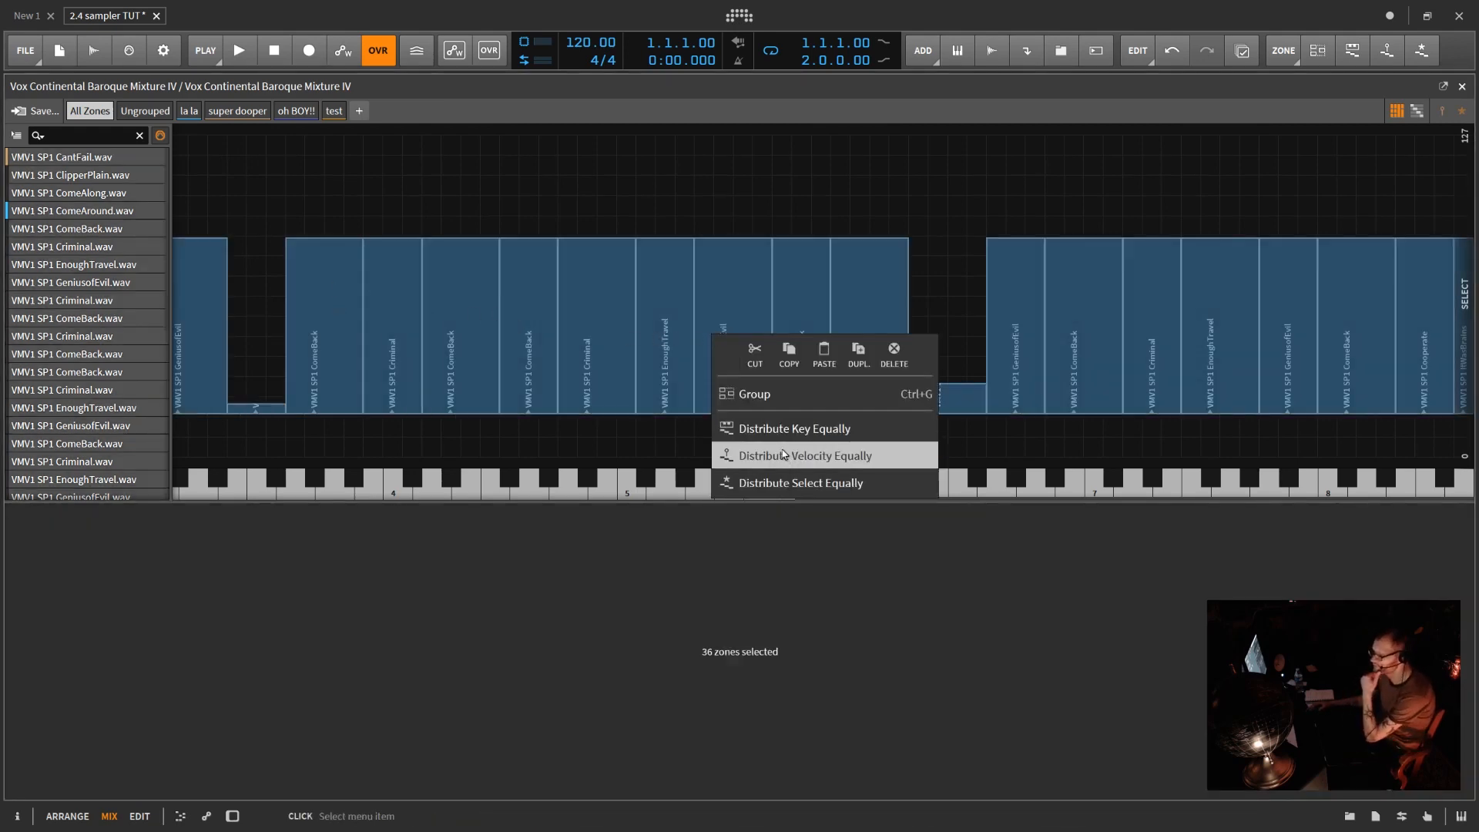
left_click(785, 484)
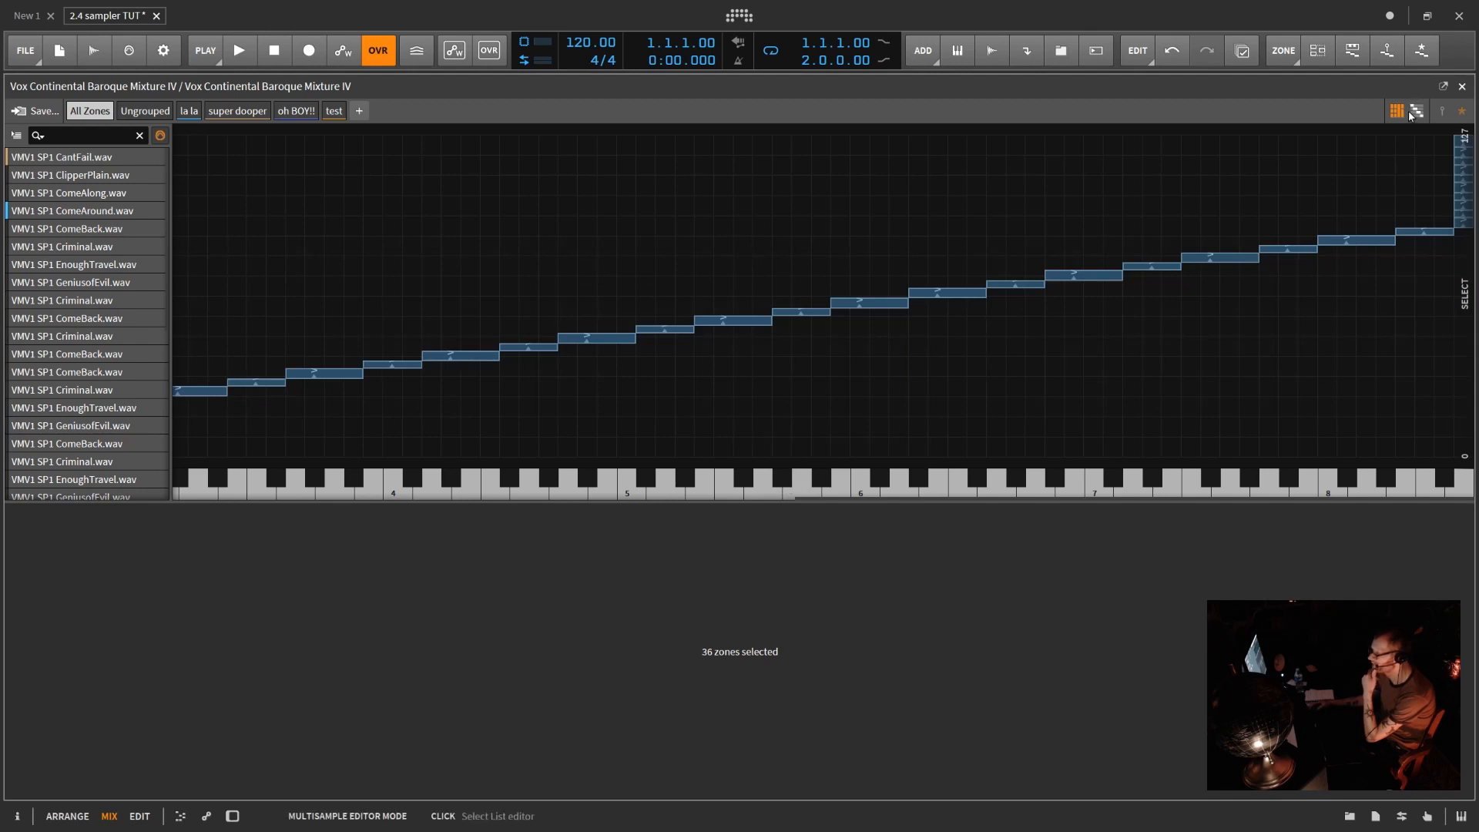
- Compare the velocity distribution of the zones with their Select distribution on the grid
left_click(1452, 116)
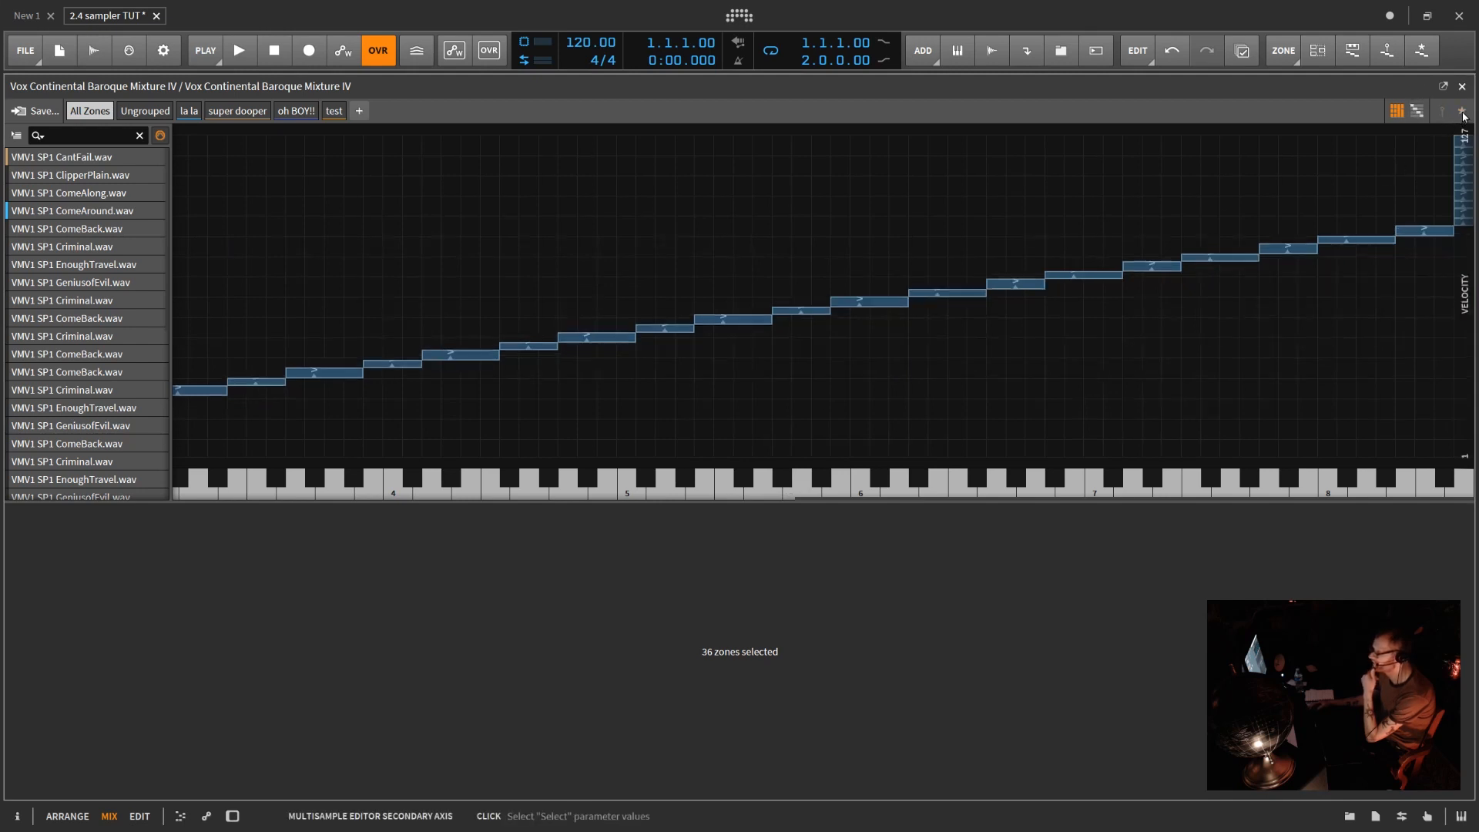
left_click(1462, 114)
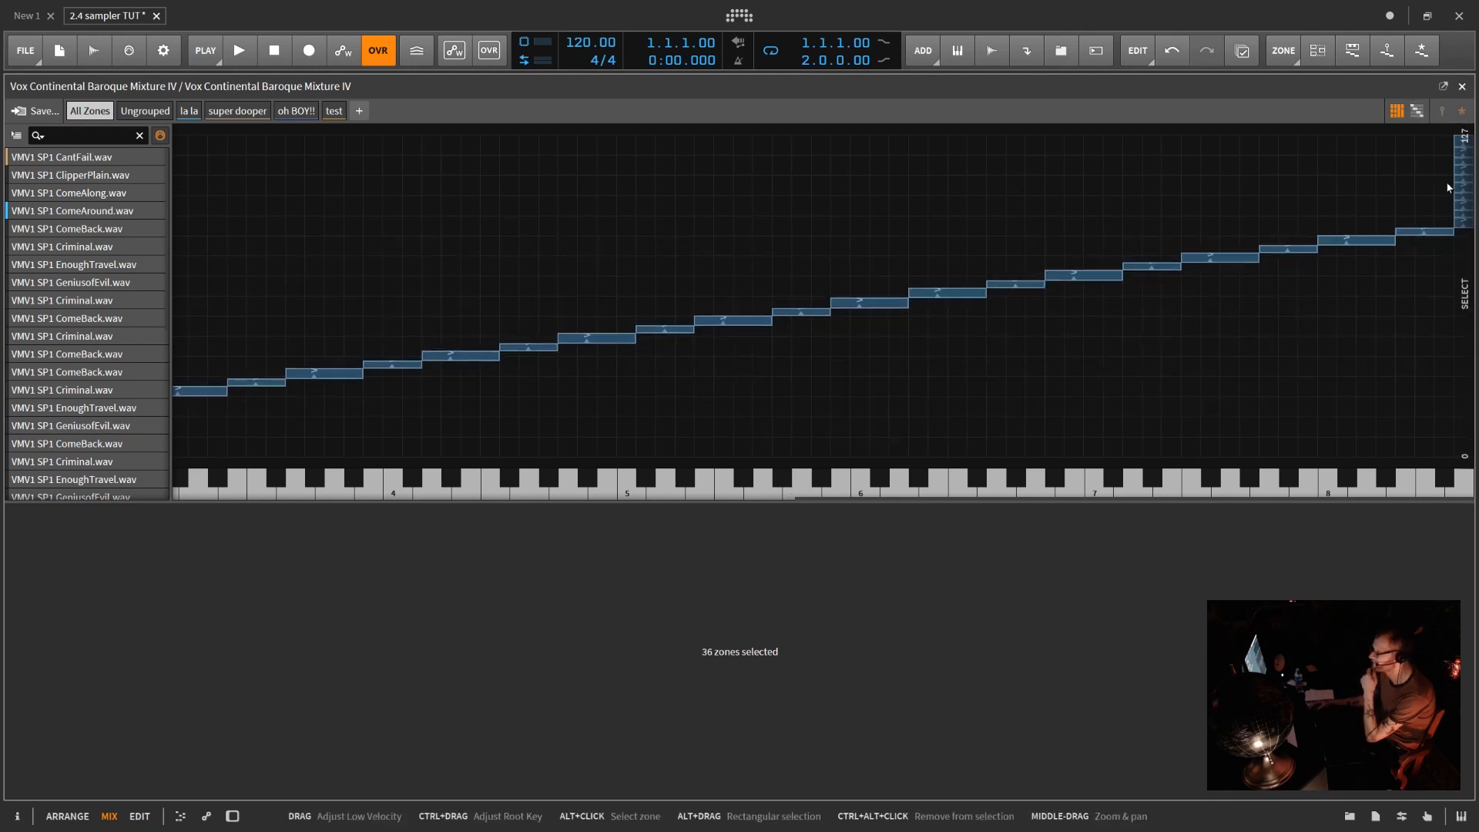
left_click_drag(1449, 185, 545, 478)
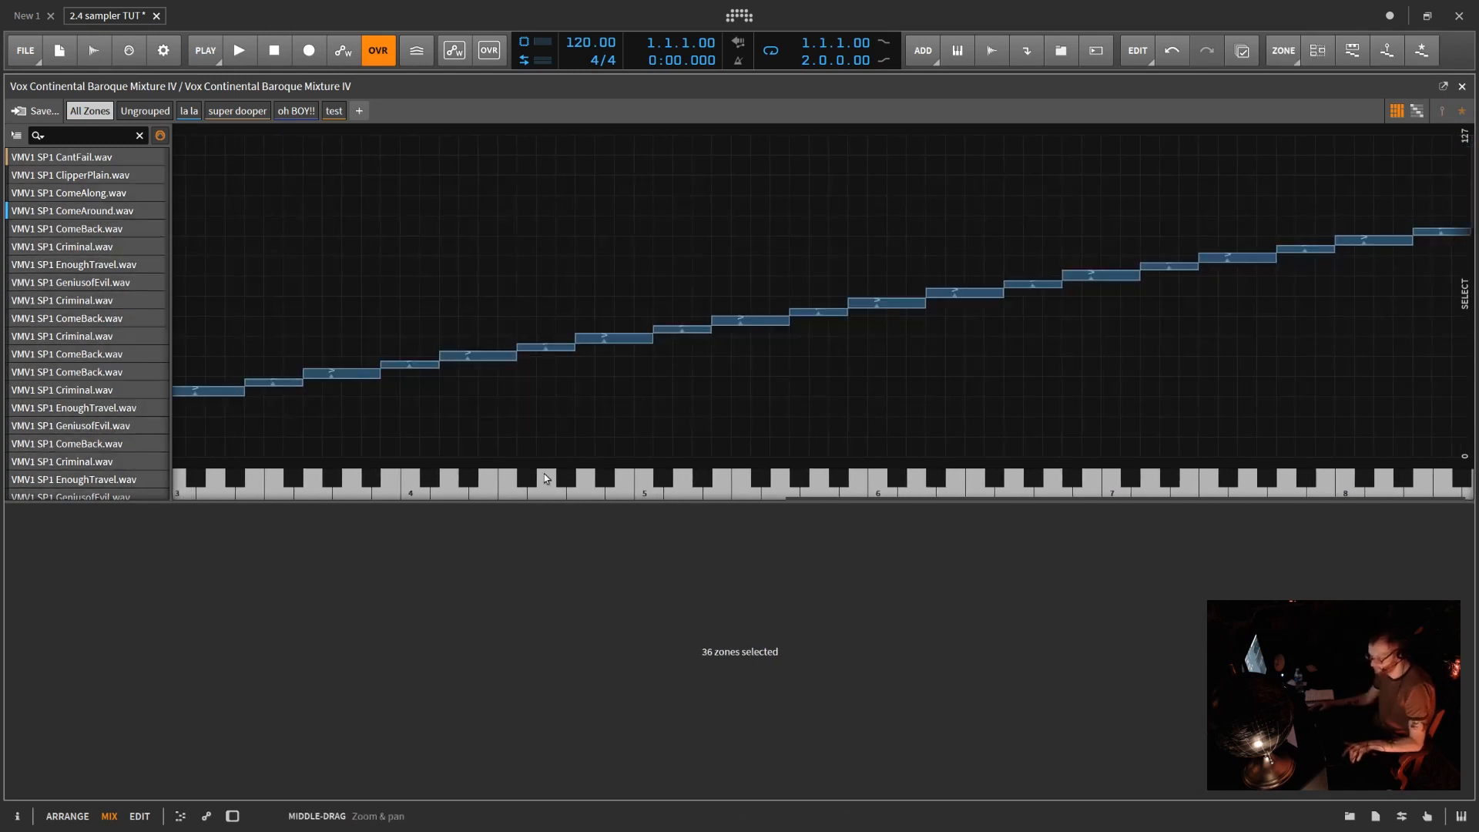
- Distribute the key ranges of all selected zones equally, and clear the selection
right_click(766, 319)
left_click(818, 413)
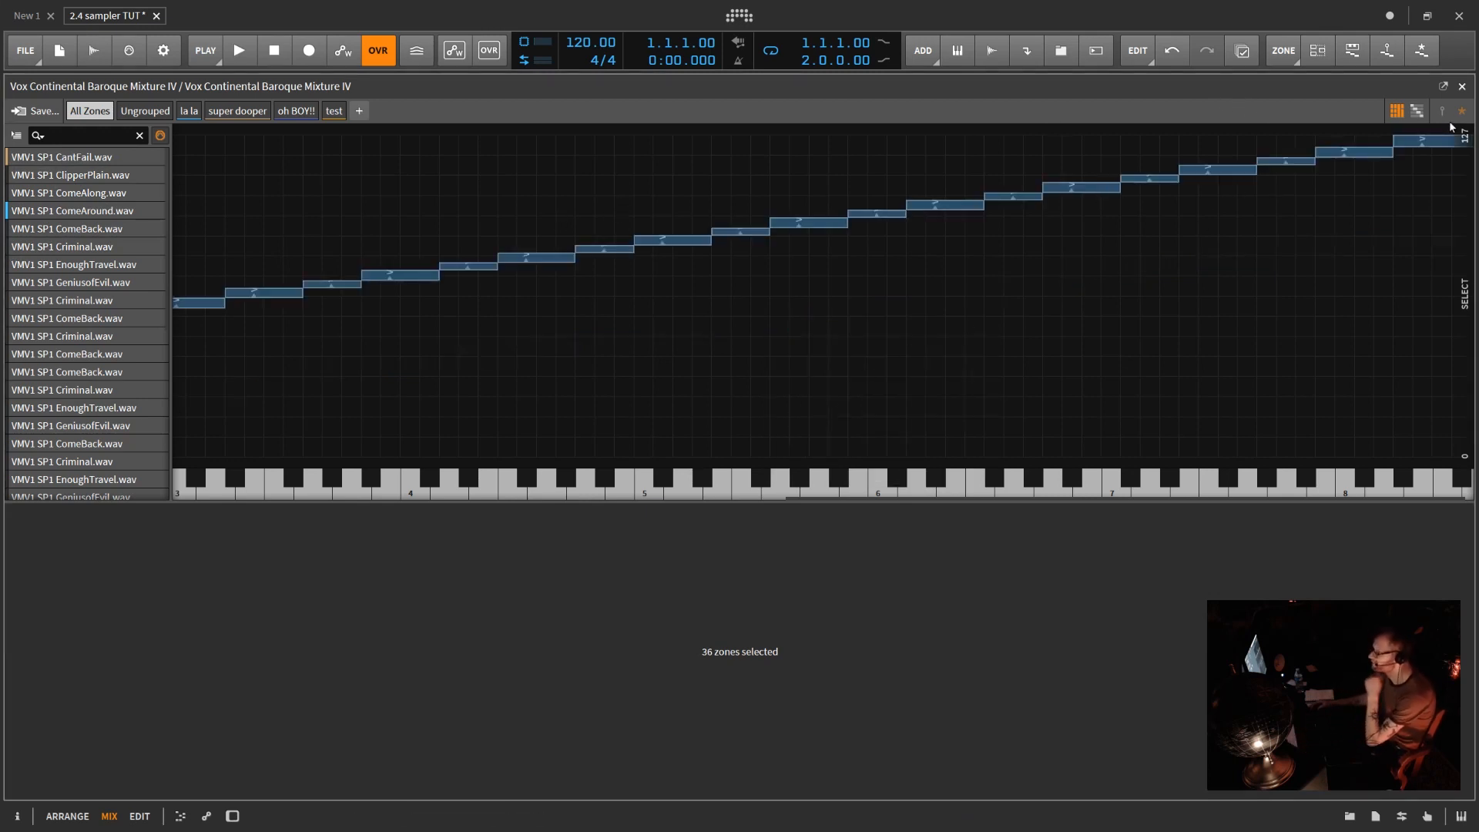
left_click(1386, 134)
- Show the zones in the list editor, reveal the Select range area beside the key ranges, and compare it with the grid editor
left_click(1416, 110)
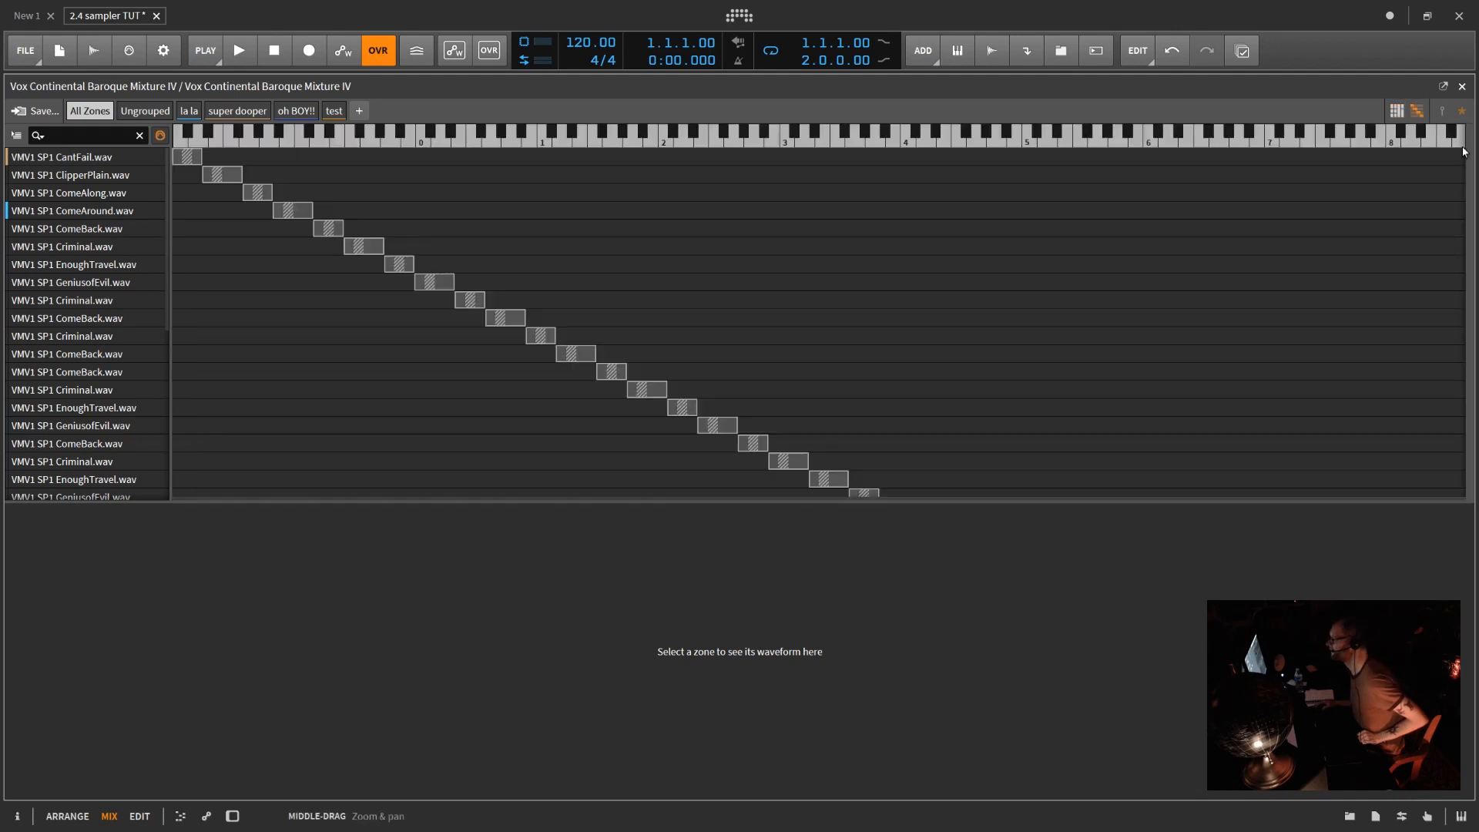
left_click_drag(1463, 149, 901, 201)
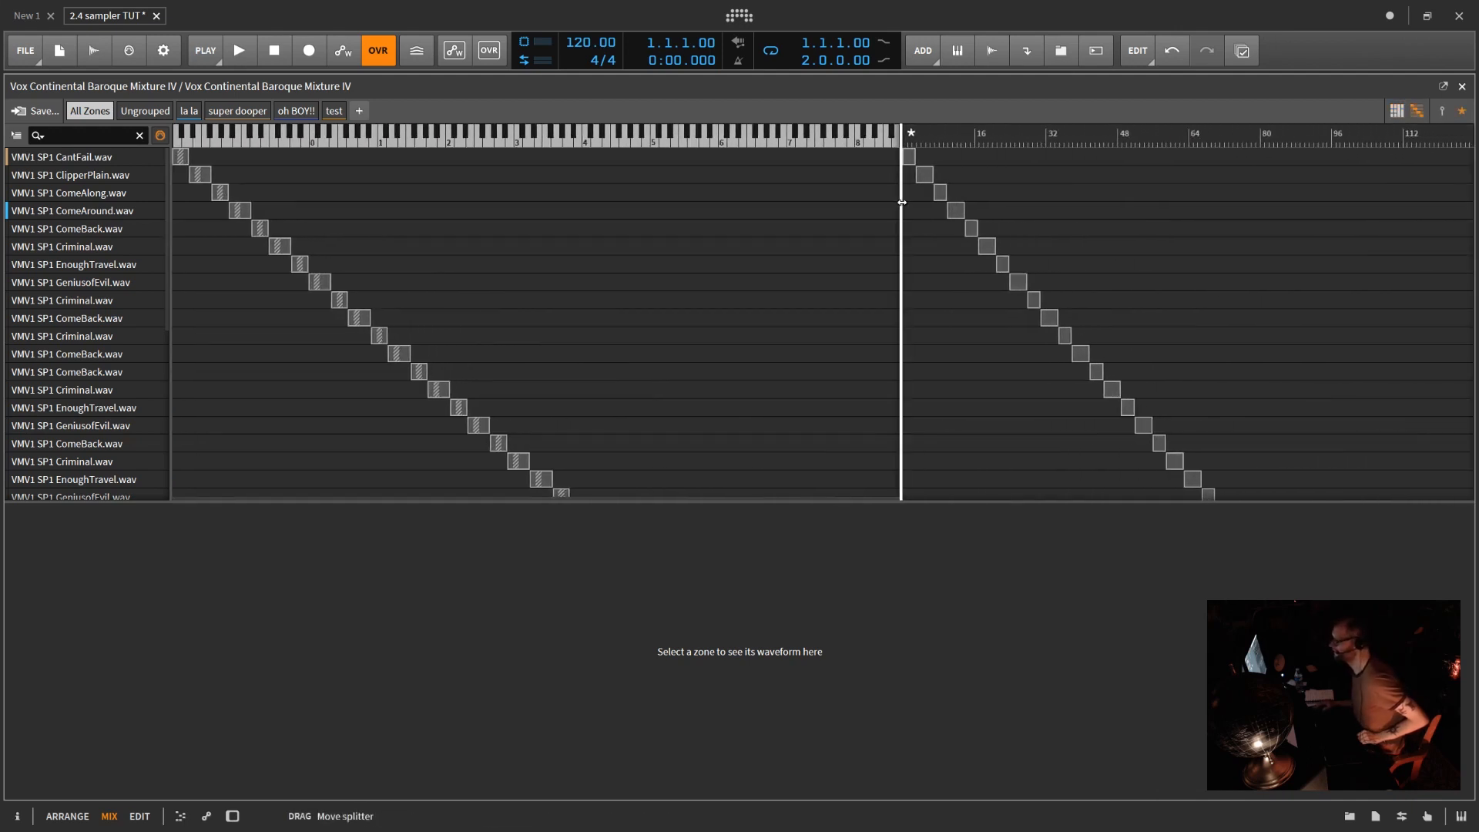
left_click(1396, 111)
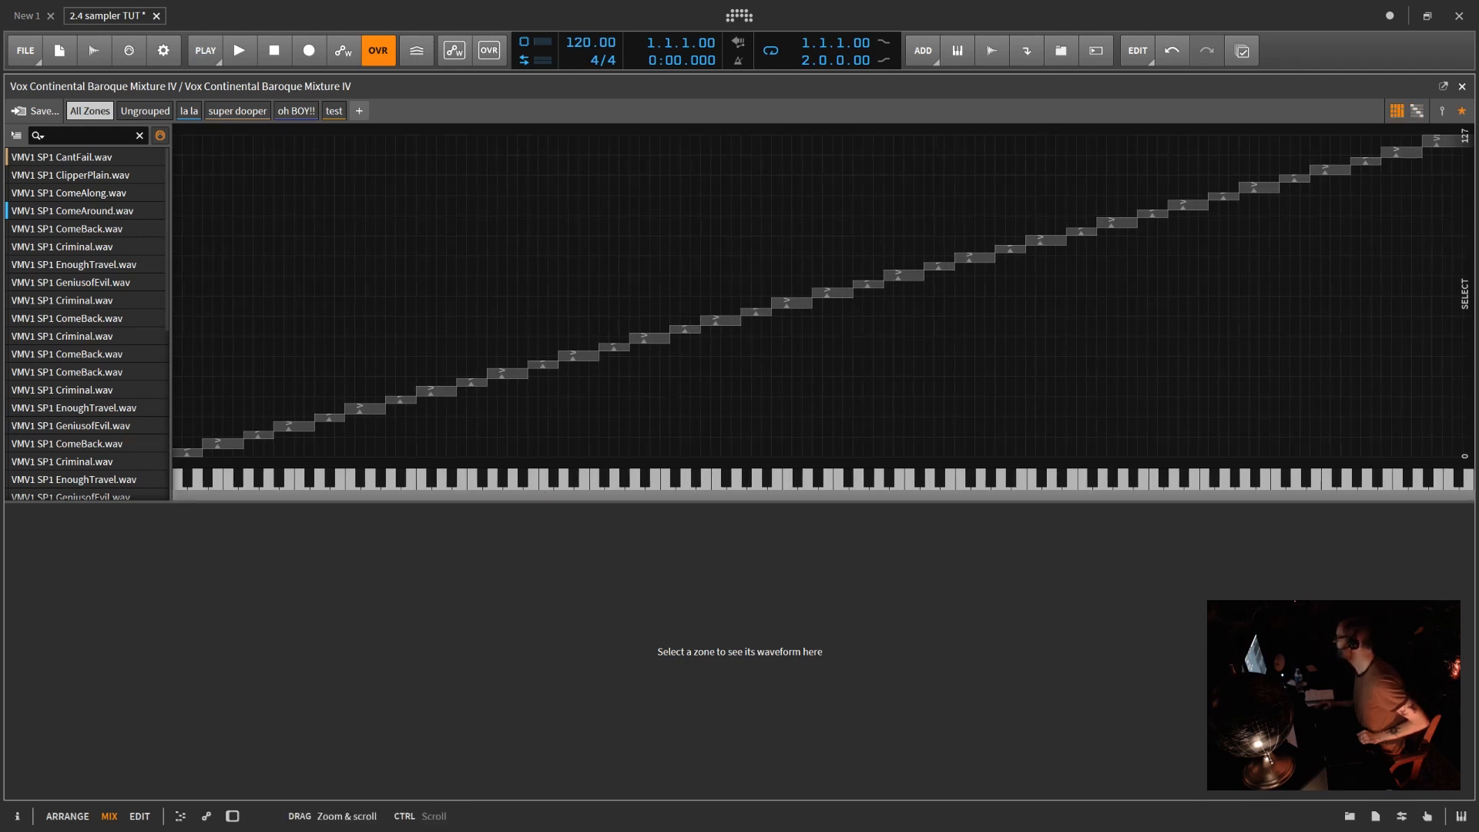
left_click_drag(545, 491, 308, 455)
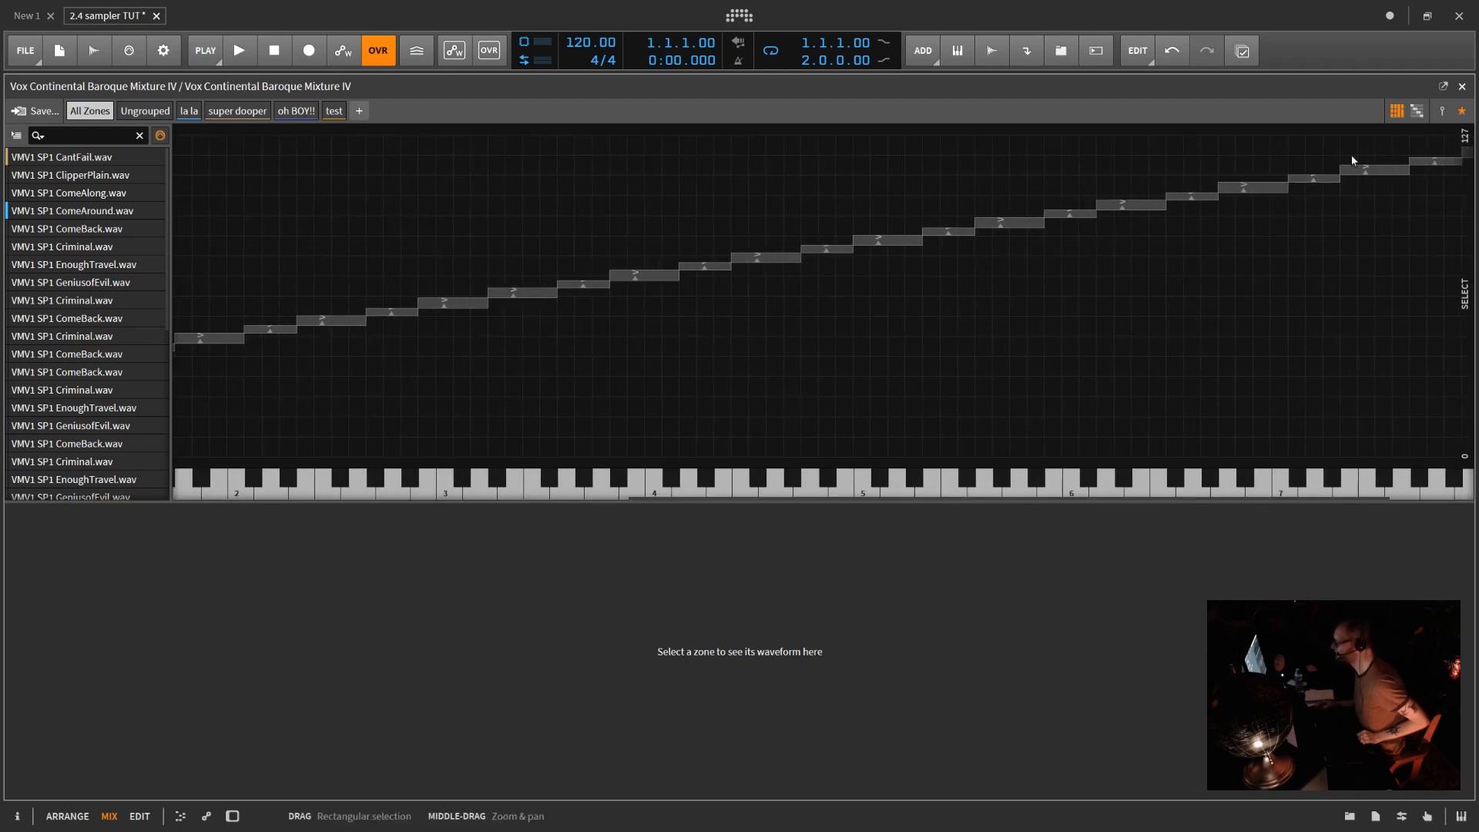
left_click(1416, 112)
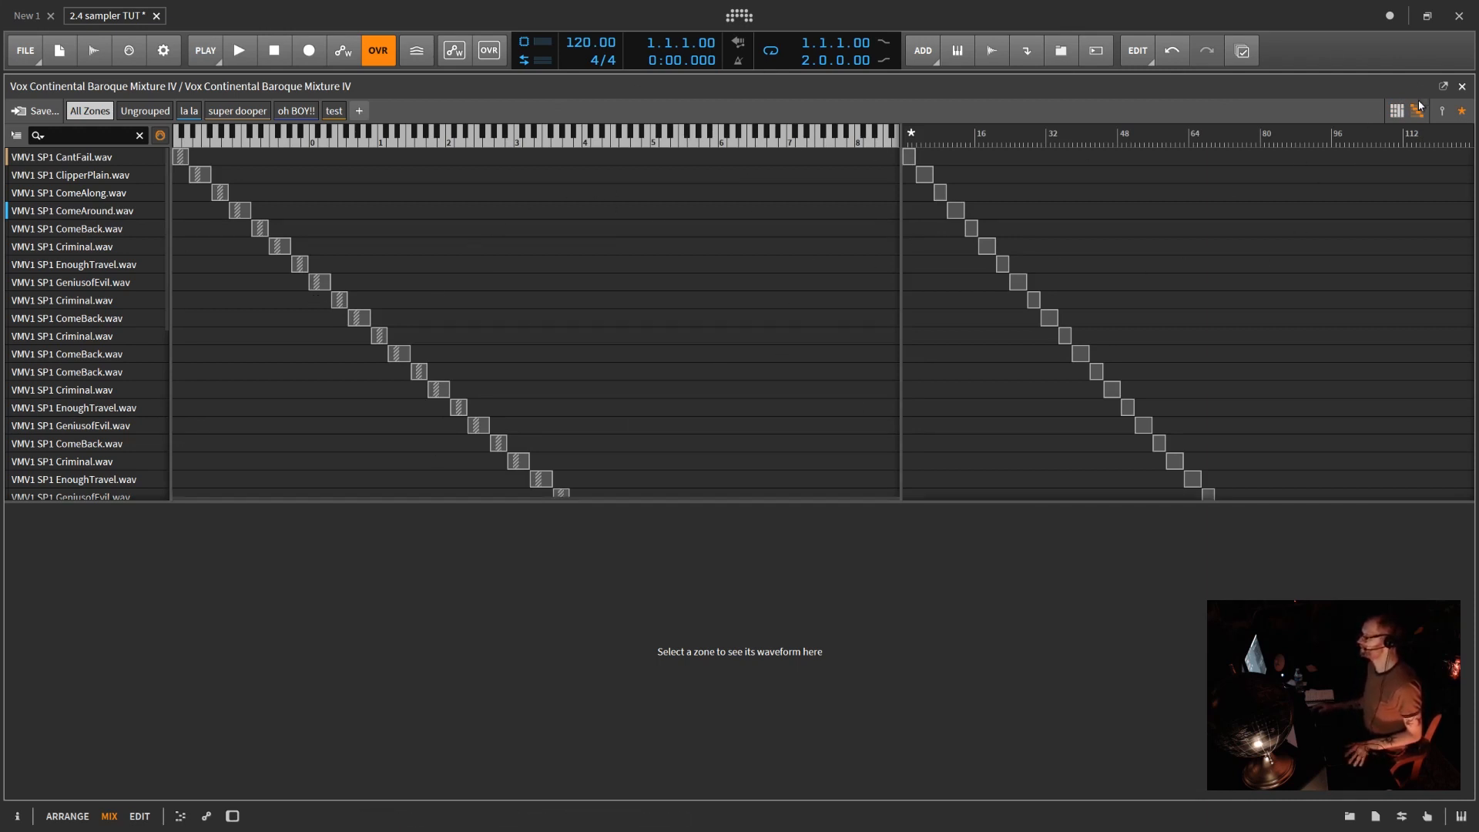
- Compare the zones' key and Select distribution in the grid editor with the list editor
left_click(1397, 110)
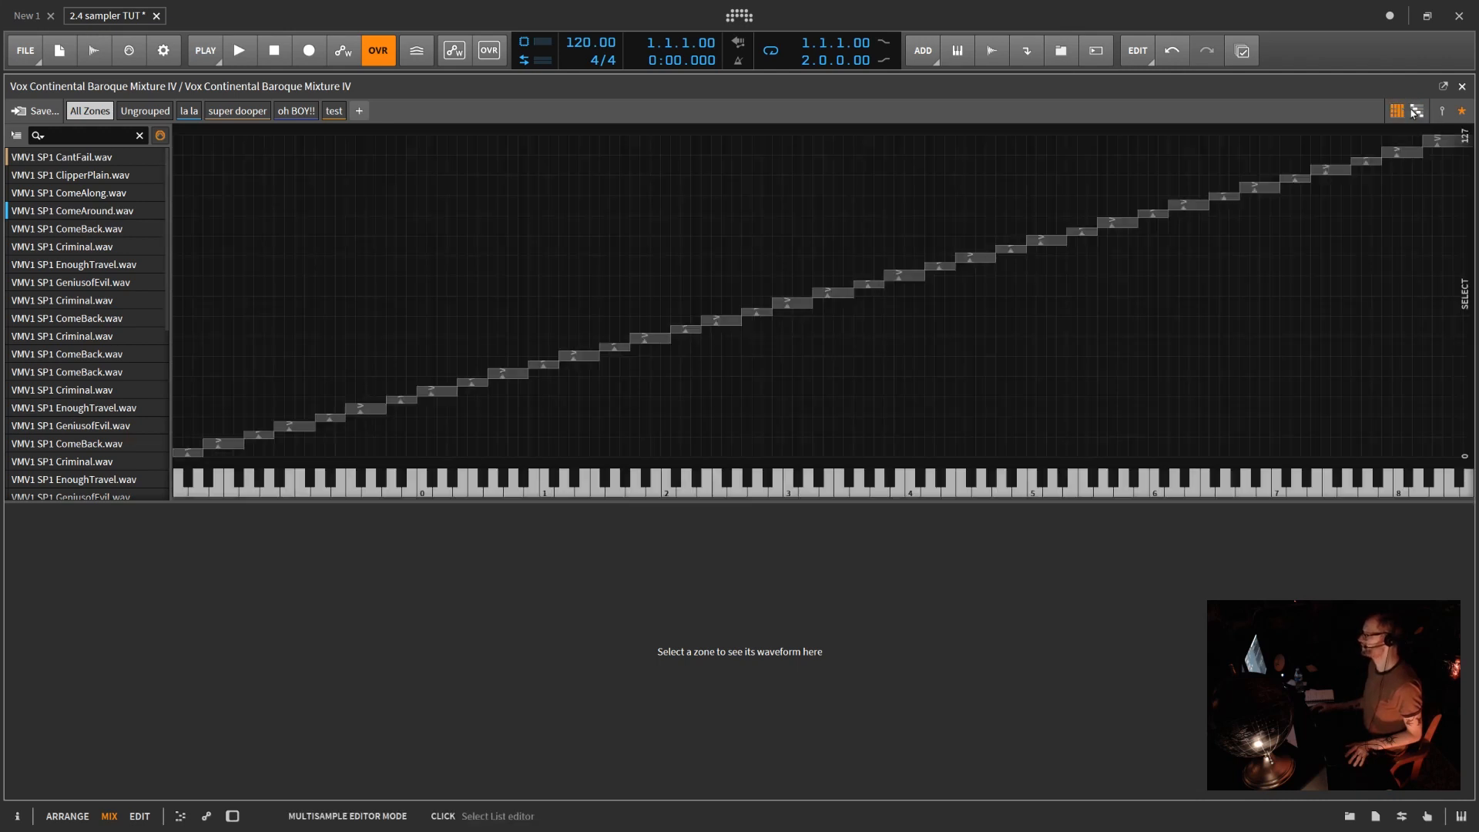
left_click(1416, 112)
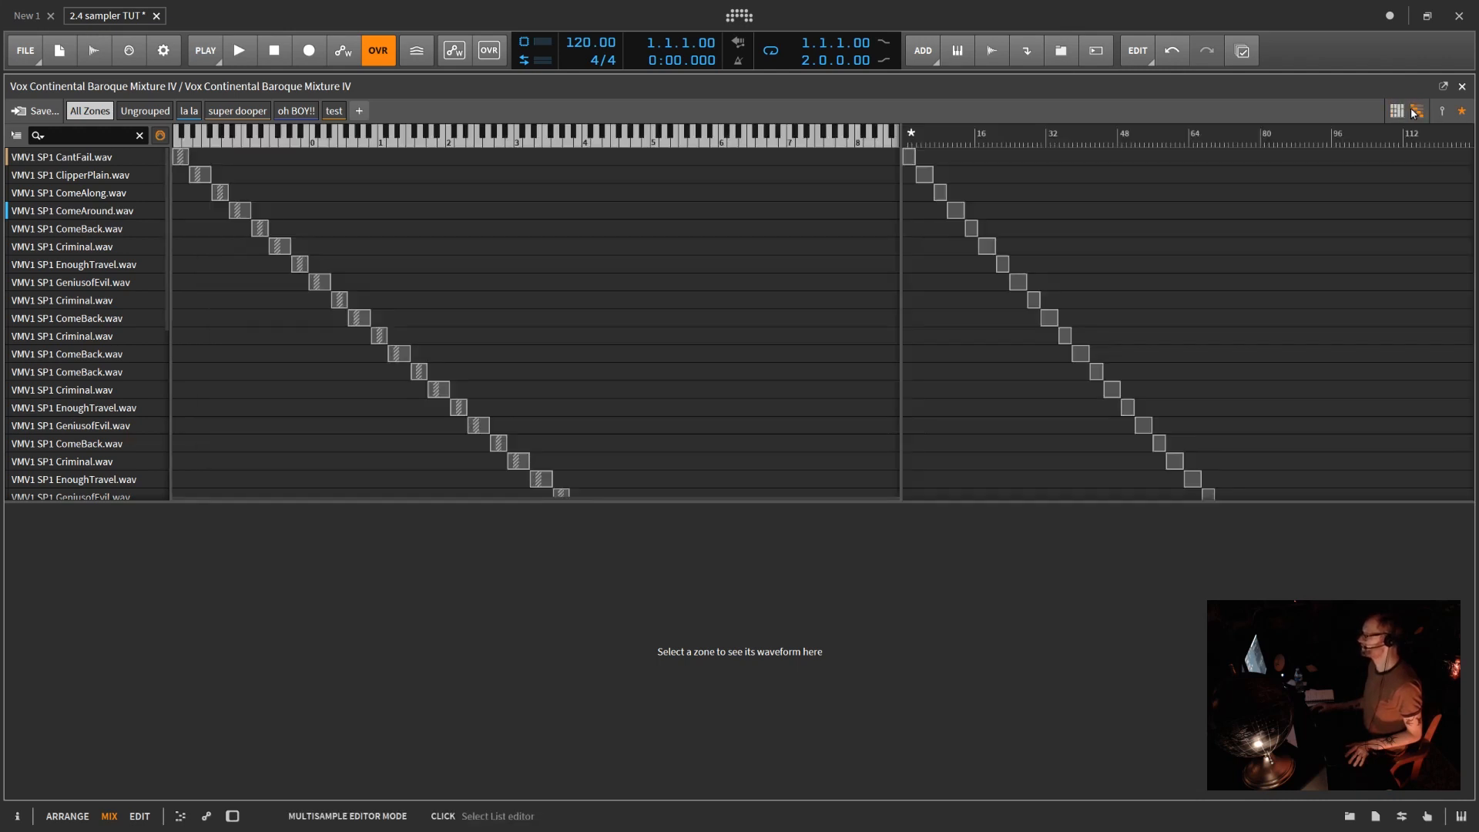
left_click(1461, 113)
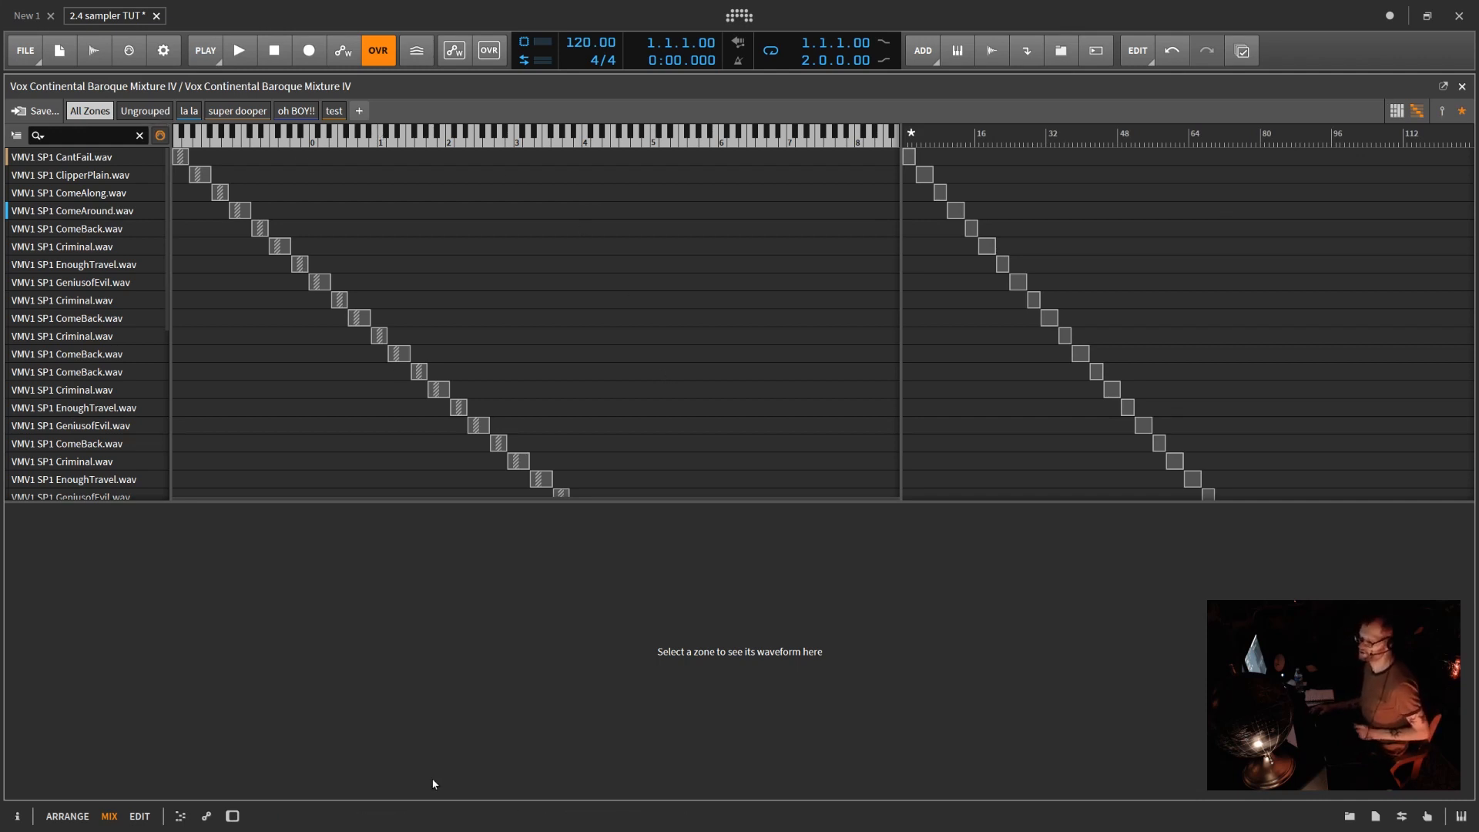
- Clear the loaded multisample from the Sampler device and open the sample browser
left_click(232, 816)
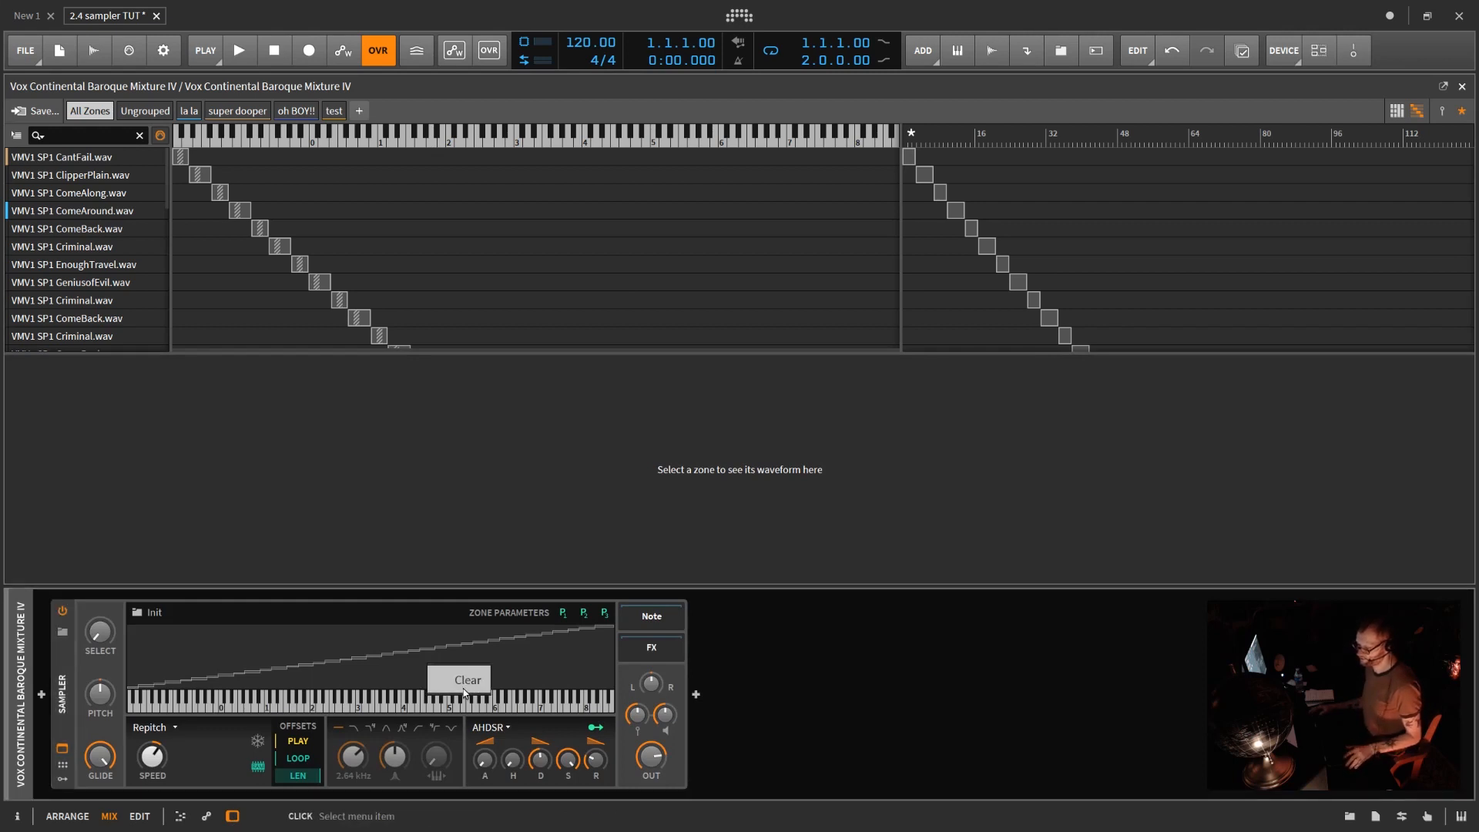
left_click(462, 684)
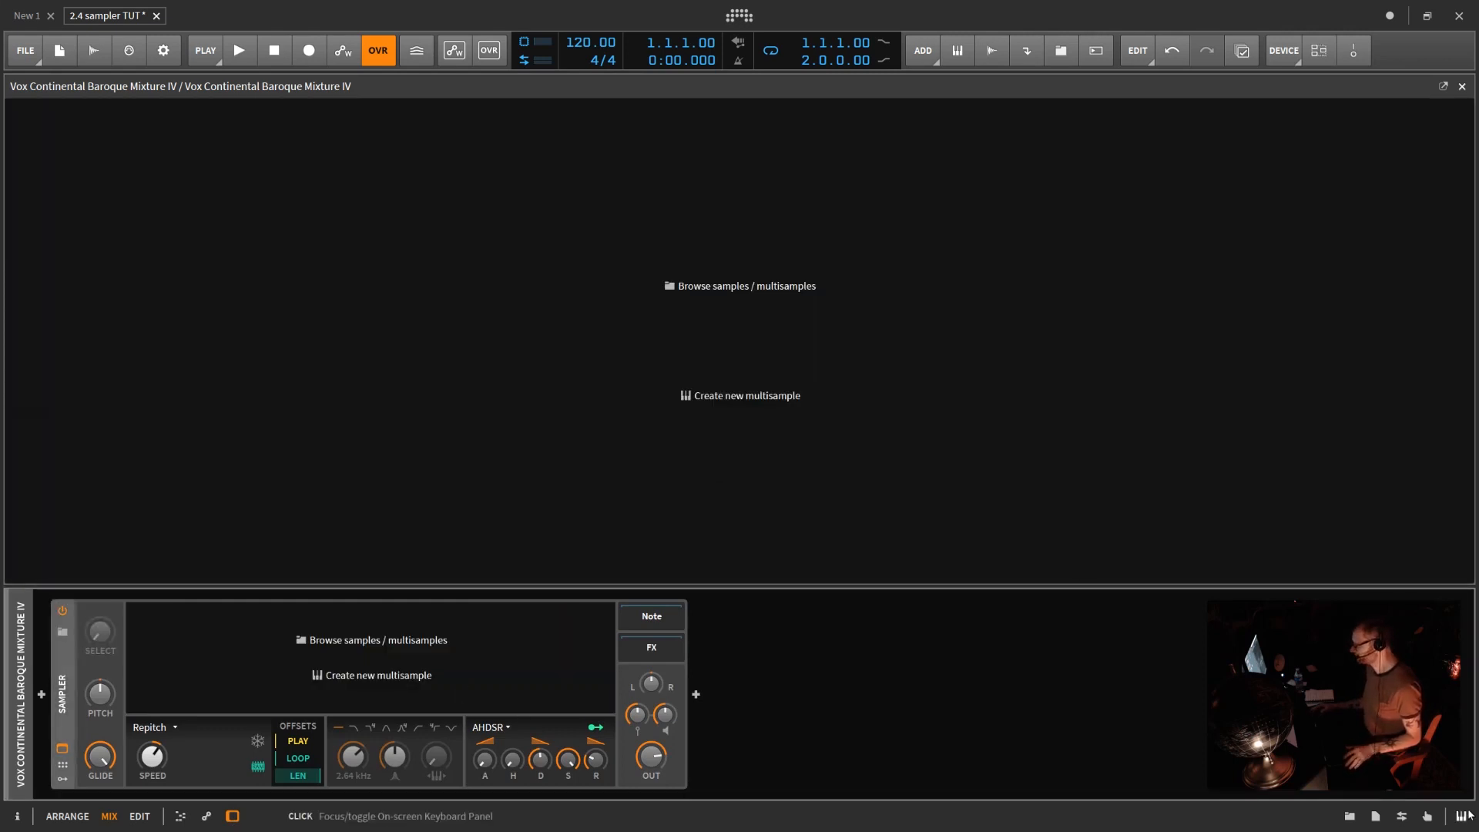
left_click(1350, 816)
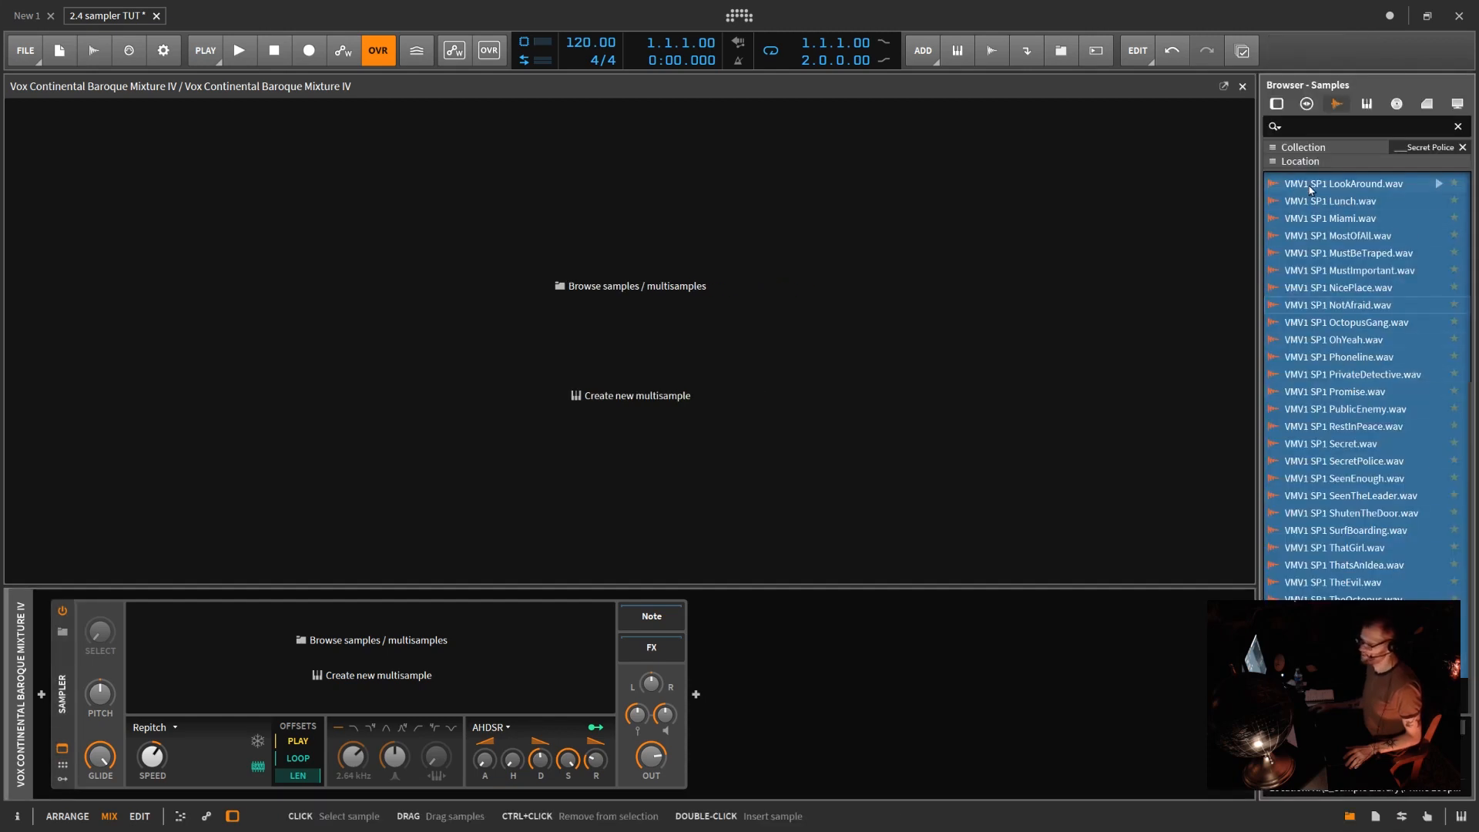
- Try spreading all the collection's samples across the grid's keys, undo it, and switch to the list editor
left_click_drag(1319, 183, 676, 305)
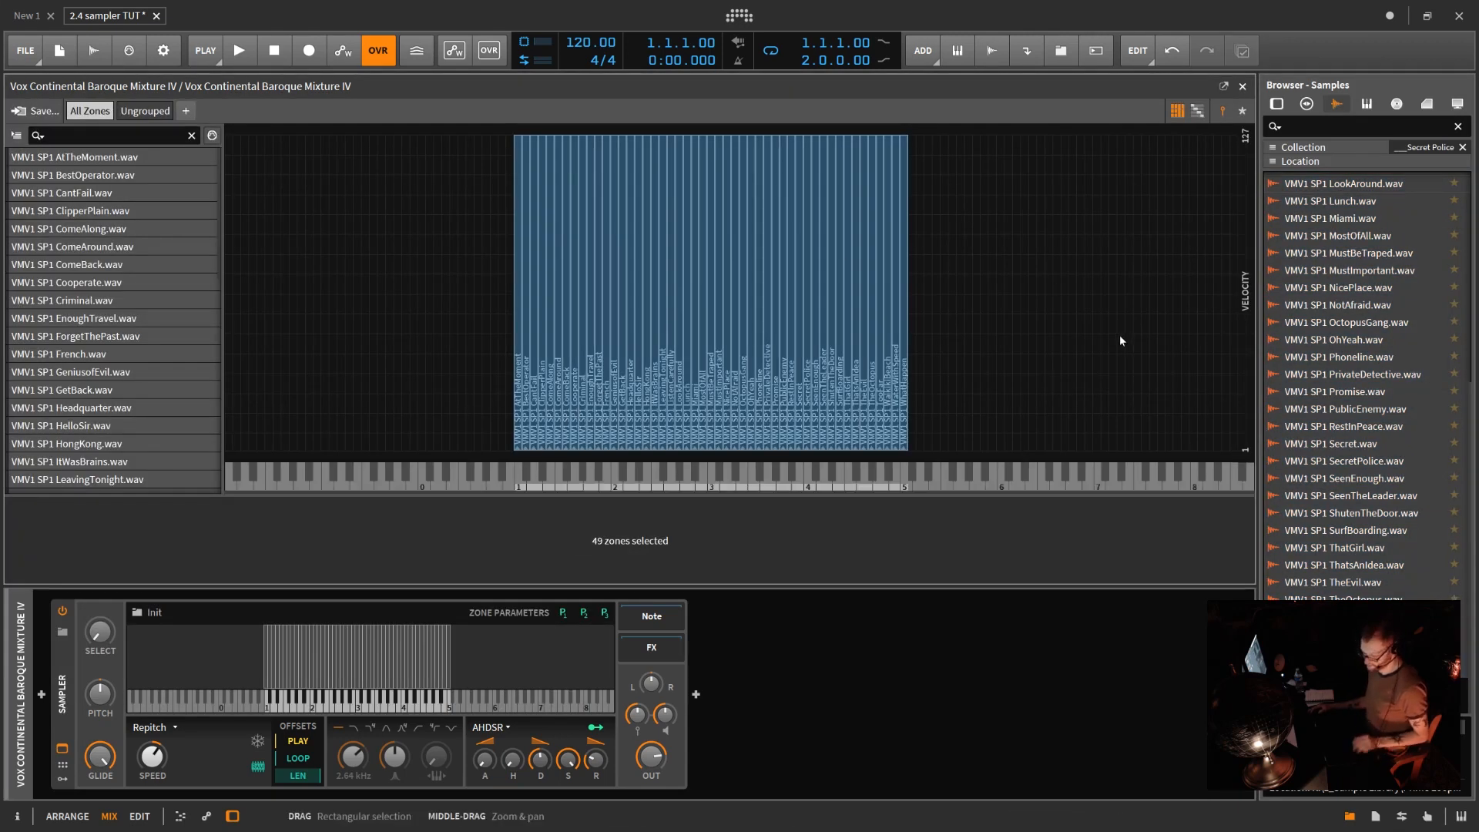
key("ctrl+z")
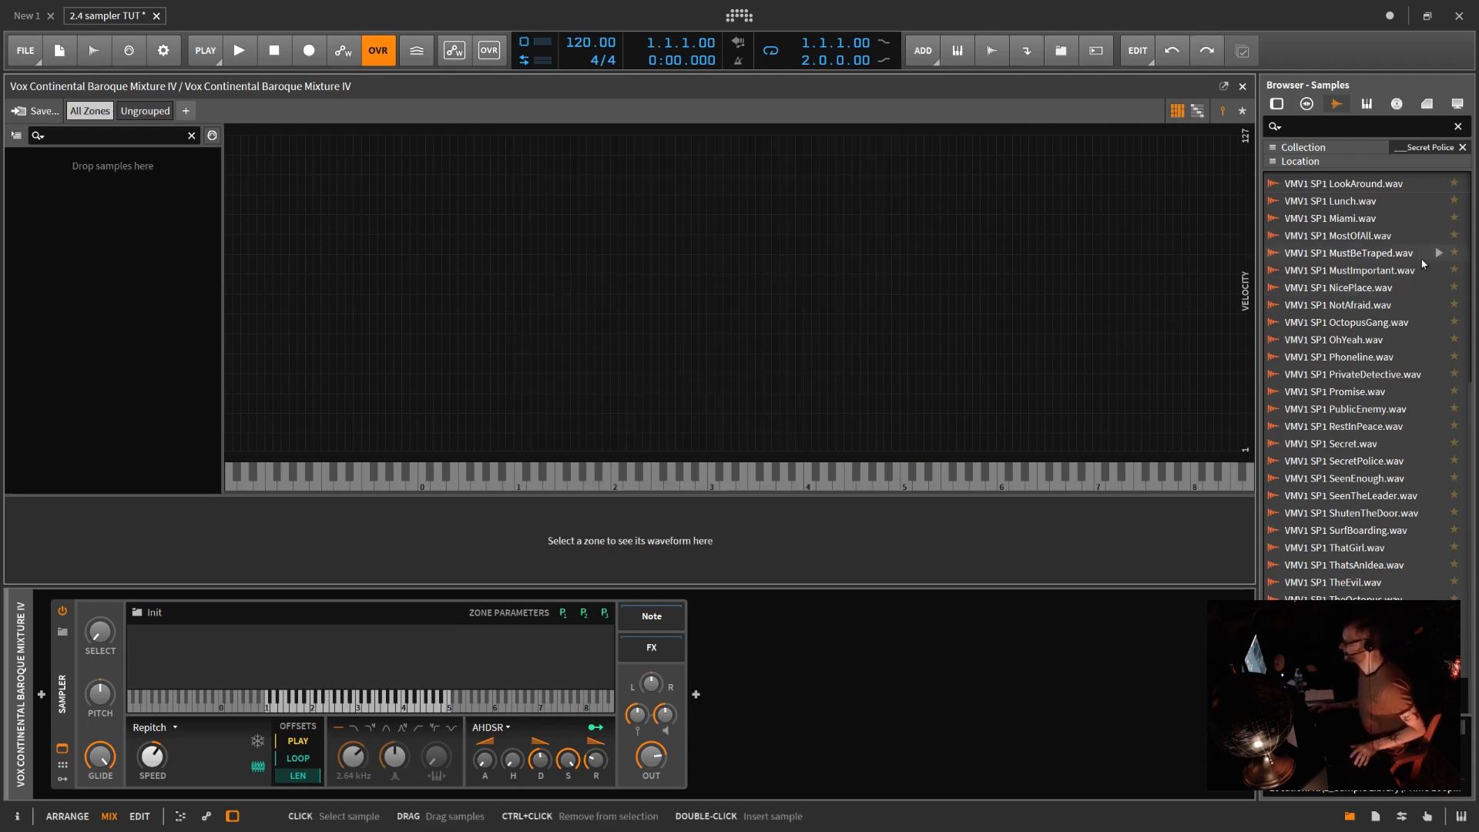
left_click(1195, 114)
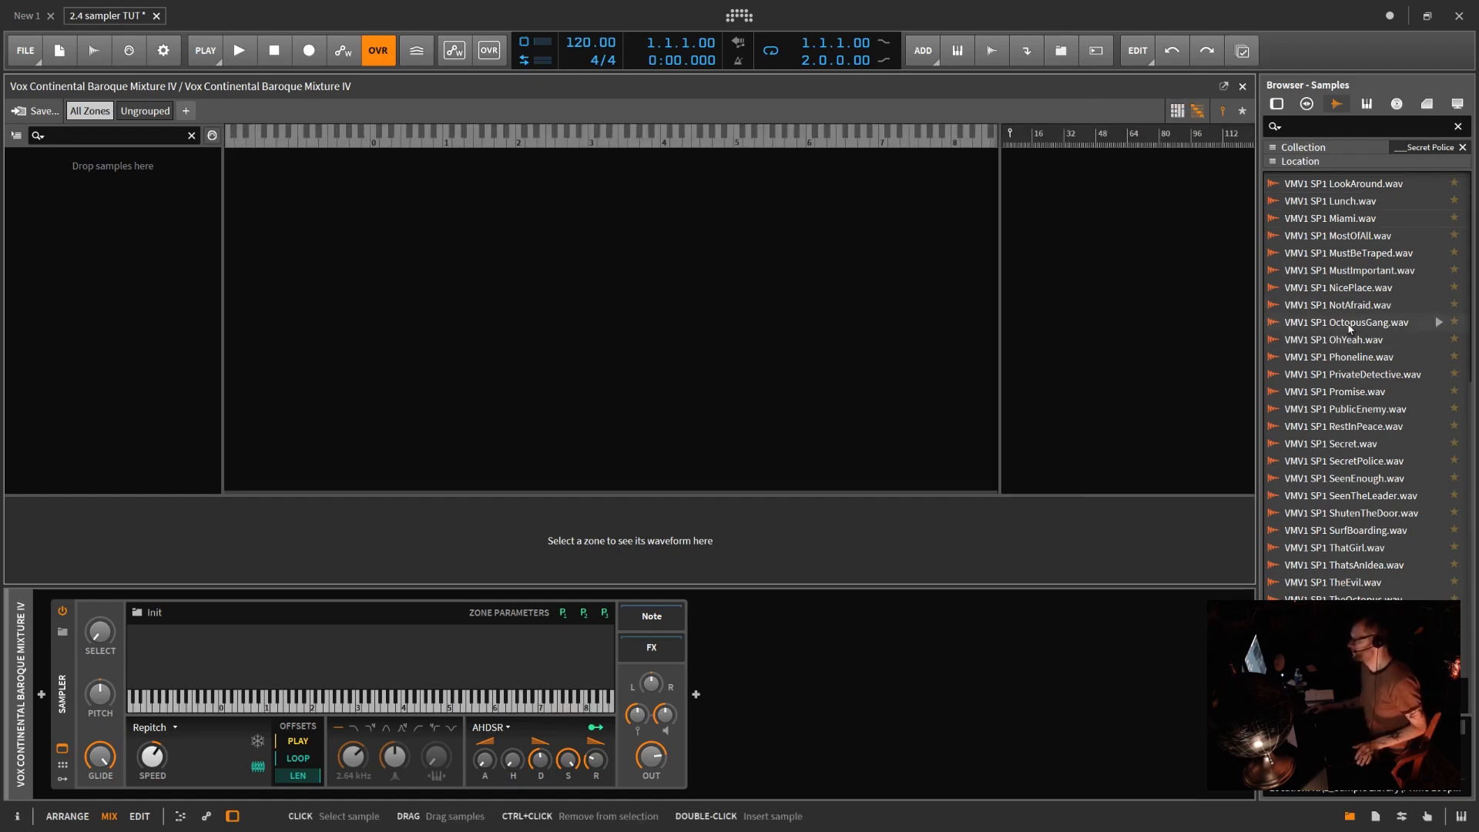
- Add all samples of the Secret Police collection to the zone list as overlapping full-range zones
key("ctrl+a")
left_click_drag(1349, 328, 183, 295)
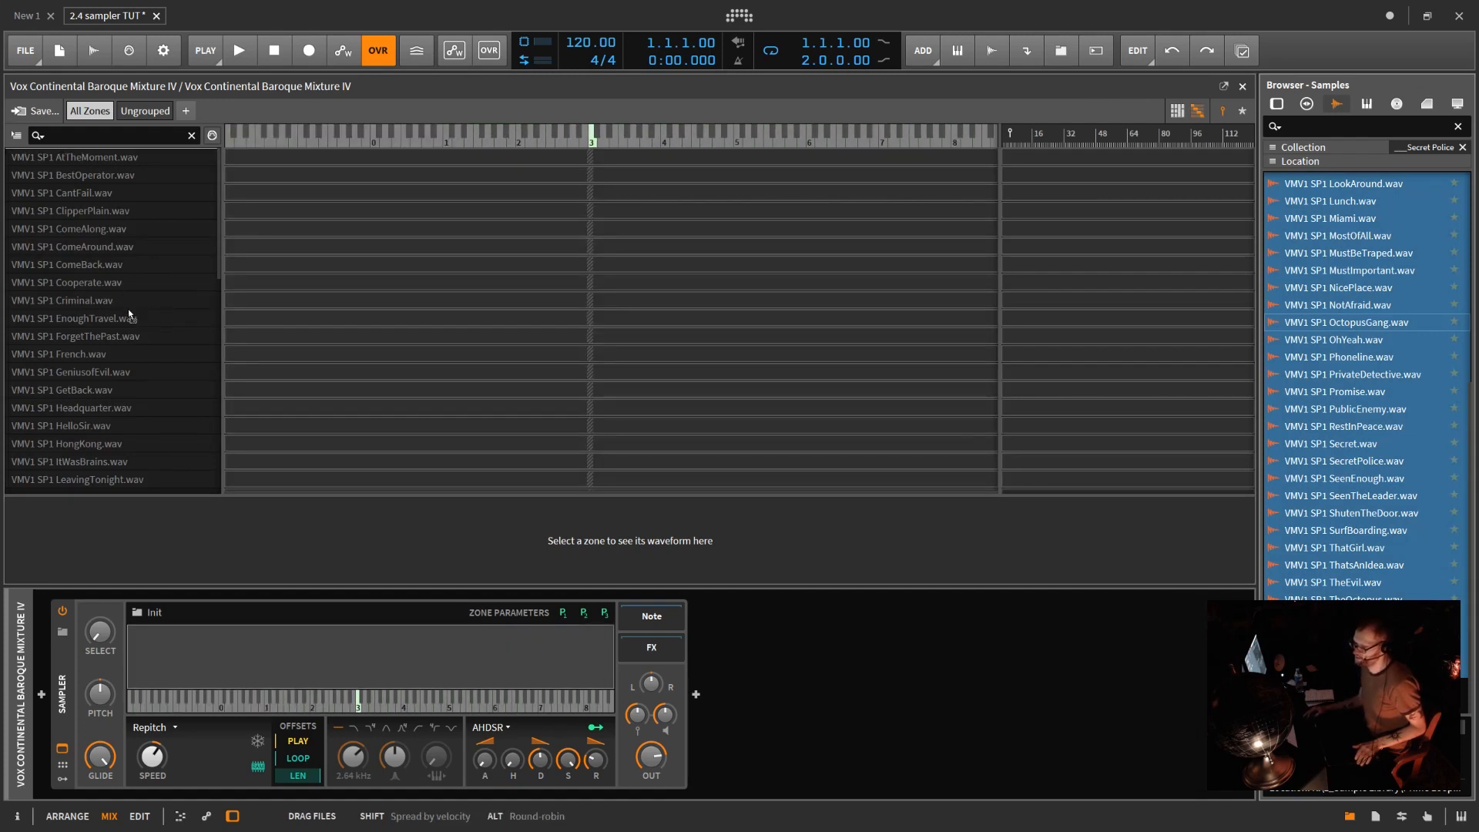
left_click_drag(128, 304, 128, 303)
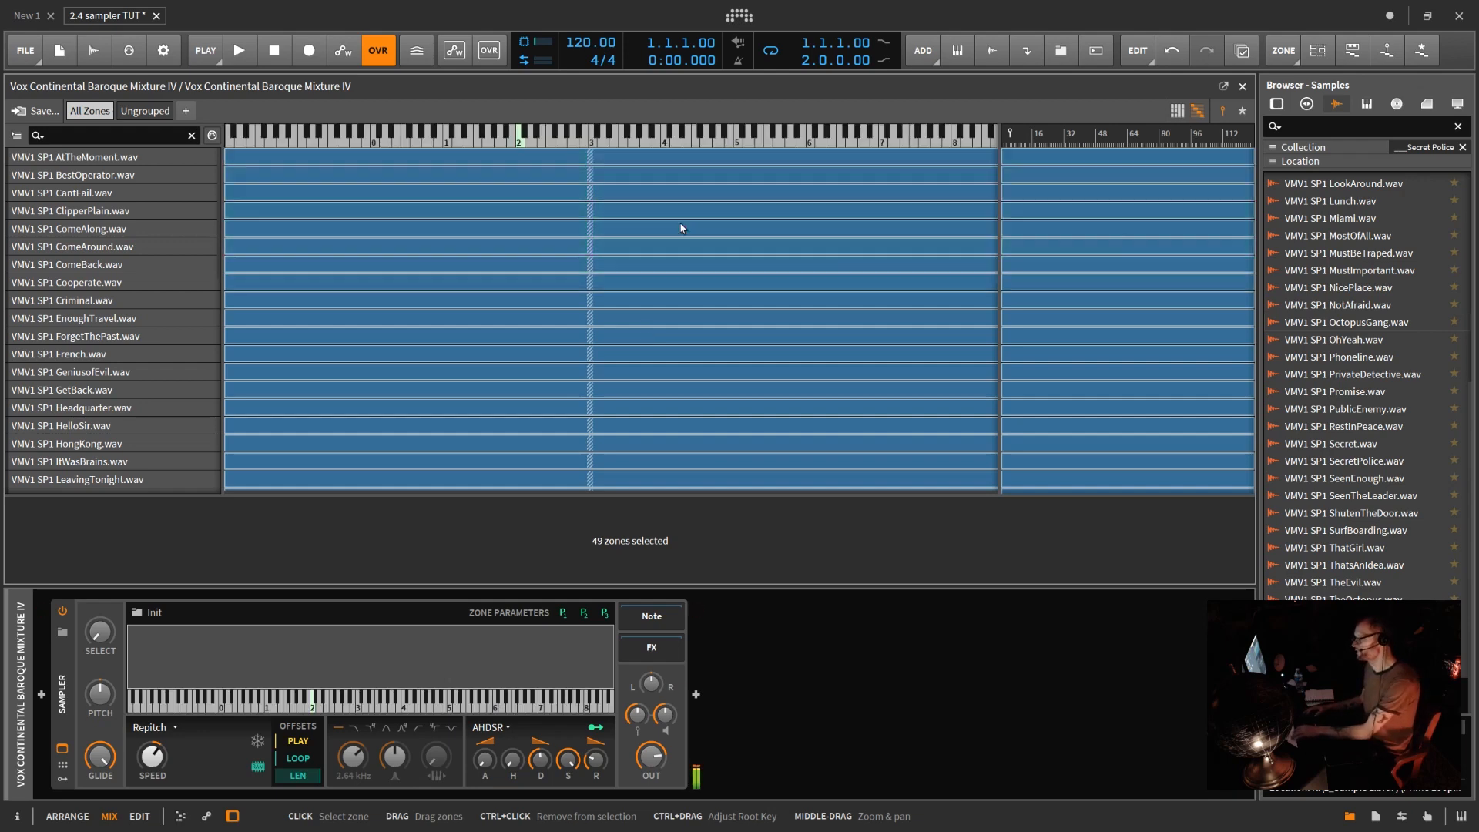
- Distribute the key ranges of the added zones equally, and undo both the distribution and the loading of the samples
right_click(688, 210)
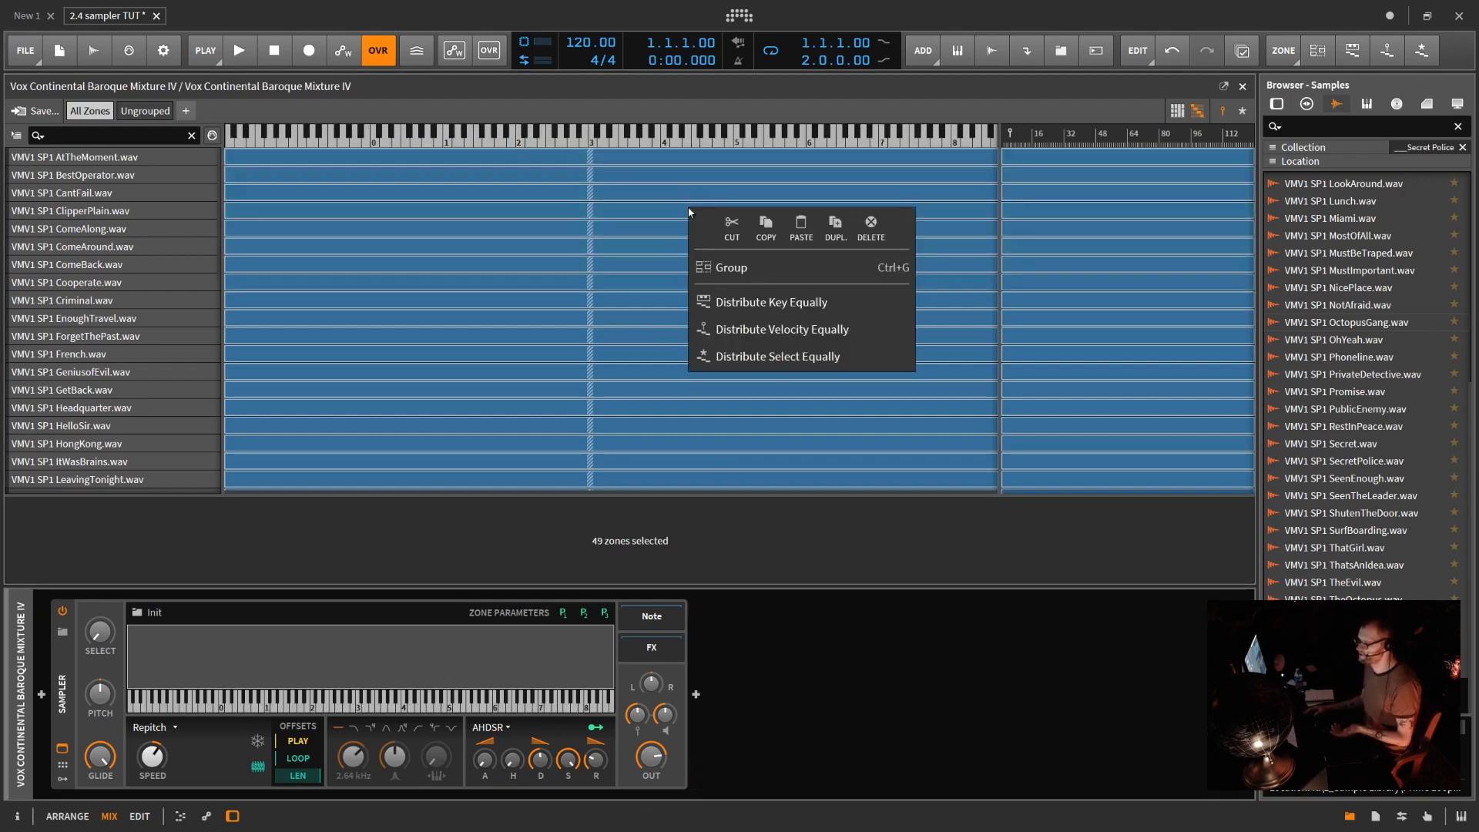
left_click(772, 302)
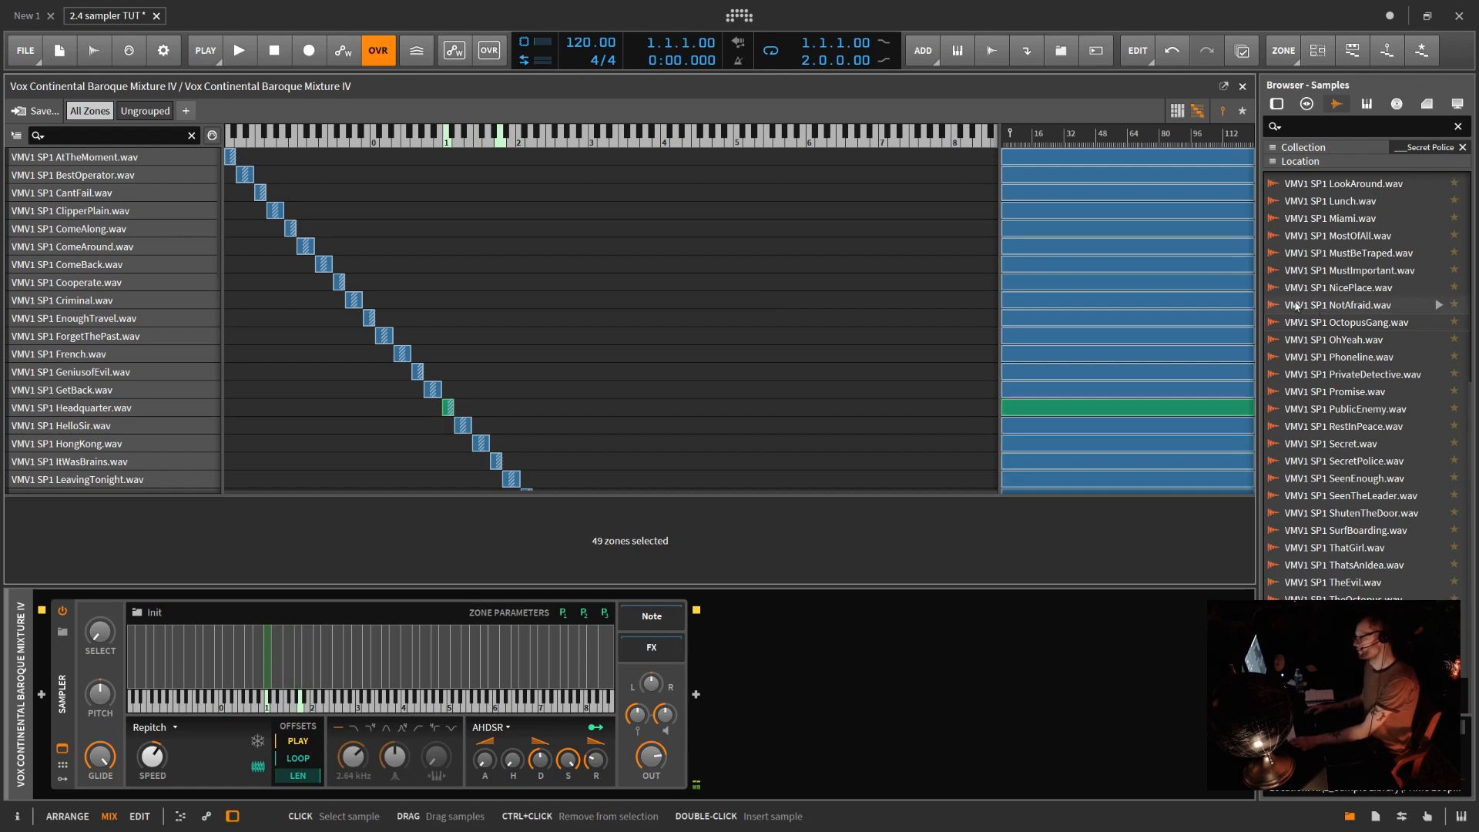
key("ctrl+z")
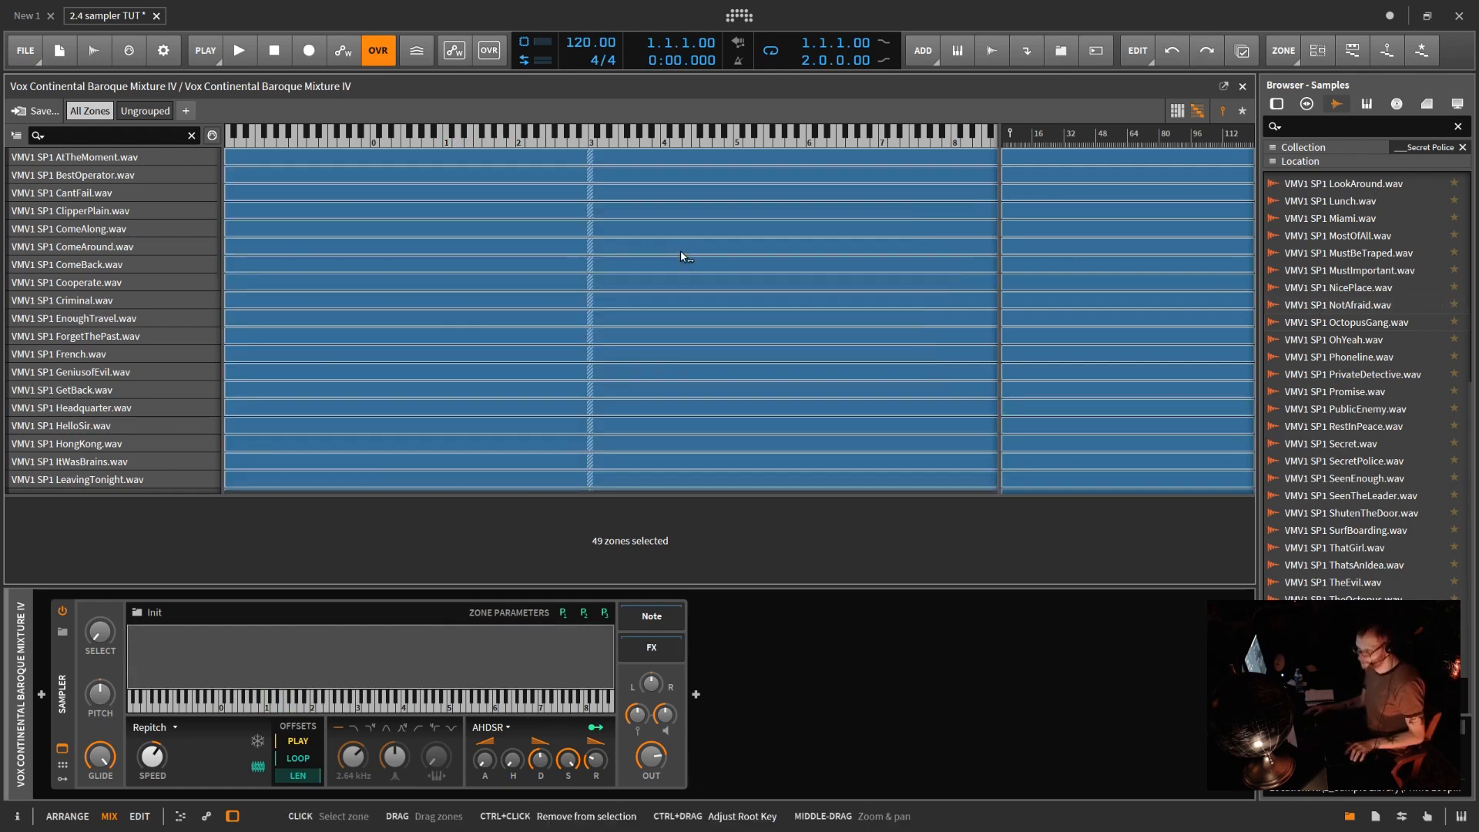
key("ctrl+z")
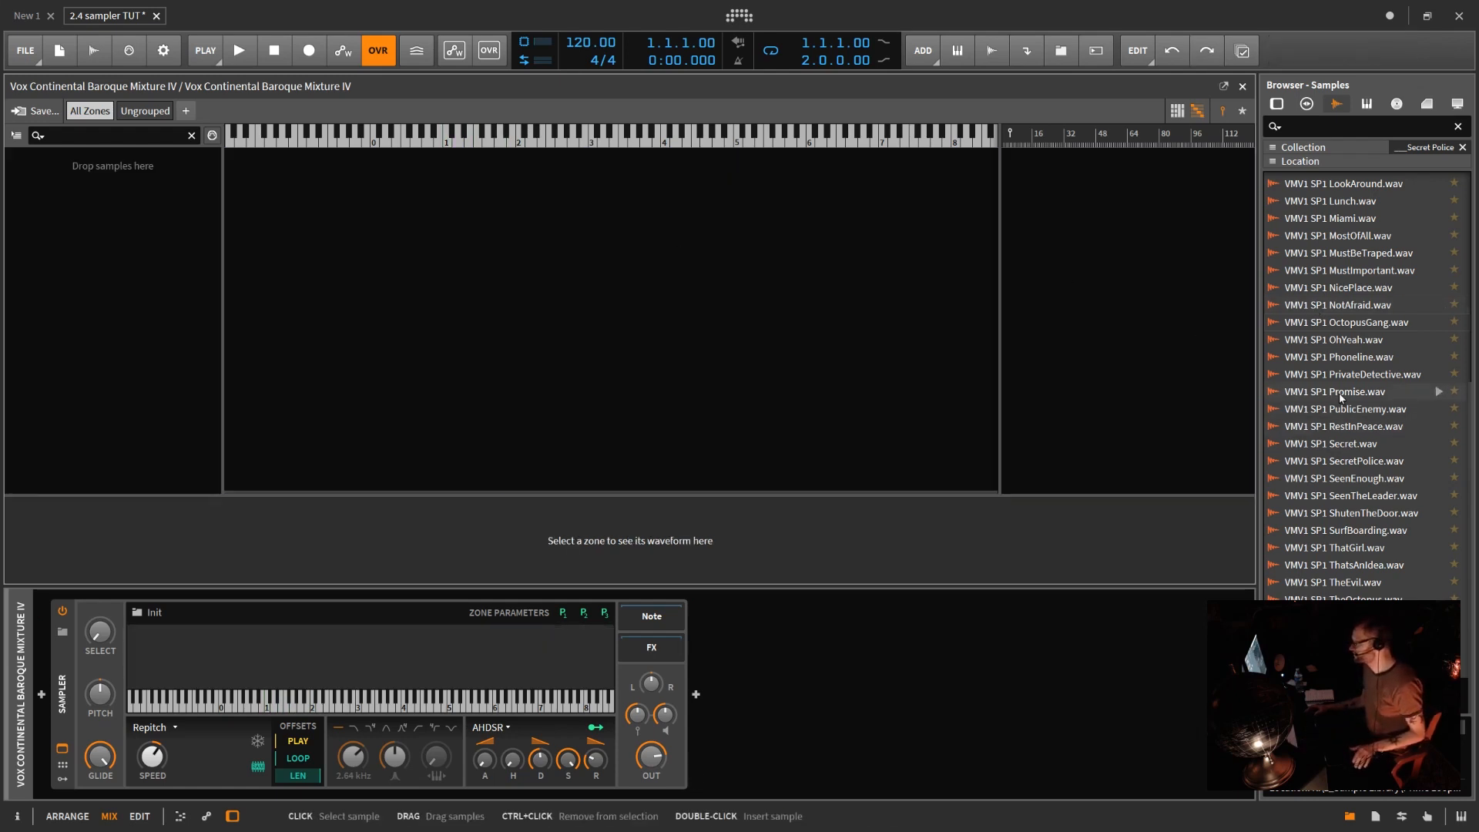
- Add only VMV1 SP1 NicePlace.wav and VMV1 SP1 NotAfraid.wav to the zone list as overlapping full-range zones
key("ctrl+a")
left_click(1350, 291)
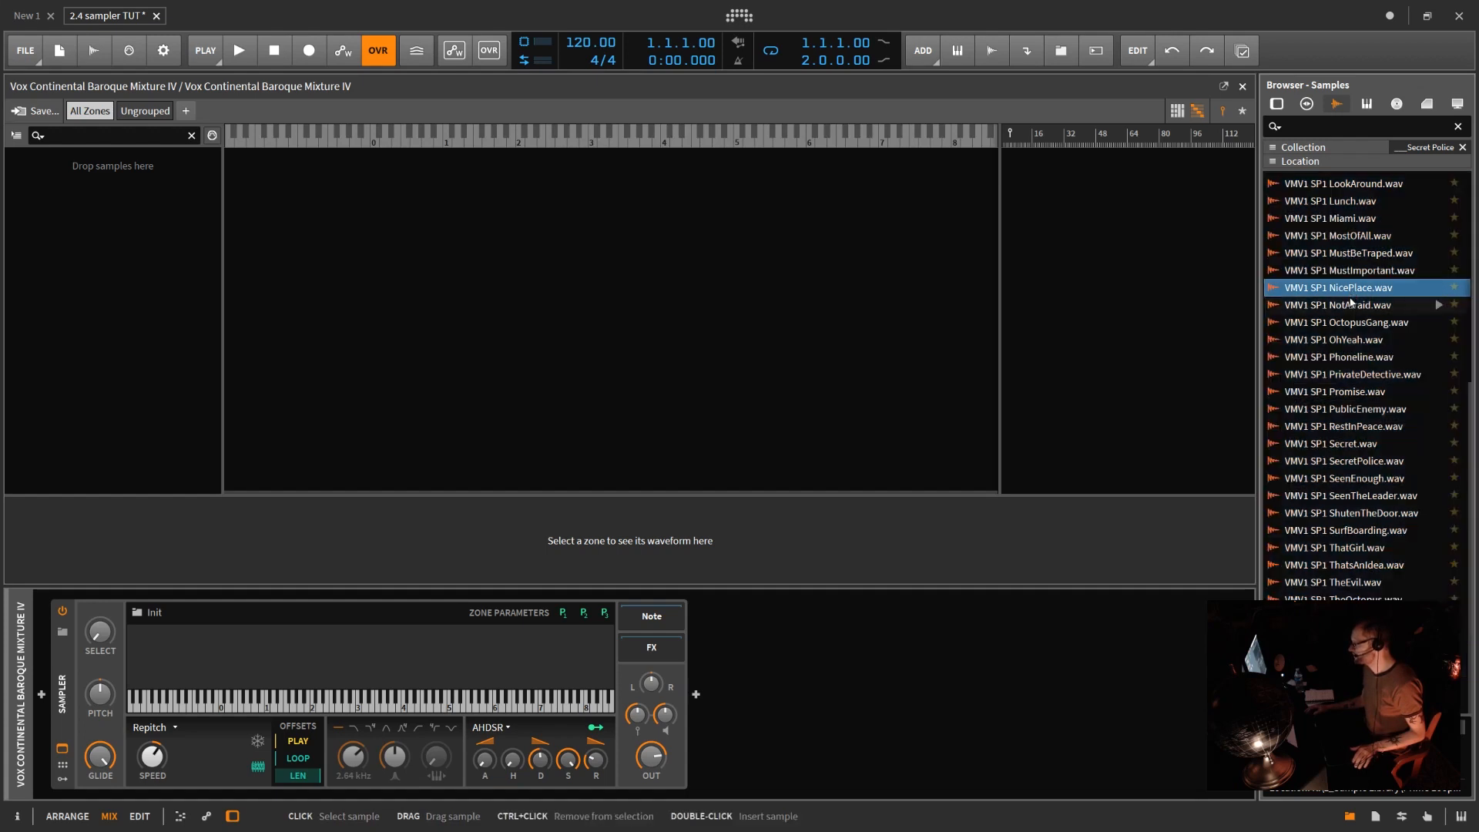
left_click(1356, 306, "ctrl")
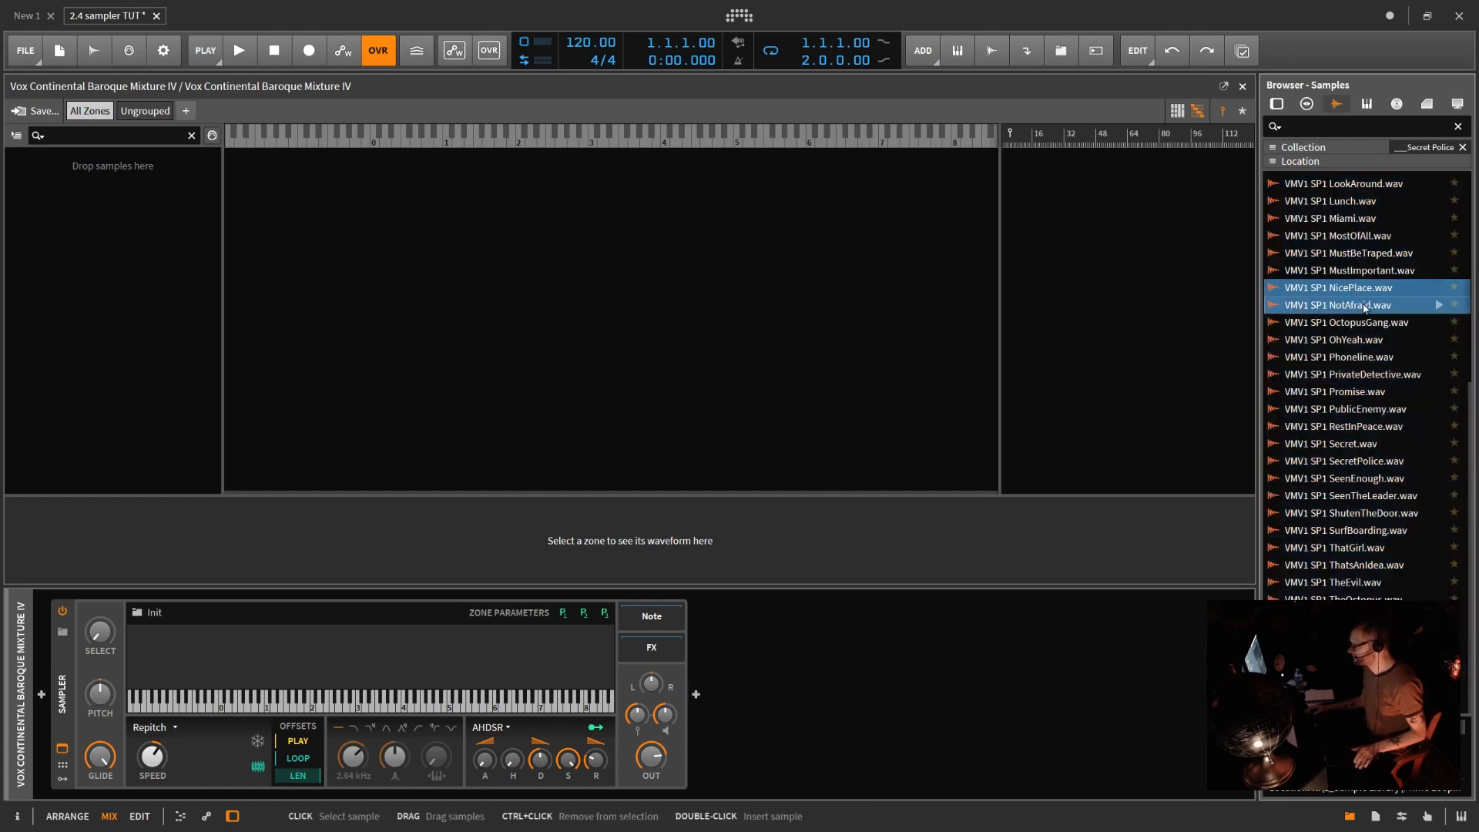
left_click_drag(1365, 308, 95, 243)
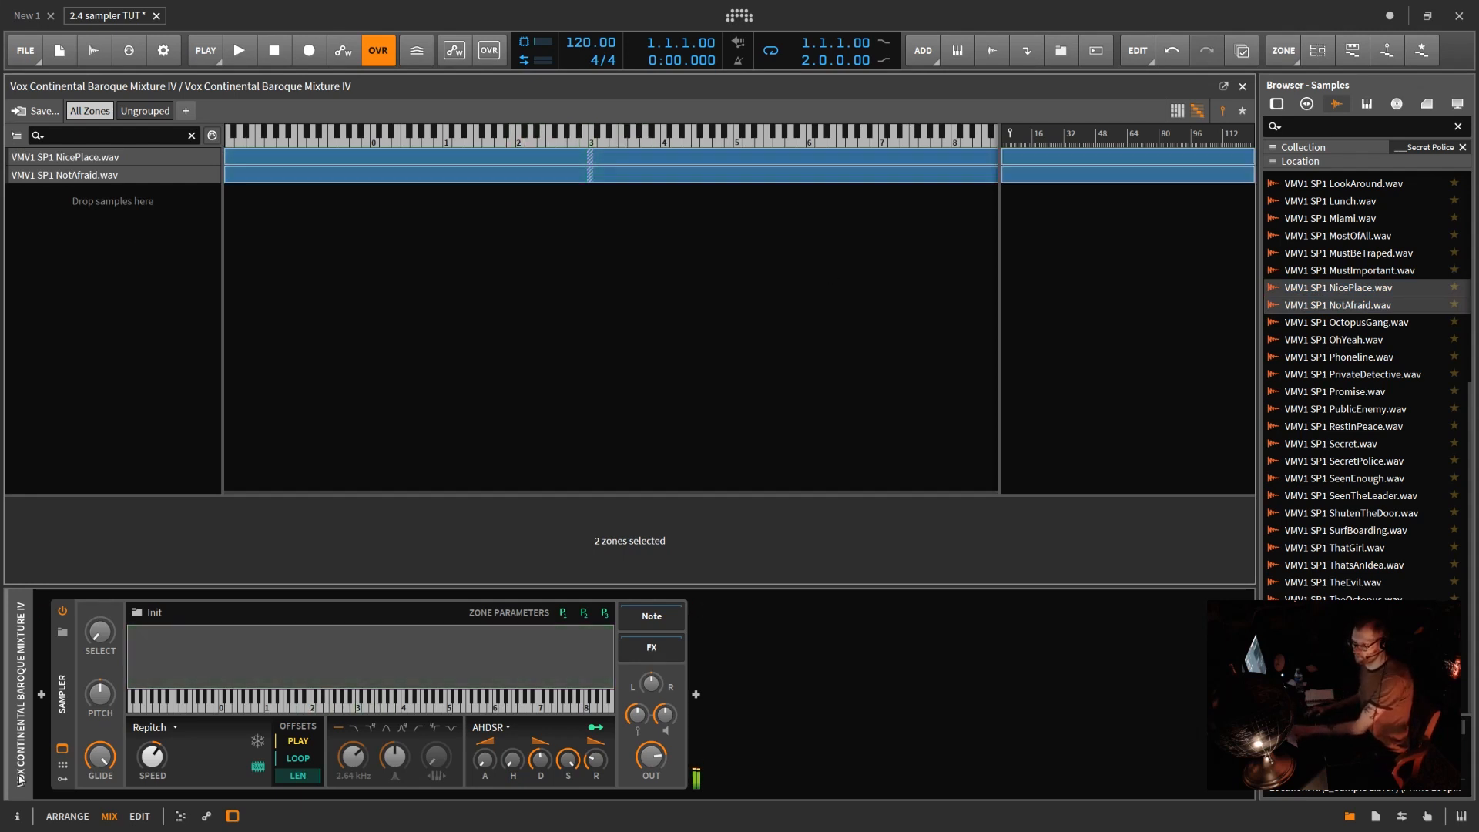
- Show the inspector and set the zone logic of both selected zones to Round-robin
left_click(18, 817)
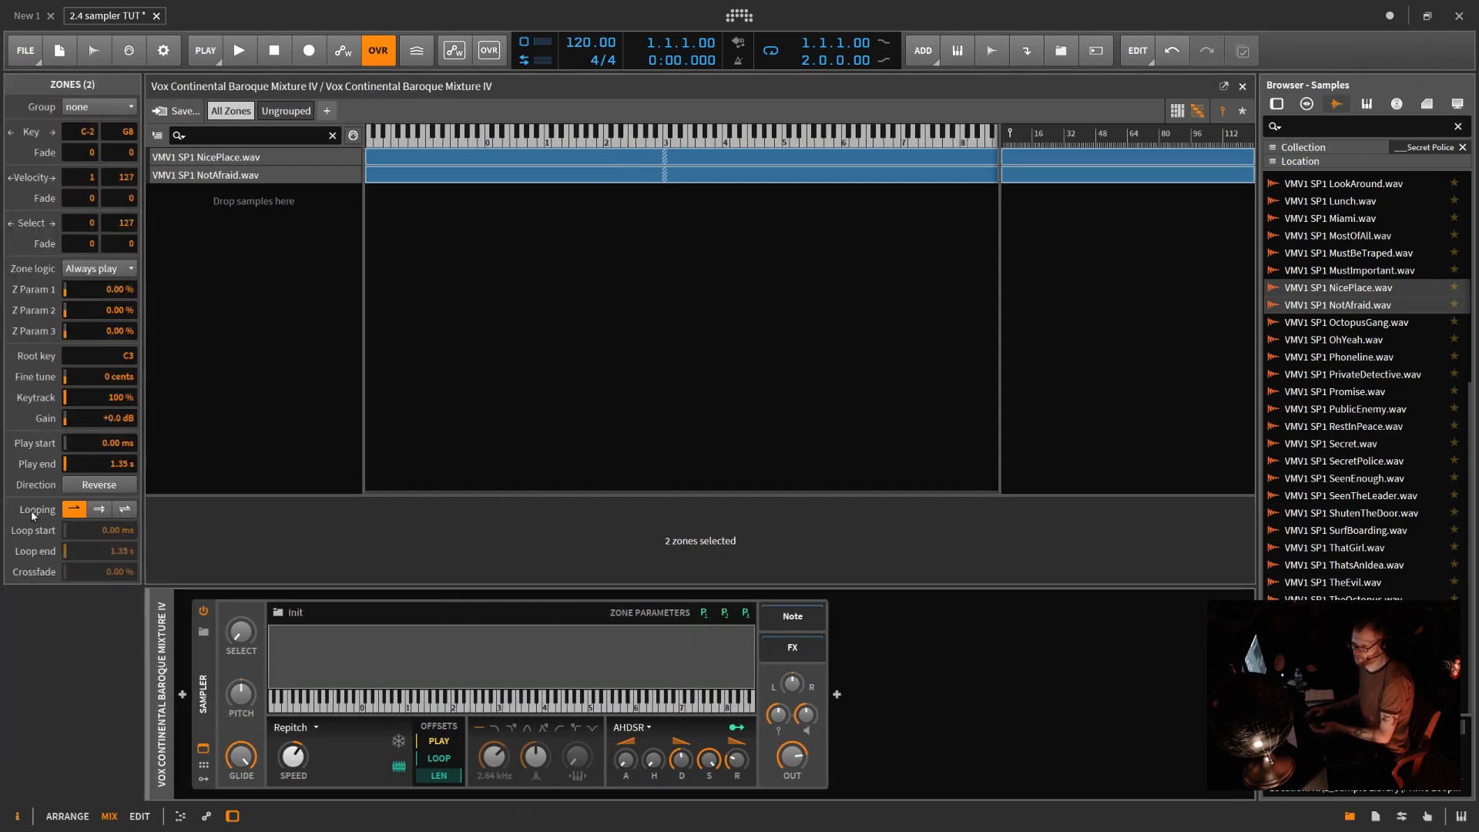
left_click(106, 270)
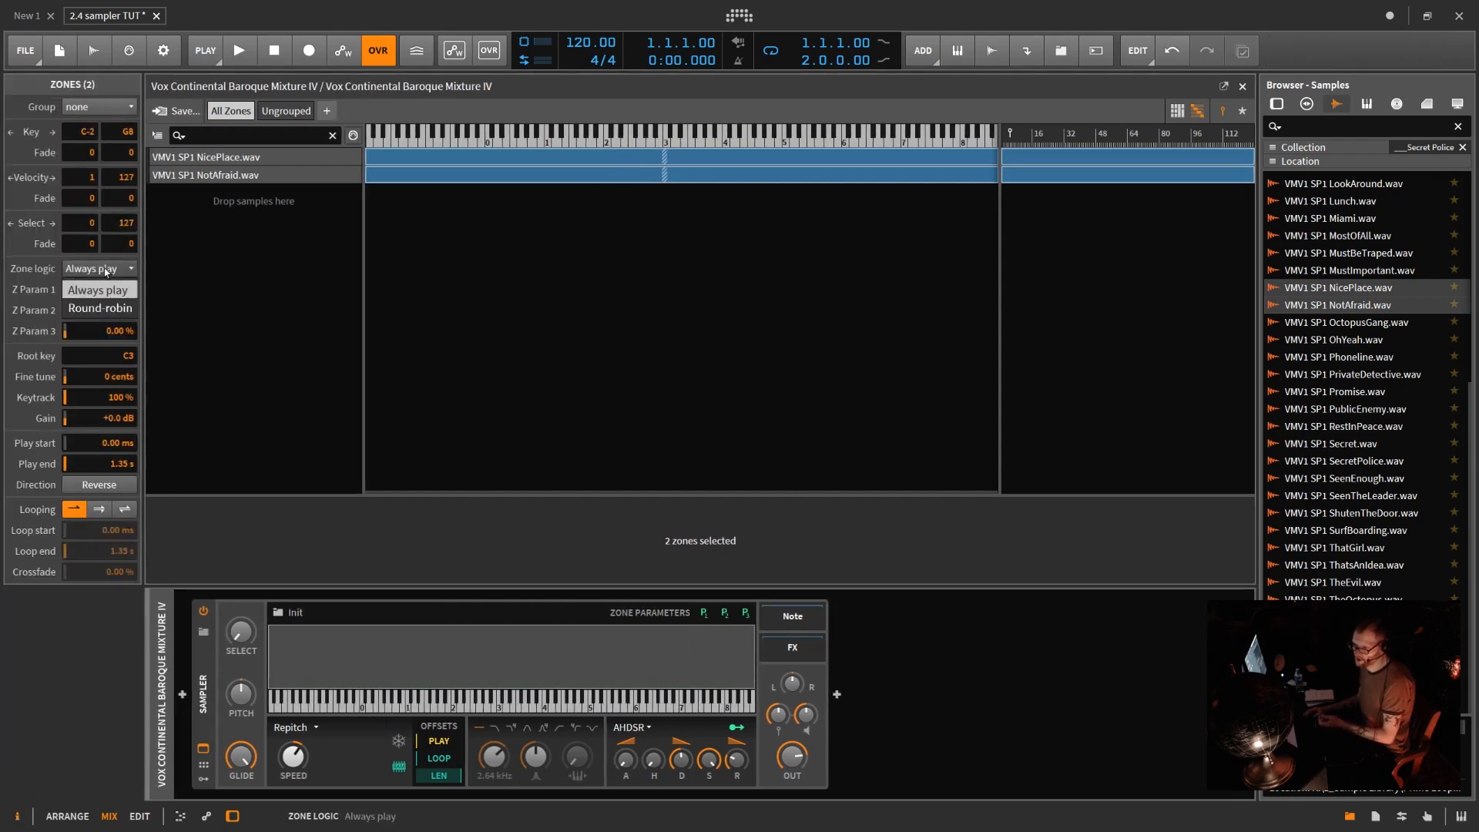
left_click(112, 309)
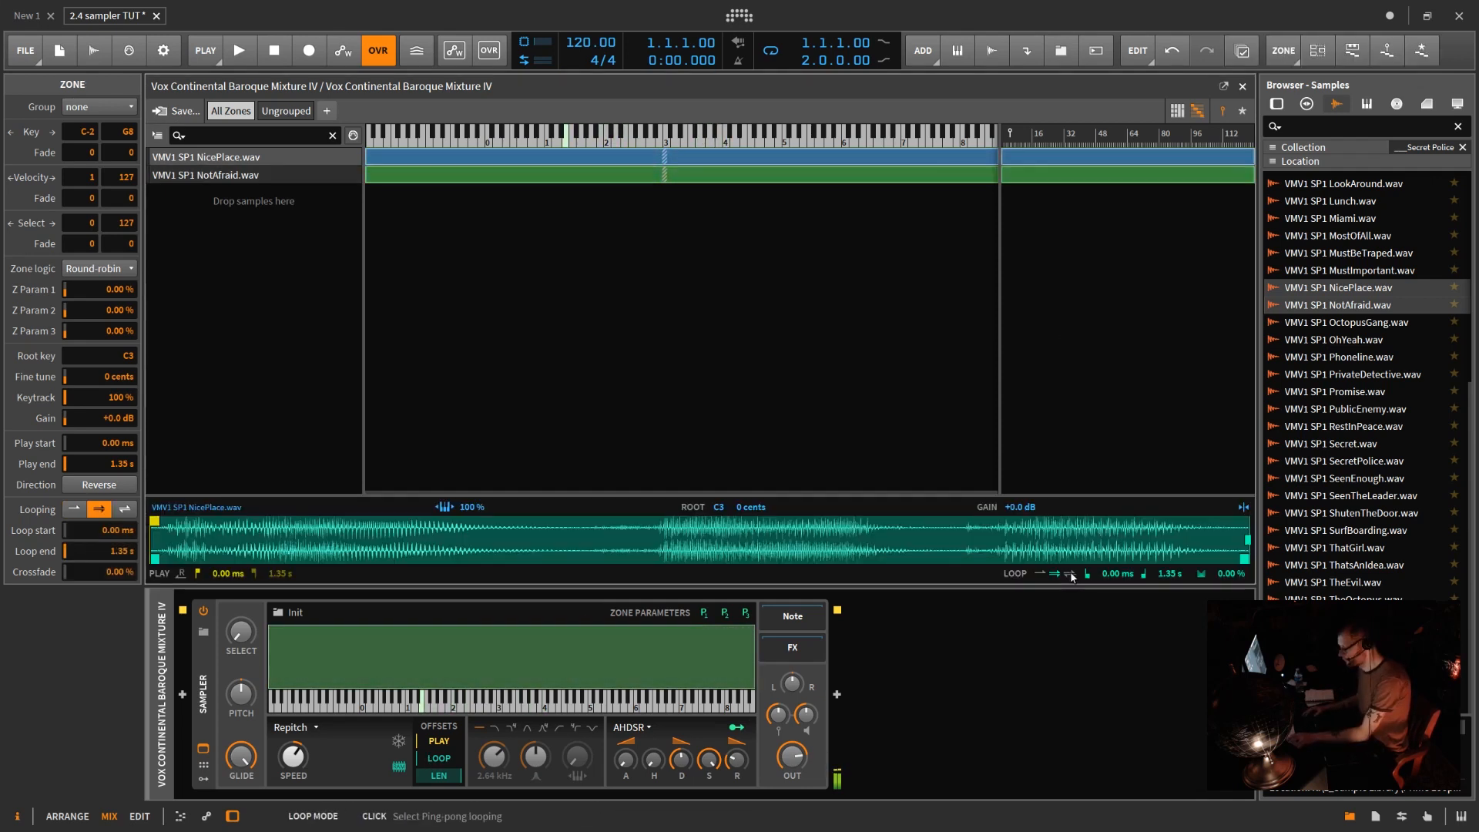
- Give the NicePlace zone ping-pong looping with a loop end at about 244 ms, and set the zone logic to Always play
left_click(1071, 573)
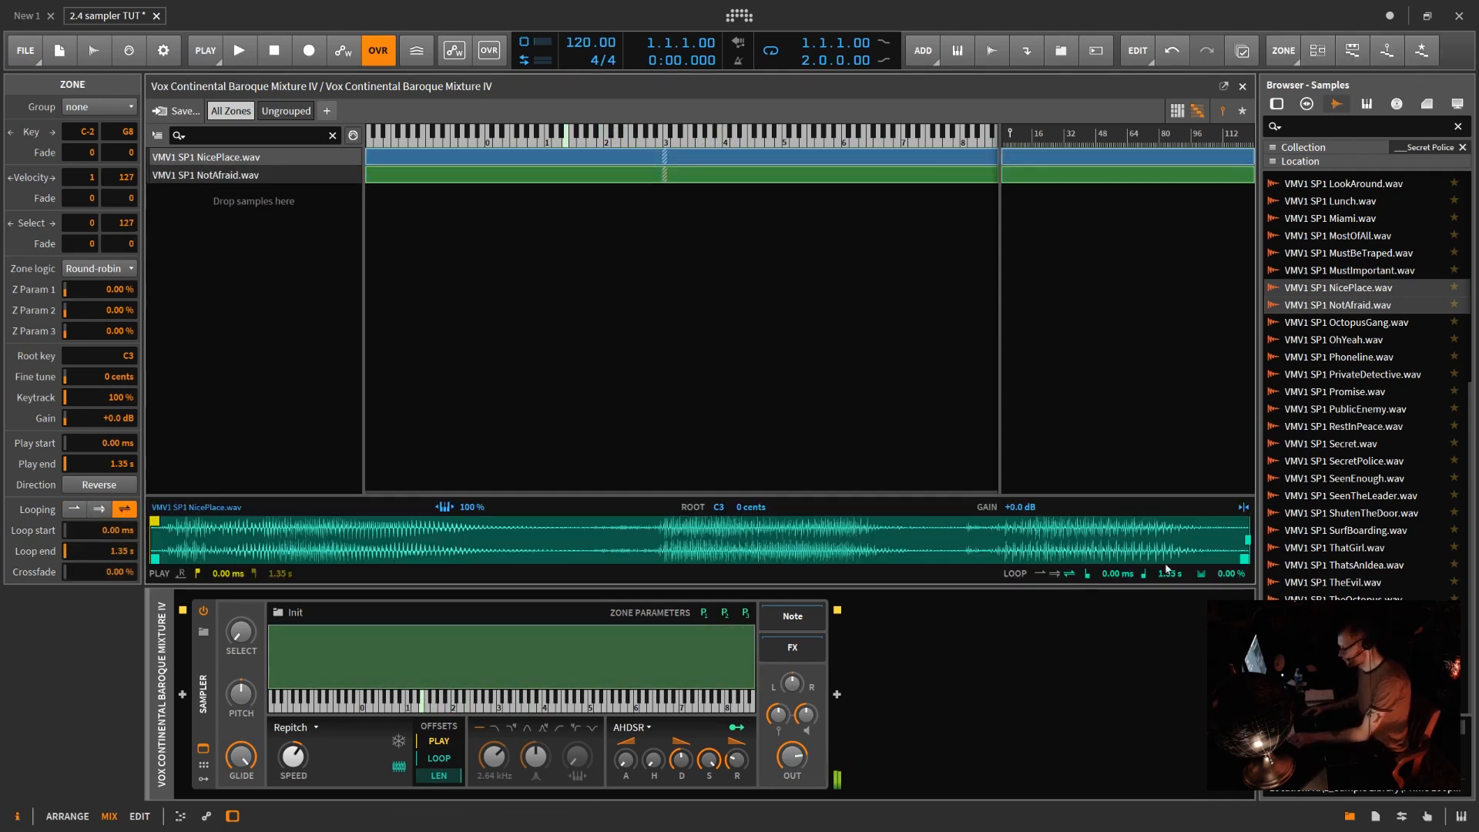
left_click_drag(1245, 557, 346, 561)
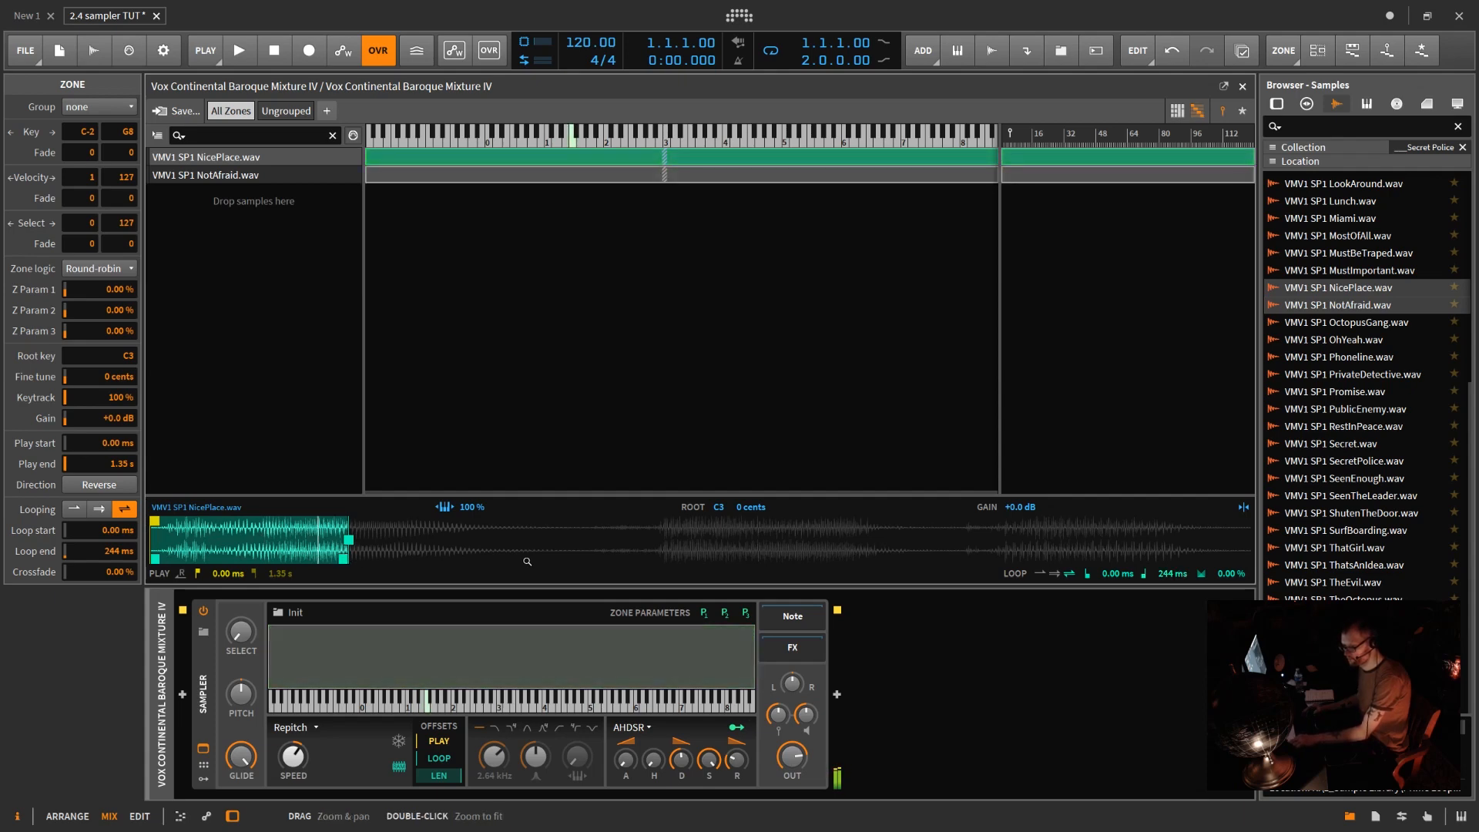
left_click(119, 269)
left_click(118, 292)
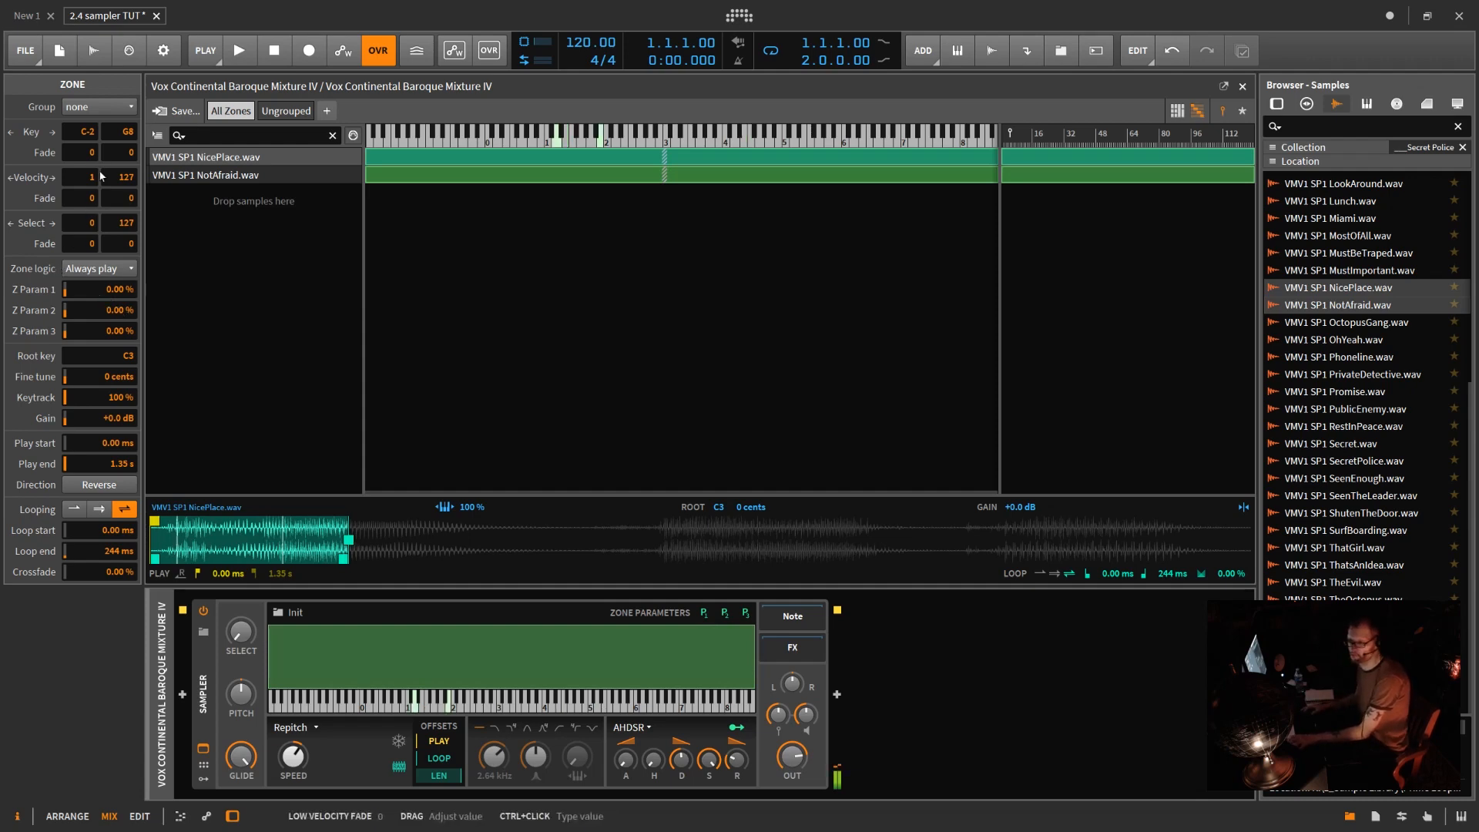
- Set the keytracking of the NicePlace zone to 0 %
left_click(16, 815)
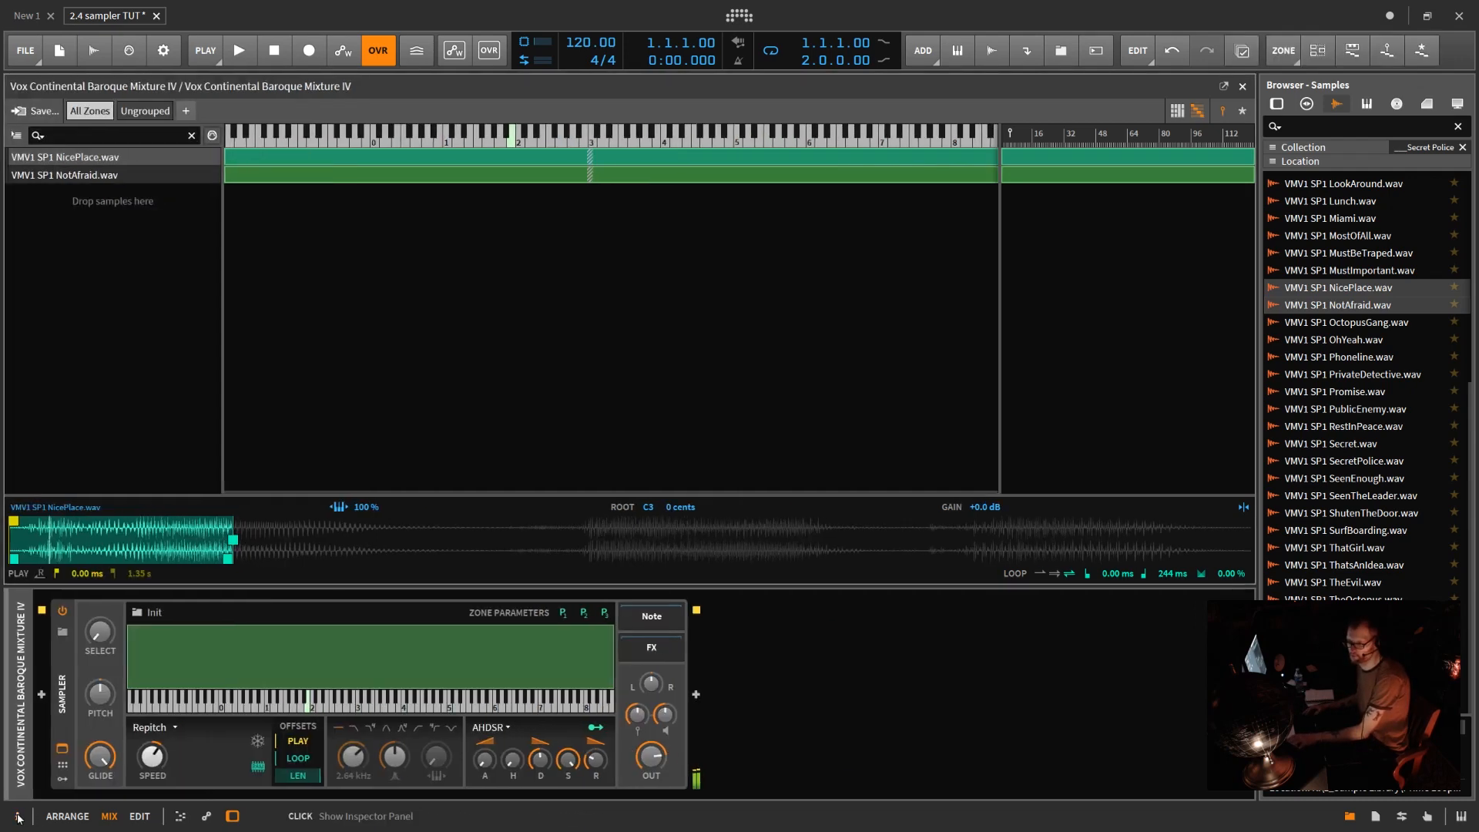
left_click(17, 816)
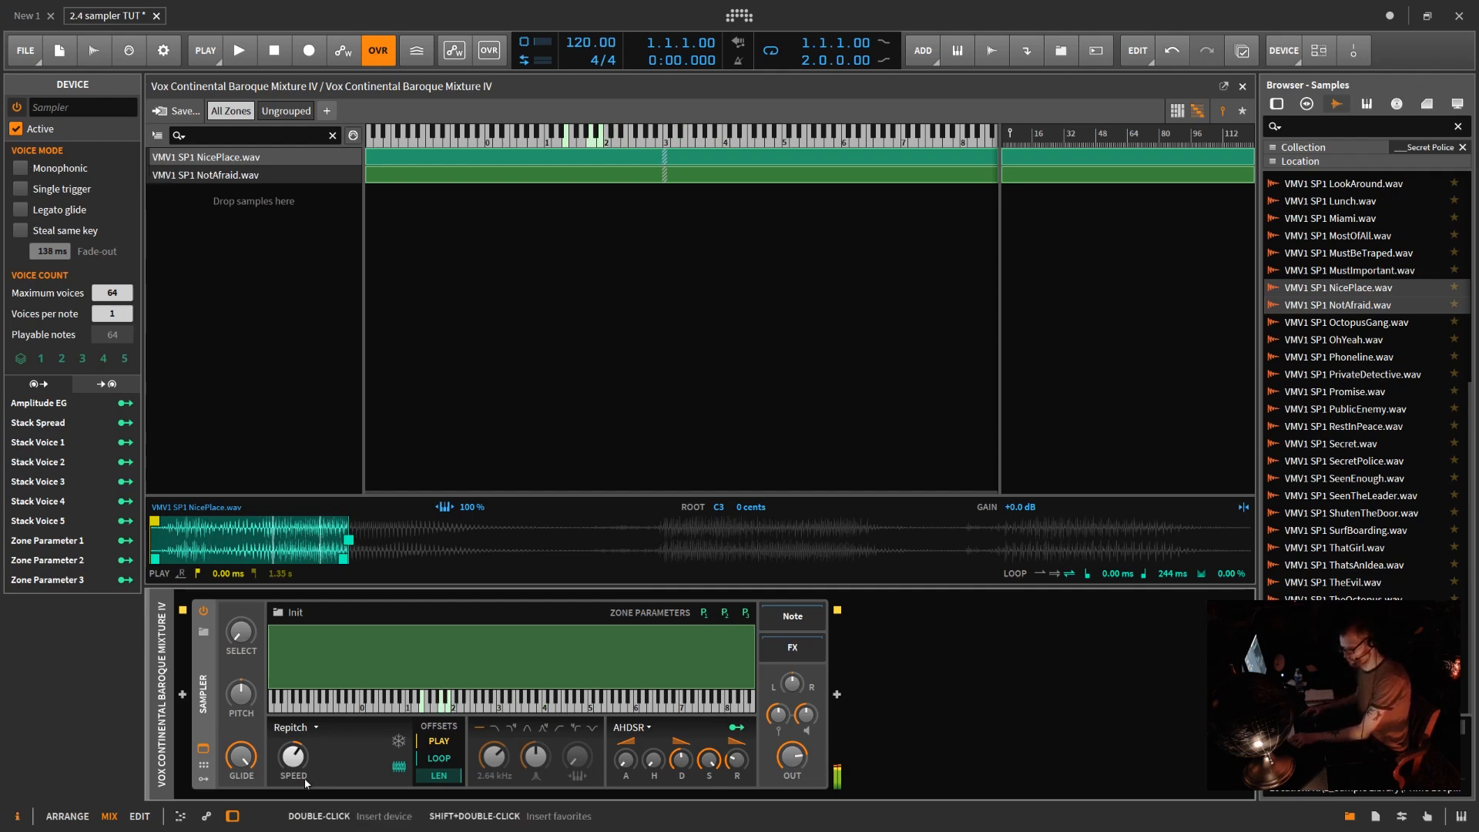
left_click(446, 508)
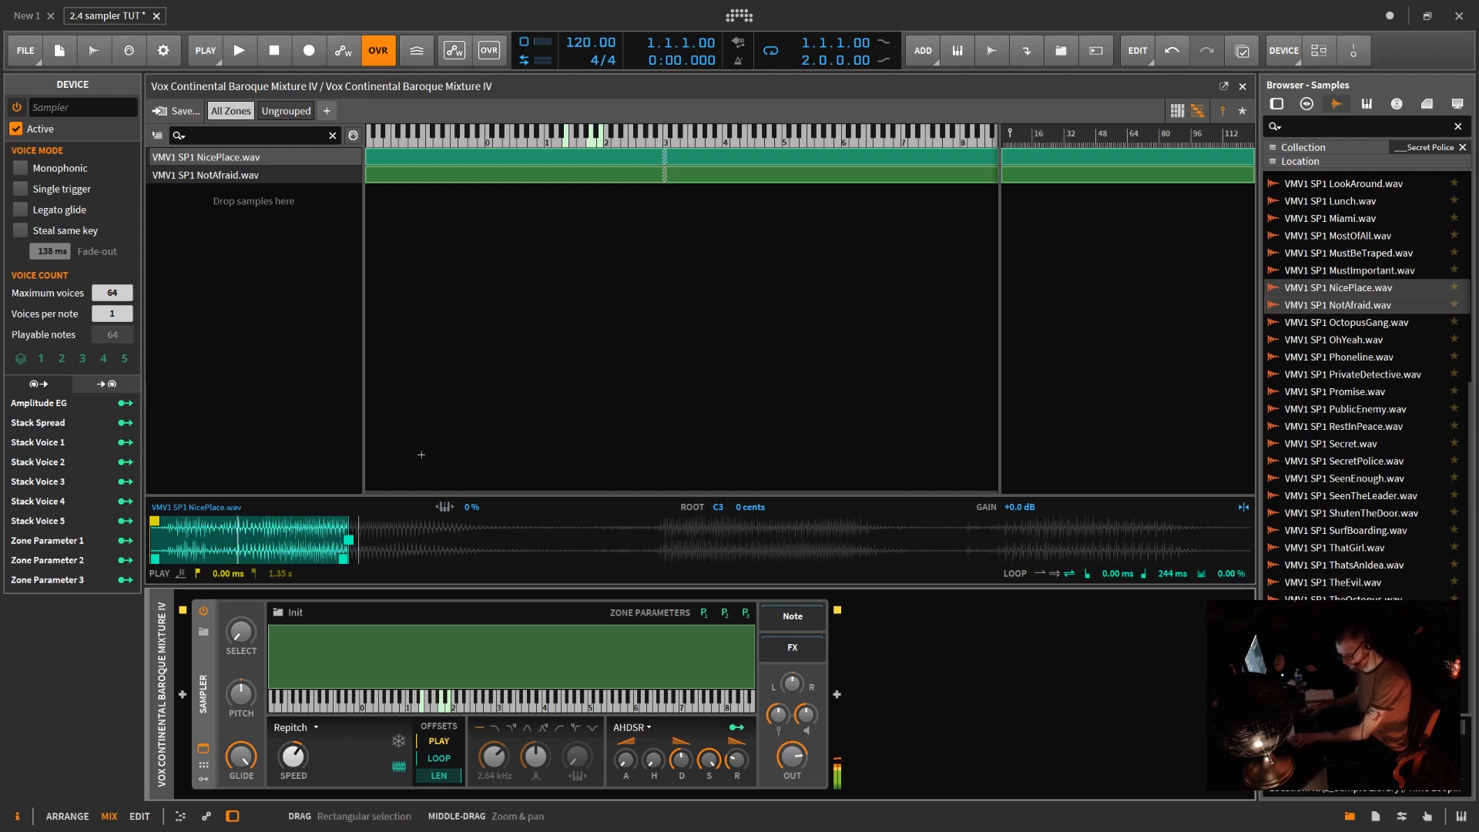
- Switch the Sampler's play mode to Textures, lower the speed, raise the motion, and set the grain size to about 85 ms
left_click(314, 728)
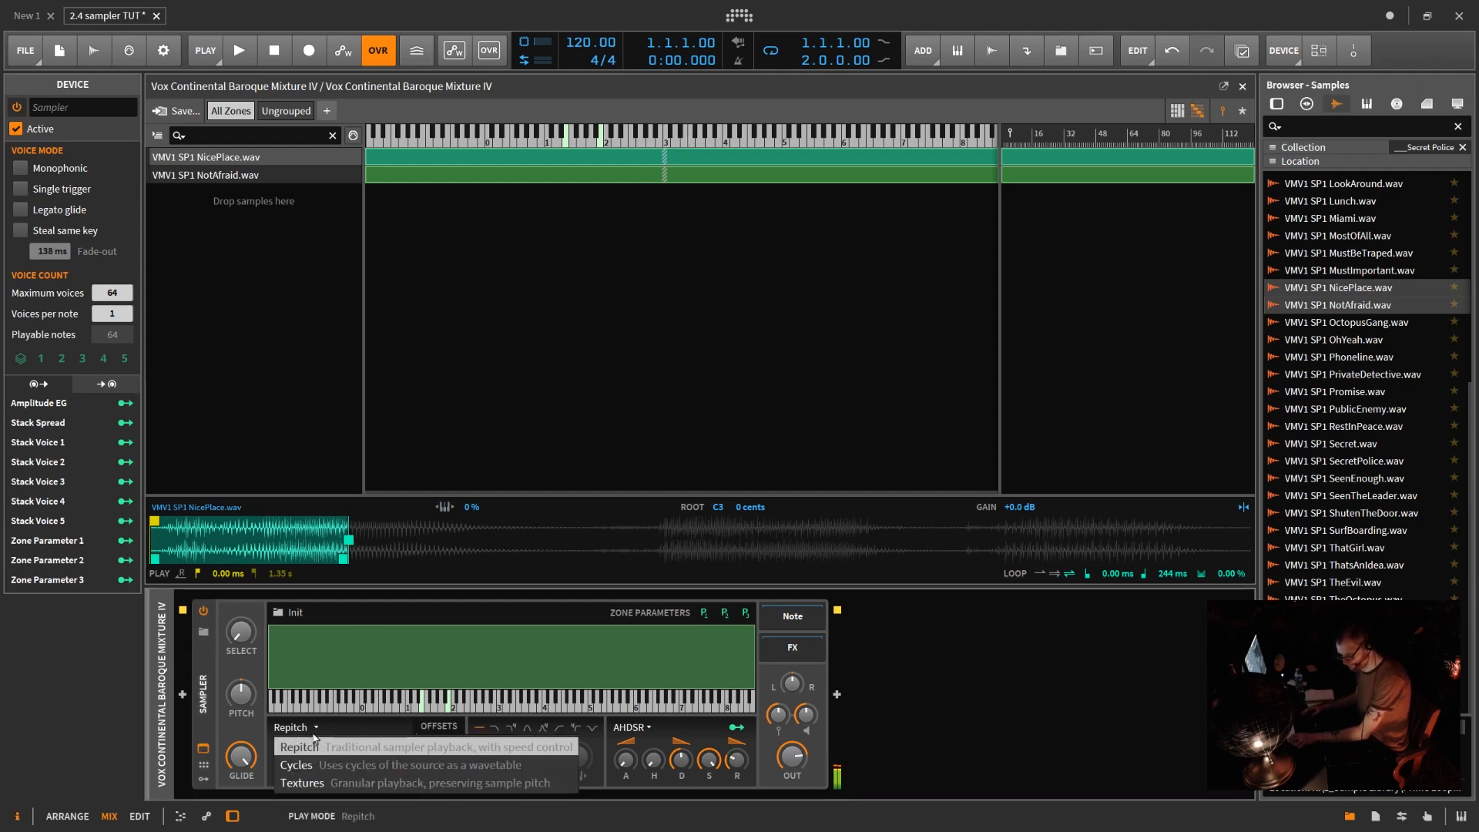
left_click(301, 783)
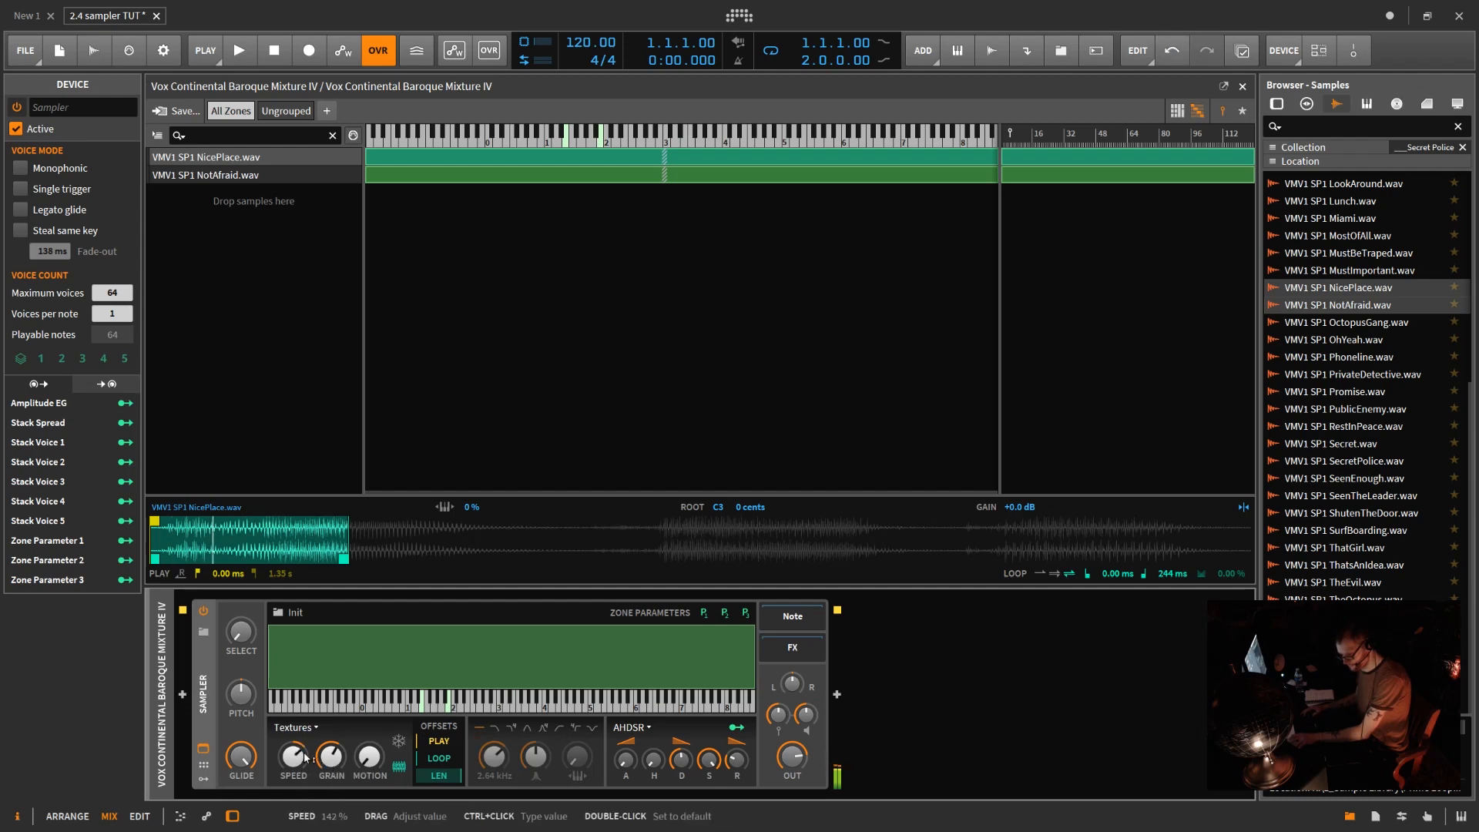
left_click_drag(299, 759, 300, 813)
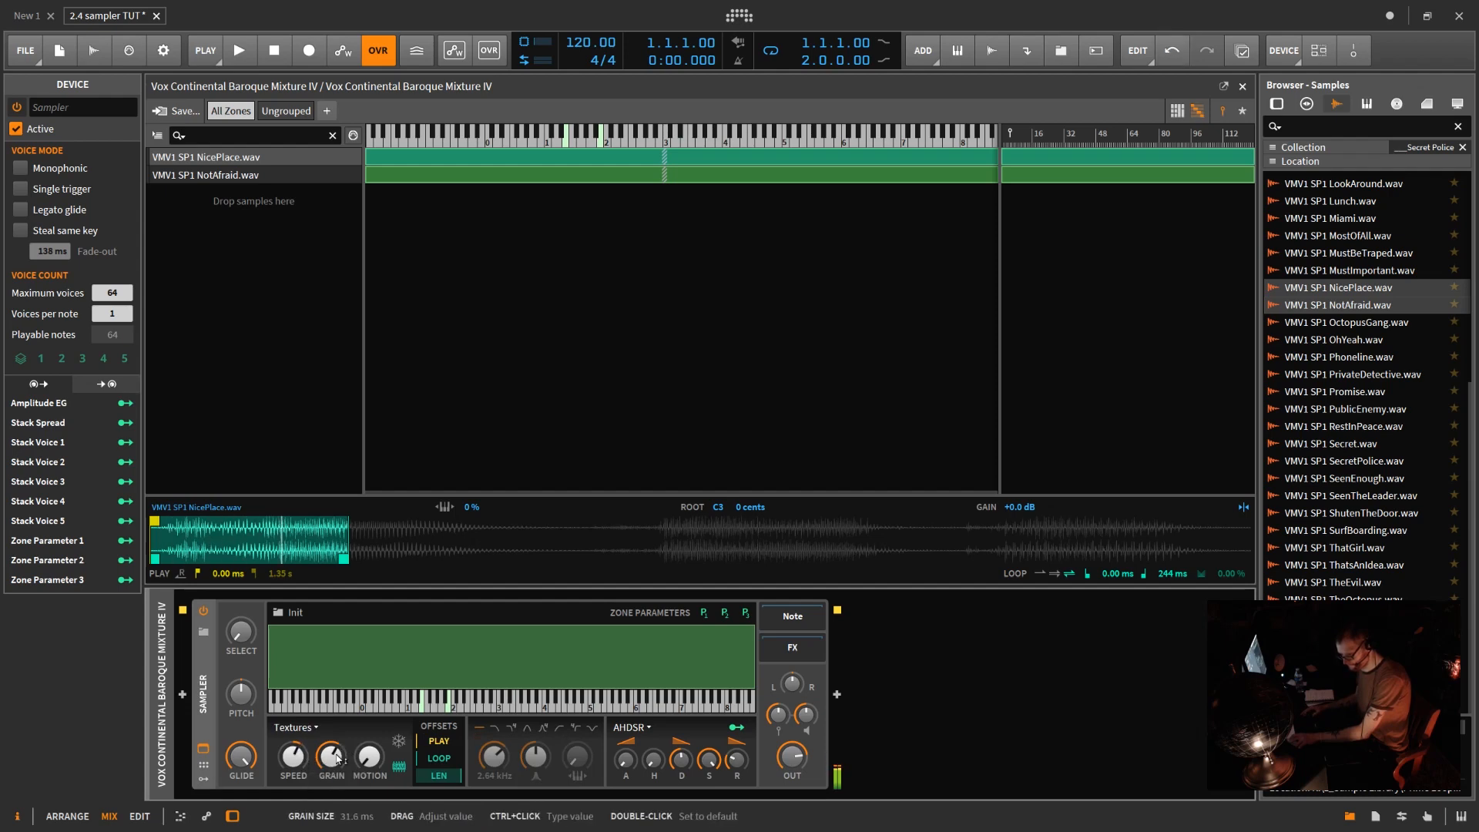
left_click_drag(399, 767, 338, 821)
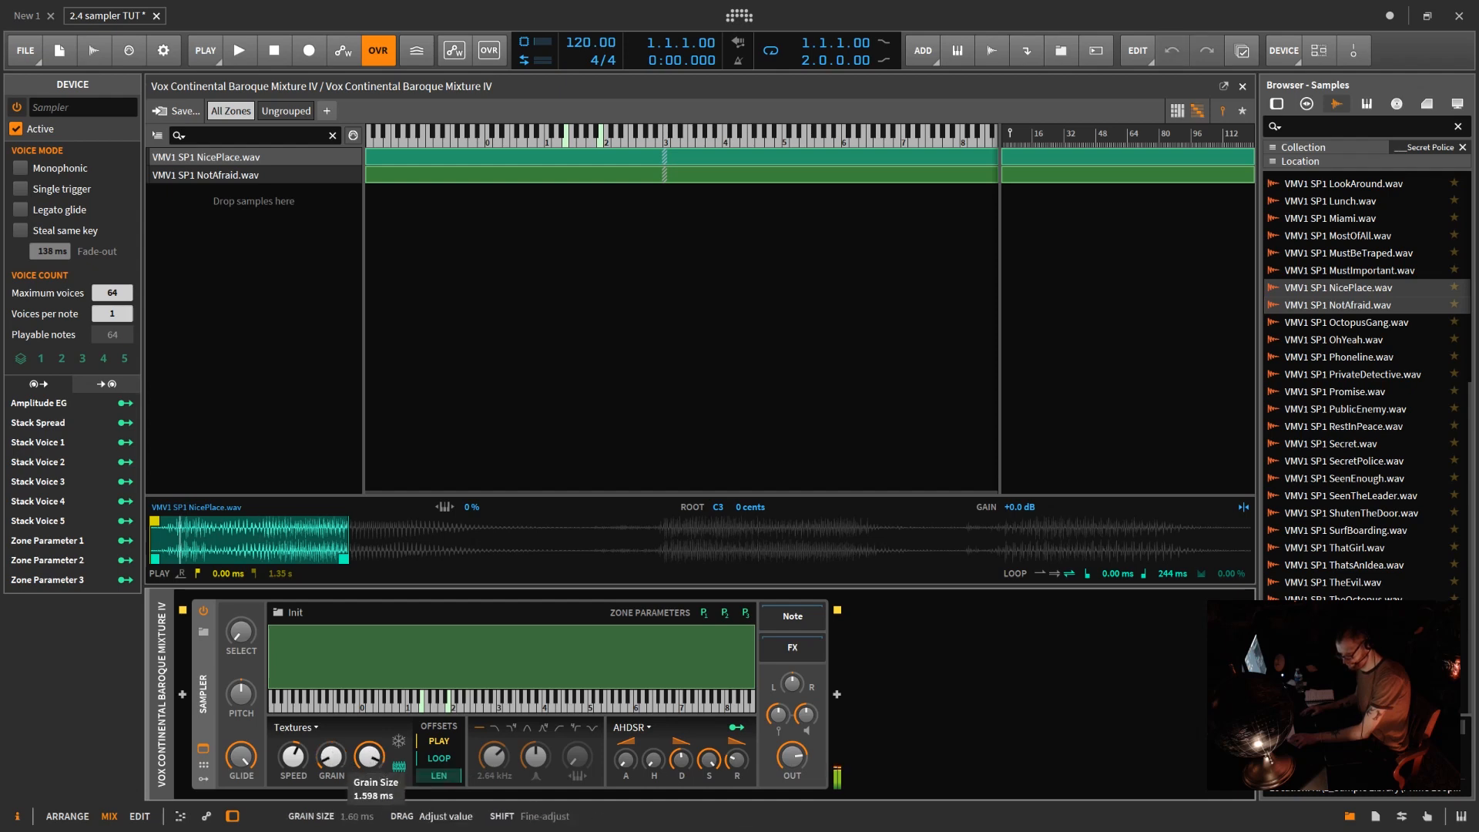
mouse_move(337, 763)
left_mouse_down()
mouse_move(337, 744)
mouse_move(330, 757)
left_mouse_up()
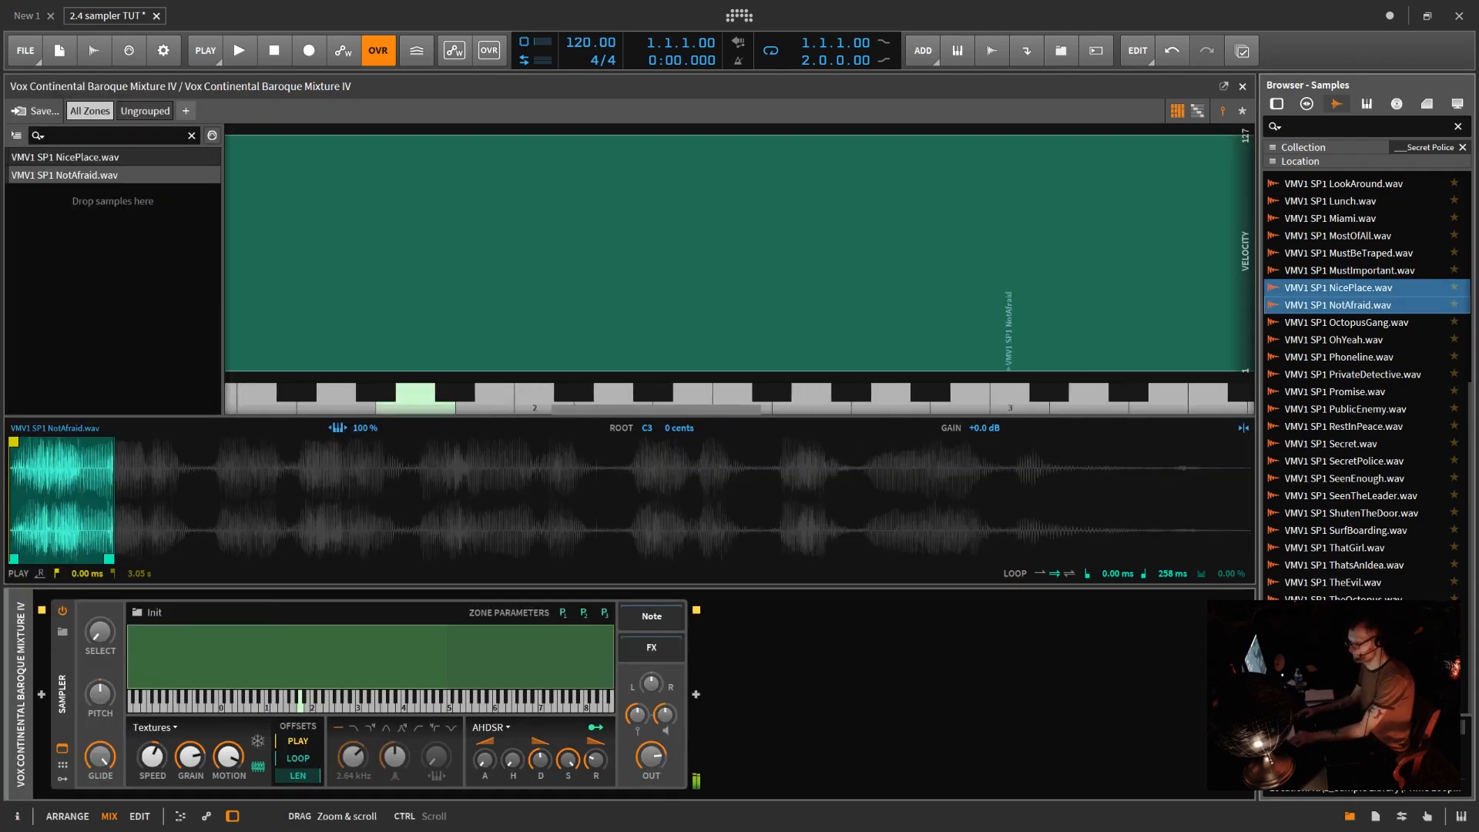
- Inspect the NotAfraid and NicePlace zones in turn on a close-up of the grid around C3
left_click_drag(413, 397, 863, 395)
left_click(930, 274)
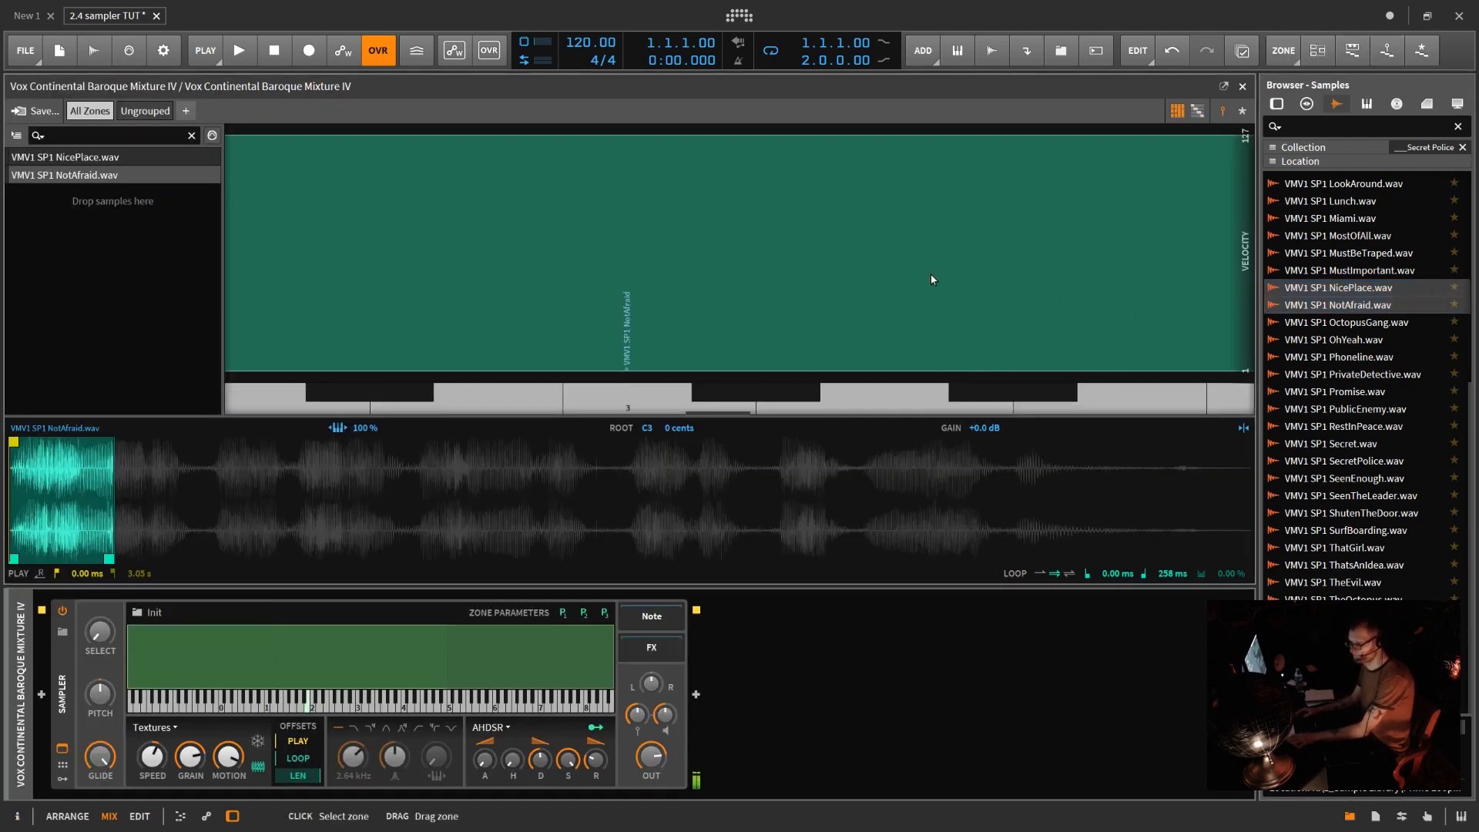
left_click(100, 160)
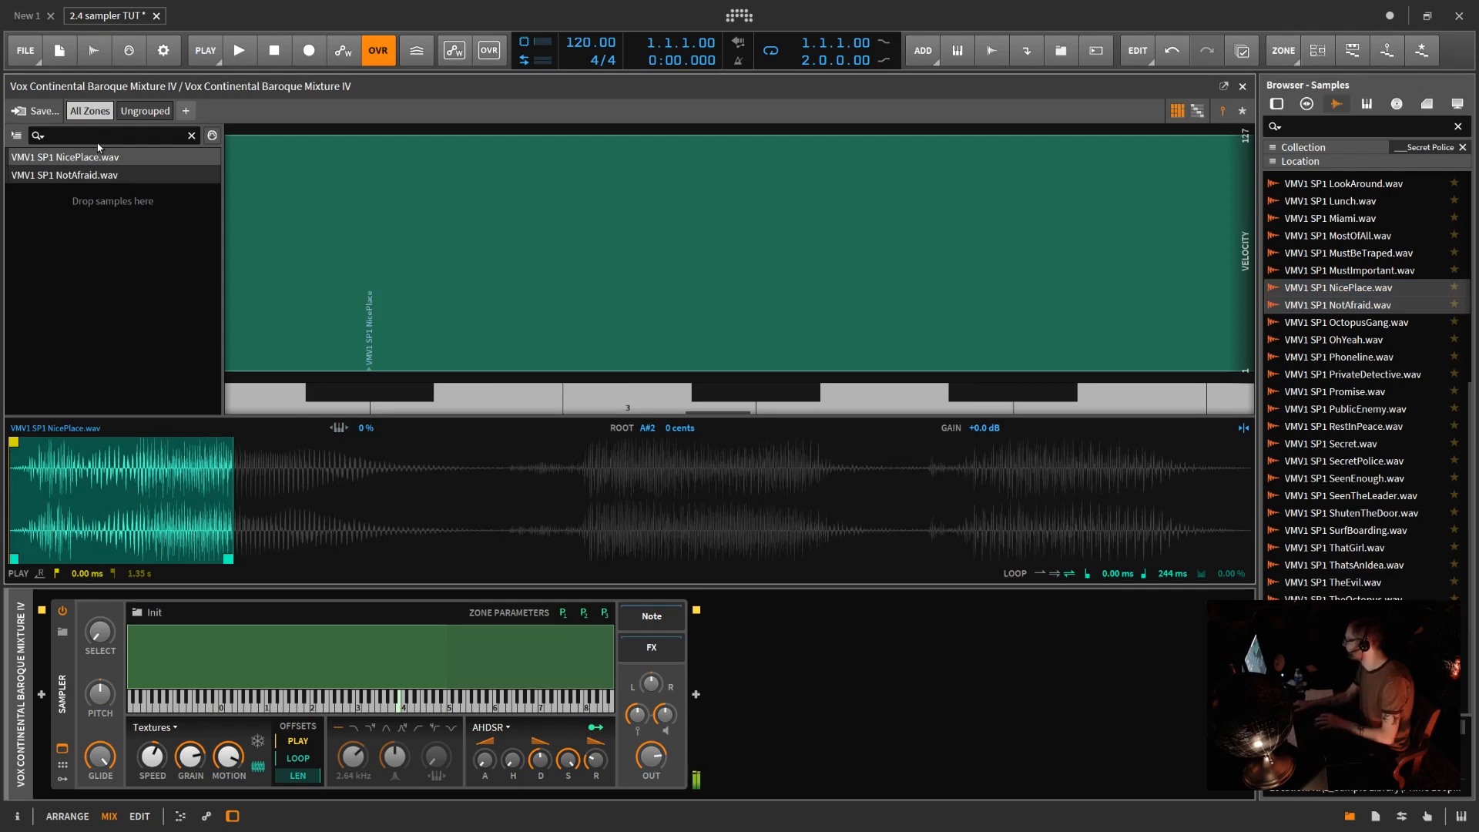
left_click(11, 328)
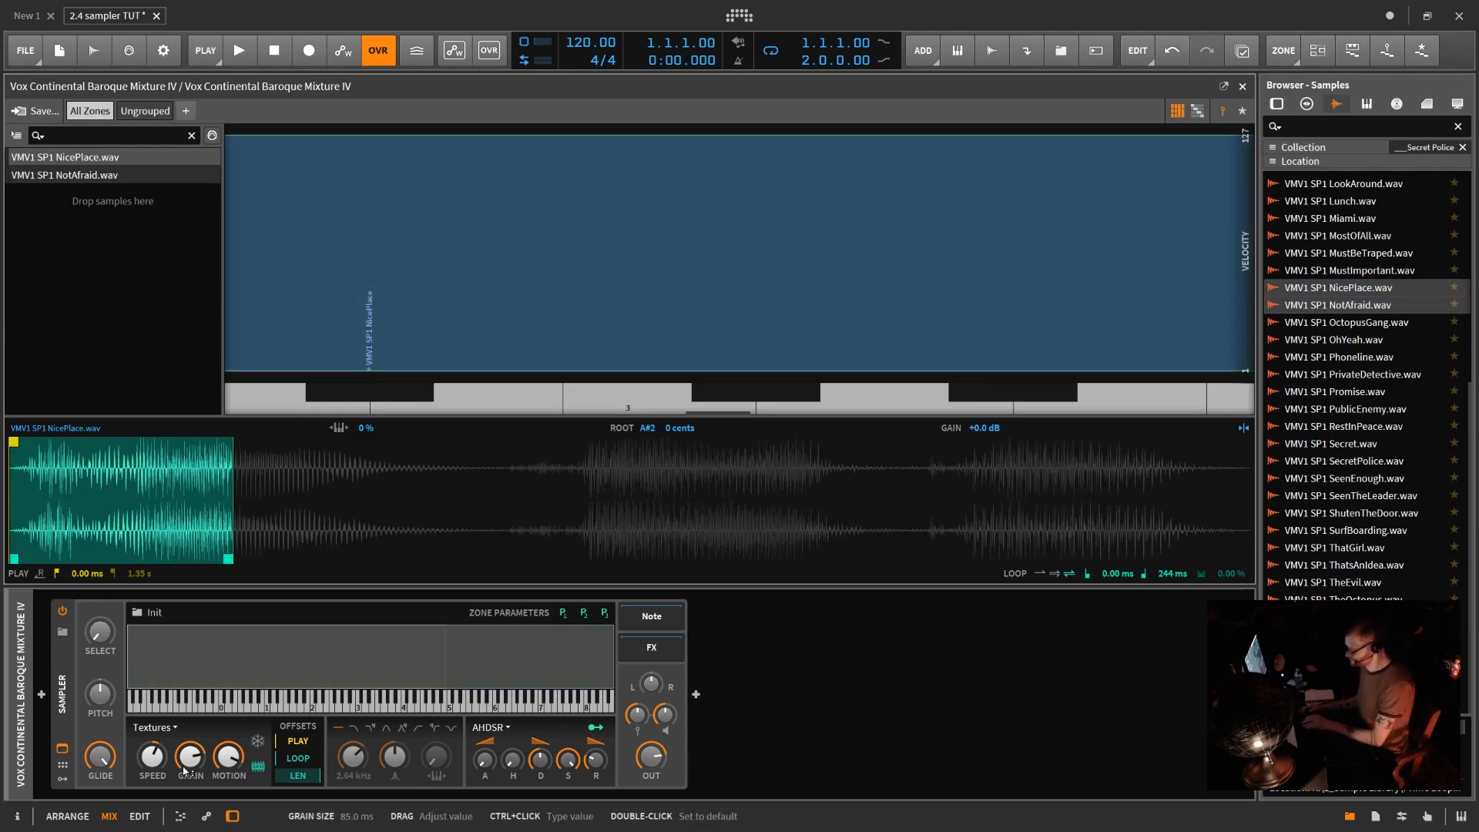
- Switch the Sampler's play mode to Repitch to compare it with Textures playback
left_click(176, 729)
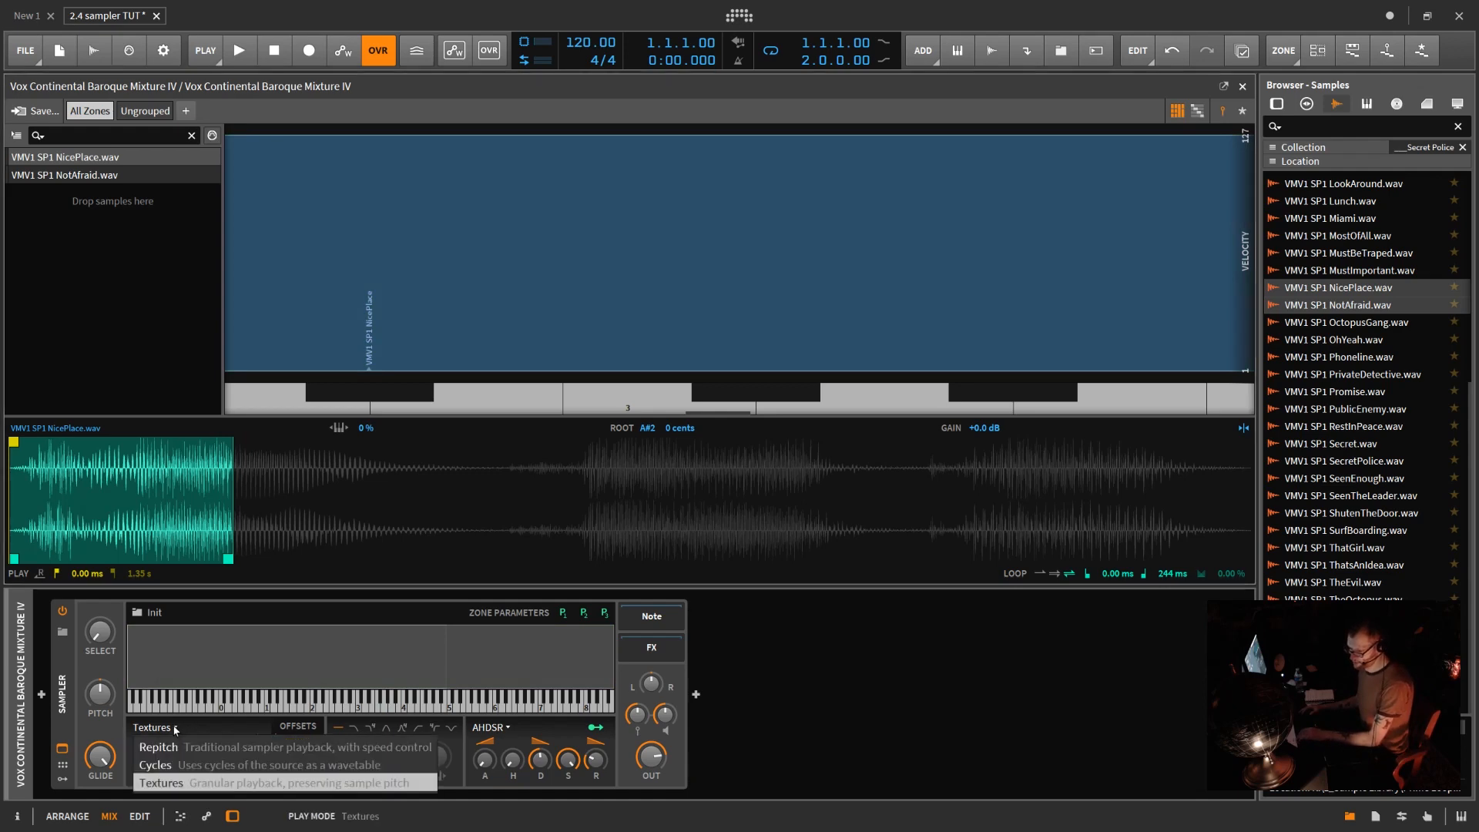
left_click(170, 745)
left_click(169, 732)
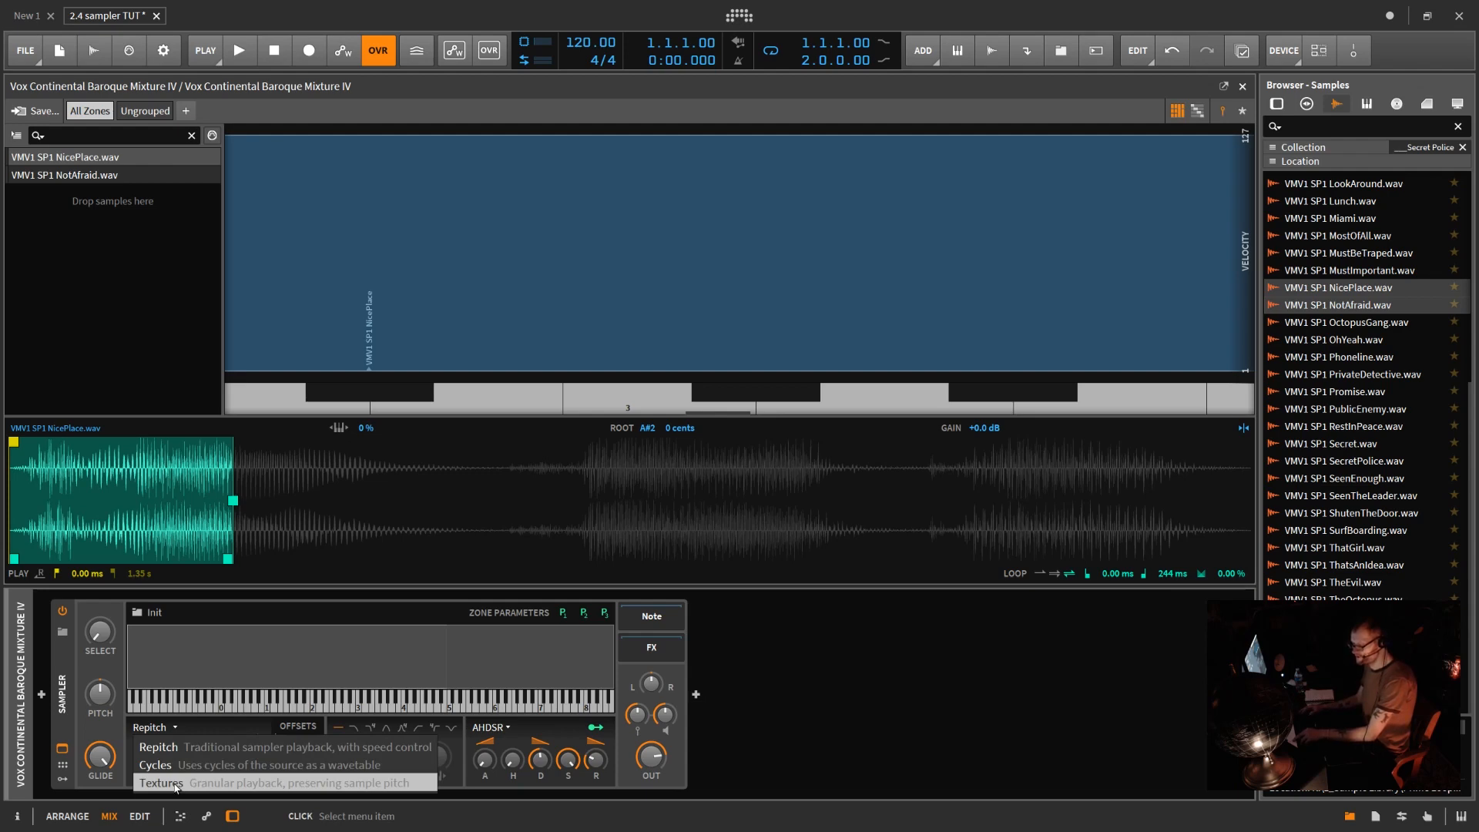
left_click(189, 732)
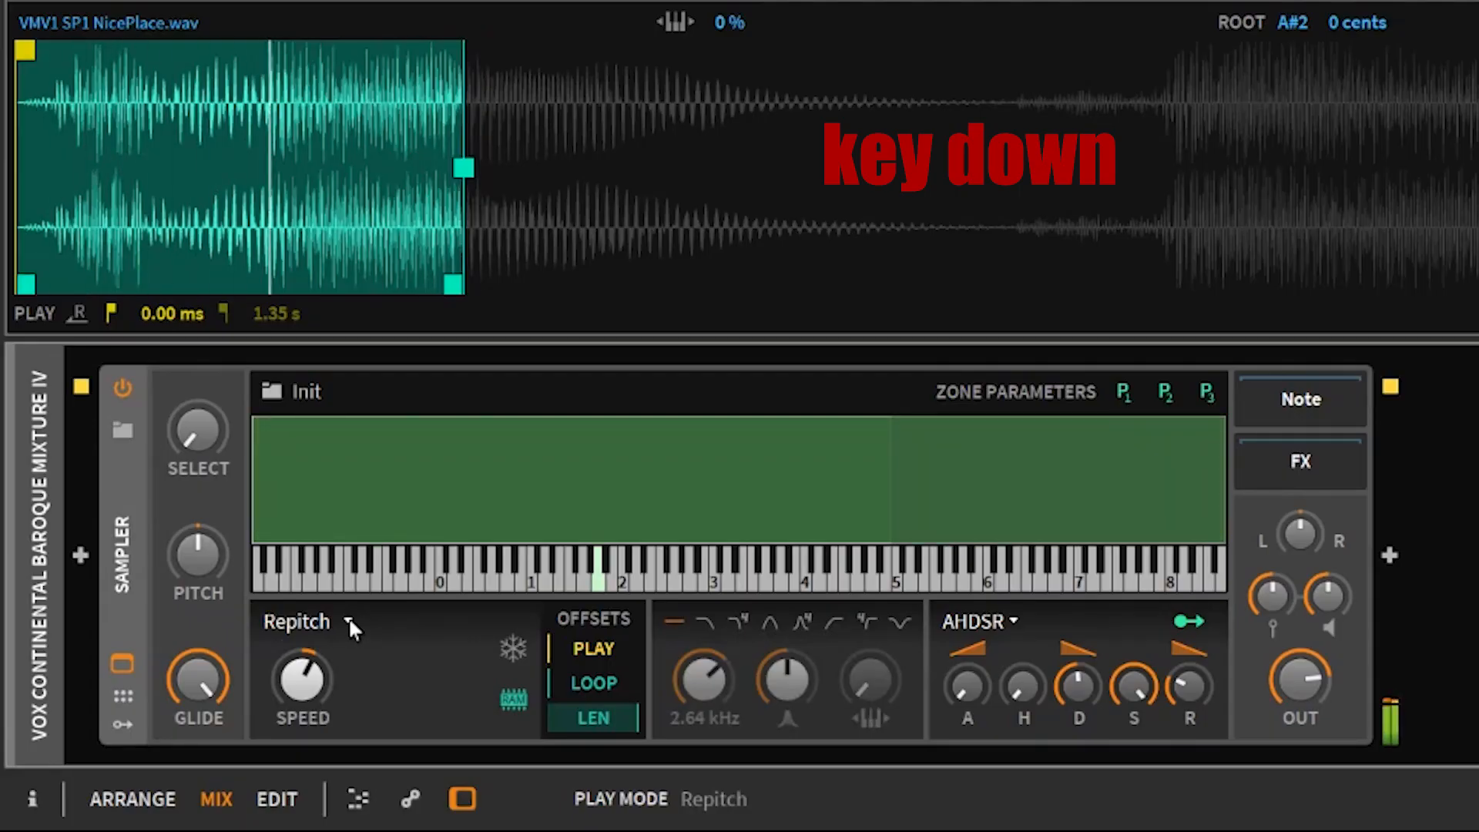
- Set the play mode back to Textures and lower the grain size and motion
left_click(349, 621)
left_click(333, 733)
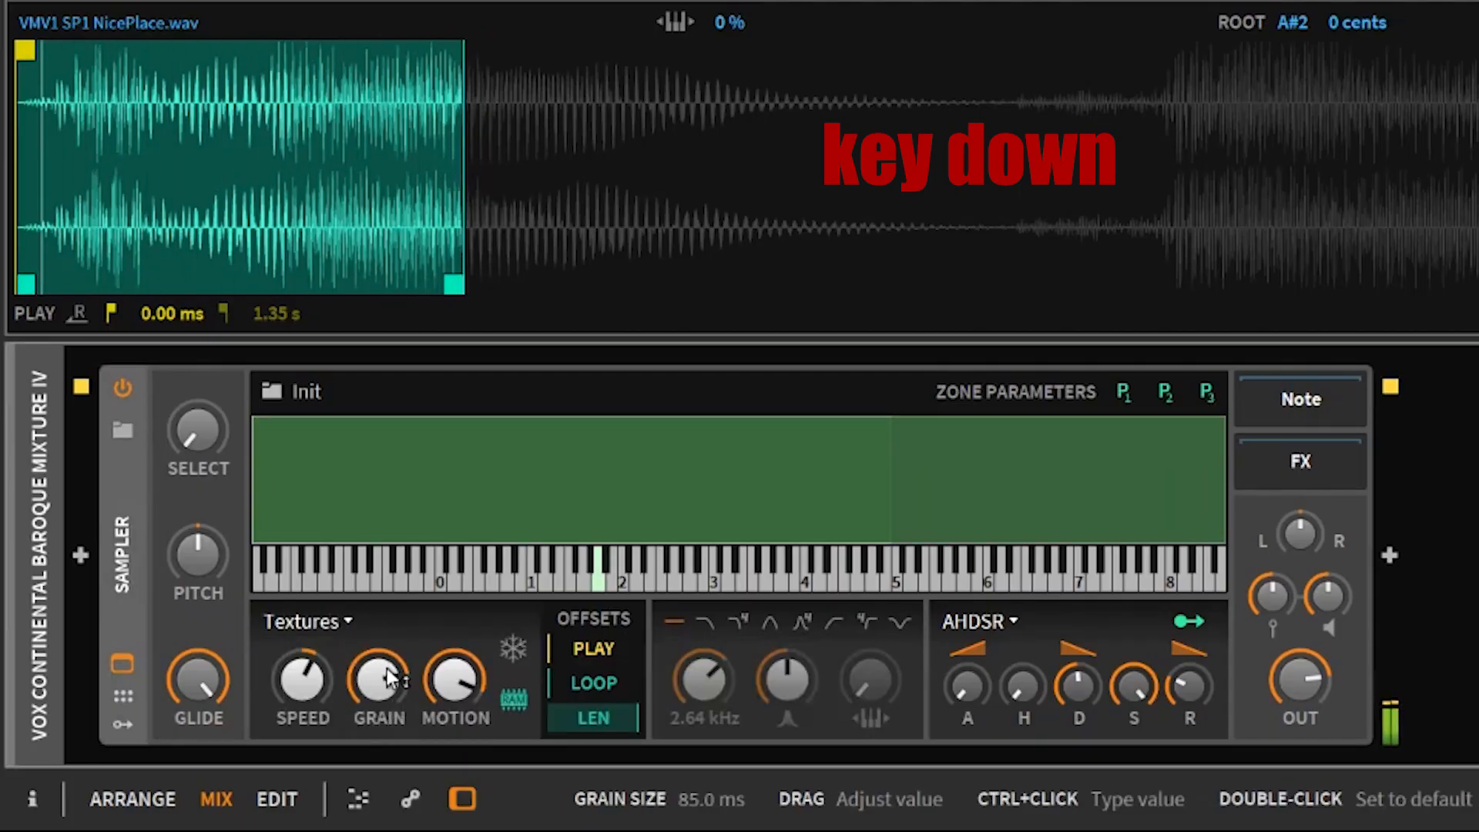
left_click_drag(387, 668, 387, 716)
left_click_drag(454, 678, 455, 739)
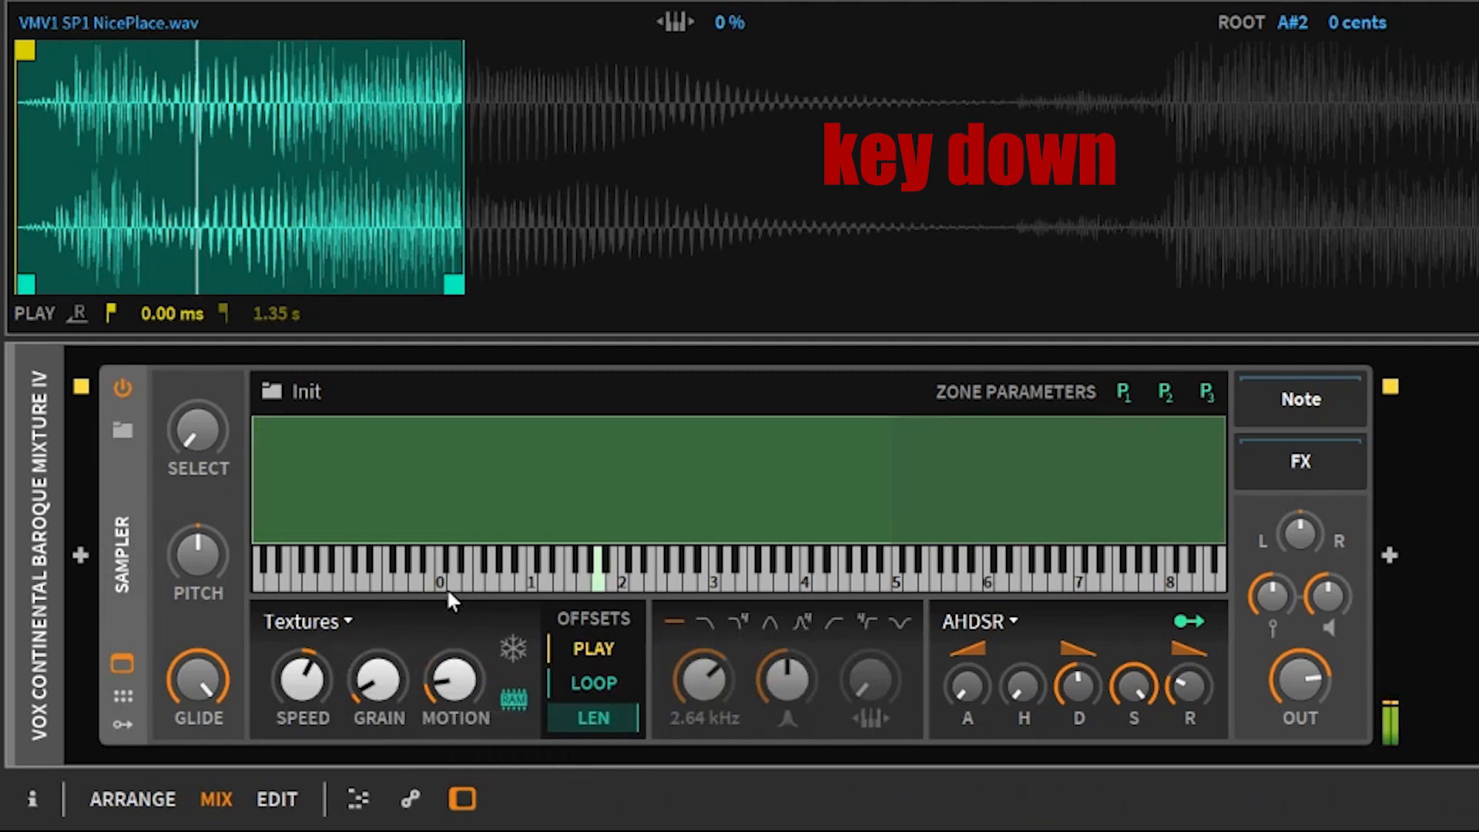
- Try the Cycles play mode with an adjusted formant and return to Textures
left_click(344, 621)
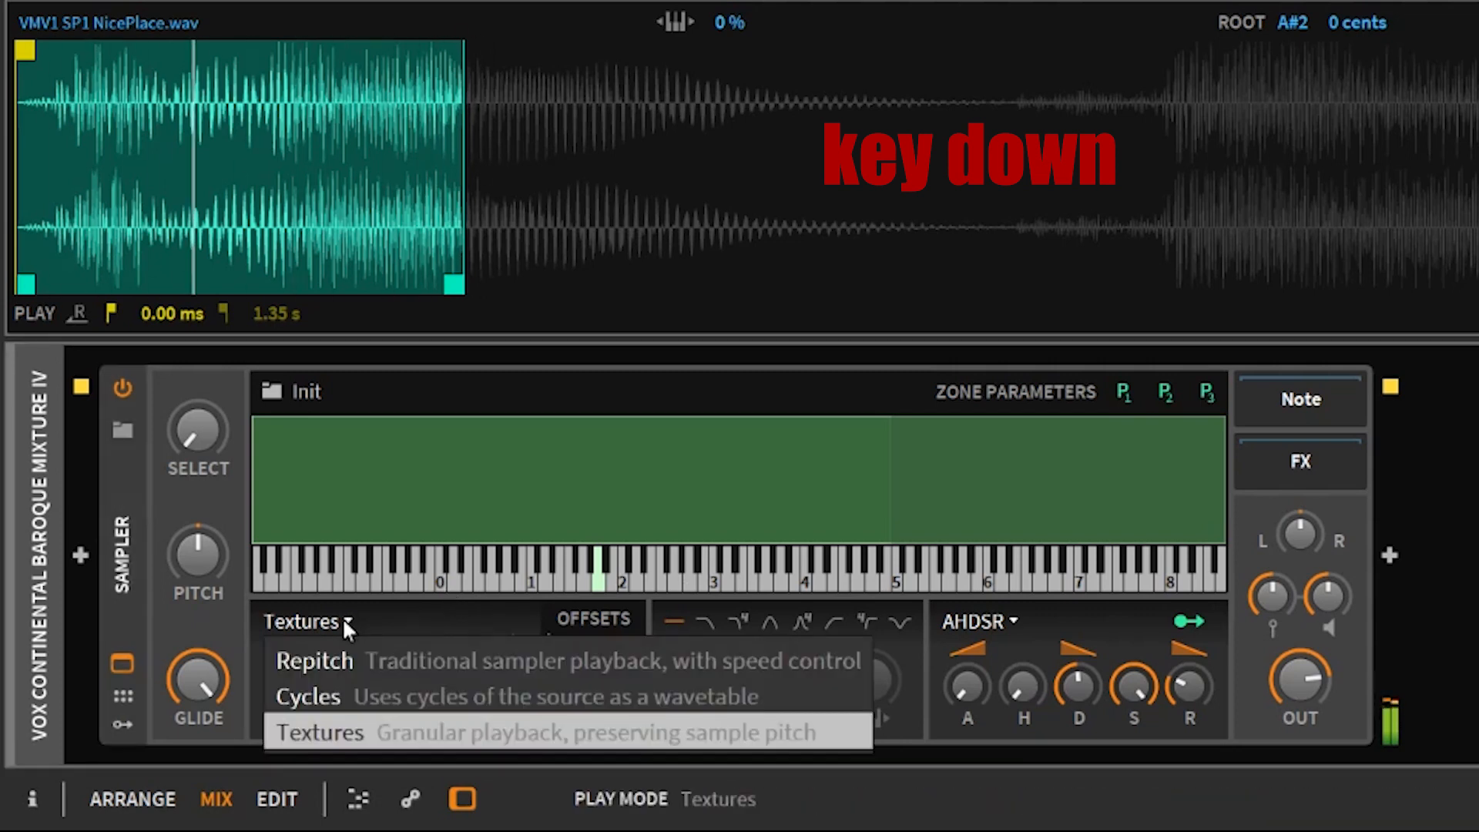
left_click(336, 696)
left_click_drag(385, 689, 416, 672)
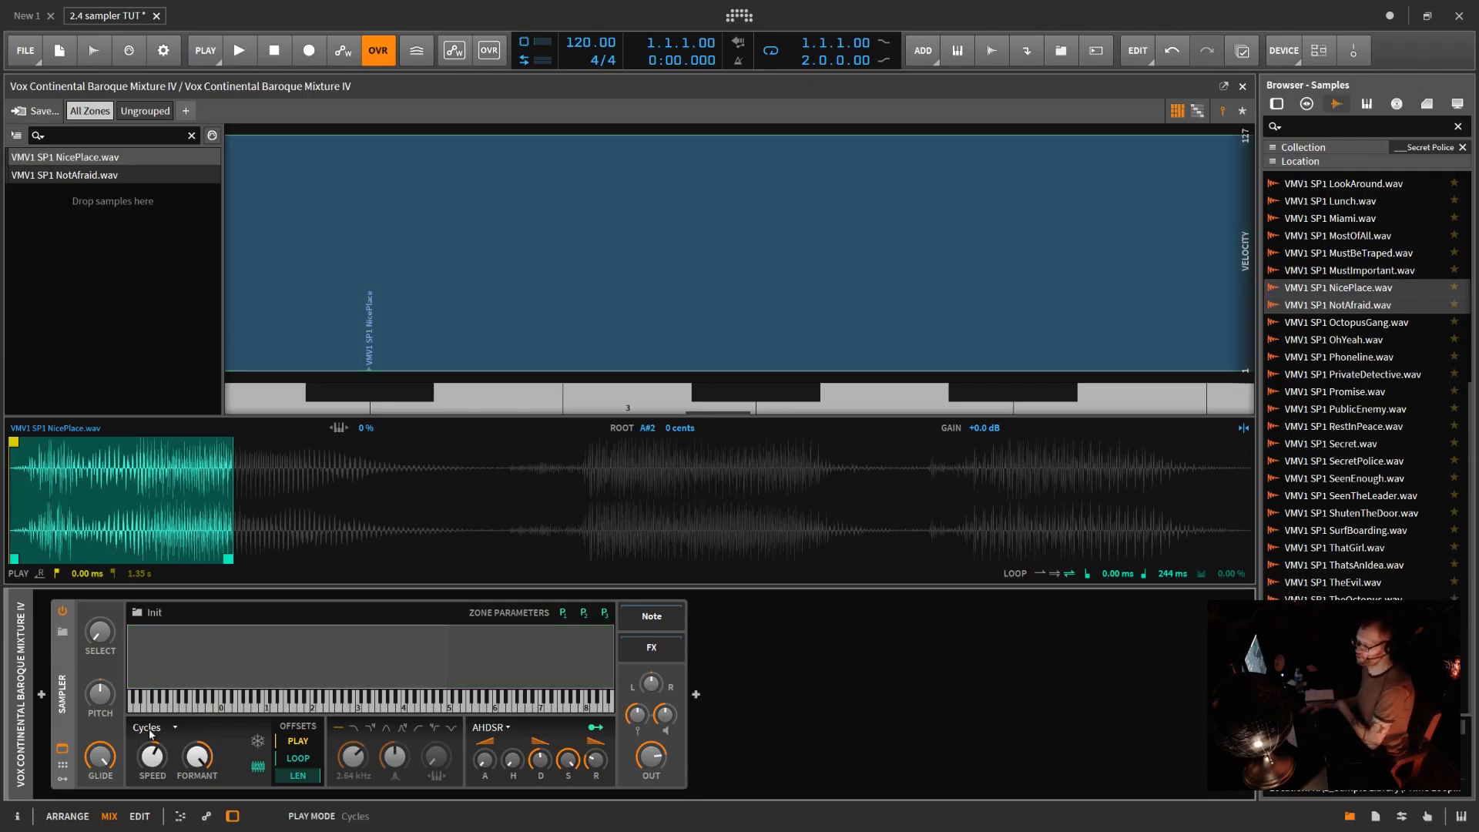
left_click(150, 730)
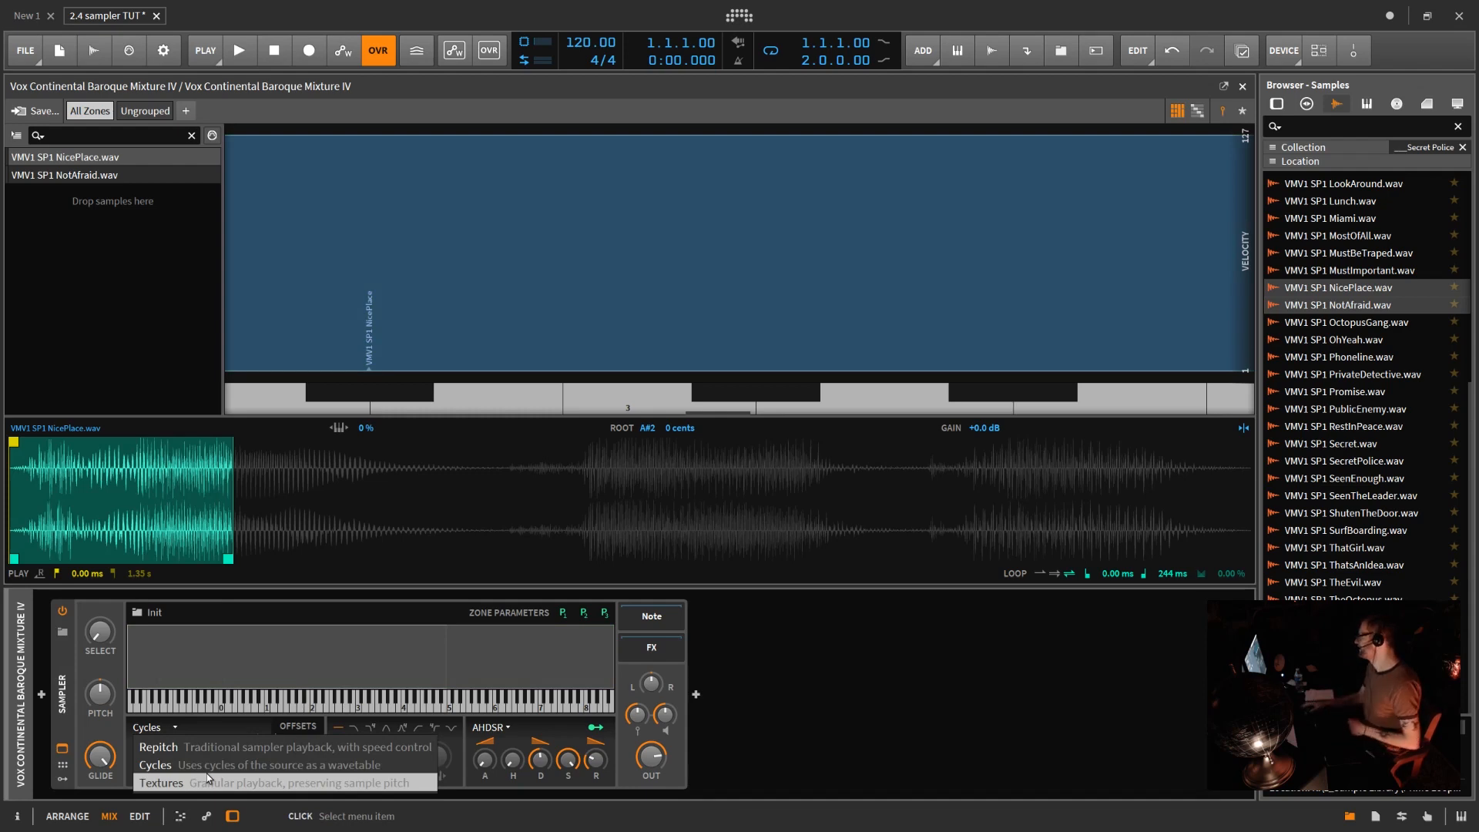
- Load all samples of the __Secret Police collection into the Sampler, spread across successive keys
left_click(1350, 817)
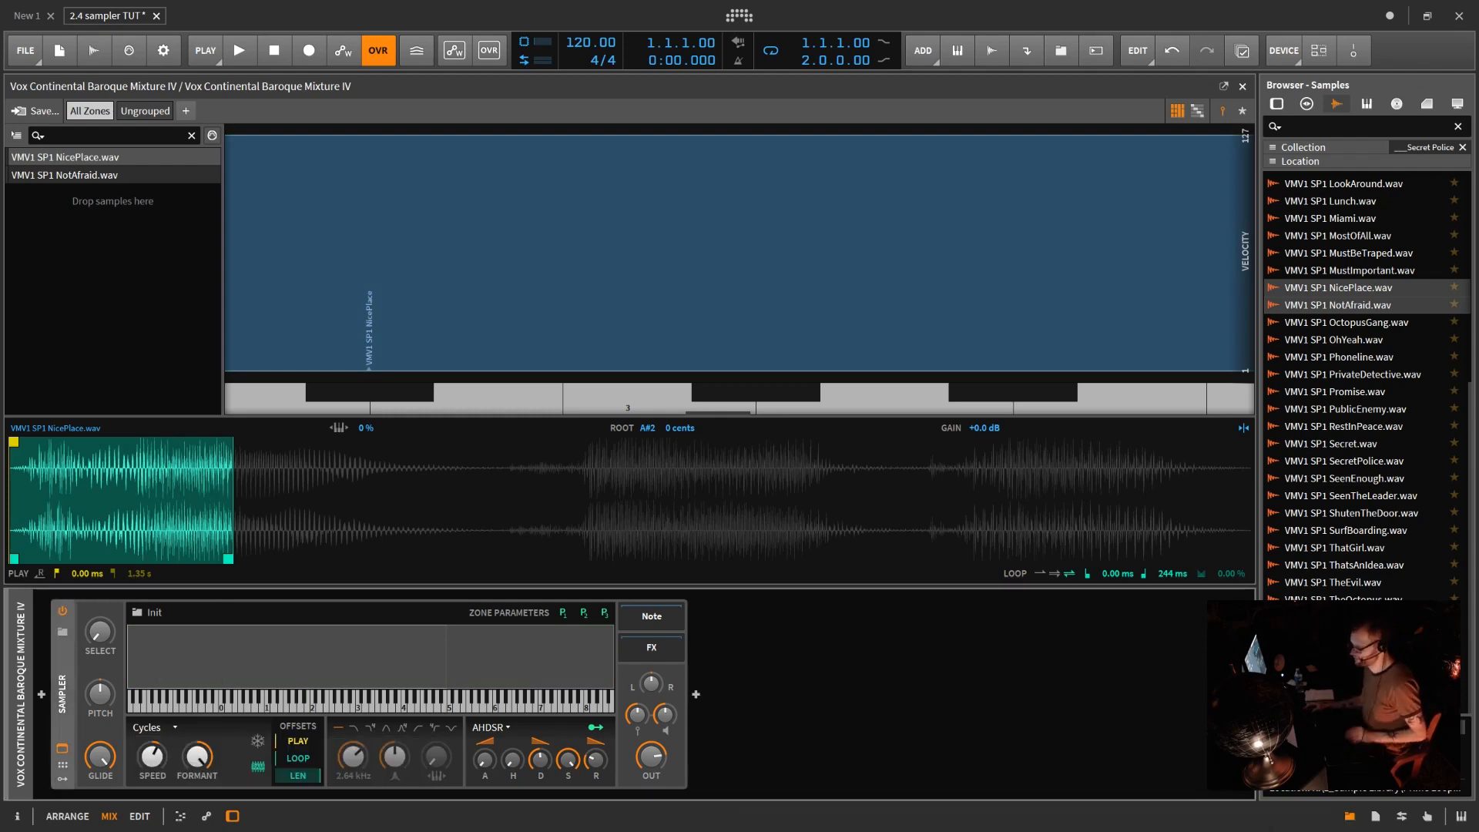
left_click(1350, 816)
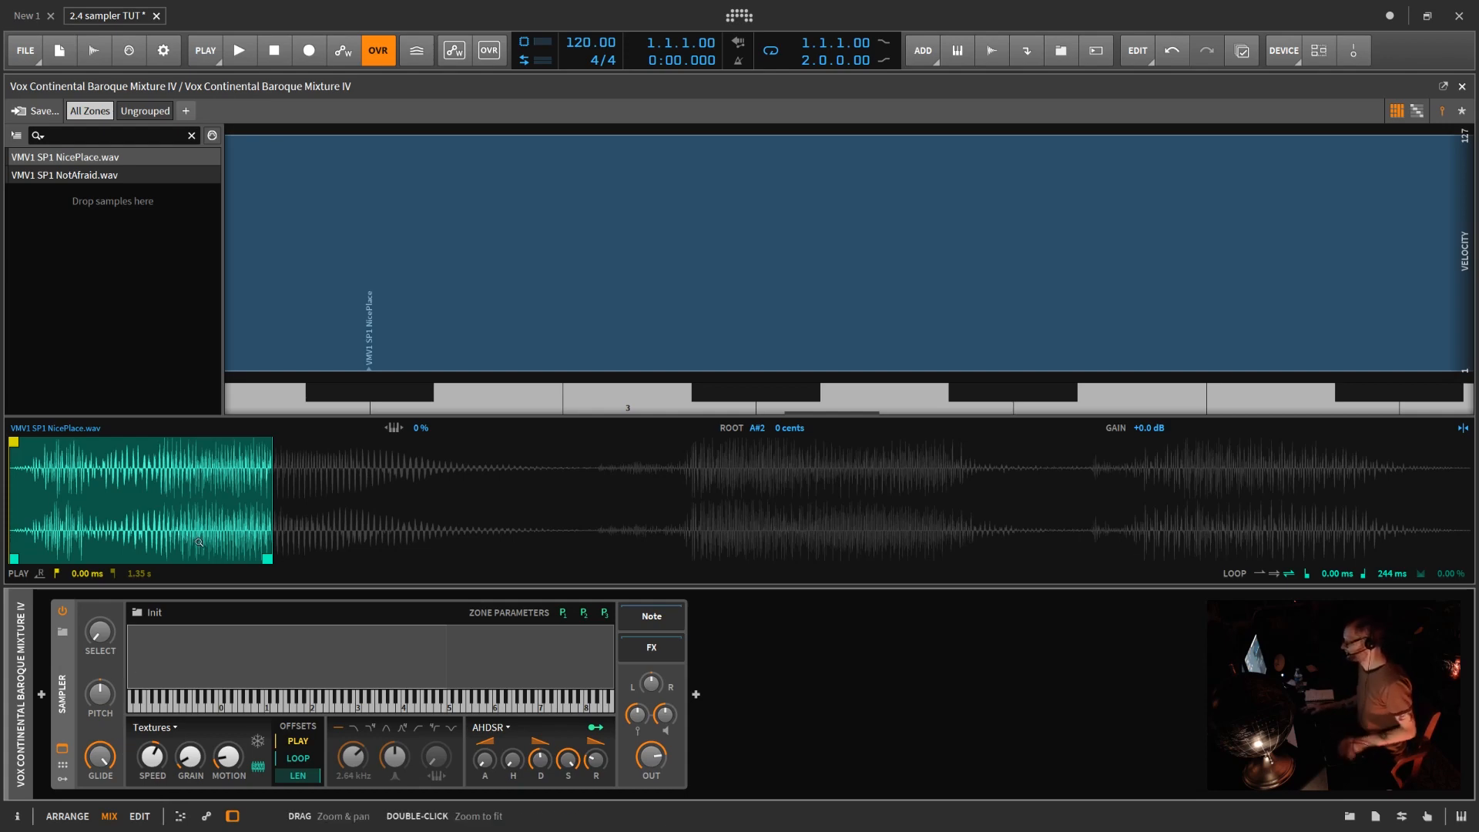
left_click(1349, 819)
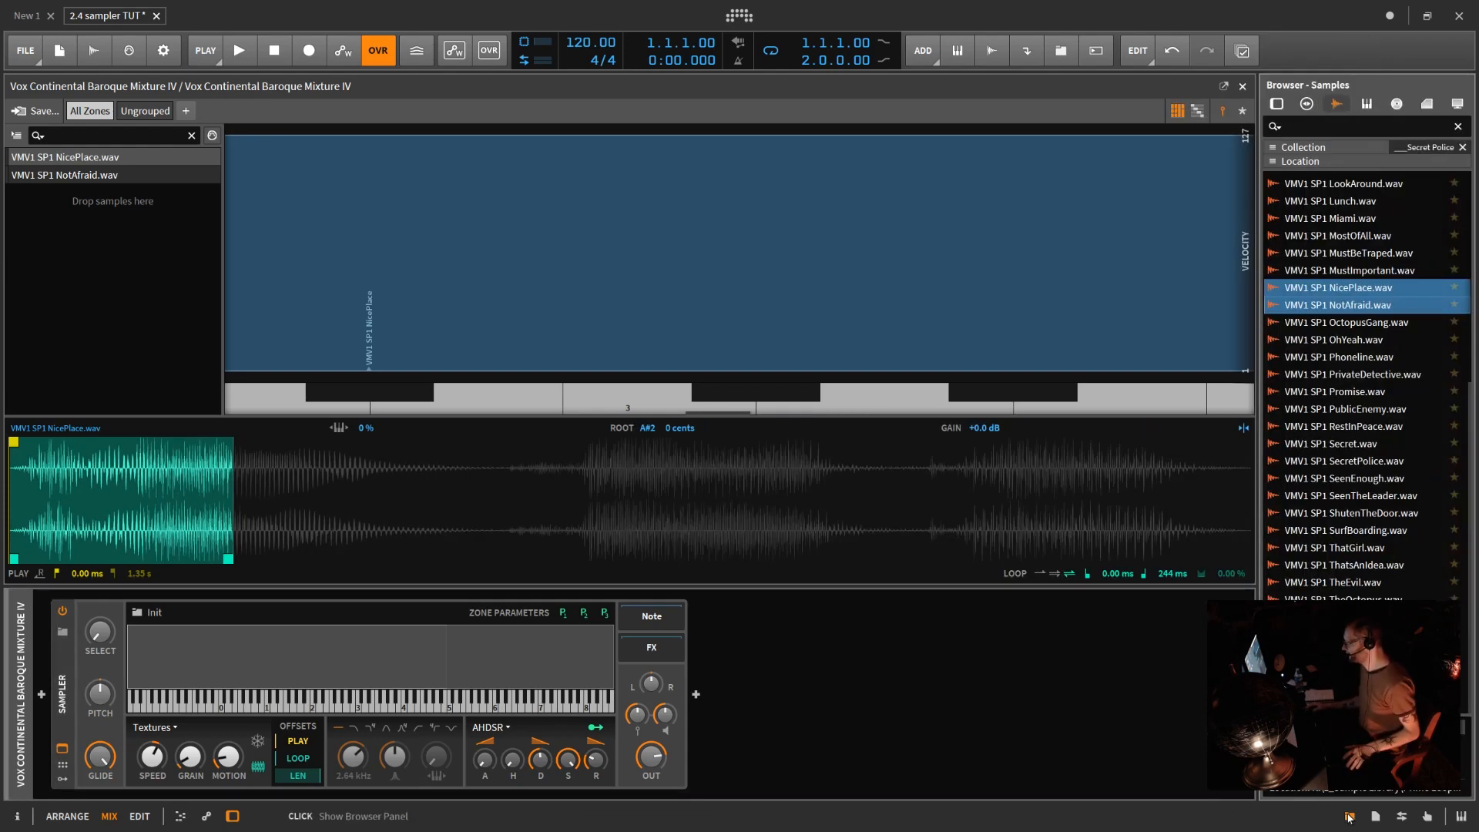
scroll(1346, 339, "up", 5)
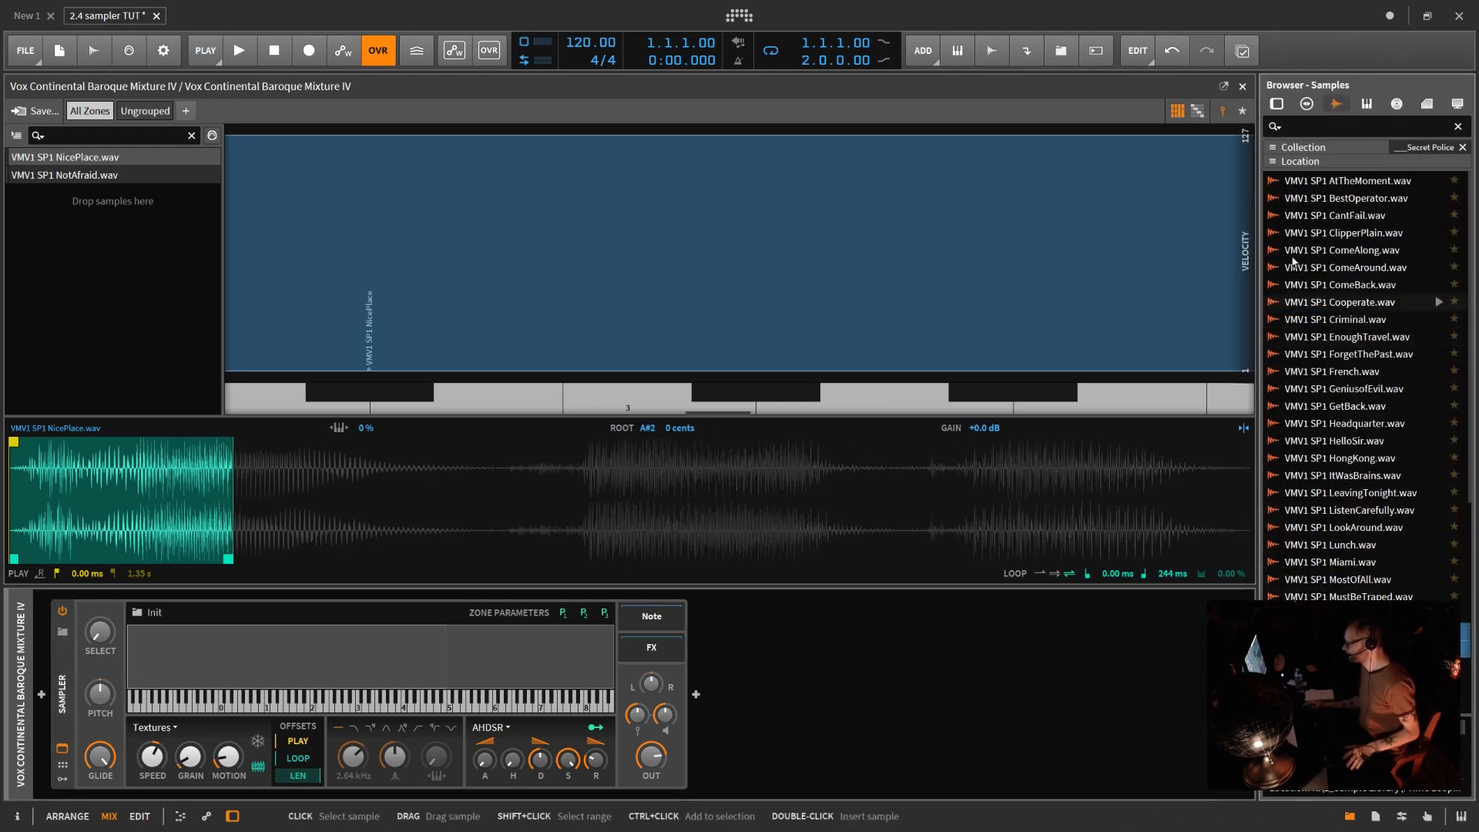
left_click(1310, 182)
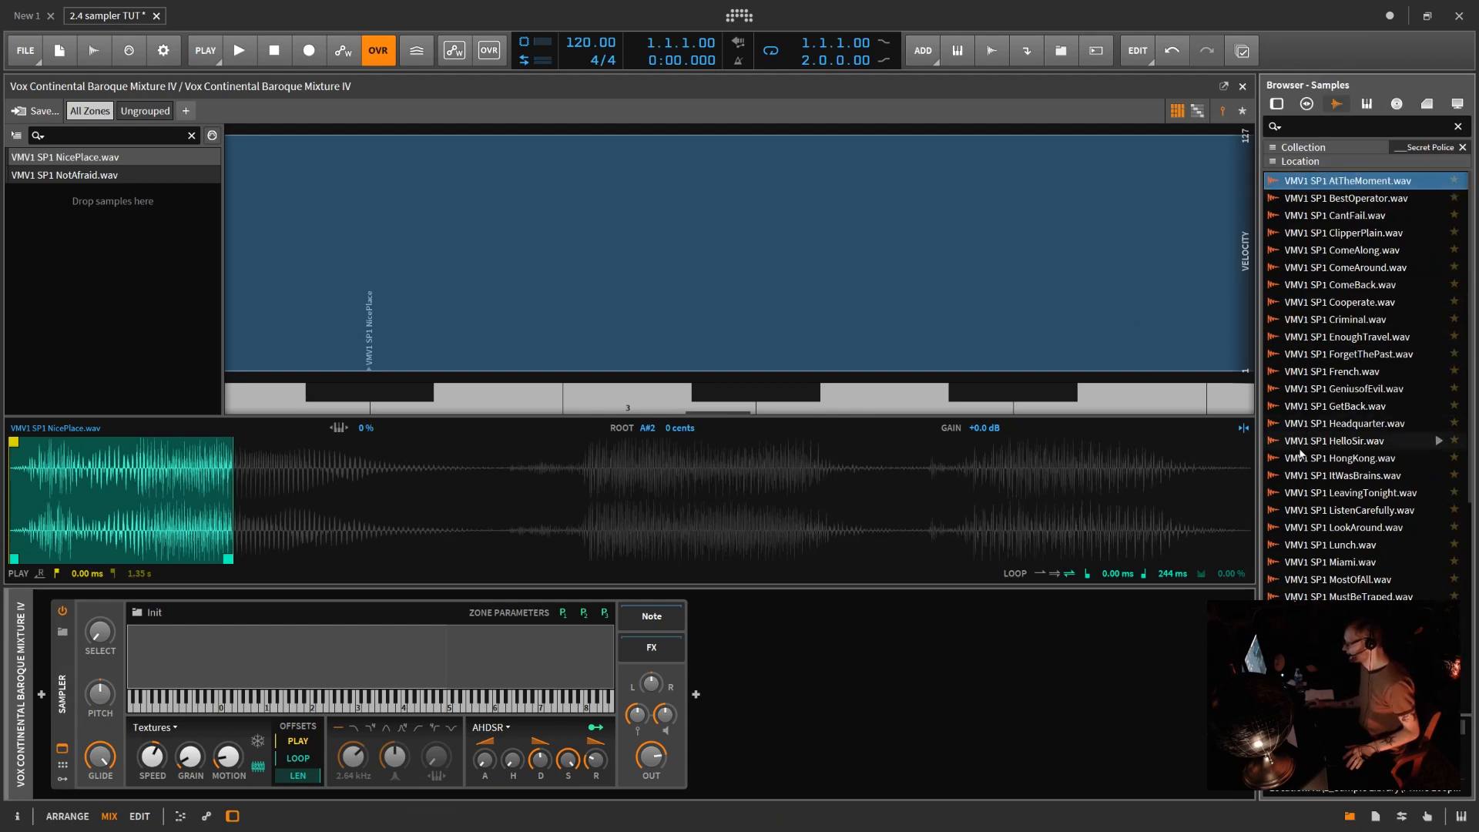
scroll(1340, 463, "down", 7)
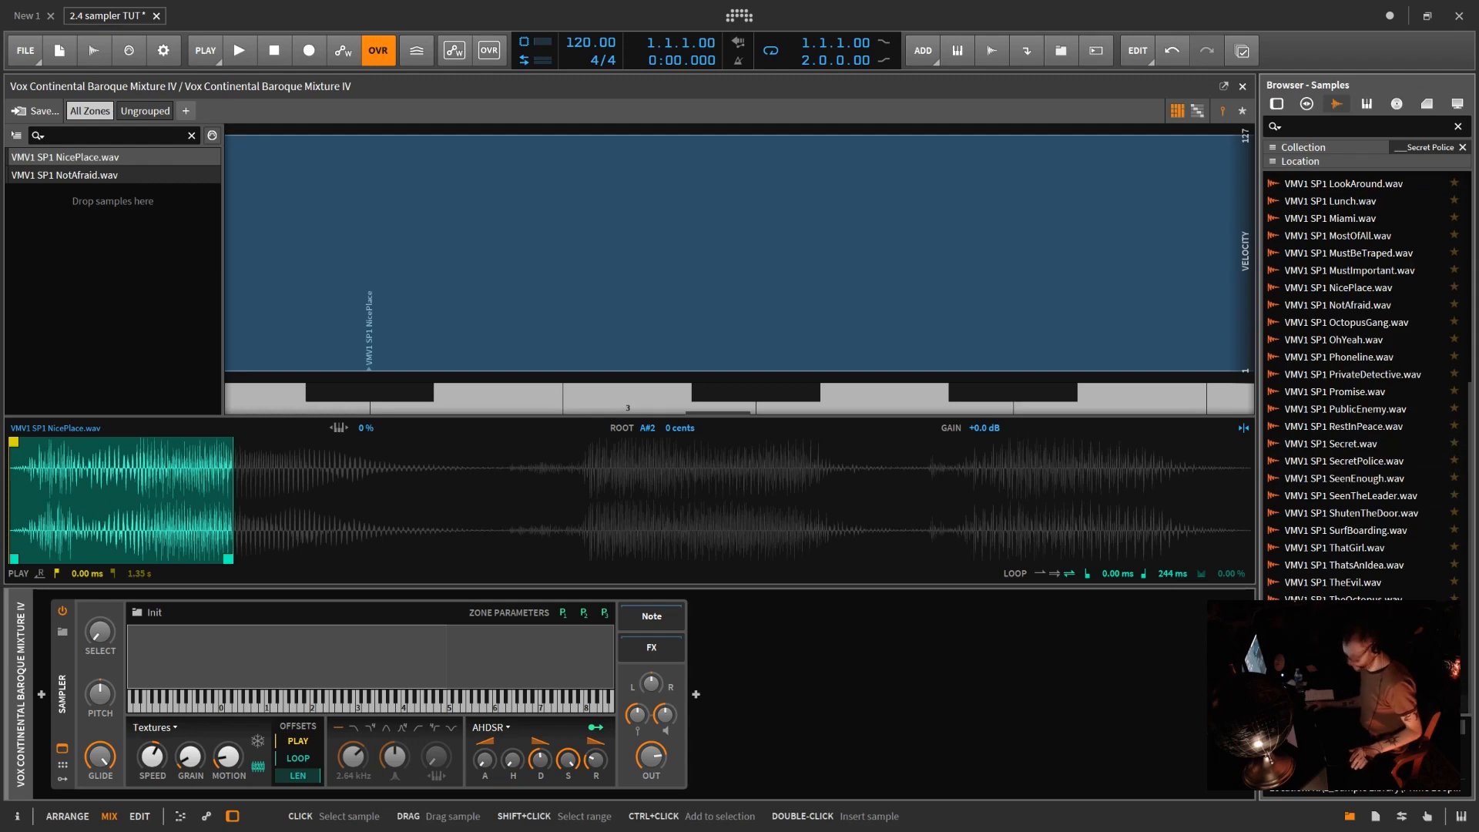
key("ctrl+a")
left_click_drag(1354, 453, 451, 649)
left_click(1295, 589)
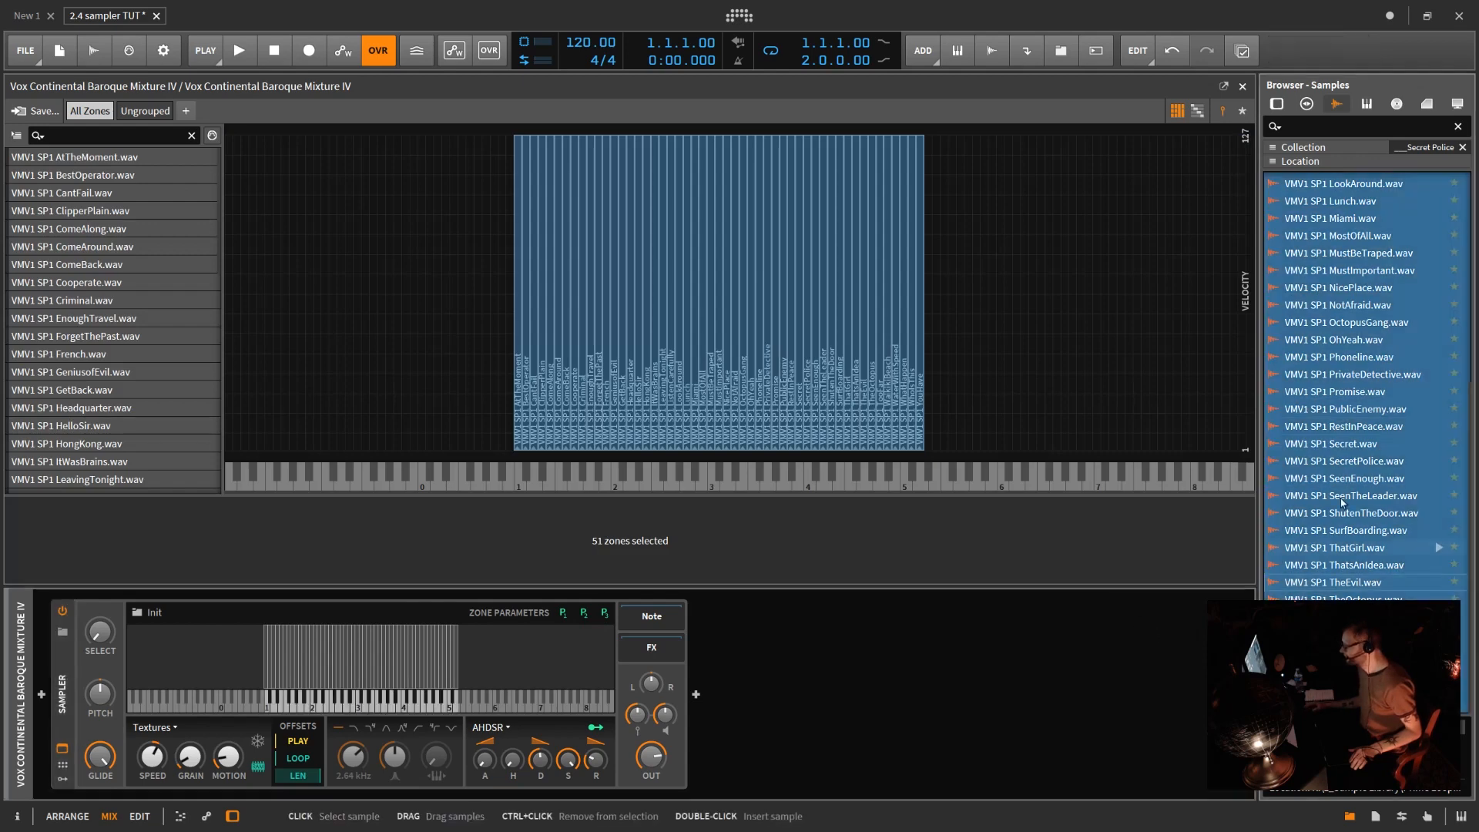
- Load every sample of the Black Octipus Hip Hop collection into the Sampler and move the zones down to the lowest keys
left_click(1275, 147)
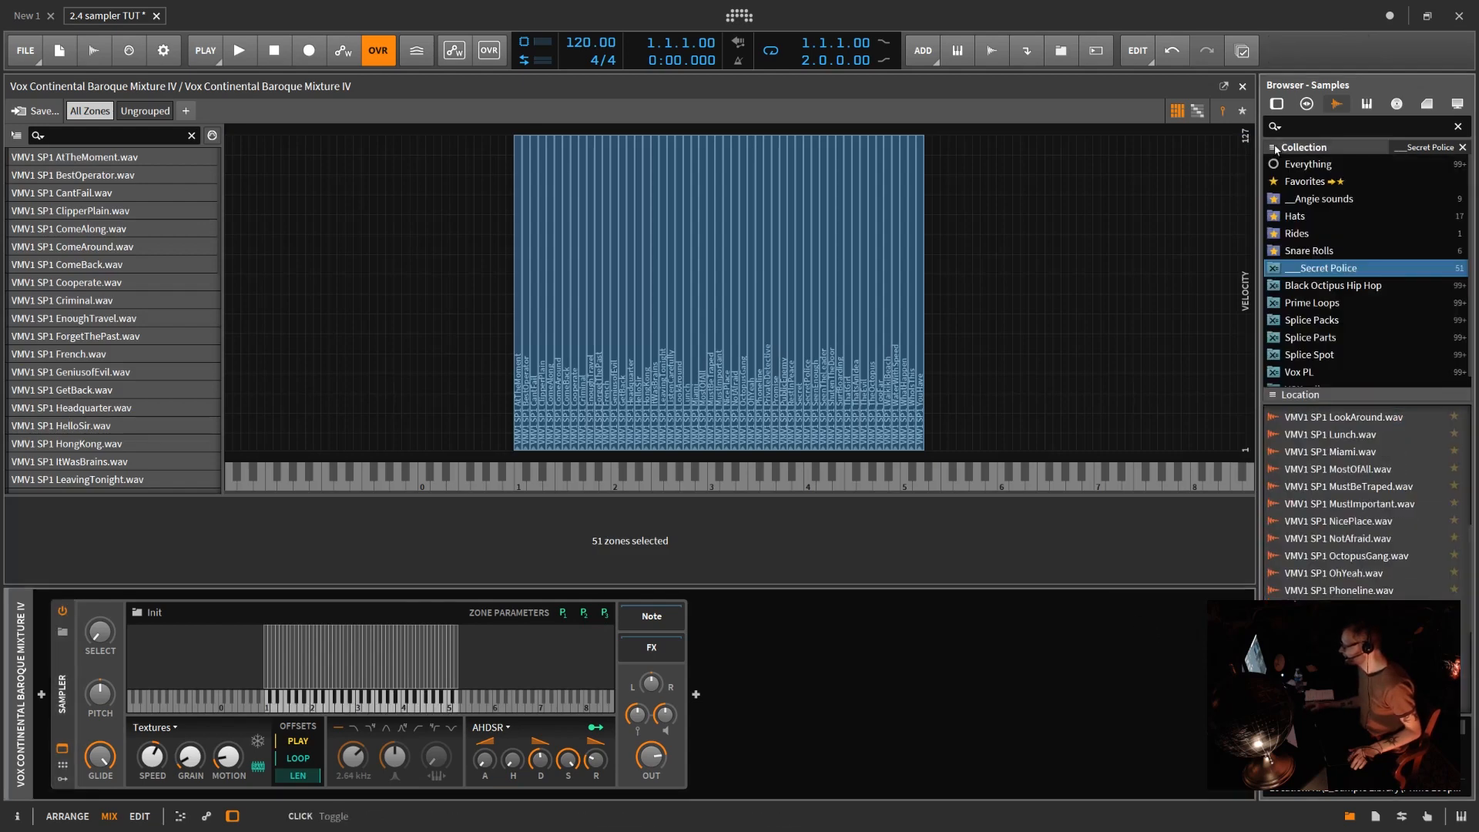
left_click(1329, 285)
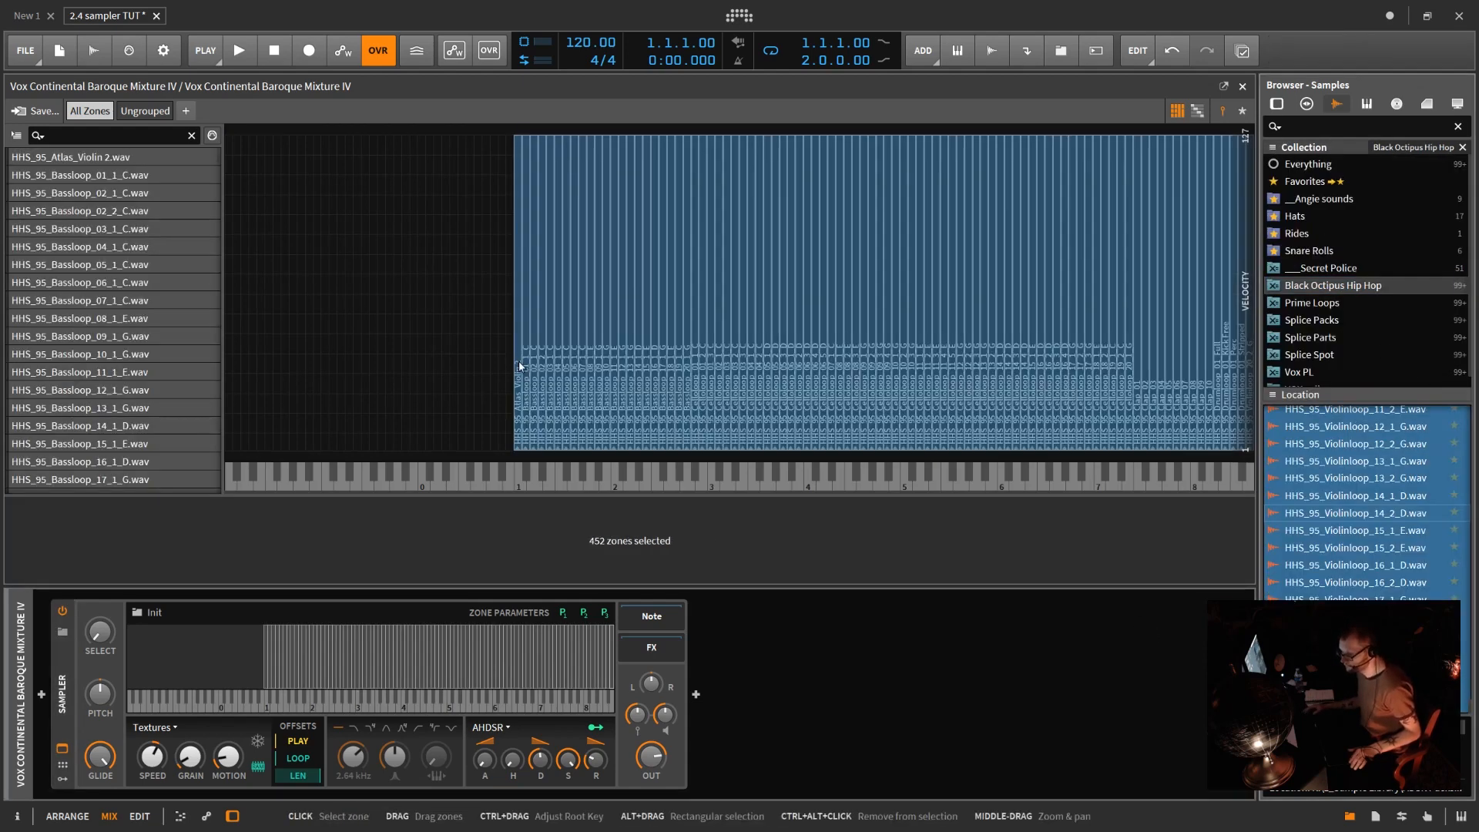
left_click_drag(519, 361, 229, 367)
- Fill the empty high keys with further batches of snare, SciFi and shaker samples from the Black Octipus Hip Hop collection
left_click_drag(1335, 529, 968, 439)
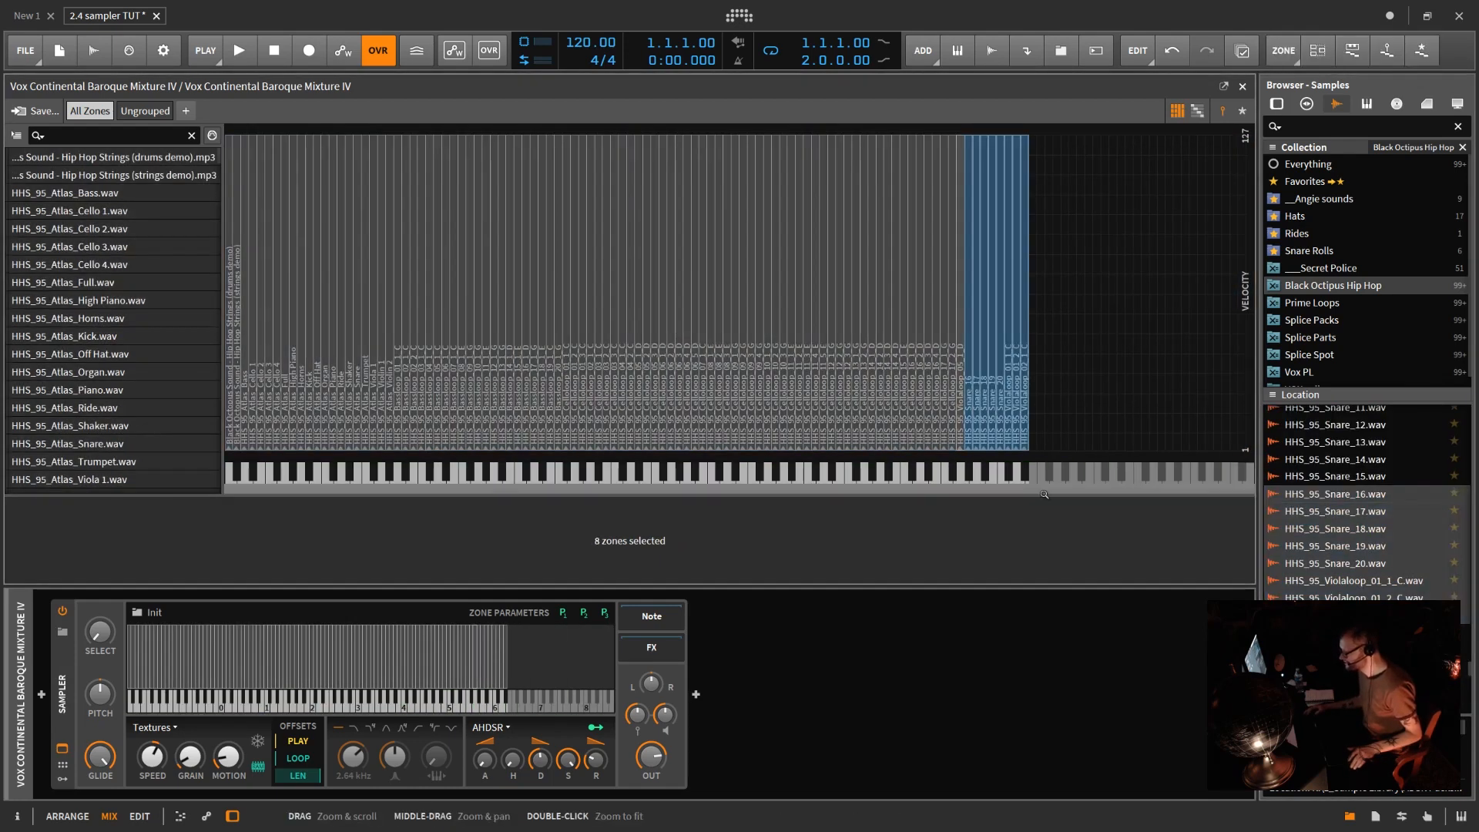
scroll(1304, 423, "up", 10)
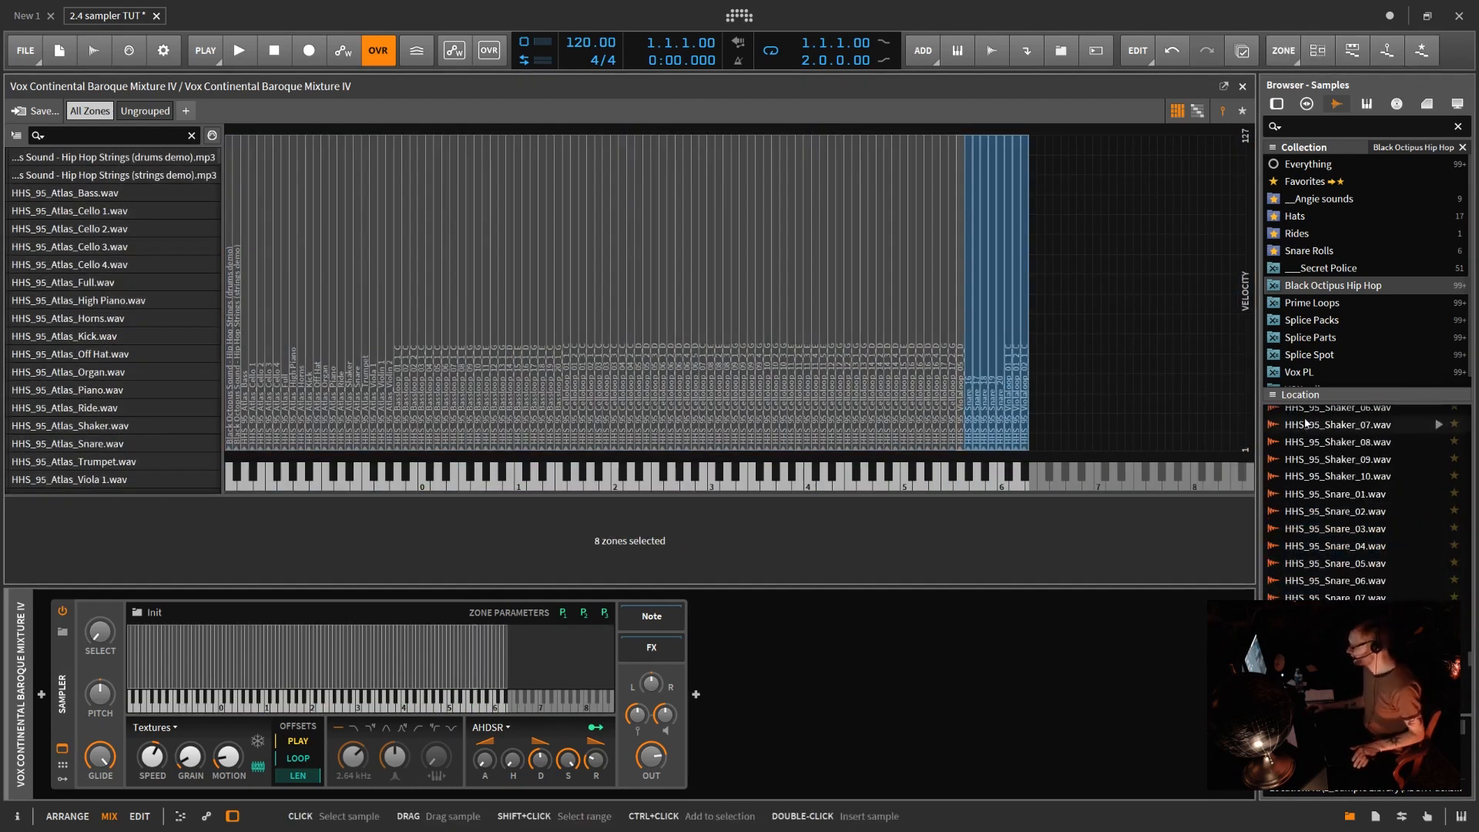
left_click(1304, 417)
key("ctrl+a")
left_click_drag(1309, 690, 1033, 431)
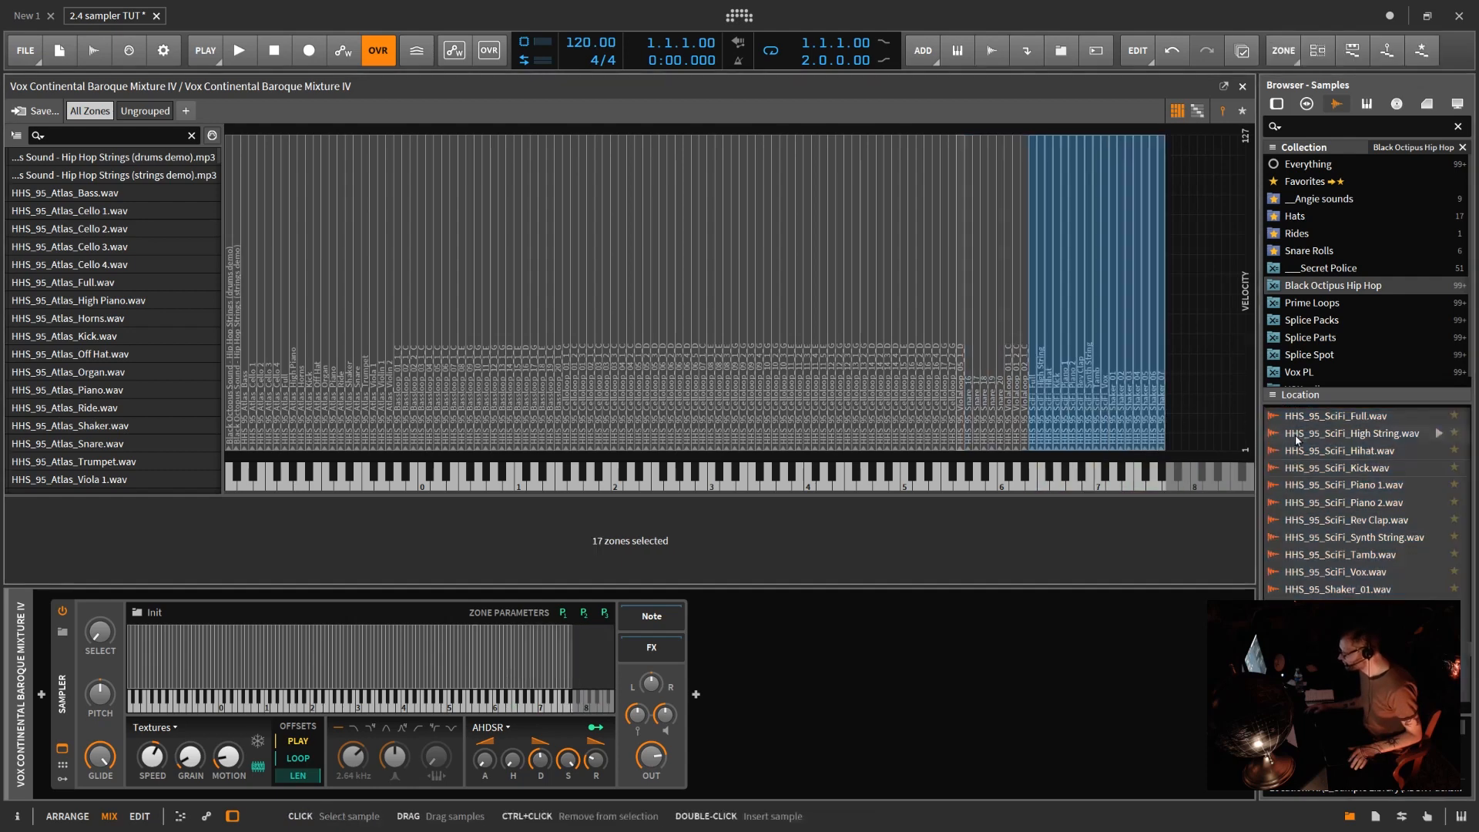
left_click(1309, 641)
left_click(1310, 486, "shift")
left_click_drag(1310, 486, 1167, 439)
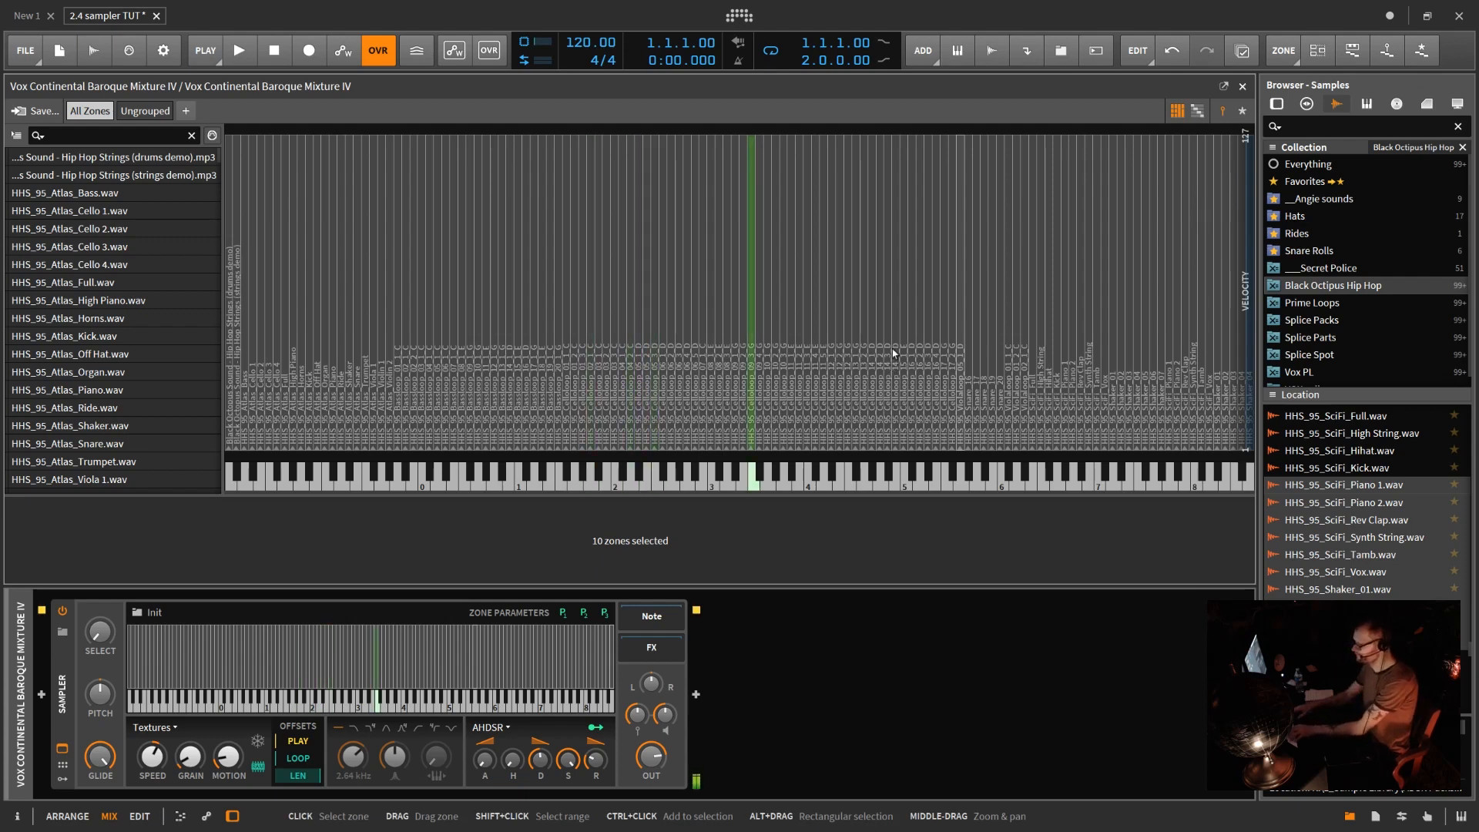
- Hide the browser and select only the HHS_95_Celloloop_05_2_D zone in the grid
key("ctrl+a")
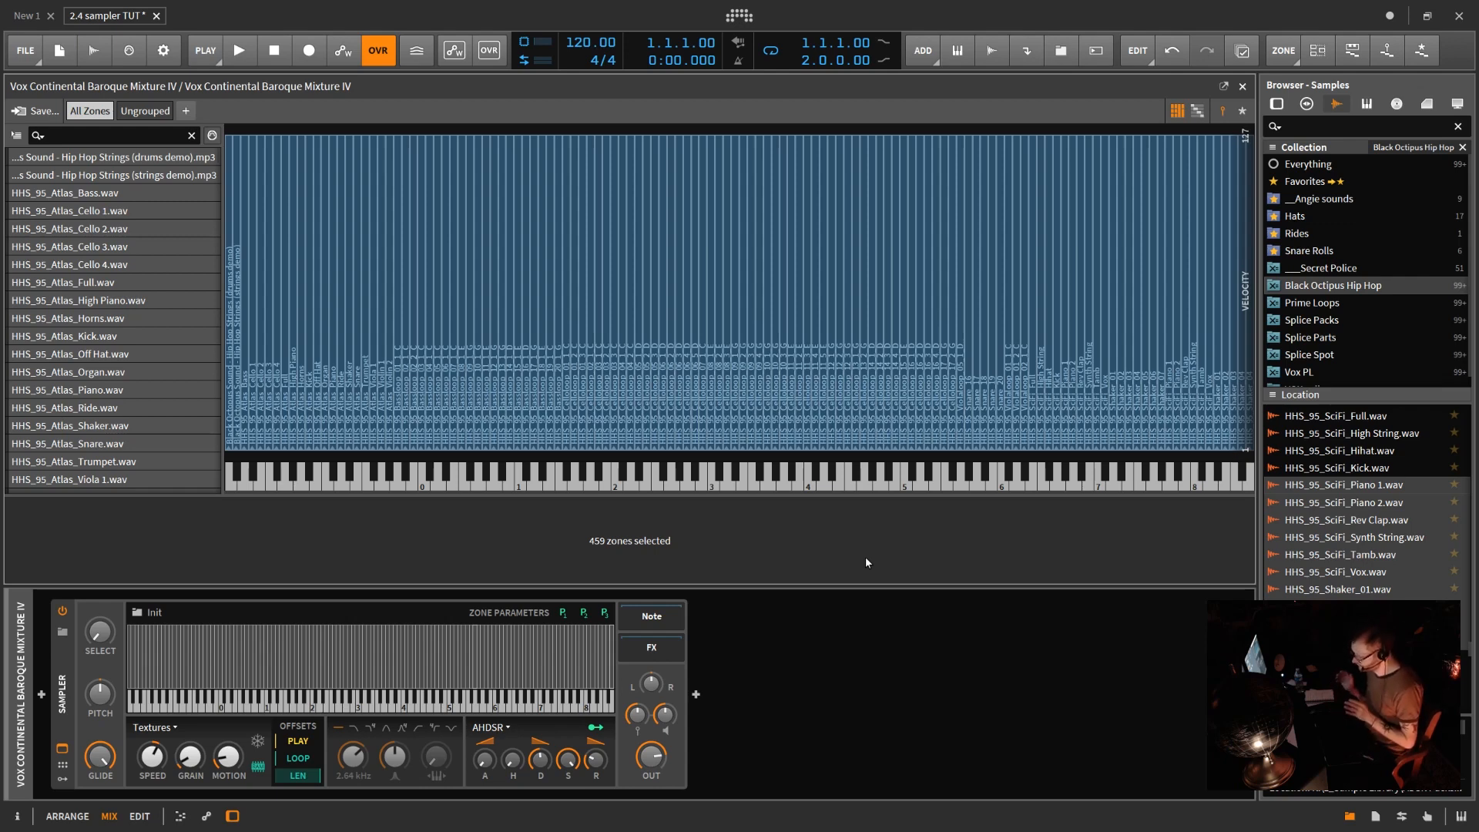
left_click(1349, 817)
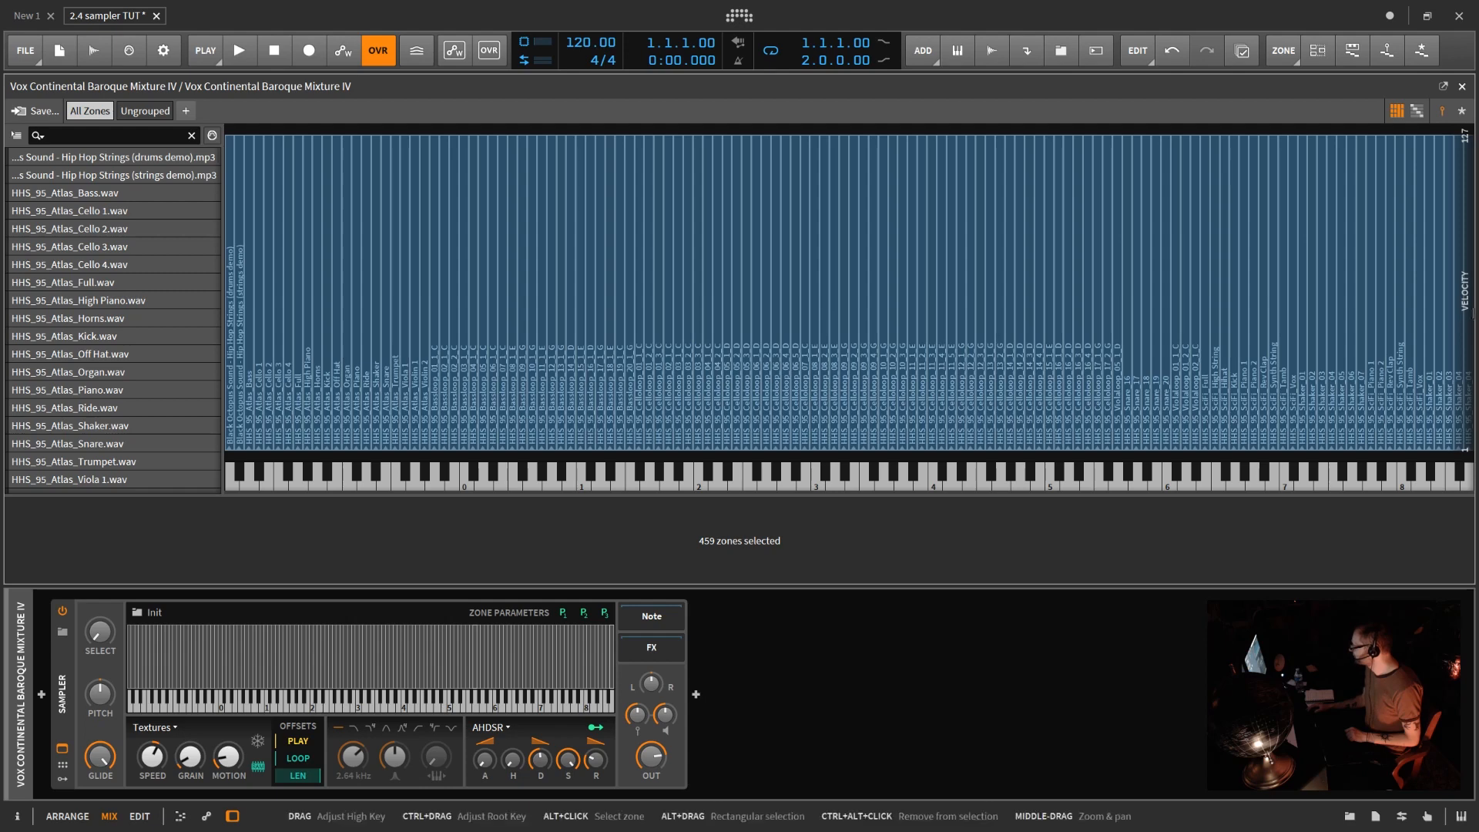
left_click(735, 293)
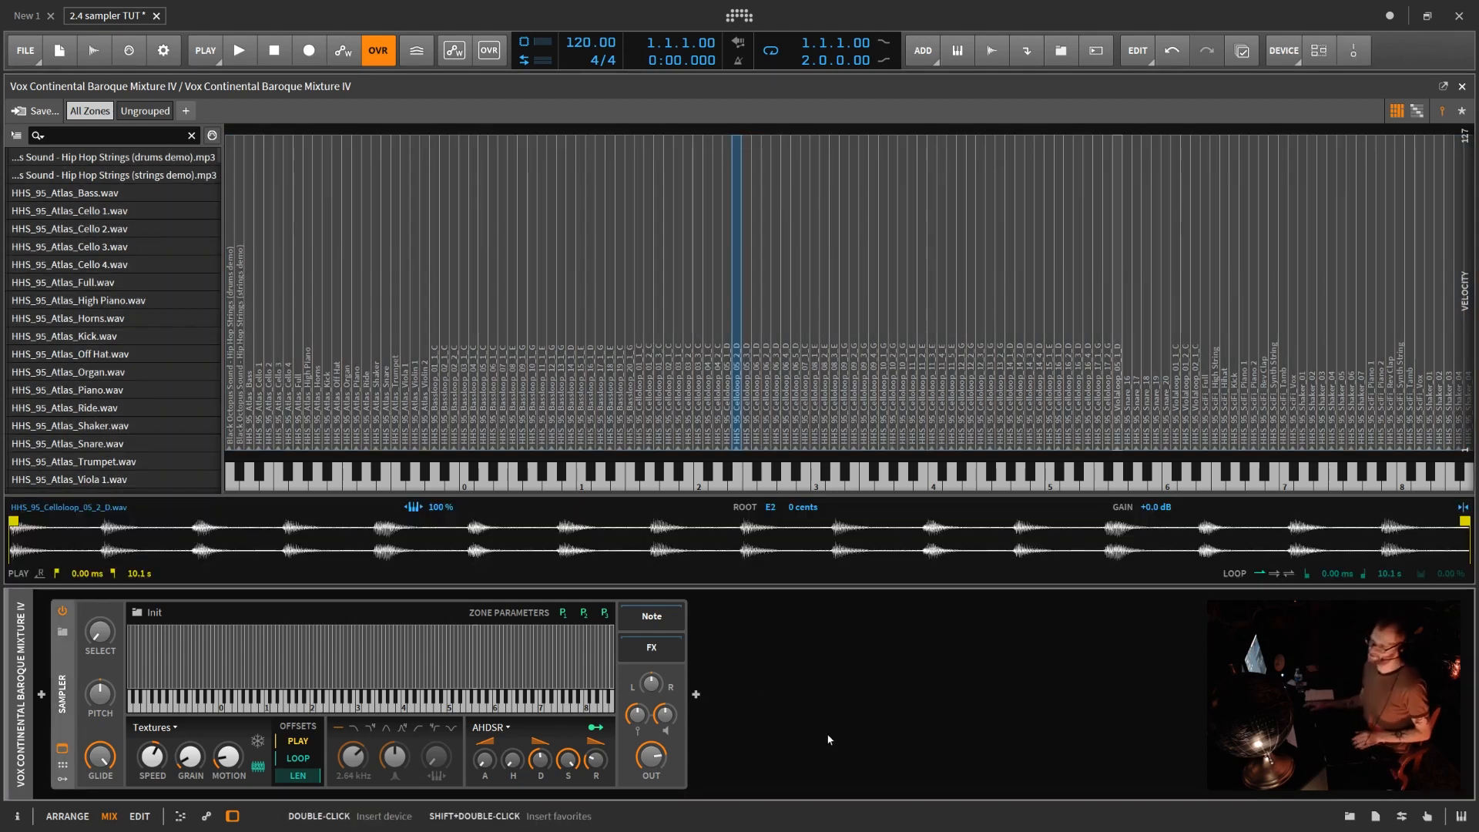
- Show the zones in list view and widen the velocity range area beside the key ranges
left_click(1416, 110)
scroll(691, 403, "down", 10)
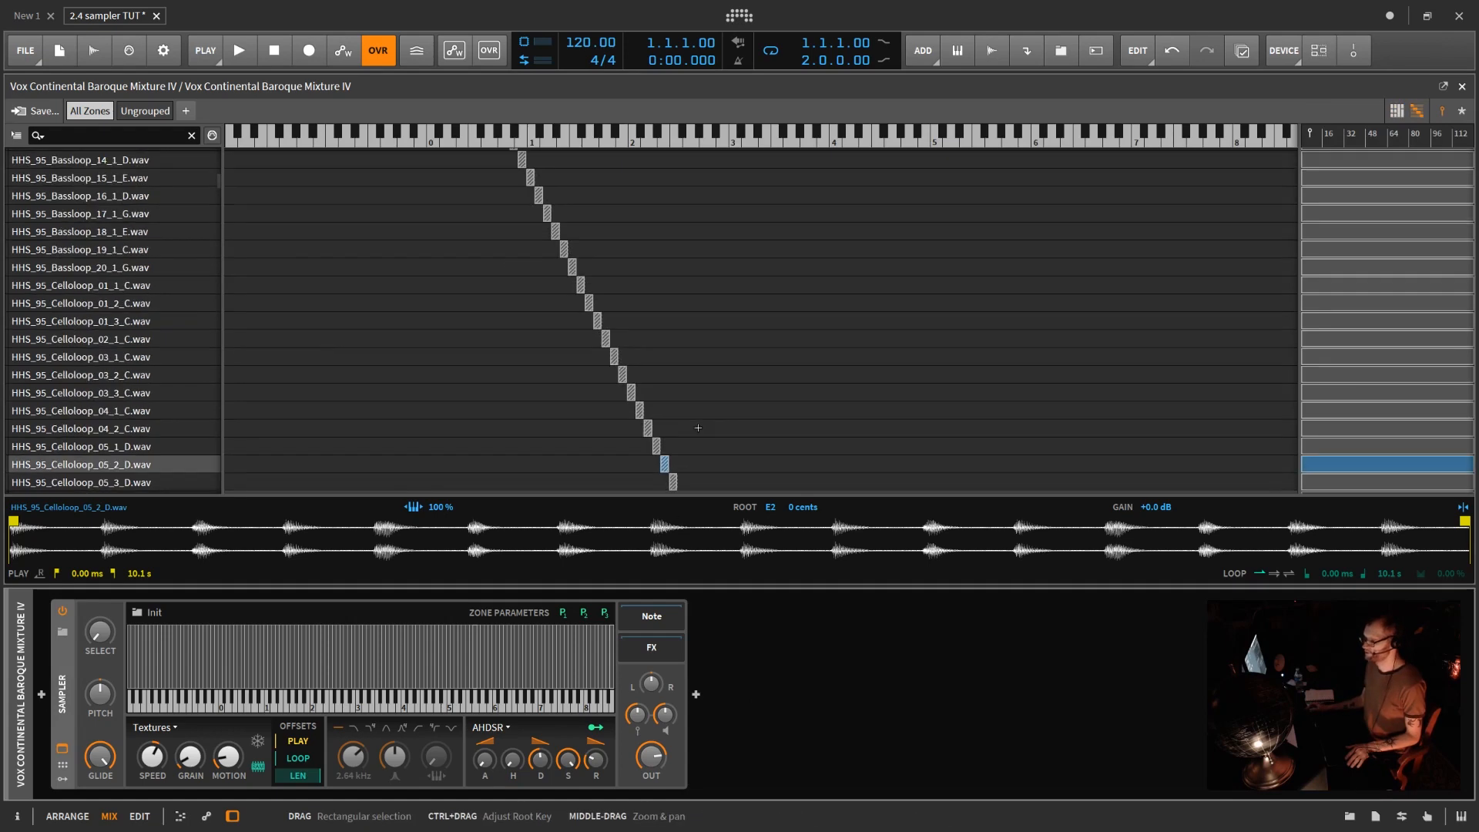
scroll(701, 426, "up", 10)
scroll(700, 426, "down", 7)
scroll(701, 426, "up", 7)
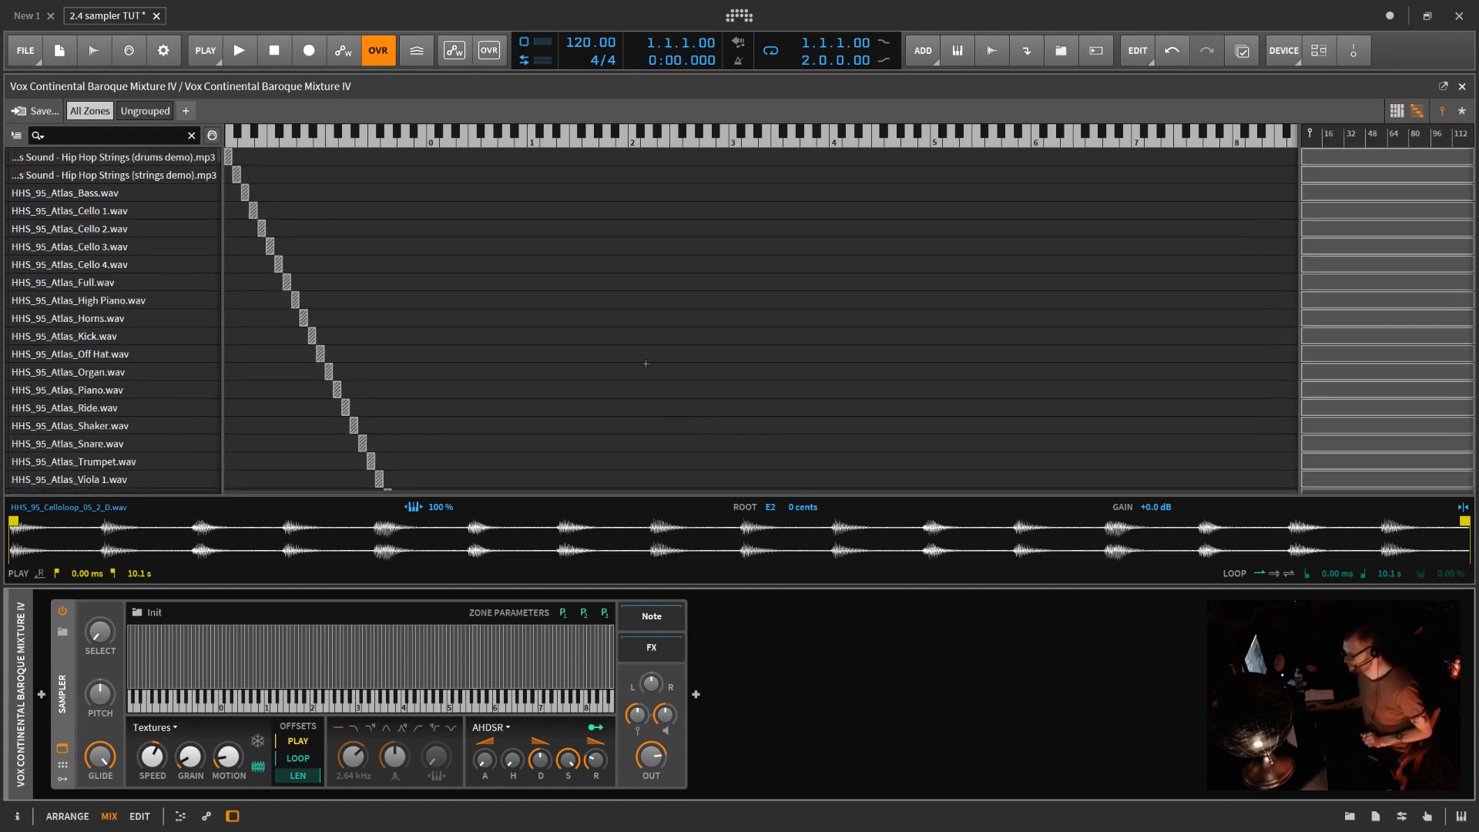
scroll(661, 383, "down", 9)
scroll(661, 383, "up", 9)
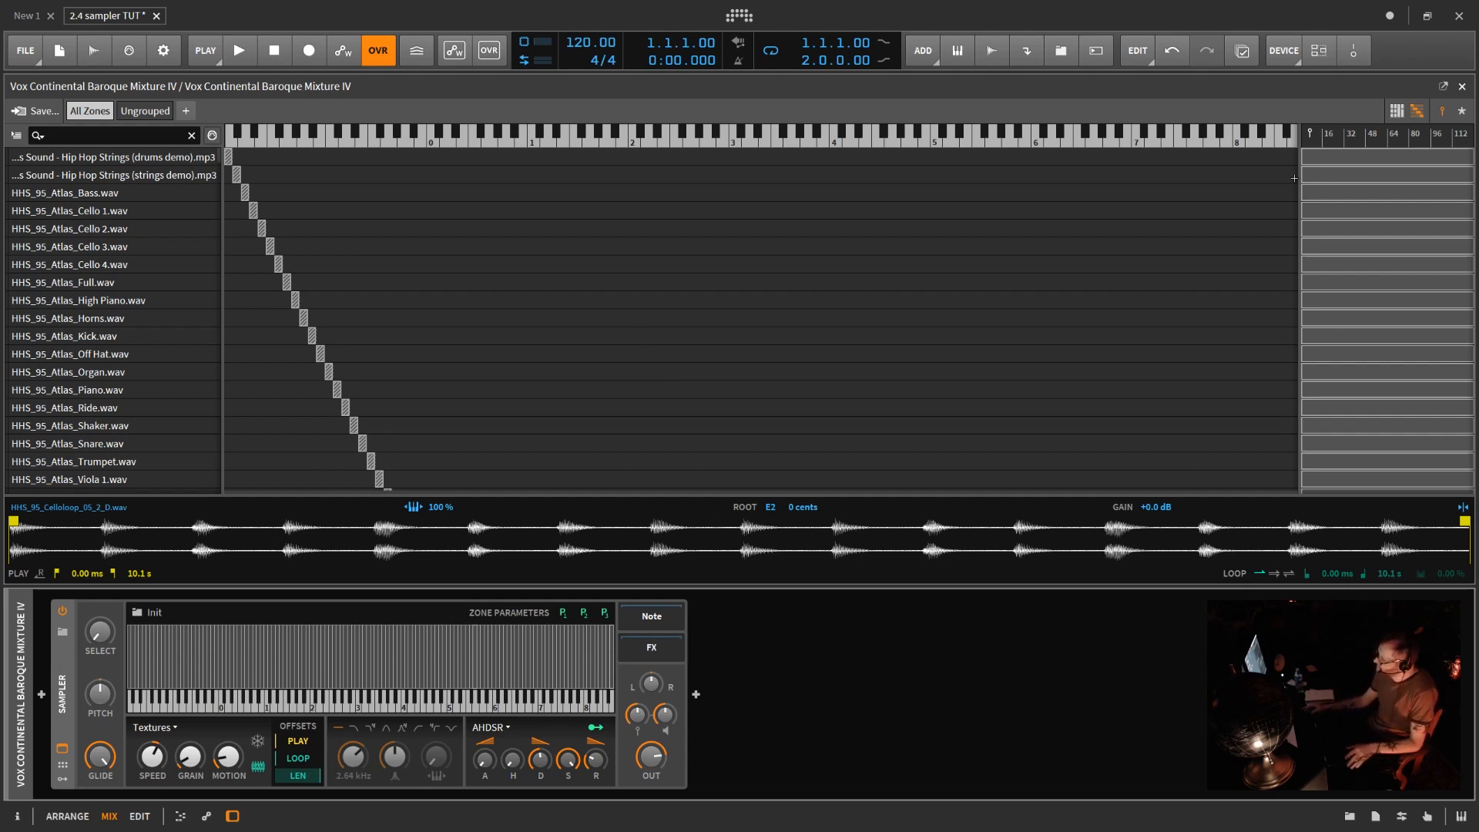
left_click_drag(1301, 216, 783, 216)
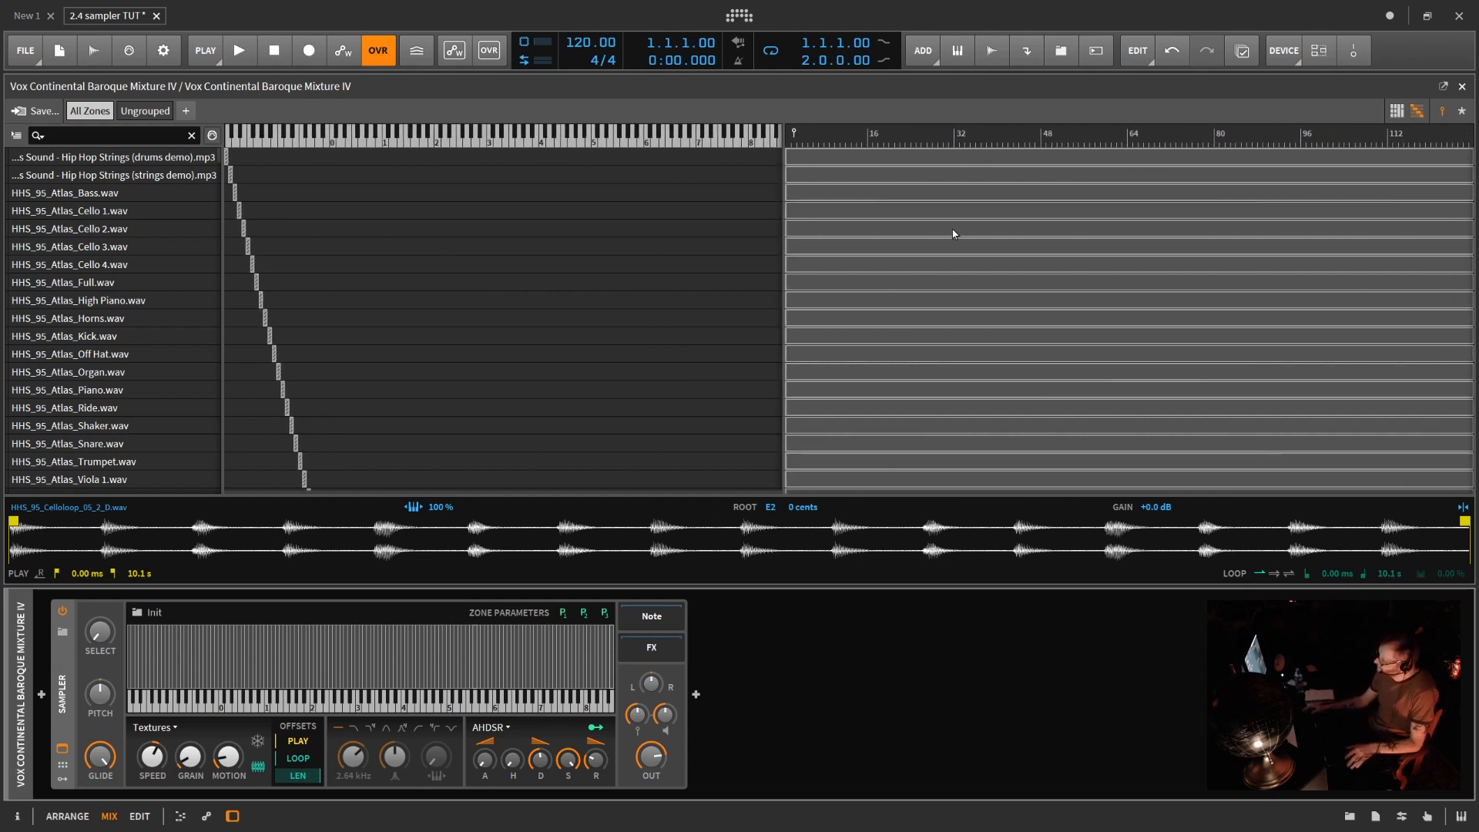